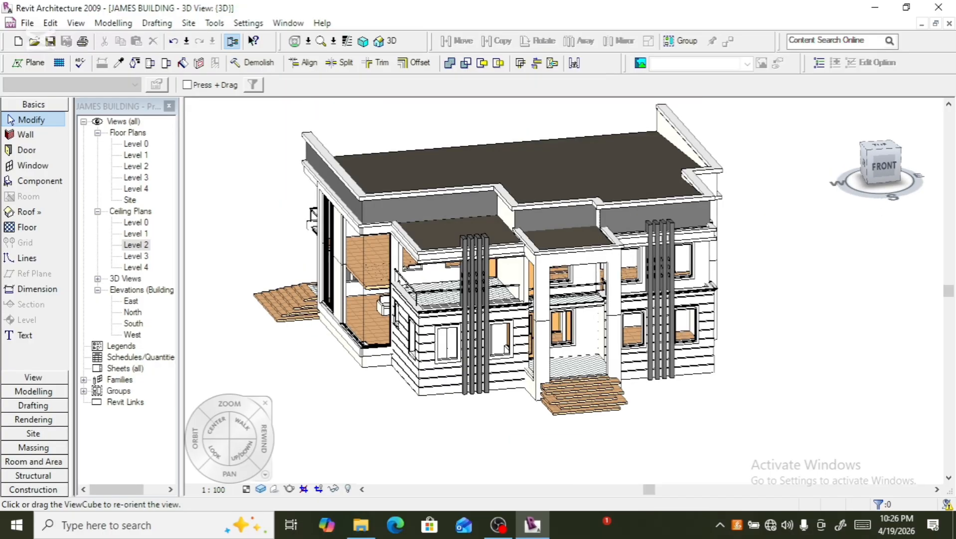
- Examine the building's 3D view from several ViewCube orientations and zoom levels
{"action": "left_click", "coordinate": [881, 157]}
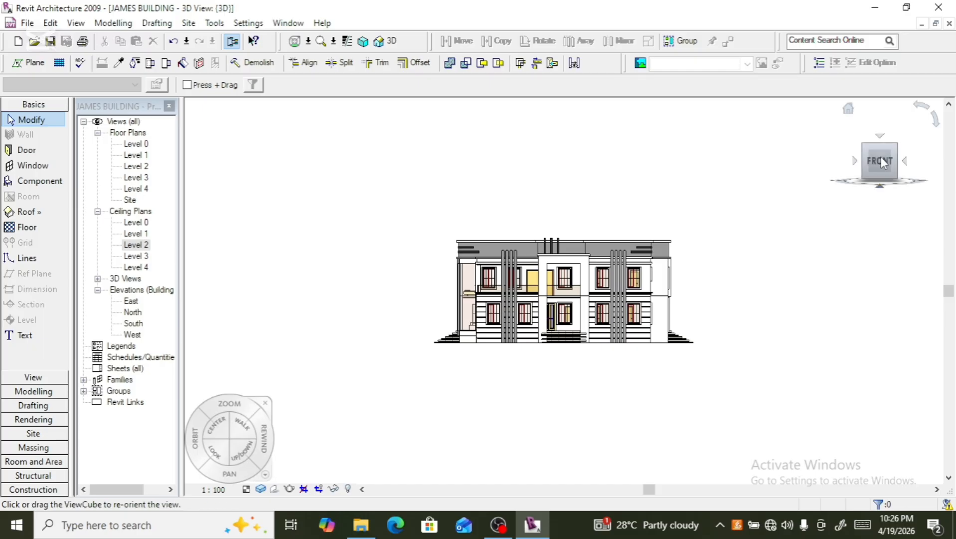
{"action": "left_click", "coordinate": [903, 161]}
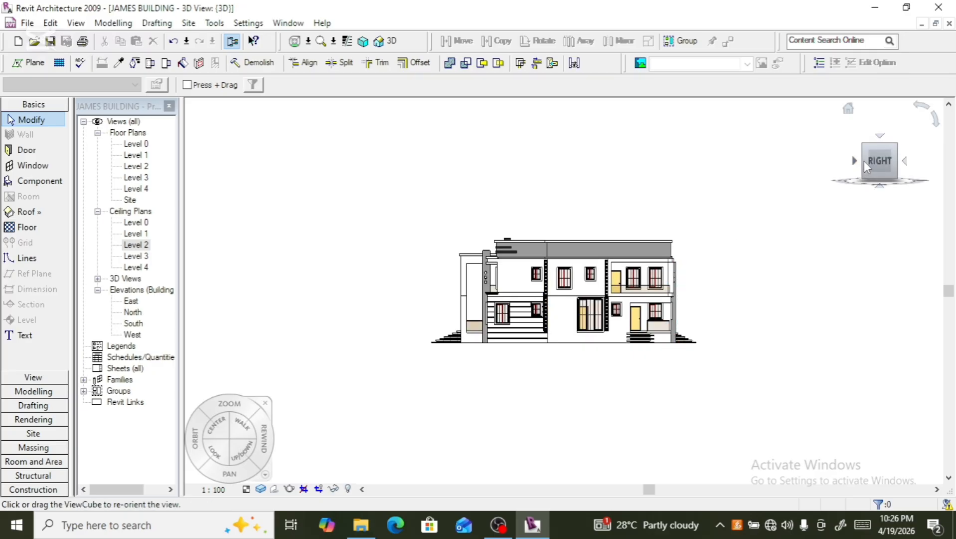
{"action": "left_click_drag", "start_coordinate": [865, 161], "coordinate": [899, 143]}
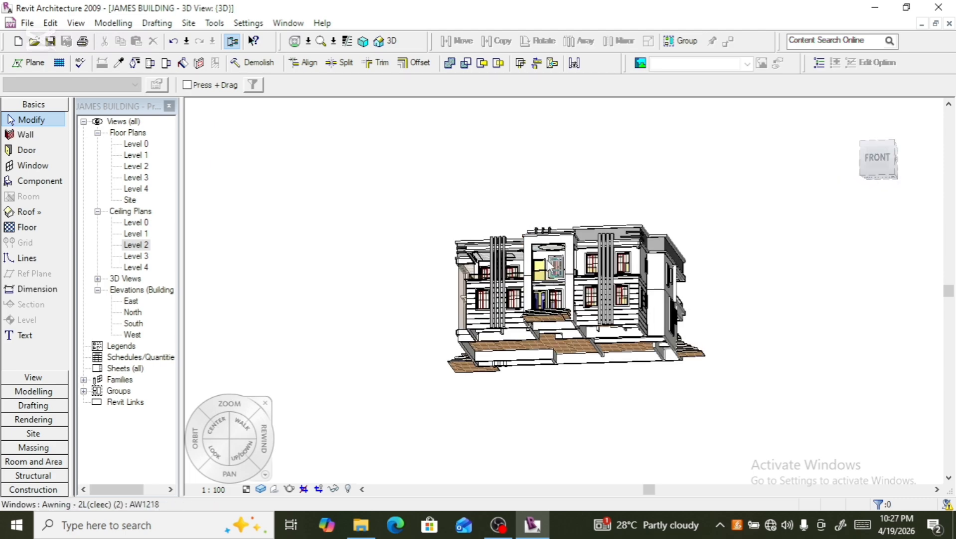
{"action": "scroll", "coordinate": [548, 266], "scroll_direction": "up", "scroll_amount": 5}
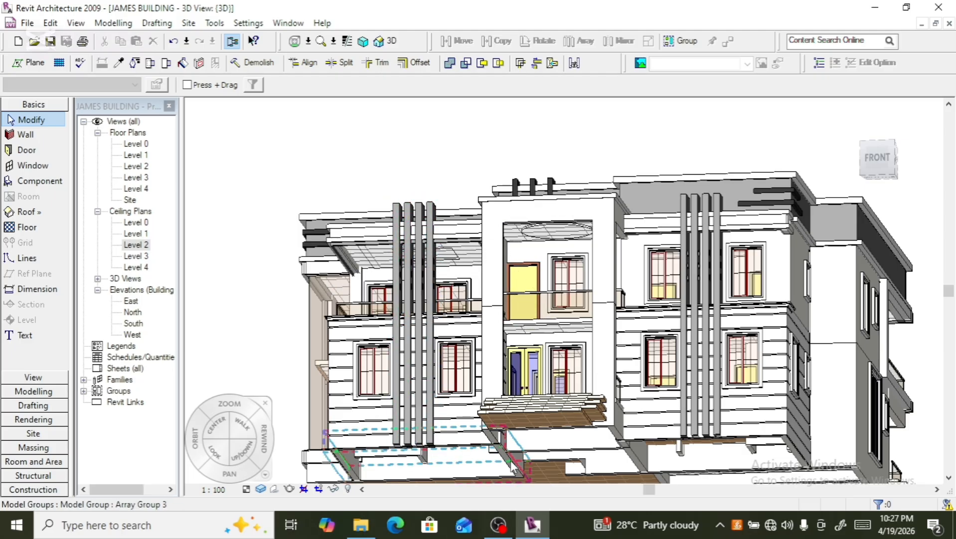
{"action": "left_click", "coordinate": [543, 410]}
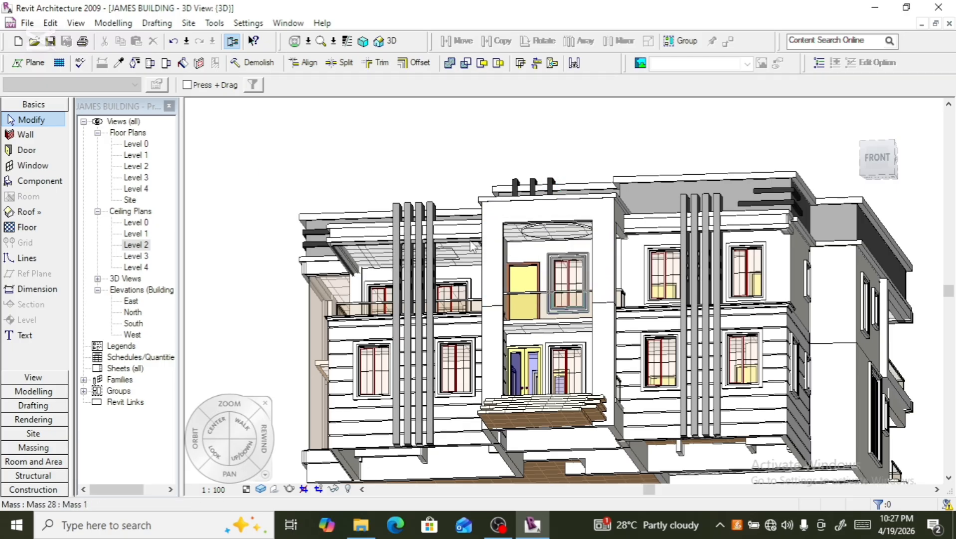
{"action": "scroll", "coordinate": [380, 162], "scroll_direction": "down", "scroll_amount": 4}
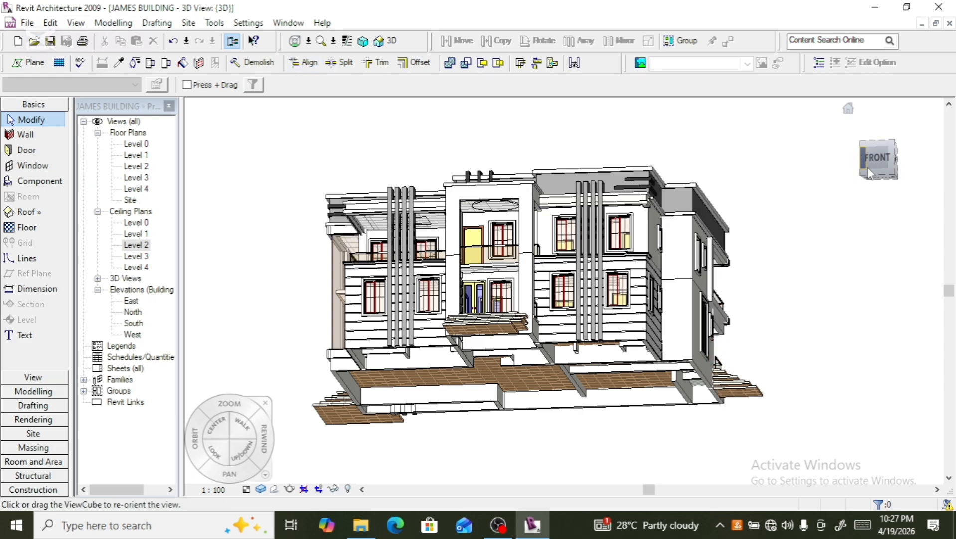
{"action": "left_click_drag", "start_coordinate": [868, 168], "coordinate": [917, 215]}
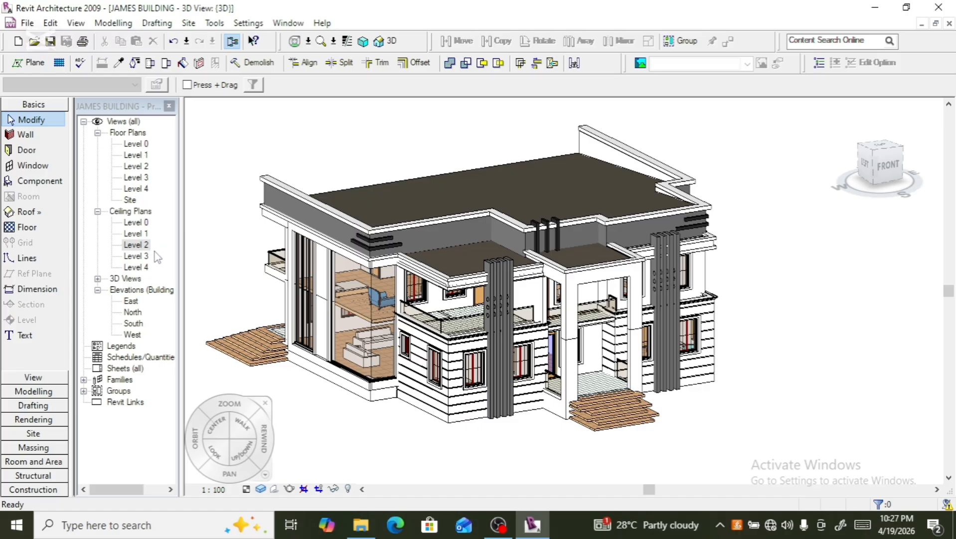
- In the Level 1 reflected ceiling plan, load the Enigma 5240 light family from LIBRARY 2's Lighting Fixtures folder
{"action": "double_click", "coordinate": [135, 234]}
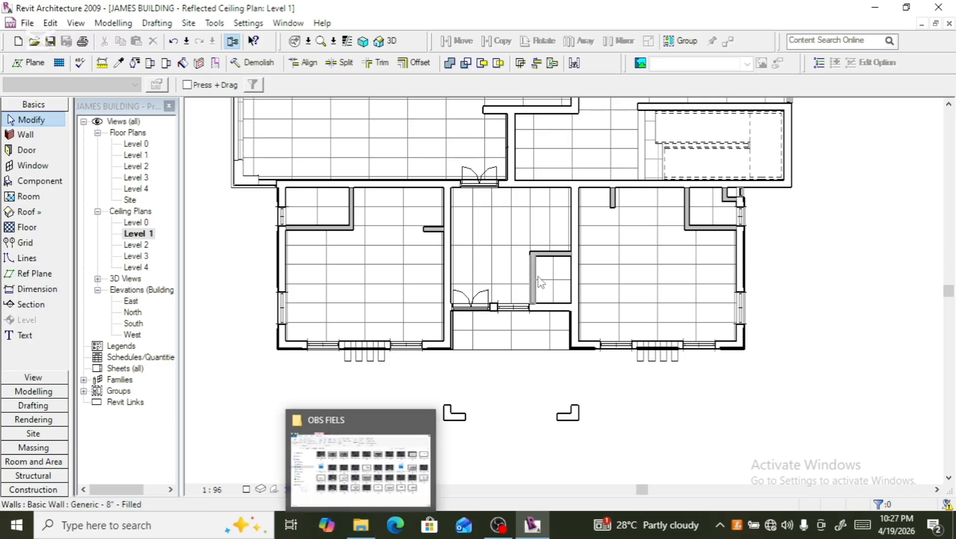
{"action": "scroll", "coordinate": [540, 282], "scroll_direction": "down", "scroll_amount": 4}
{"action": "scroll", "coordinate": [564, 202], "scroll_direction": "up", "scroll_amount": 1}
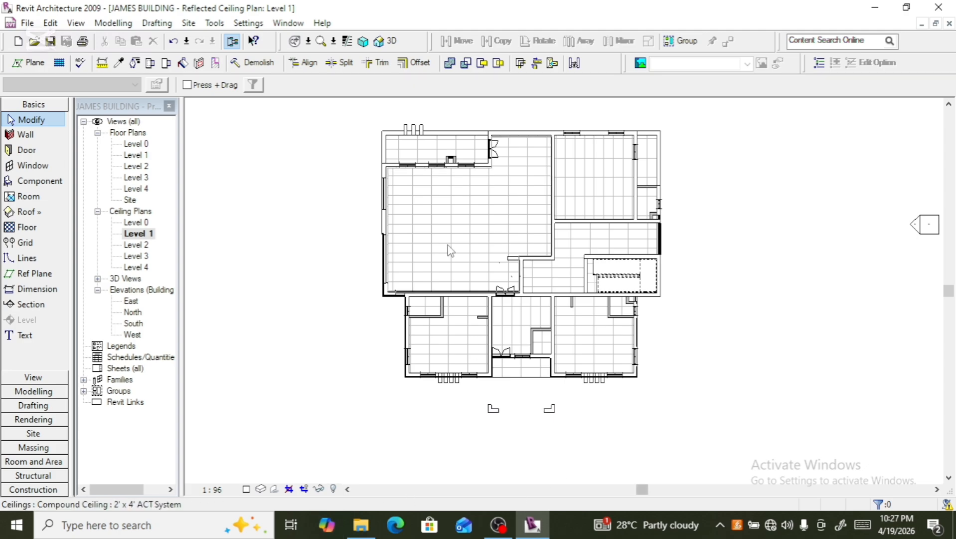
{"action": "left_click", "coordinate": [29, 184]}
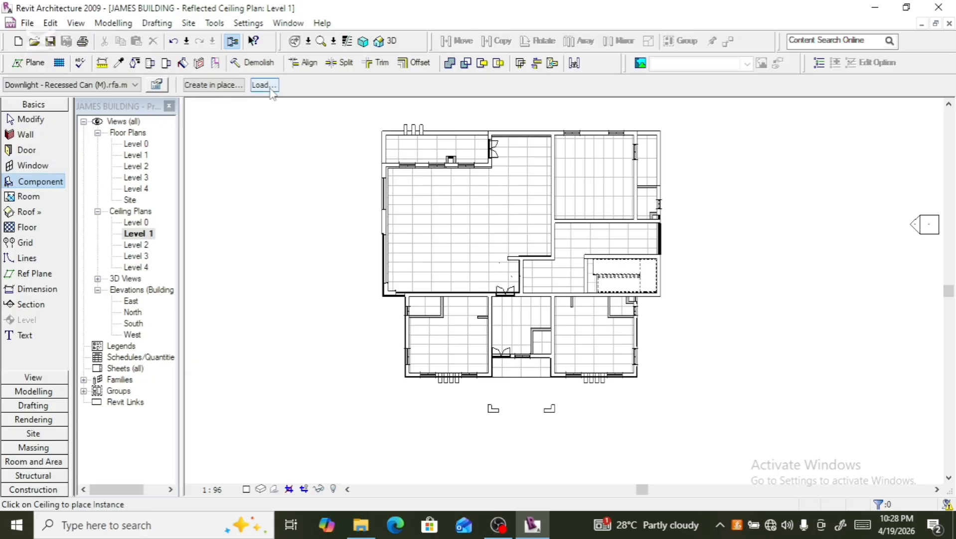
{"action": "left_click", "coordinate": [264, 85]}
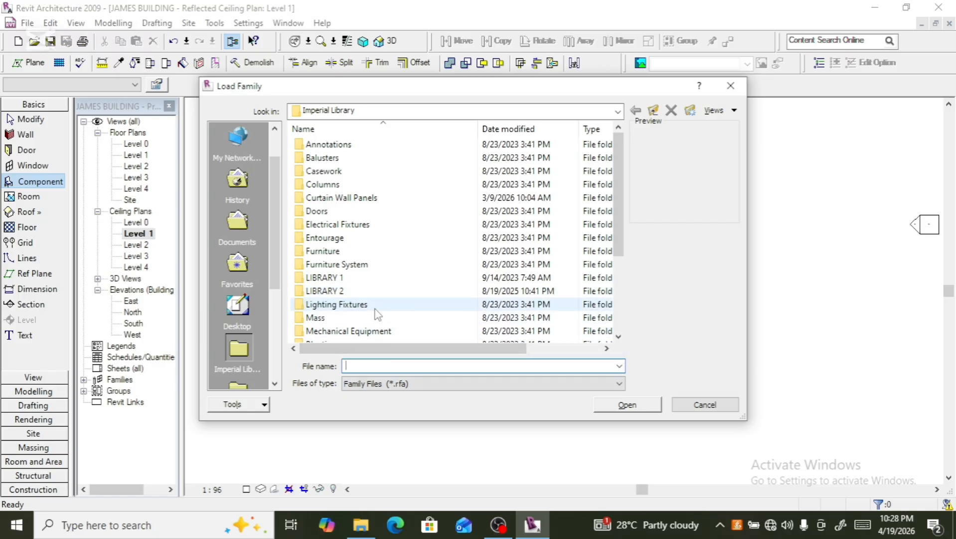
{"action": "left_click", "coordinate": [365, 293]}
{"action": "double_click", "coordinate": [364, 293]}
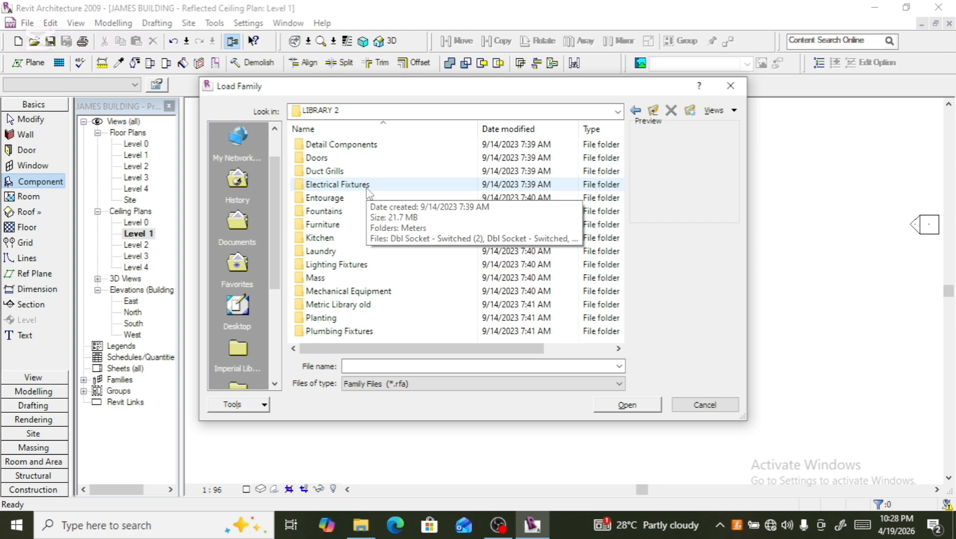
{"action": "double_click", "coordinate": [365, 265]}
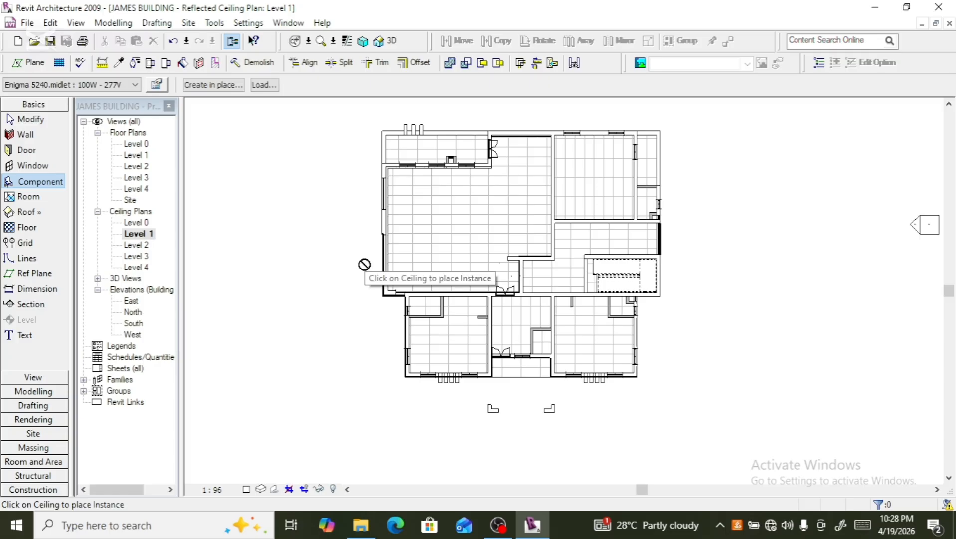
- Browse the Imperial Library's Lighting Fixtures folder for ceiling light families
{"action": "left_click", "coordinate": [262, 86]}
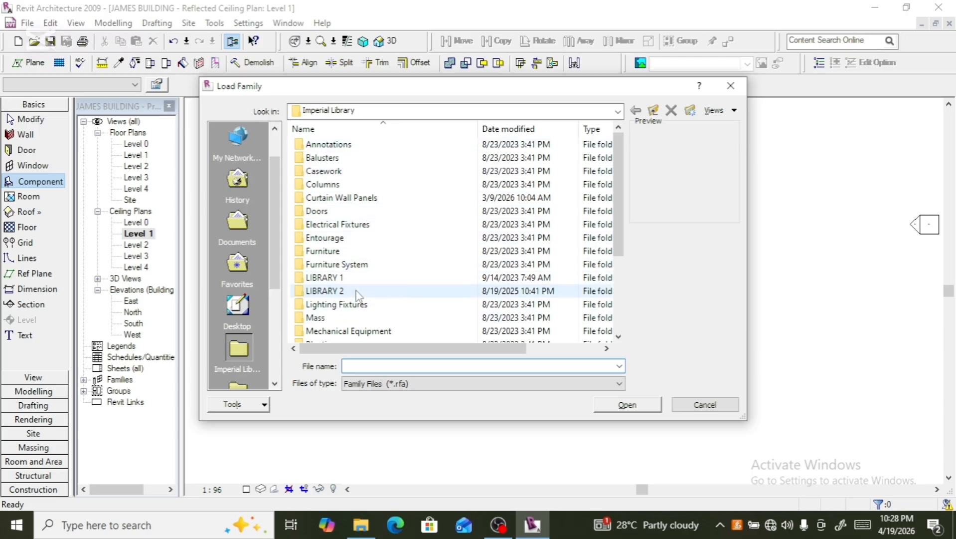
{"action": "left_click", "coordinate": [337, 304]}
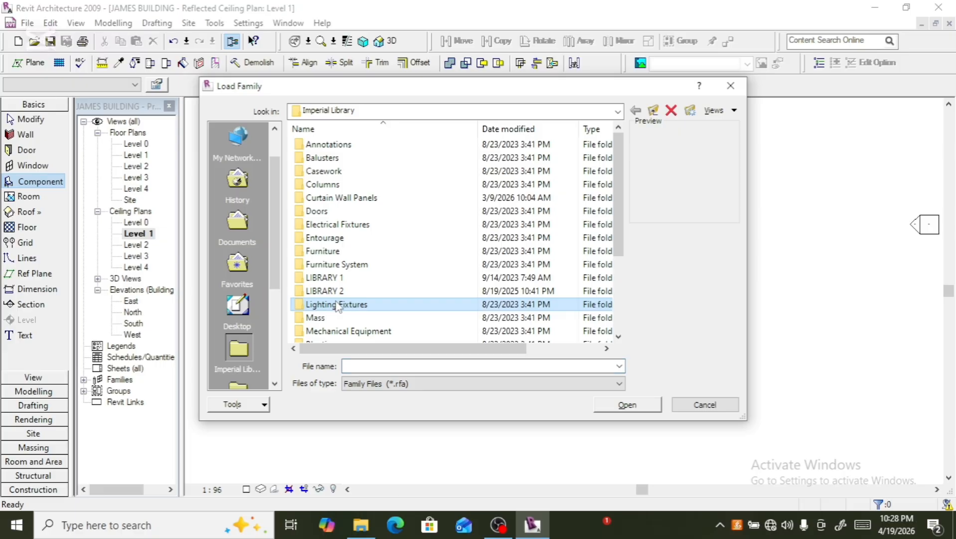
{"action": "double_click", "coordinate": [404, 309]}
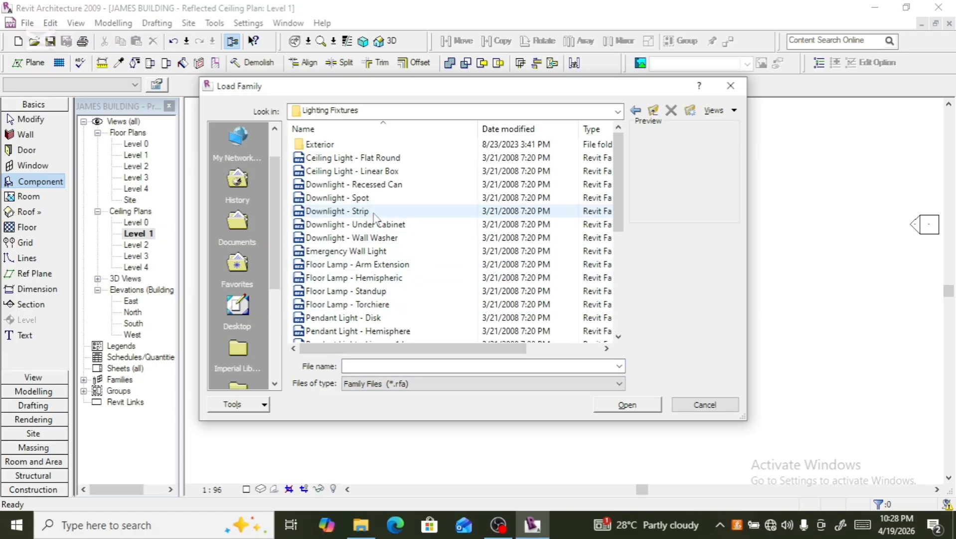
{"action": "scroll", "coordinate": [393, 214], "scroll_direction": "down", "scroll_amount": 4}
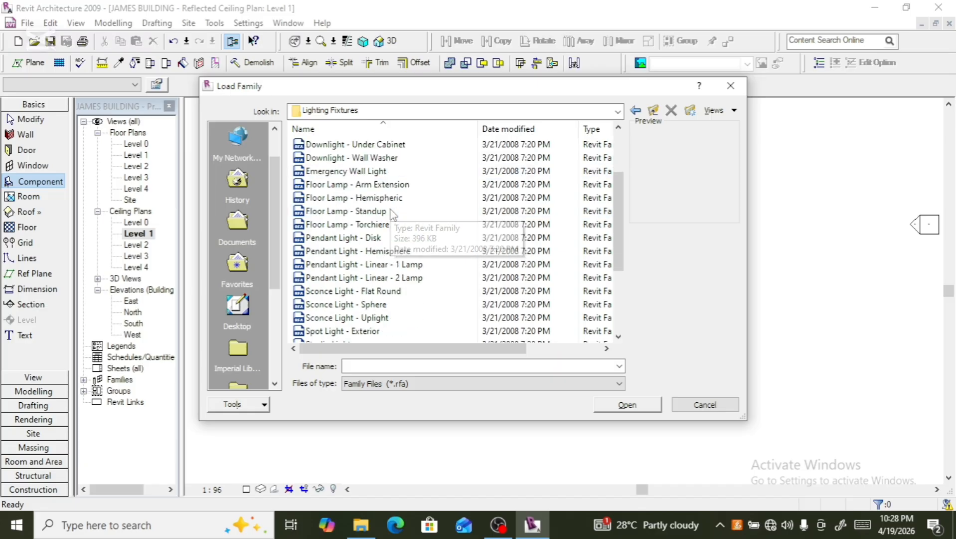
{"action": "scroll", "coordinate": [392, 214], "scroll_direction": "up", "scroll_amount": 3}
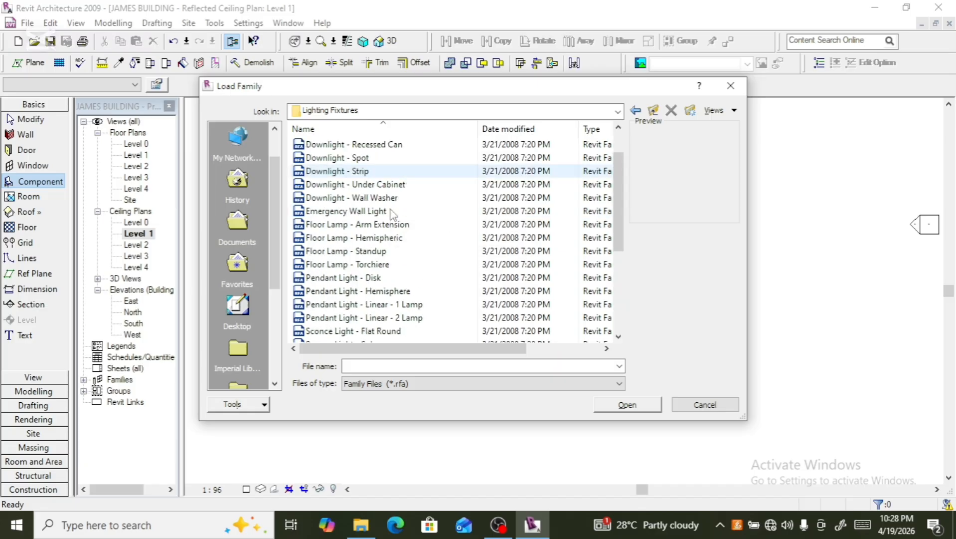
{"action": "scroll", "coordinate": [392, 215], "scroll_direction": "up", "scroll_amount": 1}
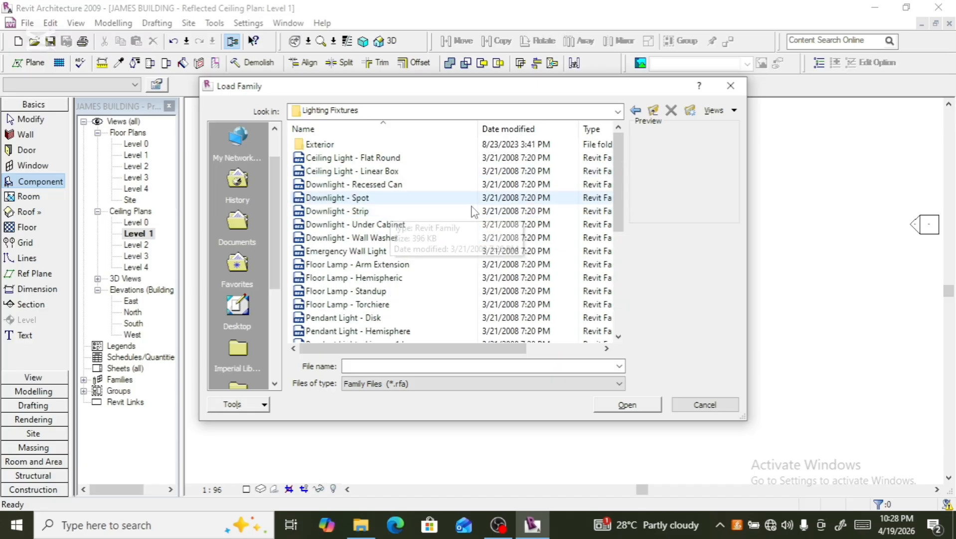
{"action": "left_click", "coordinate": [635, 111]}
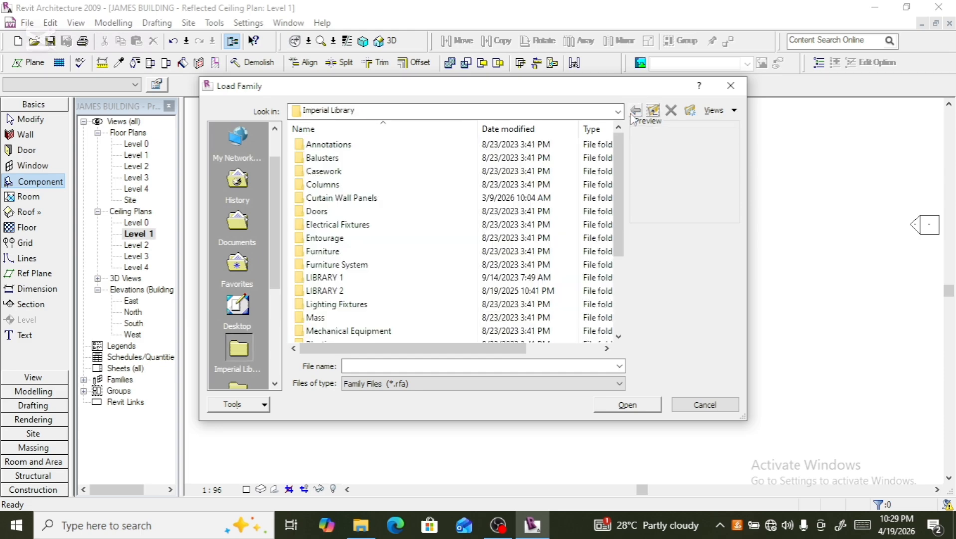
- Open LIBRARY 2's Lighting Fixtures > Ceiling Lighting folder and preview each ceiling light family in turn
{"action": "double_click", "coordinate": [345, 290]}
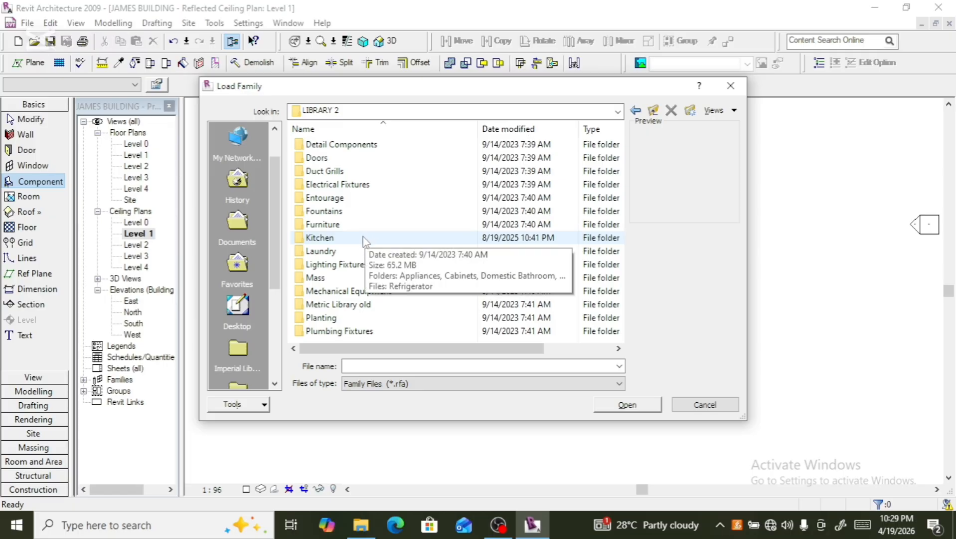
{"action": "double_click", "coordinate": [339, 265]}
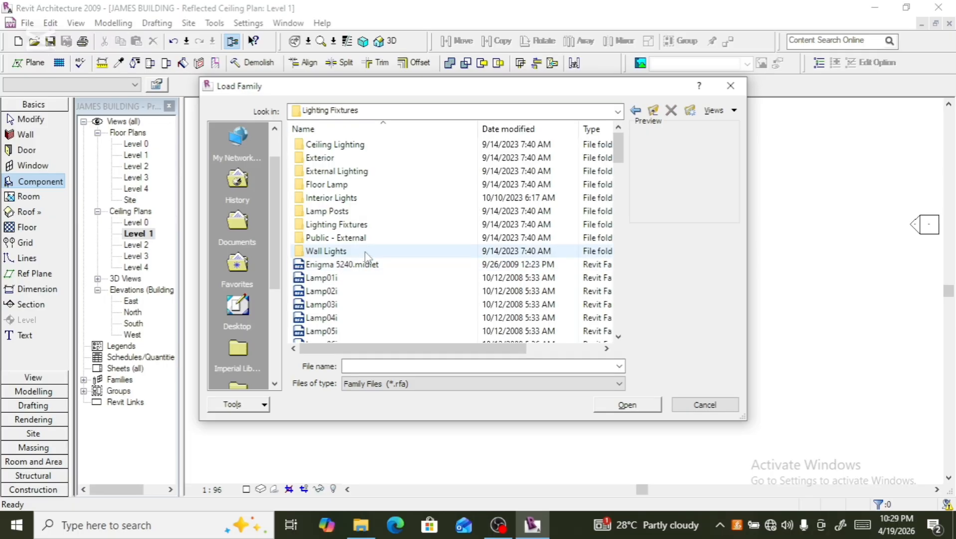
{"action": "double_click", "coordinate": [364, 146]}
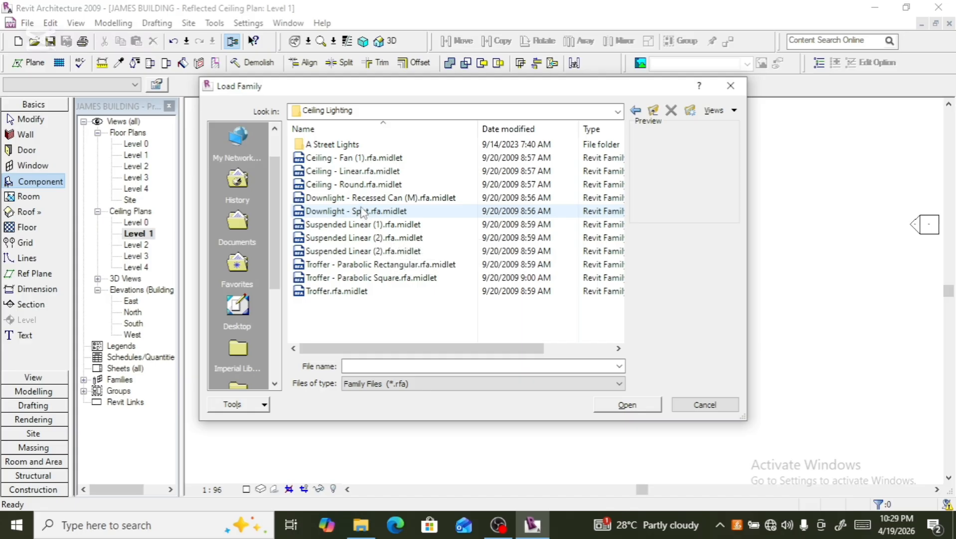
{"action": "left_click", "coordinate": [362, 159]}
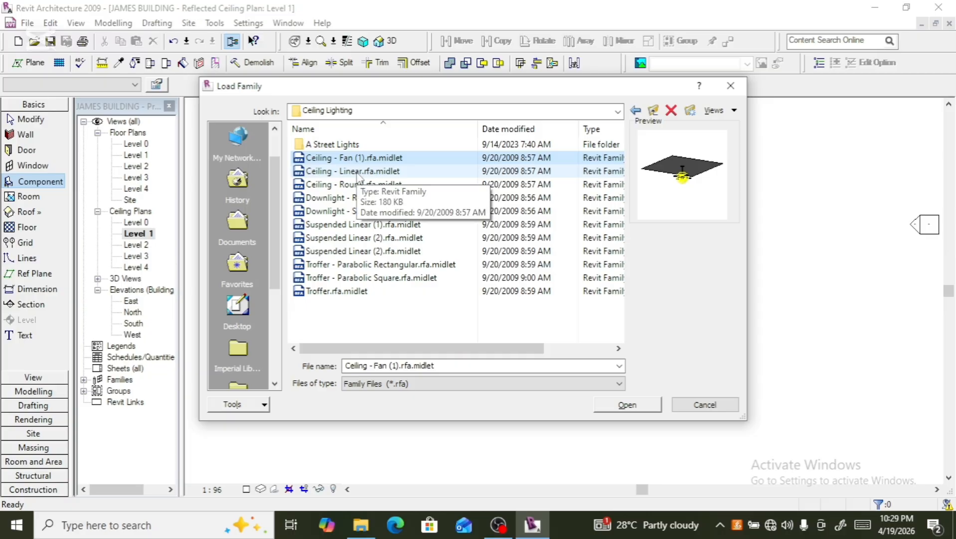
{"action": "left_click", "coordinate": [358, 175]}
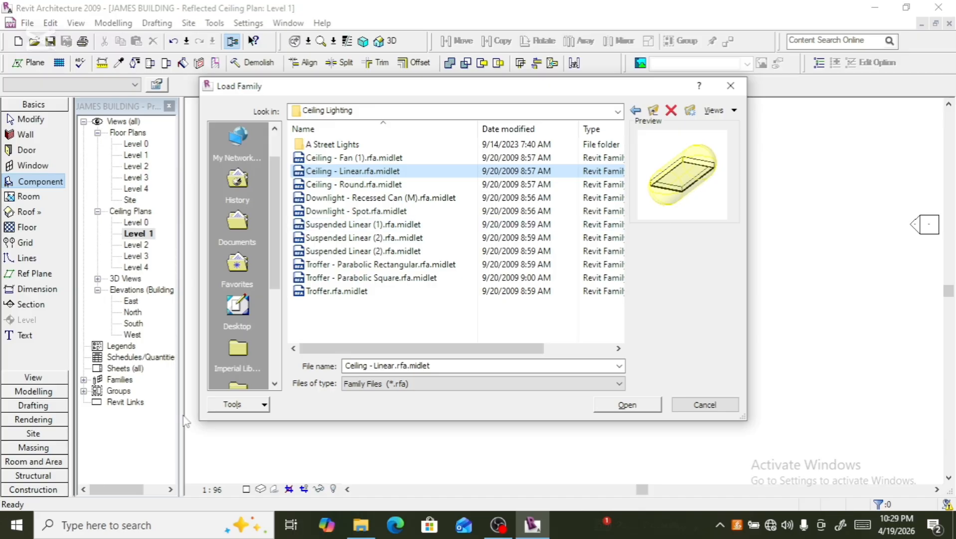
{"action": "left_click", "coordinate": [389, 199]}
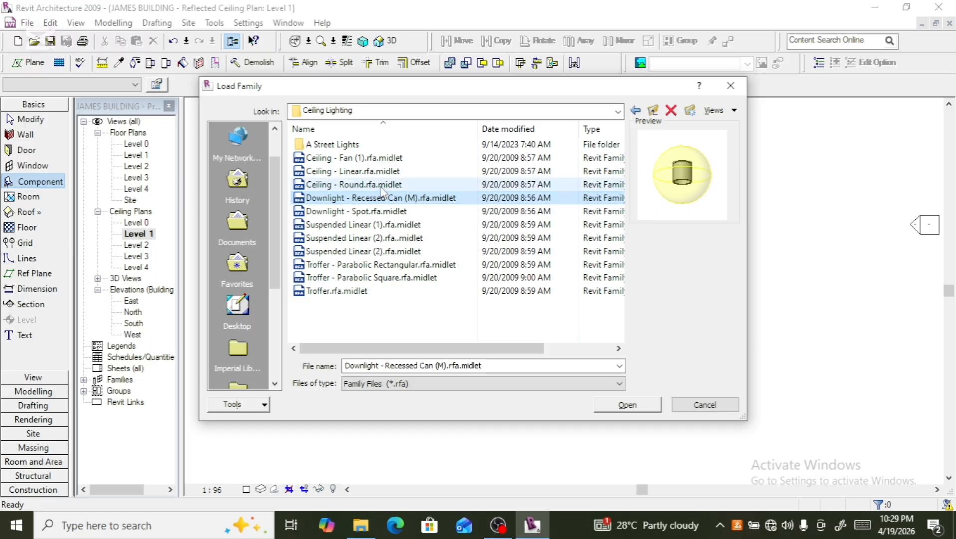
{"action": "left_click", "coordinate": [382, 188]}
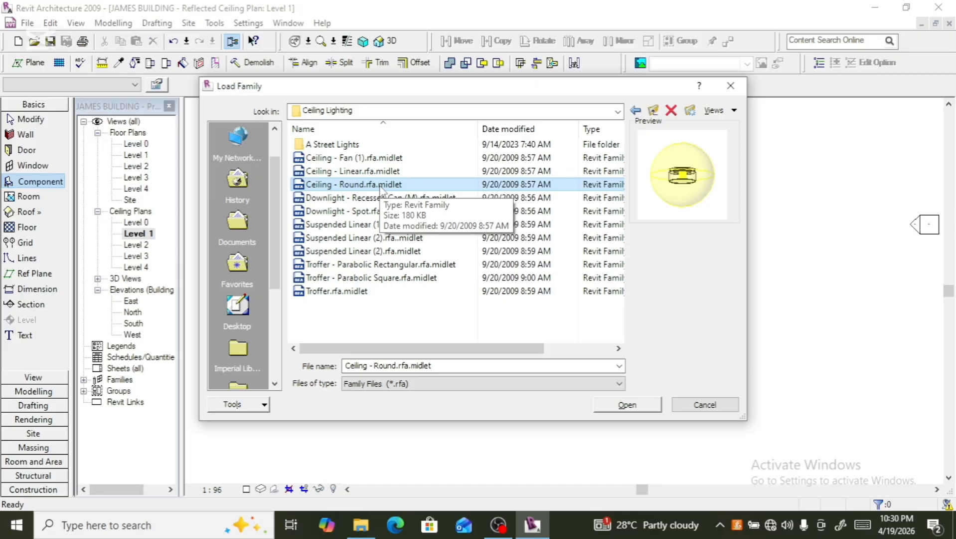
{"action": "left_click", "coordinate": [385, 200]}
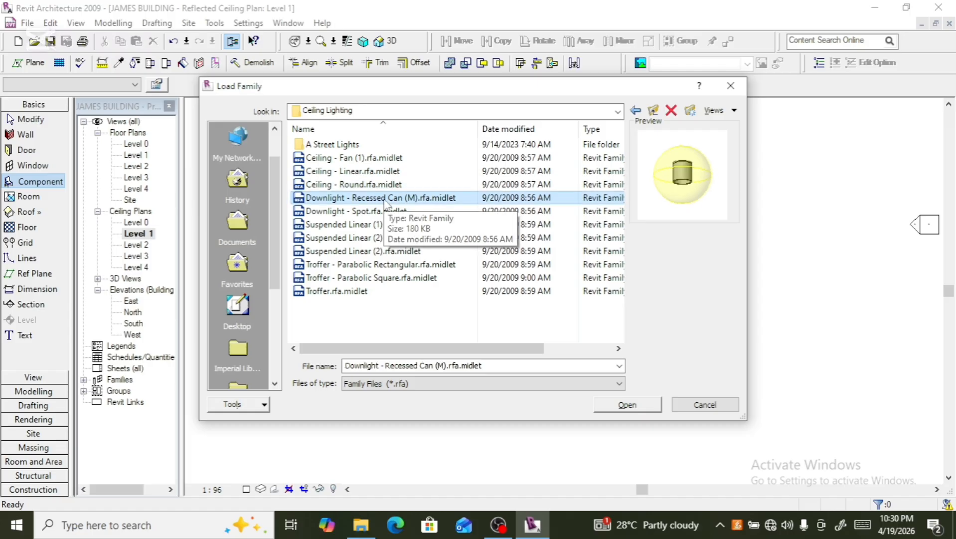
{"action": "left_click", "coordinate": [387, 213]}
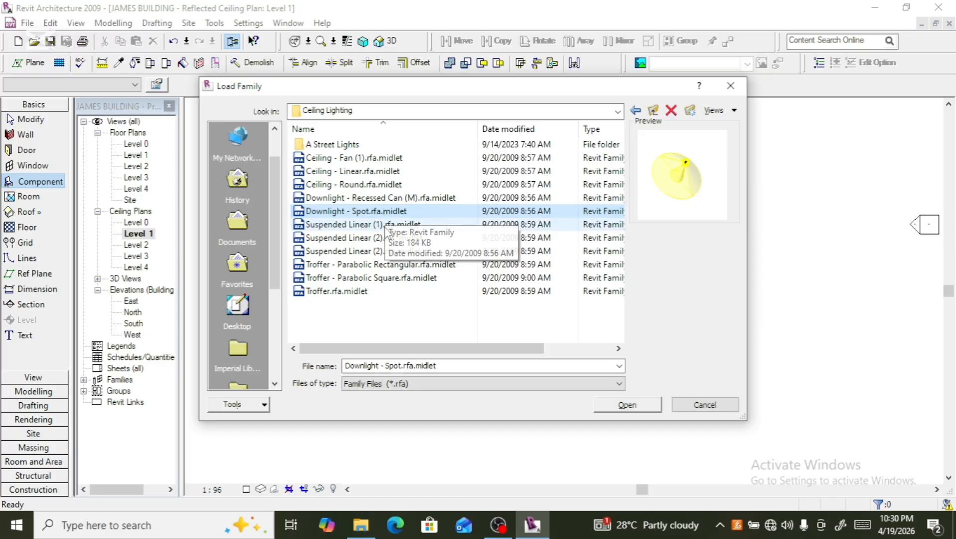
{"action": "left_click", "coordinate": [385, 227]}
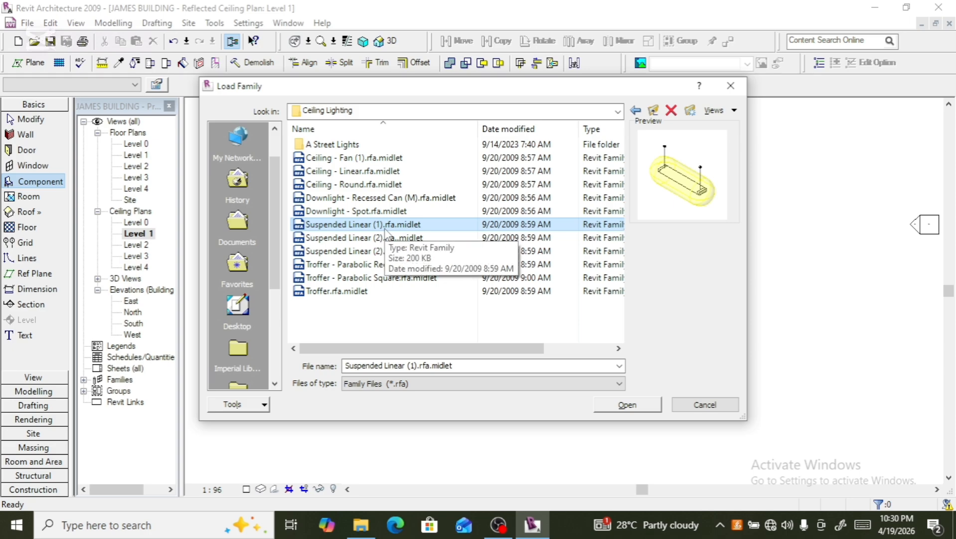
{"action": "left_click", "coordinate": [386, 240]}
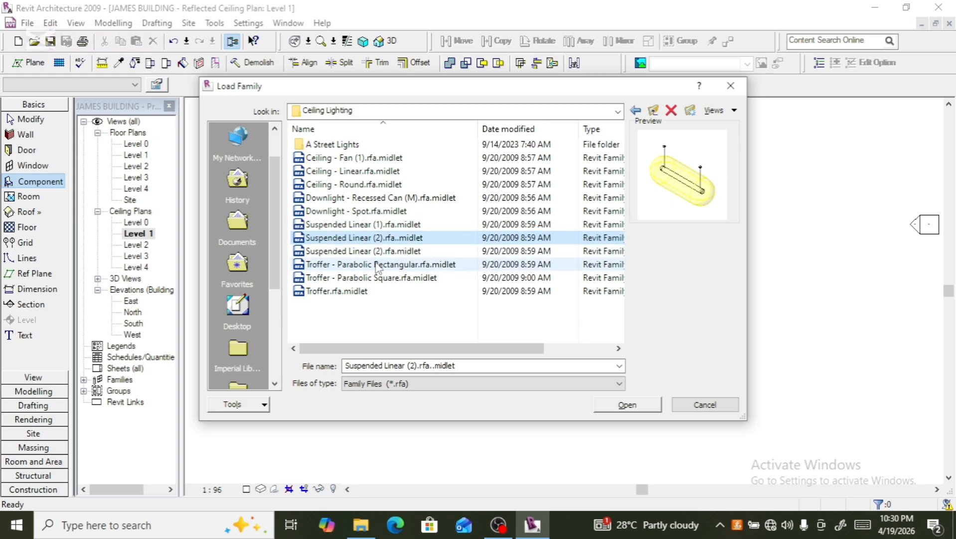
{"action": "left_click", "coordinate": [379, 251]}
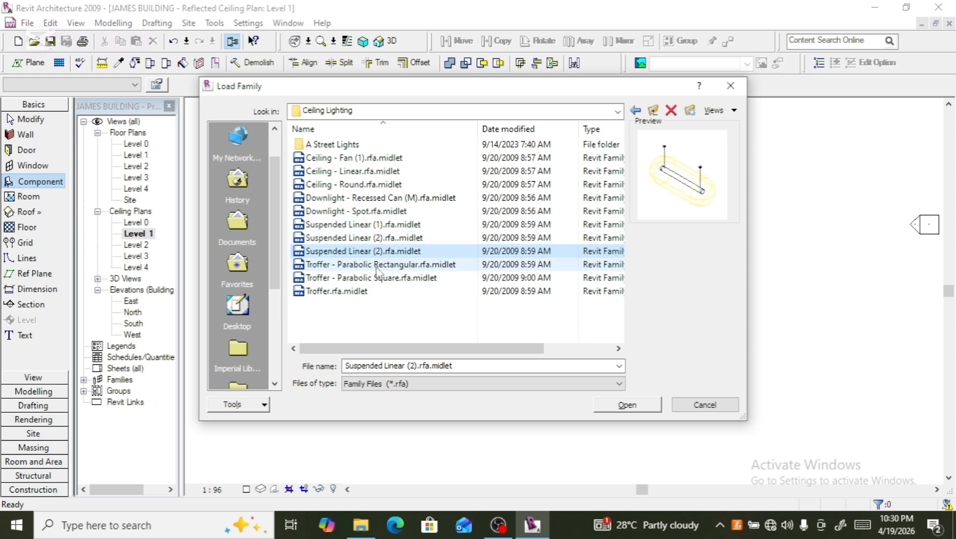
{"action": "left_click", "coordinate": [379, 265]}
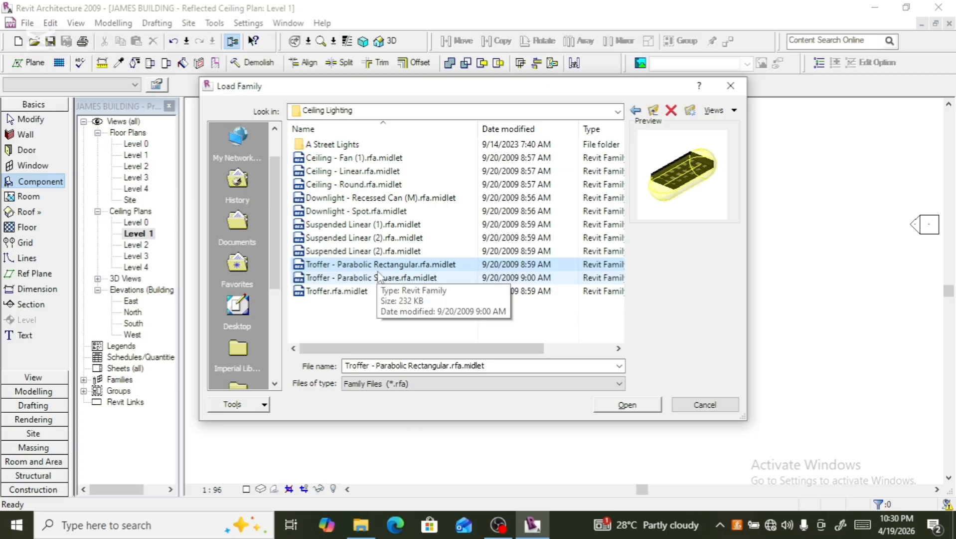
{"action": "left_click", "coordinate": [375, 282]}
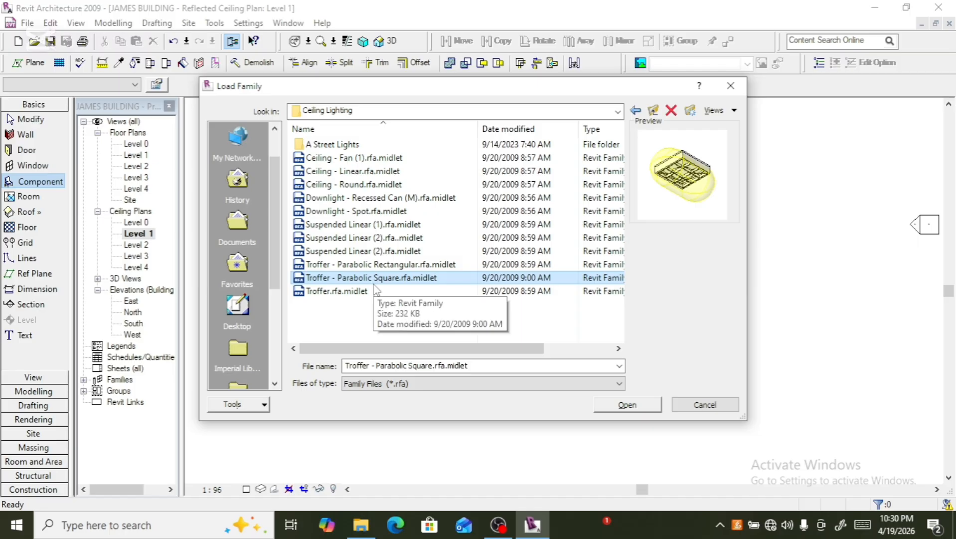
{"action": "left_click", "coordinate": [363, 296]}
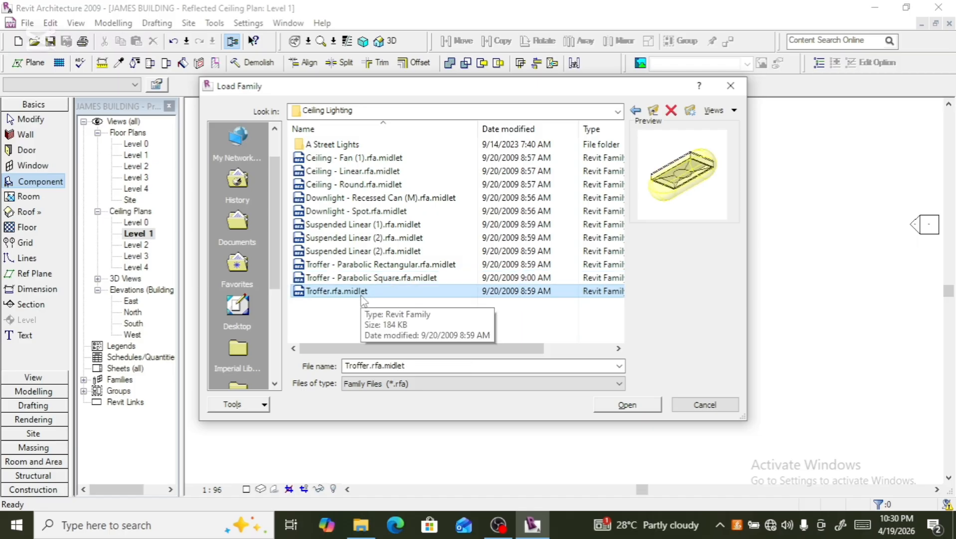
{"action": "left_click", "coordinate": [364, 291]}
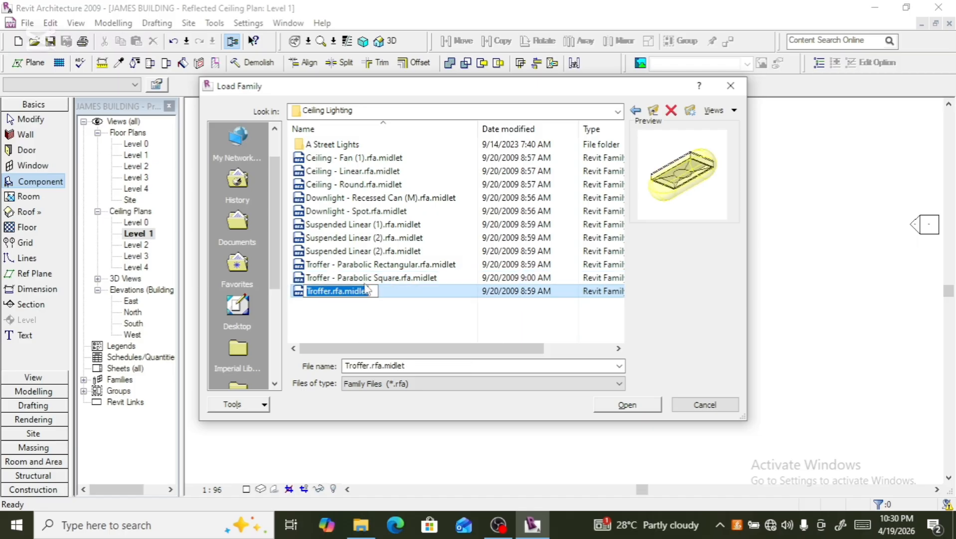
{"action": "left_click", "coordinate": [347, 185]}
{"action": "left_click", "coordinate": [351, 198]}
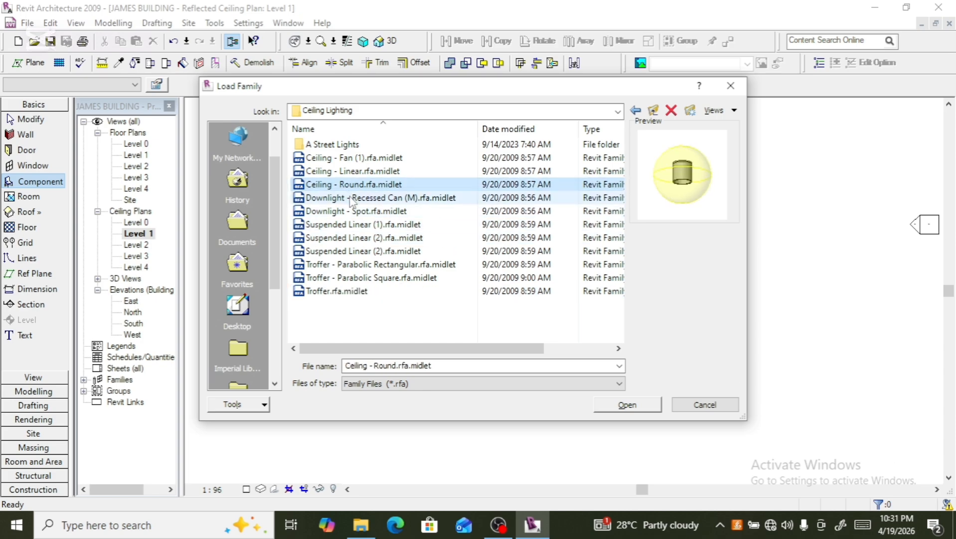
- Try loading the Downlight - Recessed Can (M) family and placing a light on the ceiling, then undo the placement
{"action": "double_click", "coordinate": [351, 199]}
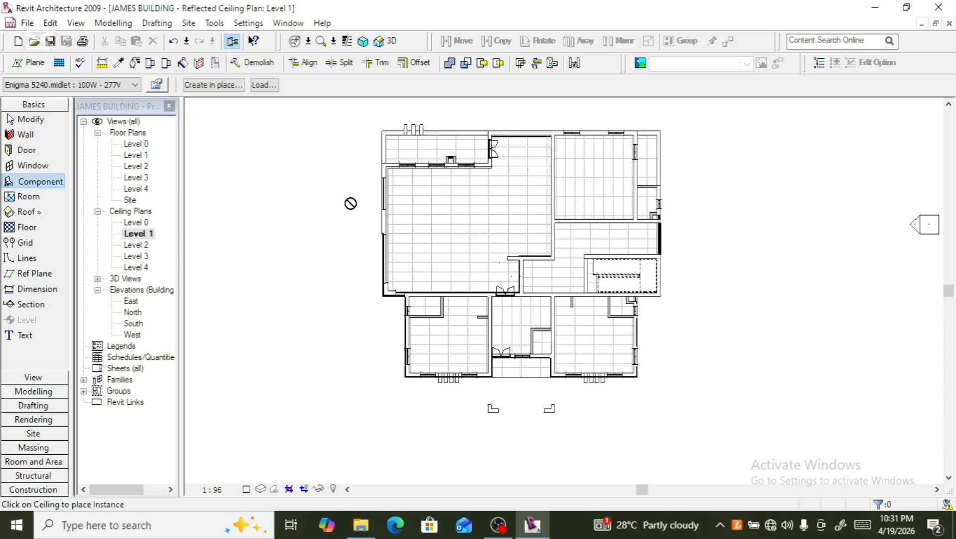
{"action": "left_click", "coordinate": [406, 277]}
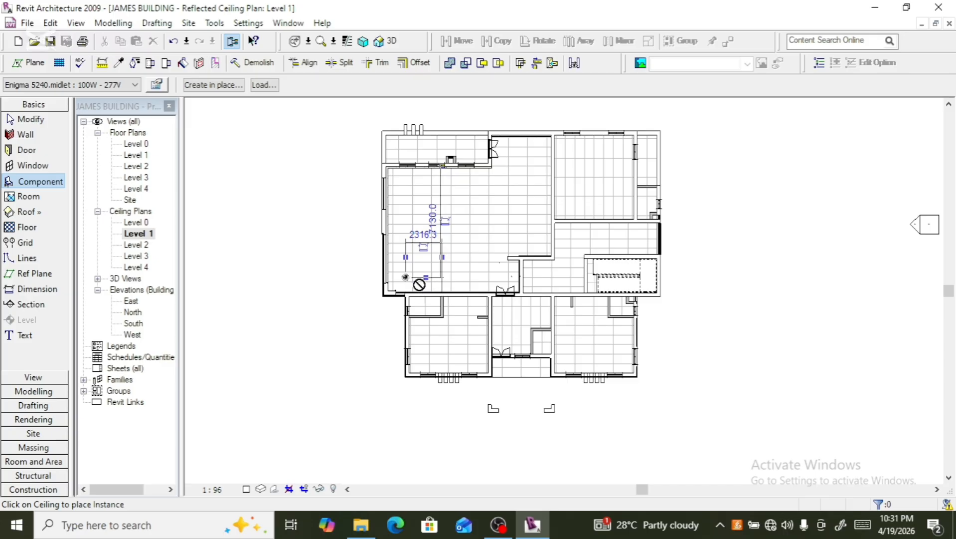
{"action": "scroll", "coordinate": [411, 279], "scroll_direction": "up", "scroll_amount": 2}
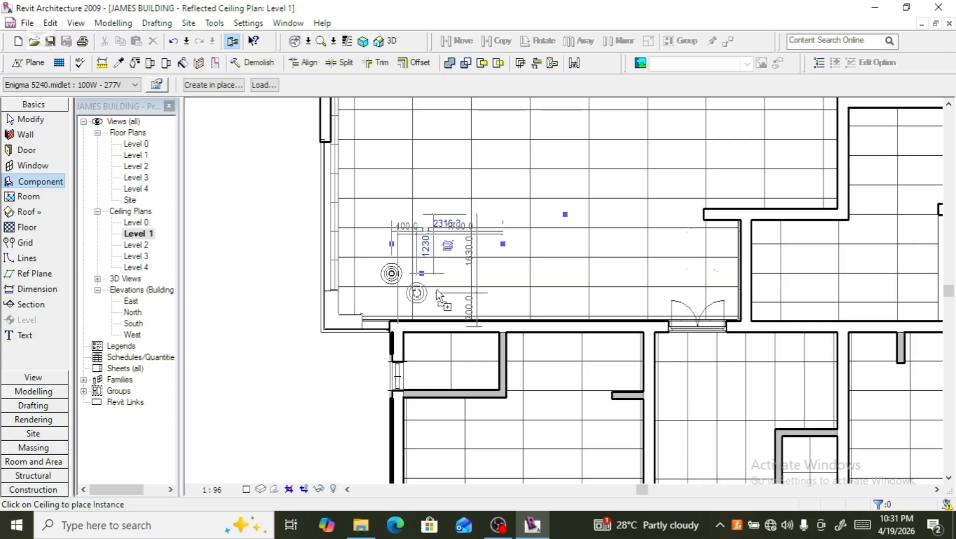
{"action": "scroll", "coordinate": [442, 274], "scroll_direction": "up", "scroll_amount": 2}
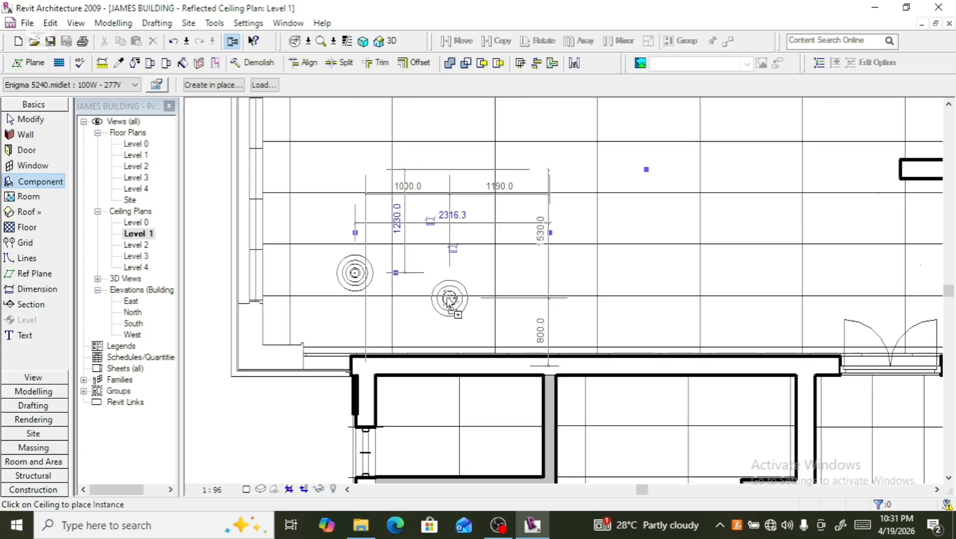
{"action": "key", "text": "ctrl+z"}
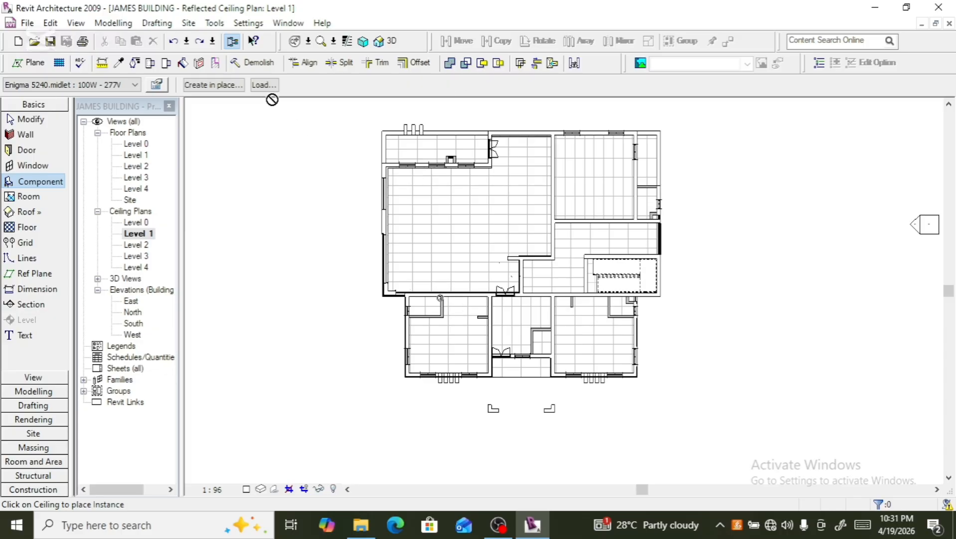
- Load the Downlight - Recessed Can (M) family again from LIBRARY 2's Lighting Fixtures > Ceiling Lighting folder
{"action": "left_click", "coordinate": [264, 84]}
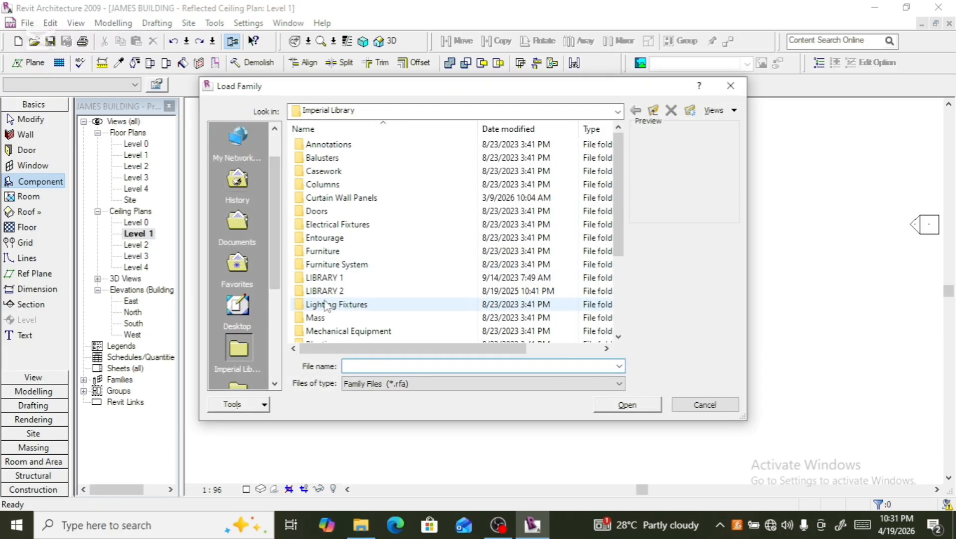
{"action": "left_click", "coordinate": [335, 293]}
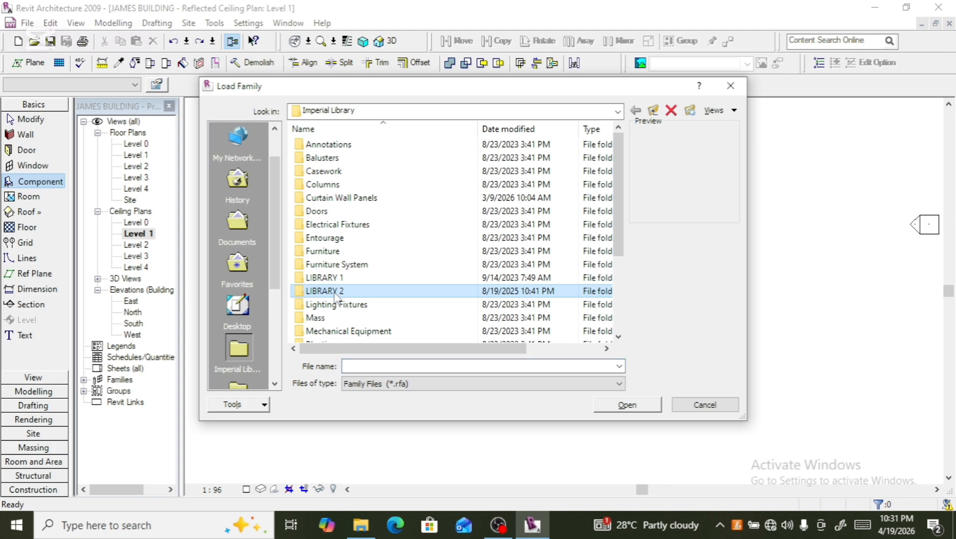
{"action": "double_click", "coordinate": [334, 294]}
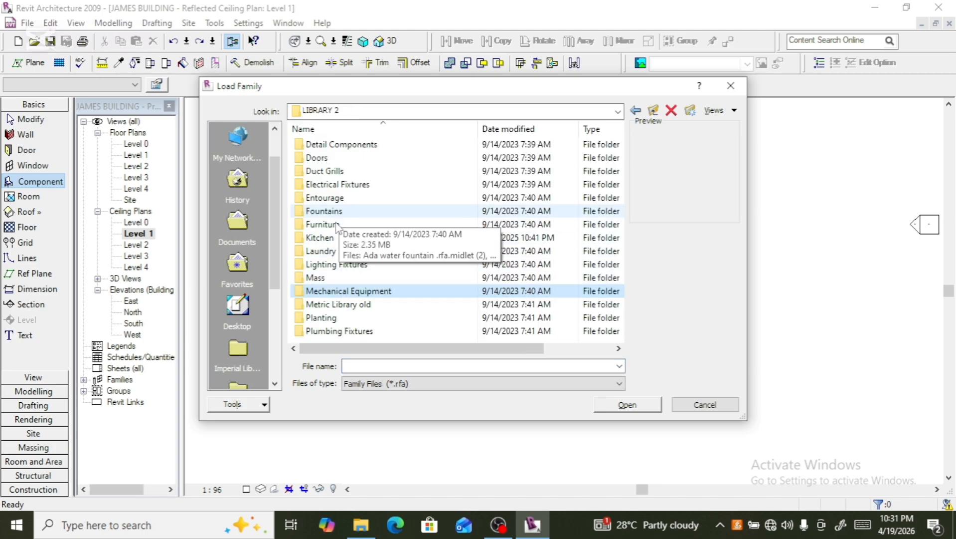
{"action": "double_click", "coordinate": [344, 266]}
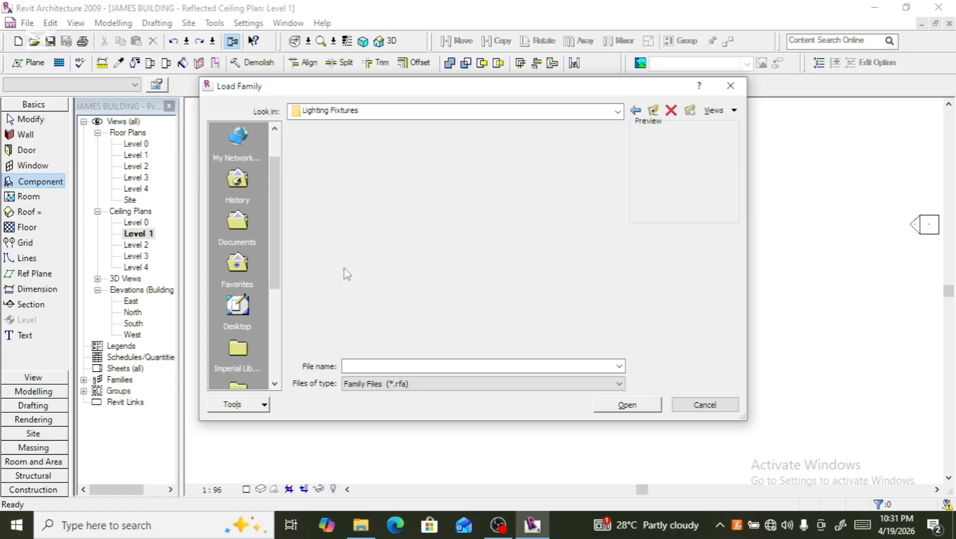
{"action": "double_click", "coordinate": [350, 144]}
{"action": "left_click", "coordinate": [354, 185]}
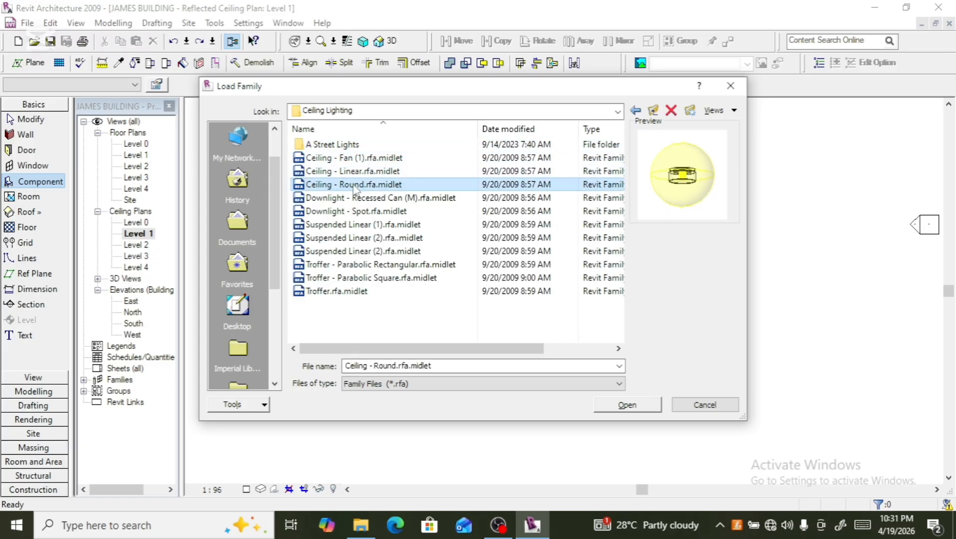
{"action": "left_click", "coordinate": [357, 199]}
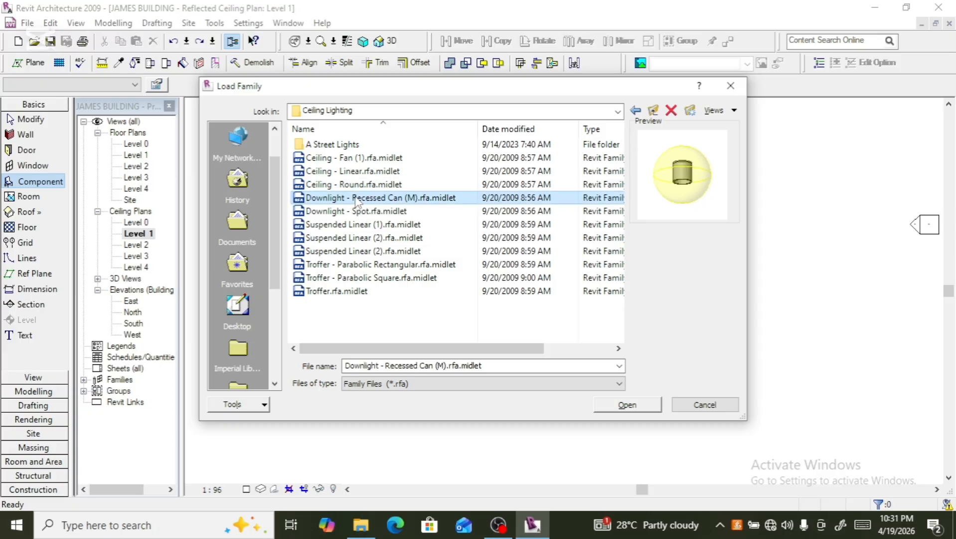
{"action": "double_click", "coordinate": [355, 198]}
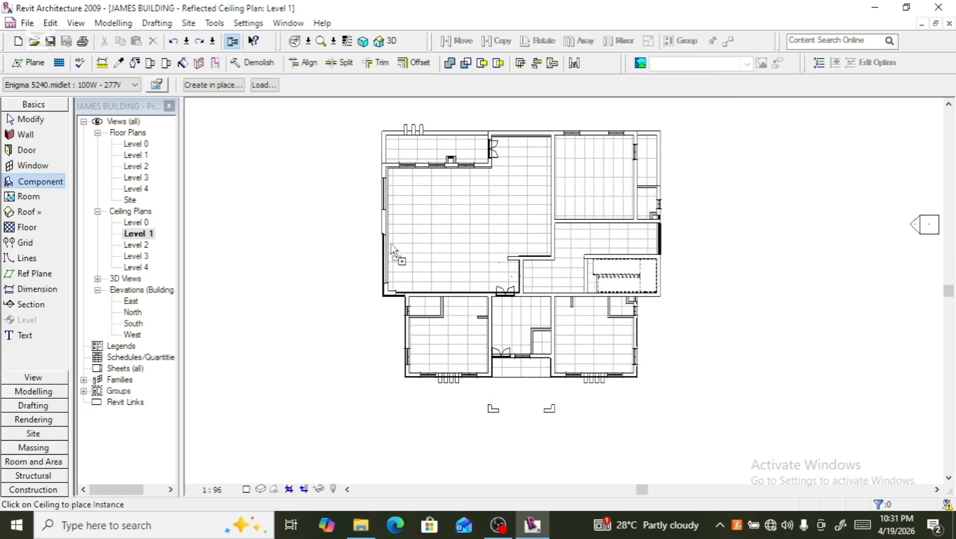
- Place a ceiling light near the large room's lower-left corner, then select and delete the placed Enigma 5240 fixture
{"action": "left_click", "coordinate": [406, 275]}
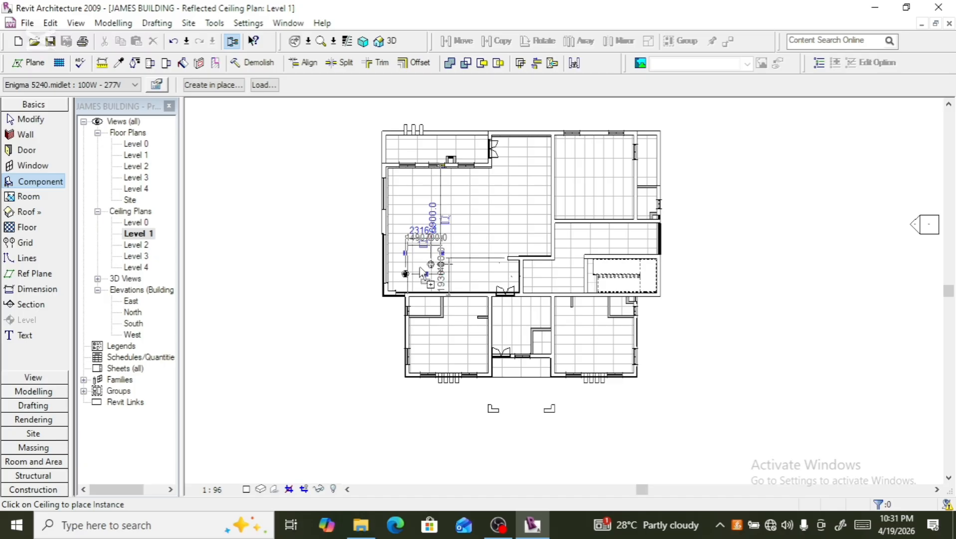
{"action": "scroll", "coordinate": [420, 273], "scroll_direction": "up", "scroll_amount": 4}
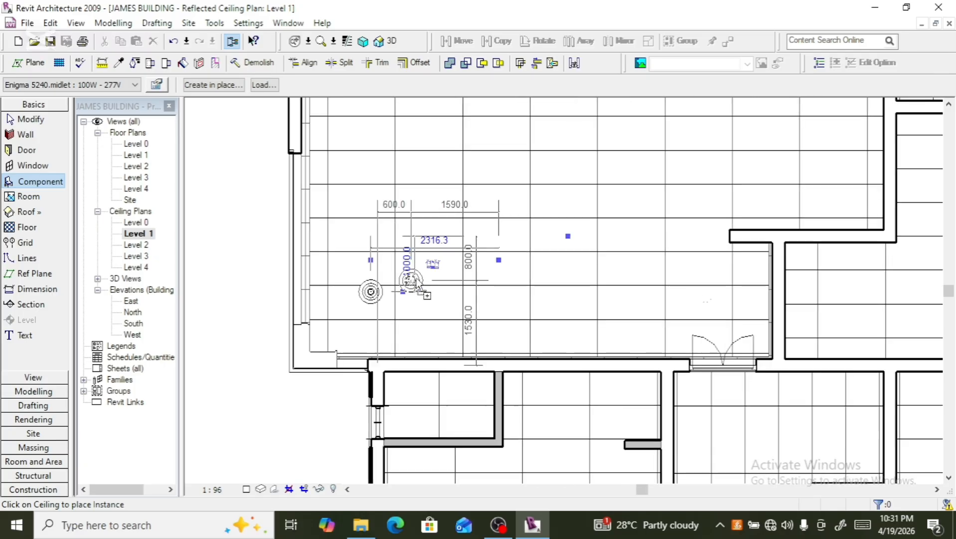
{"action": "scroll", "coordinate": [418, 278], "scroll_direction": "up", "scroll_amount": 1}
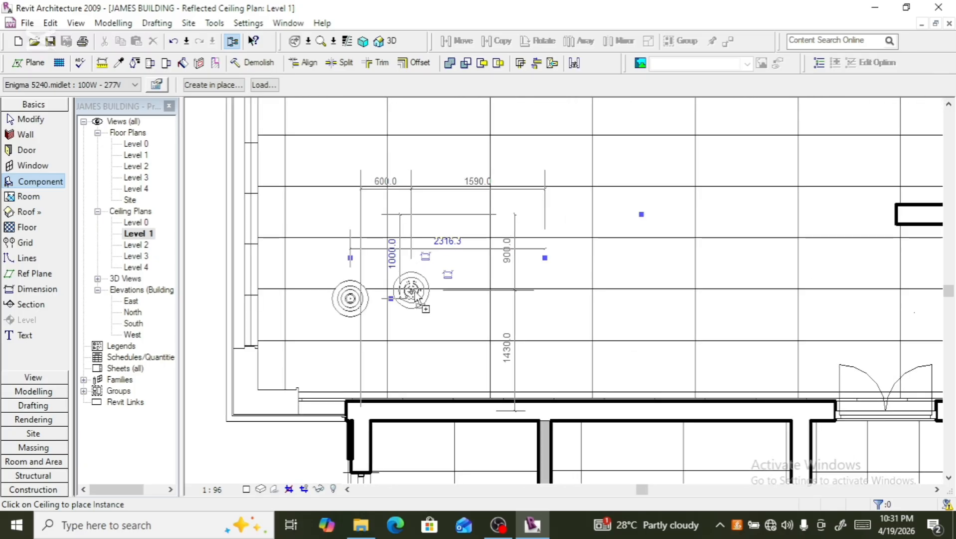
{"action": "key", "text": "Escape"}
{"action": "key", "text": "Escape"}
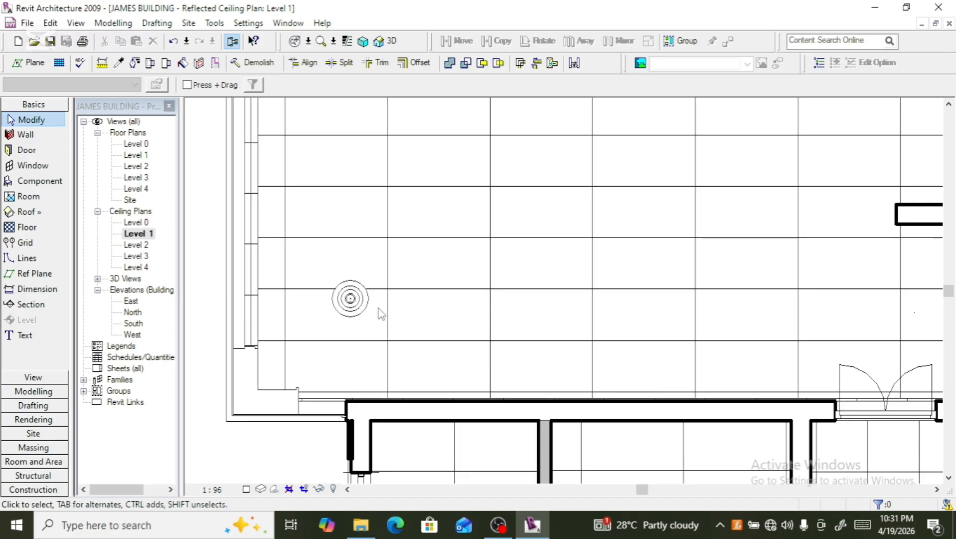
{"action": "left_click", "coordinate": [359, 313]}
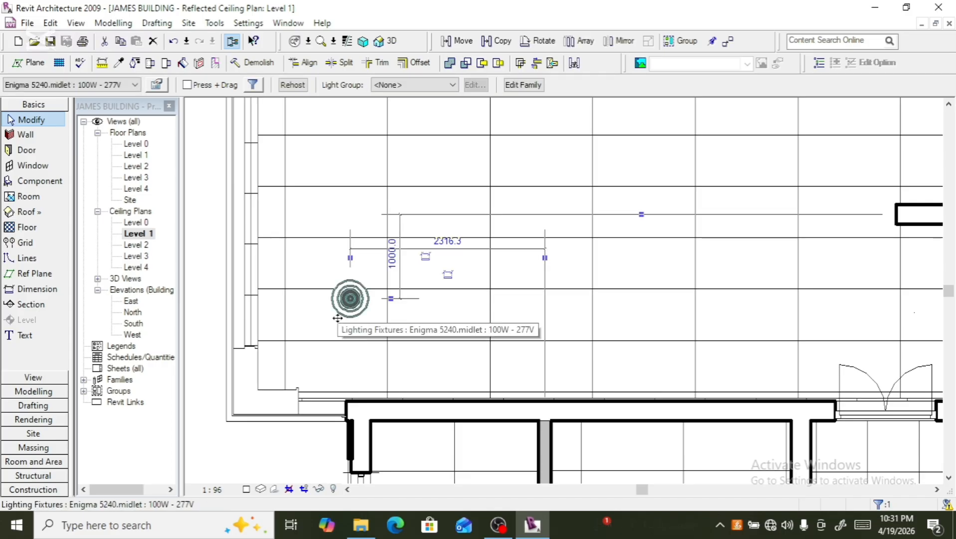
{"action": "key", "text": "Delete"}
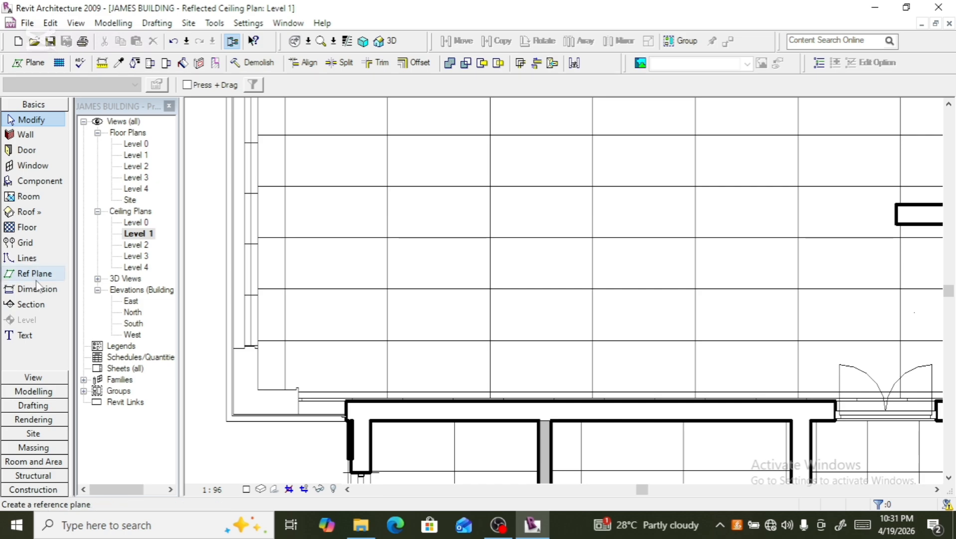
- Start the Component command, choose the Parking Space : 9' x 18' - 80 deg type, and place one in the ceiling plan
{"action": "left_click", "coordinate": [63, 180]}
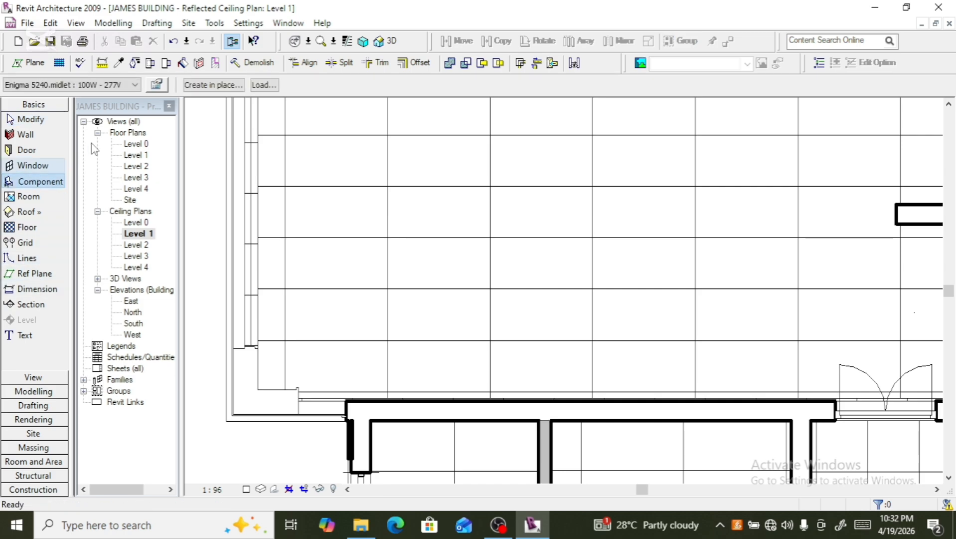
{"action": "left_click", "coordinate": [134, 84]}
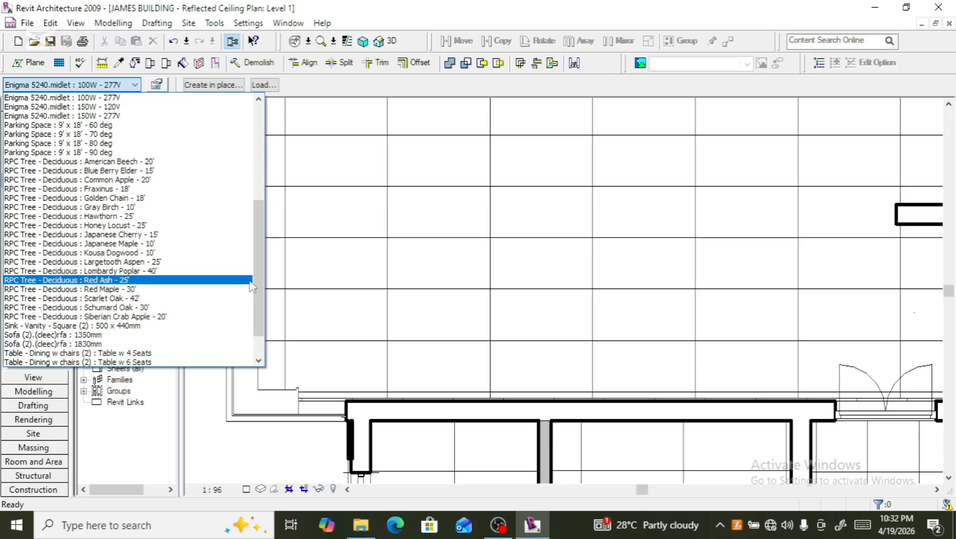
{"action": "scroll", "coordinate": [258, 271], "scroll_direction": "up", "scroll_amount": 4}
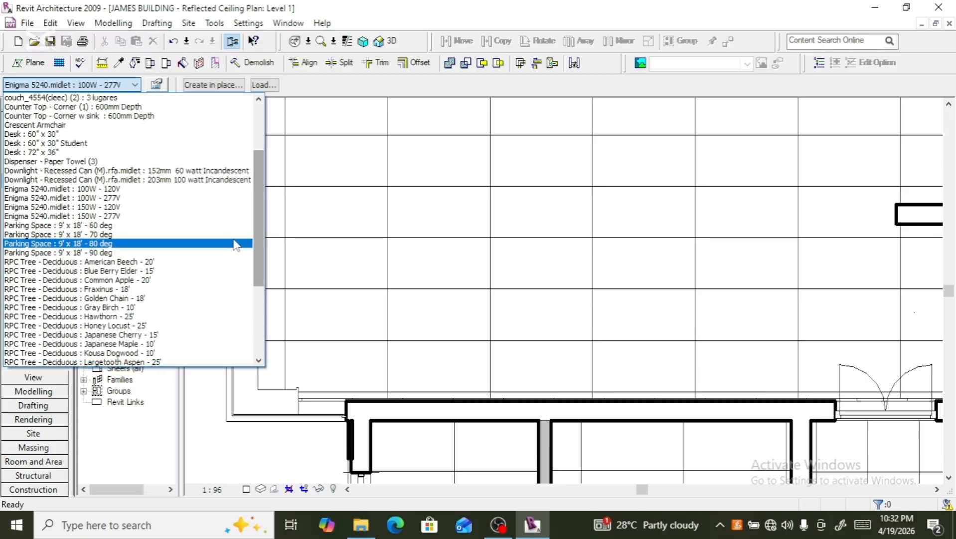
{"action": "left_click", "coordinate": [237, 245]}
{"action": "left_click", "coordinate": [579, 247]}
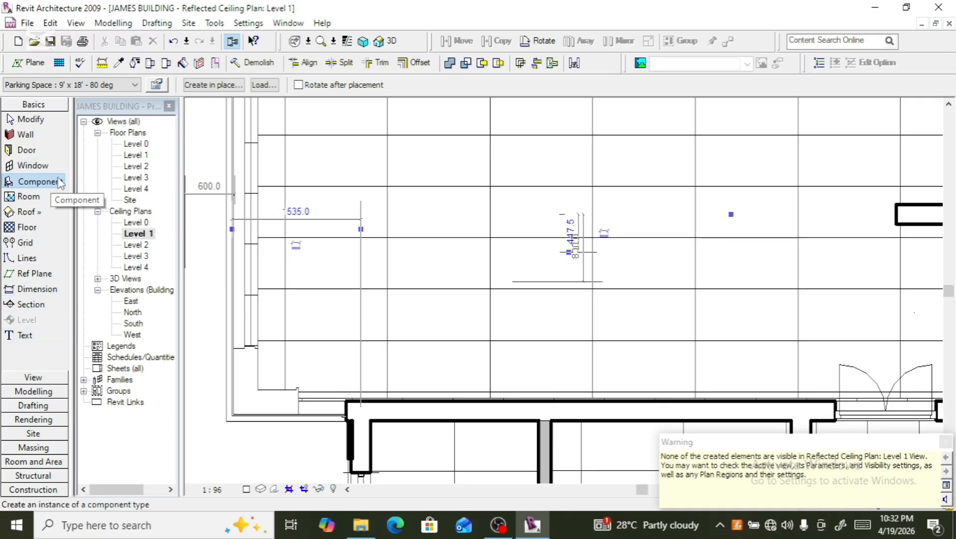
- Browse the component type list and switch the current type to Chair - Desk (3)
{"action": "left_click", "coordinate": [135, 85]}
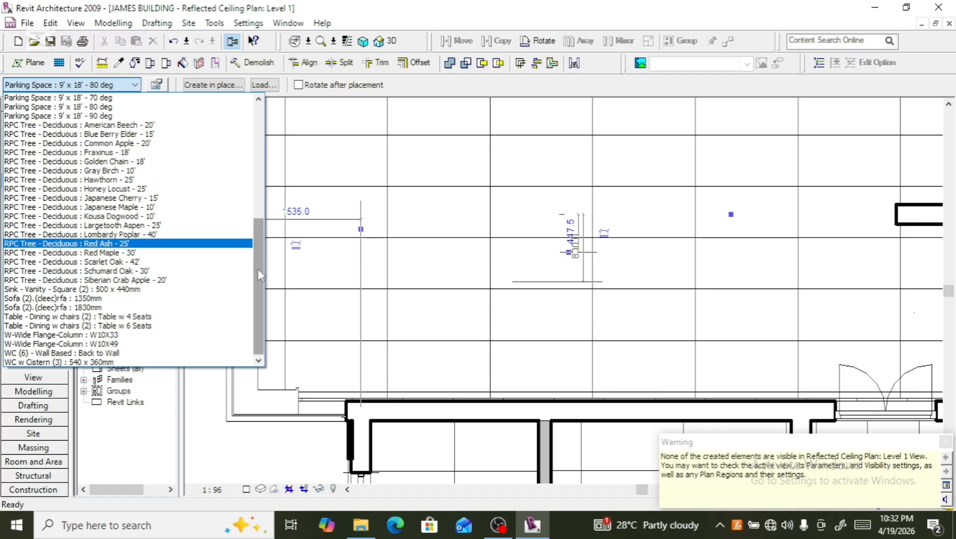
{"action": "left_click_drag", "start_coordinate": [258, 272], "coordinate": [246, 131]}
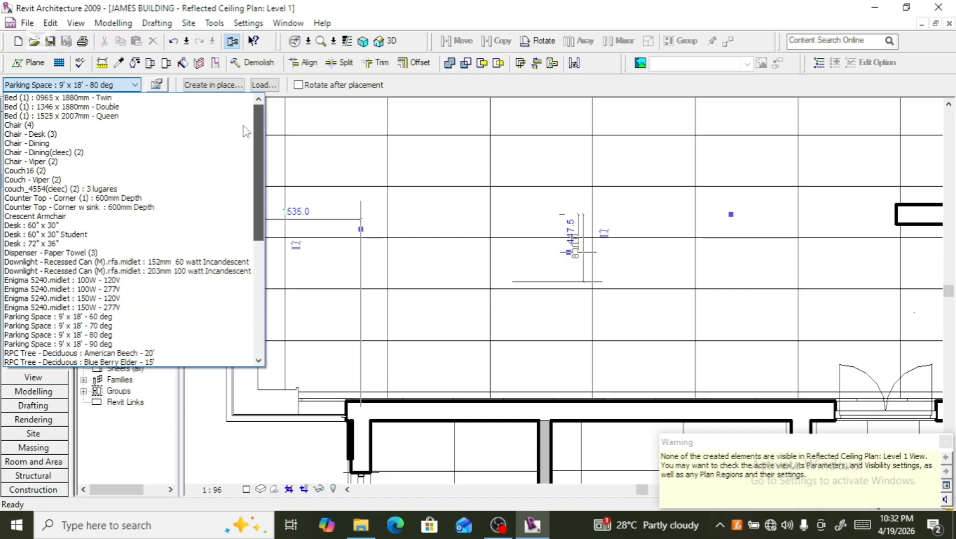
{"action": "left_click", "coordinate": [243, 125]}
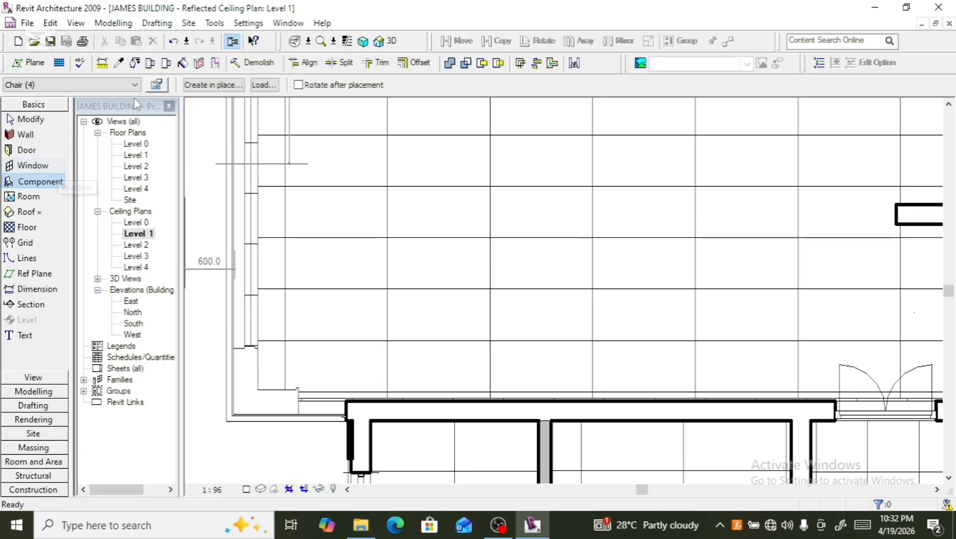
{"action": "left_click", "coordinate": [135, 85]}
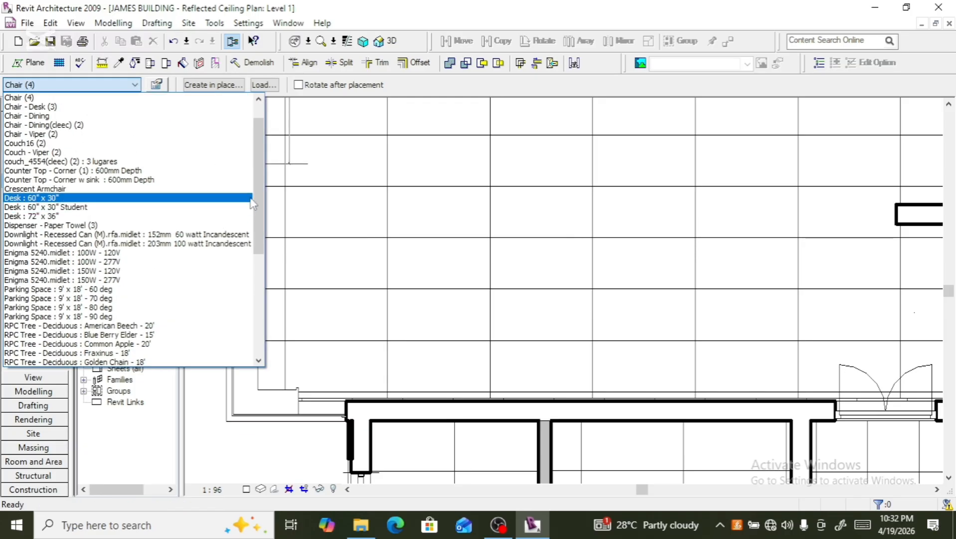
{"action": "left_click_drag", "start_coordinate": [254, 193], "coordinate": [257, 180]}
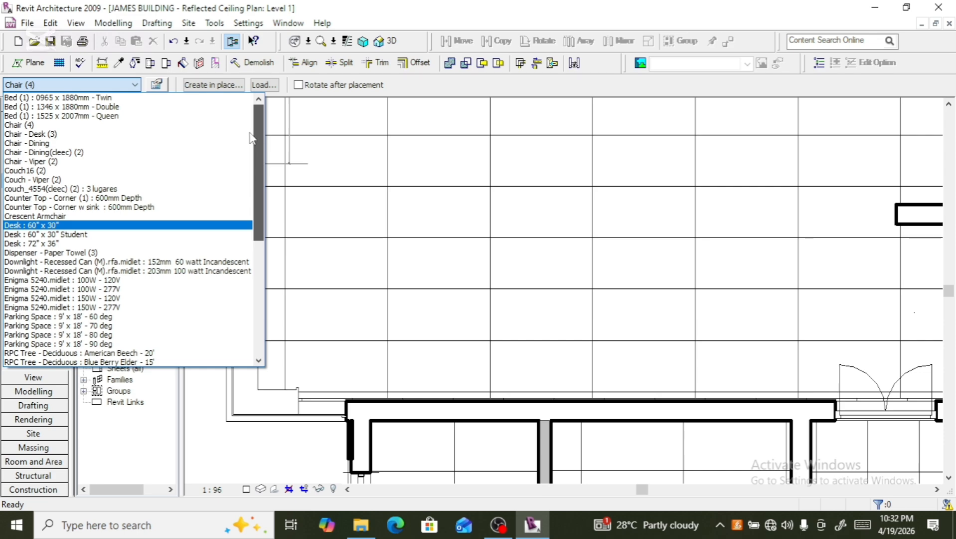
{"action": "left_click", "coordinate": [247, 134]}
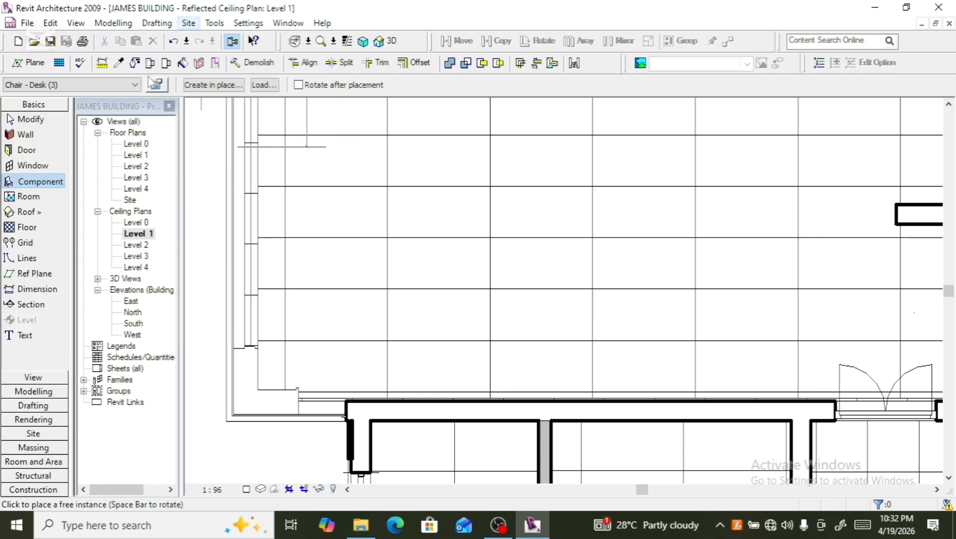
{"action": "left_click", "coordinate": [135, 85]}
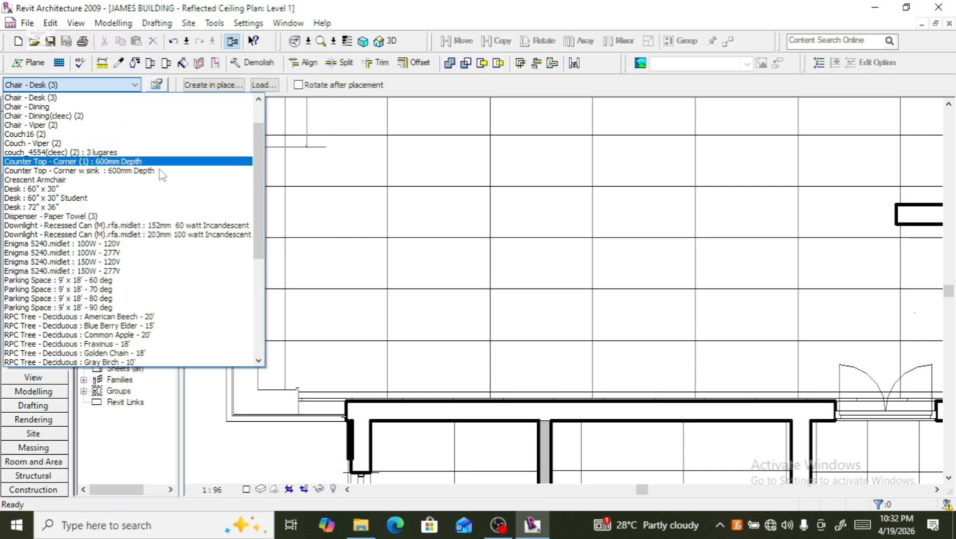
{"action": "scroll", "coordinate": [254, 180], "scroll_direction": "up", "scroll_amount": 2}
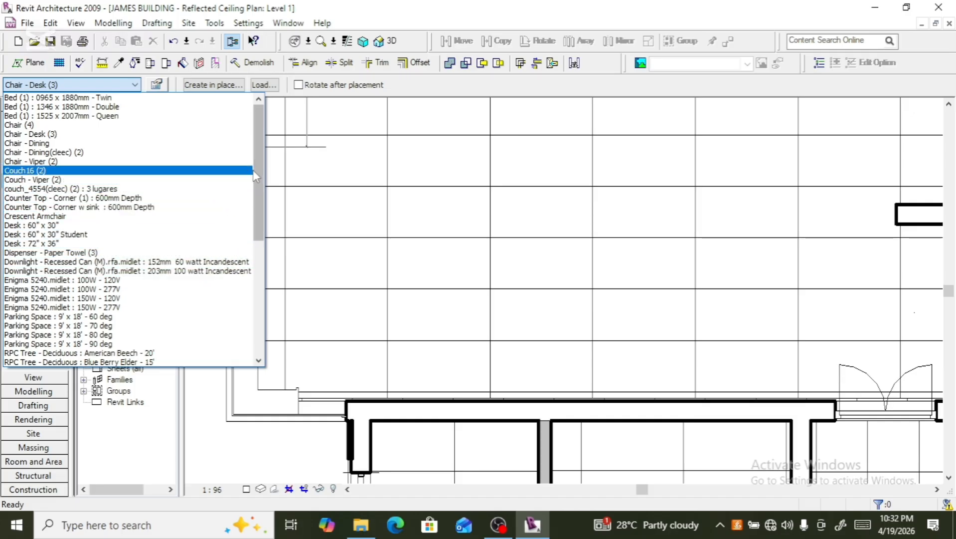
{"action": "left_click_drag", "start_coordinate": [255, 169], "coordinate": [251, 281]}
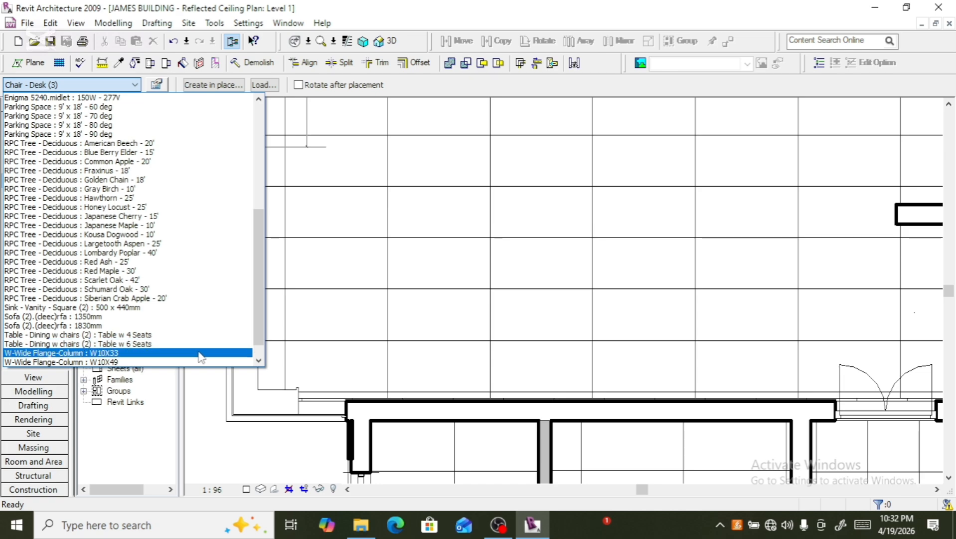
{"action": "left_click_drag", "start_coordinate": [258, 297], "coordinate": [234, 196]}
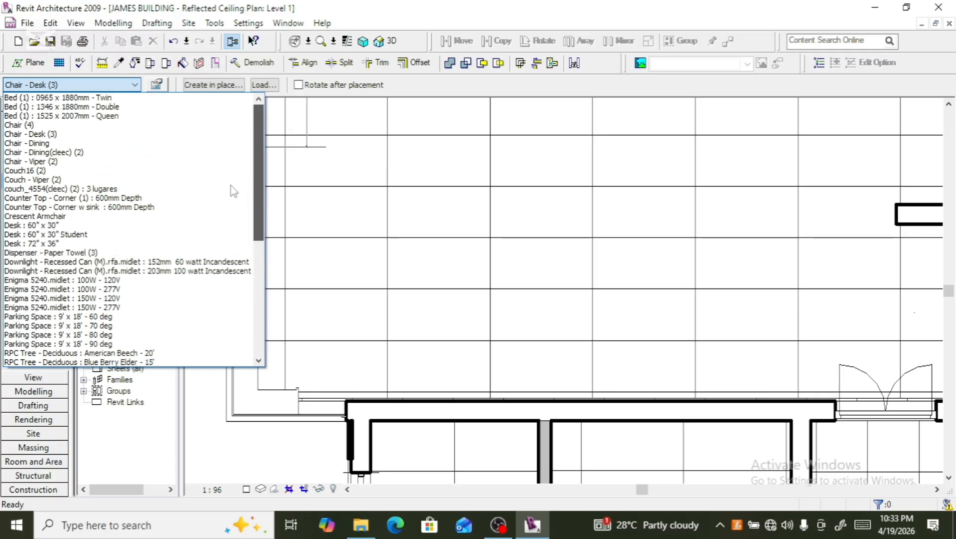
- Load the Downlight - Recessed Can (M) family from LIBRARY 2's Lighting Fixtures > Ceiling Lighting folder
{"action": "left_click", "coordinate": [267, 85]}
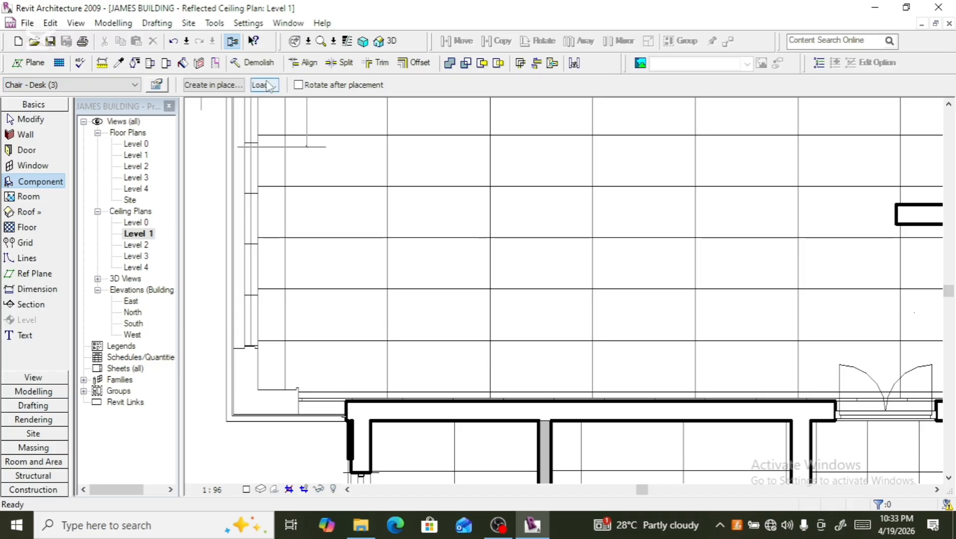
{"action": "left_click", "coordinate": [267, 85]}
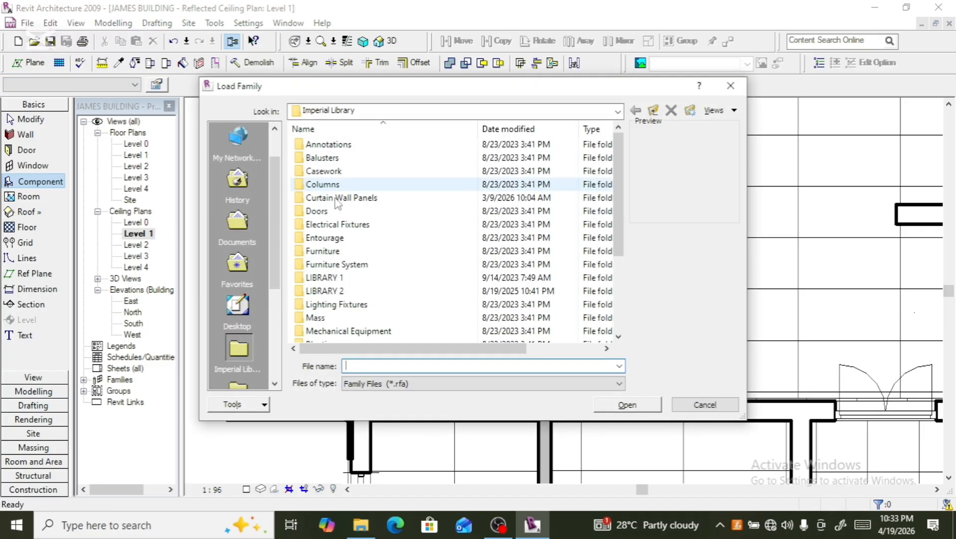
{"action": "left_click", "coordinate": [340, 293]}
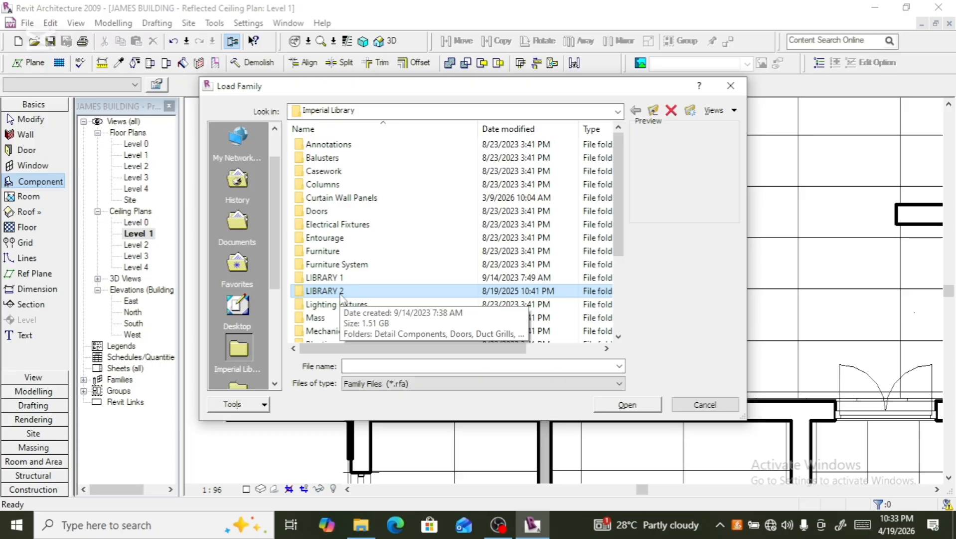
{"action": "double_click", "coordinate": [343, 292]}
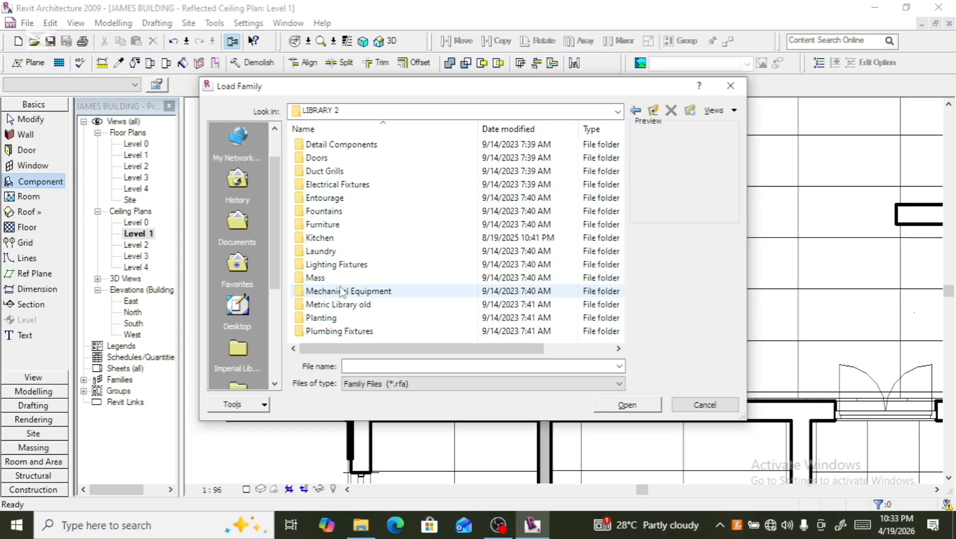
{"action": "double_click", "coordinate": [354, 264]}
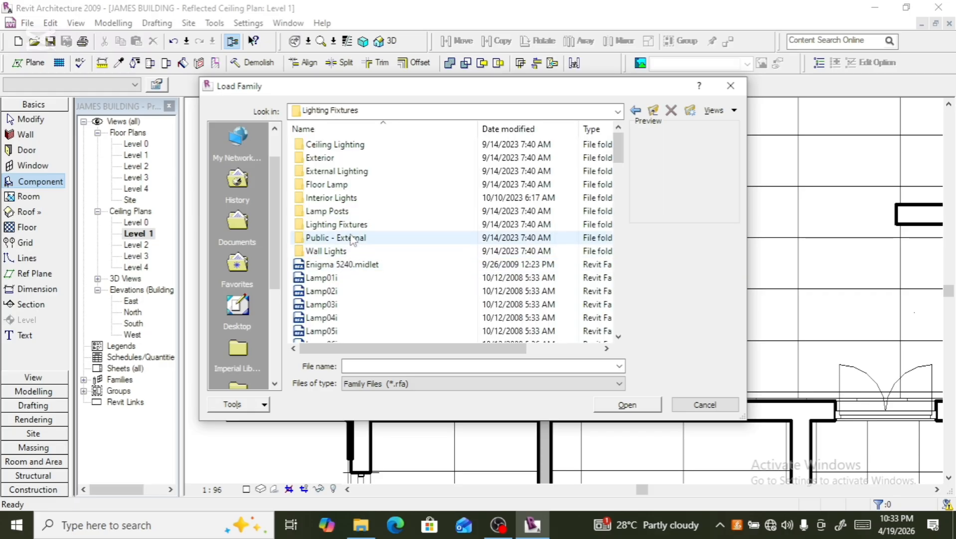
{"action": "double_click", "coordinate": [349, 144]}
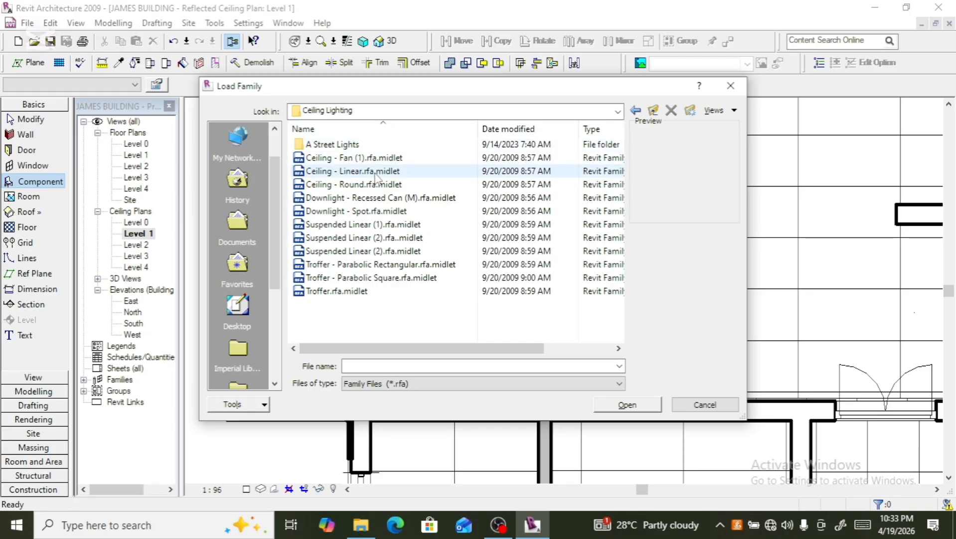
{"action": "left_click", "coordinate": [384, 198]}
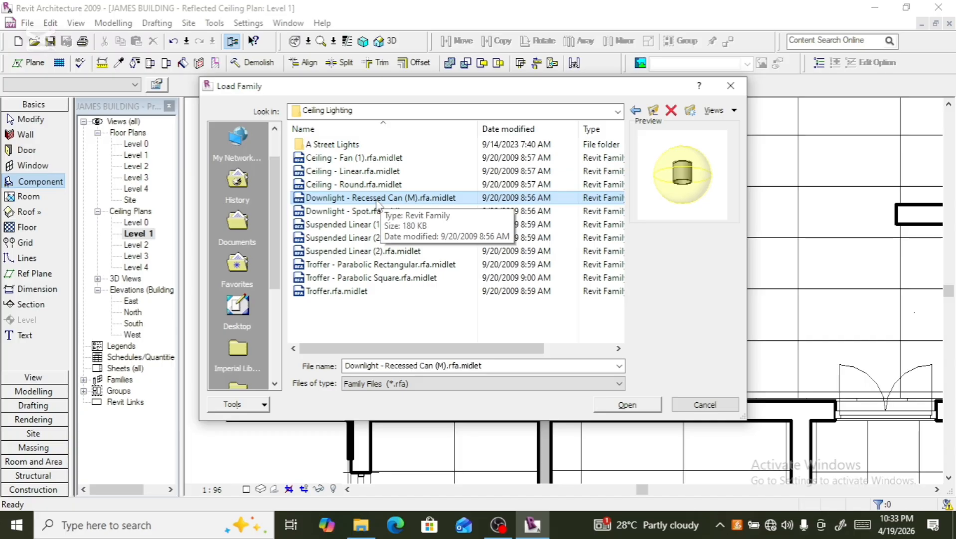
{"action": "left_click", "coordinate": [377, 198]}
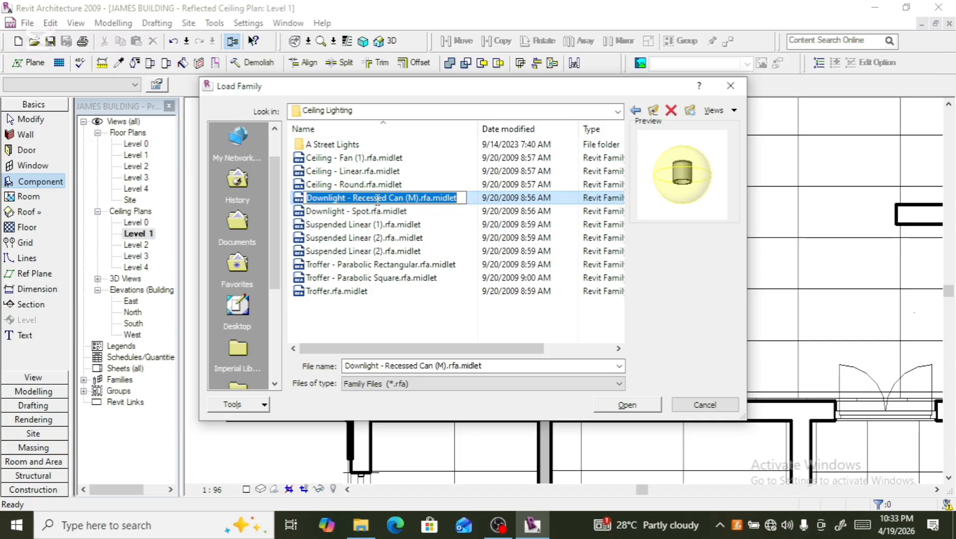
{"action": "left_click", "coordinate": [467, 198]}
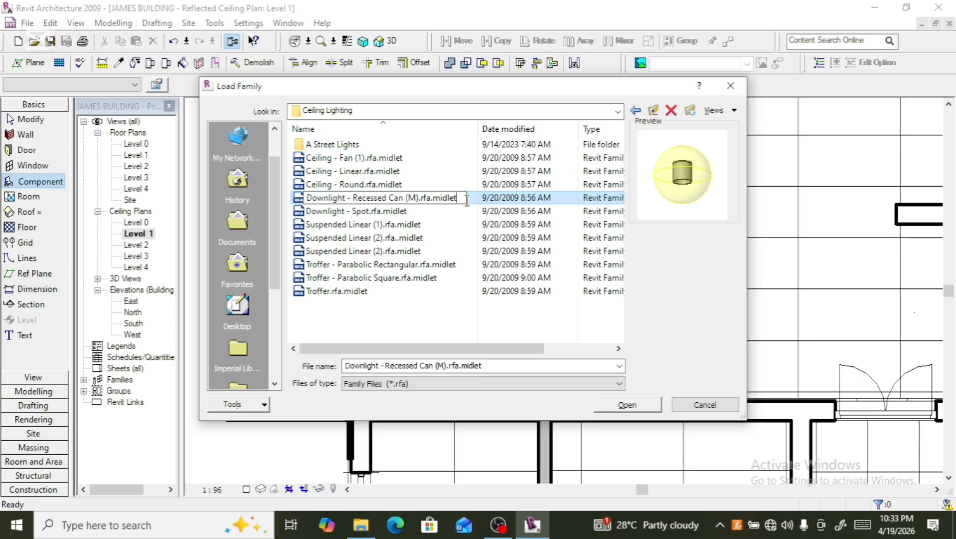
{"action": "left_click", "coordinate": [471, 201]}
{"action": "left_click", "coordinate": [471, 199]}
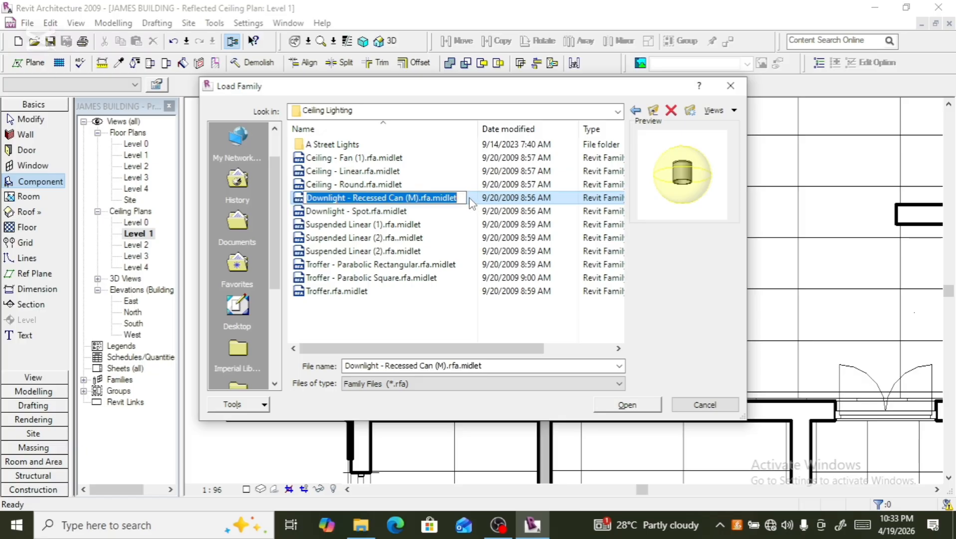
{"action": "left_click", "coordinate": [470, 201]}
{"action": "double_click", "coordinate": [470, 199]}
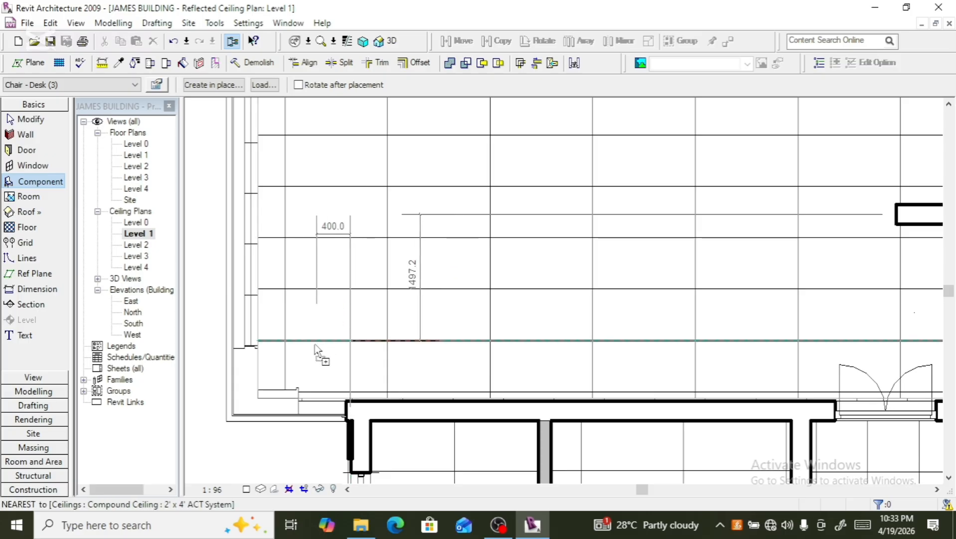
- Place a component instance near the large room's lower-left corner, then exit the placement command
{"action": "left_click", "coordinate": [309, 372]}
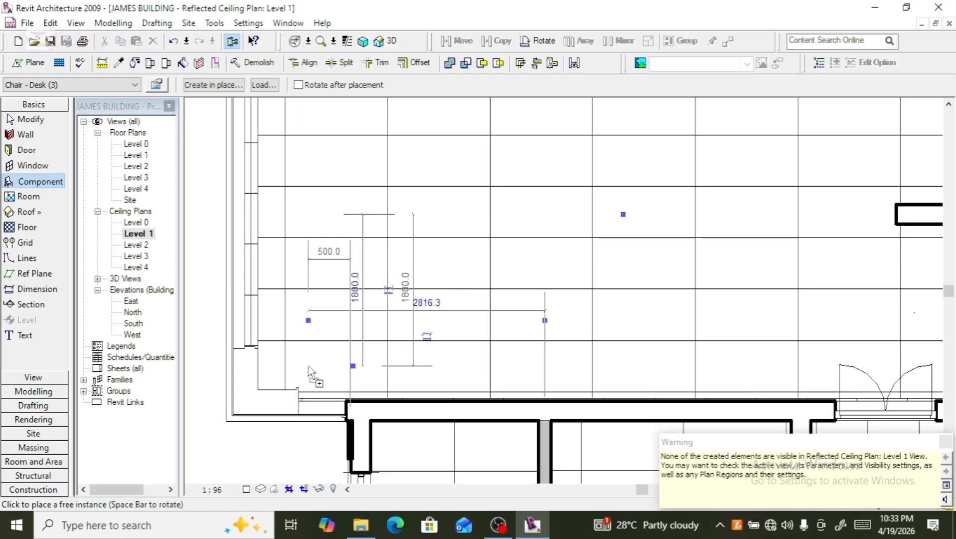
{"action": "scroll", "coordinate": [310, 334], "scroll_direction": "down", "scroll_amount": 2}
{"action": "scroll", "coordinate": [309, 333], "scroll_direction": "down", "scroll_amount": 3}
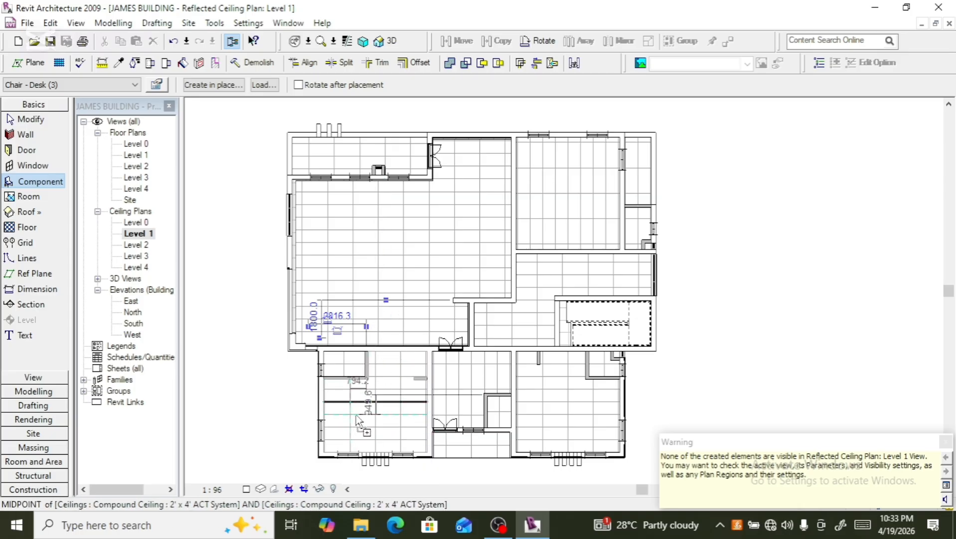
{"action": "scroll", "coordinate": [369, 396], "scroll_direction": "down", "scroll_amount": 1}
{"action": "scroll", "coordinate": [369, 397], "scroll_direction": "down", "scroll_amount": 2}
{"action": "scroll", "coordinate": [295, 449], "scroll_direction": "up", "scroll_amount": 4}
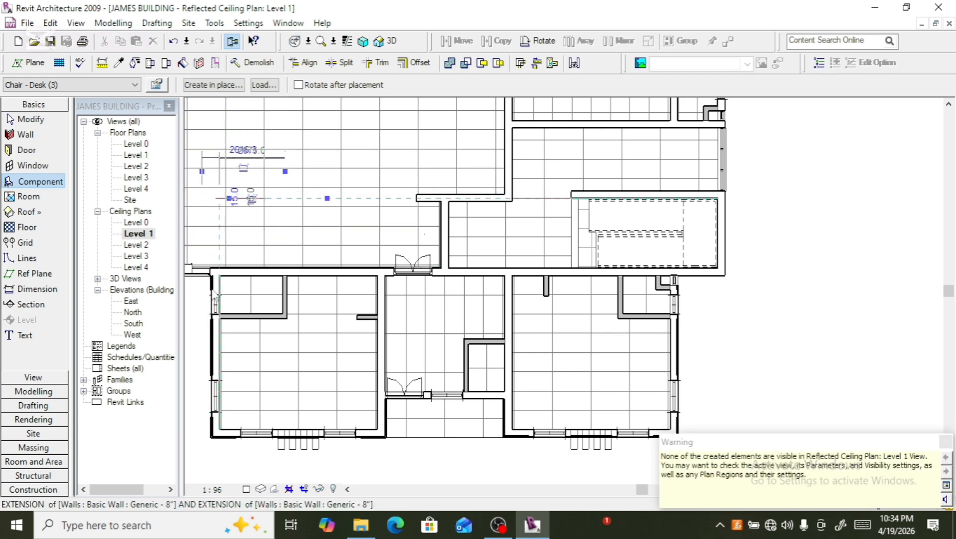
{"action": "scroll", "coordinate": [209, 215], "scroll_direction": "down", "scroll_amount": 3}
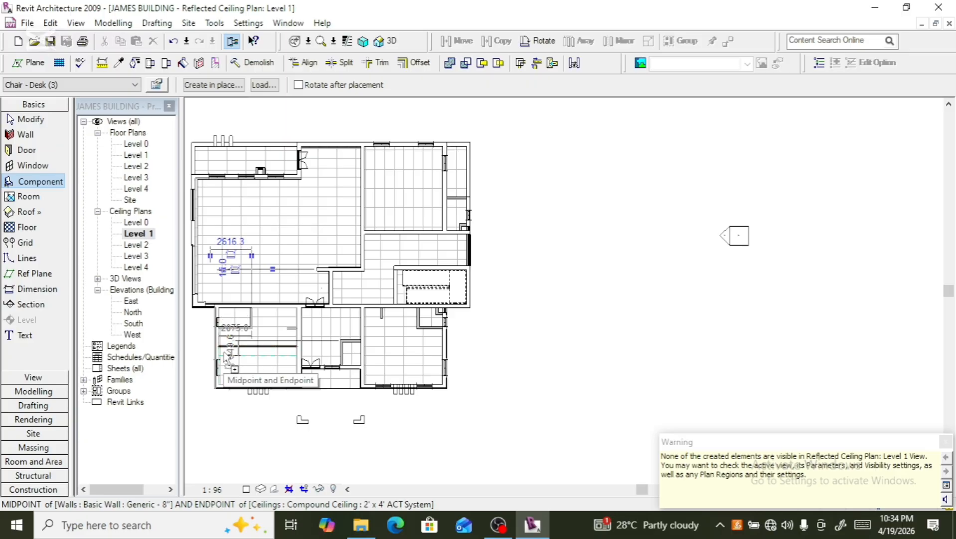
{"action": "key", "text": "Escape"}
{"action": "key", "text": "Escape"}
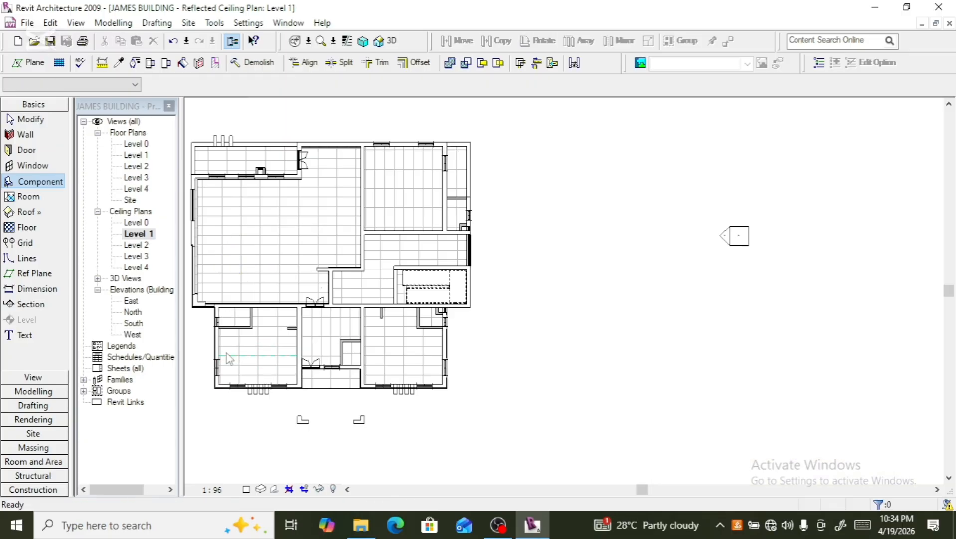
- Switch to the 3D view, start Component with the Downlight - Recessed Can (M) 203mm 100 watt Incandescent type, and place one on the upper ceiling
{"action": "left_click", "coordinate": [393, 43]}
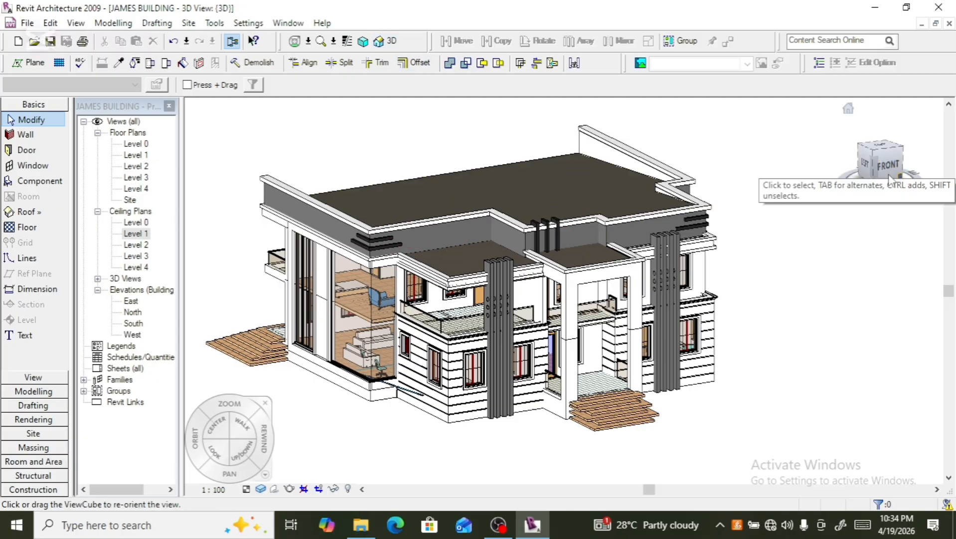
{"action": "left_click_drag", "start_coordinate": [878, 175], "coordinate": [900, 137]}
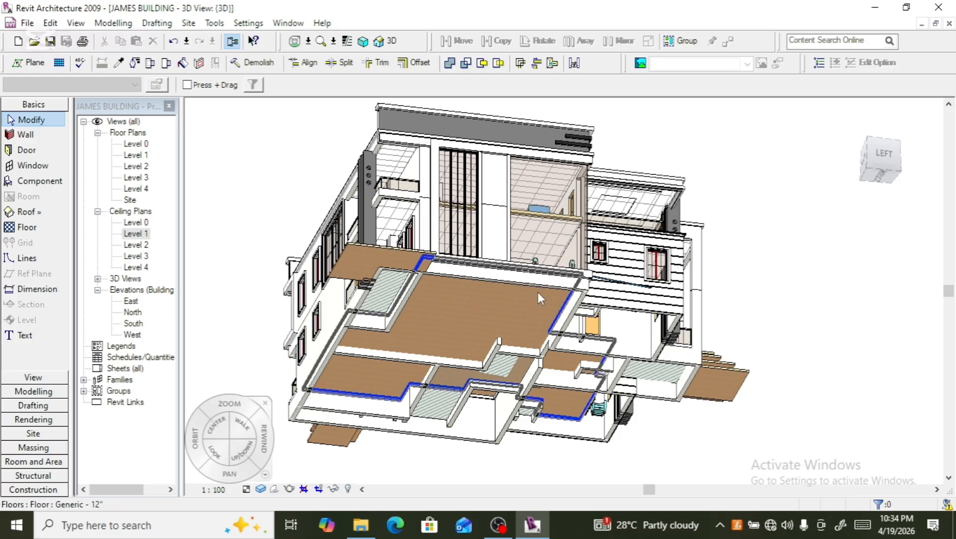
{"action": "scroll", "coordinate": [572, 258], "scroll_direction": "up", "scroll_amount": 4}
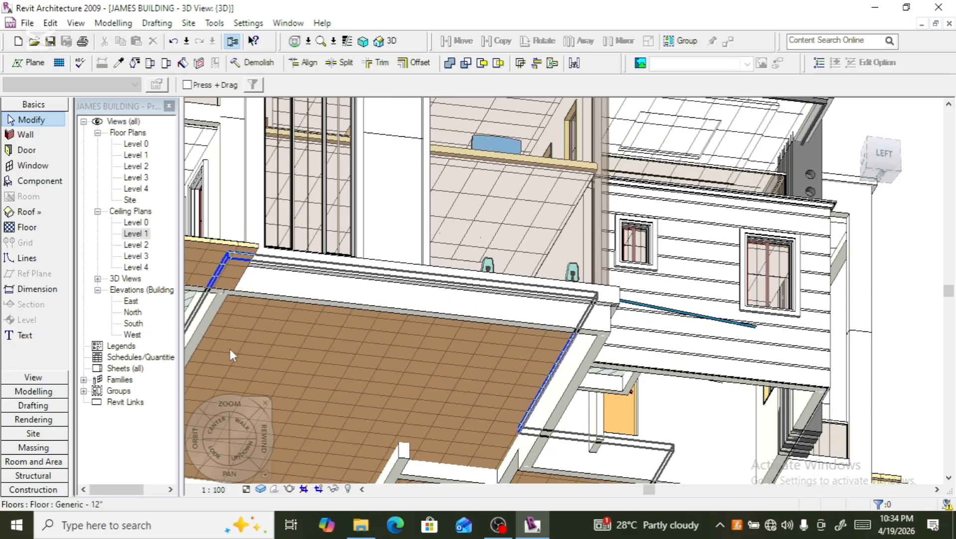
{"action": "left_click", "coordinate": [41, 181]}
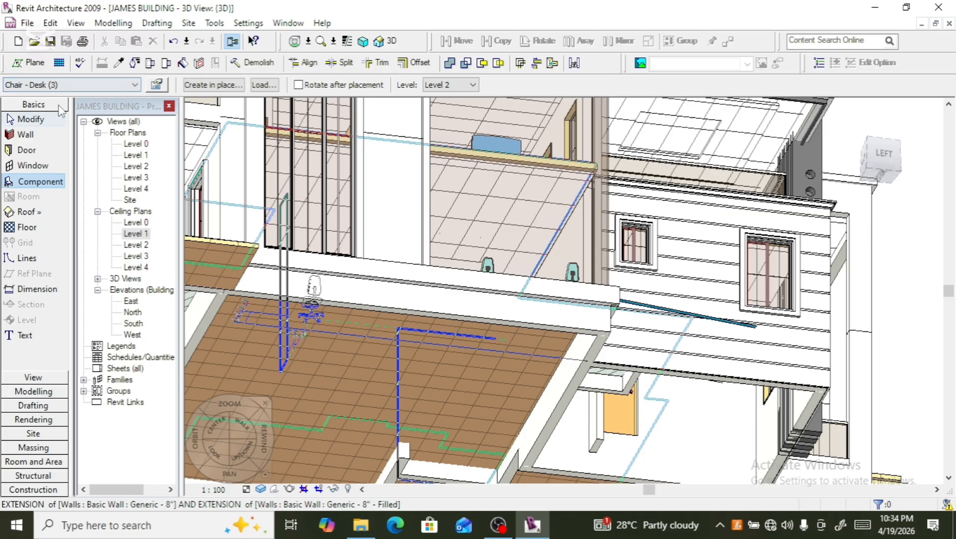
{"action": "left_click", "coordinate": [136, 85]}
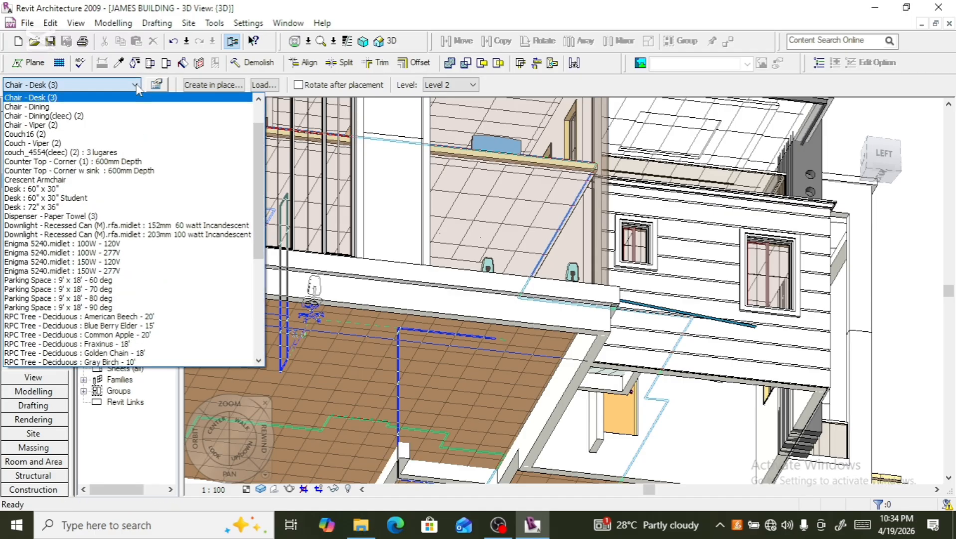
{"action": "left_click", "coordinate": [84, 234]}
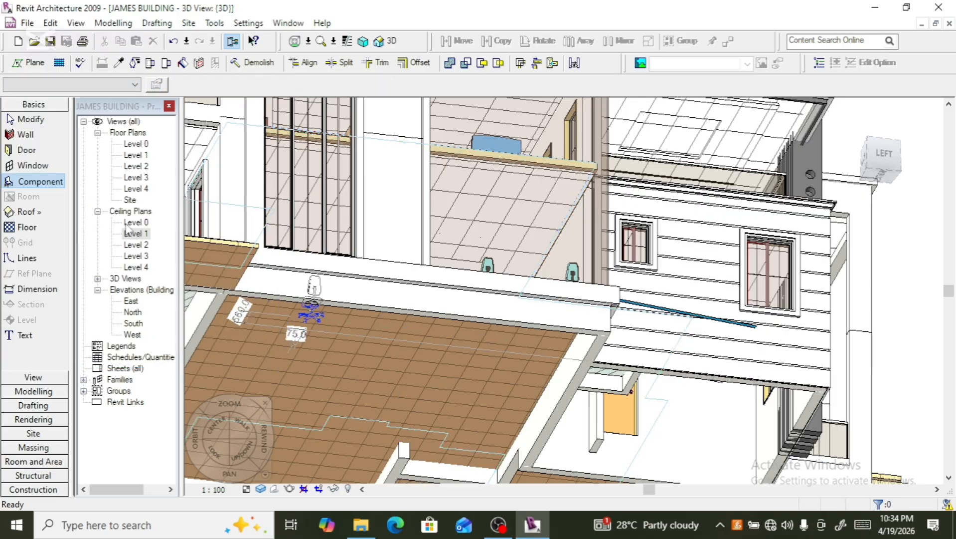
{"action": "left_click", "coordinate": [502, 185]}
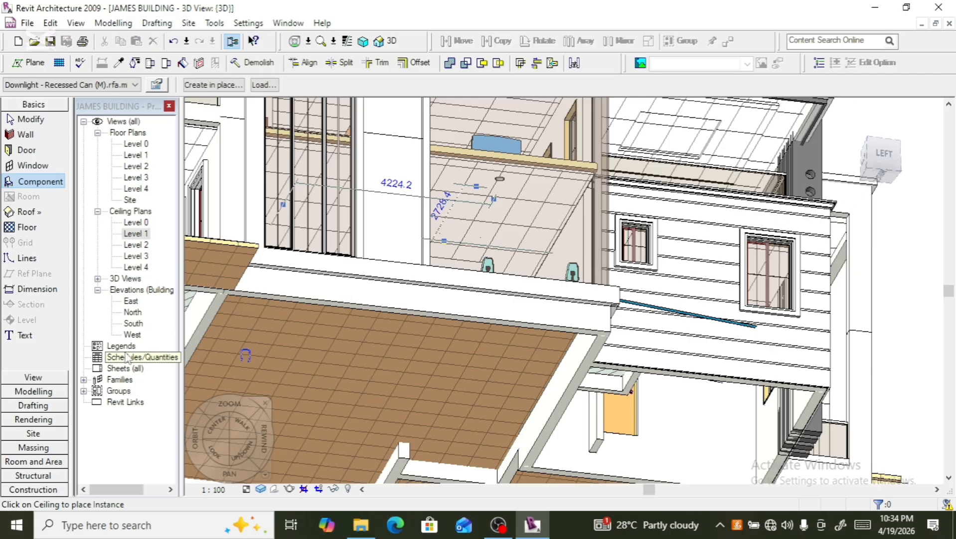
- Open the Level 2 ceiling plan and place another downlight near the lower-left corner of the upper-left room, then exit placement
{"action": "double_click", "coordinate": [136, 245]}
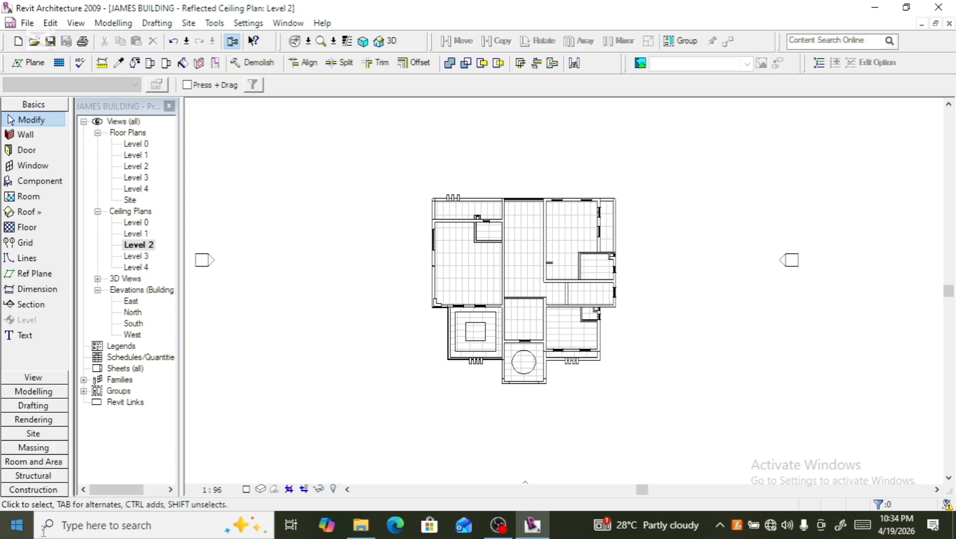
{"action": "scroll", "coordinate": [479, 294], "scroll_direction": "up", "scroll_amount": 5}
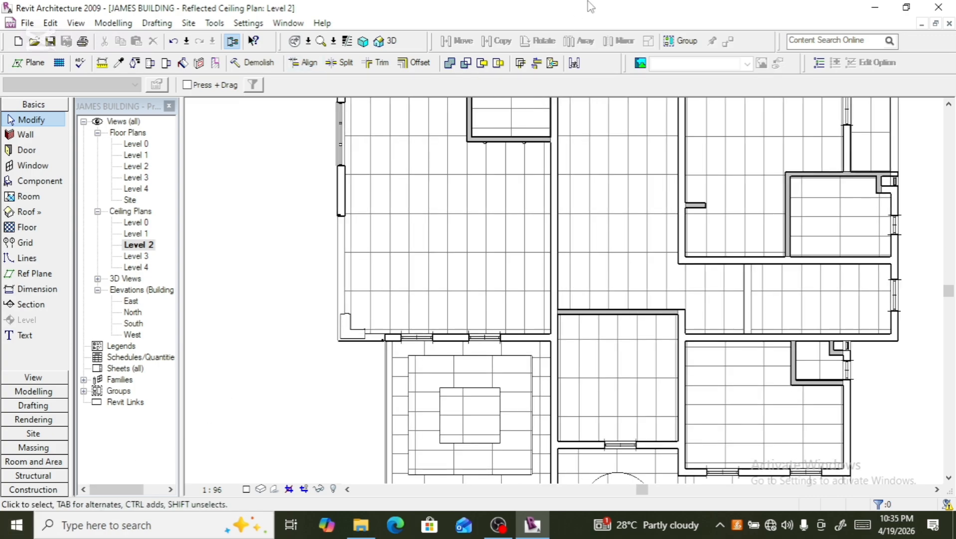
{"action": "left_click", "coordinate": [40, 182]}
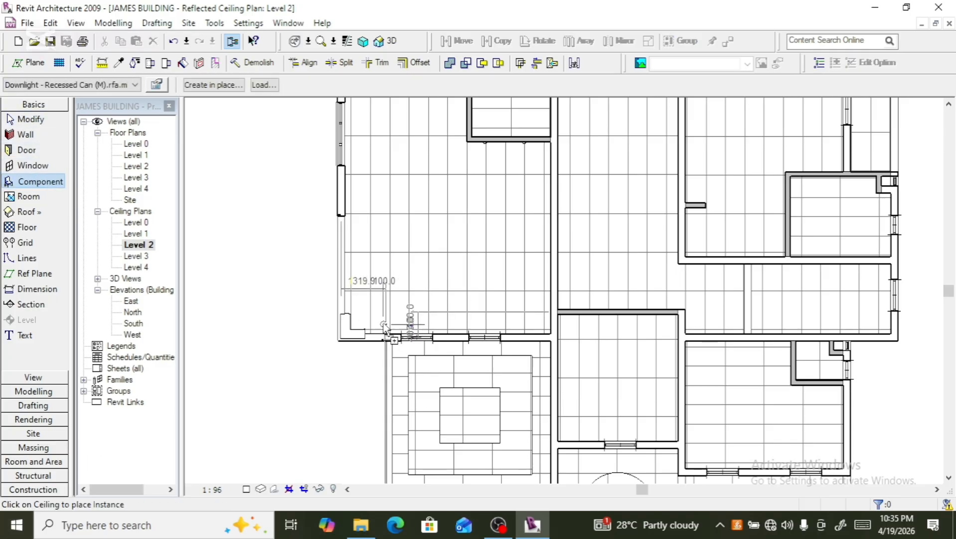
{"action": "left_click", "coordinate": [371, 299]}
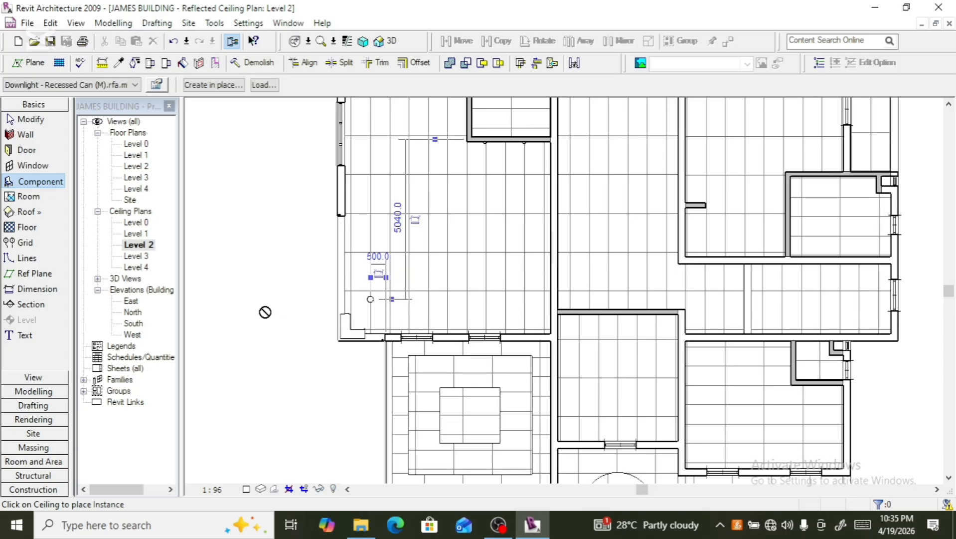
{"action": "scroll", "coordinate": [355, 311], "scroll_direction": "up", "scroll_amount": 6}
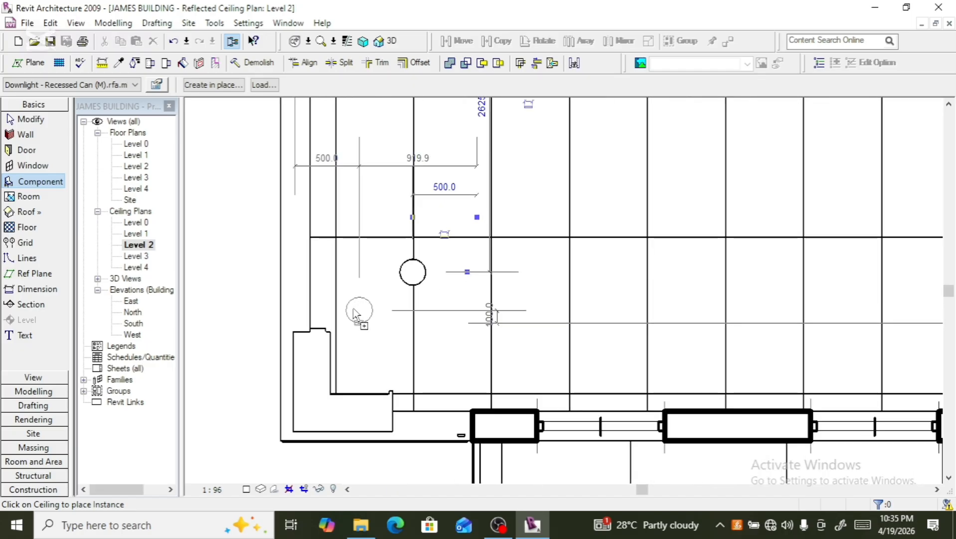
{"action": "key", "text": "Escape"}
{"action": "key", "text": "Escape"}
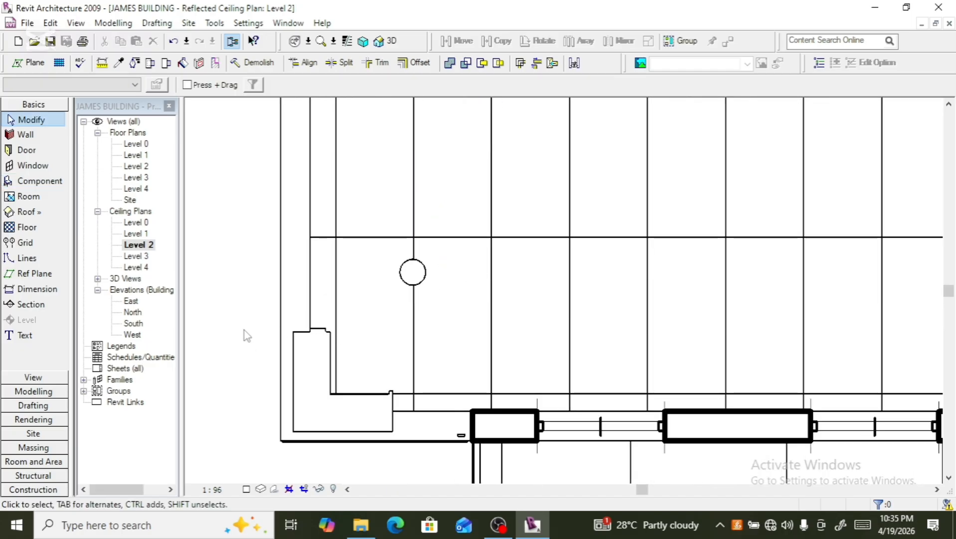
- Inspect the placed downlights on the upper ceiling in the 3D view
{"action": "left_click", "coordinate": [413, 270]}
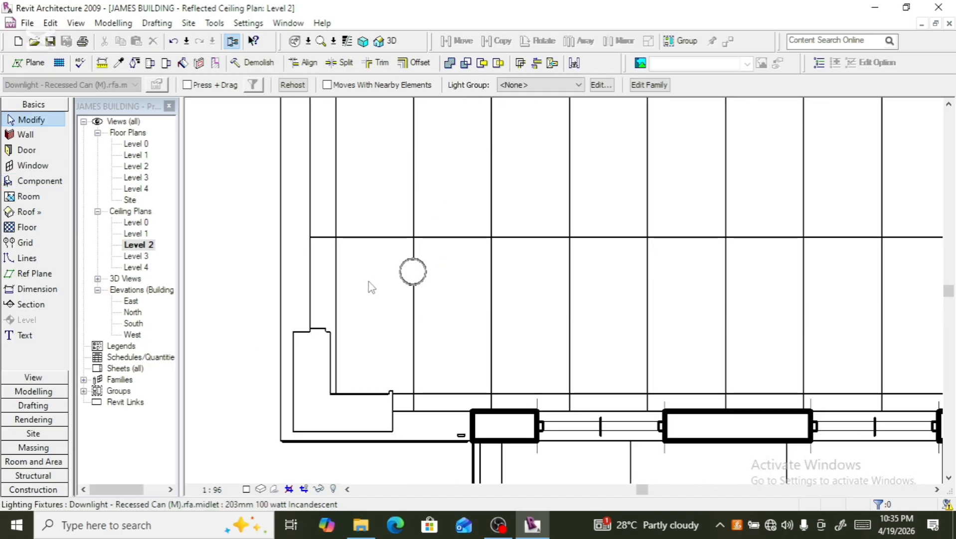
{"action": "left_click", "coordinate": [391, 39]}
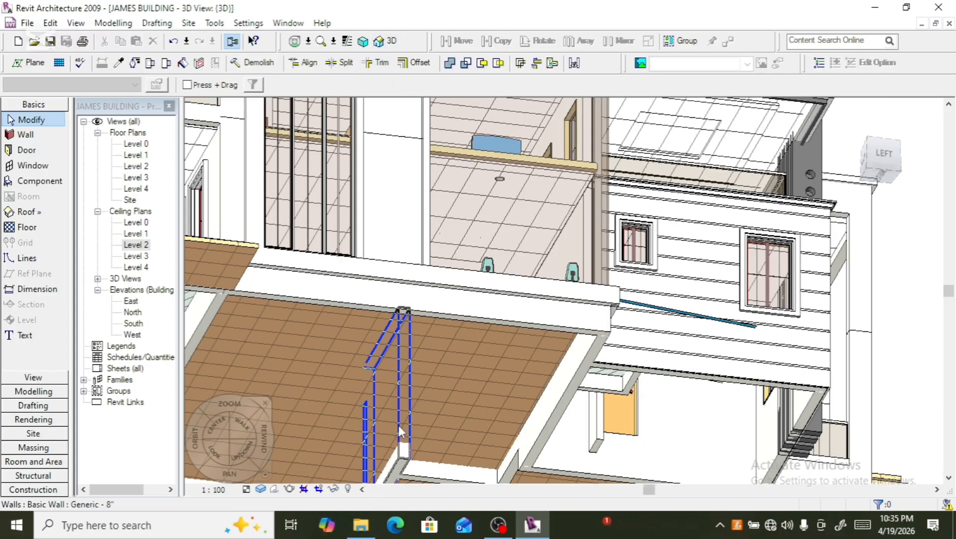
{"action": "scroll", "coordinate": [507, 185], "scroll_direction": "up", "scroll_amount": 3}
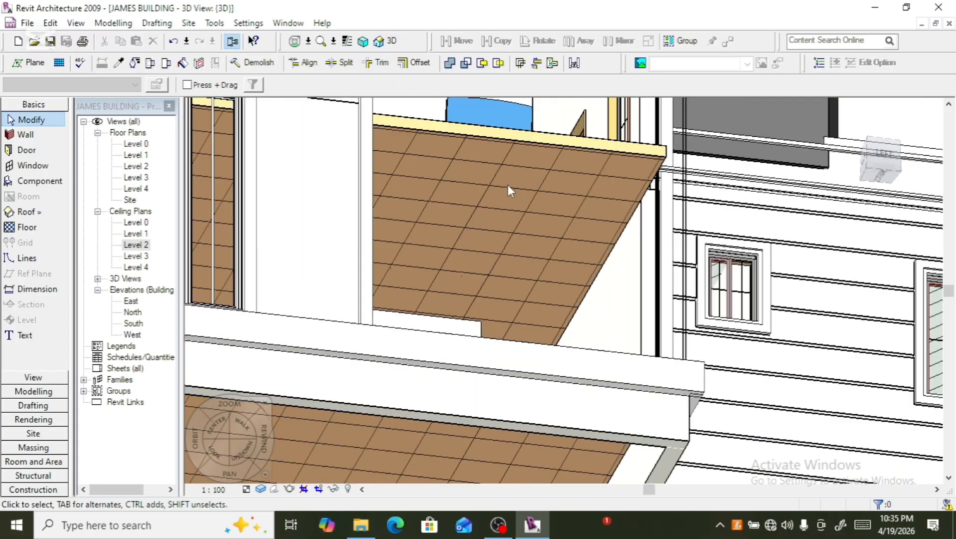
{"action": "scroll", "coordinate": [507, 184], "scroll_direction": "down", "scroll_amount": 2}
{"action": "scroll", "coordinate": [393, 385], "scroll_direction": "down", "scroll_amount": 2}
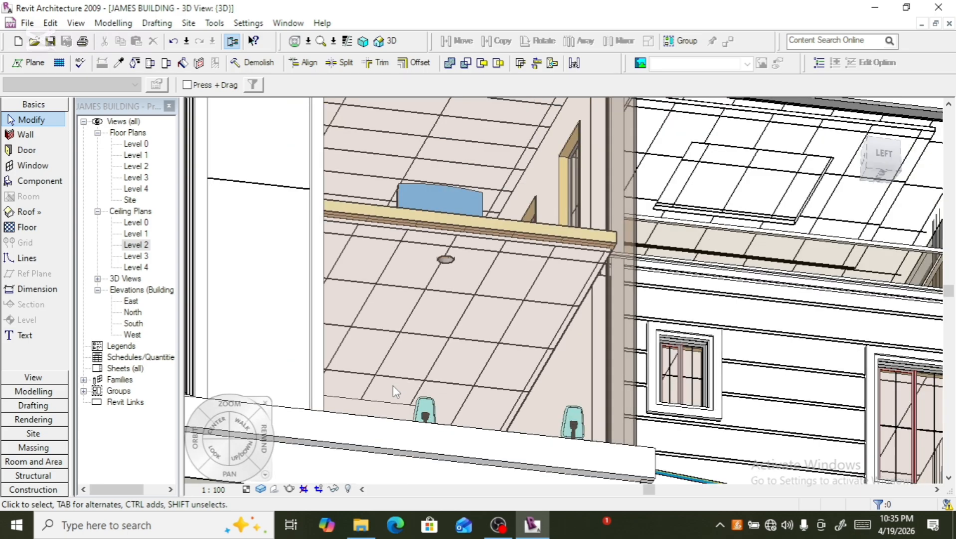
{"action": "scroll", "coordinate": [498, 324], "scroll_direction": "down", "scroll_amount": 1}
{"action": "scroll", "coordinate": [571, 301], "scroll_direction": "down", "scroll_amount": 2}
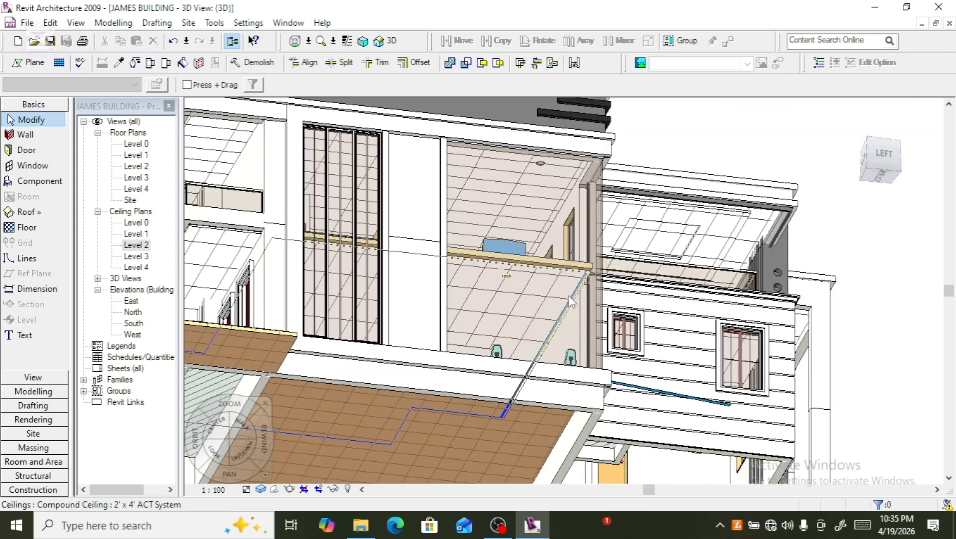
{"action": "scroll", "coordinate": [571, 304], "scroll_direction": "down", "scroll_amount": 2}
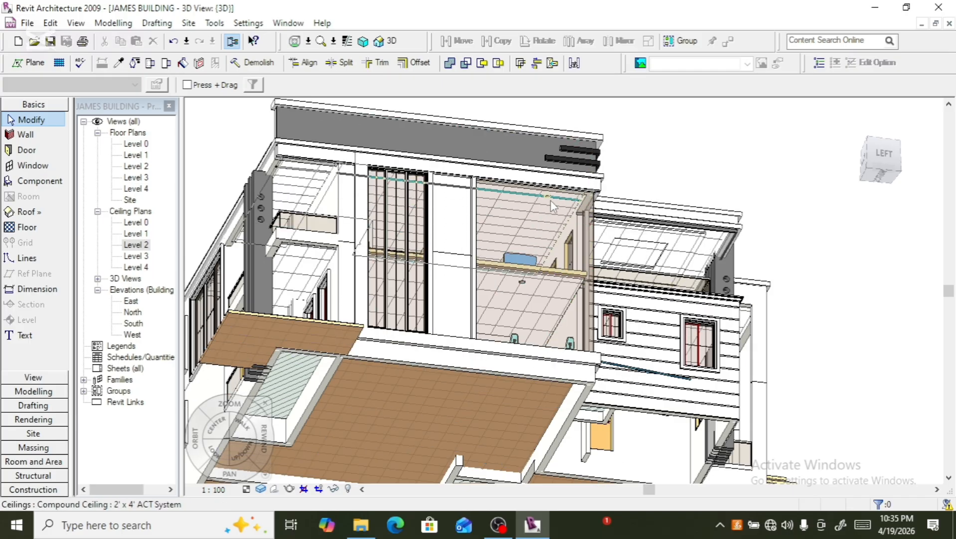
{"action": "scroll", "coordinate": [549, 209], "scroll_direction": "up", "scroll_amount": 3}
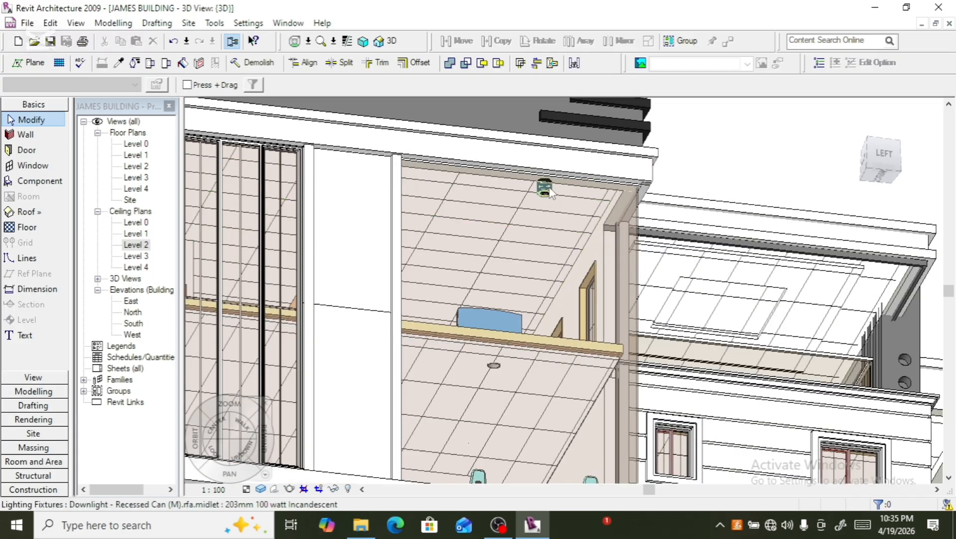
{"action": "left_click", "coordinate": [549, 208]}
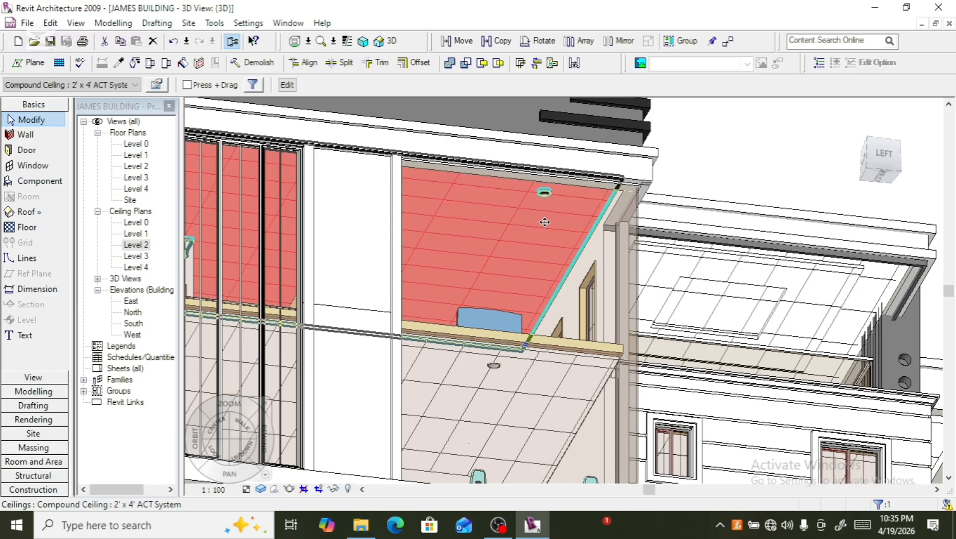
{"action": "left_click", "coordinate": [708, 130]}
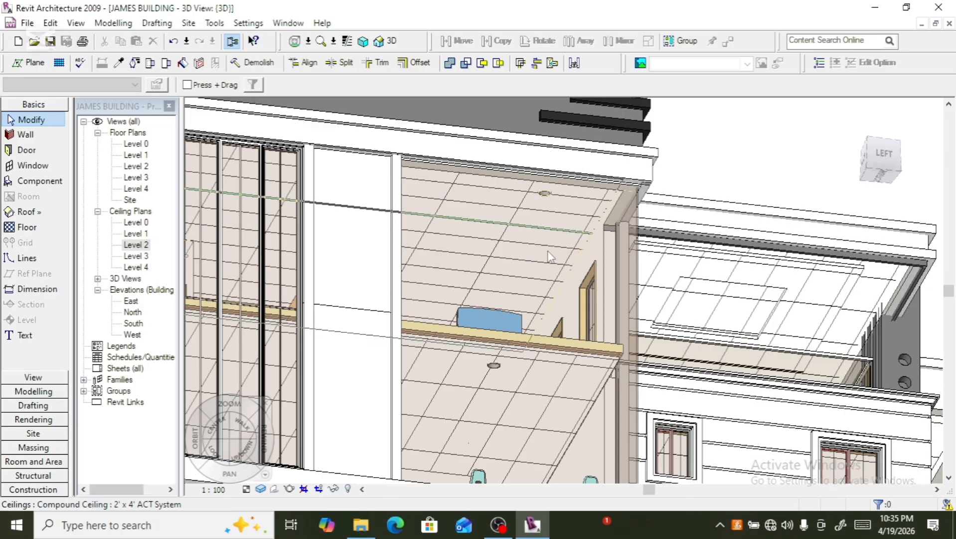
{"action": "scroll", "coordinate": [546, 255], "scroll_direction": "down", "scroll_amount": 5}
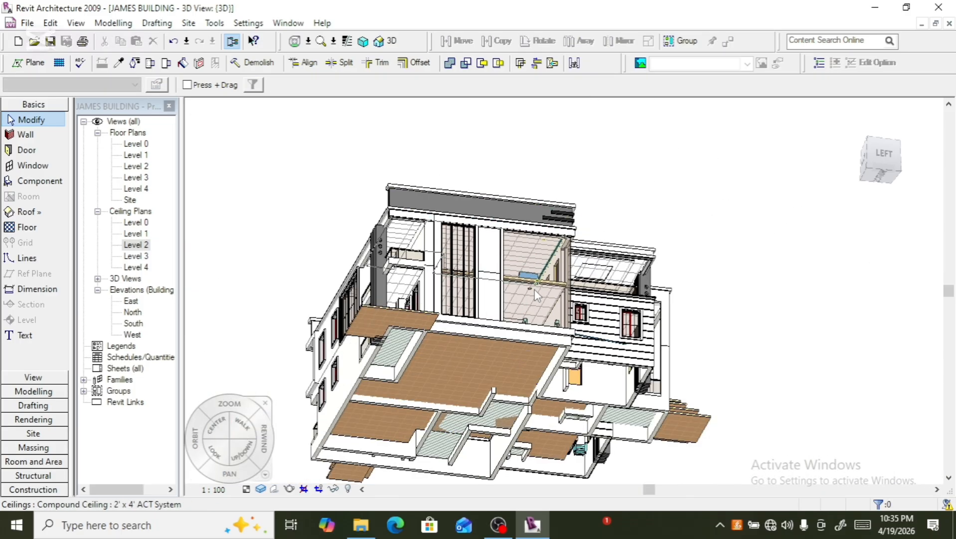
- Open the Level 1 ceiling plan and move the large room's downlight down near the room's lower wall
{"action": "double_click", "coordinate": [135, 234]}
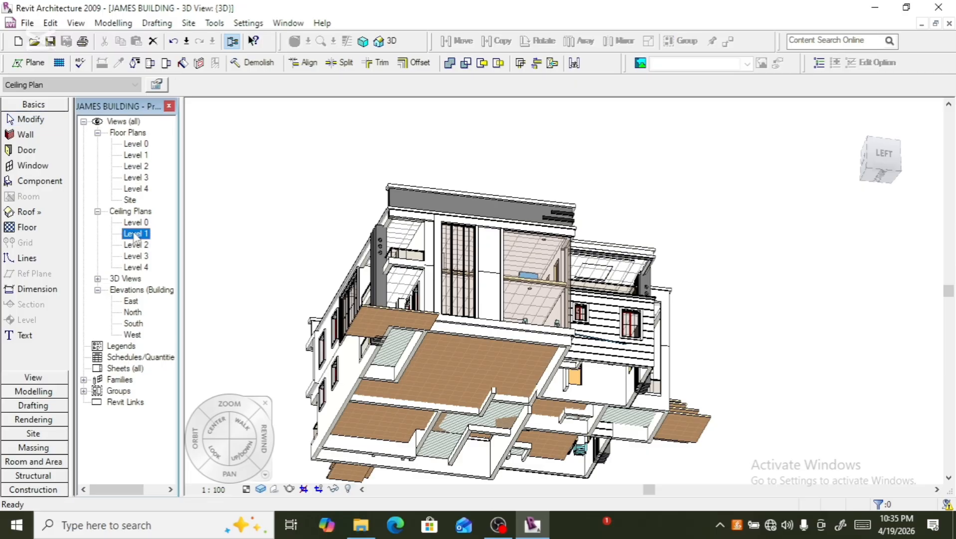
{"action": "scroll", "coordinate": [595, 308], "scroll_direction": "down", "scroll_amount": 3}
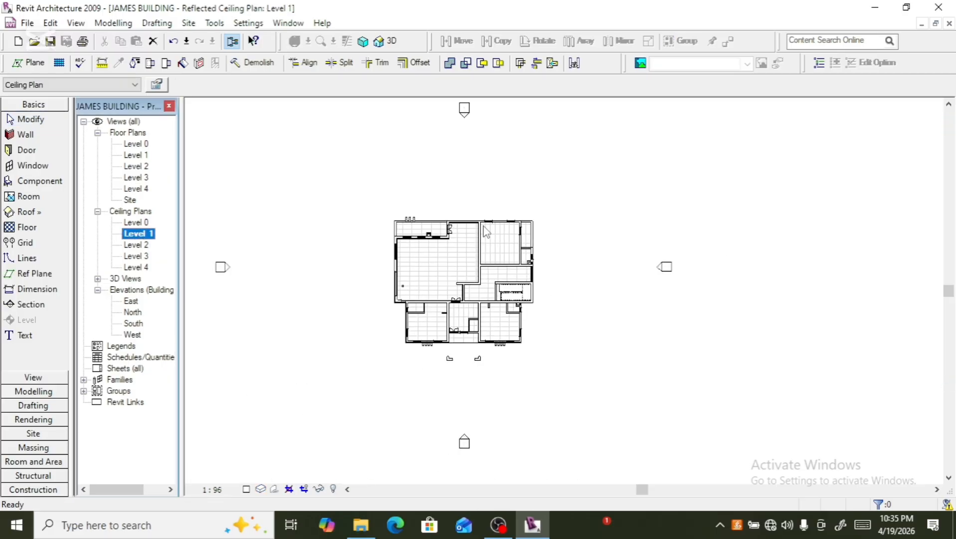
{"action": "scroll", "coordinate": [403, 313], "scroll_direction": "up", "scroll_amount": 5}
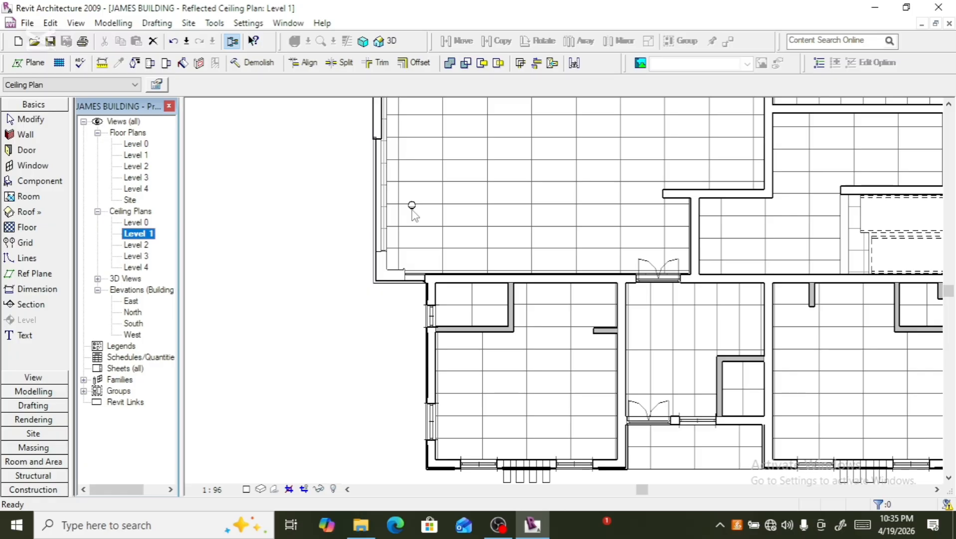
{"action": "scroll", "coordinate": [413, 208], "scroll_direction": "up", "scroll_amount": 3}
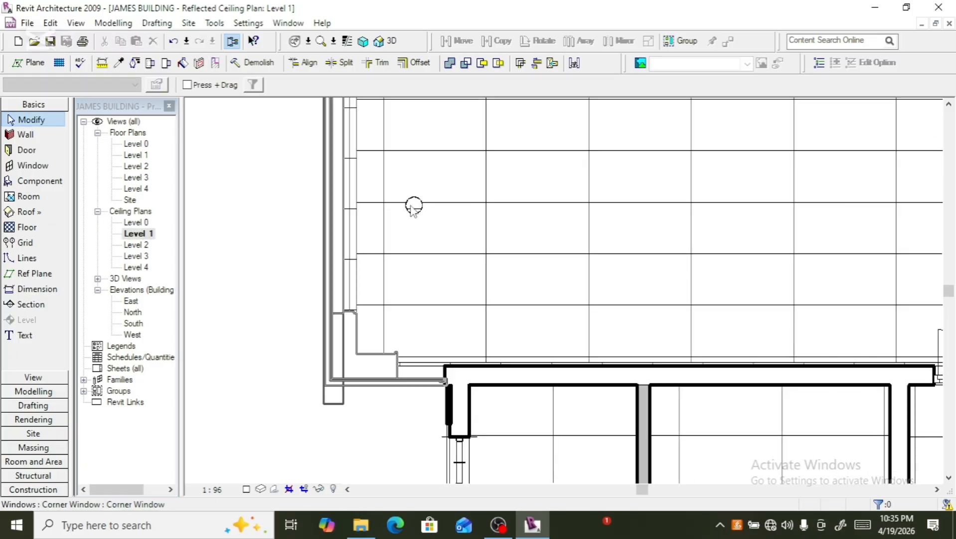
{"action": "scroll", "coordinate": [412, 207], "scroll_direction": "up", "scroll_amount": 2}
{"action": "left_click", "coordinate": [410, 219]}
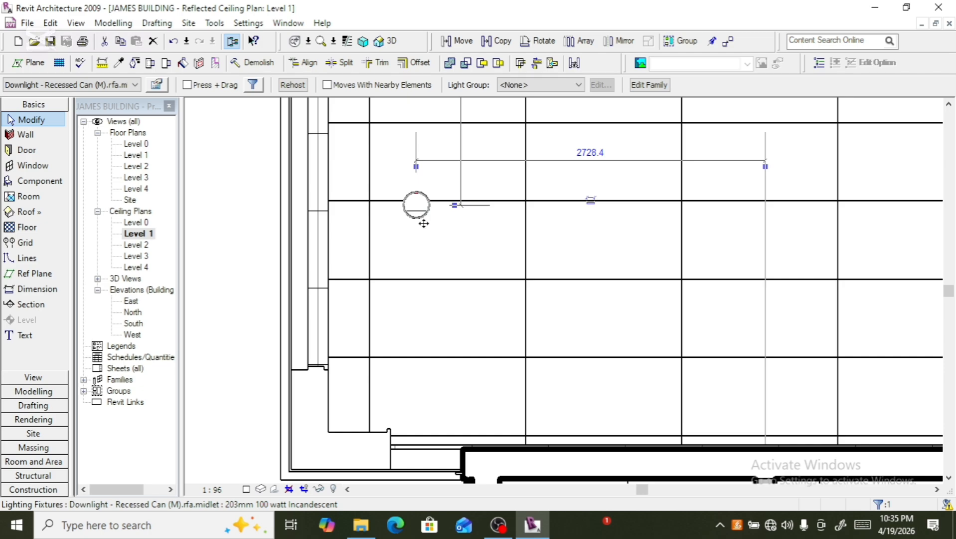
{"action": "left_click_drag", "start_coordinate": [423, 232], "coordinate": [441, 354]}
{"action": "scroll", "coordinate": [390, 239], "scroll_direction": "down", "scroll_amount": 5}
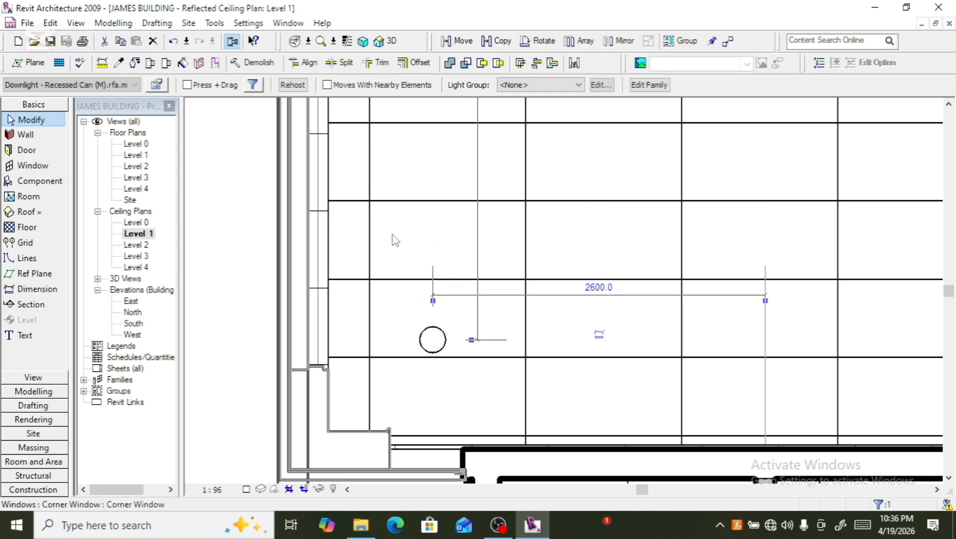
{"action": "scroll", "coordinate": [404, 261], "scroll_direction": "up", "scroll_amount": 2}
{"action": "scroll", "coordinate": [404, 260], "scroll_direction": "down", "scroll_amount": 2}
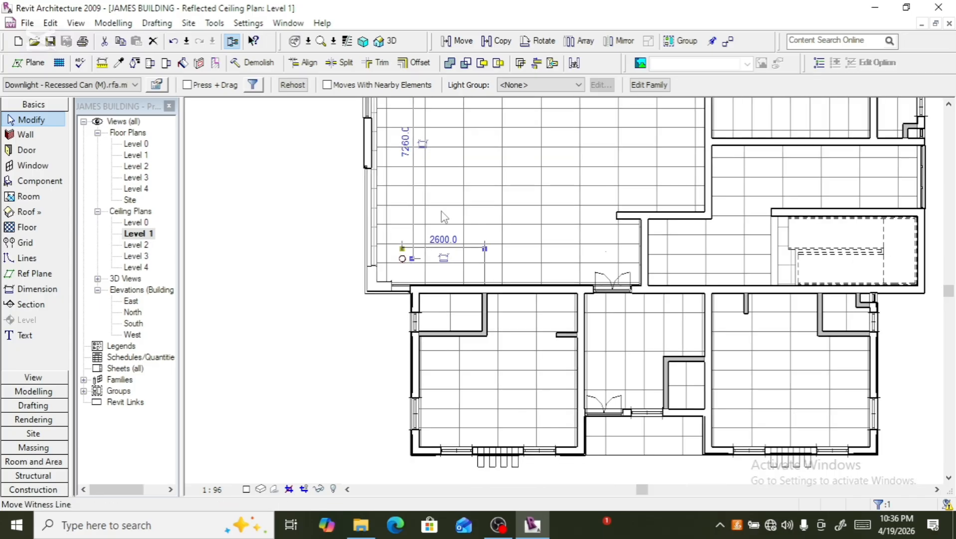
- Array the downlight into a row of 5 along the large room's lower edge, then widen the row's spacing
{"action": "left_click", "coordinate": [580, 41]}
{"action": "left_click", "coordinate": [402, 256]}
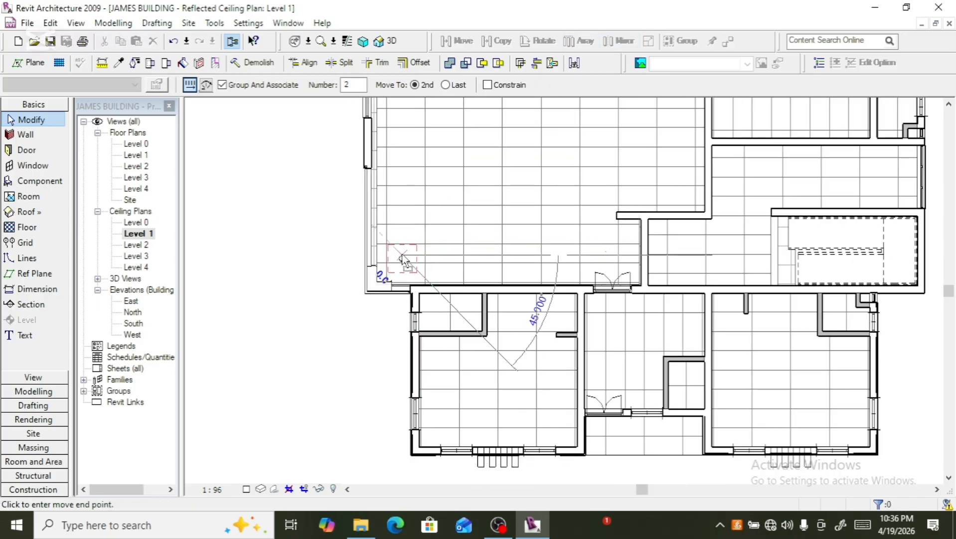
{"action": "left_click", "coordinate": [441, 258]}
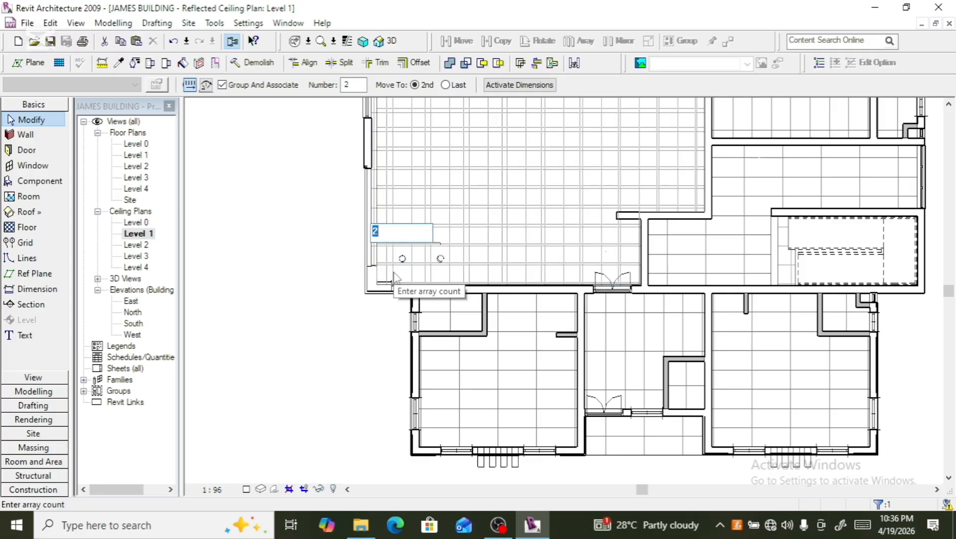
{"action": "key", "text": "Return"}
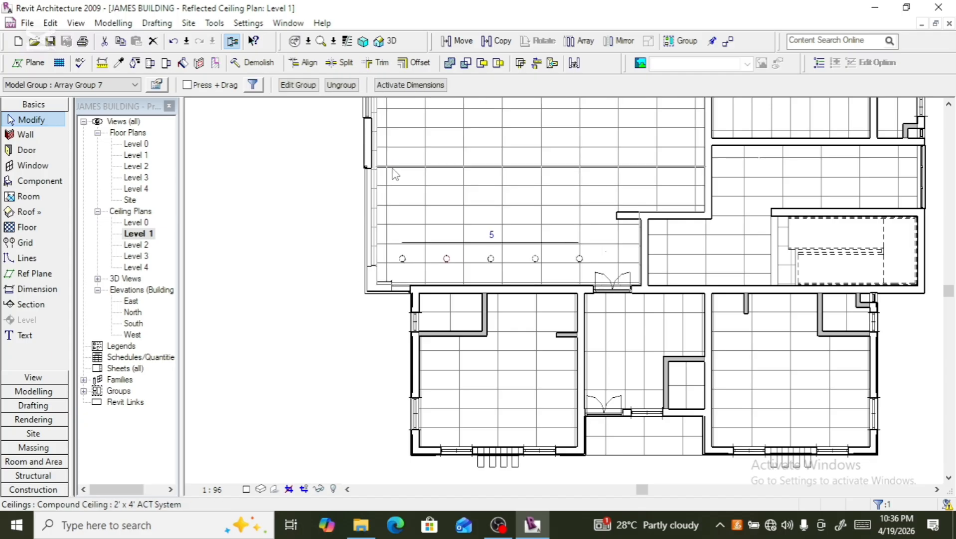
{"action": "key", "text": "Right"}
{"action": "key", "text": "Right"}
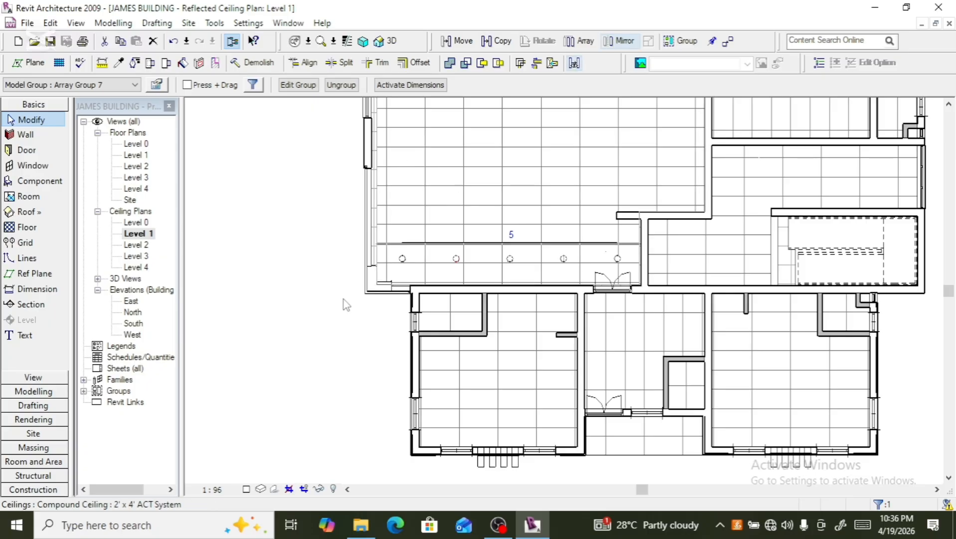
{"action": "scroll", "coordinate": [369, 280], "scroll_direction": "up", "scroll_amount": 2}
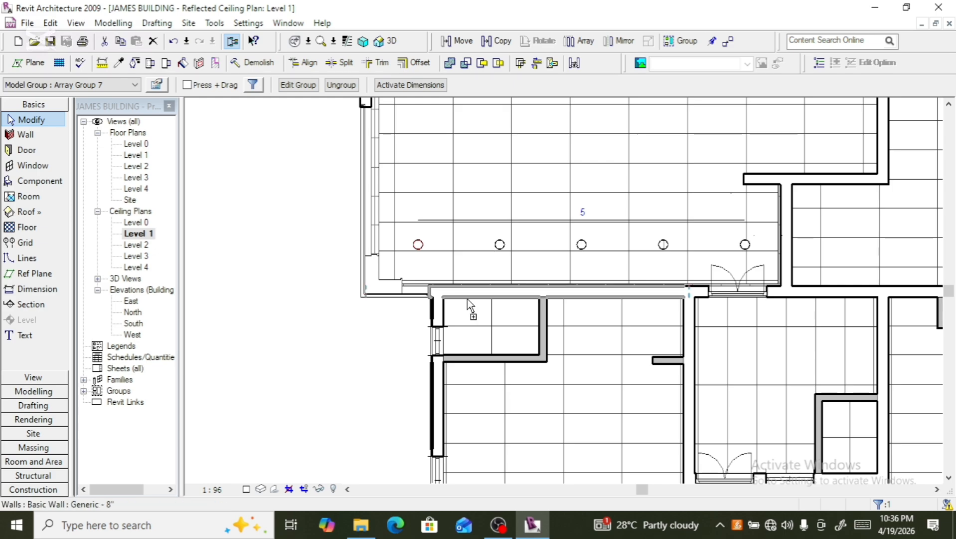
- Select the row of downlights and array it upward into 6 rows across the large room
{"action": "left_click", "coordinate": [500, 246], "text": "ctrl"}
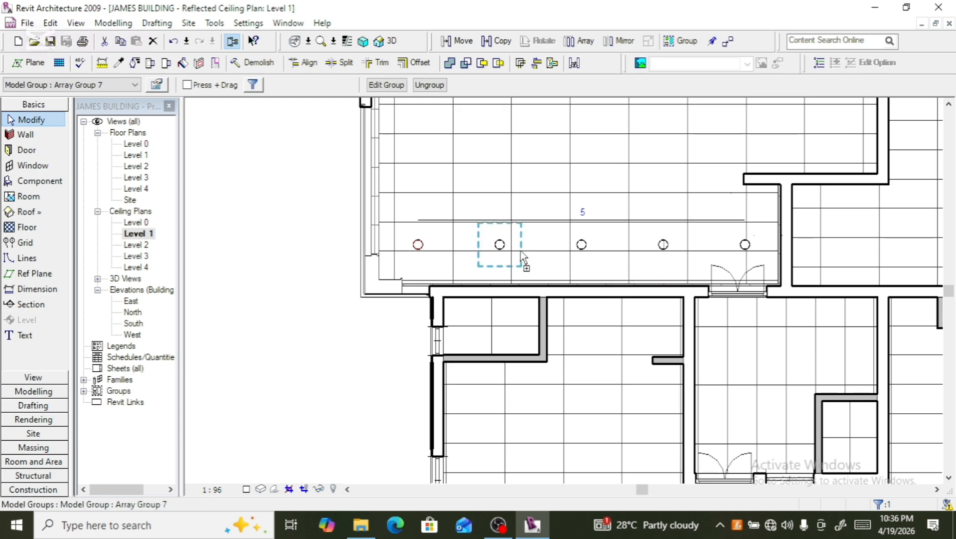
{"action": "left_click", "coordinate": [579, 247], "text": "ctrl"}
{"action": "left_click", "coordinate": [657, 246], "text": "ctrl"}
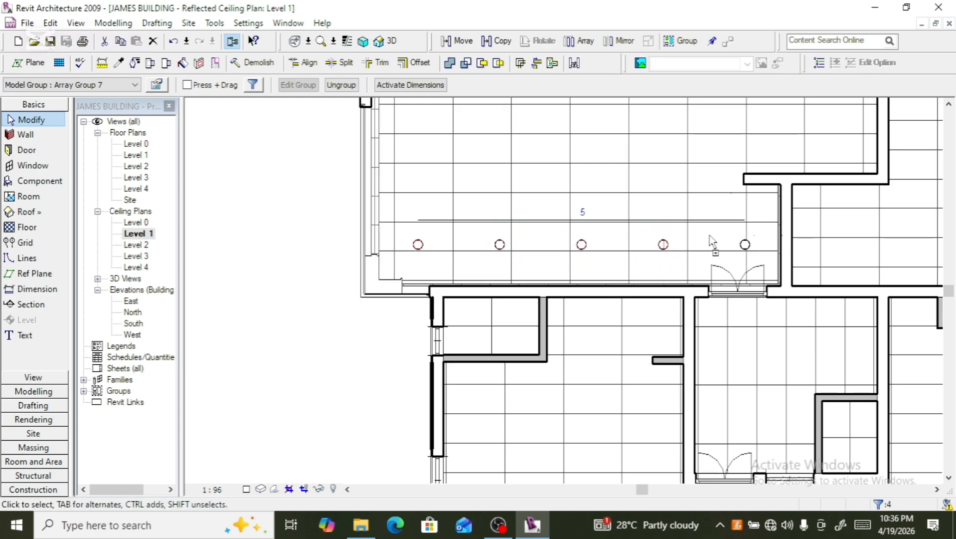
{"action": "left_click", "coordinate": [746, 244], "text": "ctrl"}
{"action": "scroll", "coordinate": [553, 274], "scroll_direction": "down", "scroll_amount": 2}
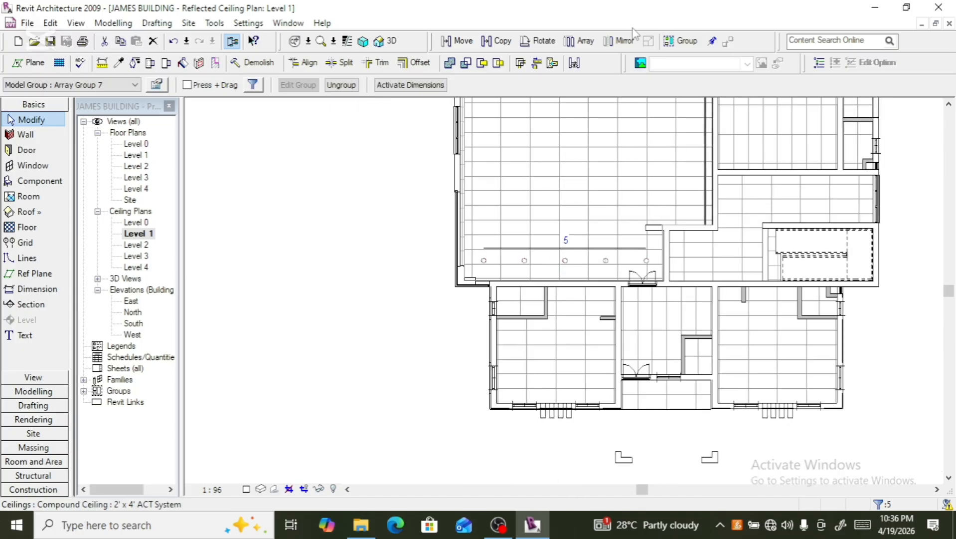
{"action": "left_click", "coordinate": [573, 48]}
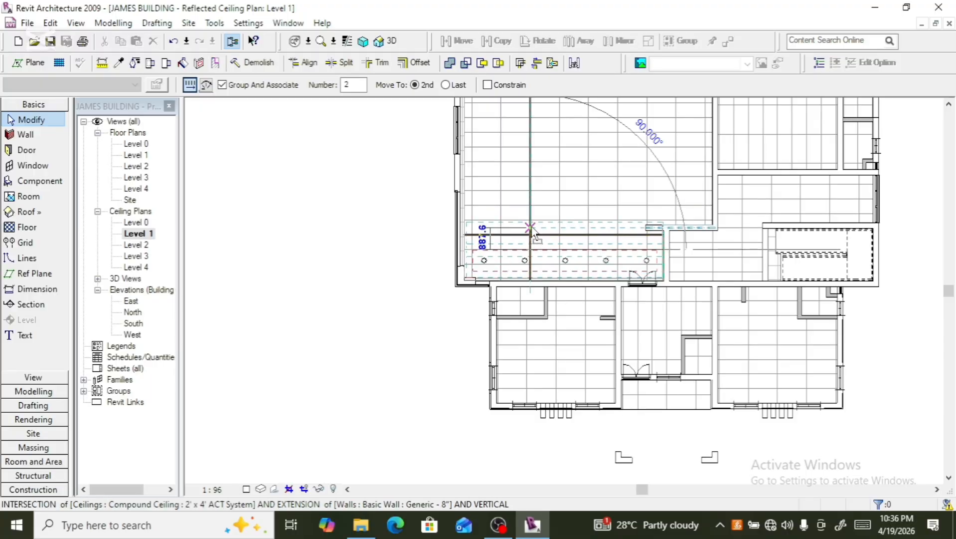
{"action": "left_click", "coordinate": [531, 221]}
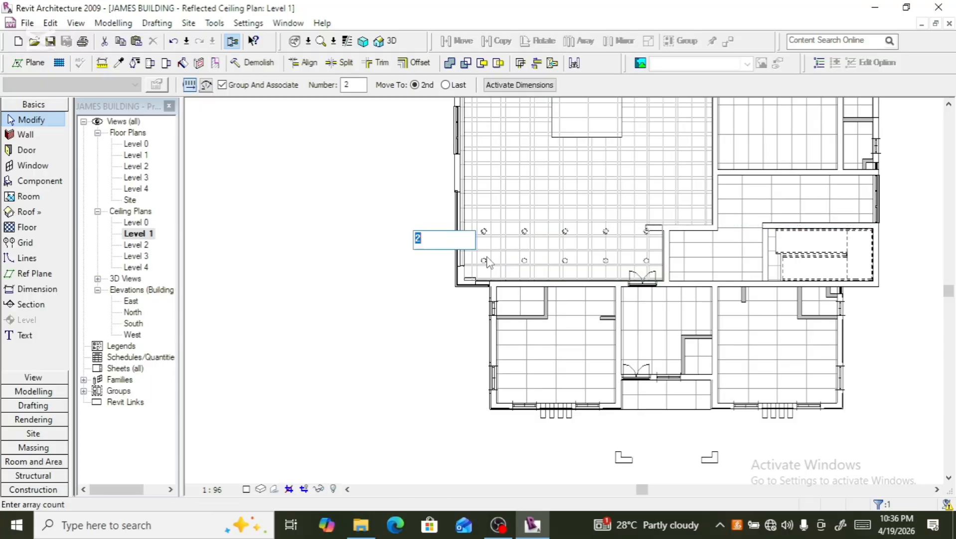
{"action": "scroll", "coordinate": [427, 292], "scroll_direction": "down", "scroll_amount": 2}
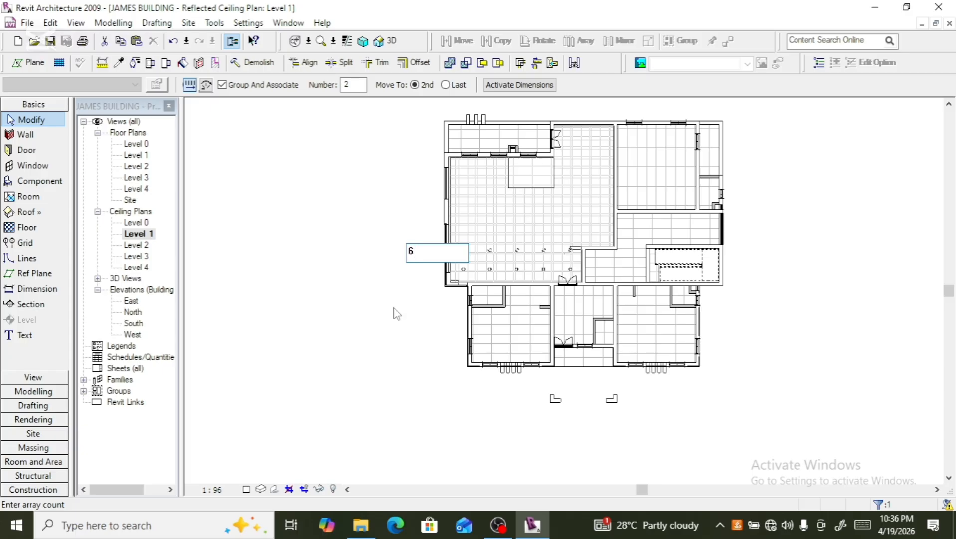
{"action": "key", "text": "Return"}
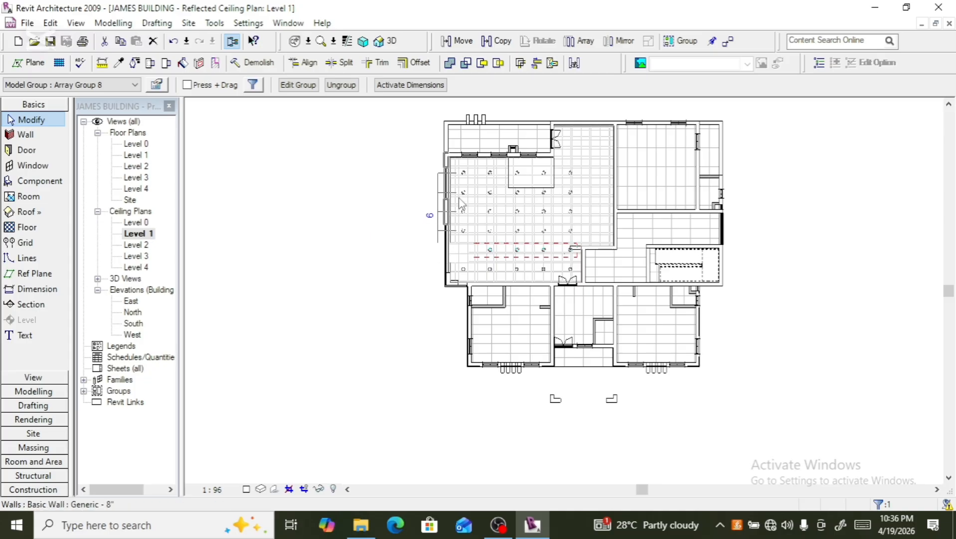
- Nudge the downlight array upward and change its row count to 7
{"action": "scroll", "coordinate": [473, 179], "scroll_direction": "up", "scroll_amount": 3}
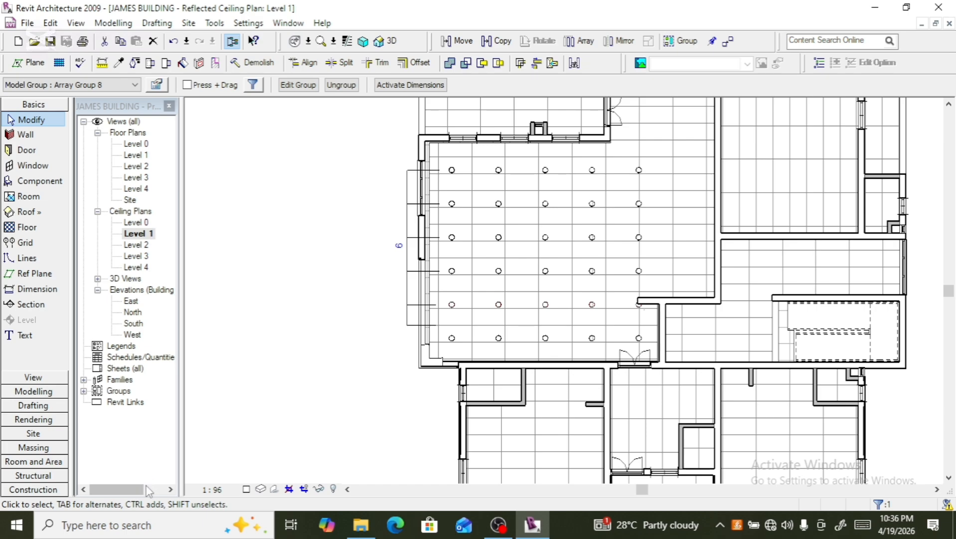
{"action": "key", "text": "Up"}
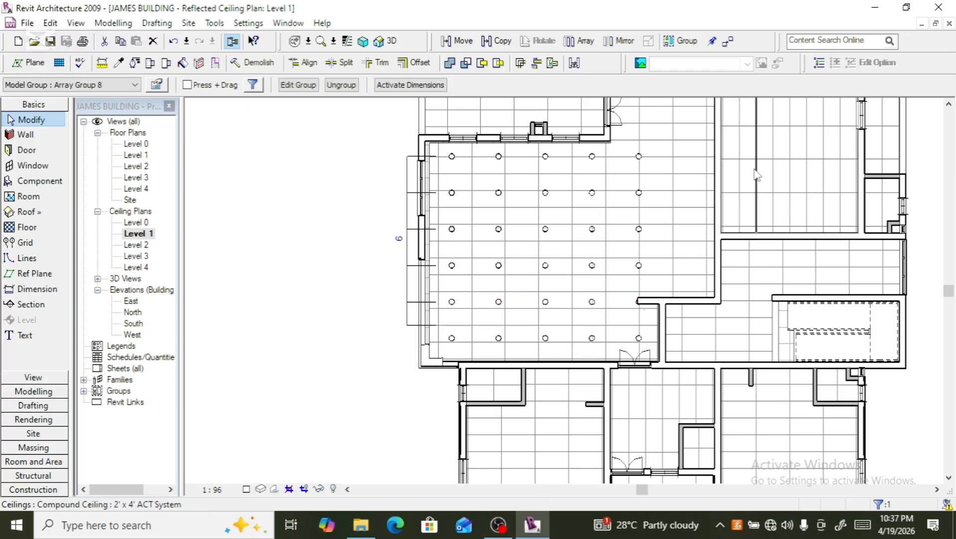
{"action": "scroll", "coordinate": [634, 271], "scroll_direction": "up", "scroll_amount": 2}
{"action": "scroll", "coordinate": [609, 325], "scroll_direction": "down", "scroll_amount": 3}
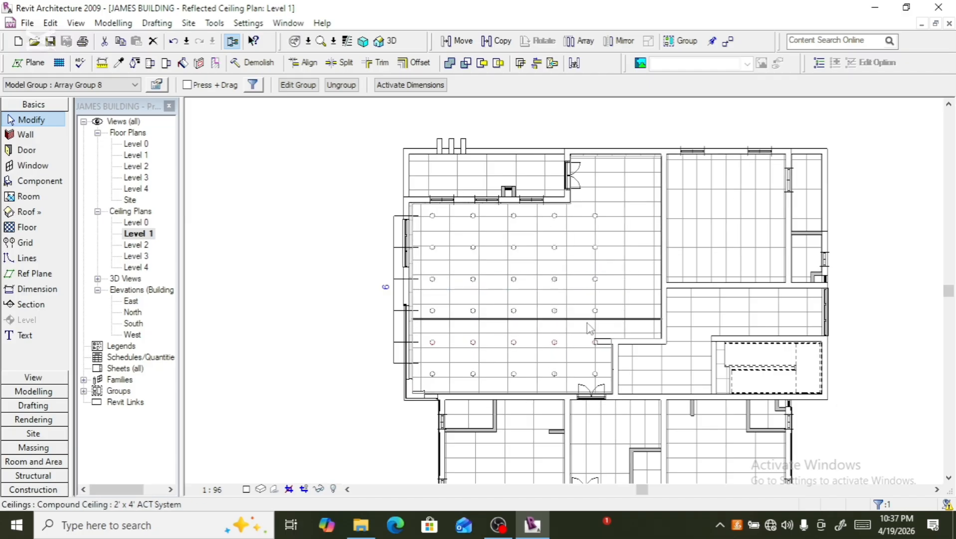
{"action": "scroll", "coordinate": [598, 325], "scroll_direction": "up", "scroll_amount": 4}
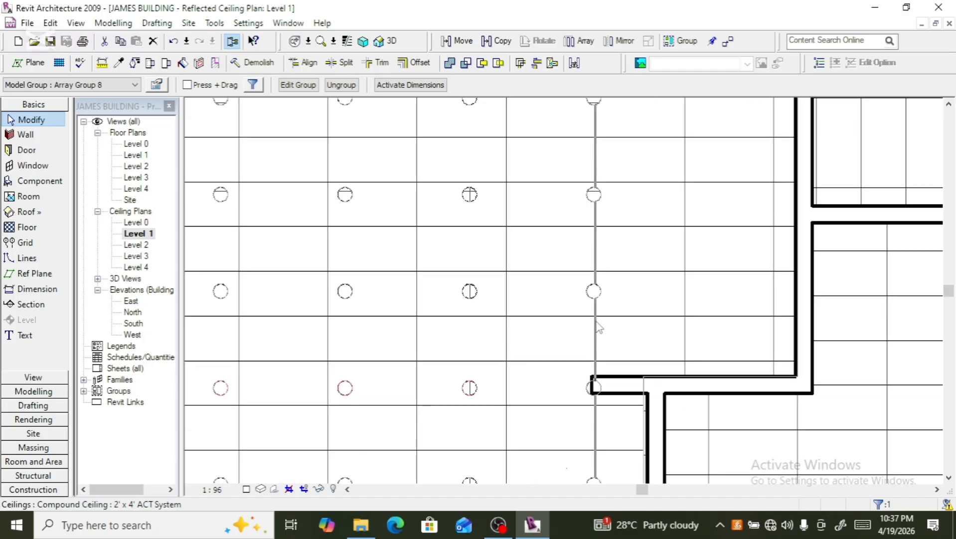
{"action": "scroll", "coordinate": [599, 326], "scroll_direction": "down", "scroll_amount": 2}
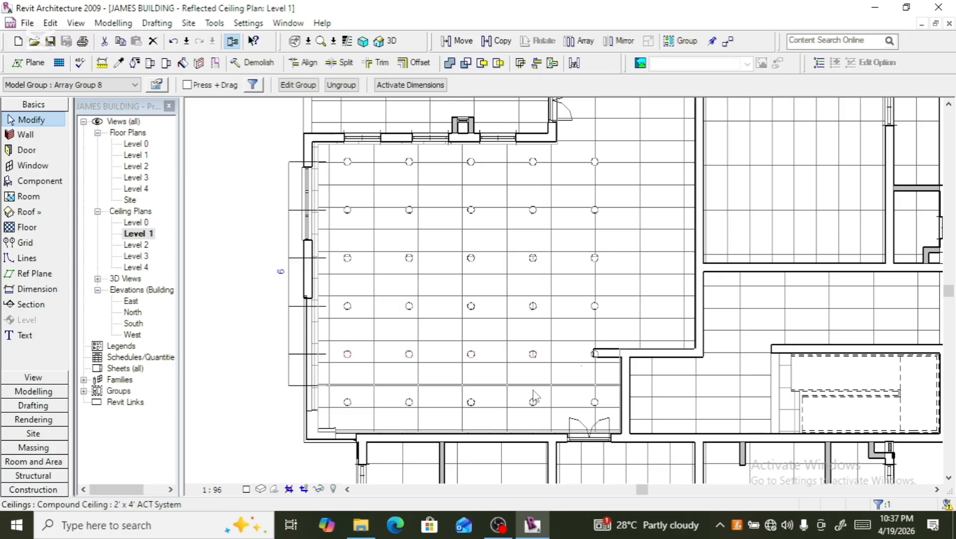
{"action": "scroll", "coordinate": [533, 390], "scroll_direction": "down", "scroll_amount": 1}
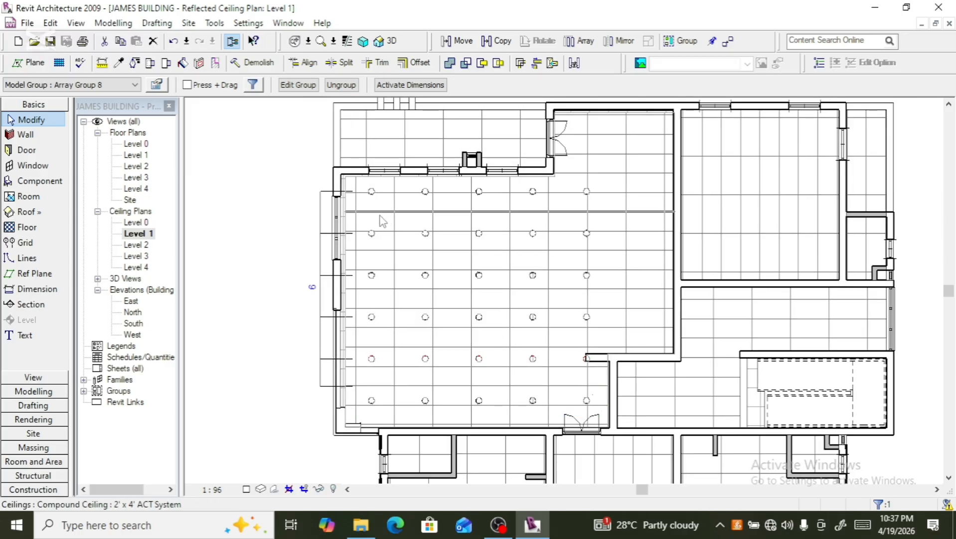
{"action": "scroll", "coordinate": [375, 206], "scroll_direction": "up", "scroll_amount": 3}
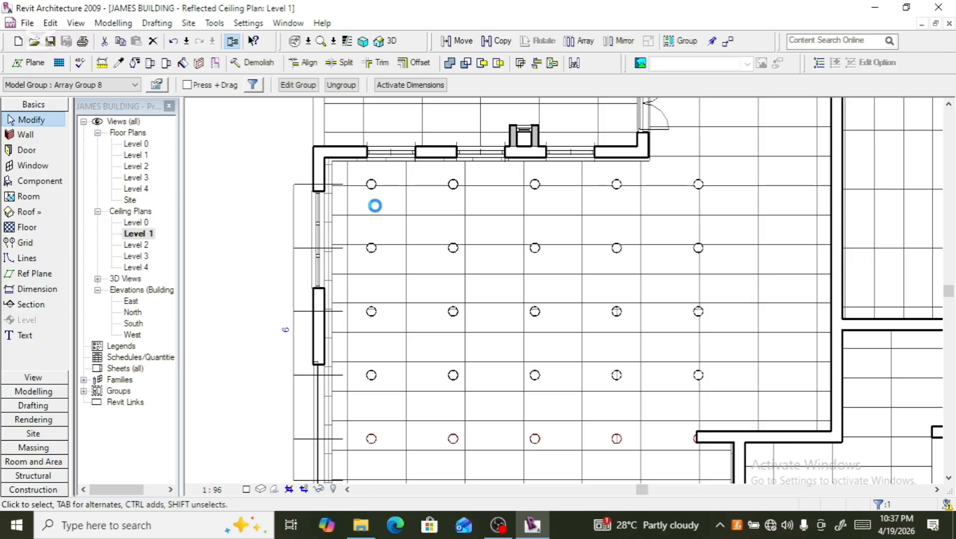
{"action": "left_click", "coordinate": [285, 331]}
{"action": "type", "text": "7"}
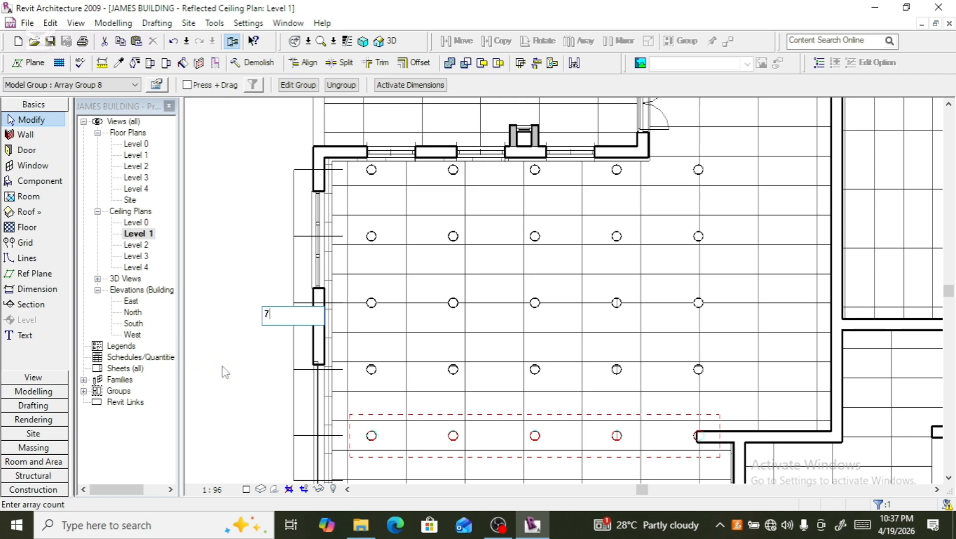
{"action": "key", "text": "Return"}
- Select the multi-row downlight array and ungroup it
{"action": "scroll", "coordinate": [248, 369], "scroll_direction": "down", "scroll_amount": 1}
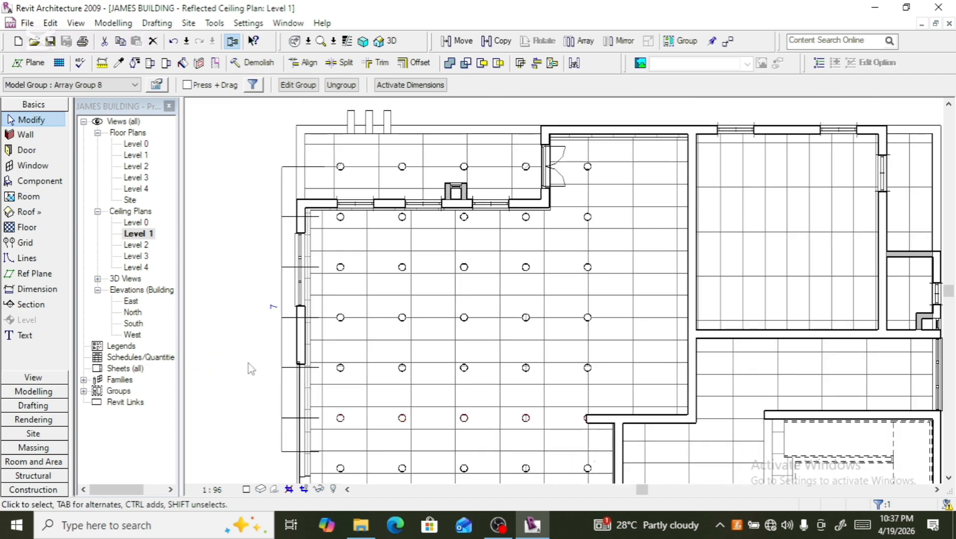
{"action": "scroll", "coordinate": [270, 311], "scroll_direction": "down", "scroll_amount": 1}
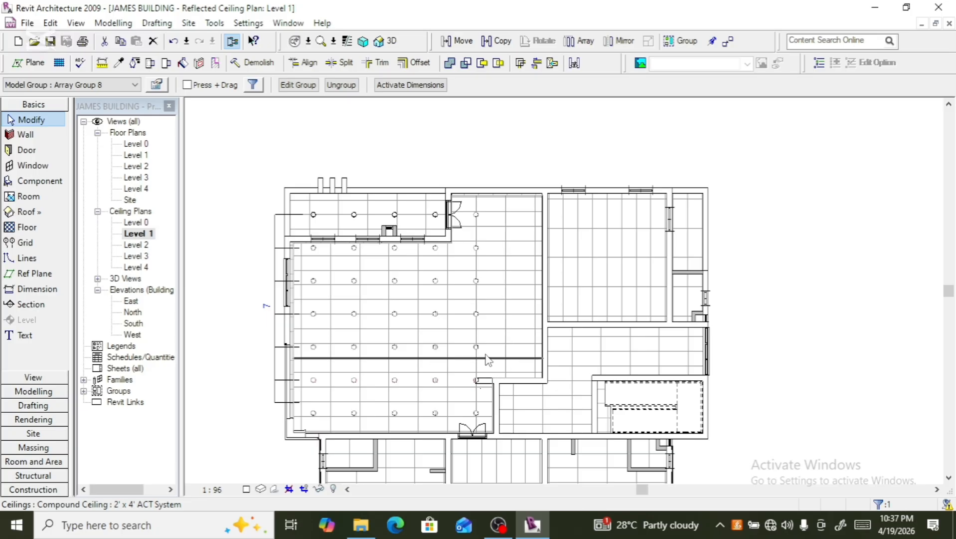
{"action": "scroll", "coordinate": [478, 389], "scroll_direction": "up", "scroll_amount": 4}
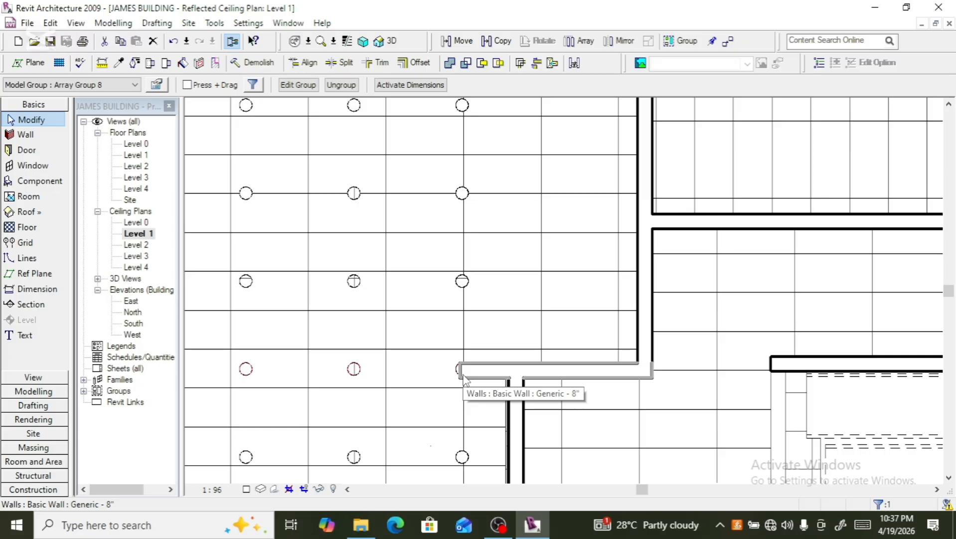
{"action": "left_click", "coordinate": [474, 290]}
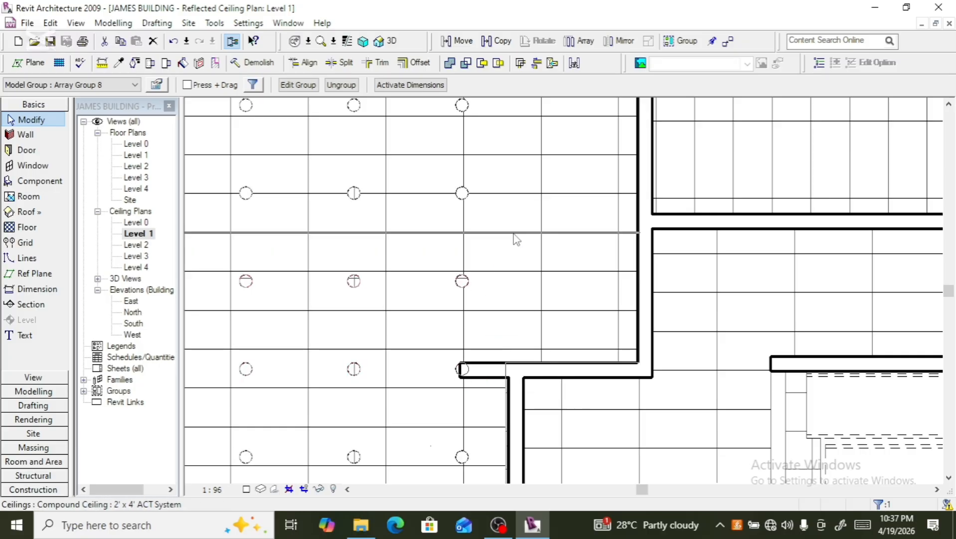
{"action": "left_click", "coordinate": [341, 85]}
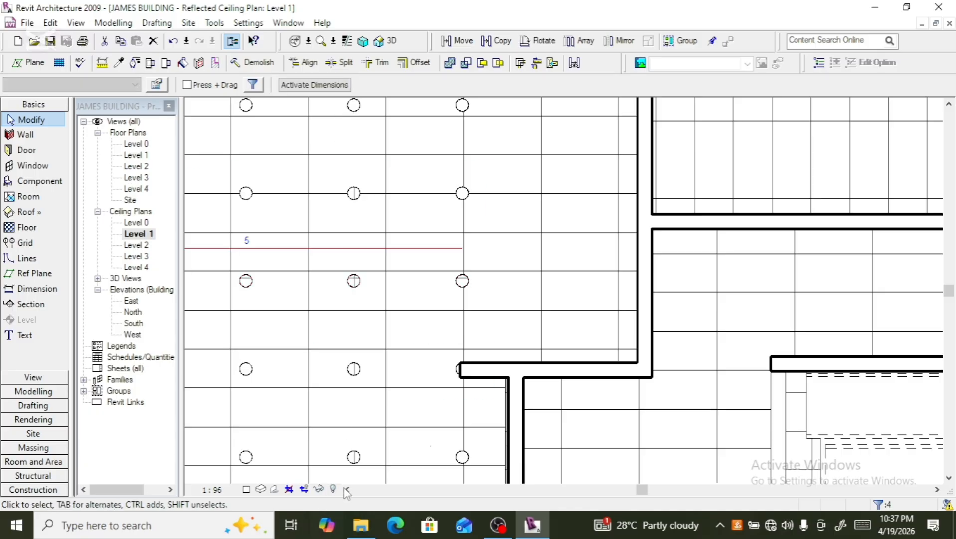
- Copy the rightmost downlight of a row one ceiling bay further to the right
{"action": "left_click", "coordinate": [470, 302]}
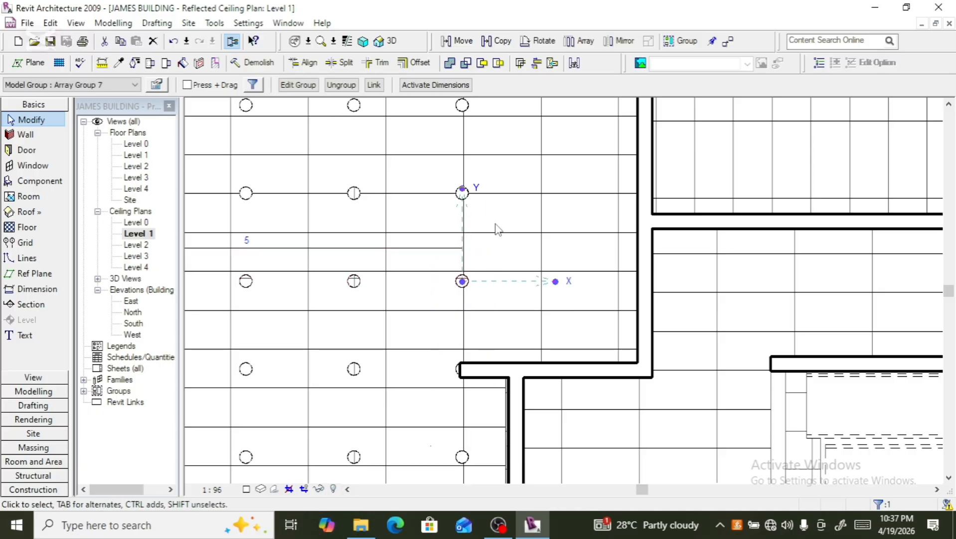
{"action": "left_click", "coordinate": [497, 40]}
{"action": "left_click", "coordinate": [463, 281]}
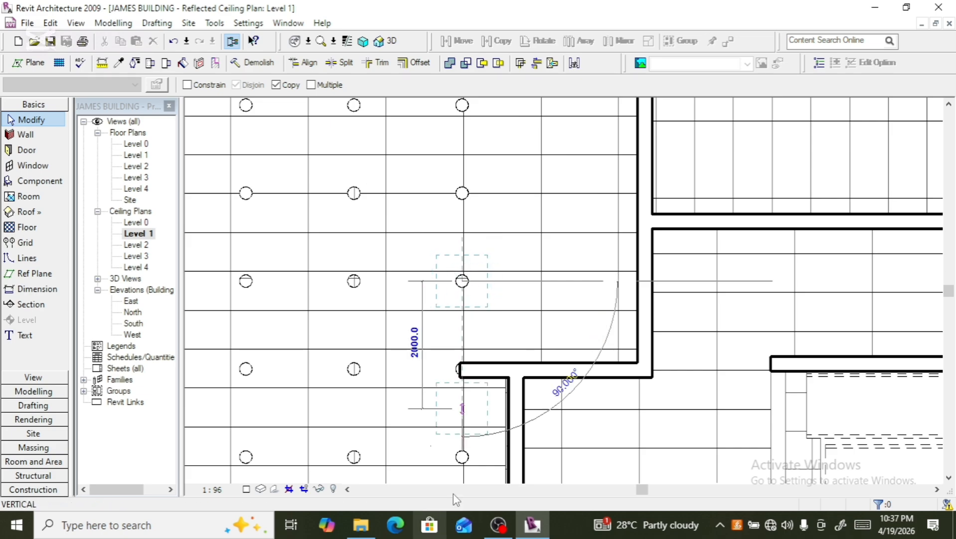
{"action": "left_click", "coordinate": [552, 281]}
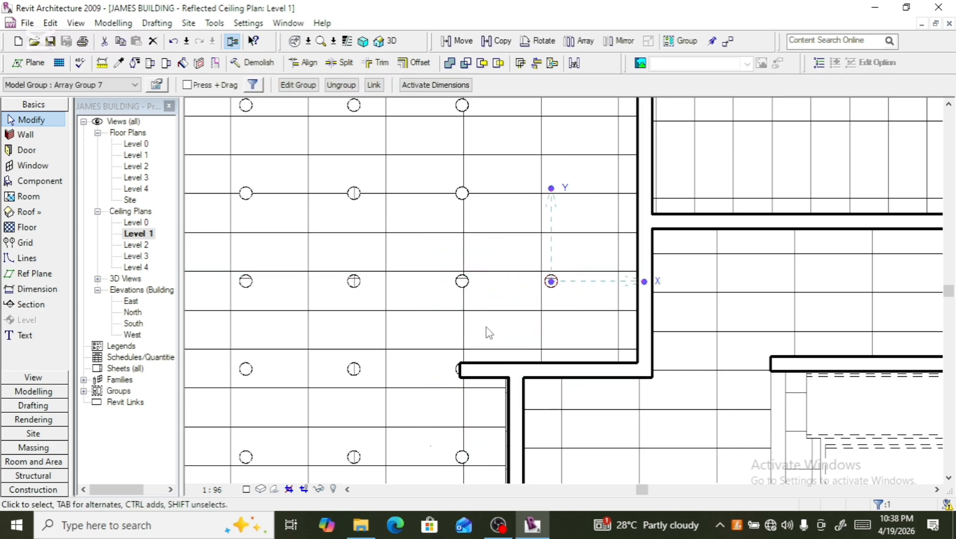
- Array the copied downlight upward into a column of 5 along the large room's right side
{"action": "scroll", "coordinate": [486, 327], "scroll_direction": "down", "scroll_amount": 3}
{"action": "scroll", "coordinate": [486, 333], "scroll_direction": "down", "scroll_amount": 2}
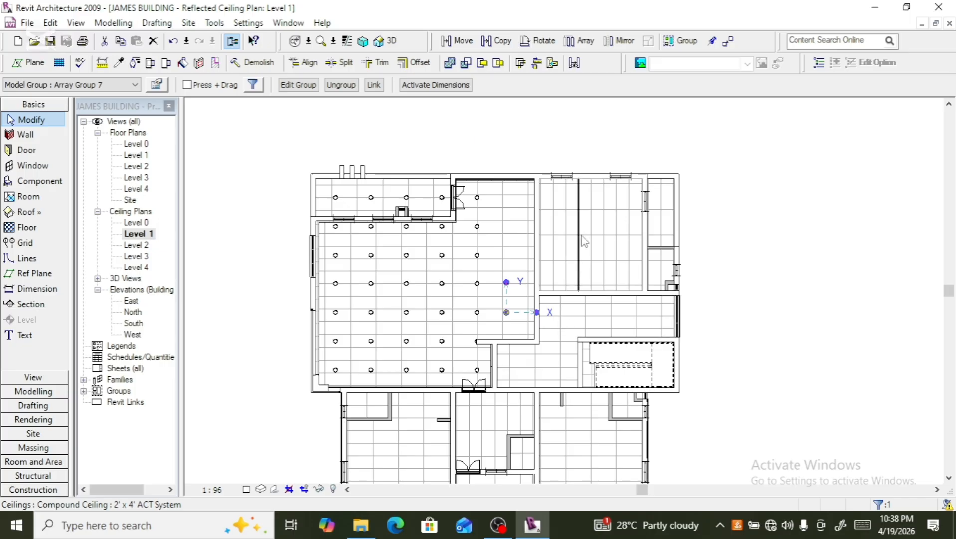
{"action": "left_click", "coordinate": [579, 40]}
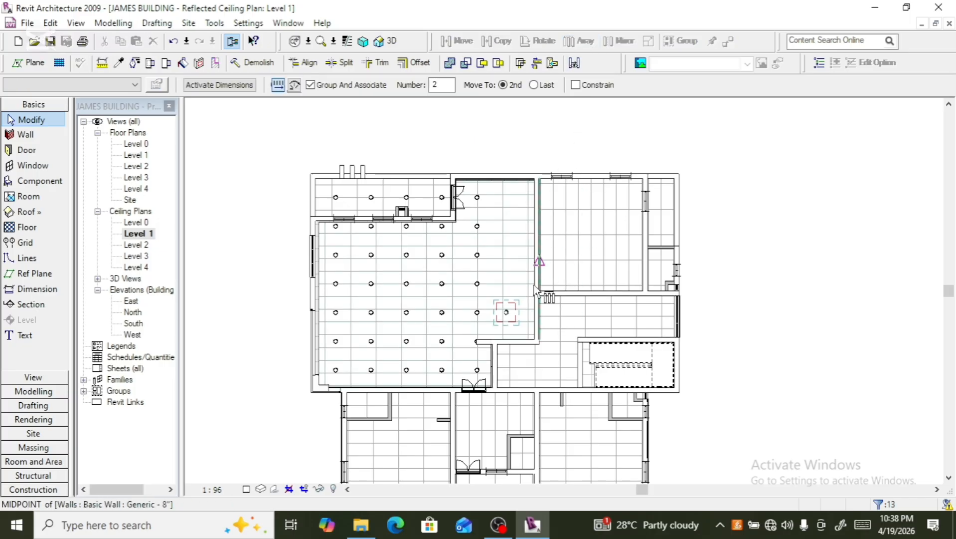
{"action": "left_click", "coordinate": [506, 312]}
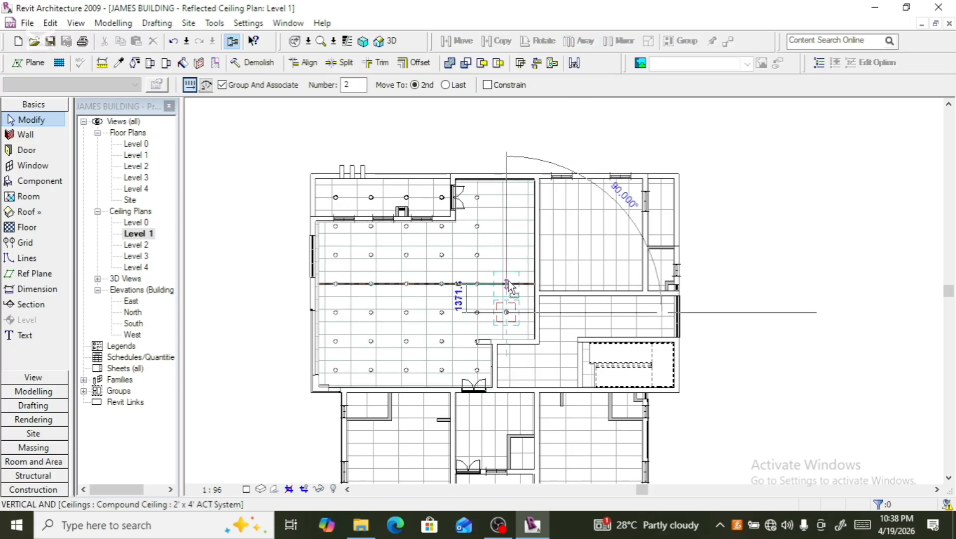
{"action": "left_click", "coordinate": [508, 284]}
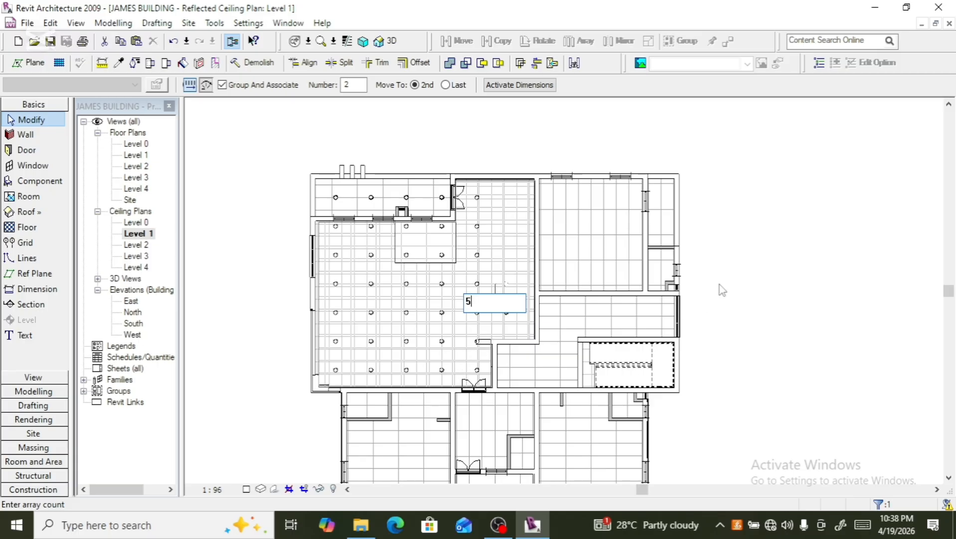
{"action": "key", "text": "Return"}
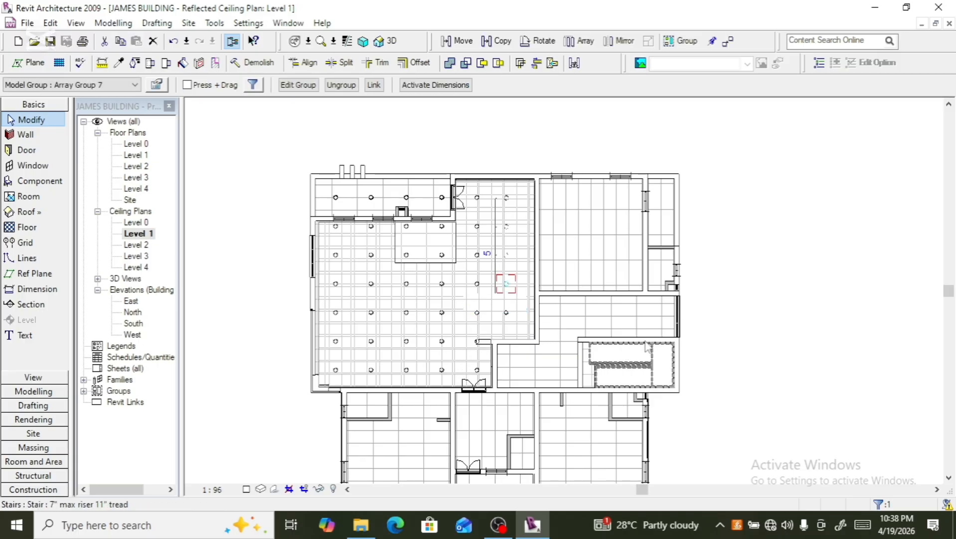
- Copy the new column's top downlight to the right into the adjacent upper room
{"action": "left_click", "coordinate": [780, 179]}
{"action": "scroll", "coordinate": [342, 234], "scroll_direction": "down", "scroll_amount": 4}
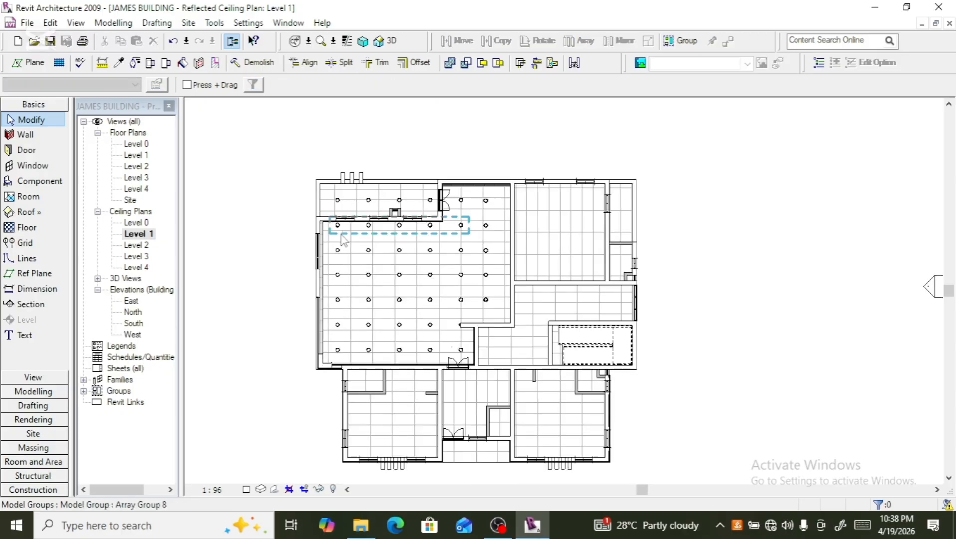
{"action": "scroll", "coordinate": [577, 194], "scroll_direction": "up", "scroll_amount": 5}
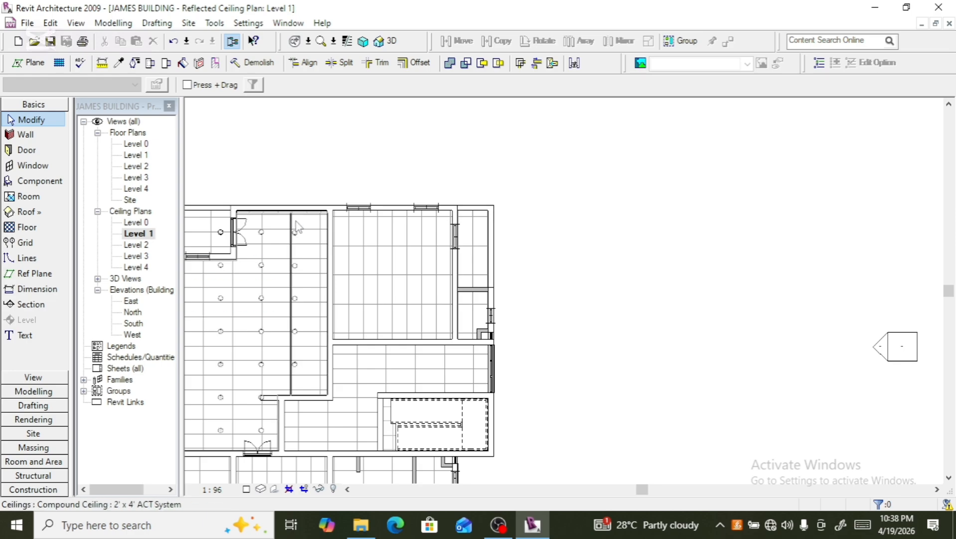
{"action": "left_click", "coordinate": [296, 247]}
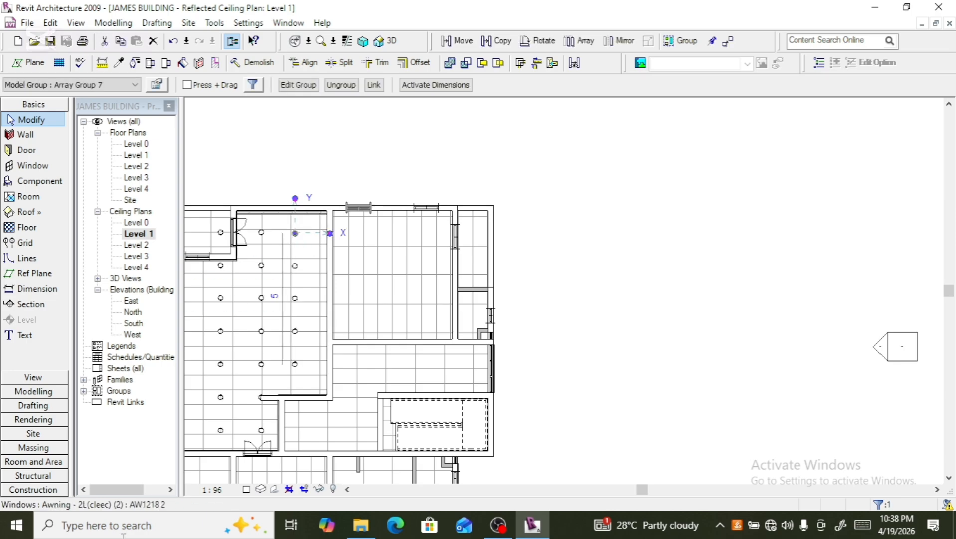
{"action": "left_click", "coordinate": [500, 42]}
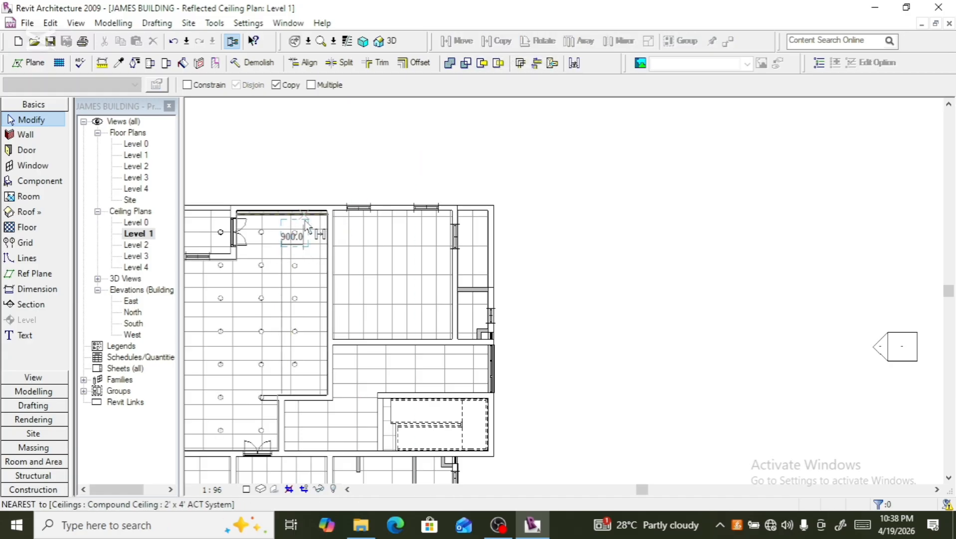
{"action": "left_click", "coordinate": [296, 230]}
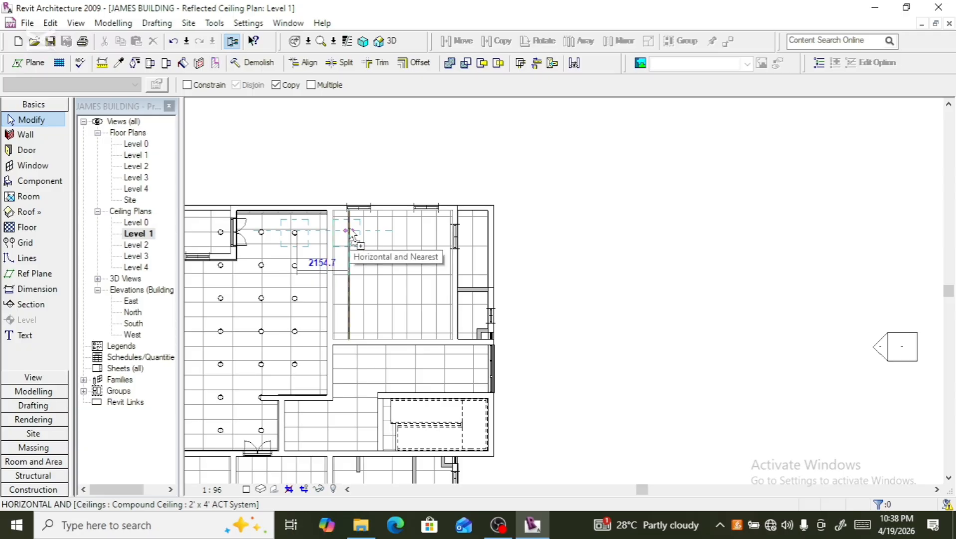
{"action": "left_click", "coordinate": [351, 232]}
- Nudge the copied downlight slightly upward in that room
{"action": "scroll", "coordinate": [387, 218], "scroll_direction": "up", "scroll_amount": 1}
{"action": "scroll", "coordinate": [386, 218], "scroll_direction": "up", "scroll_amount": 1}
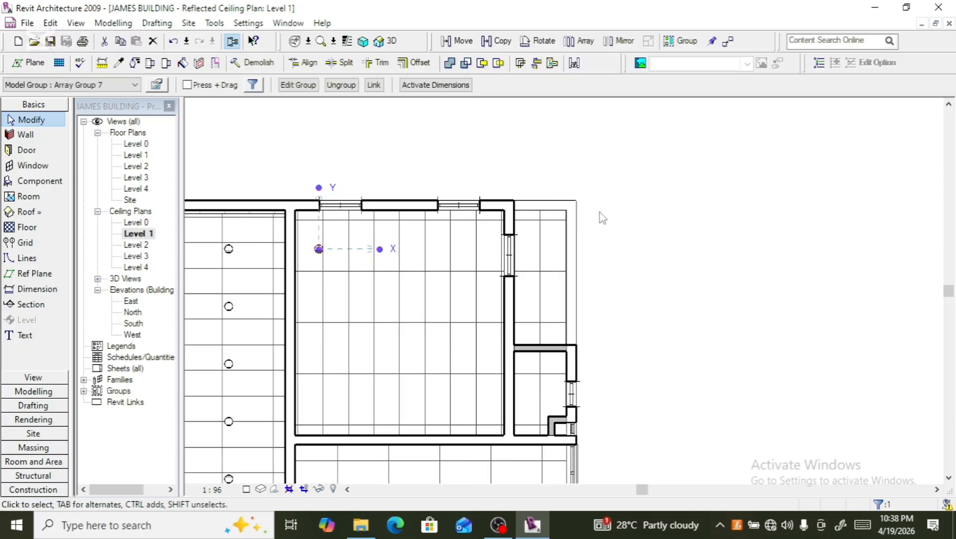
{"action": "key", "text": "Up"}
{"action": "key", "text": "Up"}
{"action": "key", "text": "Up"}
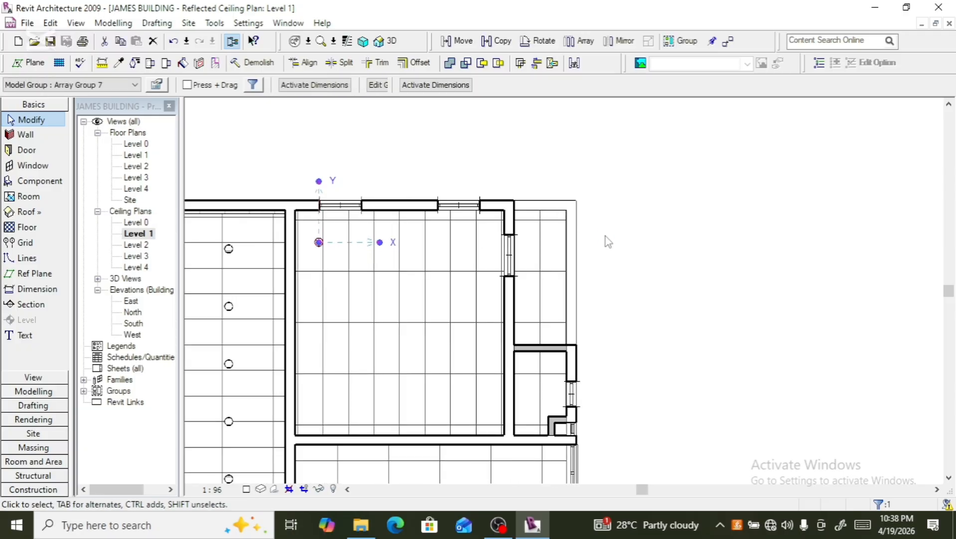
- Nudge the copied downlight slightly right and upward within the upper room
{"action": "key", "text": "Right"}
{"action": "key", "text": "Right"}
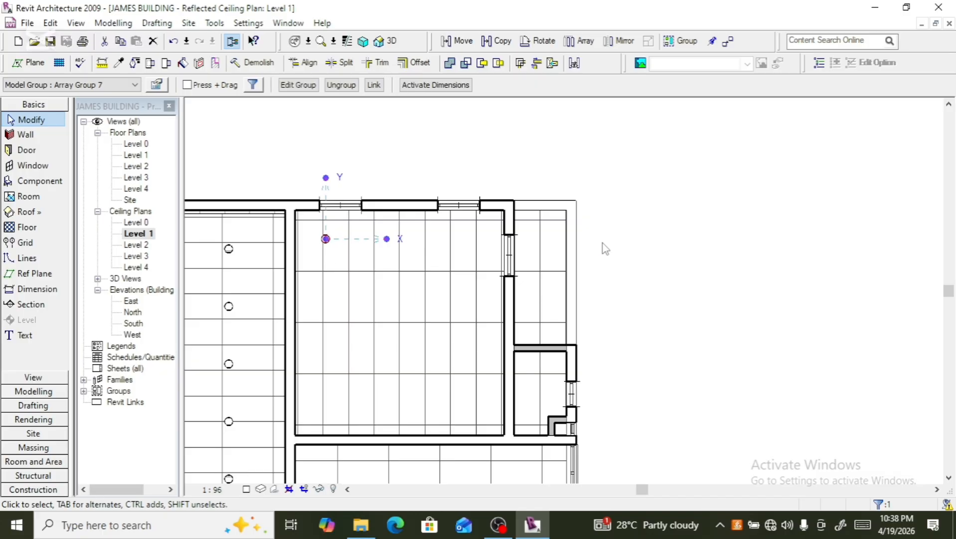
{"action": "key", "text": "Up"}
- Array the downlight to the right into a row of 5 across the room's top, then widen the row spacing slightly
{"action": "left_click", "coordinate": [580, 41]}
{"action": "left_click", "coordinate": [325, 235]}
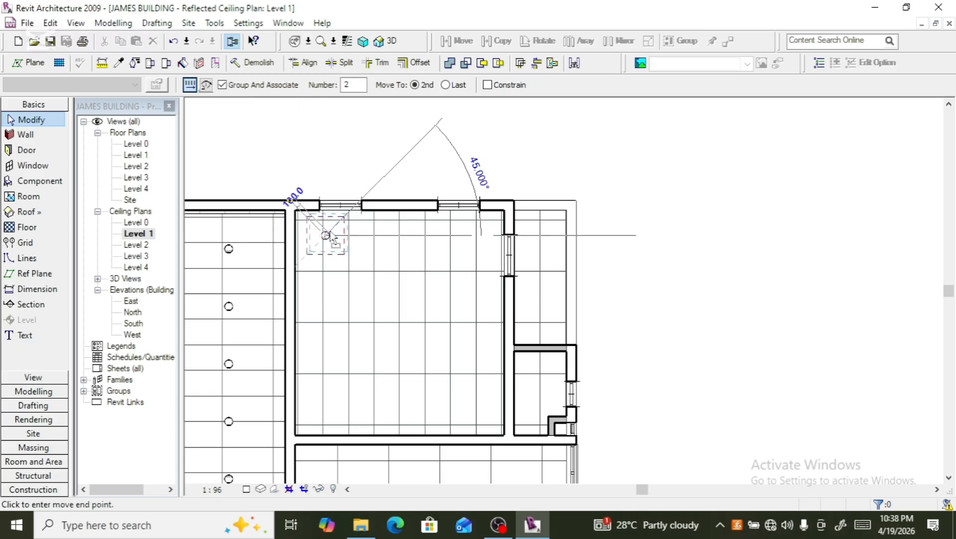
{"action": "left_click", "coordinate": [369, 233]}
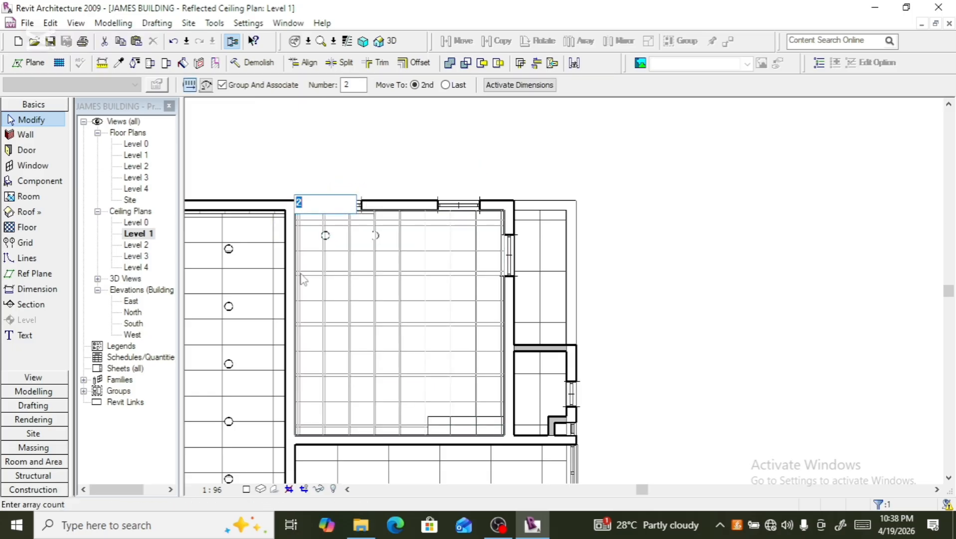
{"action": "key", "text": "Return"}
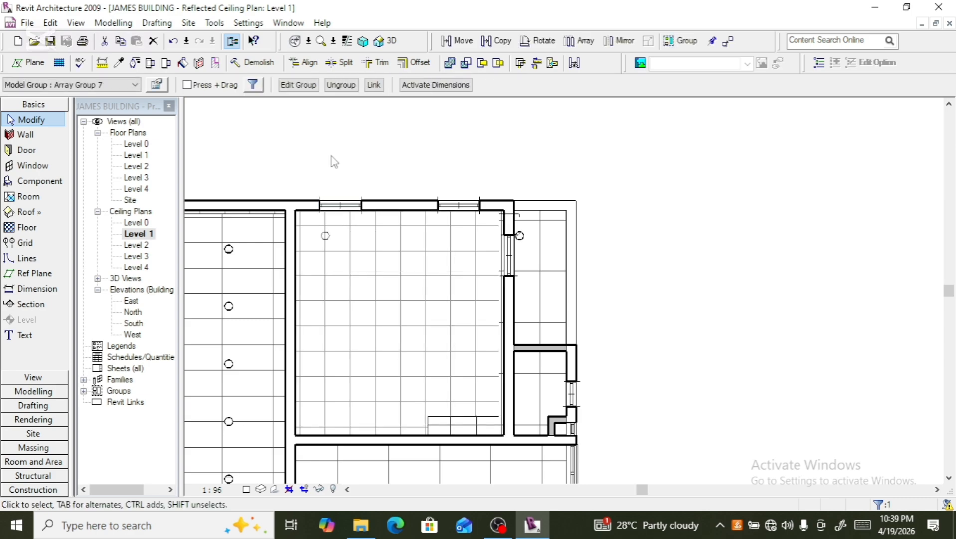
{"action": "left_click", "coordinate": [333, 160]}
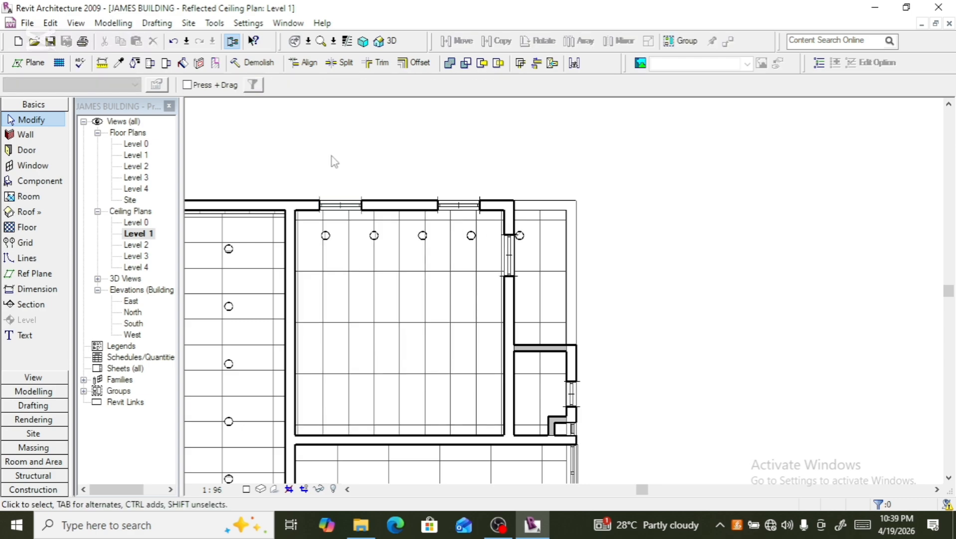
{"action": "left_click", "coordinate": [368, 248]}
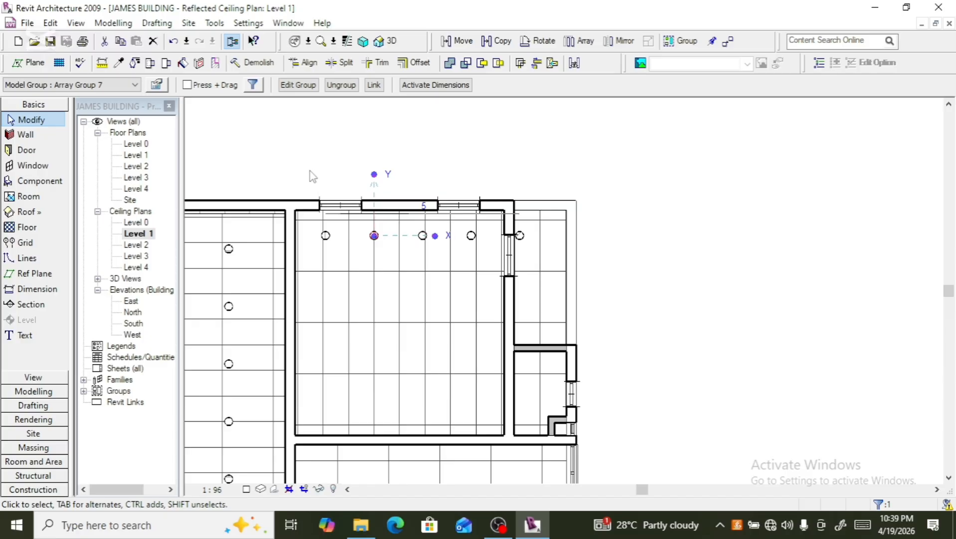
{"action": "key", "text": "Right"}
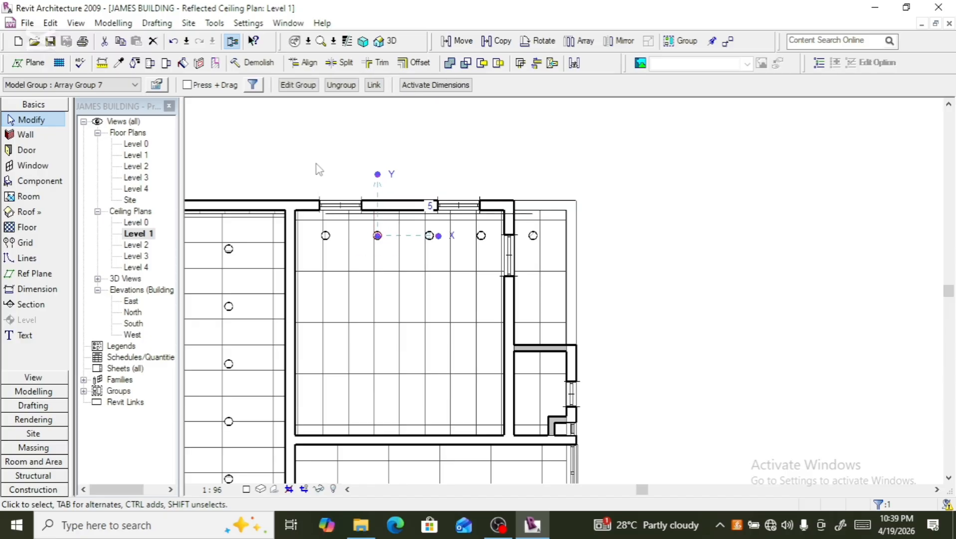
- Select all five downlights of the row and array them downward into 5 rows filling the room
{"action": "left_click", "coordinate": [324, 246]}
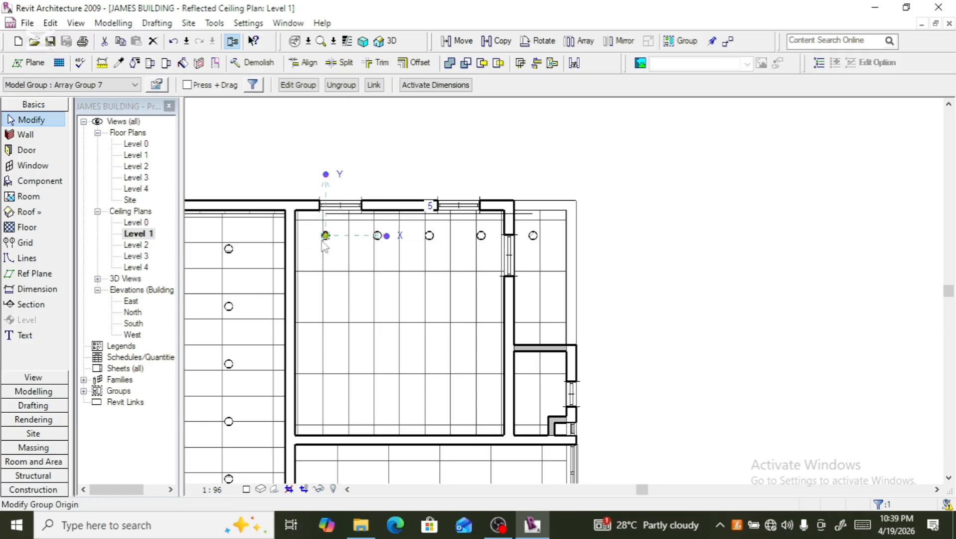
{"action": "left_click", "coordinate": [387, 252], "text": "ctrl"}
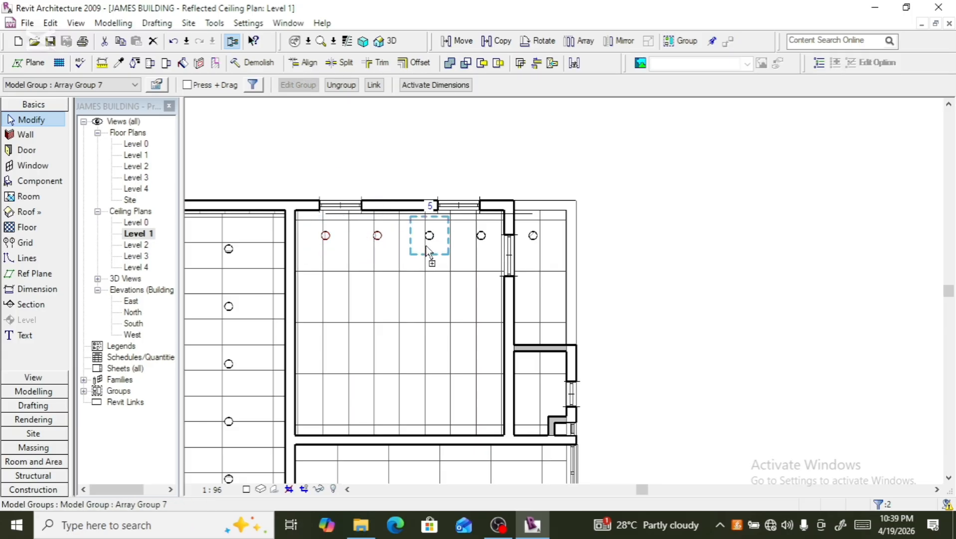
{"action": "left_click", "coordinate": [430, 248], "text": "ctrl"}
{"action": "left_click", "coordinate": [482, 243], "text": "ctrl"}
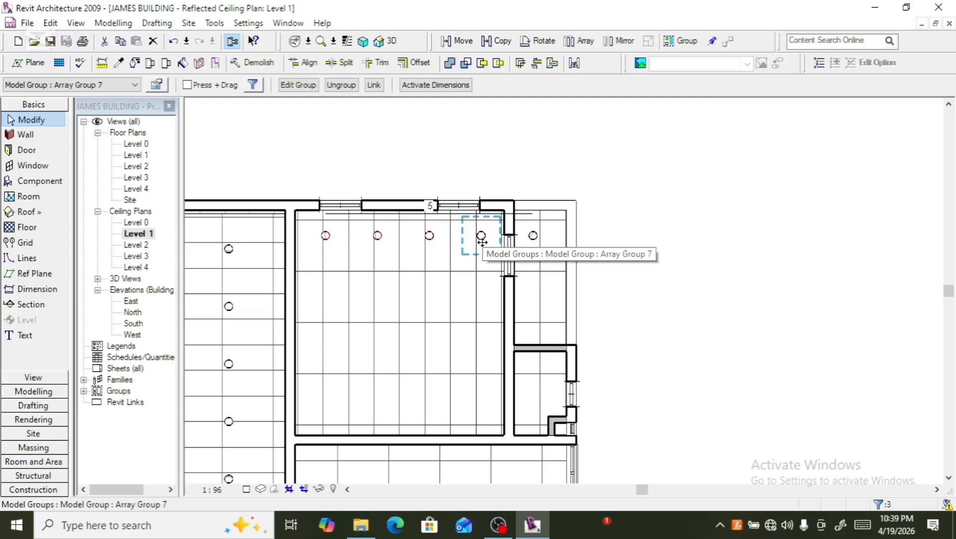
{"action": "left_click", "coordinate": [523, 245], "text": "ctrl"}
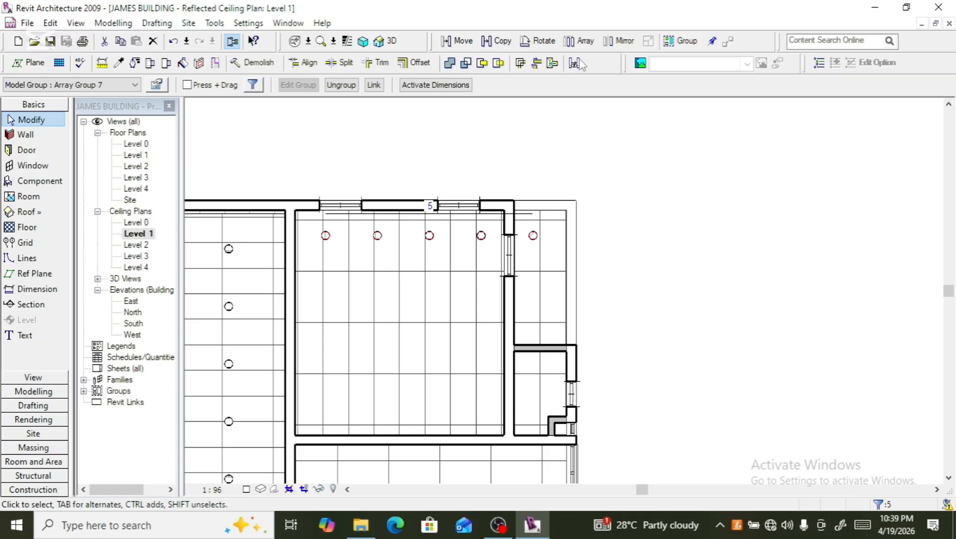
{"action": "left_click", "coordinate": [580, 40]}
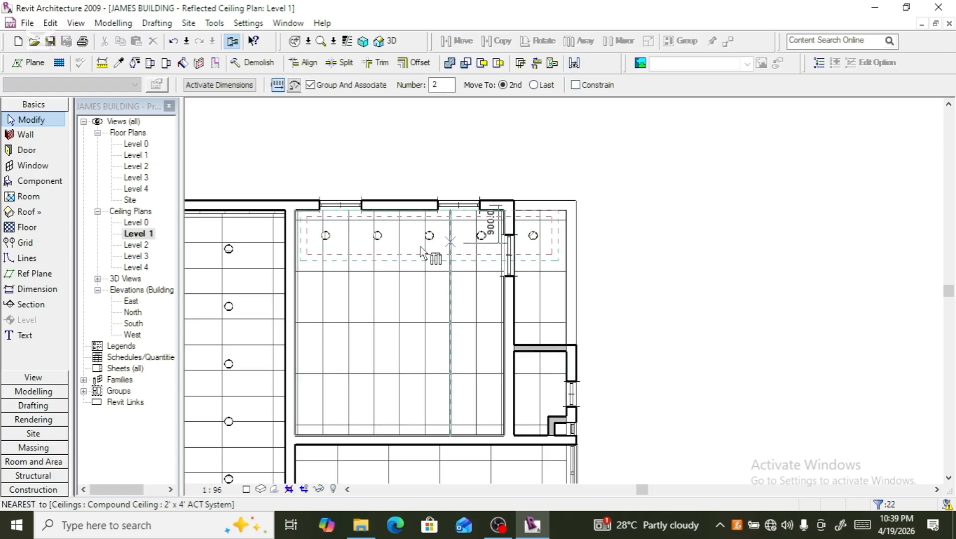
{"action": "left_click", "coordinate": [389, 243]}
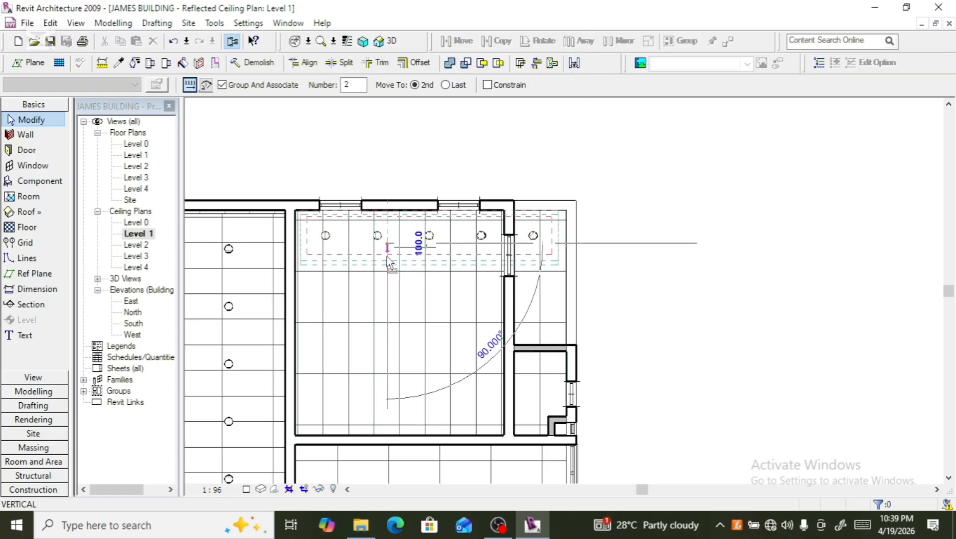
{"action": "left_click", "coordinate": [387, 287]}
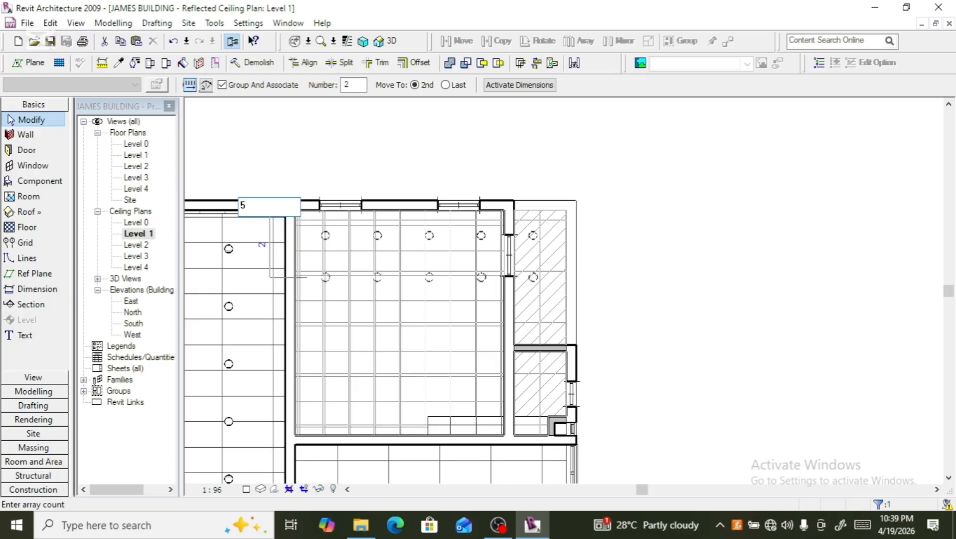
{"action": "key", "text": "Return"}
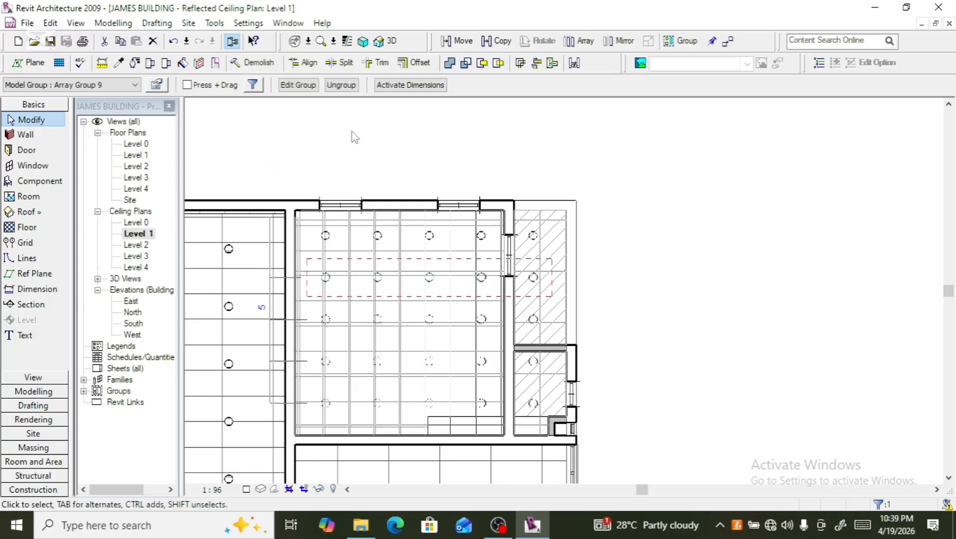
- Nudge the second row downward to widen the spacing and set the row array count to 7
{"action": "scroll", "coordinate": [355, 137], "scroll_direction": "down", "scroll_amount": 1}
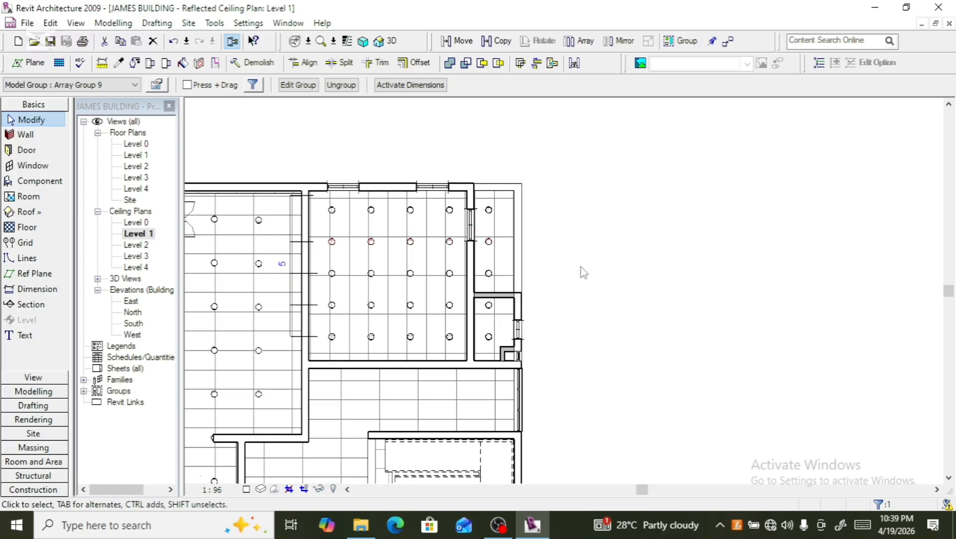
{"action": "key", "text": "Down"}
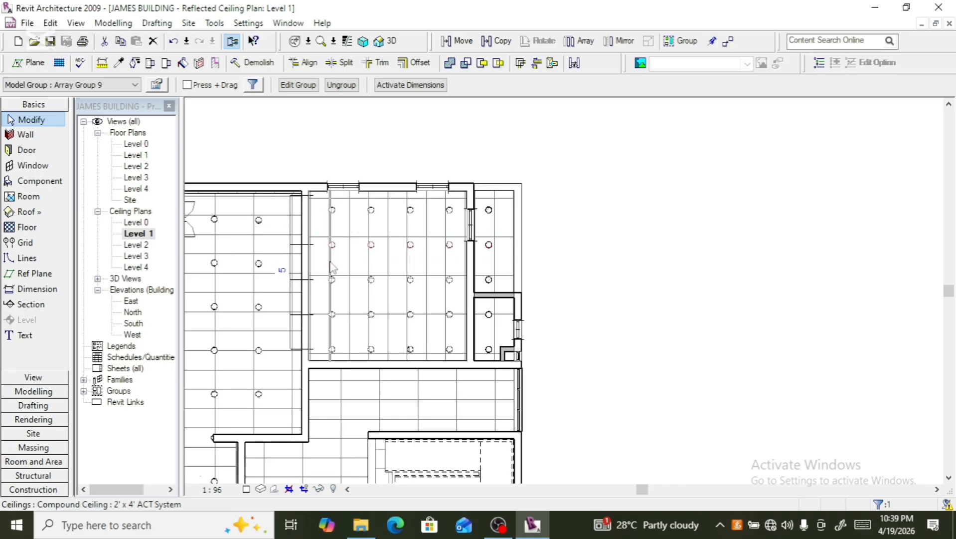
{"action": "left_click", "coordinate": [278, 278]}
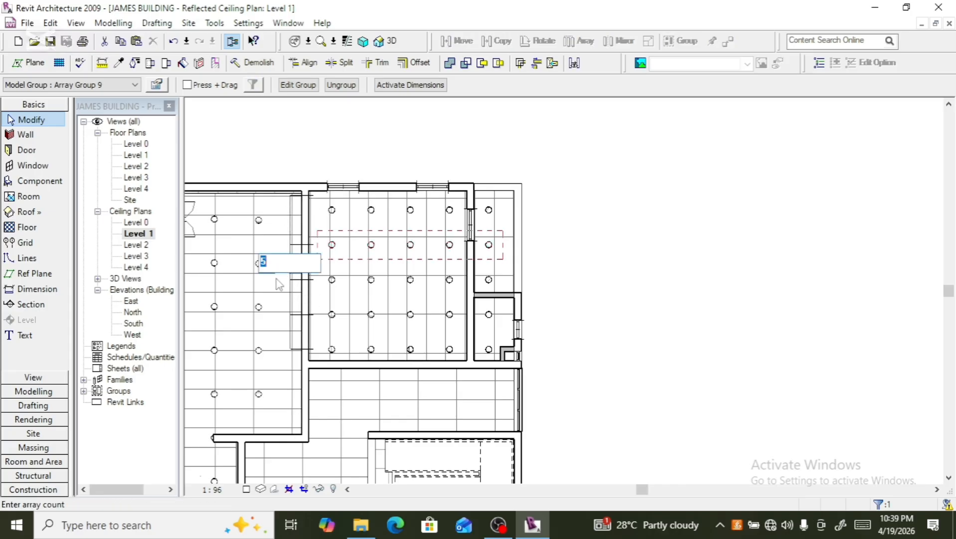
{"action": "type", "text": "7"}
{"action": "key", "text": "Return"}
- Ungroup the bottom row of downlights in the upper right room
{"action": "scroll", "coordinate": [704, 141], "scroll_direction": "down", "scroll_amount": 2}
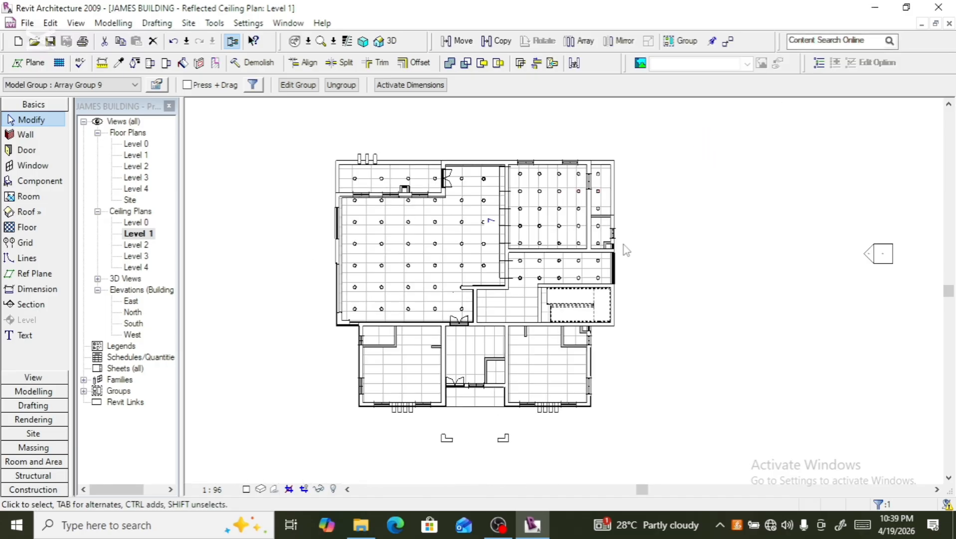
{"action": "scroll", "coordinate": [566, 228], "scroll_direction": "up", "scroll_amount": 3}
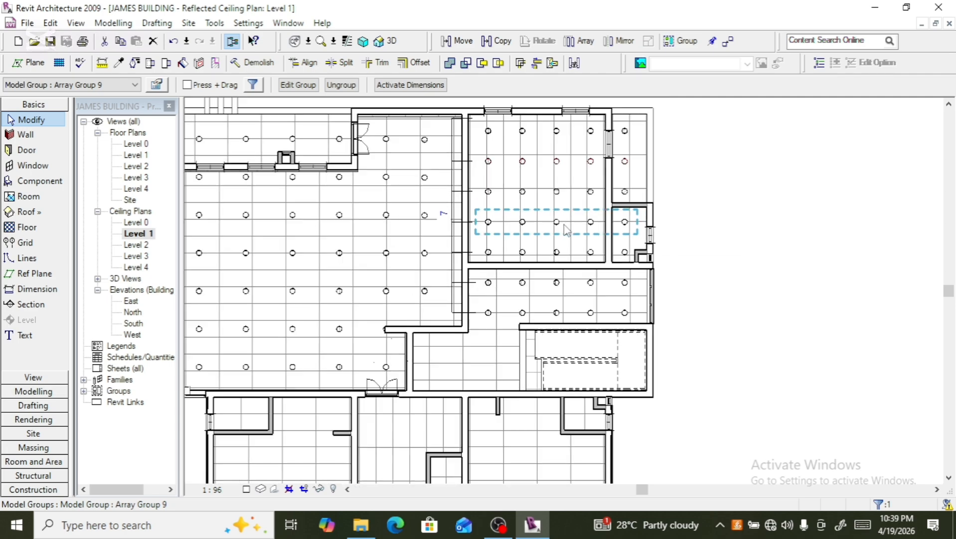
{"action": "scroll", "coordinate": [566, 228], "scroll_direction": "down", "scroll_amount": 2}
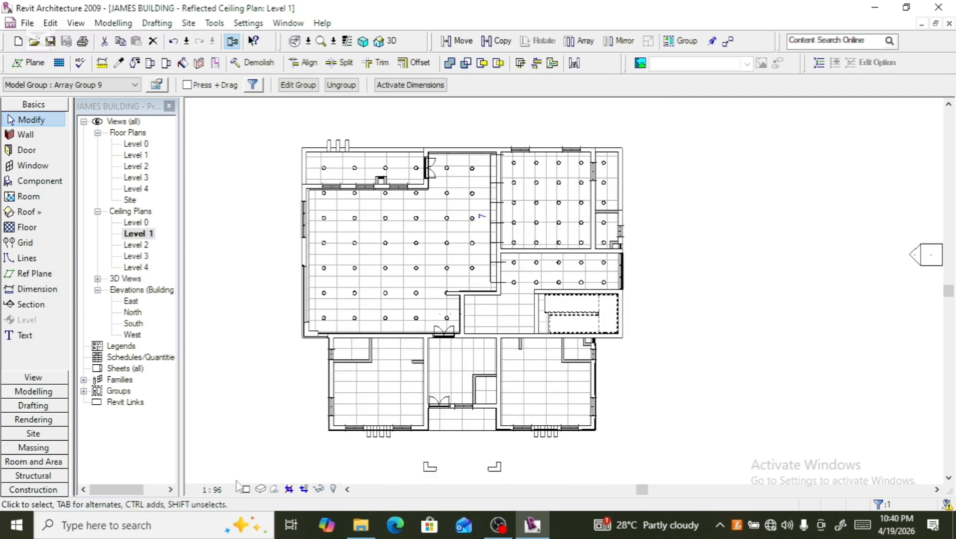
{"action": "scroll", "coordinate": [494, 339], "scroll_direction": "up", "scroll_amount": 5}
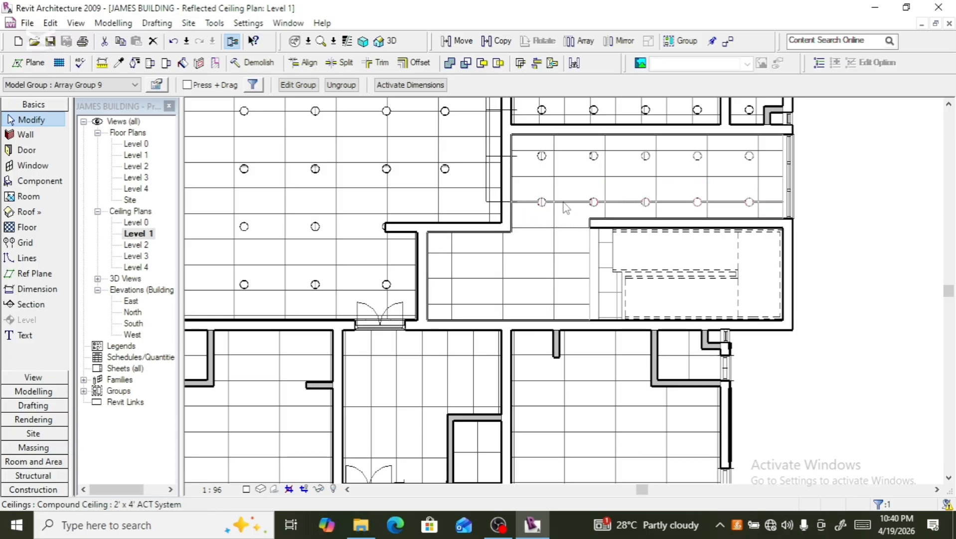
{"action": "left_click", "coordinate": [544, 199]}
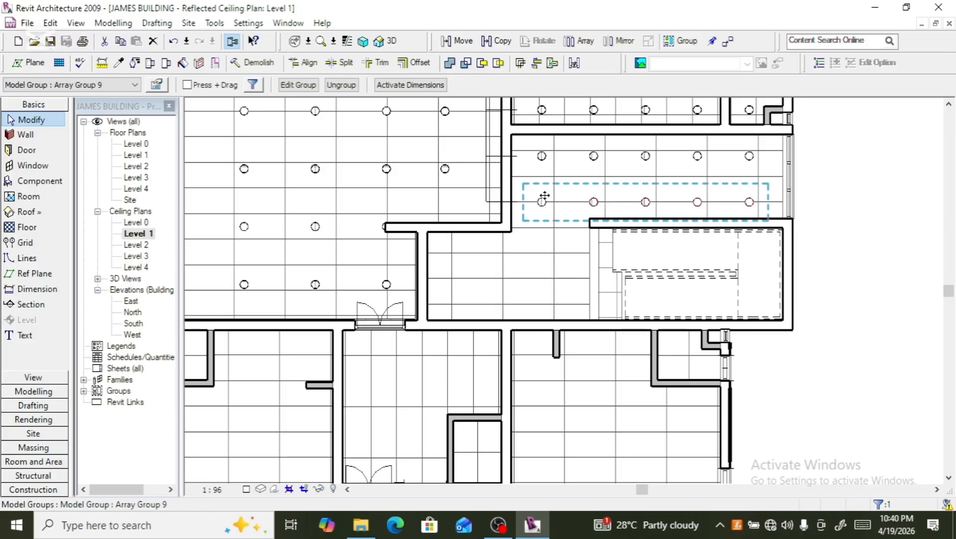
{"action": "left_click", "coordinate": [341, 85]}
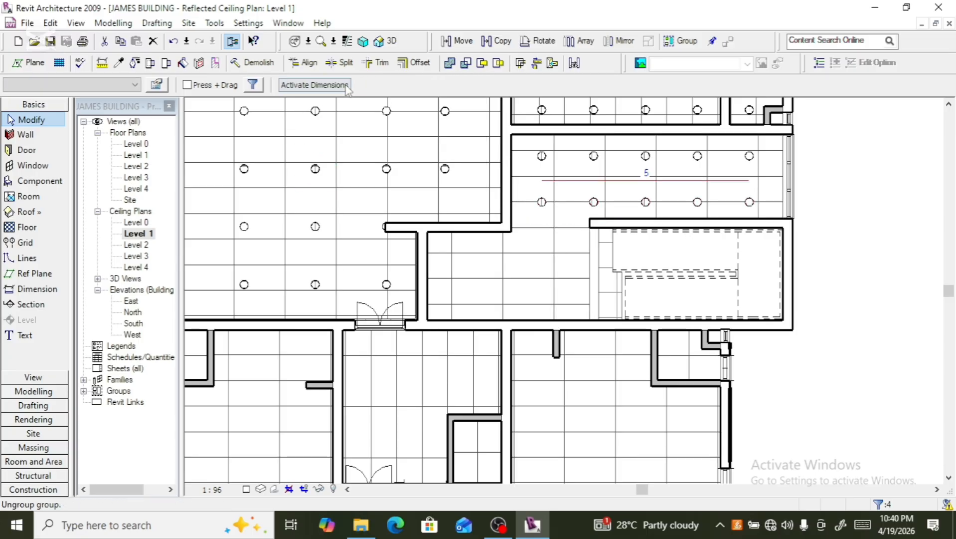
- Copy that row's leftmost downlight down and right into the small area below
{"action": "left_click", "coordinate": [536, 214]}
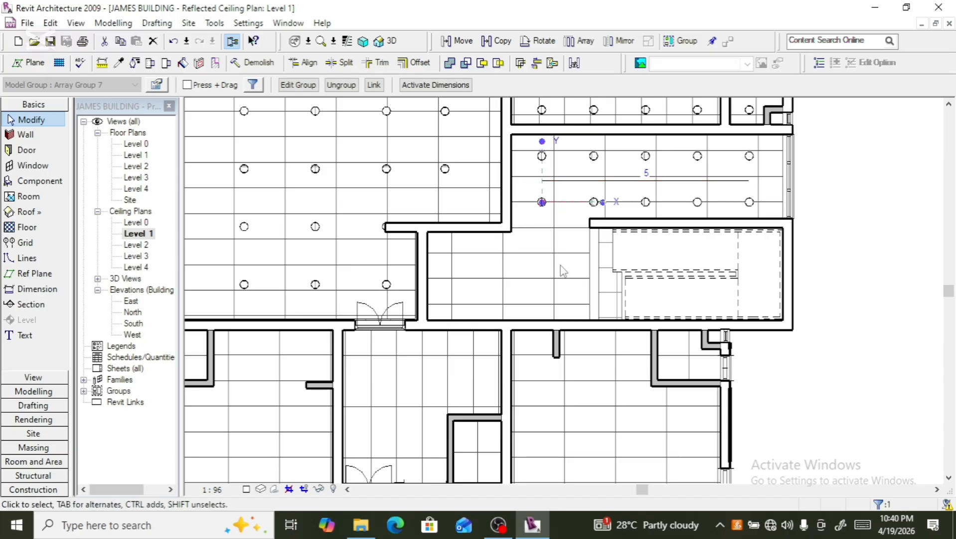
{"action": "left_click", "coordinate": [503, 41]}
{"action": "left_click", "coordinate": [549, 203]}
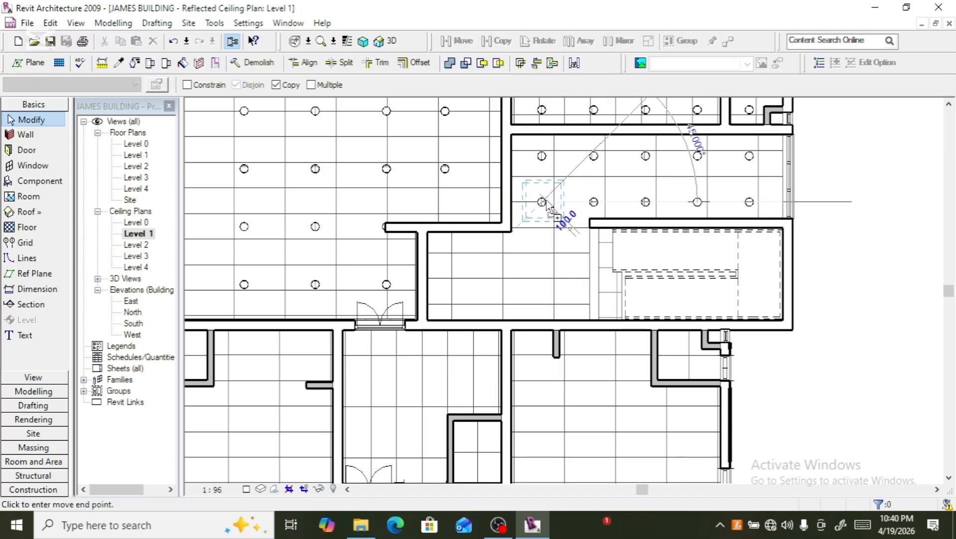
{"action": "left_click", "coordinate": [578, 241]}
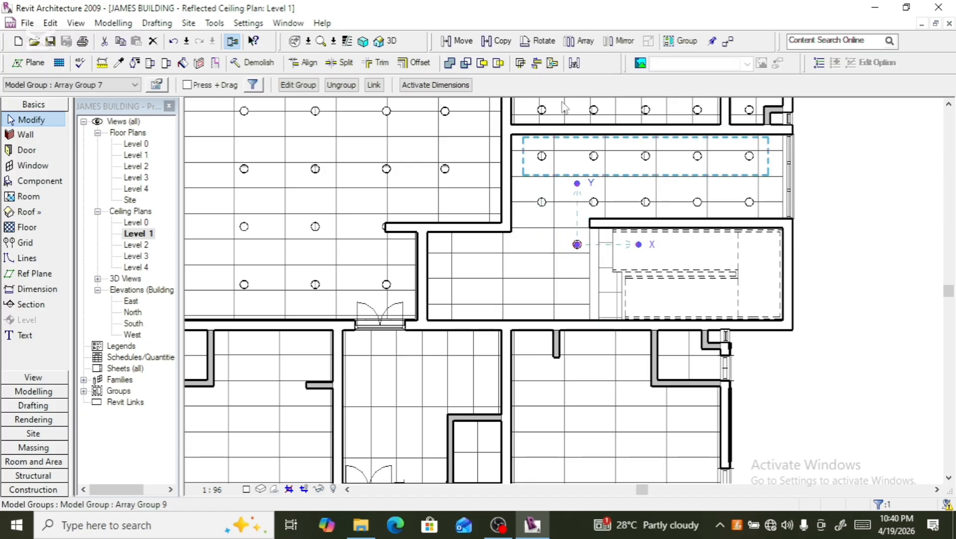
- Array the copied downlight downward into a column of 2
{"action": "left_click", "coordinate": [579, 41]}
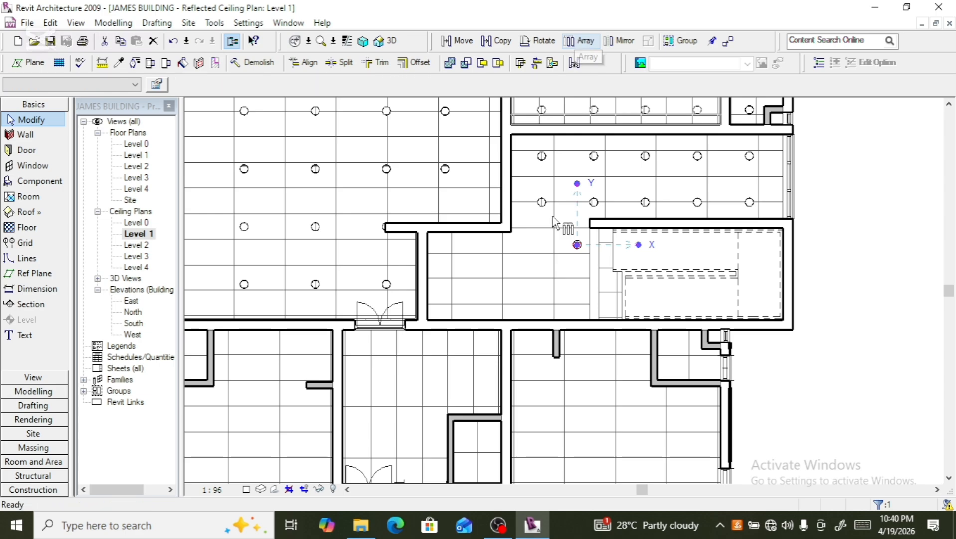
{"action": "left_click", "coordinate": [578, 245]}
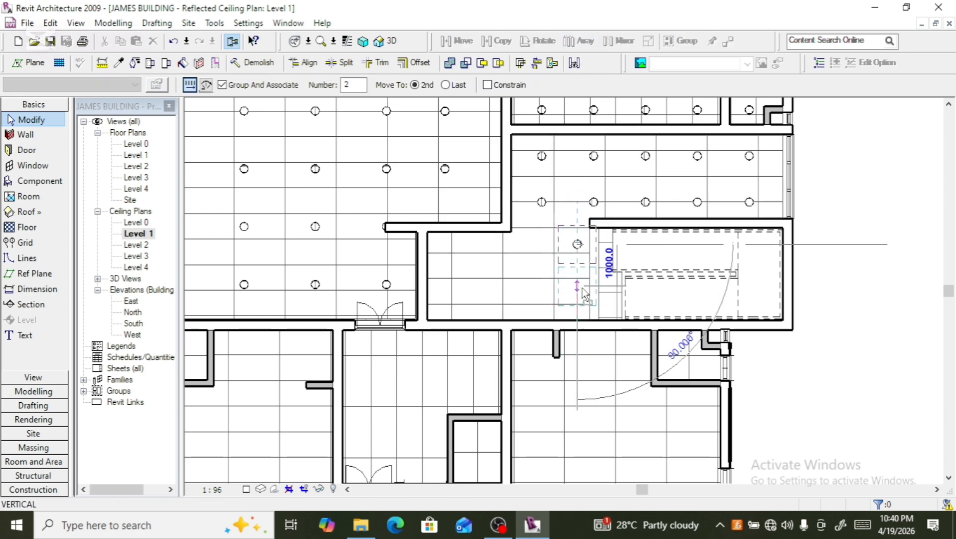
{"action": "left_click", "coordinate": [579, 286]}
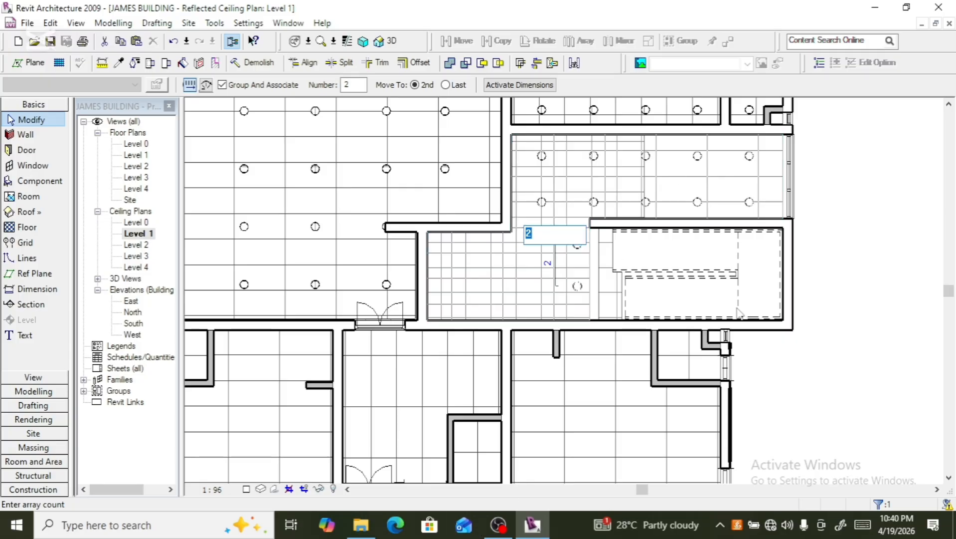
{"action": "key", "text": "Return"}
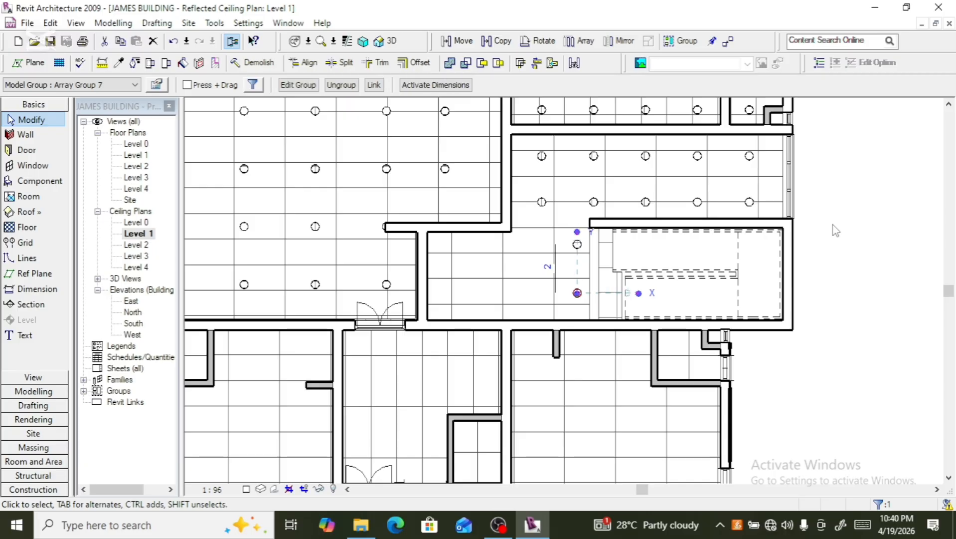
- Array the two-downlight column leftward into 4 columns spaced 1000 apart
{"action": "left_click", "coordinate": [580, 249]}
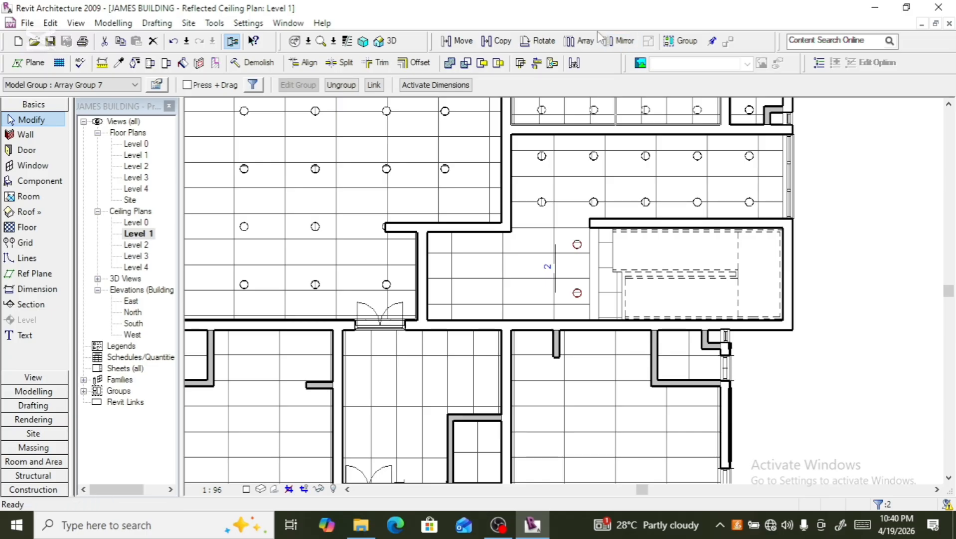
{"action": "left_click", "coordinate": [578, 40]}
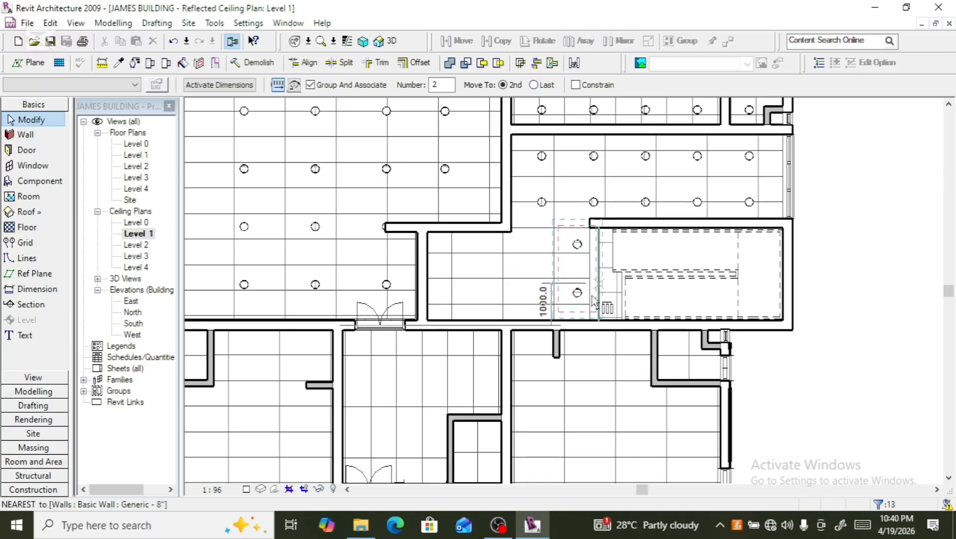
{"action": "left_click", "coordinate": [577, 292]}
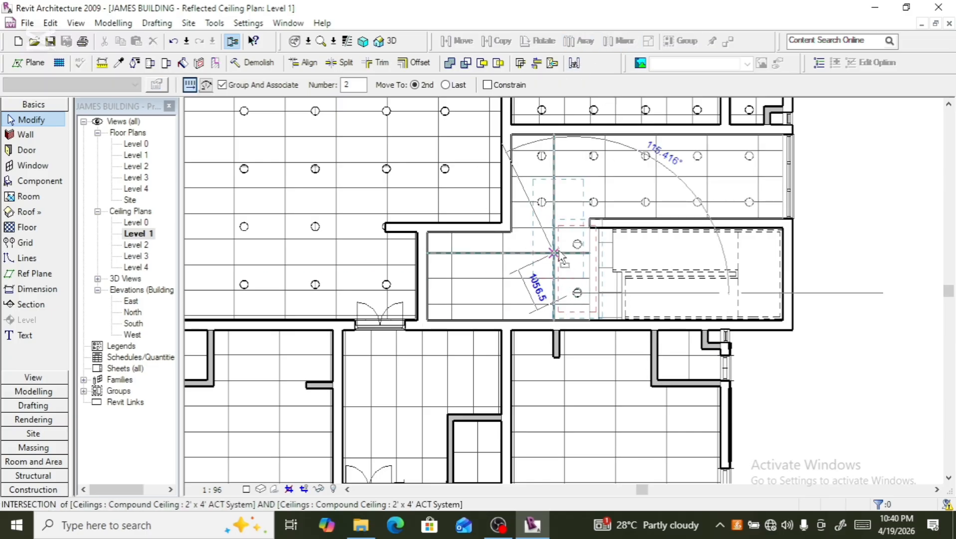
{"action": "left_click", "coordinate": [531, 294]}
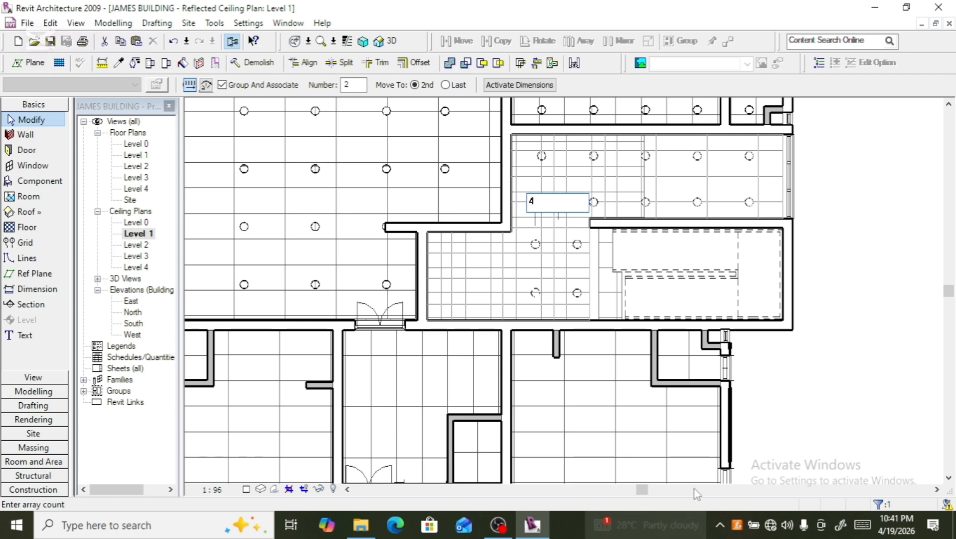
{"action": "key", "text": "Return"}
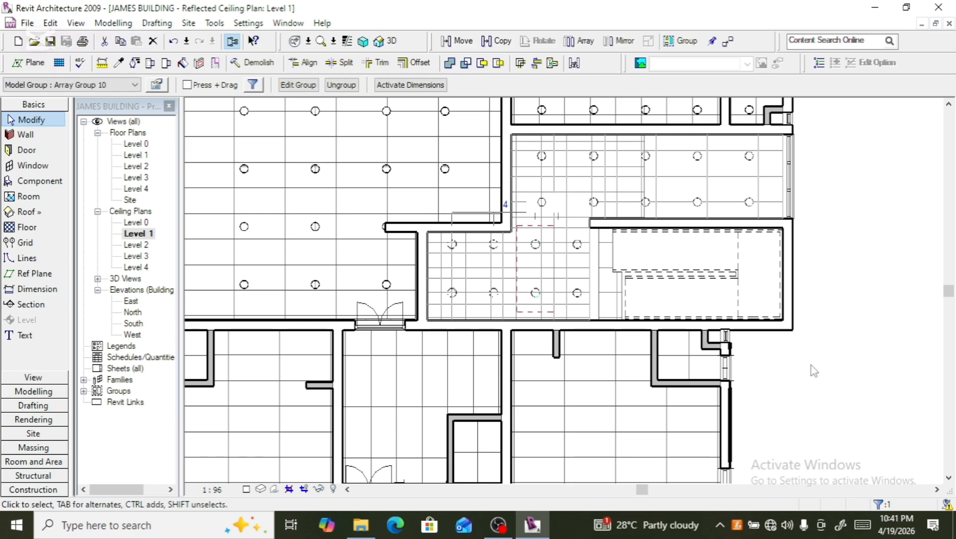
{"action": "left_click", "coordinate": [837, 349]}
- Ungroup the four-column downlight array in the small area
{"action": "scroll", "coordinate": [837, 274], "scroll_direction": "down", "scroll_amount": 5}
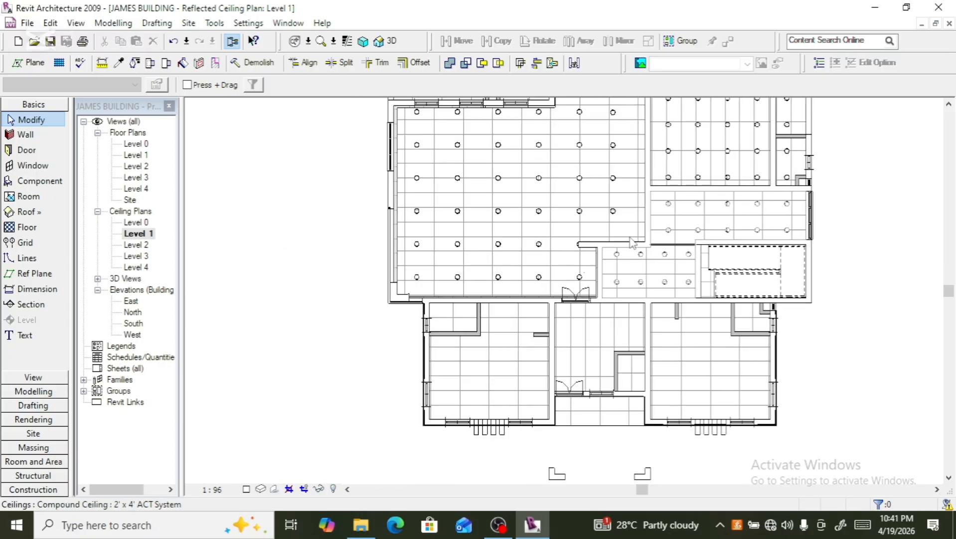
{"action": "scroll", "coordinate": [548, 259], "scroll_direction": "down", "scroll_amount": 1}
{"action": "scroll", "coordinate": [672, 323], "scroll_direction": "up", "scroll_amount": 2}
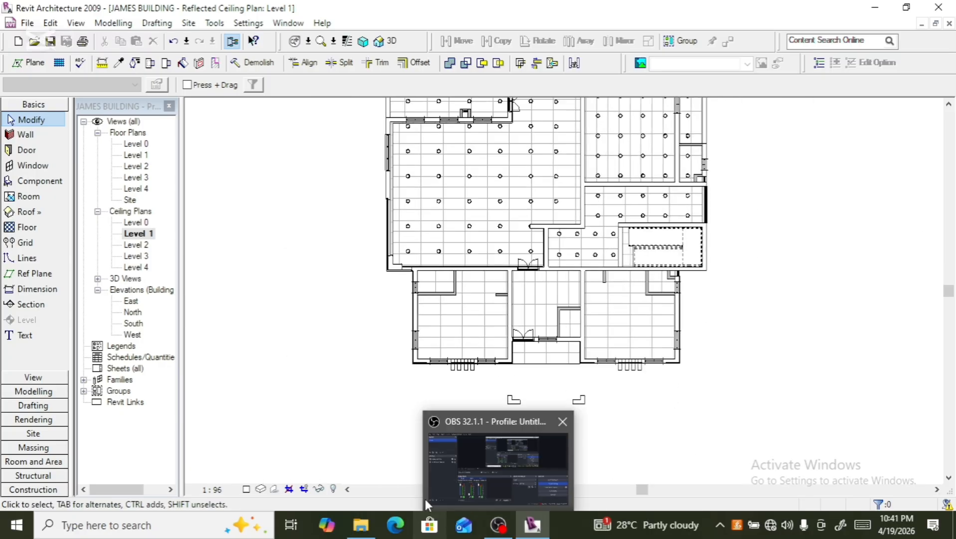
{"action": "mouse_move", "coordinate": [449, 474]}
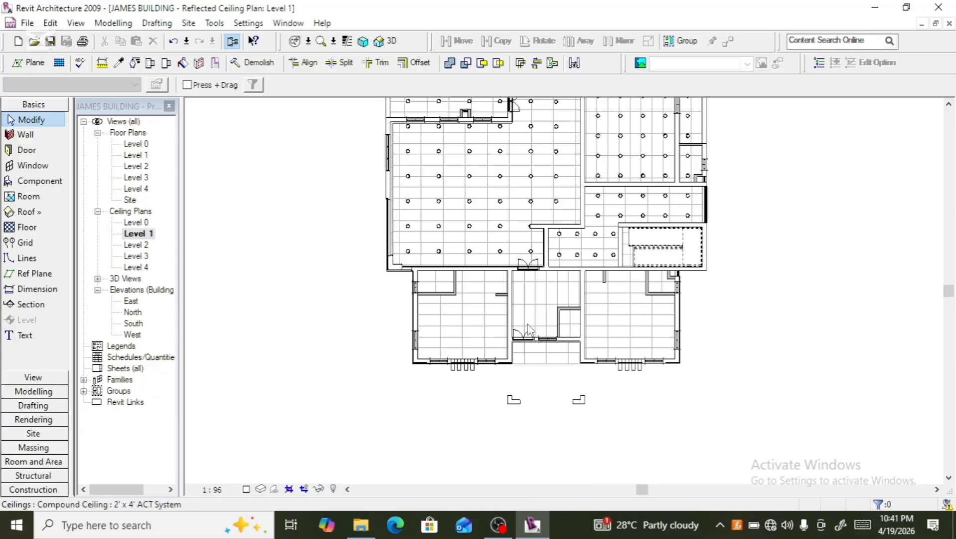
{"action": "scroll", "coordinate": [548, 258], "scroll_direction": "up", "scroll_amount": 2}
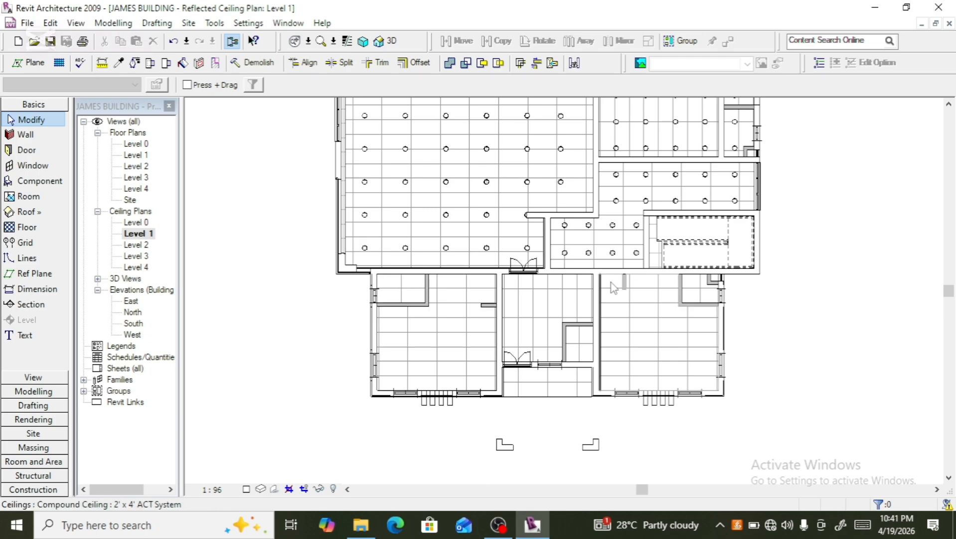
{"action": "scroll", "coordinate": [613, 287], "scroll_direction": "up", "scroll_amount": 2}
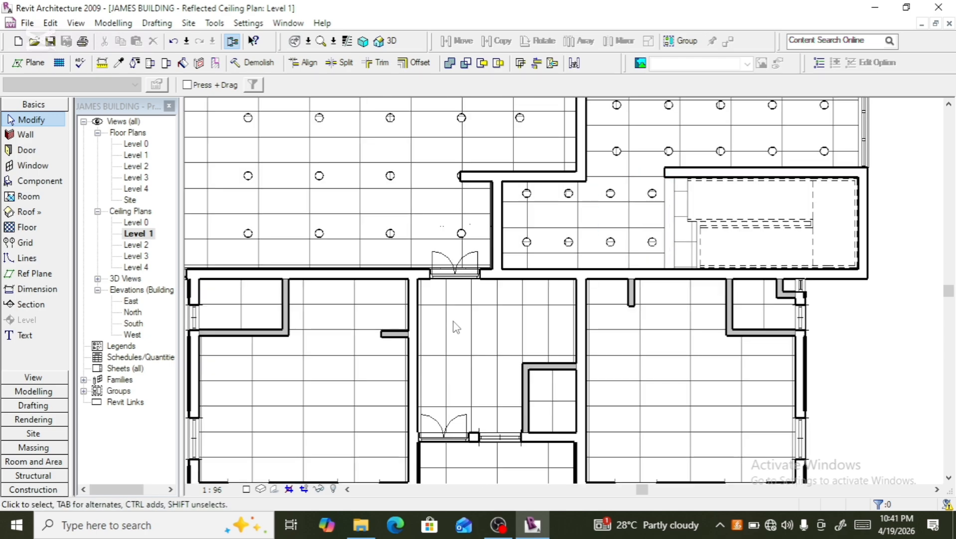
{"action": "left_click", "coordinate": [527, 243]}
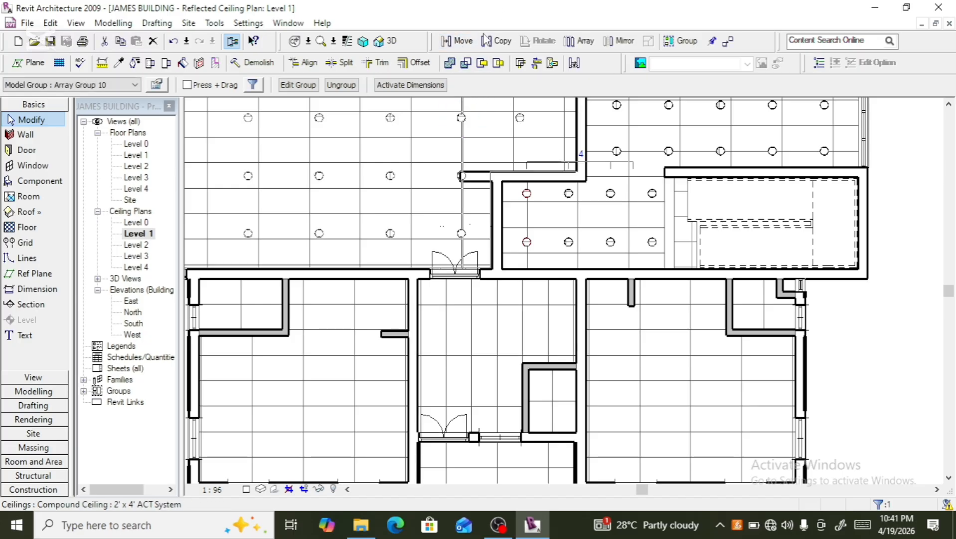
{"action": "left_click", "coordinate": [341, 84]}
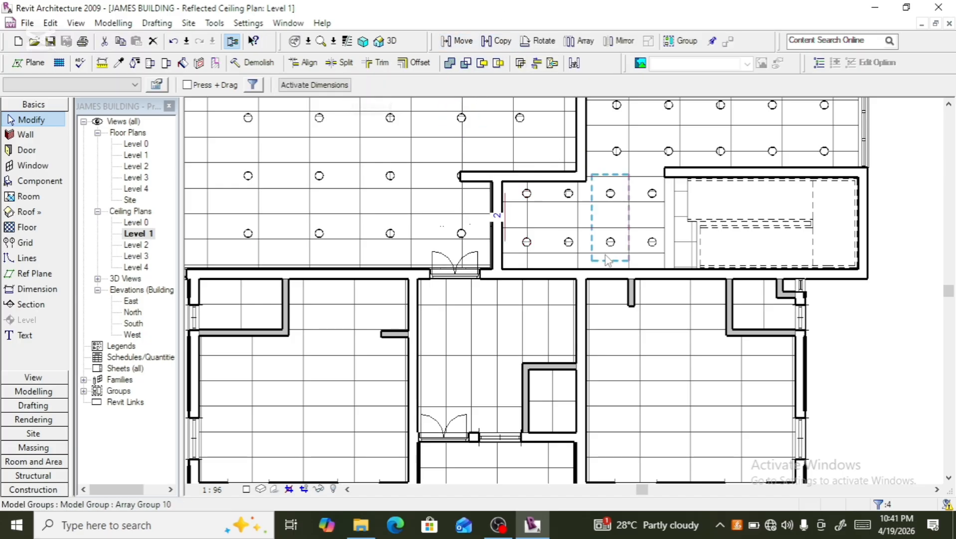
- Copy the area's bottom-left downlight into the small room below and nudge it downward
{"action": "left_click", "coordinate": [534, 250]}
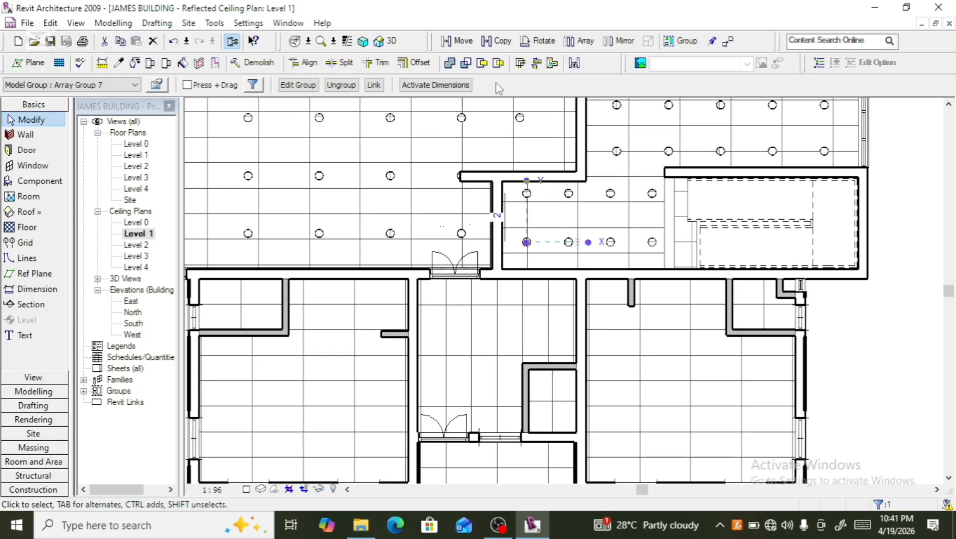
{"action": "left_click", "coordinate": [496, 41]}
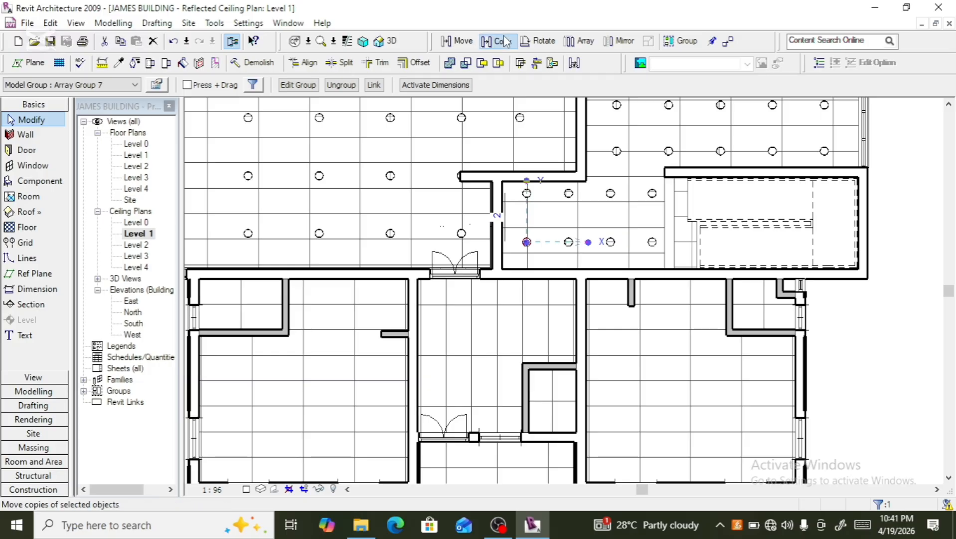
{"action": "left_click", "coordinate": [527, 242]}
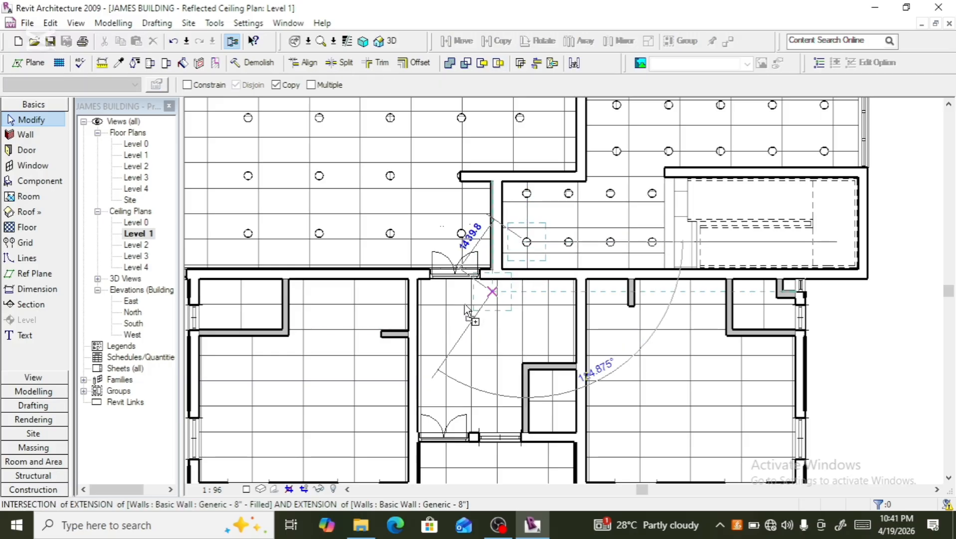
{"action": "left_click", "coordinate": [382, 293]}
{"action": "scroll", "coordinate": [452, 353], "scroll_direction": "down", "scroll_amount": 1}
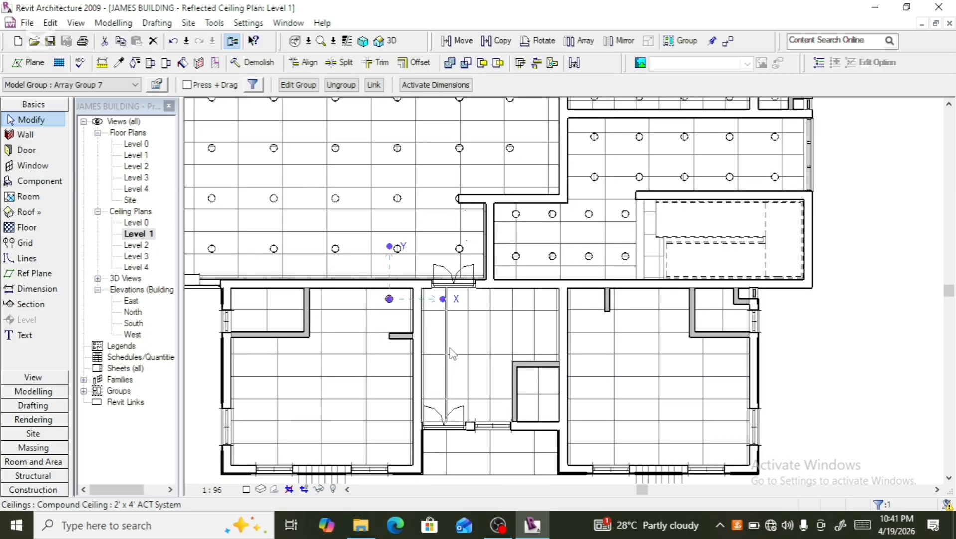
{"action": "scroll", "coordinate": [452, 353], "scroll_direction": "down", "scroll_amount": 4}
{"action": "scroll", "coordinate": [388, 259], "scroll_direction": "up", "scroll_amount": 2}
{"action": "scroll", "coordinate": [333, 388], "scroll_direction": "up", "scroll_amount": 1}
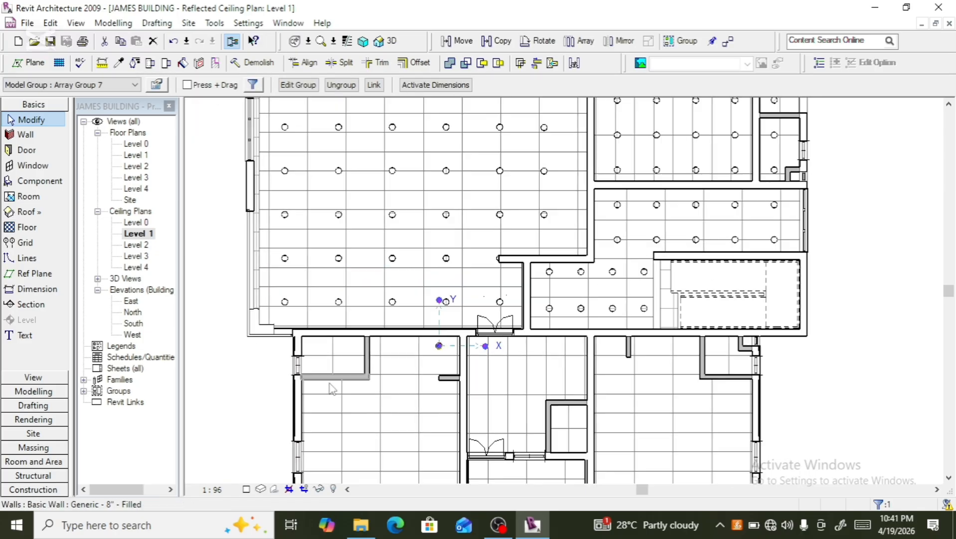
{"action": "scroll", "coordinate": [332, 389], "scroll_direction": "up", "scroll_amount": 1}
{"action": "key", "text": "Down"}
{"action": "key", "text": "Down"}
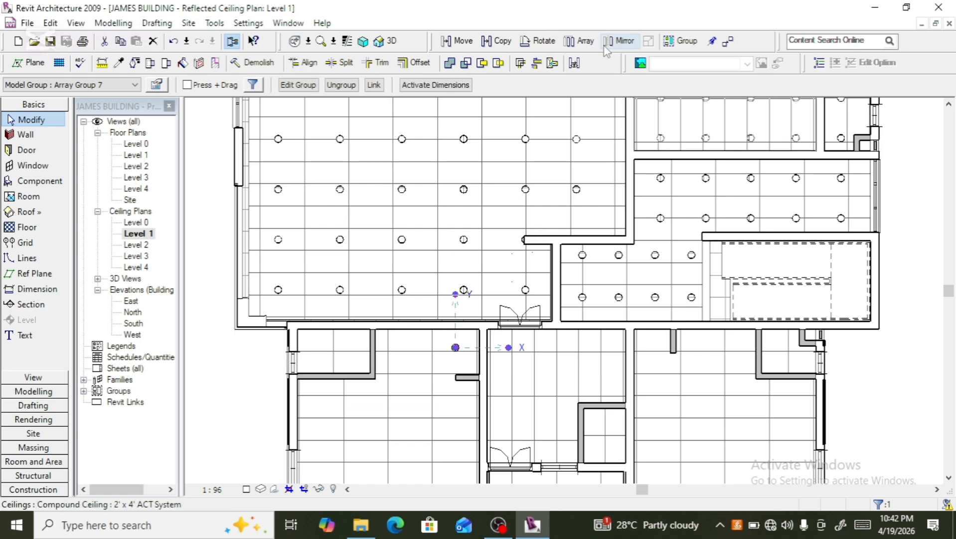
- Array the copied downlight leftward into 2 at 1200 spacing
{"action": "left_click", "coordinate": [579, 40]}
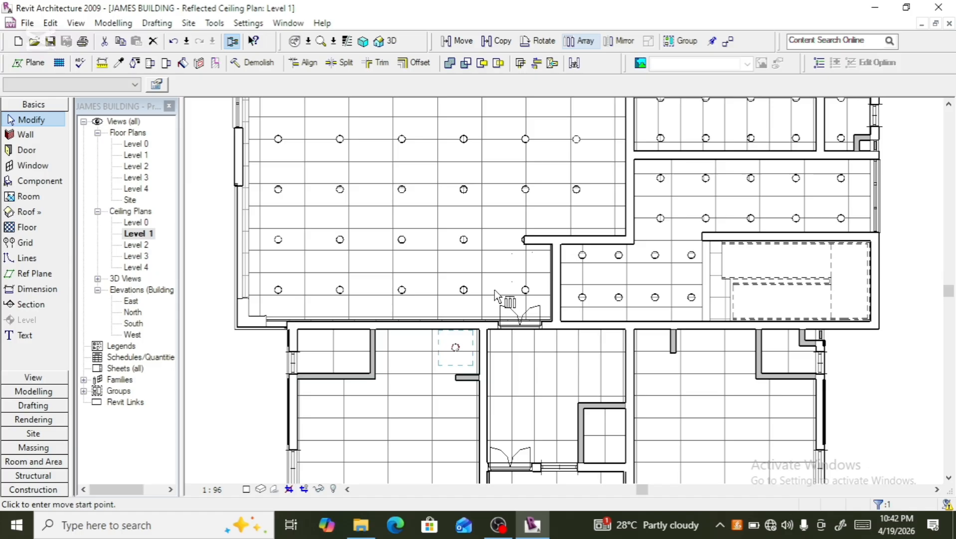
{"action": "left_click", "coordinate": [456, 350]}
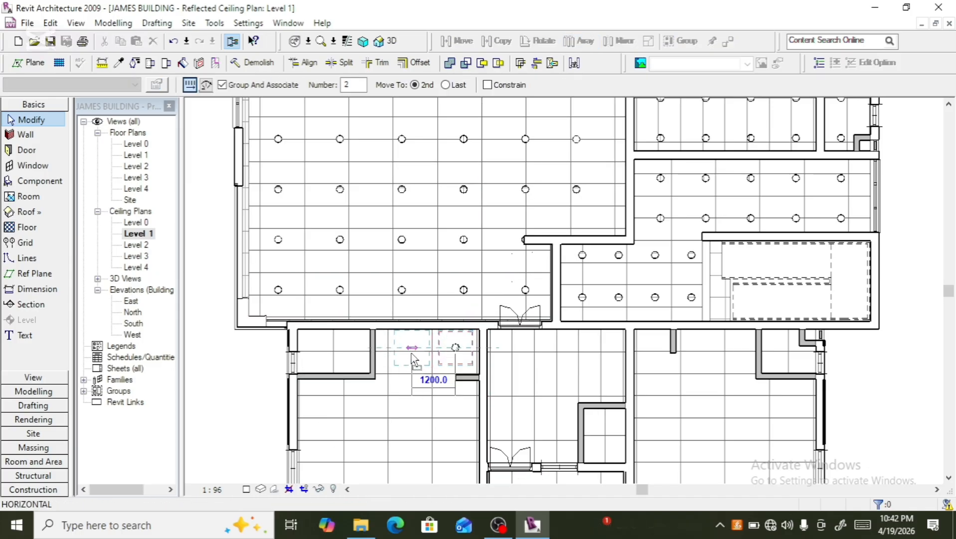
{"action": "left_click", "coordinate": [412, 357]}
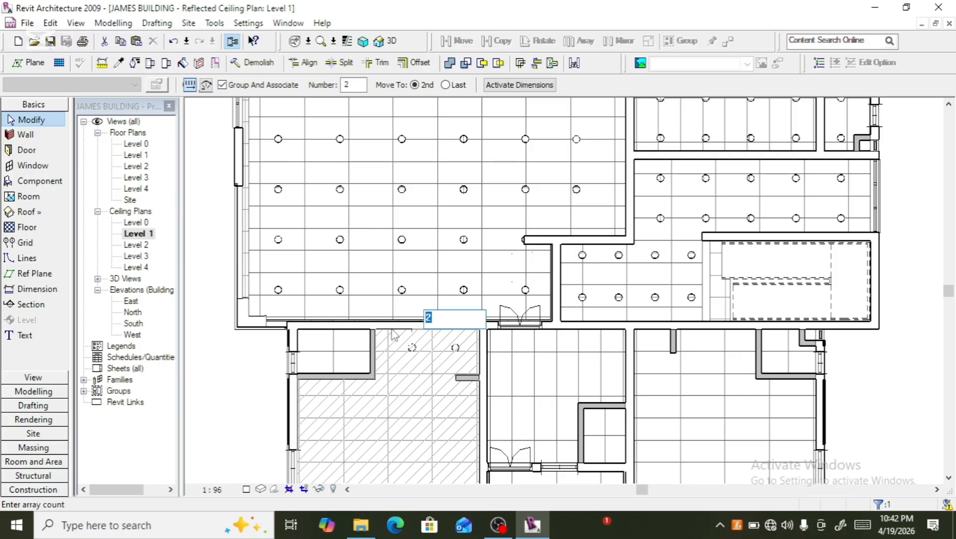
{"action": "key", "text": "Return"}
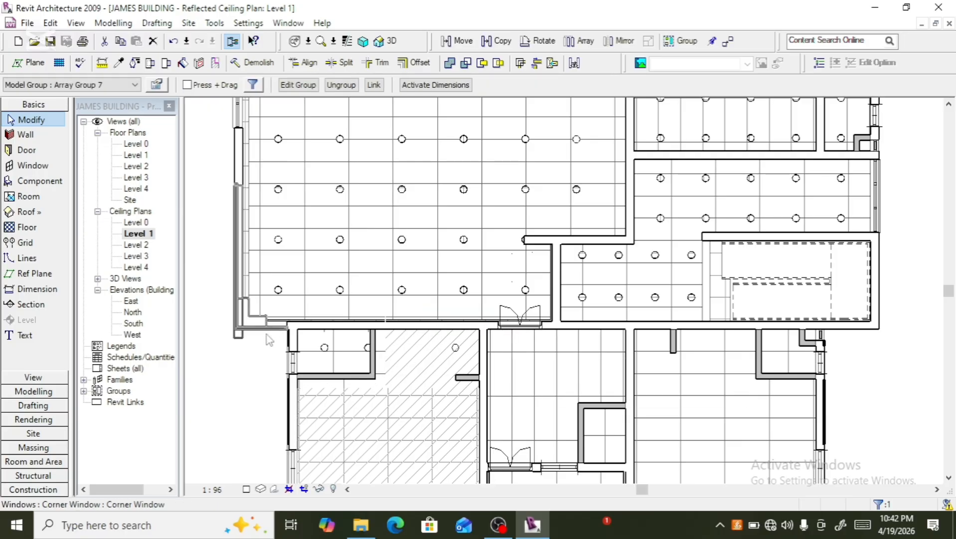
- Select the row of four downlights in that room and nudge it downward
{"action": "left_click", "coordinate": [405, 332]}
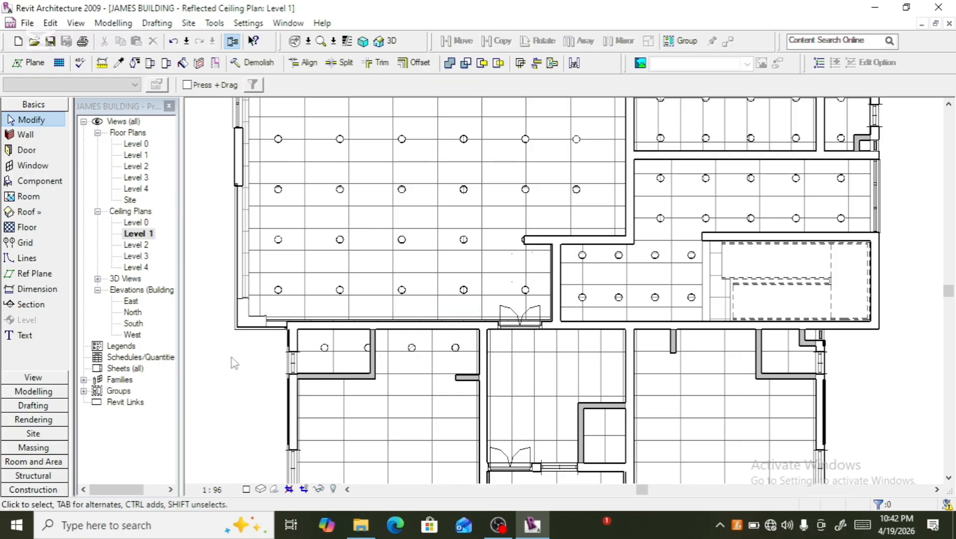
{"action": "left_click", "coordinate": [409, 352]}
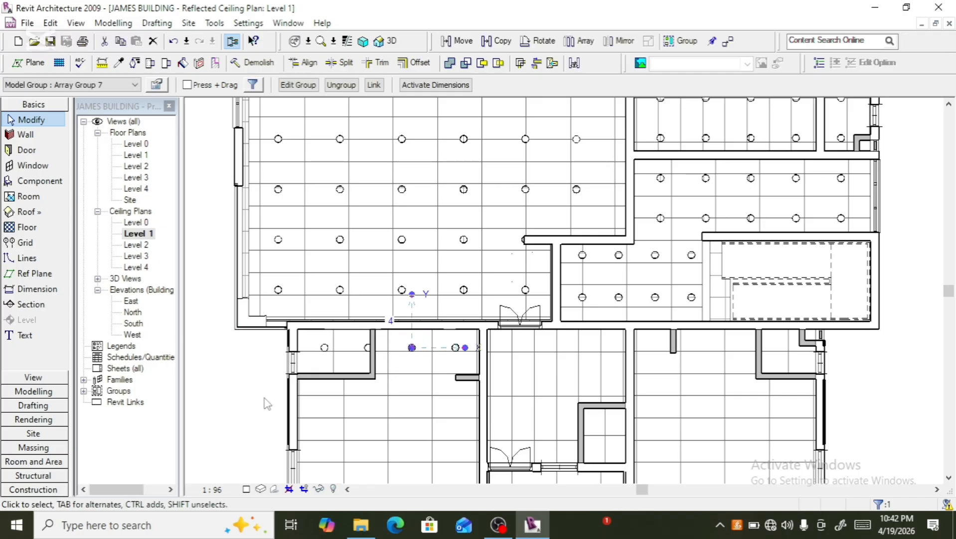
{"action": "scroll", "coordinate": [273, 369], "scroll_direction": "down", "scroll_amount": 1}
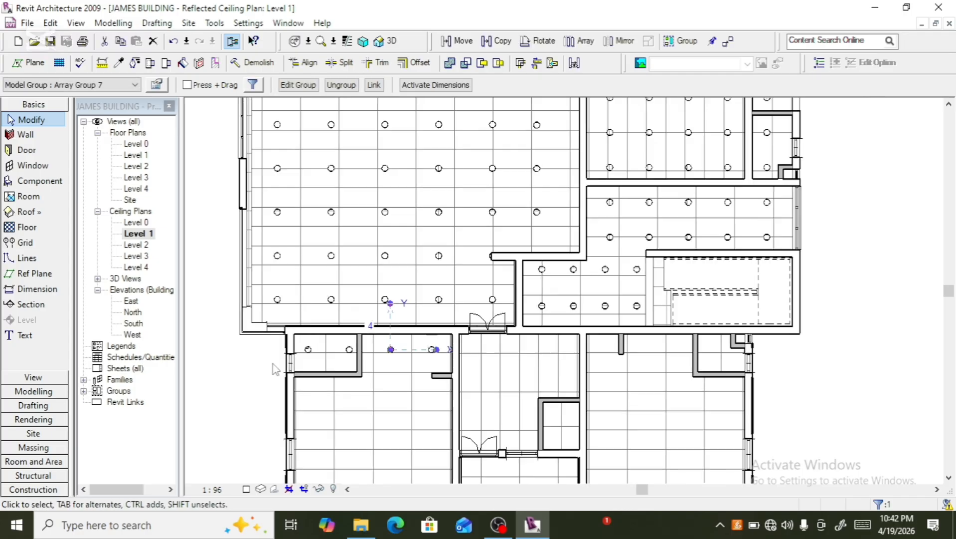
{"action": "scroll", "coordinate": [273, 369], "scroll_direction": "down", "scroll_amount": 4}
{"action": "scroll", "coordinate": [322, 442], "scroll_direction": "up", "scroll_amount": 5}
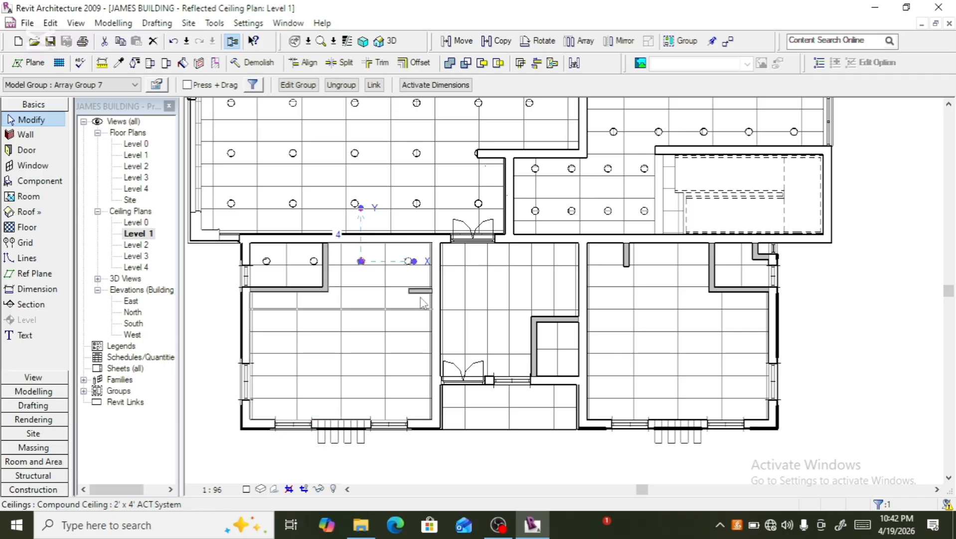
{"action": "scroll", "coordinate": [411, 273], "scroll_direction": "up", "scroll_amount": 2}
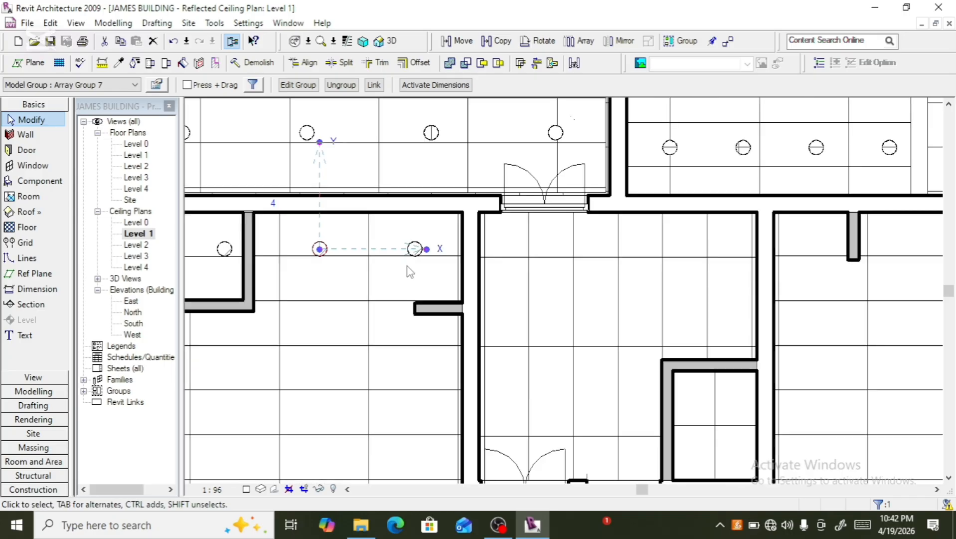
{"action": "left_click", "coordinate": [412, 261], "text": "ctrl"}
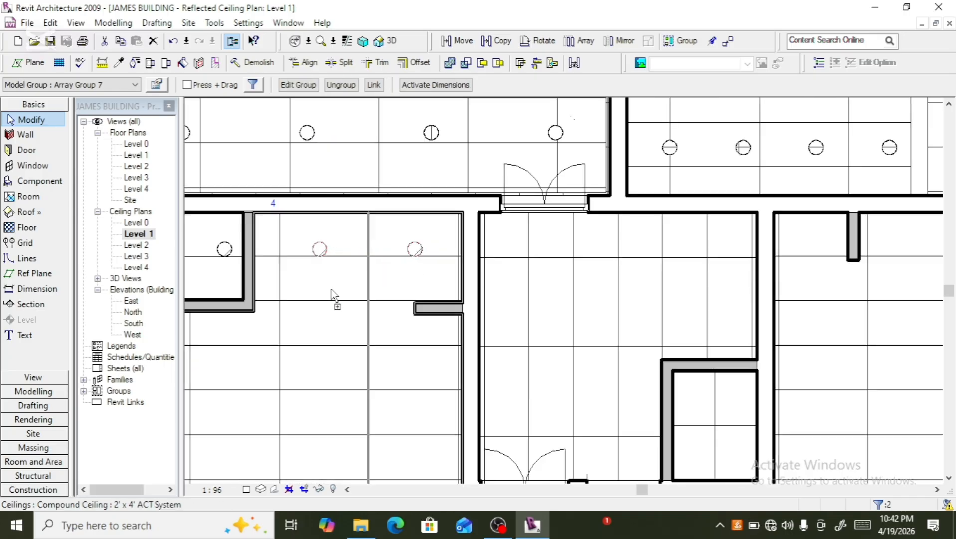
{"action": "left_click", "coordinate": [225, 264], "text": "ctrl"}
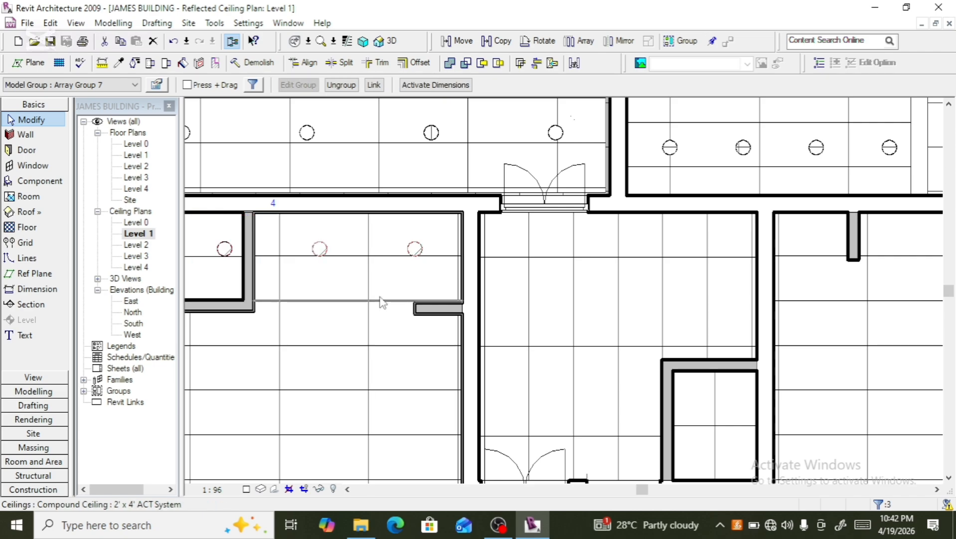
{"action": "scroll", "coordinate": [278, 298], "scroll_direction": "down", "scroll_amount": 2}
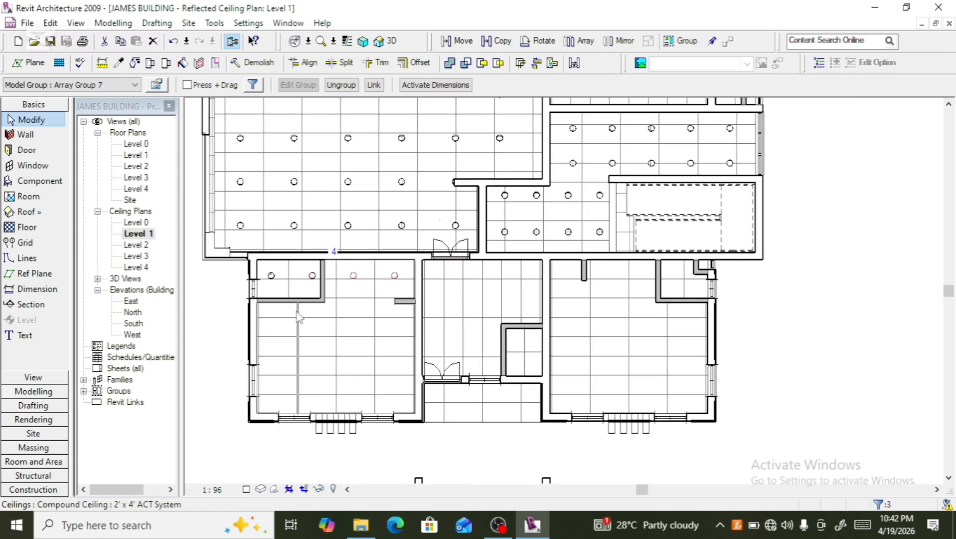
{"action": "left_click", "coordinate": [273, 288], "text": "ctrl"}
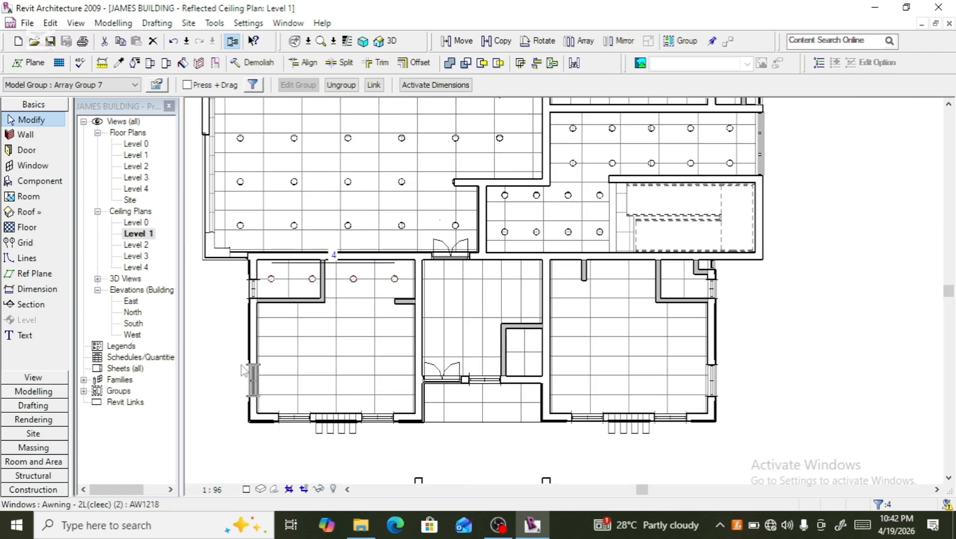
{"action": "key", "text": "Down"}
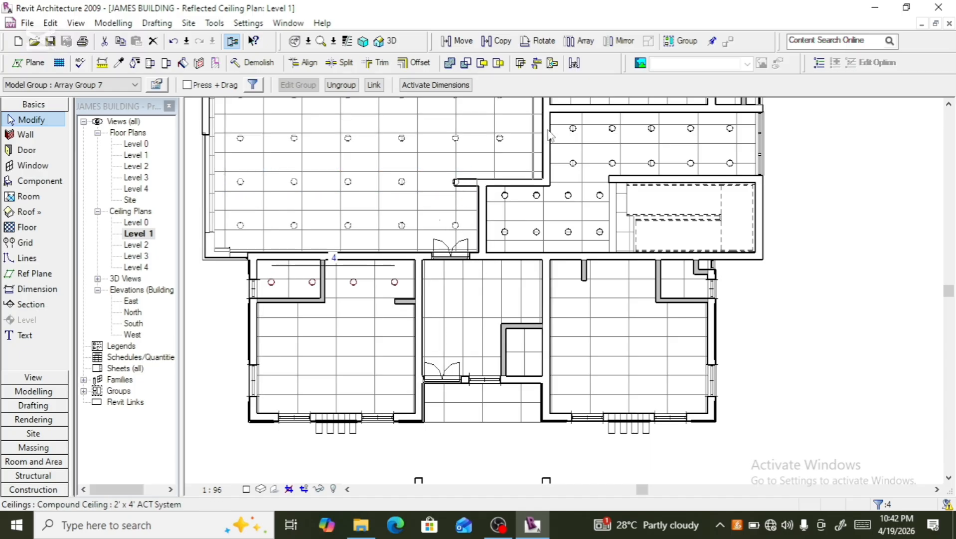
{"action": "left_click", "coordinate": [580, 40]}
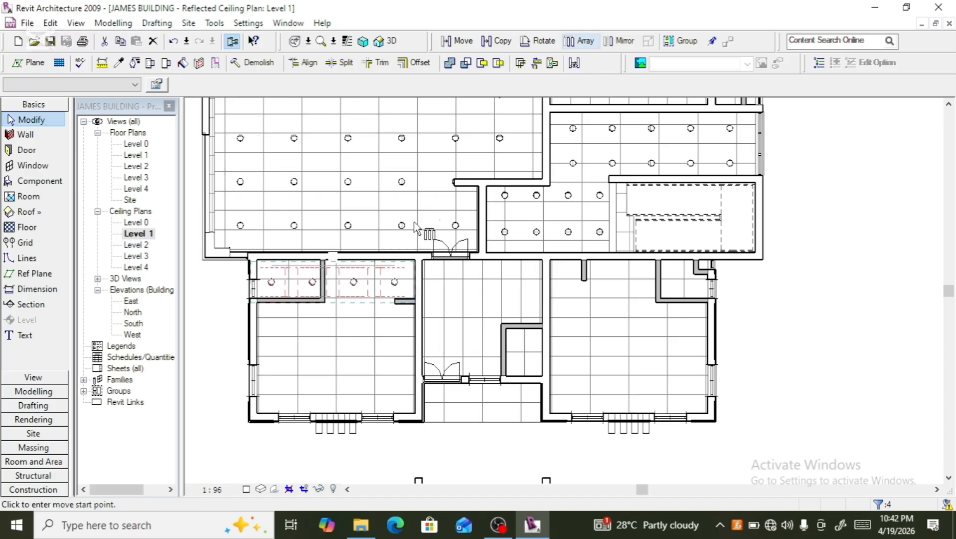
{"action": "left_click", "coordinate": [389, 283]}
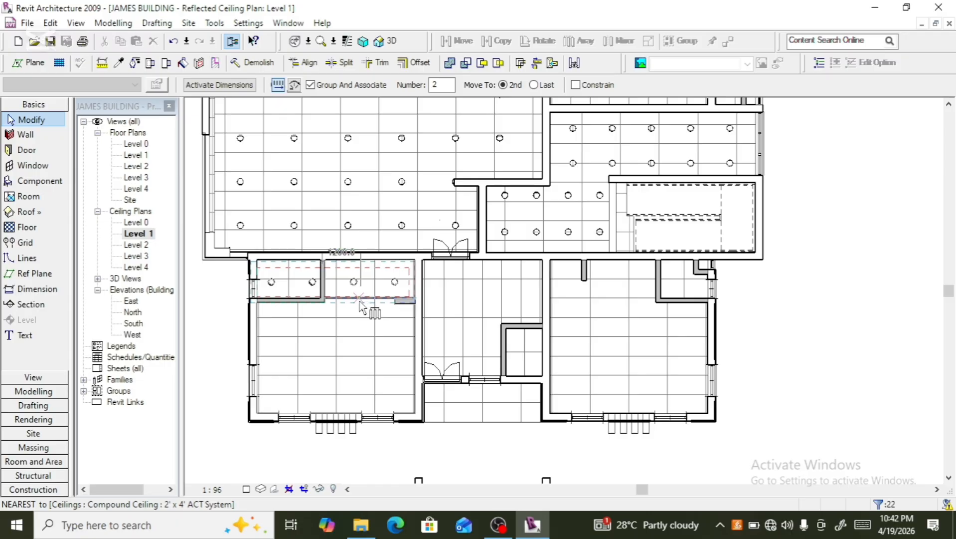
{"action": "left_click", "coordinate": [359, 299]}
{"action": "left_click", "coordinate": [357, 333]}
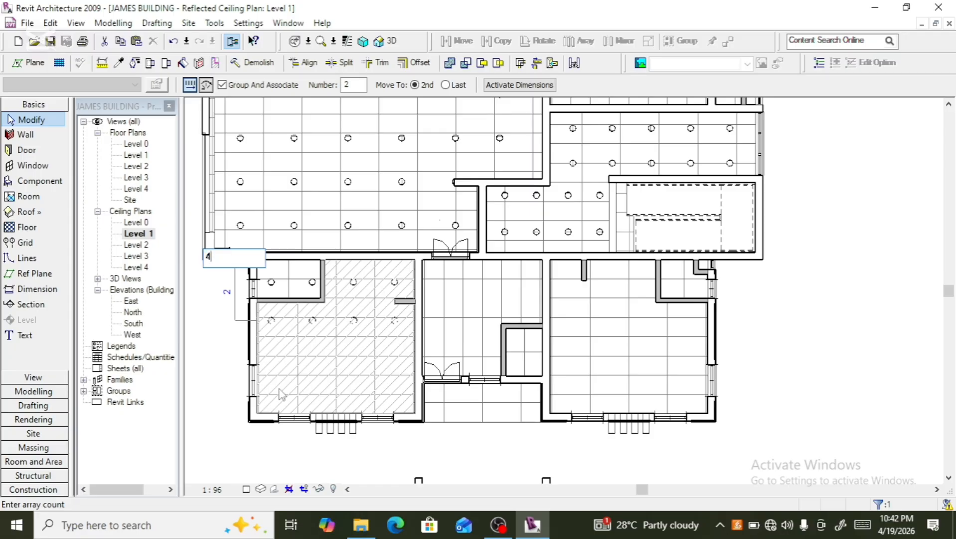
{"action": "key", "text": "Return"}
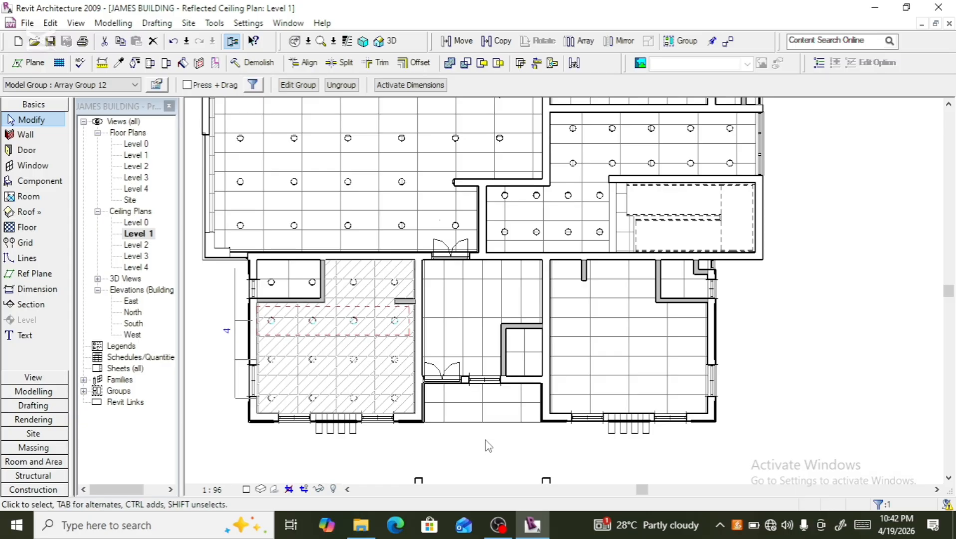
{"action": "key", "text": "Escape"}
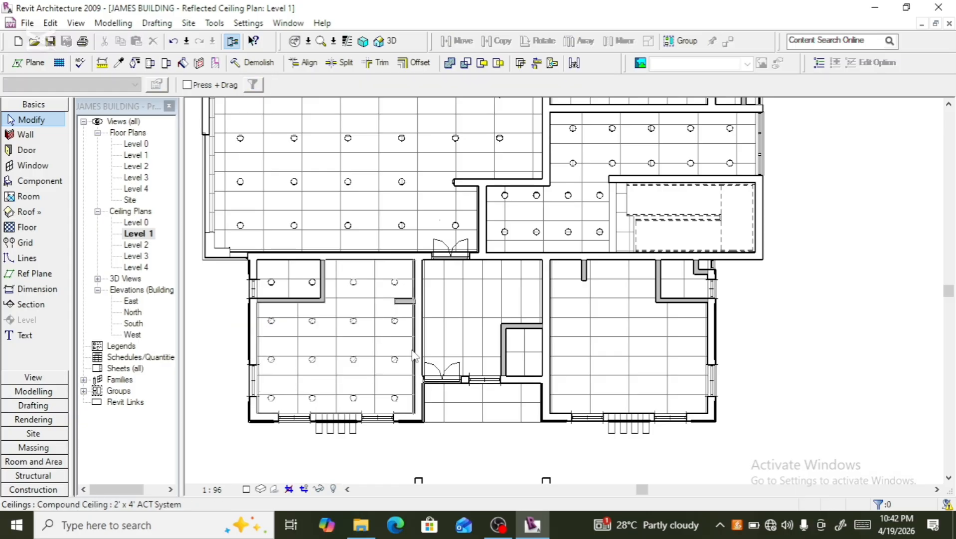
- Ungroup the four-row downlight array in the room below
{"action": "left_click", "coordinate": [397, 287]}
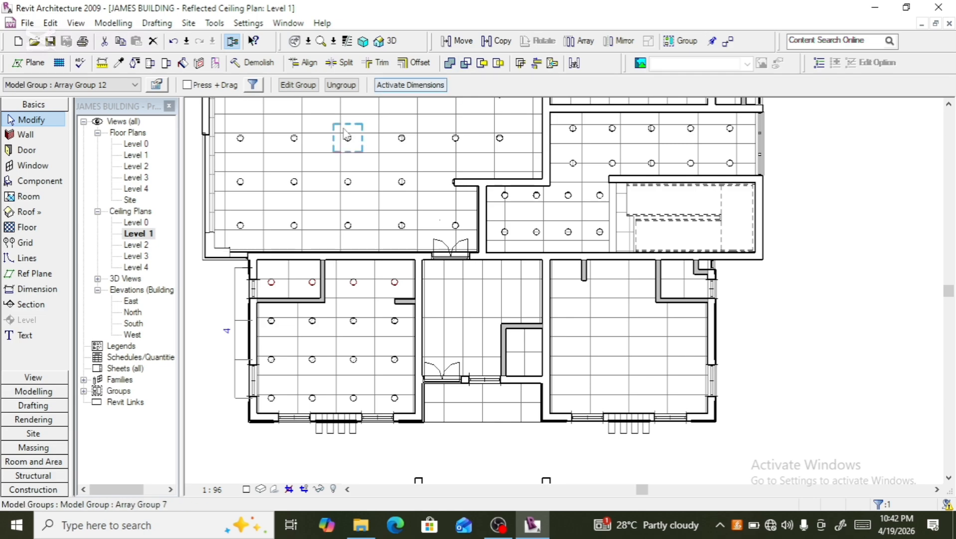
{"action": "left_click", "coordinate": [341, 85]}
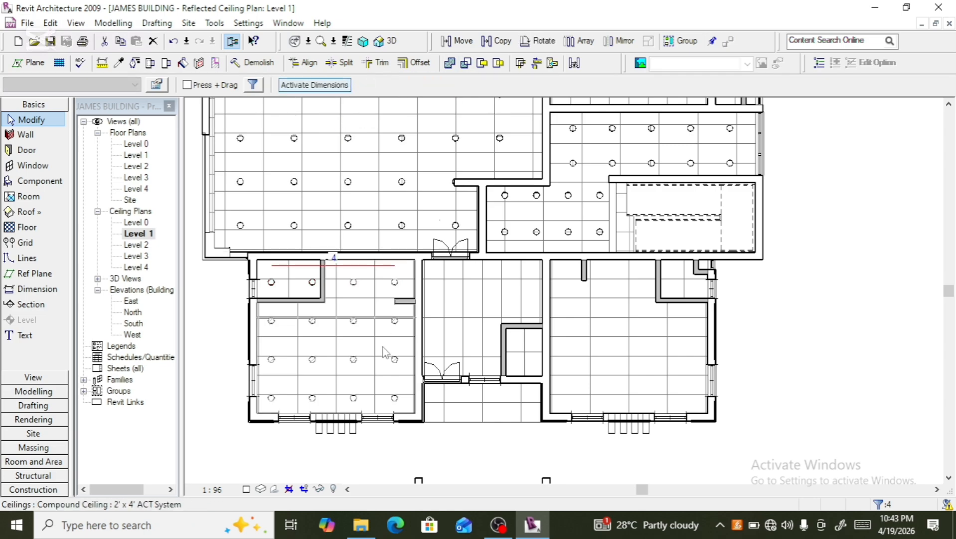
- Copy the room's top-right downlight into the adjacent corridor room to the right
{"action": "left_click", "coordinate": [398, 285]}
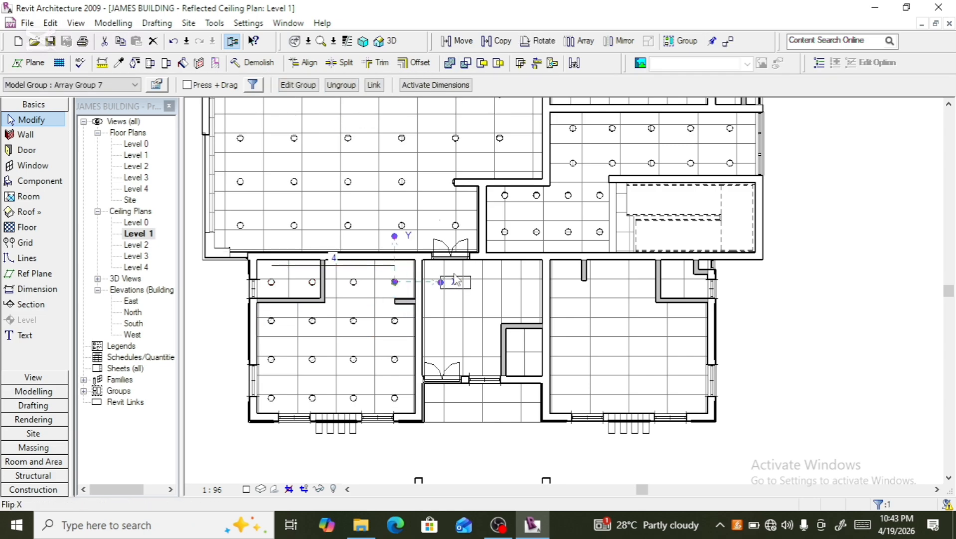
{"action": "left_click", "coordinate": [397, 330]}
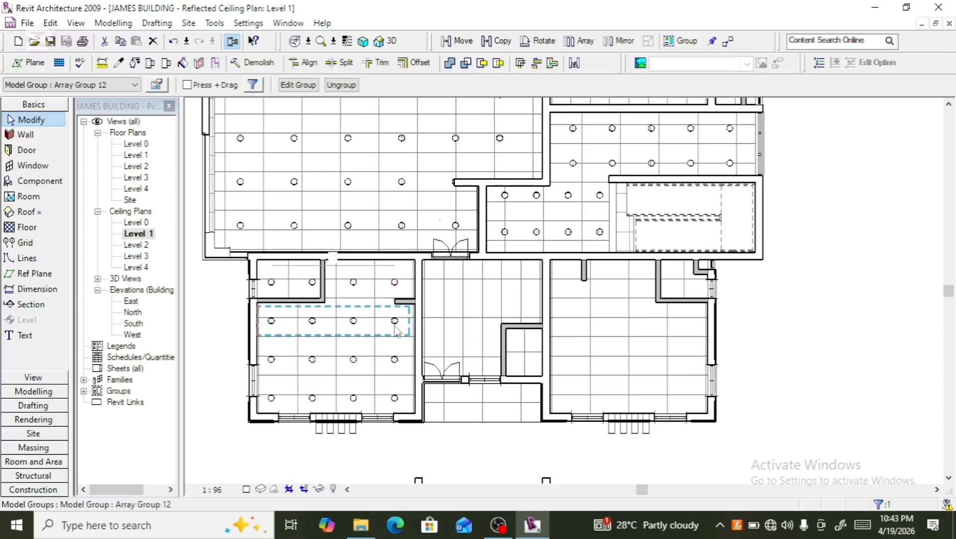
{"action": "left_click", "coordinate": [406, 284]}
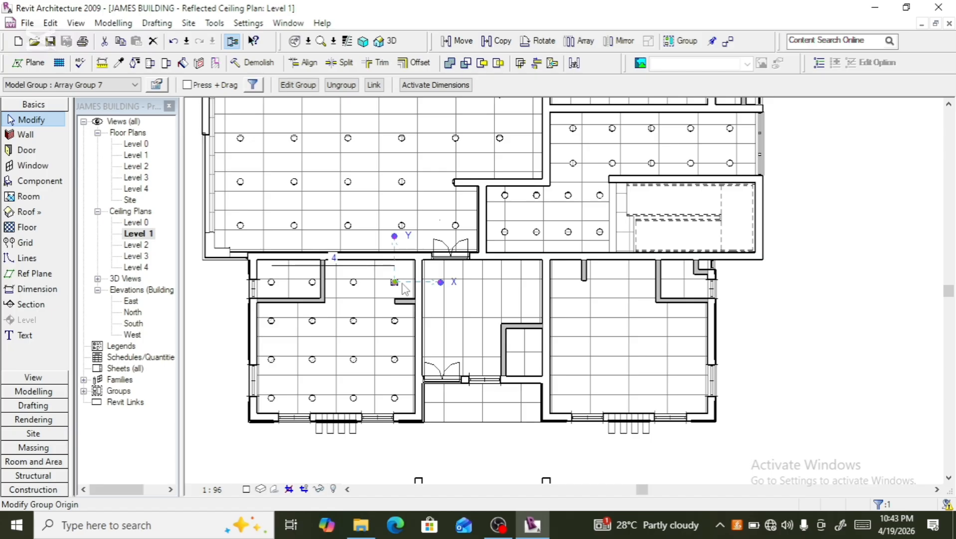
{"action": "left_click", "coordinate": [500, 44]}
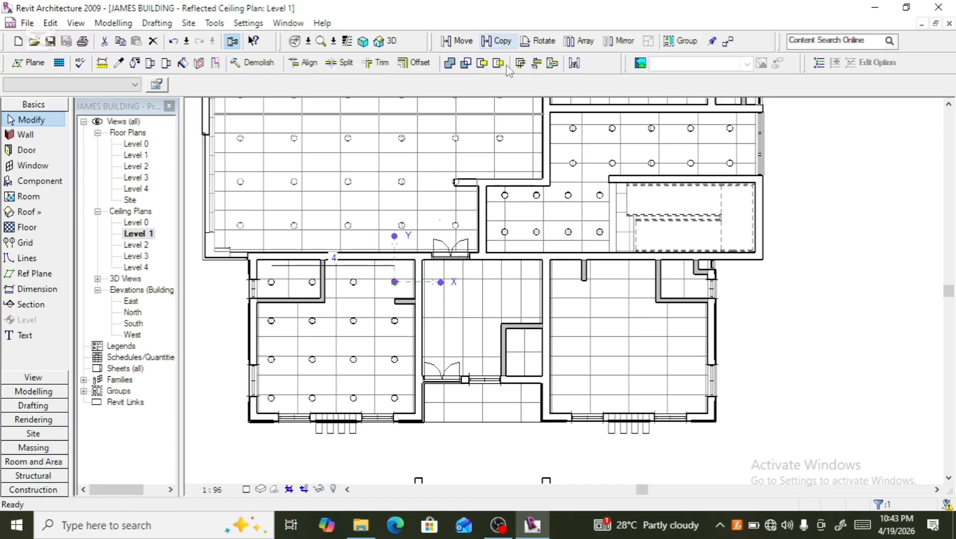
{"action": "left_click", "coordinate": [394, 282]}
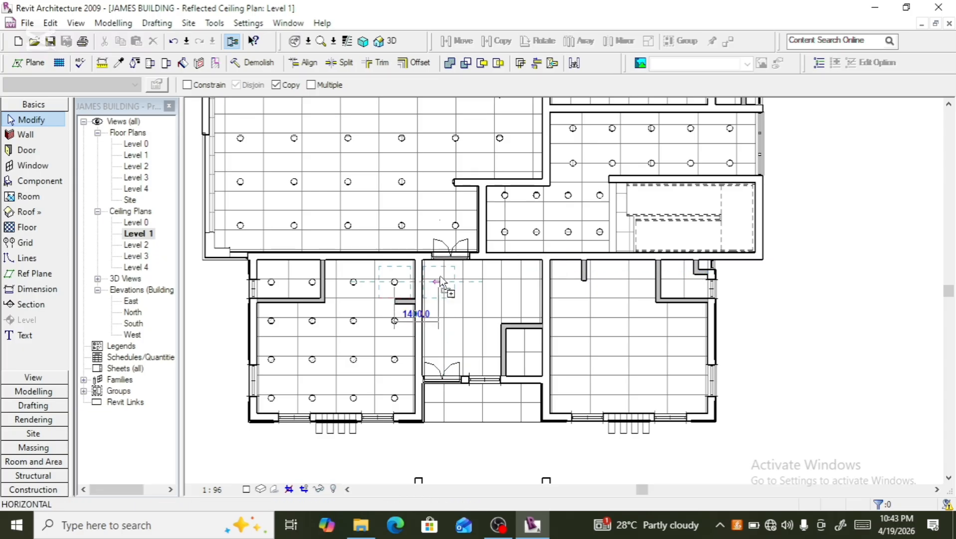
{"action": "left_click", "coordinate": [439, 281]}
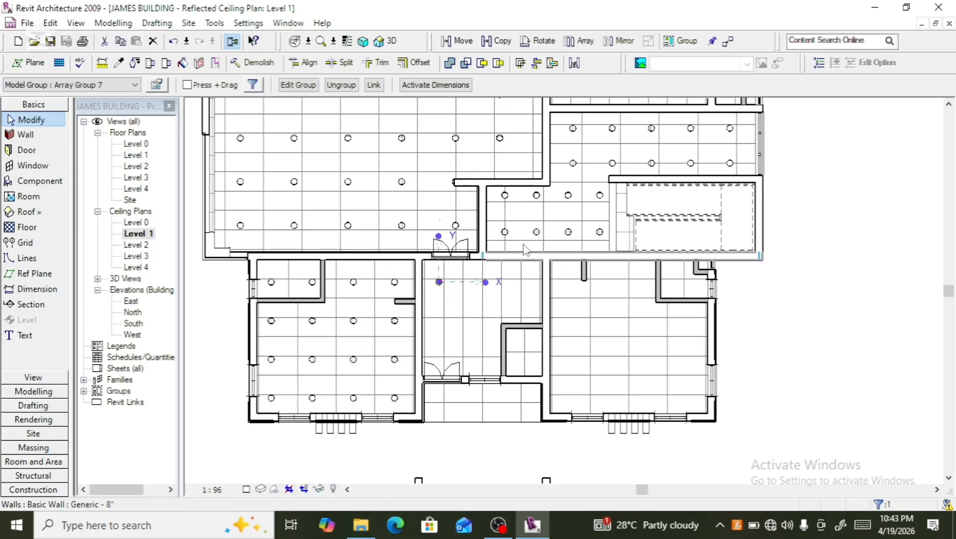
- Array the copied downlight rightward into 3 across the corridor room
{"action": "left_click", "coordinate": [578, 41]}
{"action": "left_click", "coordinate": [438, 282]}
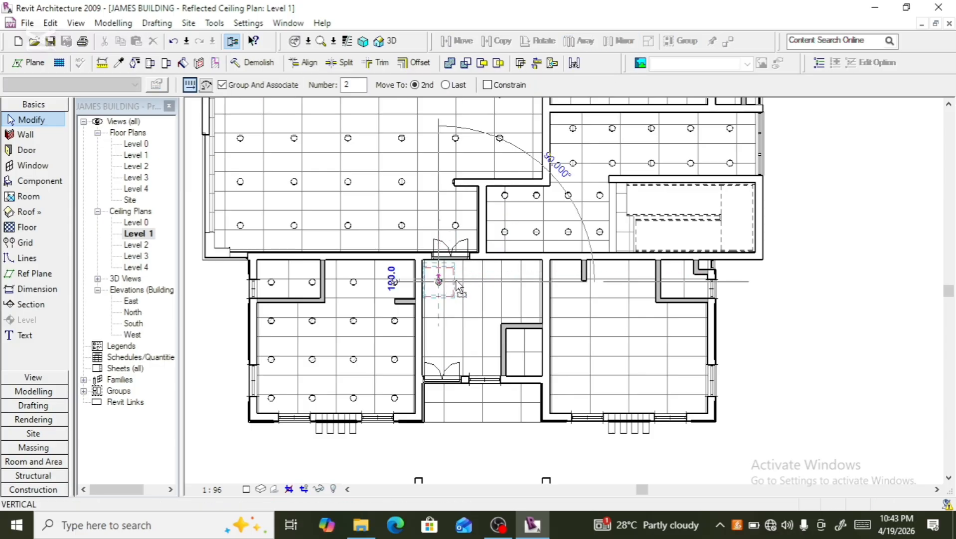
{"action": "left_click", "coordinate": [477, 279]}
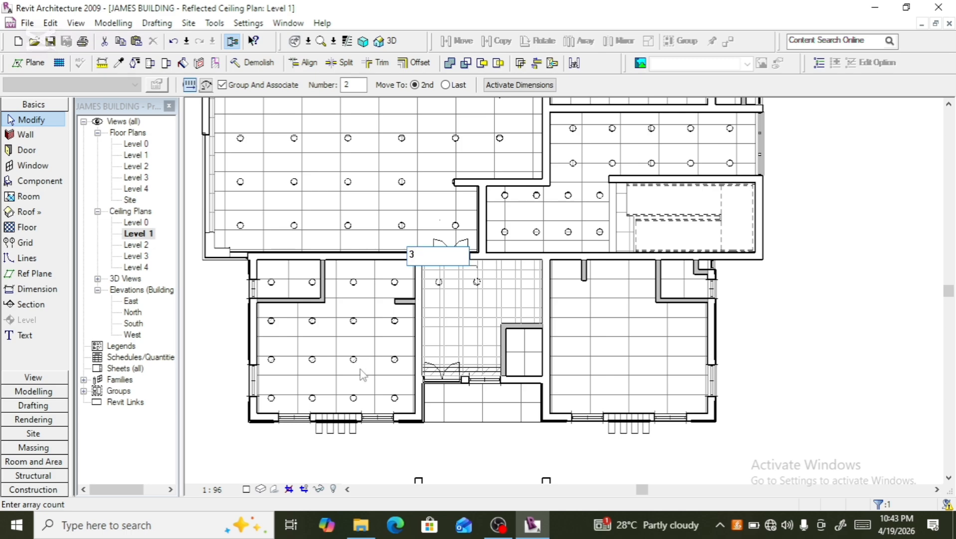
{"action": "key", "text": "Return"}
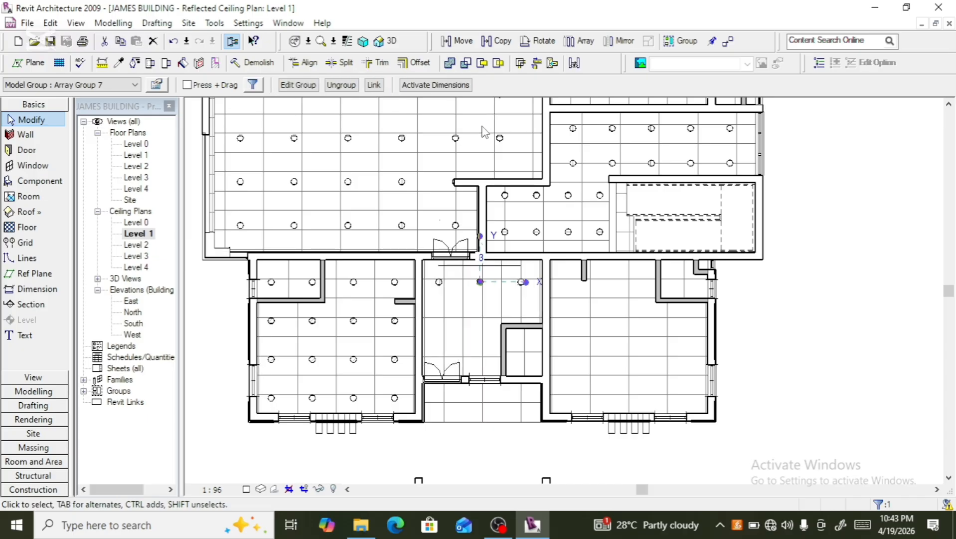
- Select the corridor room's three downlights and array them downward about 600 apart
{"action": "scroll", "coordinate": [456, 302], "scroll_direction": "up", "scroll_amount": 2}
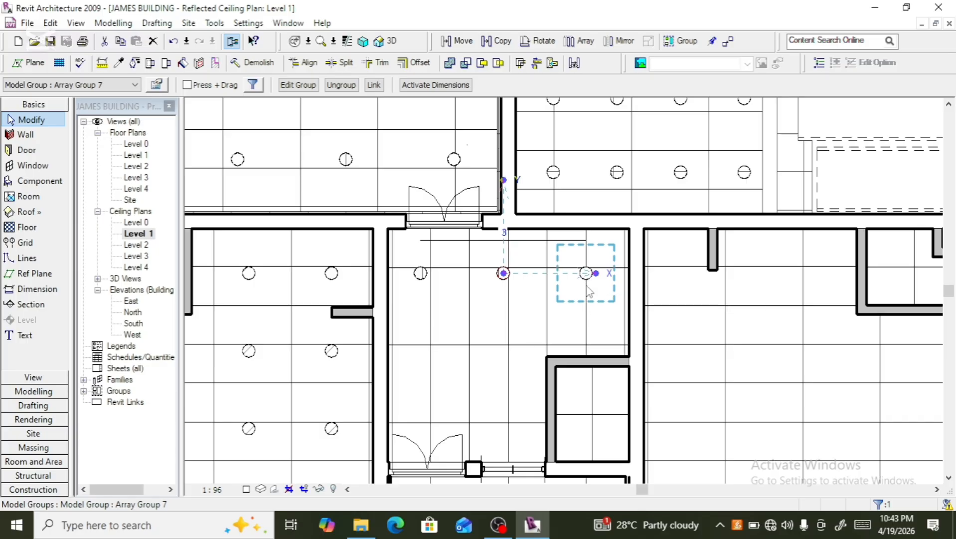
{"action": "left_click", "coordinate": [588, 288], "text": "ctrl"}
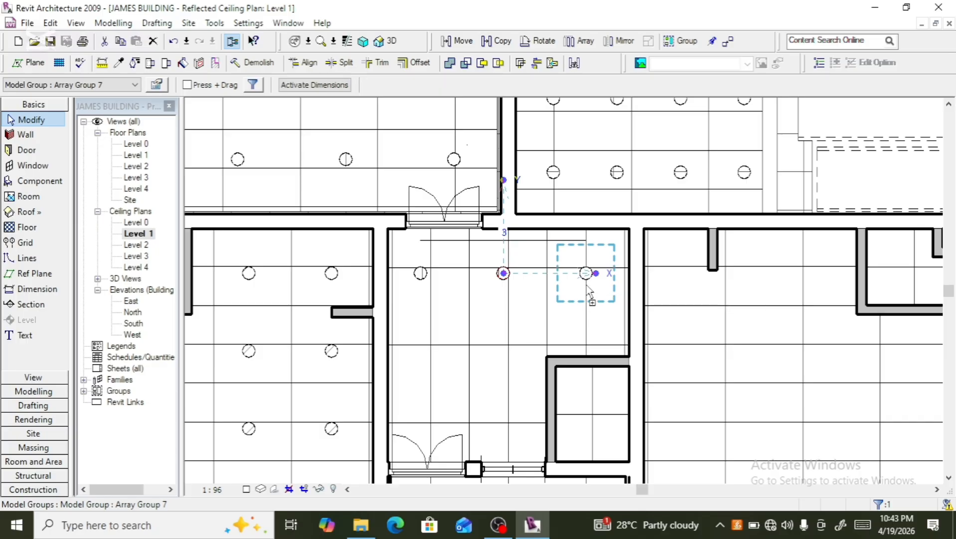
{"action": "left_click", "coordinate": [420, 286], "text": "ctrl"}
{"action": "scroll", "coordinate": [452, 306], "scroll_direction": "down", "scroll_amount": 2}
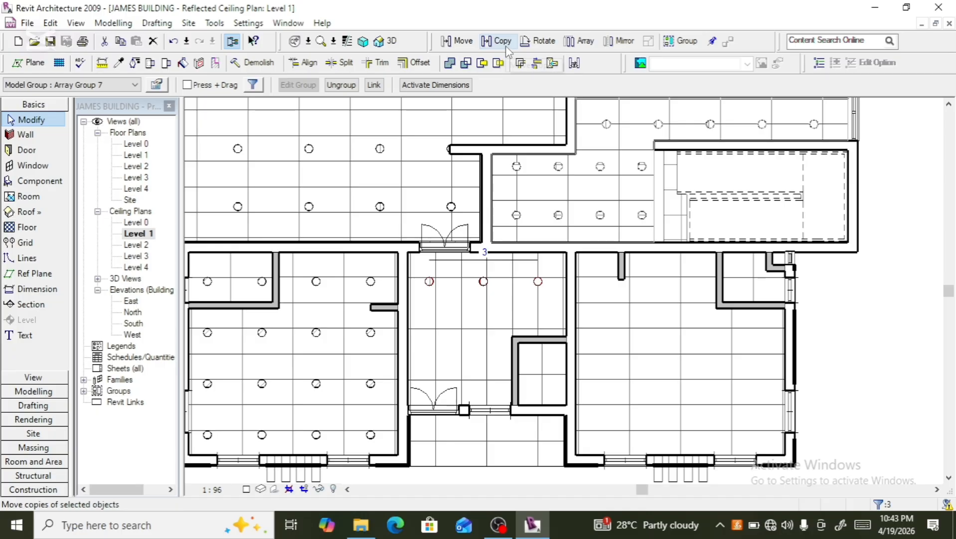
{"action": "left_click", "coordinate": [580, 40]}
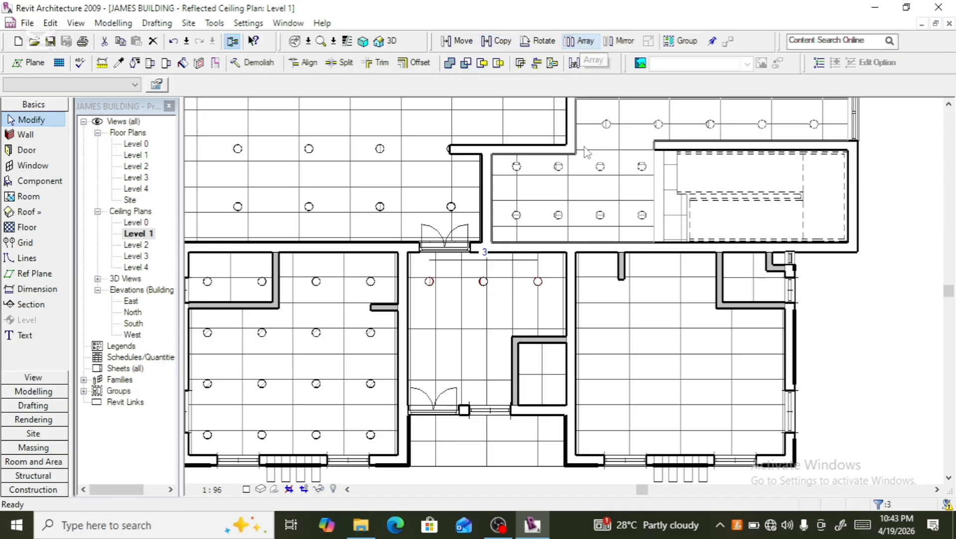
{"action": "left_click", "coordinate": [491, 293]}
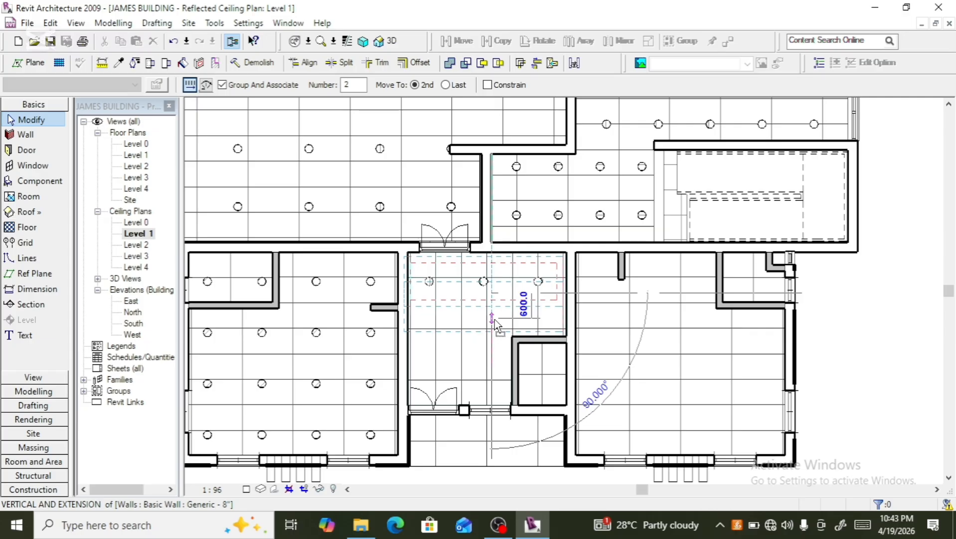
{"action": "left_click", "coordinate": [495, 319]}
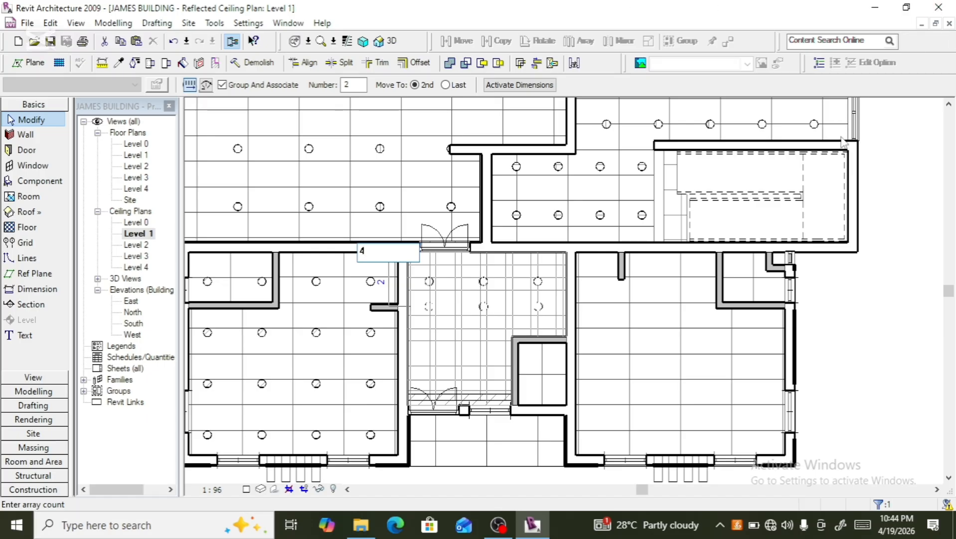
- Finish the four-count downlight array and return to the Level 1 reflected ceiling plan
{"action": "left_click", "coordinate": [770, 489]}
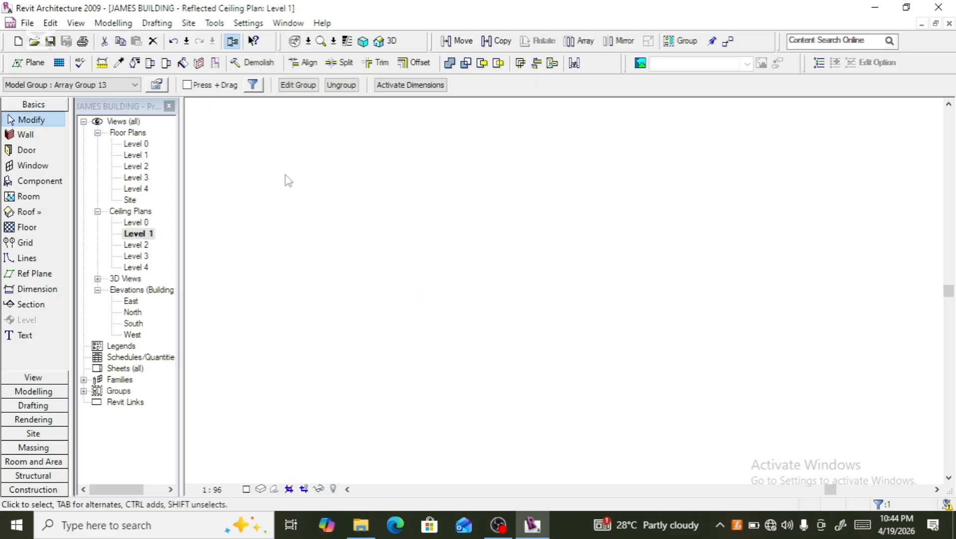
{"action": "left_click", "coordinate": [394, 42]}
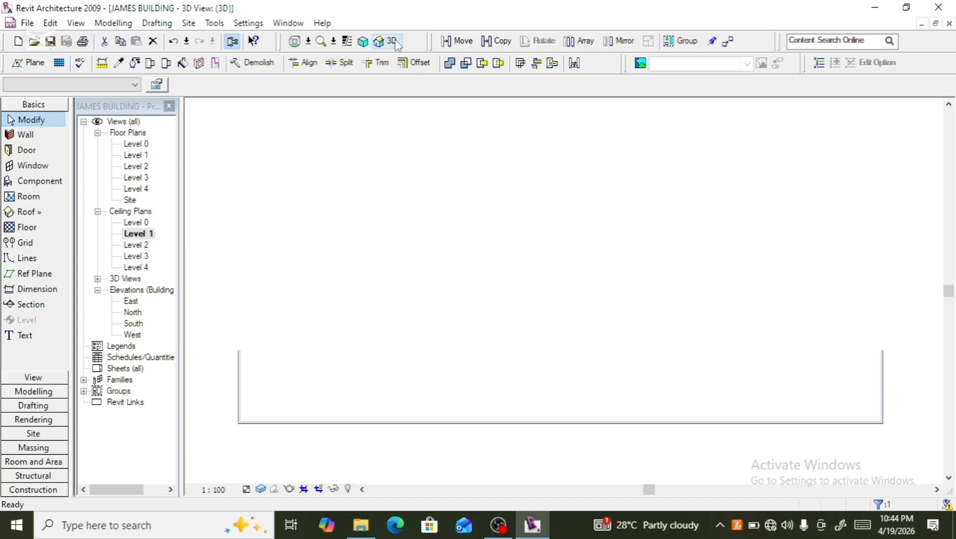
{"action": "double_click", "coordinate": [143, 246]}
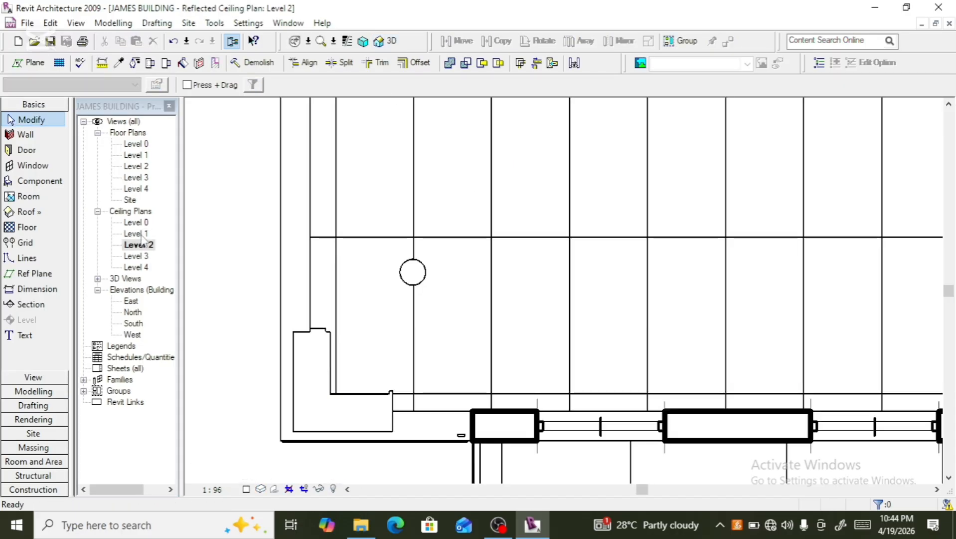
{"action": "double_click", "coordinate": [141, 233]}
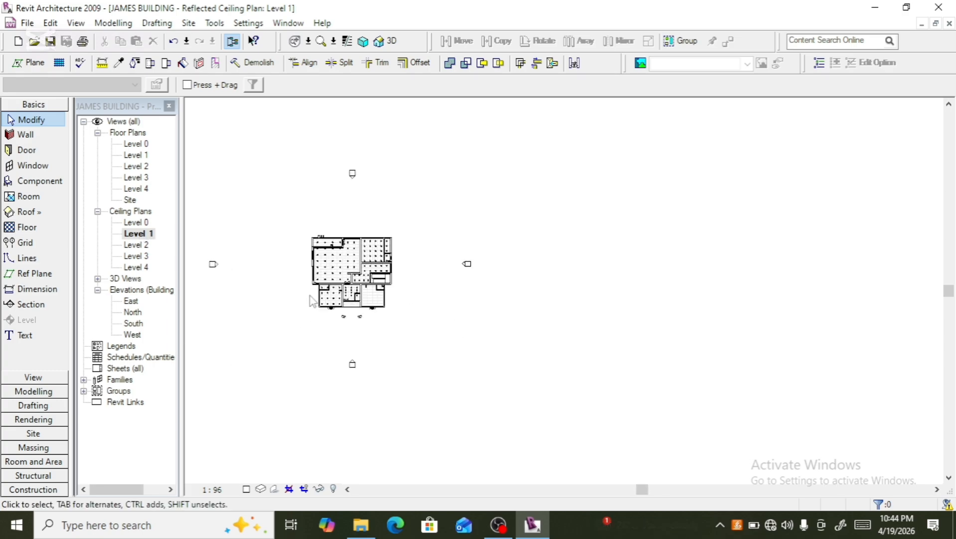
{"action": "scroll", "coordinate": [310, 299], "scroll_direction": "up", "scroll_amount": 8}
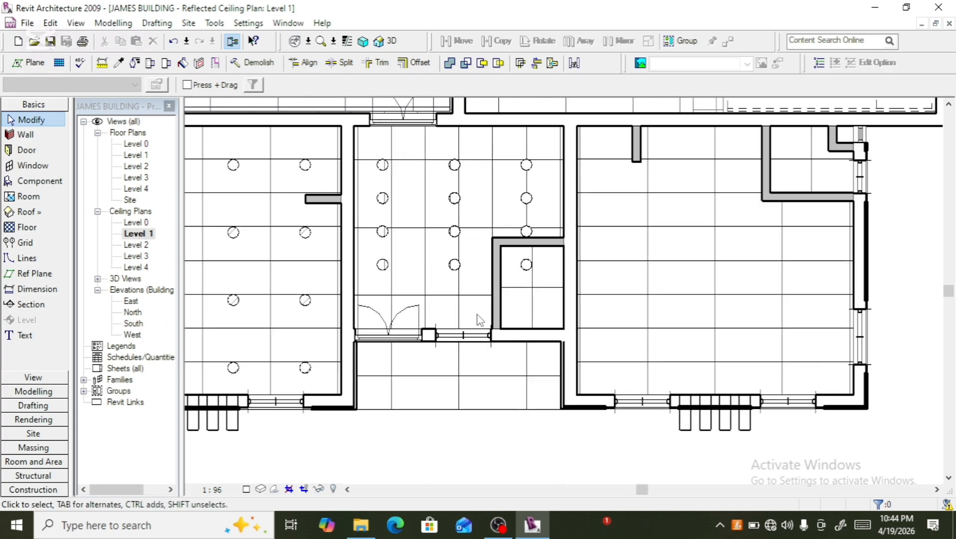
{"action": "scroll", "coordinate": [459, 304], "scroll_direction": "down", "scroll_amount": 2}
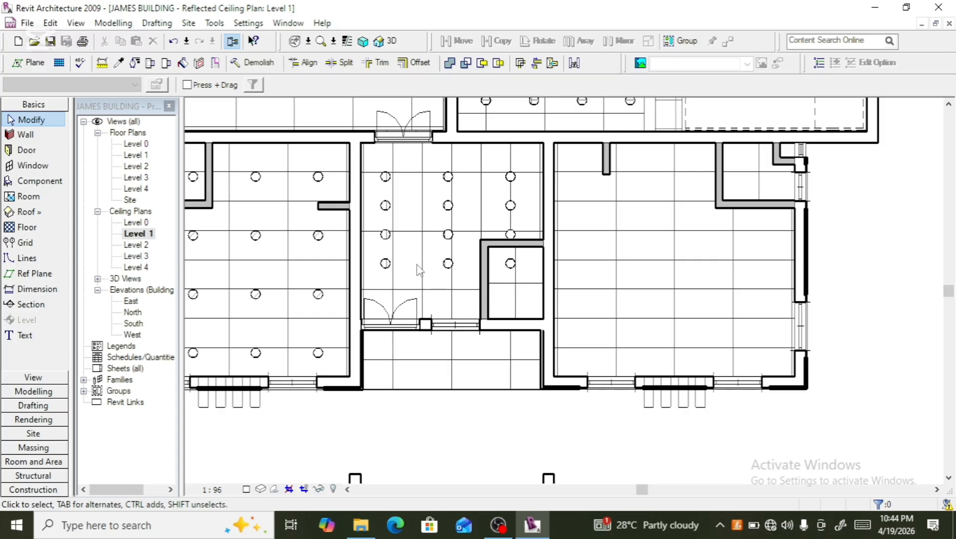
- Nudge the corridor downlight array down, deleting the unhosted instances and ungrouping the inconsistent groups
{"action": "left_click", "coordinate": [397, 213]}
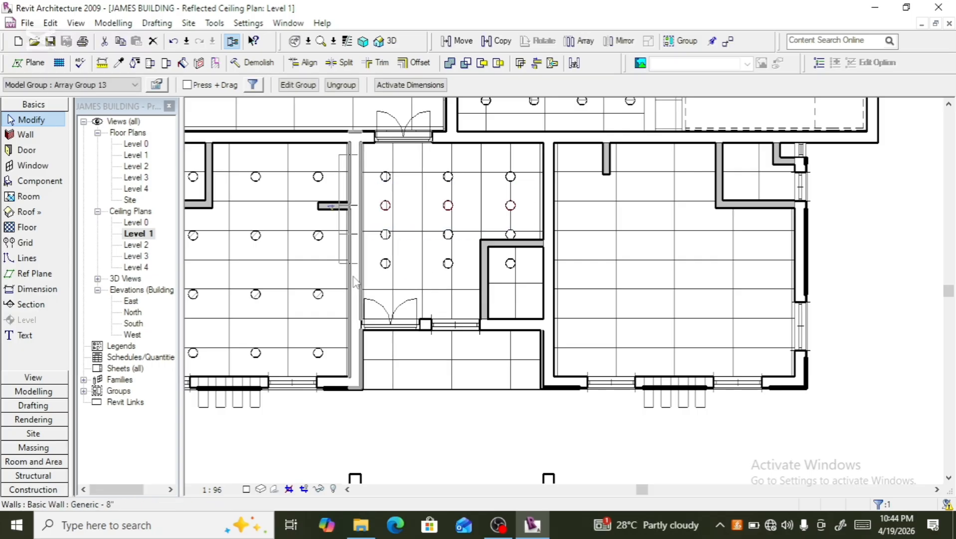
{"action": "key", "text": "Down"}
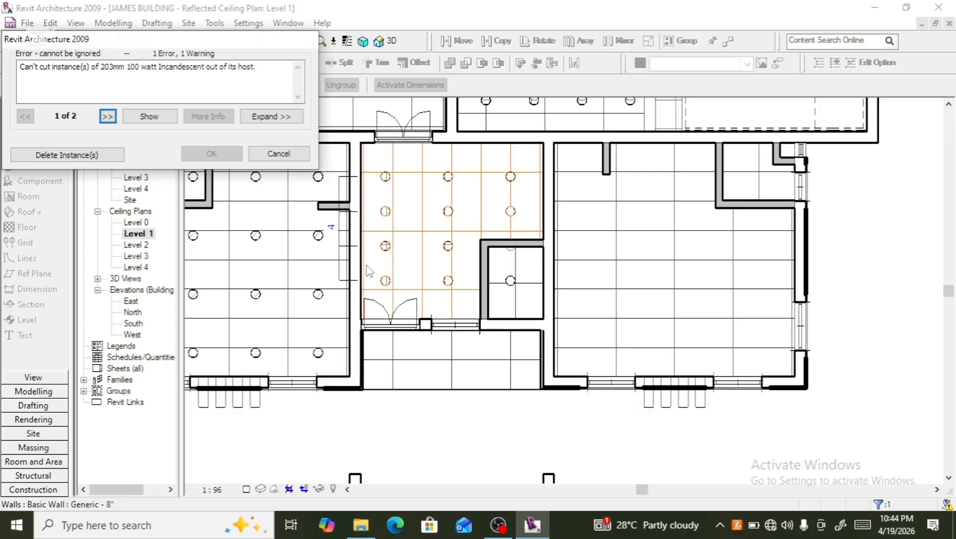
{"action": "key", "text": "Tab"}
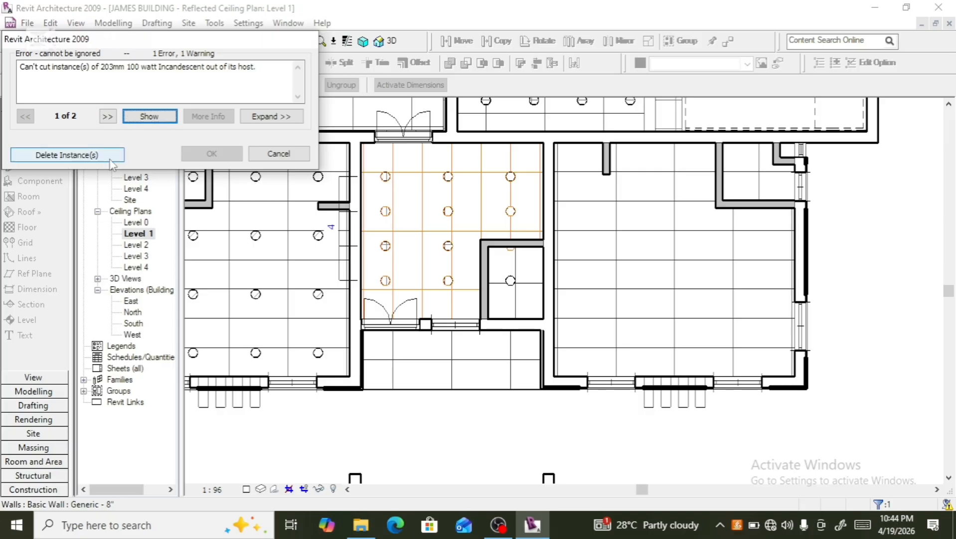
{"action": "left_click", "coordinate": [90, 155]}
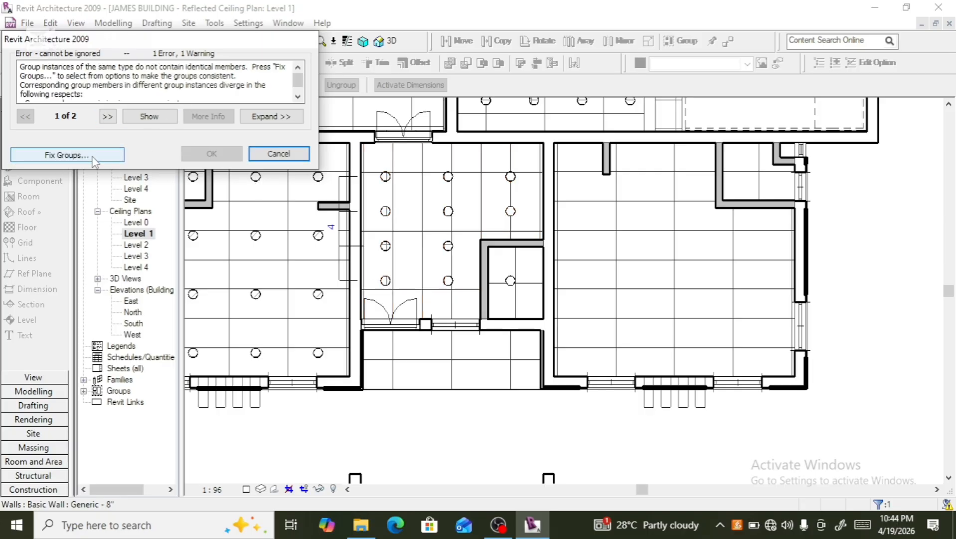
{"action": "left_click", "coordinate": [89, 154]}
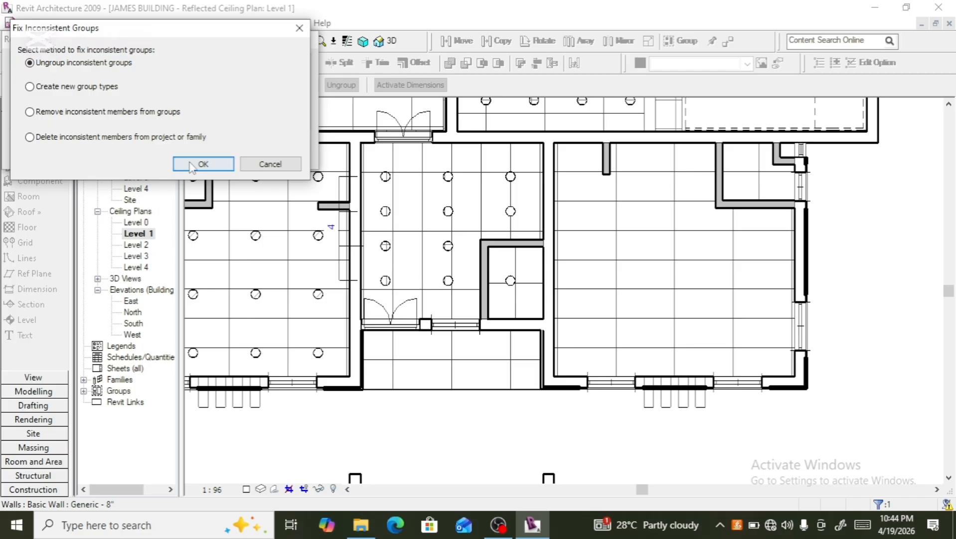
{"action": "left_click", "coordinate": [191, 165]}
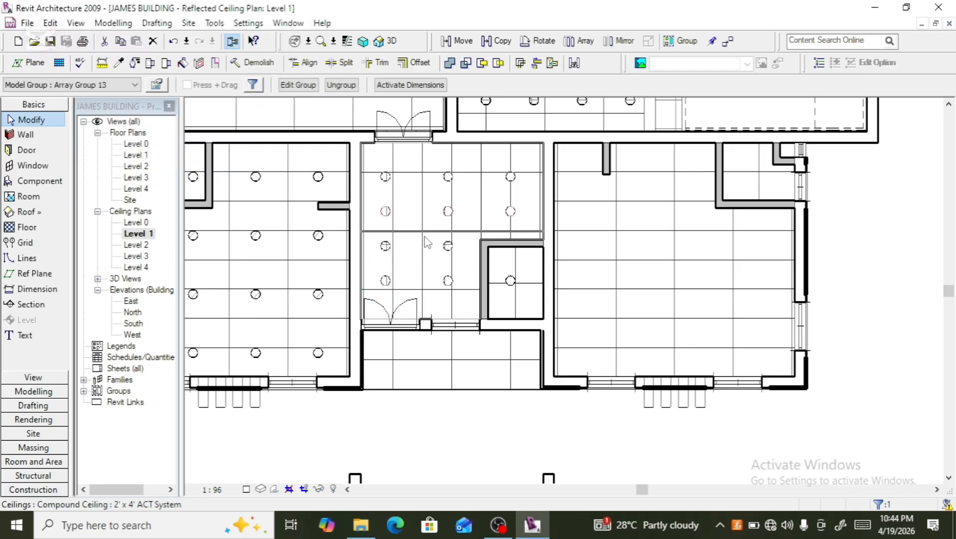
- Nudge the corridor's second and bottom downlight rows further down
{"action": "key", "text": "Down"}
{"action": "key", "text": "Down"}
{"action": "key", "text": "Down"}
{"action": "key", "text": "Down"}
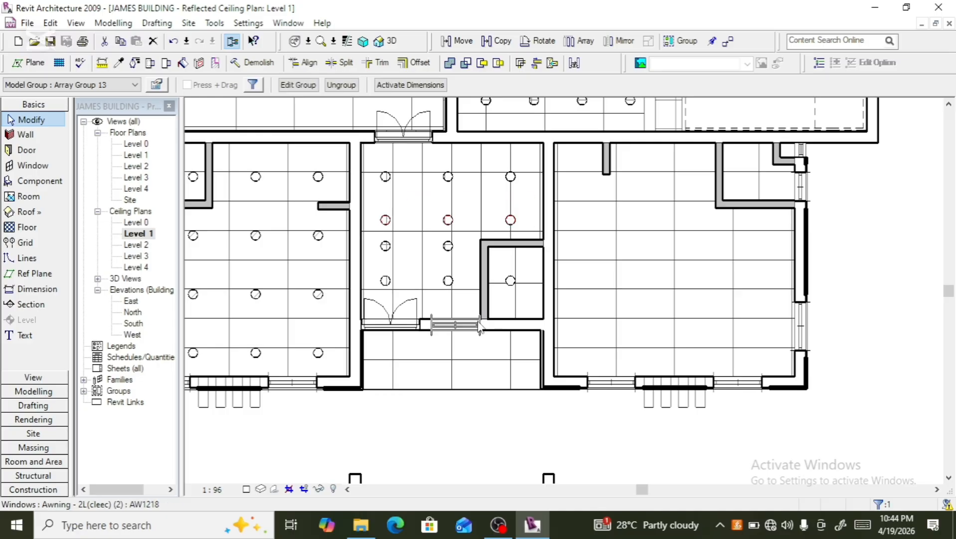
{"action": "scroll", "coordinate": [434, 313], "scroll_direction": "up", "scroll_amount": 3}
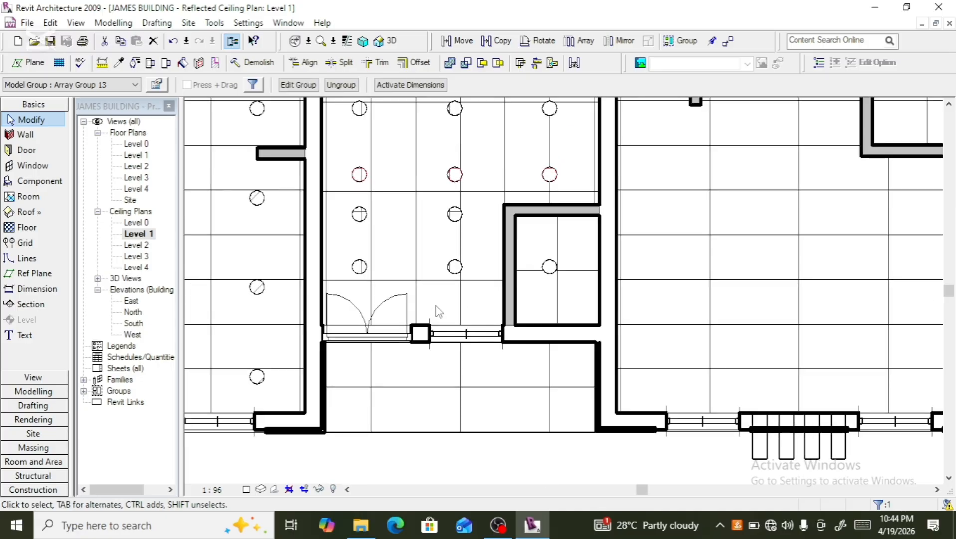
{"action": "scroll", "coordinate": [445, 296], "scroll_direction": "down", "scroll_amount": 2}
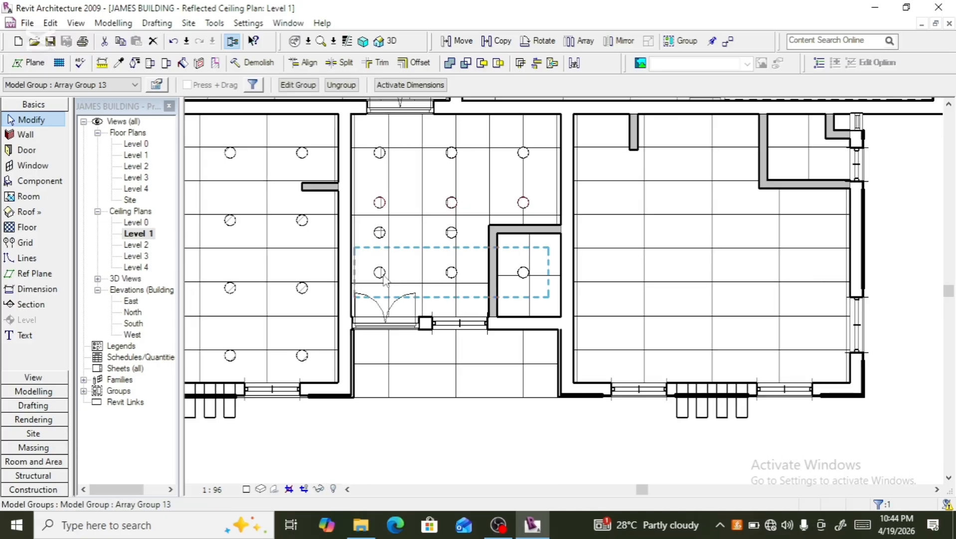
{"action": "key", "text": "Down"}
{"action": "key", "text": "Down"}
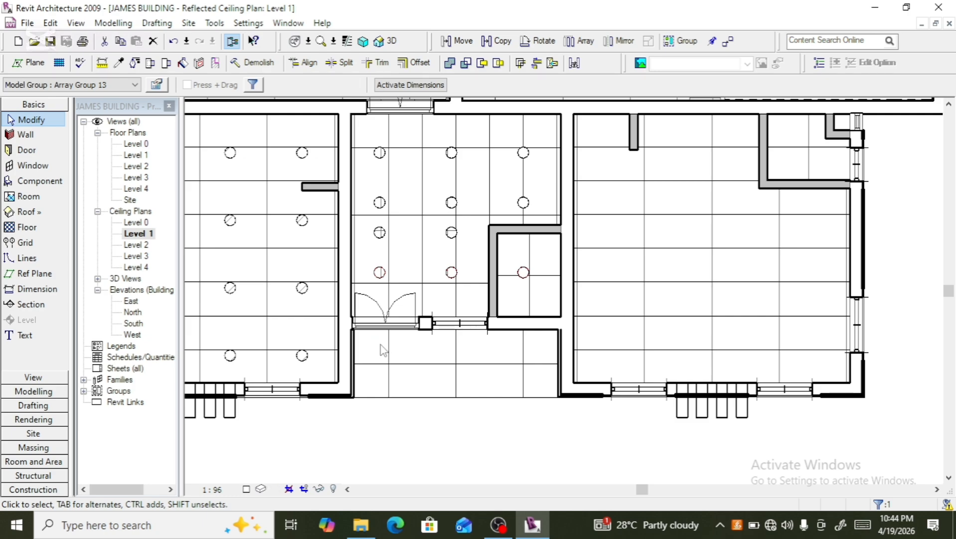
{"action": "key", "text": "Down"}
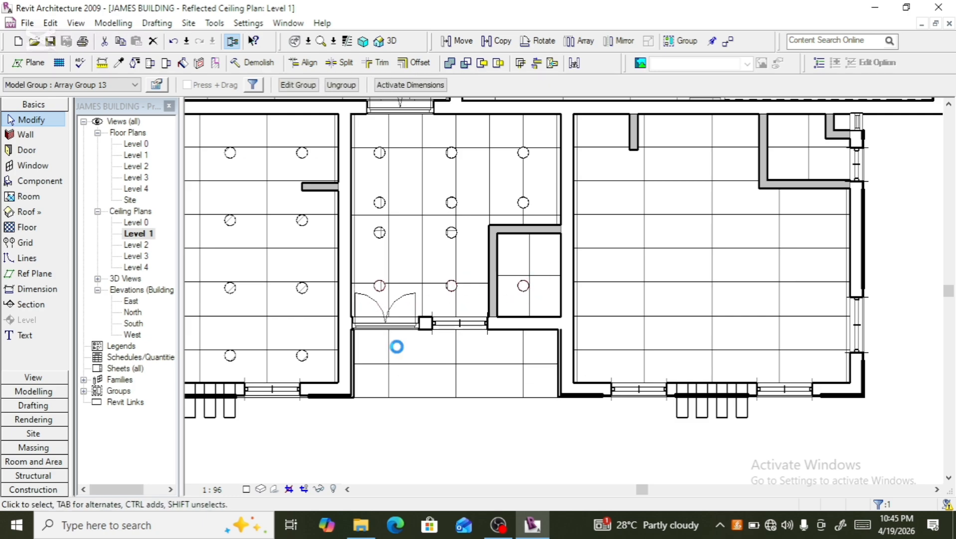
- Select the corridor's third downlight row and nudge it down to even the row spacing
{"action": "left_click", "coordinate": [382, 245]}
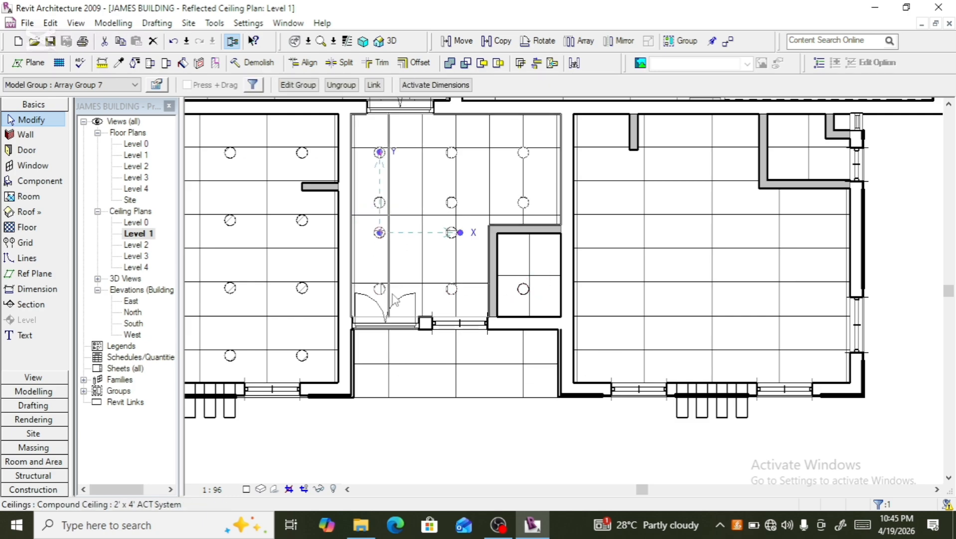
{"action": "left_click", "coordinate": [449, 238], "text": "ctrl"}
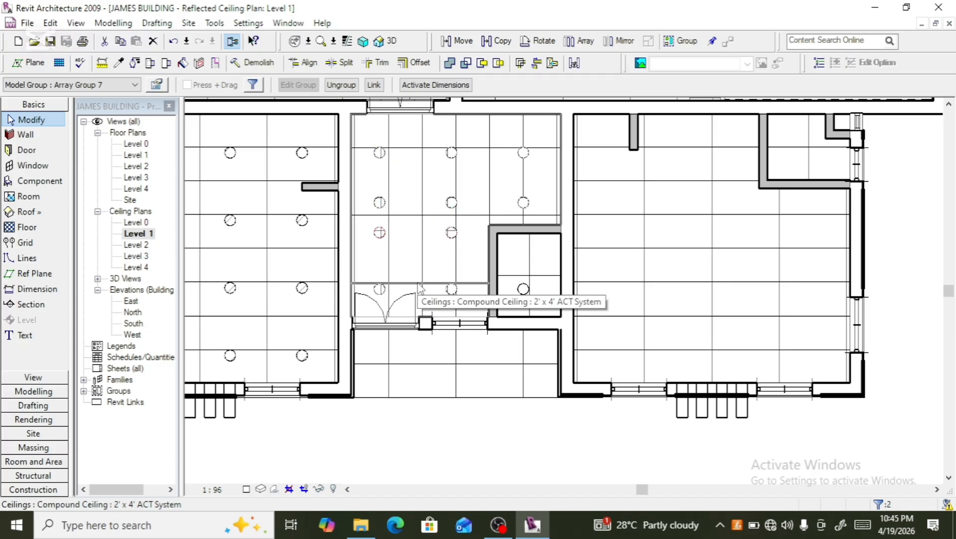
{"action": "key", "text": "Down"}
{"action": "key", "text": "Down"}
{"action": "key", "text": "Down"}
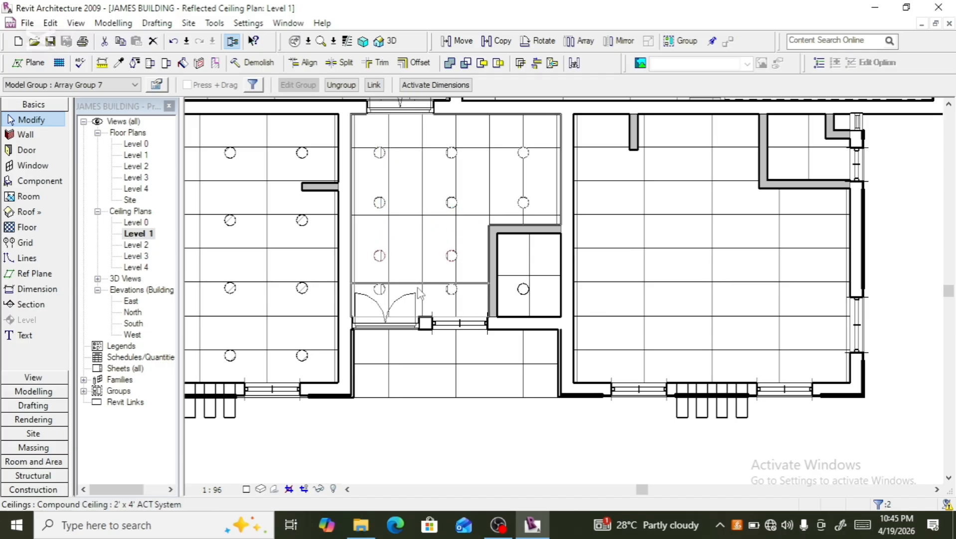
- Copy the corridor's bottom downlight row down into the small room below it
{"action": "left_click", "coordinate": [452, 297]}
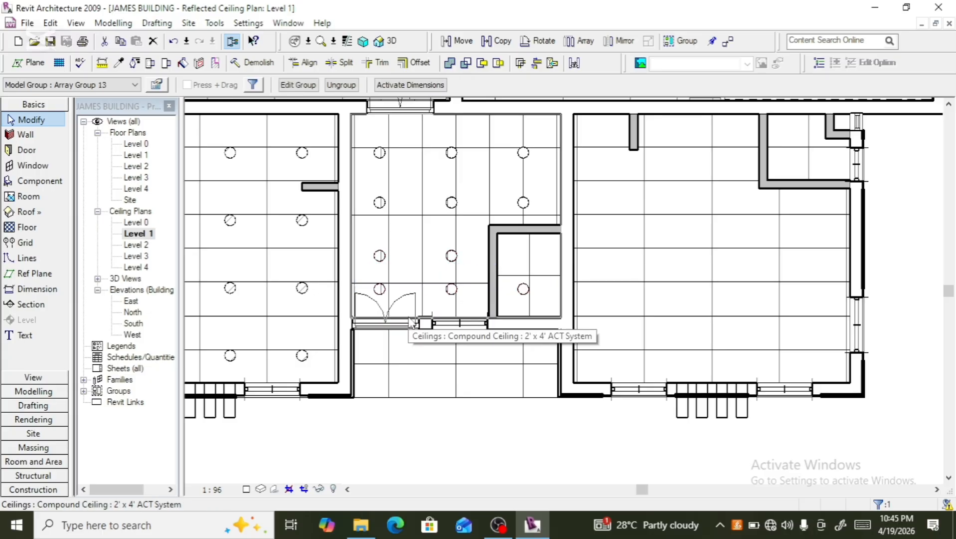
{"action": "left_click", "coordinate": [496, 41]}
{"action": "left_click", "coordinate": [452, 292]}
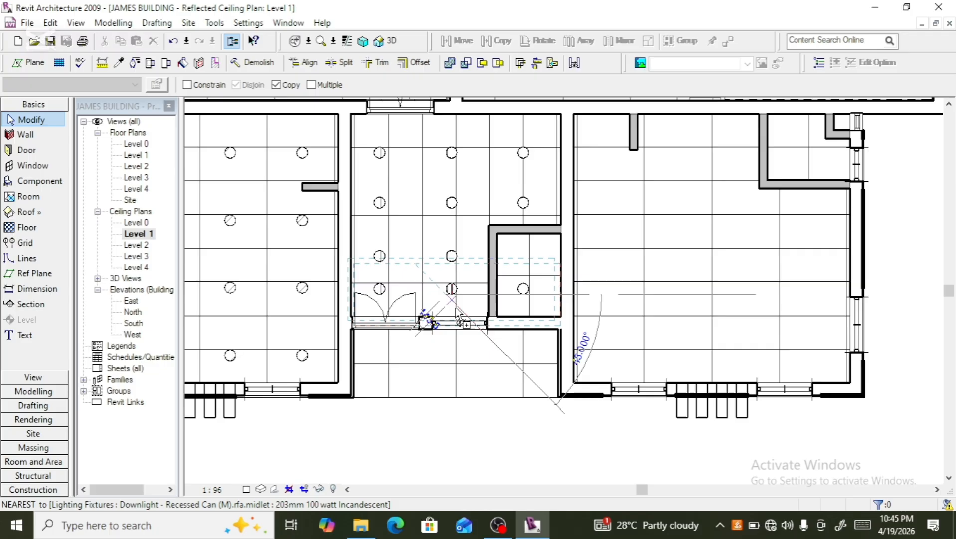
{"action": "left_click", "coordinate": [448, 359]}
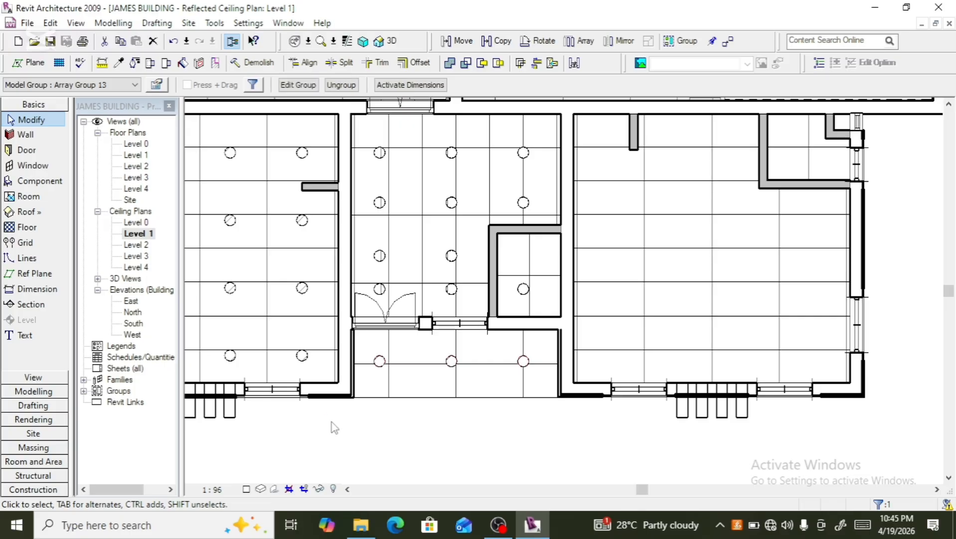
- Copy a single downlight into the lower-left corner of the large room to the right
{"action": "scroll", "coordinate": [349, 420], "scroll_direction": "down", "scroll_amount": 1}
{"action": "scroll", "coordinate": [349, 414], "scroll_direction": "down", "scroll_amount": 2}
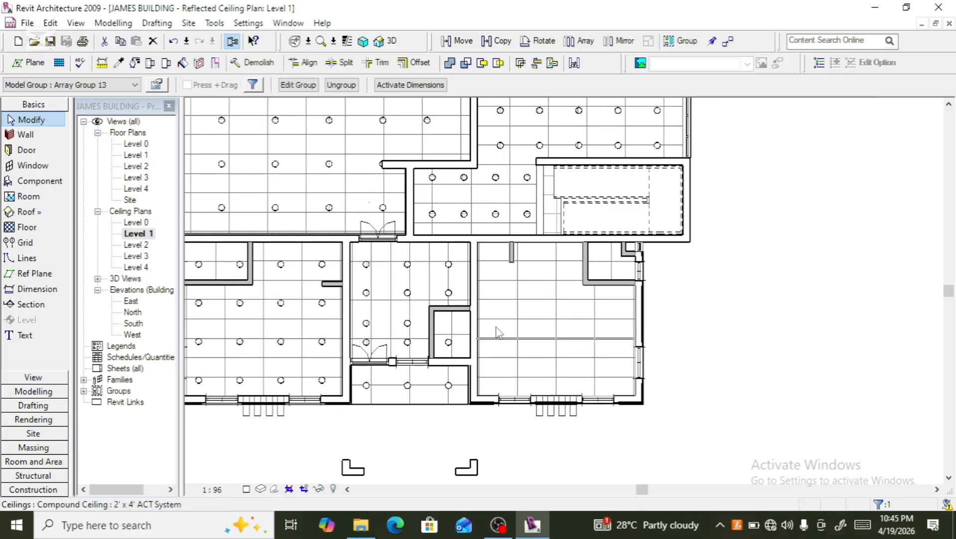
{"action": "scroll", "coordinate": [531, 299], "scroll_direction": "up", "scroll_amount": 2}
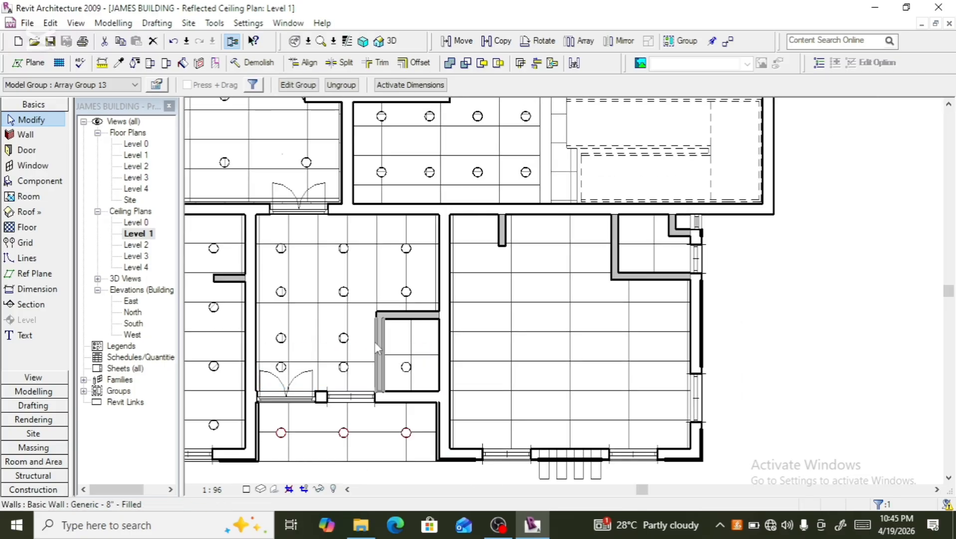
{"action": "left_click", "coordinate": [346, 343]}
{"action": "left_click", "coordinate": [346, 343]}
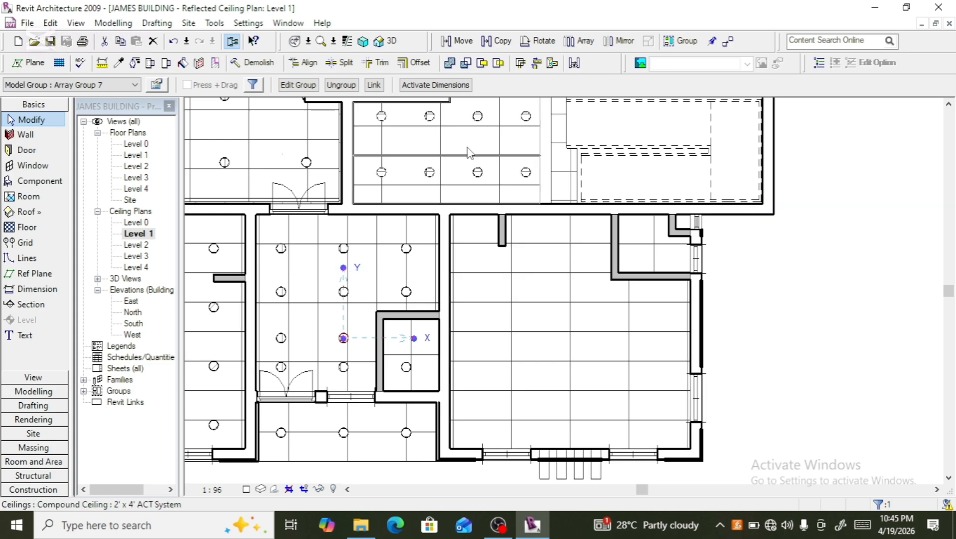
{"action": "left_click", "coordinate": [499, 42]}
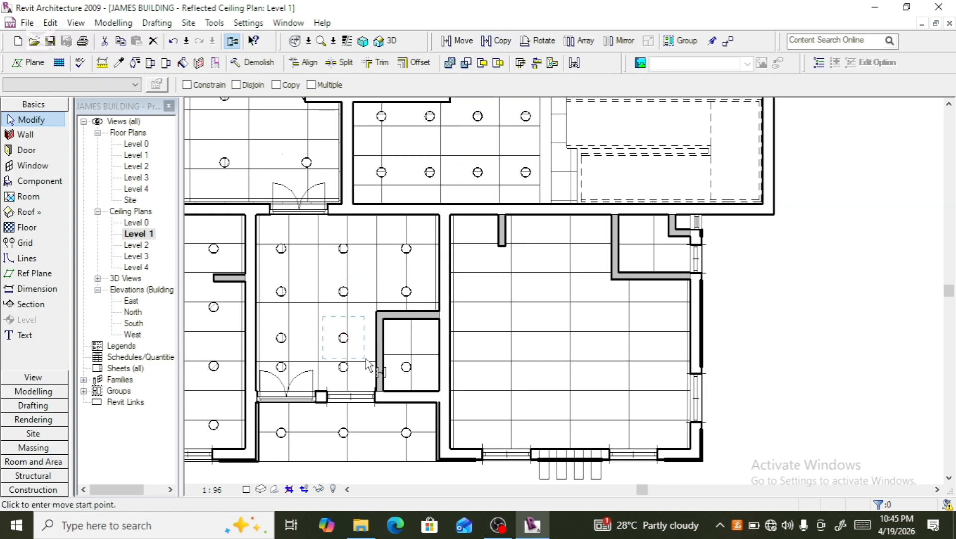
{"action": "left_click", "coordinate": [344, 337]}
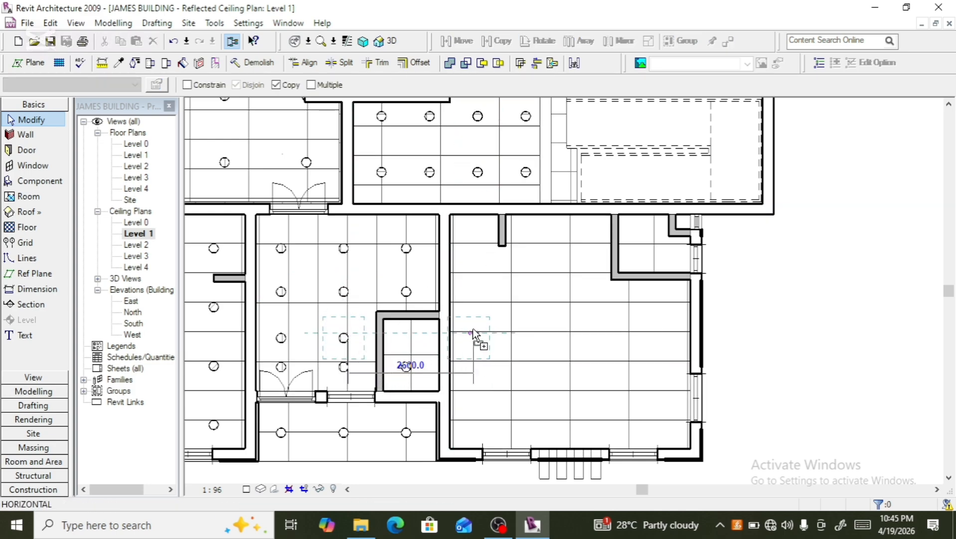
{"action": "left_click", "coordinate": [482, 425]}
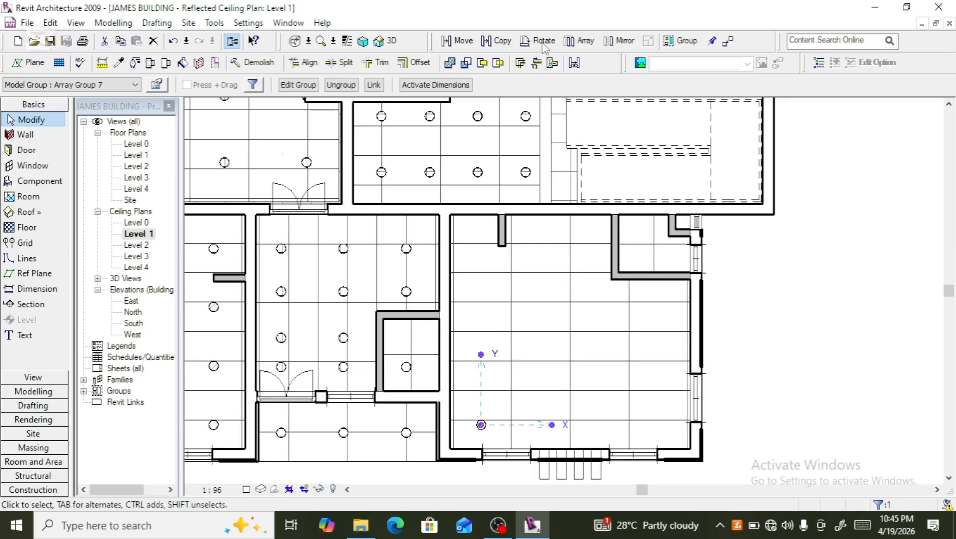
- Try to array that downlight rightward into 5 about 1216 apart along the room's bottom edge
{"action": "left_click", "coordinate": [574, 48]}
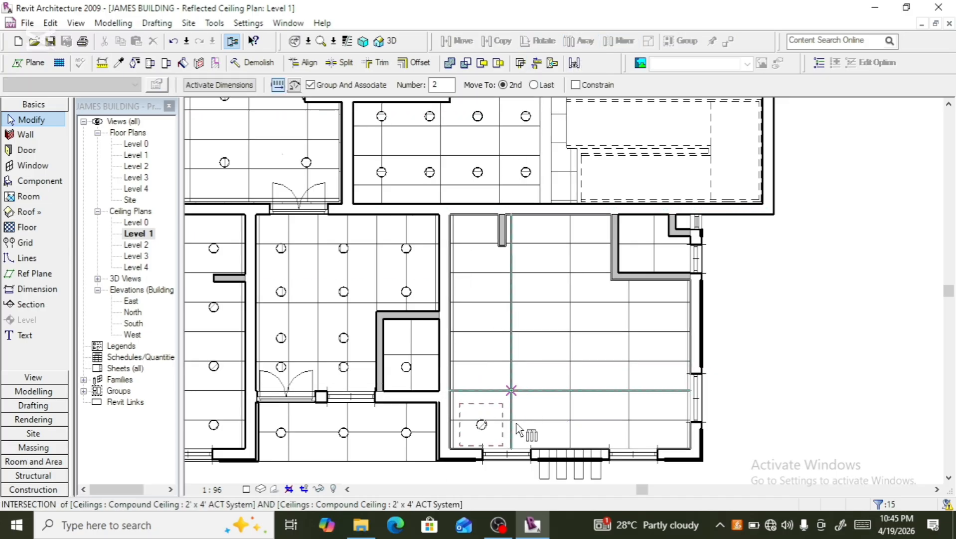
{"action": "left_click", "coordinate": [482, 425]}
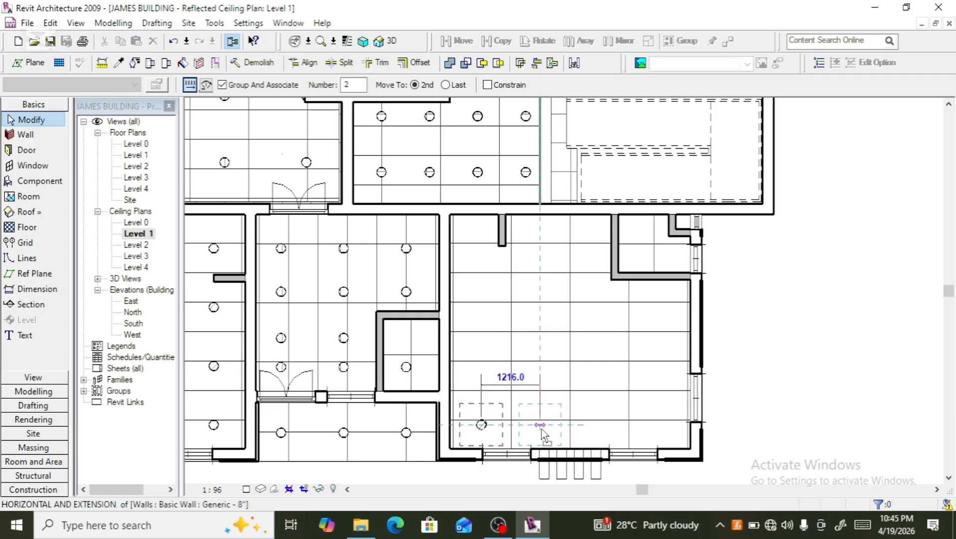
{"action": "left_click", "coordinate": [542, 428]}
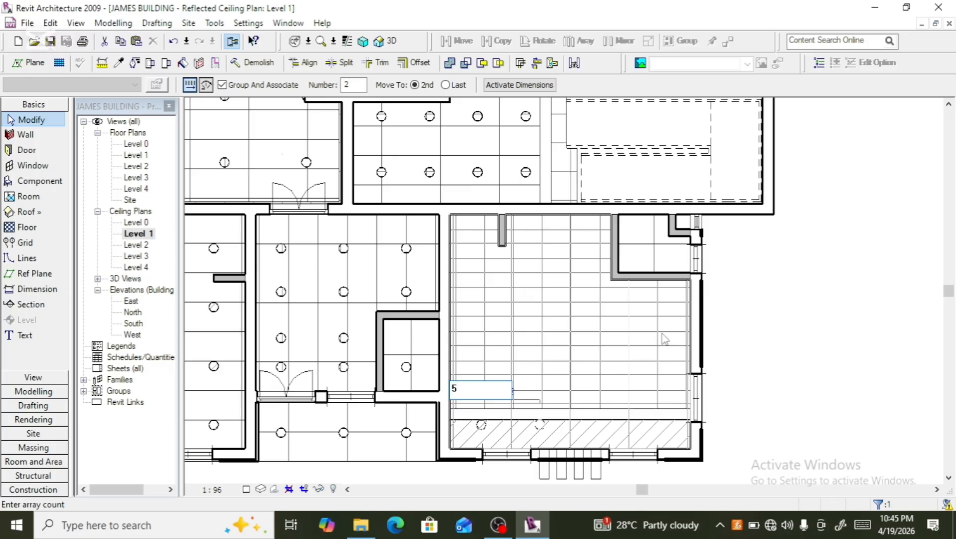
{"action": "key", "text": "Return"}
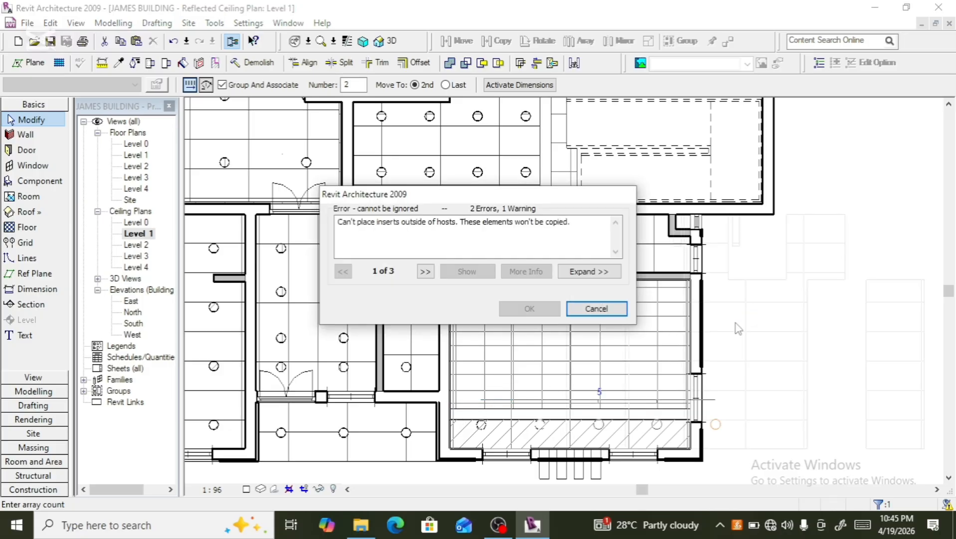
{"action": "left_click", "coordinate": [603, 309]}
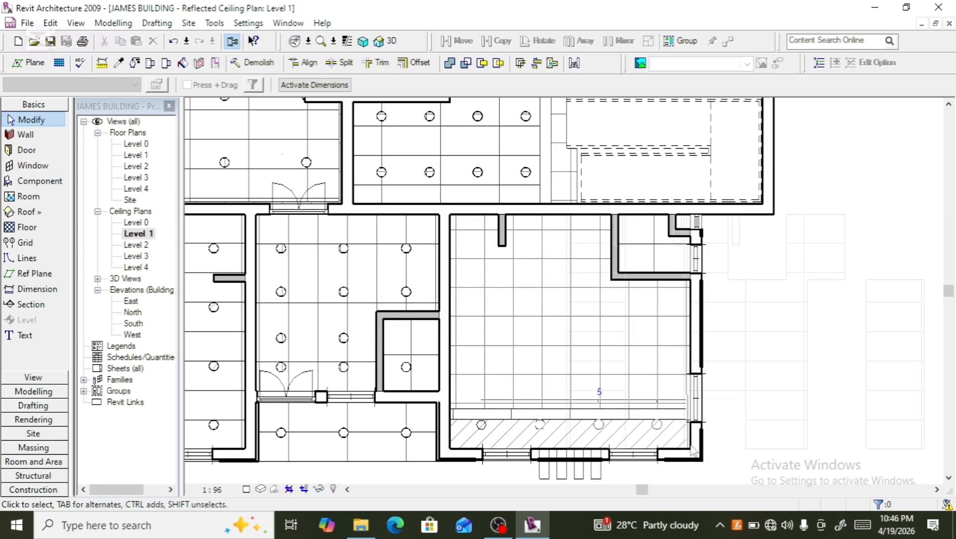
{"action": "scroll", "coordinate": [521, 429], "scroll_direction": "up", "scroll_amount": 3}
{"action": "scroll", "coordinate": [475, 413], "scroll_direction": "down", "scroll_amount": 2}
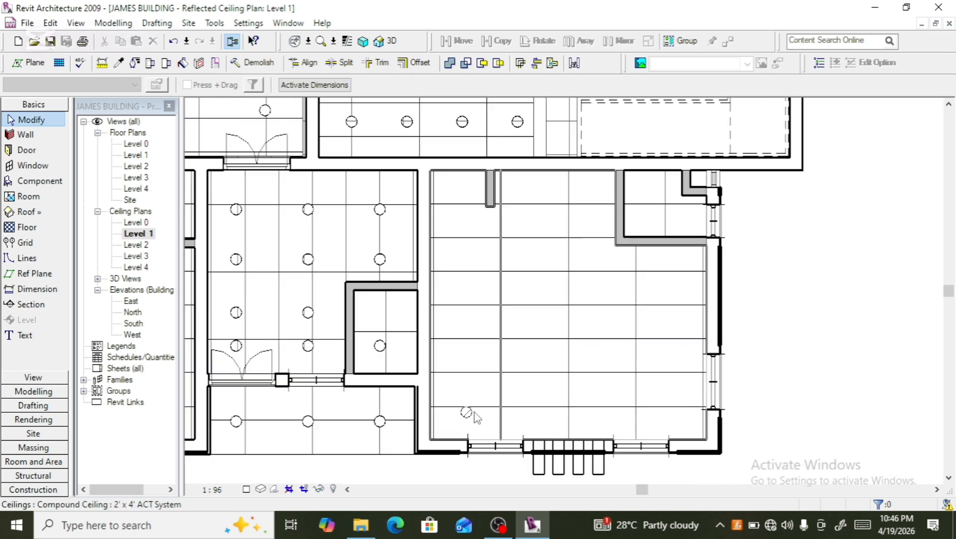
- Select the lower-left downlight in the large room and nudge it slightly left and up
{"action": "left_click", "coordinate": [468, 419]}
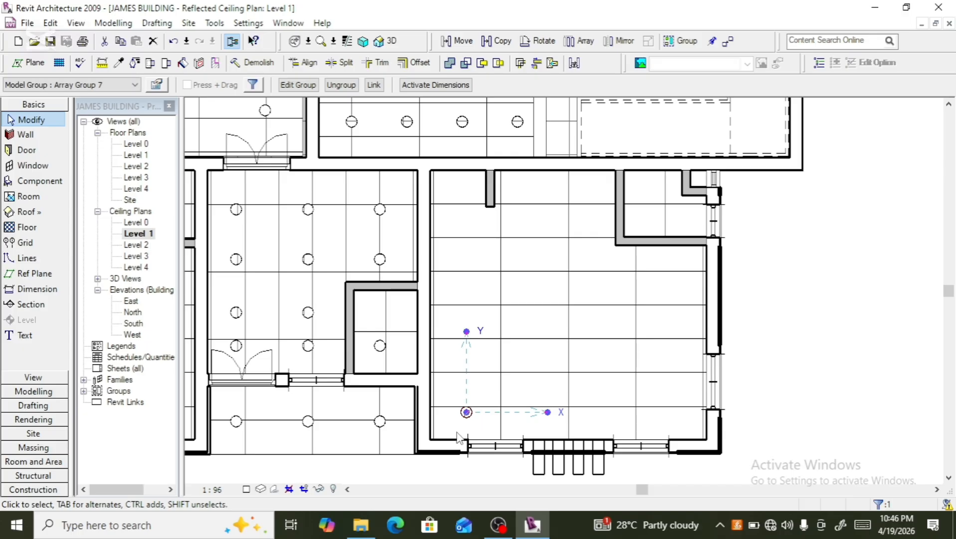
{"action": "key", "text": "Left"}
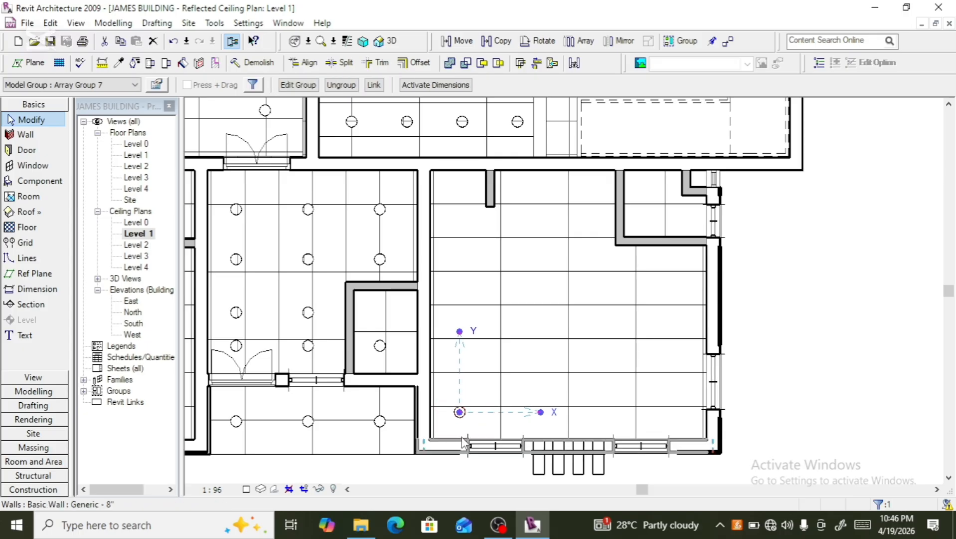
{"action": "key", "text": "Up"}
{"action": "key", "text": "Up"}
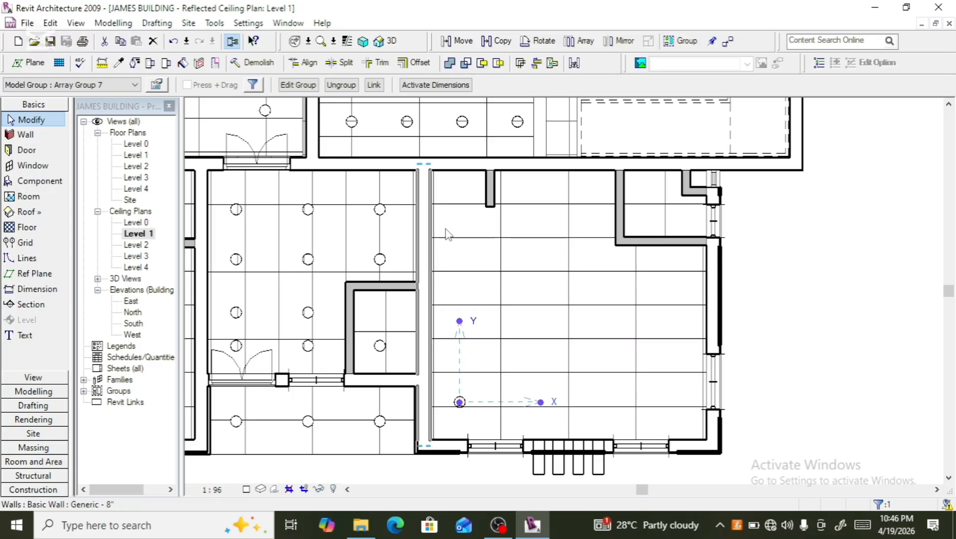
{"action": "left_click", "coordinate": [583, 40]}
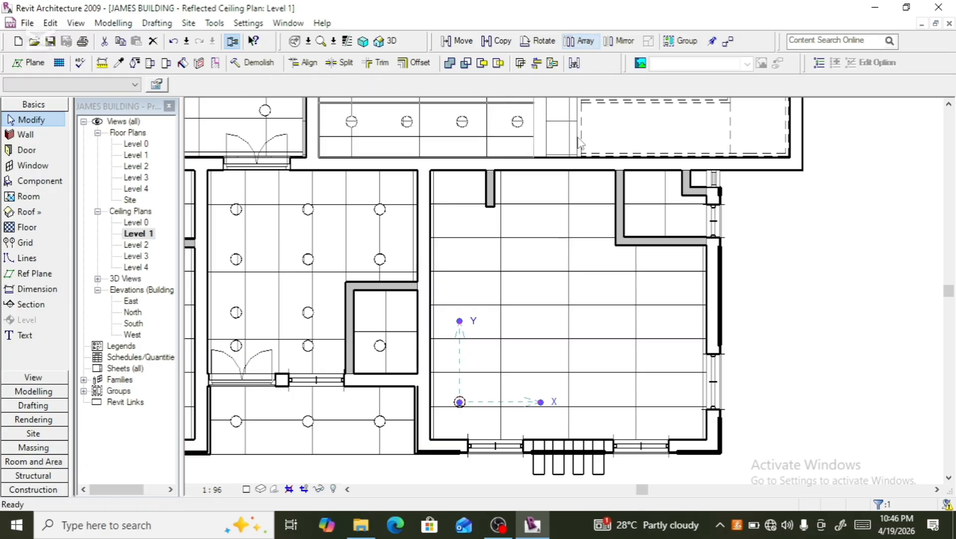
{"action": "left_click", "coordinate": [454, 397]}
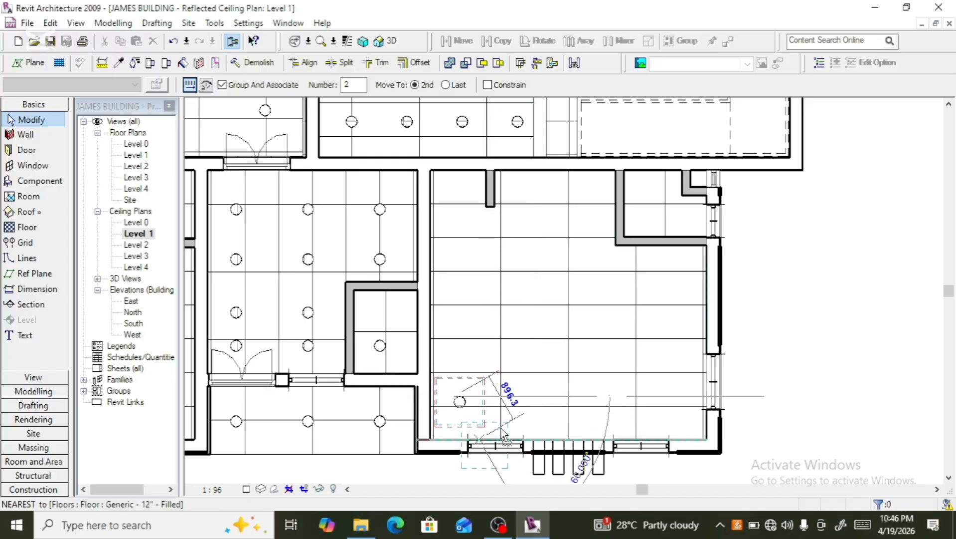
{"action": "left_click", "coordinate": [523, 397]}
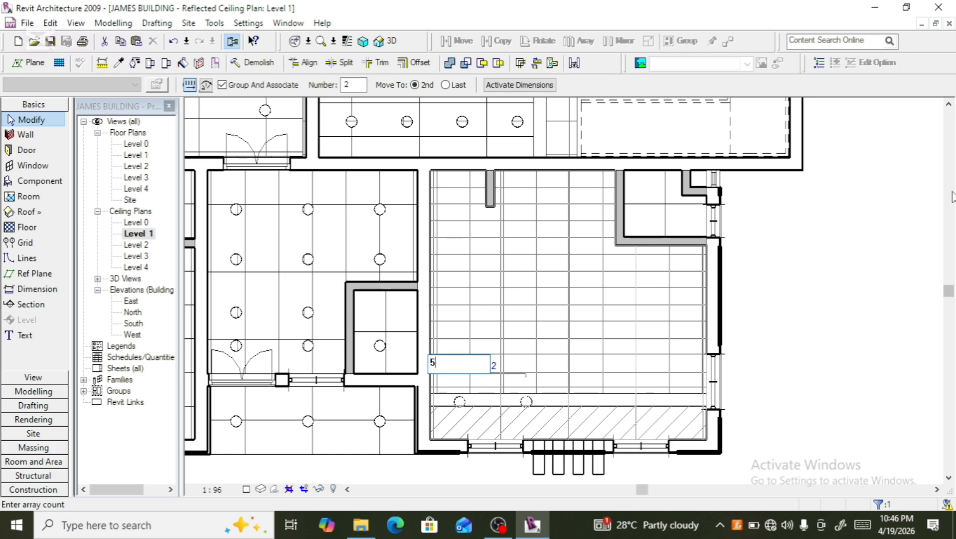
{"action": "key", "text": "Return"}
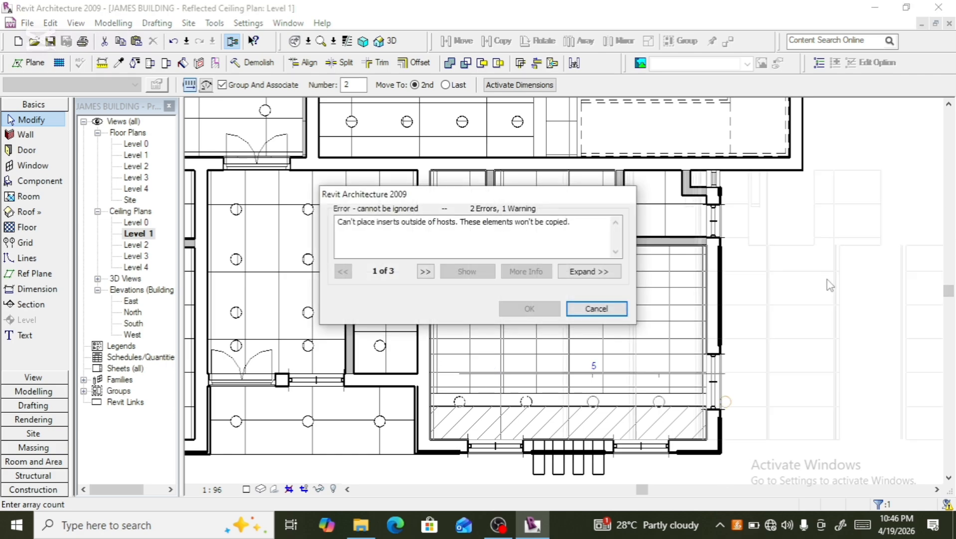
{"action": "left_click", "coordinate": [617, 311]}
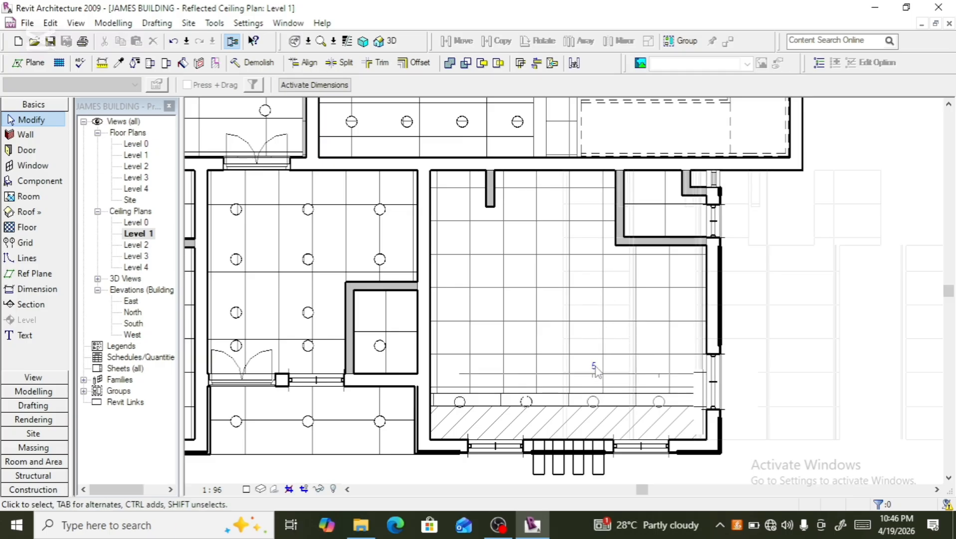
- Array the lower-left downlight rightward into 4 copies about 1100 apart along the room's bottom edge
{"action": "left_click", "coordinate": [529, 410]}
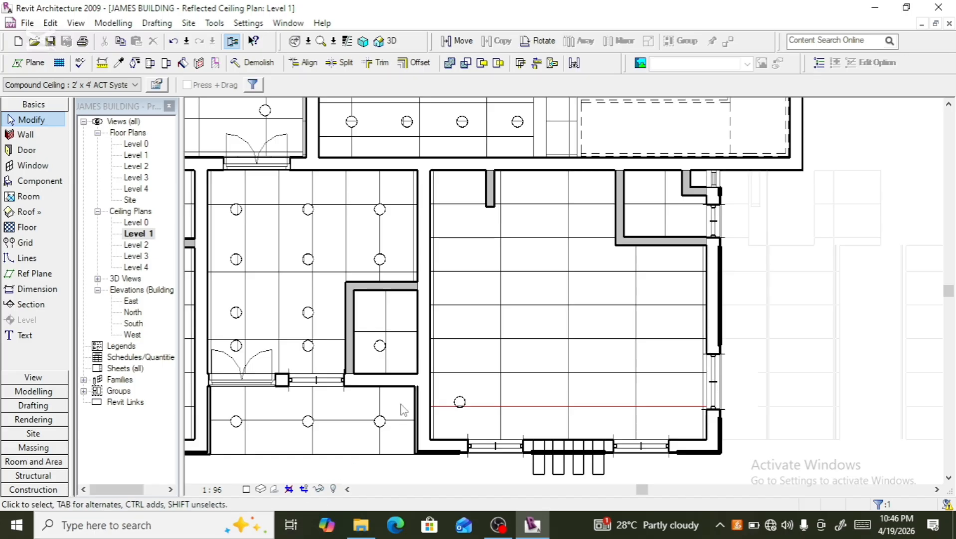
{"action": "left_click", "coordinate": [462, 399]}
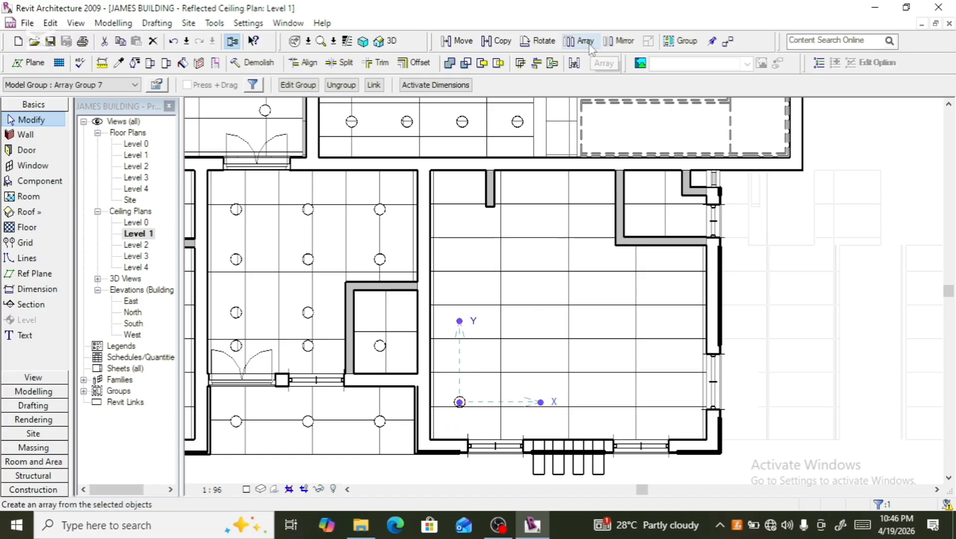
{"action": "left_click", "coordinate": [583, 41]}
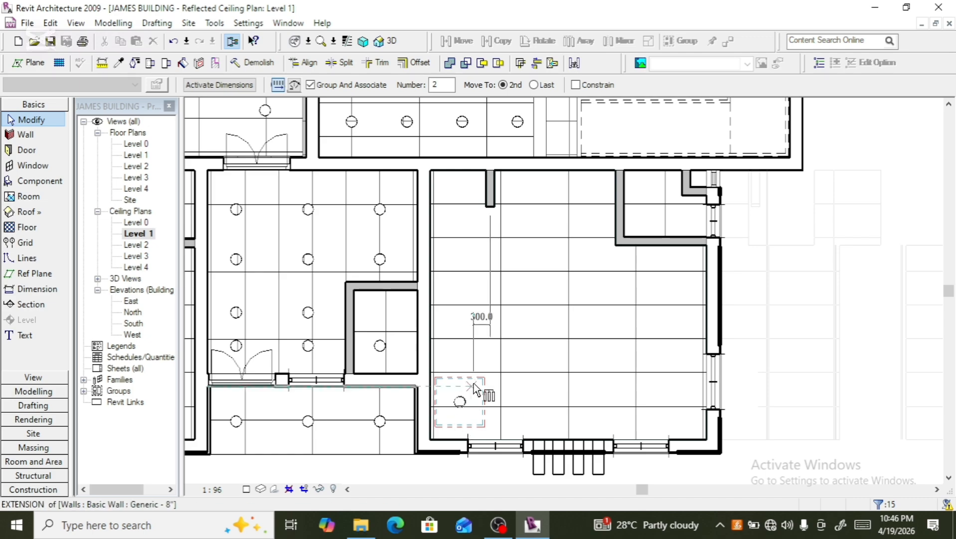
{"action": "left_click", "coordinate": [460, 401]}
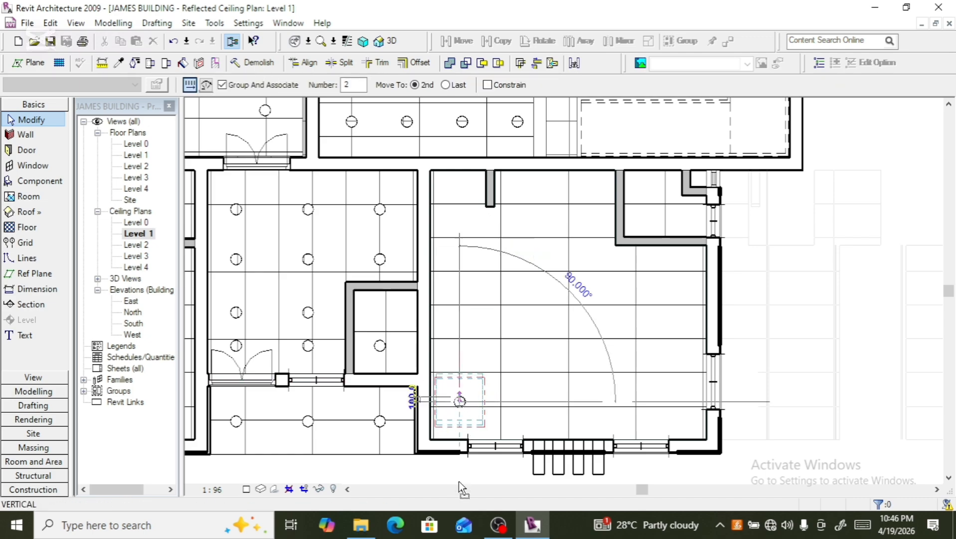
{"action": "left_click", "coordinate": [525, 405]}
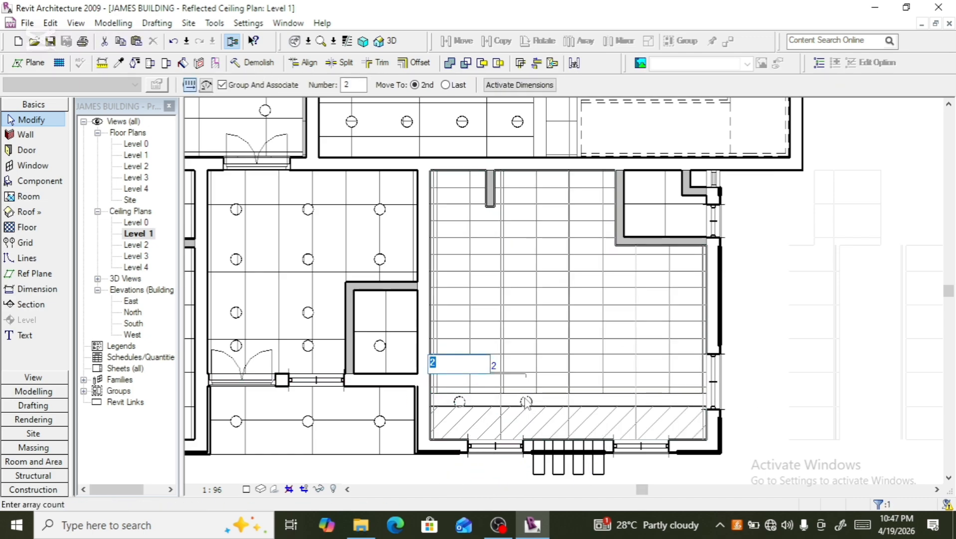
{"action": "type", "text": "4"}
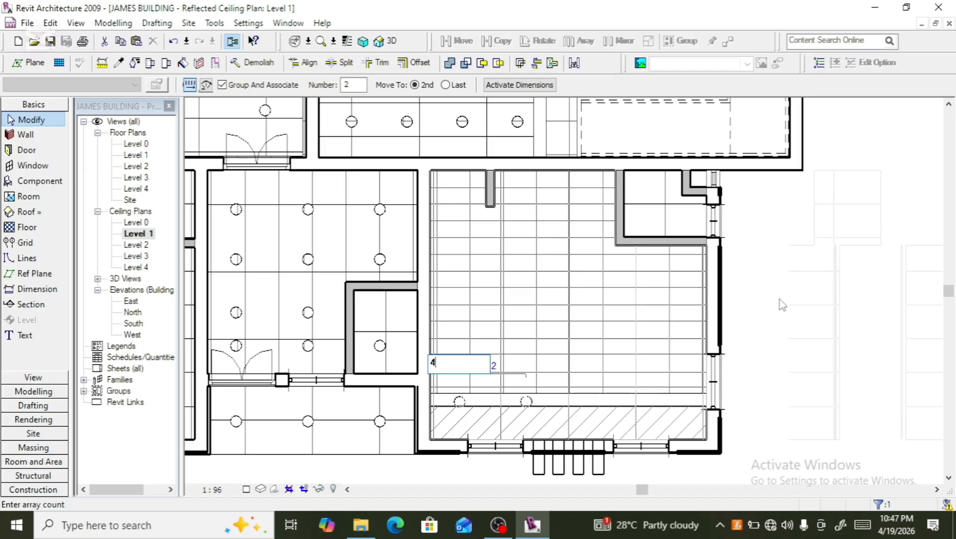
{"action": "key", "text": "Return"}
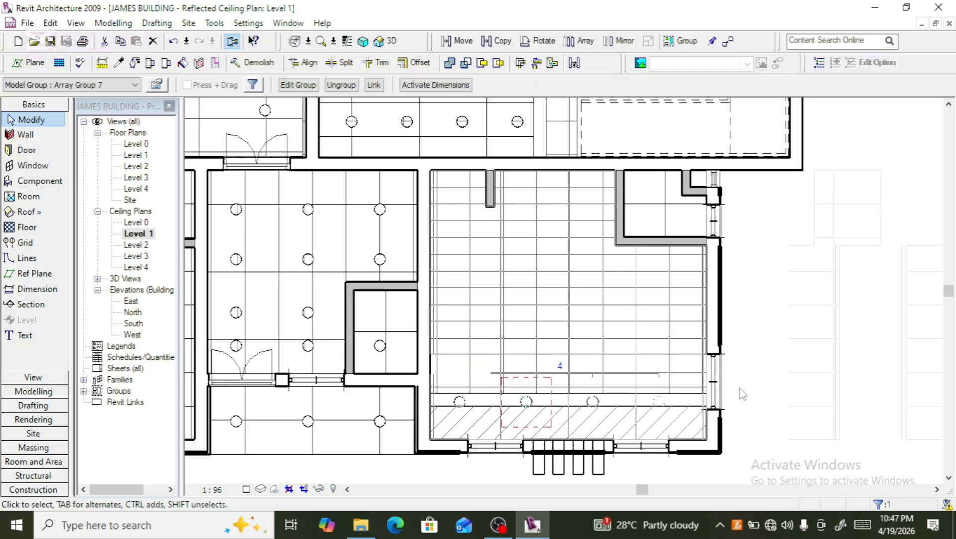
{"action": "left_click", "coordinate": [771, 369]}
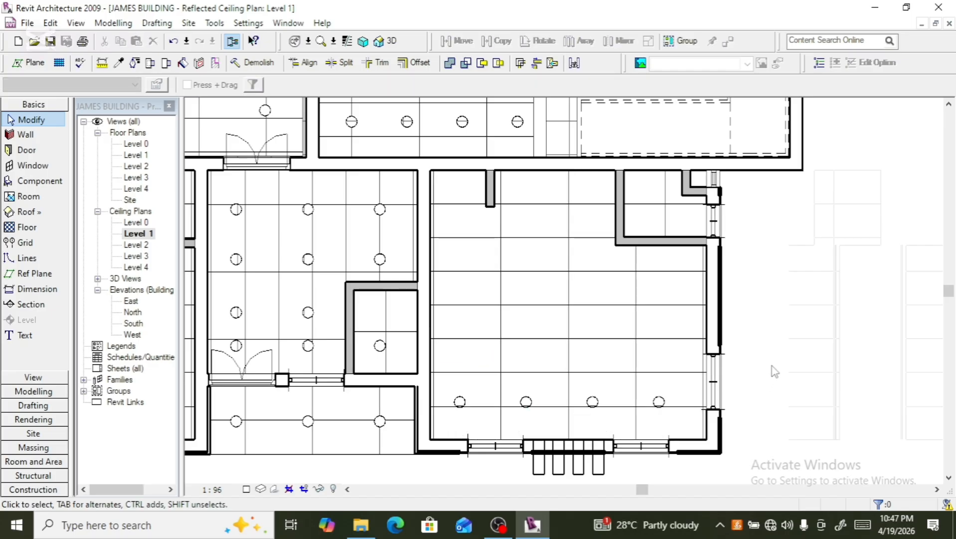
- Select all four bottom-row downlights and array them upward into 5 rows about 800 apart
{"action": "left_click", "coordinate": [525, 411]}
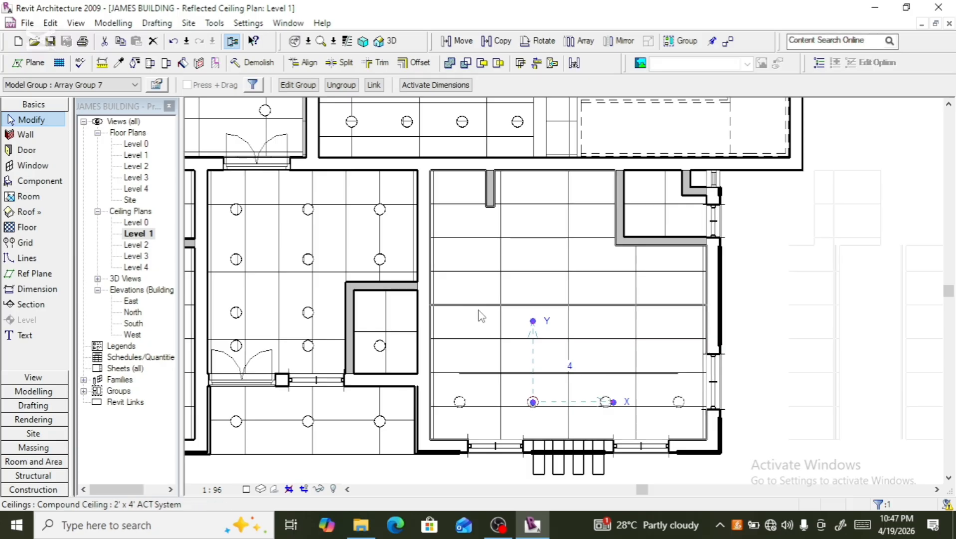
{"action": "left_click", "coordinate": [451, 403], "text": "ctrl"}
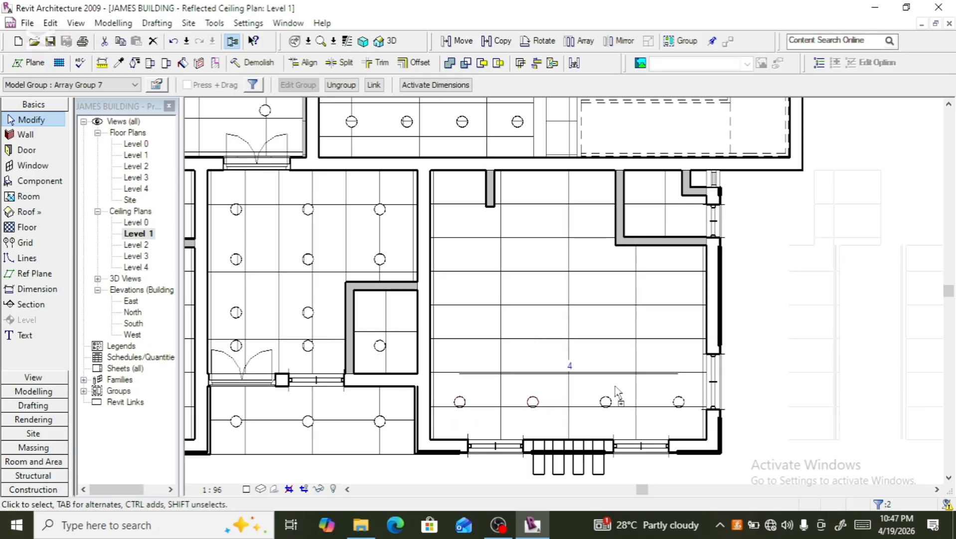
{"action": "left_click", "coordinate": [611, 399], "text": "ctrl"}
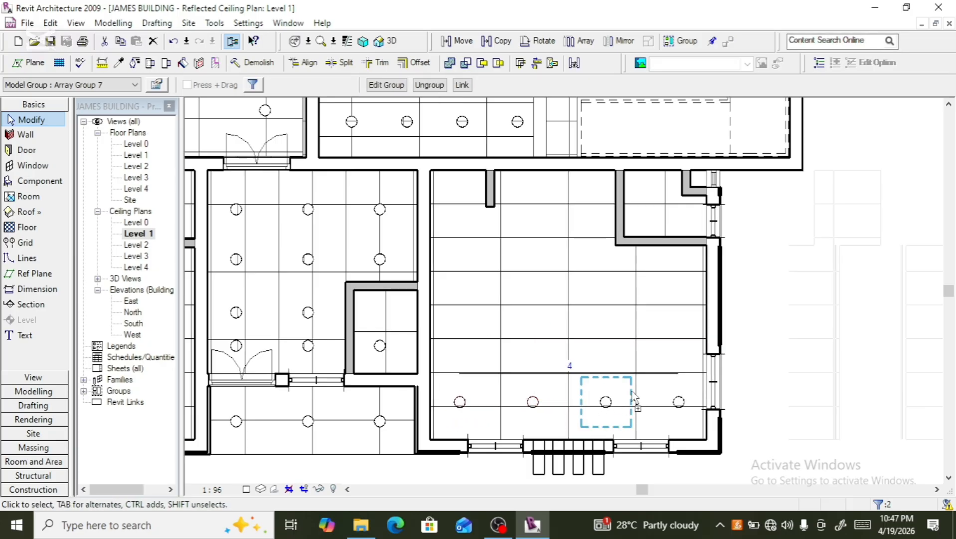
{"action": "left_click", "coordinate": [681, 399], "text": "ctrl"}
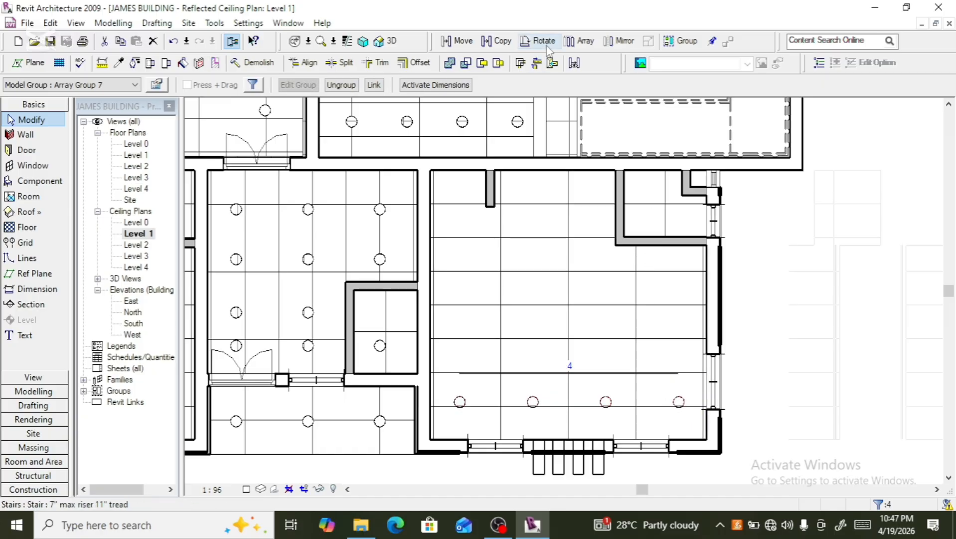
{"action": "left_click", "coordinate": [578, 41]}
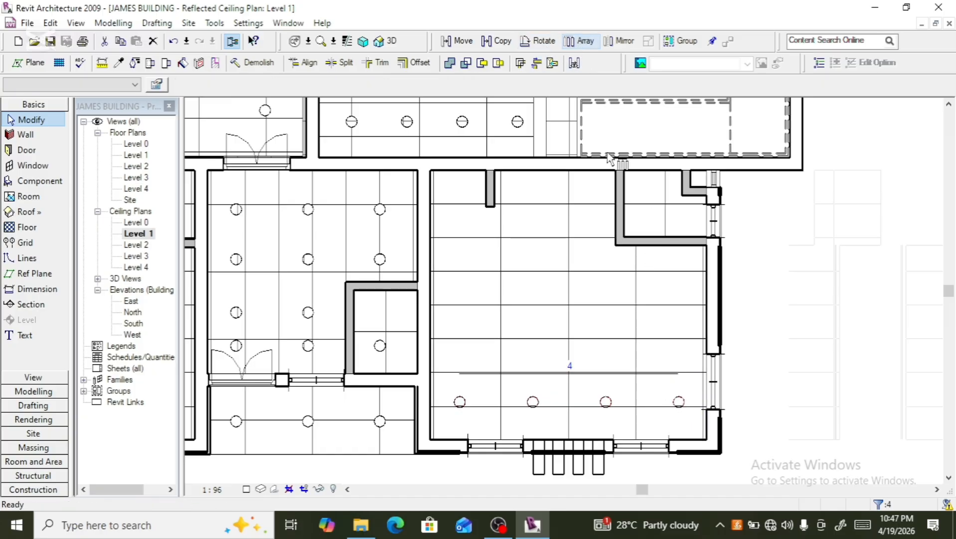
{"action": "left_click", "coordinate": [570, 373]}
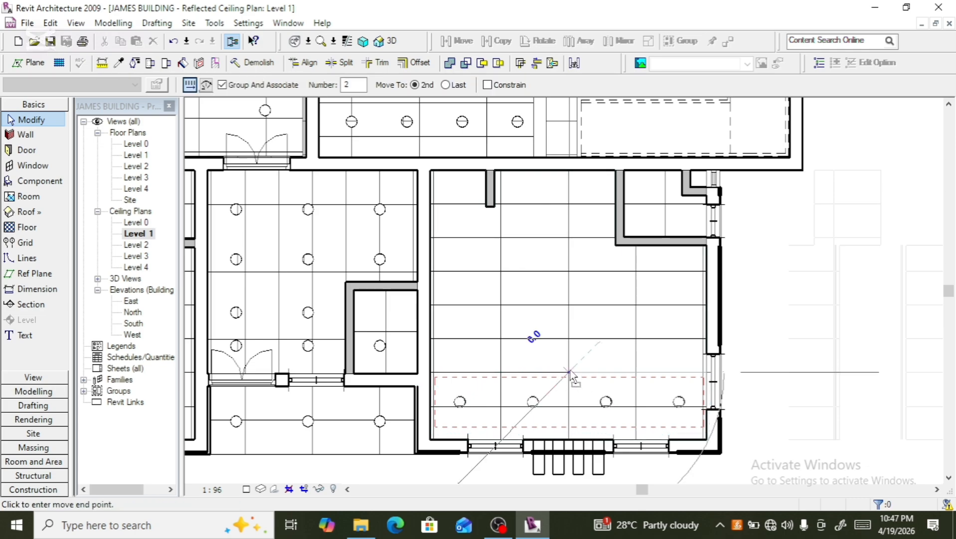
{"action": "left_click", "coordinate": [572, 331]}
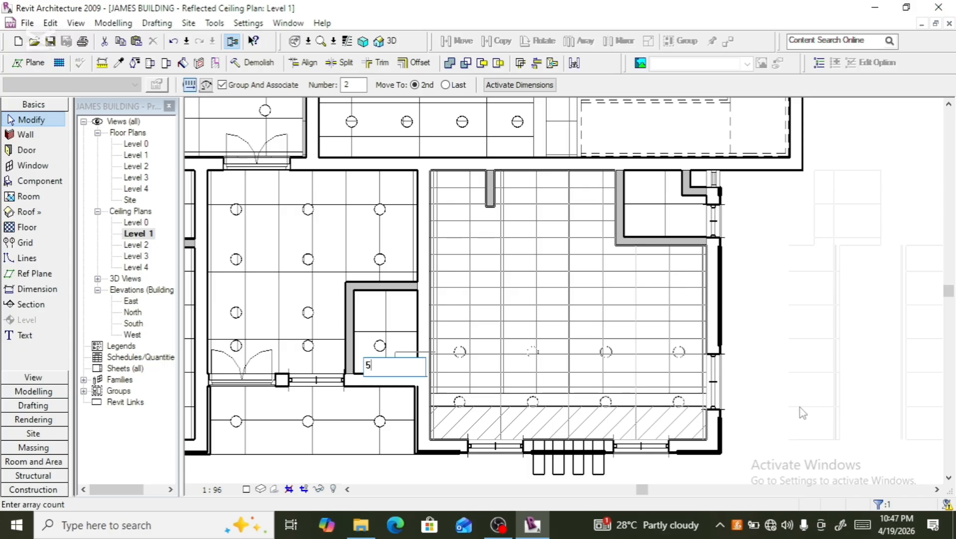
{"action": "key", "text": "Return"}
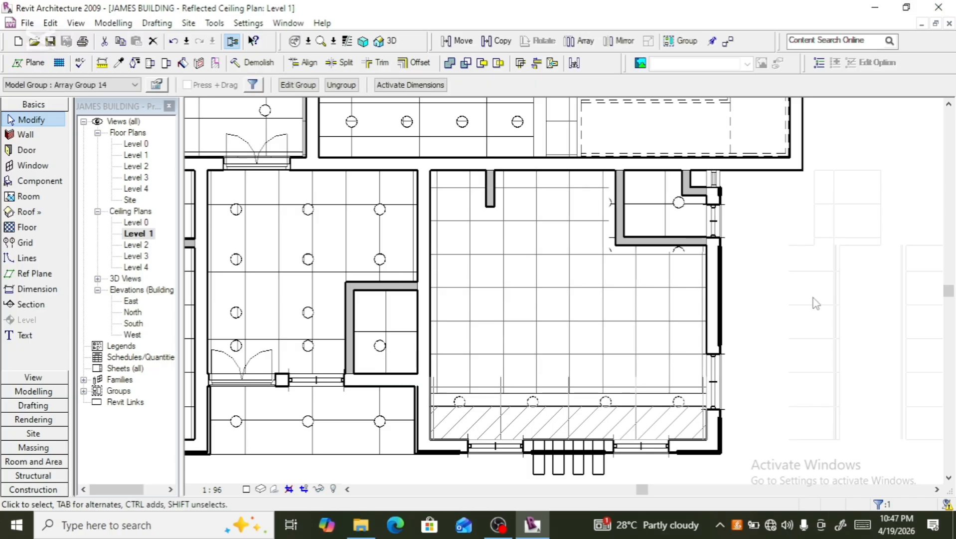
{"action": "key", "text": "Escape"}
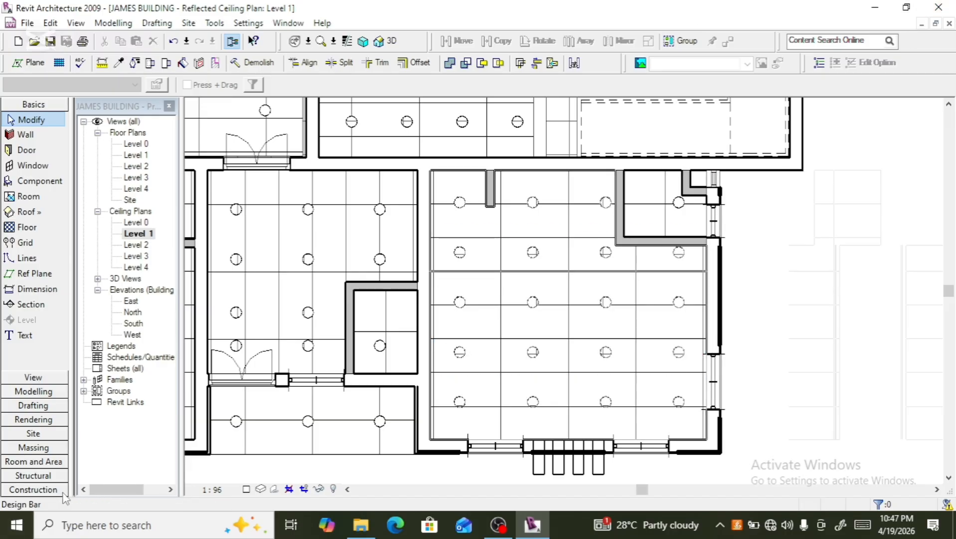
- Open the Level 2 reflected ceiling plan
{"action": "scroll", "coordinate": [596, 394], "scroll_direction": "down", "scroll_amount": 5}
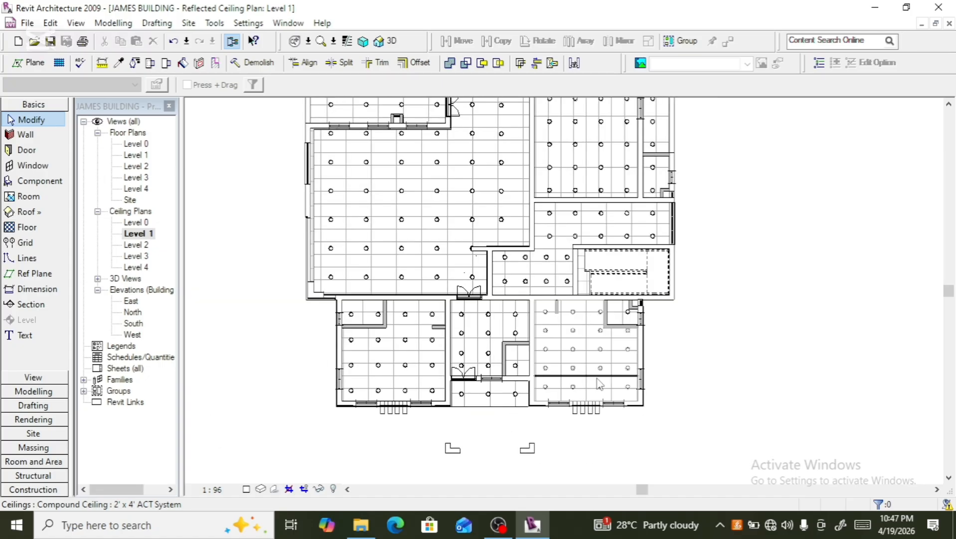
{"action": "scroll", "coordinate": [580, 465], "scroll_direction": "up", "scroll_amount": 1}
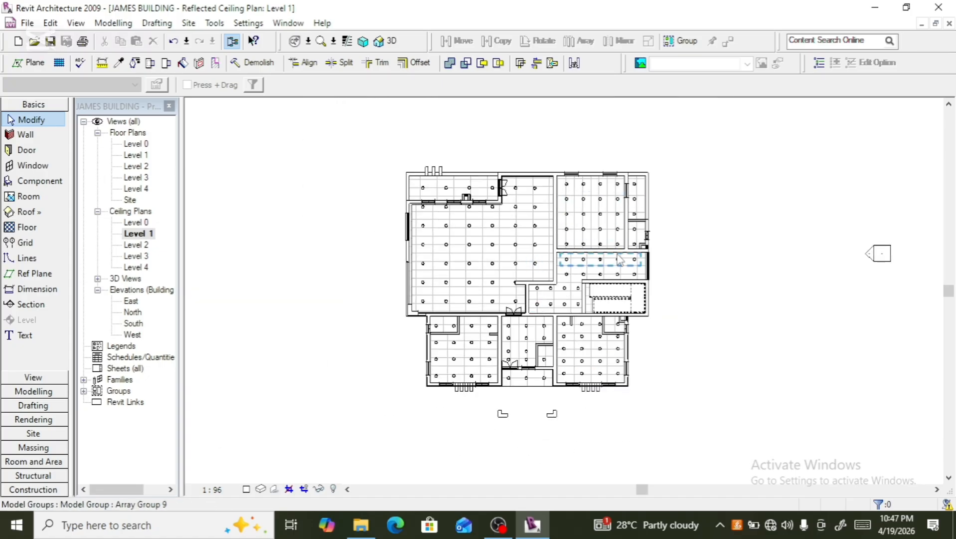
{"action": "scroll", "coordinate": [685, 203], "scroll_direction": "up", "scroll_amount": 2}
{"action": "scroll", "coordinate": [685, 203], "scroll_direction": "down", "scroll_amount": 3}
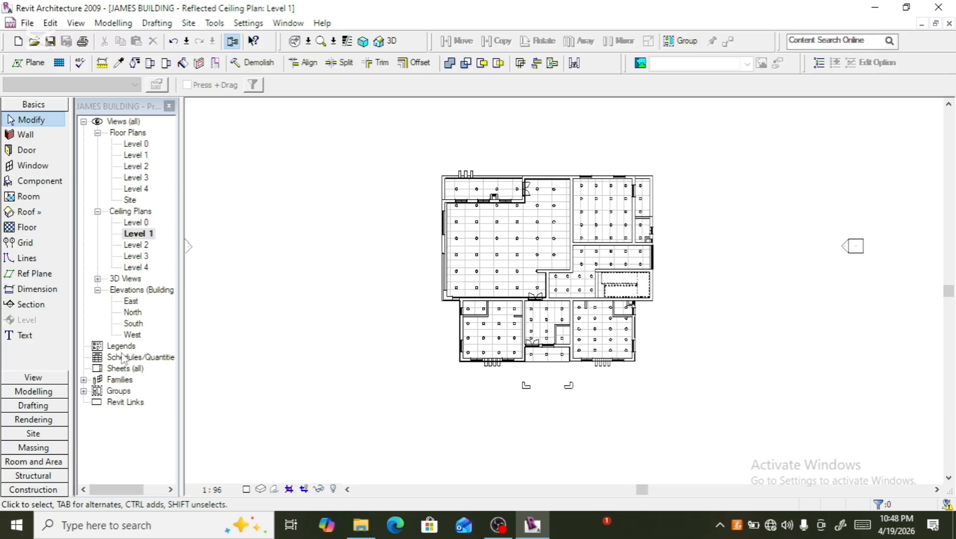
{"action": "double_click", "coordinate": [135, 245]}
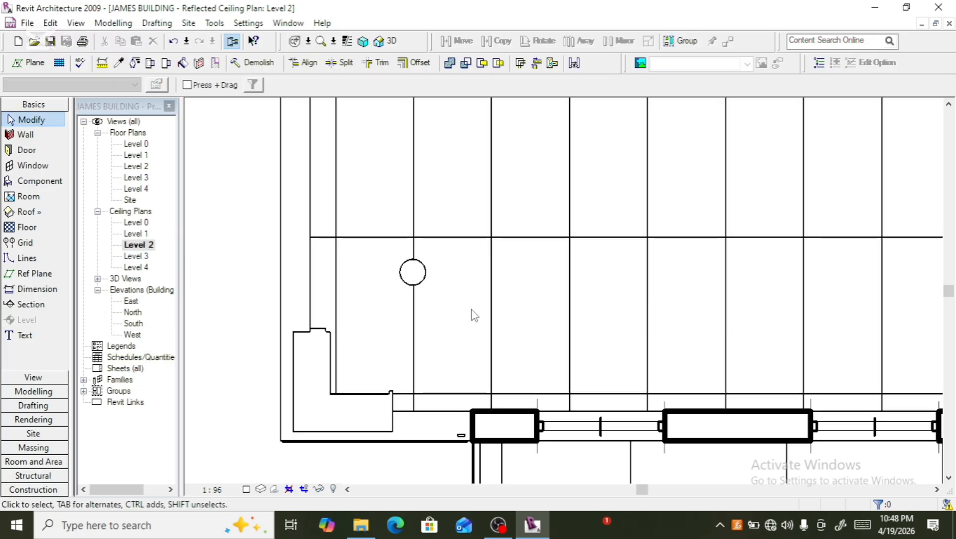
- Array the downlight in the large room rightward into 5 copies about 1200 apart along the room's bottom edge
{"action": "scroll", "coordinate": [474, 315], "scroll_direction": "down", "scroll_amount": 5}
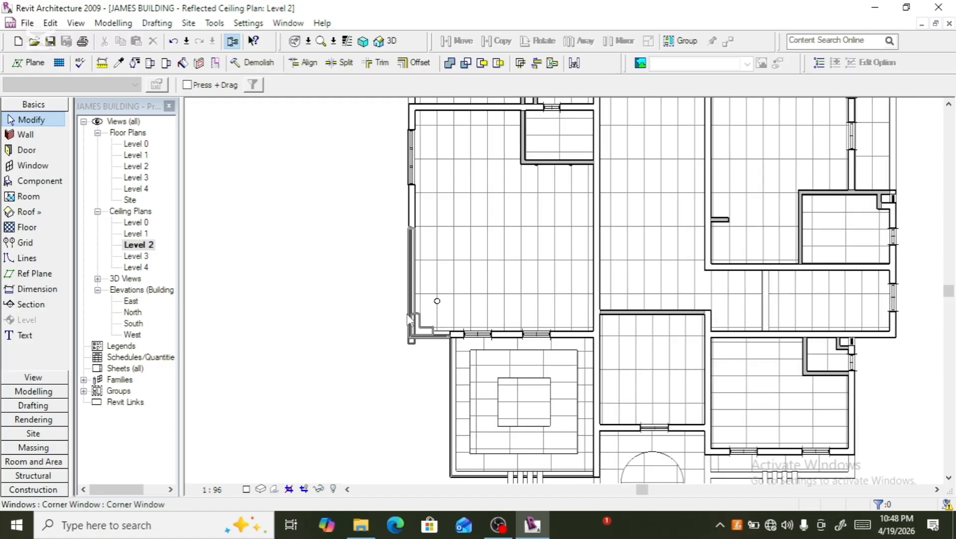
{"action": "scroll", "coordinate": [410, 324], "scroll_direction": "down", "scroll_amount": 3}
{"action": "scroll", "coordinate": [403, 335], "scroll_direction": "up", "scroll_amount": 3}
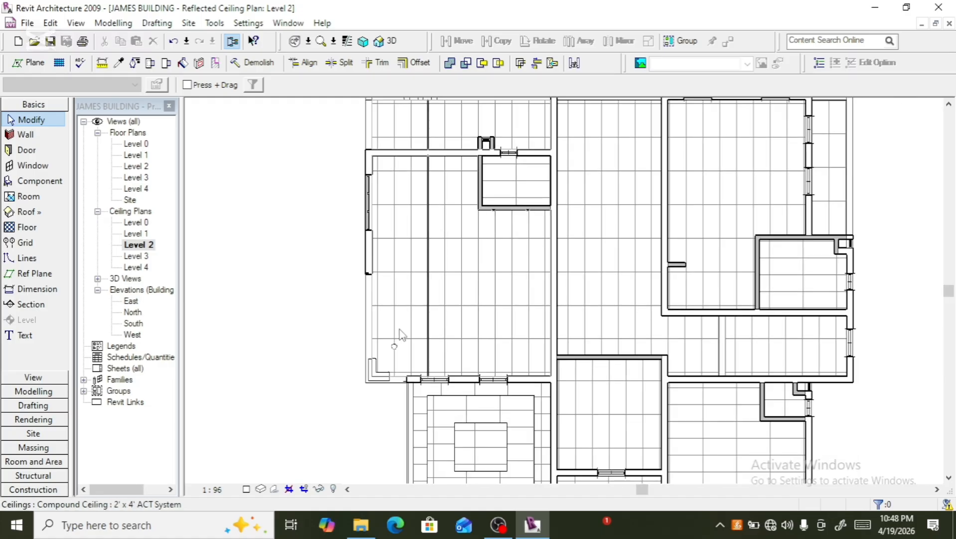
{"action": "scroll", "coordinate": [392, 349], "scroll_direction": "up", "scroll_amount": 3}
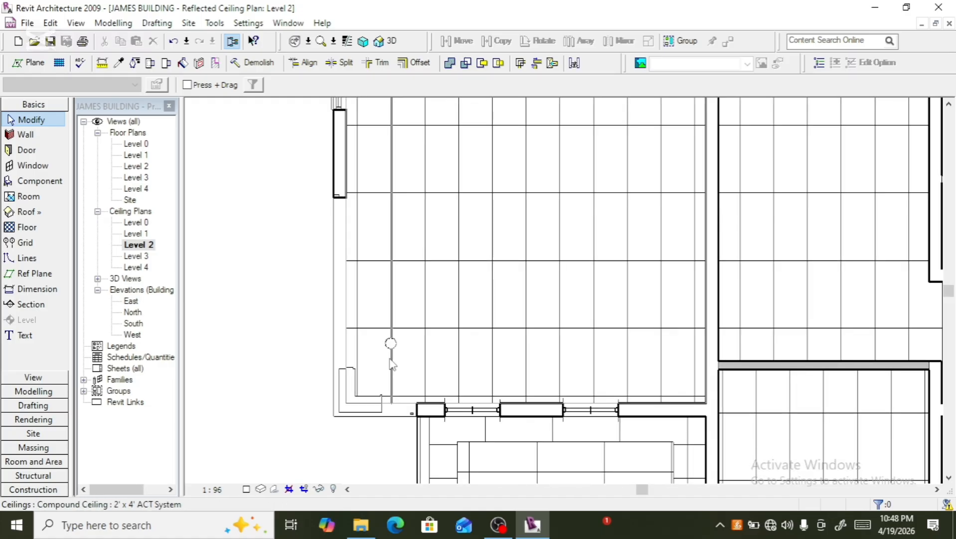
{"action": "left_click", "coordinate": [390, 342]}
{"action": "scroll", "coordinate": [309, 378], "scroll_direction": "down", "scroll_amount": 3}
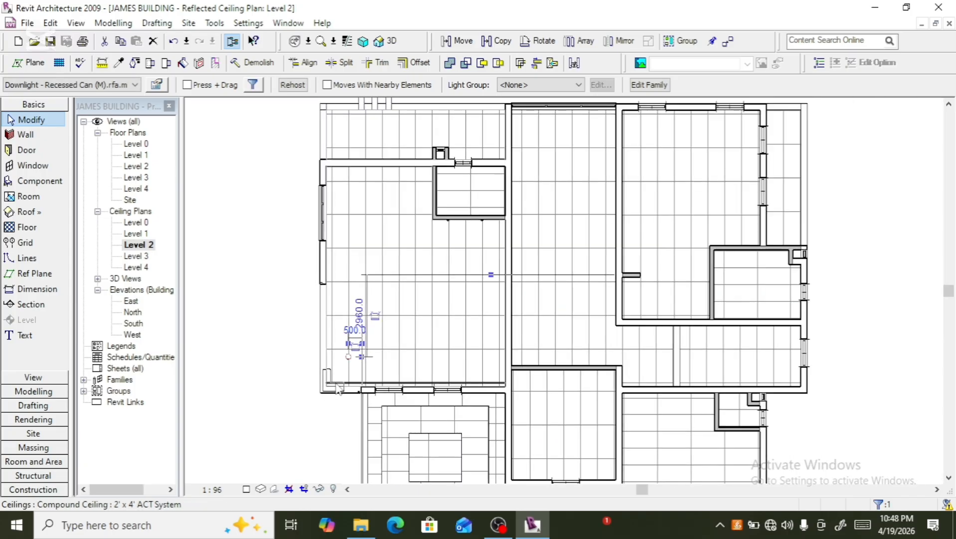
{"action": "scroll", "coordinate": [426, 181], "scroll_direction": "up", "scroll_amount": 2}
{"action": "scroll", "coordinate": [382, 279], "scroll_direction": "down", "scroll_amount": 3}
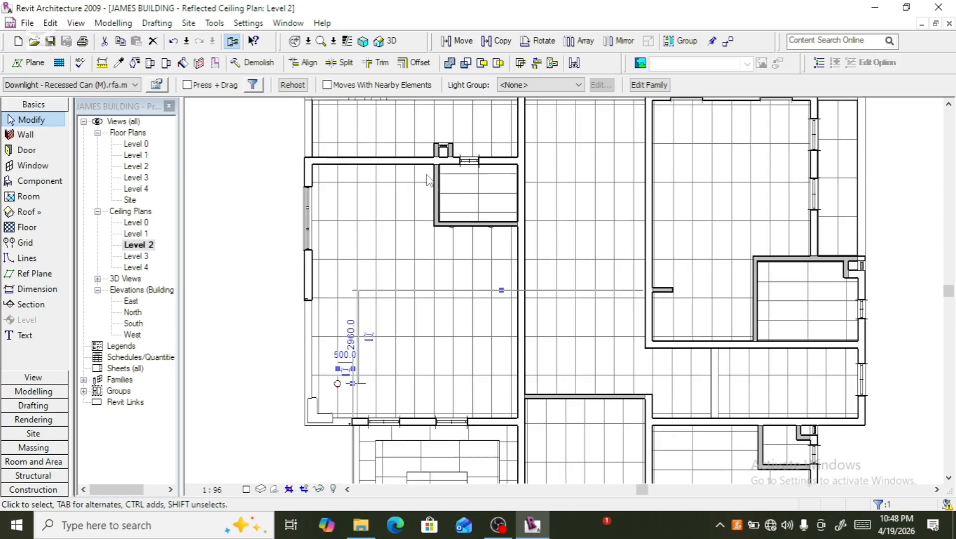
{"action": "scroll", "coordinate": [377, 322], "scroll_direction": "up", "scroll_amount": 3}
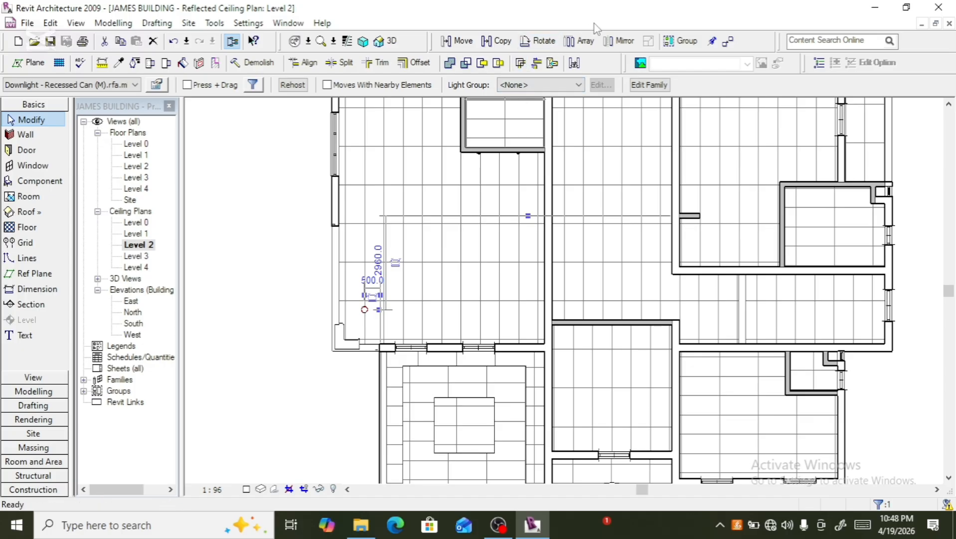
{"action": "left_click", "coordinate": [582, 40]}
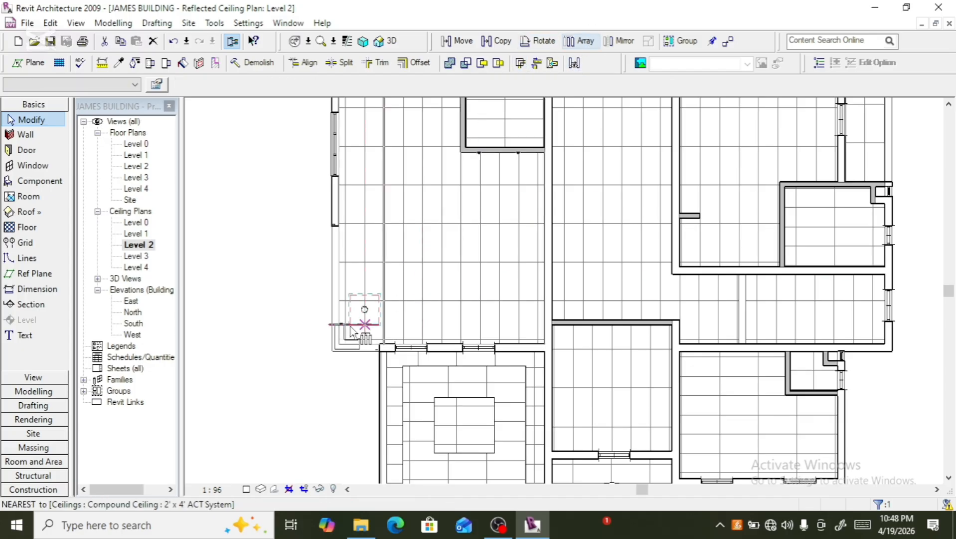
{"action": "left_click", "coordinate": [372, 307]}
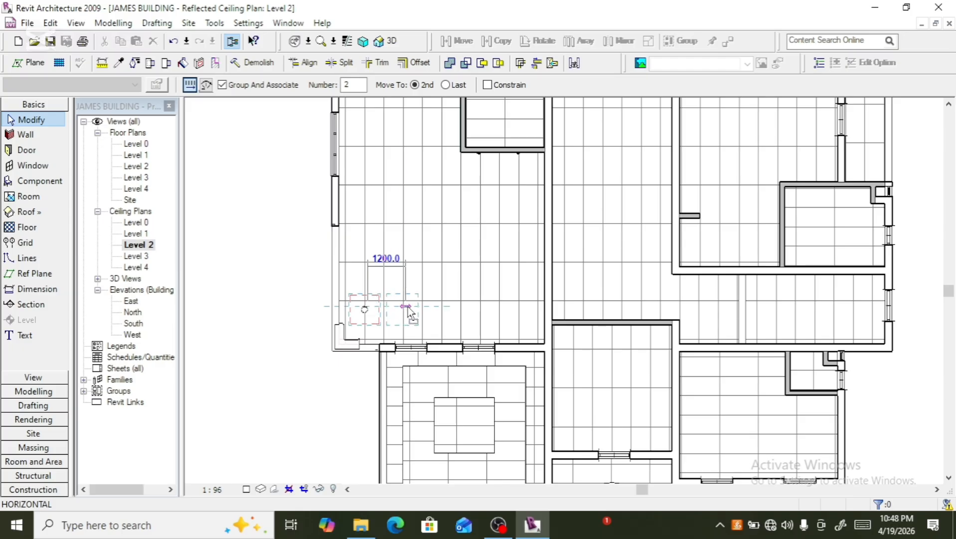
{"action": "left_click", "coordinate": [407, 309]}
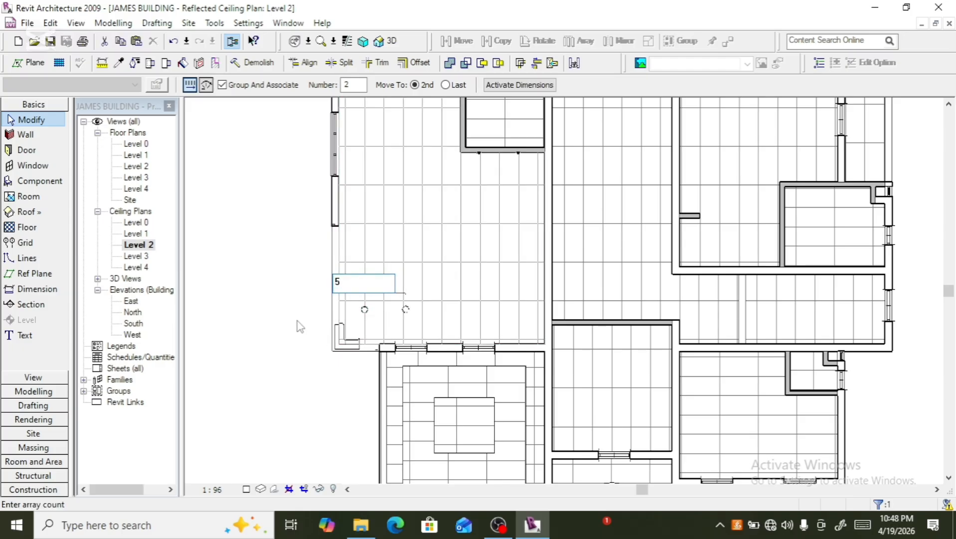
{"action": "key", "text": "Return"}
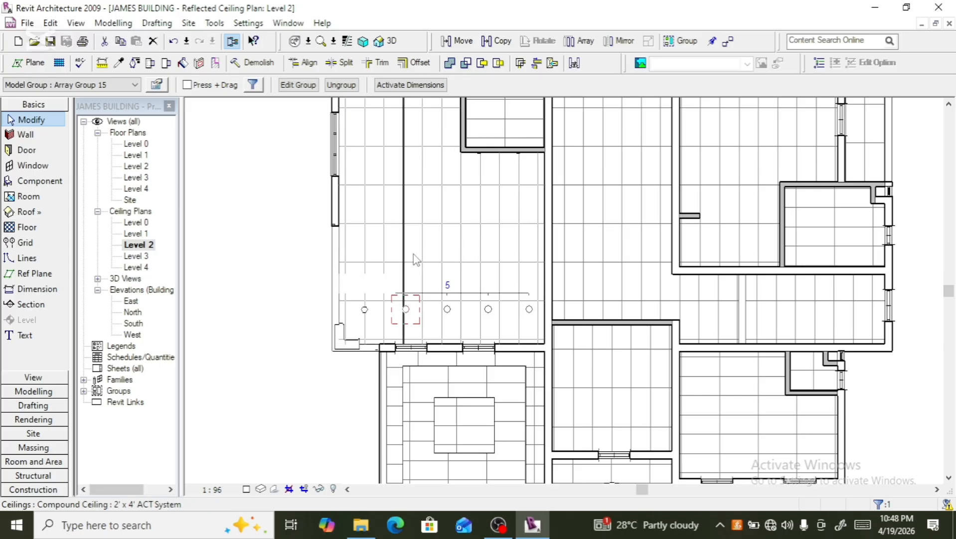
- Select all five bottom-row downlights and array them upward into 6 rows across the room
{"action": "left_click", "coordinate": [361, 311], "text": "ctrl"}
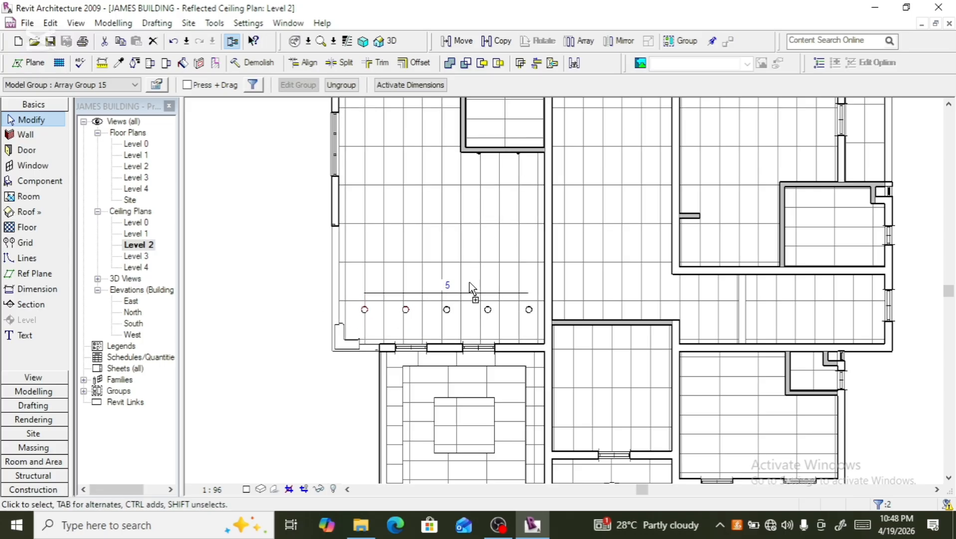
{"action": "left_click", "coordinate": [448, 311], "text": "ctrl"}
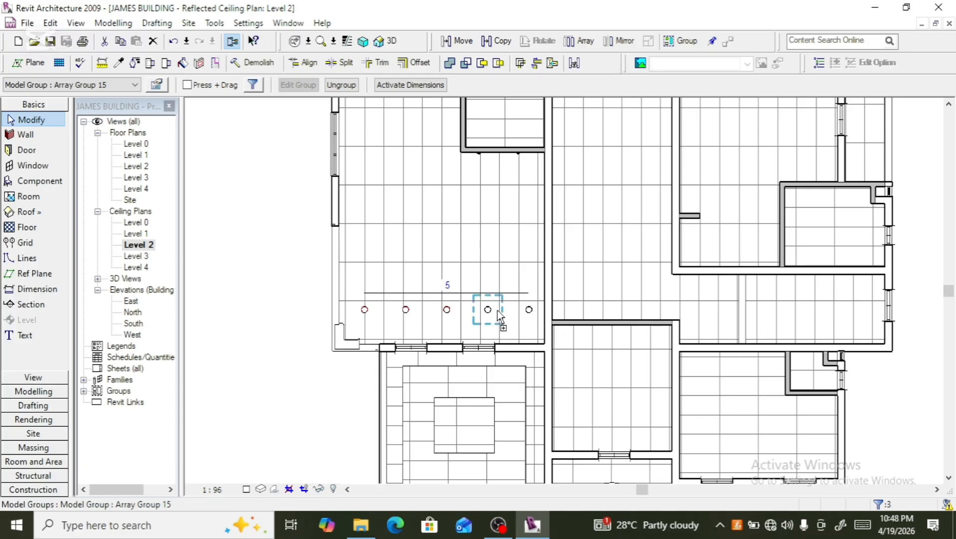
{"action": "left_click", "coordinate": [499, 313], "text": "ctrl"}
{"action": "left_click", "coordinate": [528, 312], "text": "ctrl"}
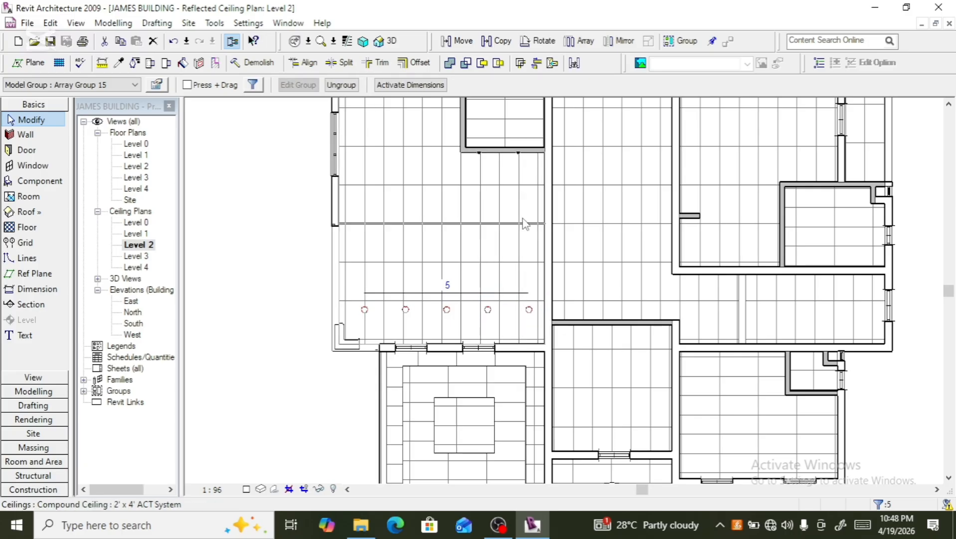
{"action": "left_click", "coordinate": [580, 41]}
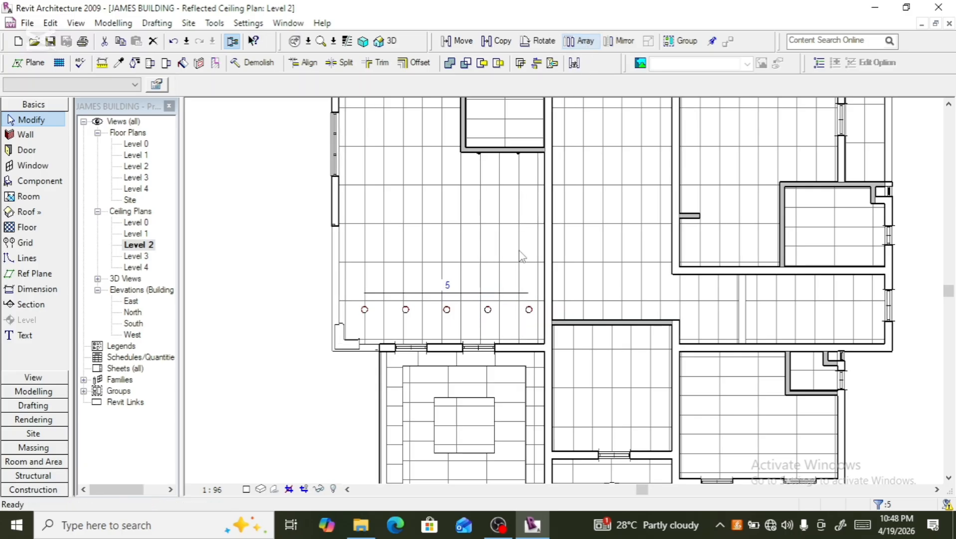
{"action": "left_click", "coordinate": [448, 310]}
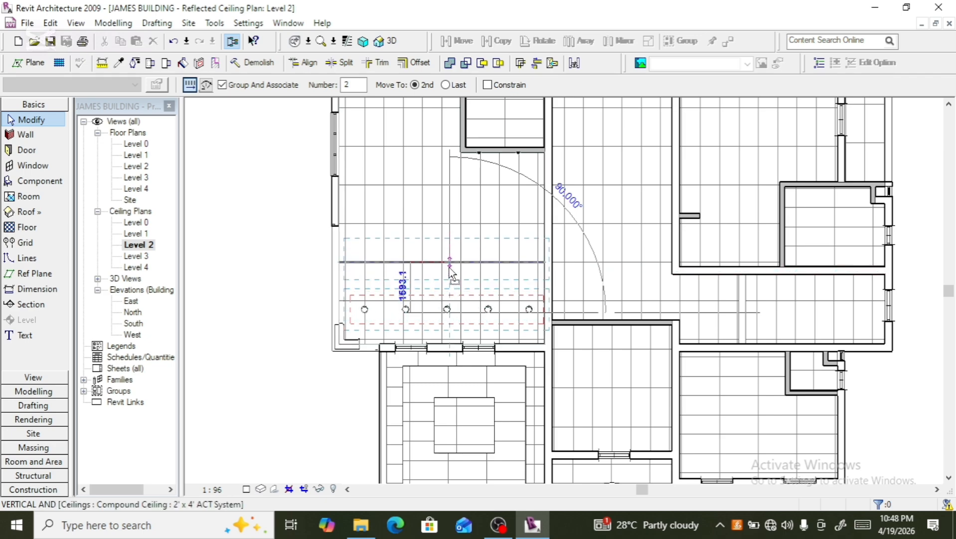
{"action": "left_click", "coordinate": [450, 269]}
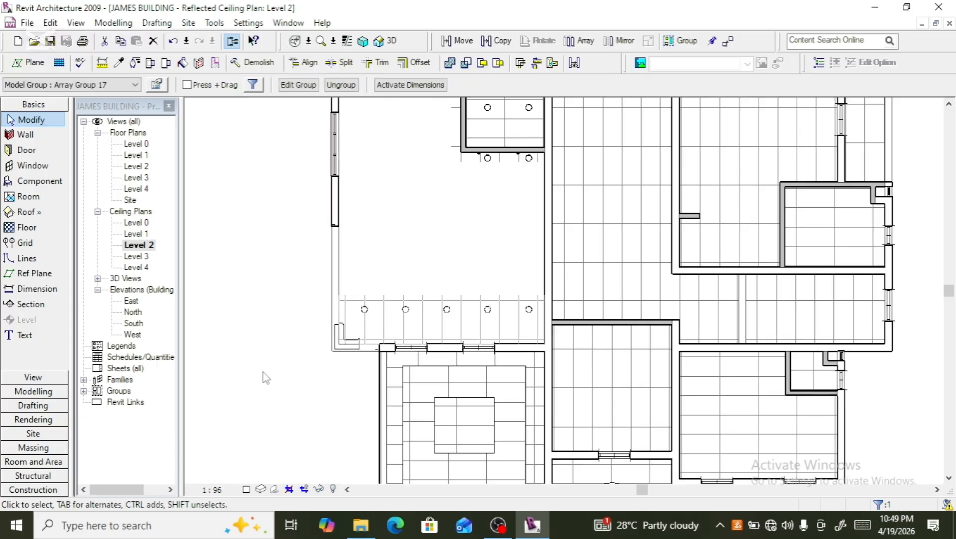
- Select the top row of the downlight array and ungroup it
{"action": "left_click", "coordinate": [289, 366]}
{"action": "scroll", "coordinate": [289, 365], "scroll_direction": "down", "scroll_amount": 2}
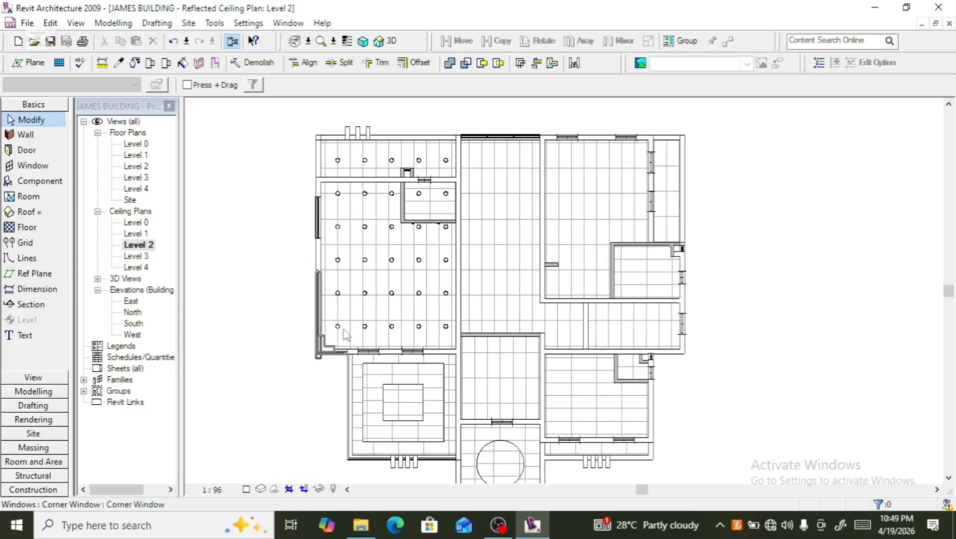
{"action": "scroll", "coordinate": [479, 233], "scroll_direction": "up", "scroll_amount": 2}
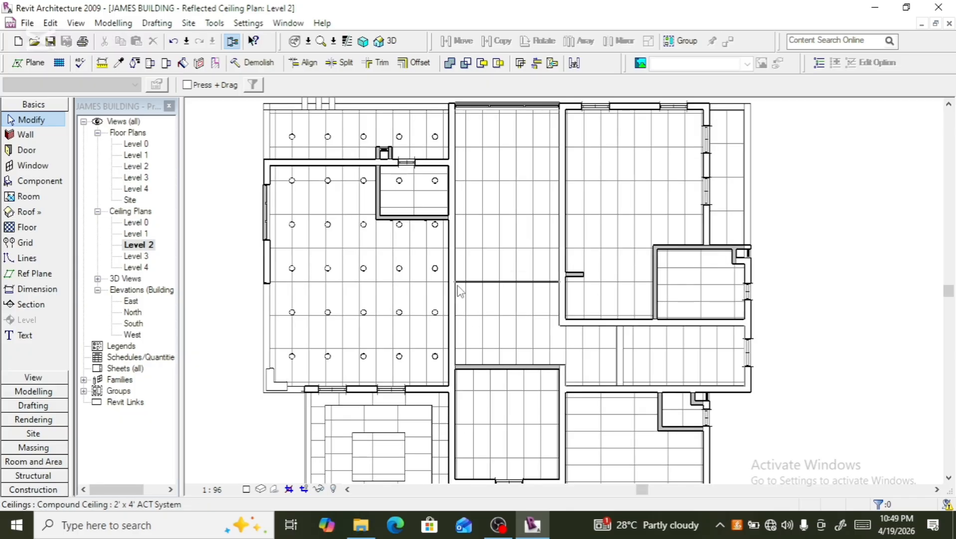
{"action": "scroll", "coordinate": [454, 272], "scroll_direction": "down", "scroll_amount": 1}
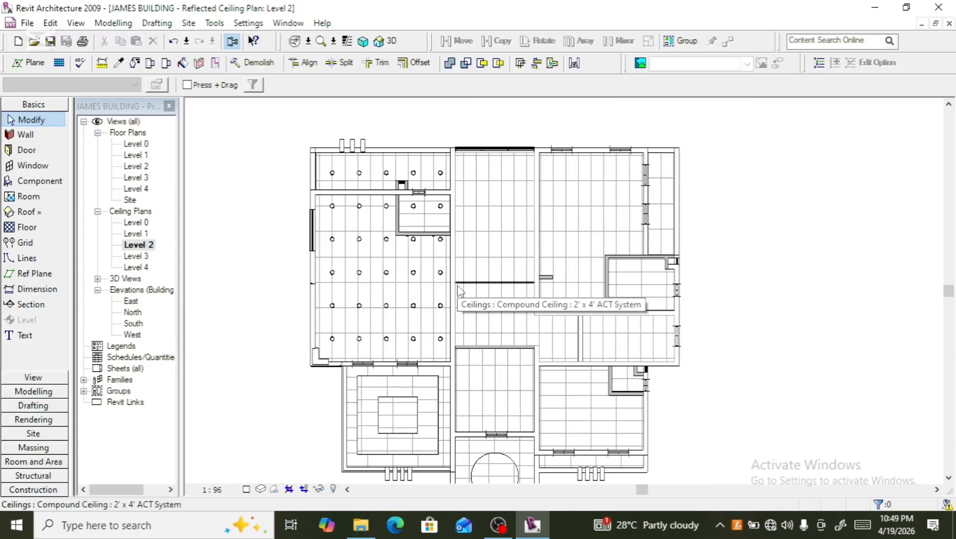
{"action": "left_click", "coordinate": [448, 181]}
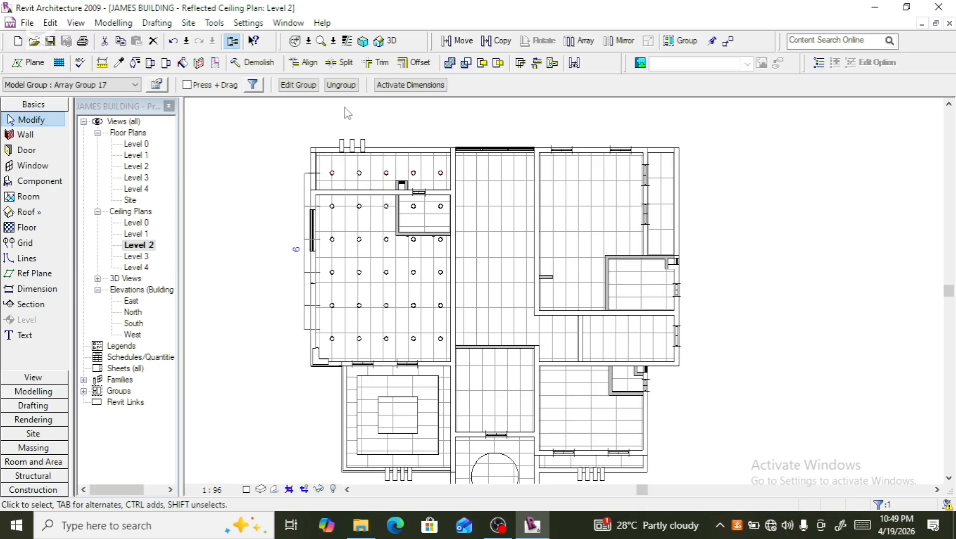
{"action": "left_click", "coordinate": [341, 84]}
- Copy the top-right downlight about 1140 to the right into the adjacent room and nudge it slightly up
{"action": "scroll", "coordinate": [441, 182], "scroll_direction": "up", "scroll_amount": 2}
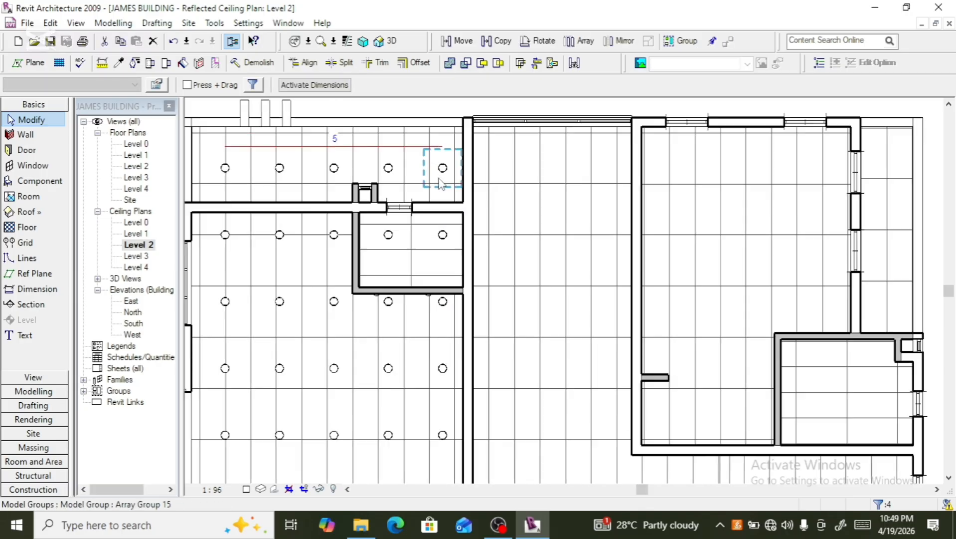
{"action": "scroll", "coordinate": [439, 179], "scroll_direction": "up", "scroll_amount": 2}
{"action": "left_click", "coordinate": [444, 165]}
{"action": "scroll", "coordinate": [435, 203], "scroll_direction": "down", "scroll_amount": 2}
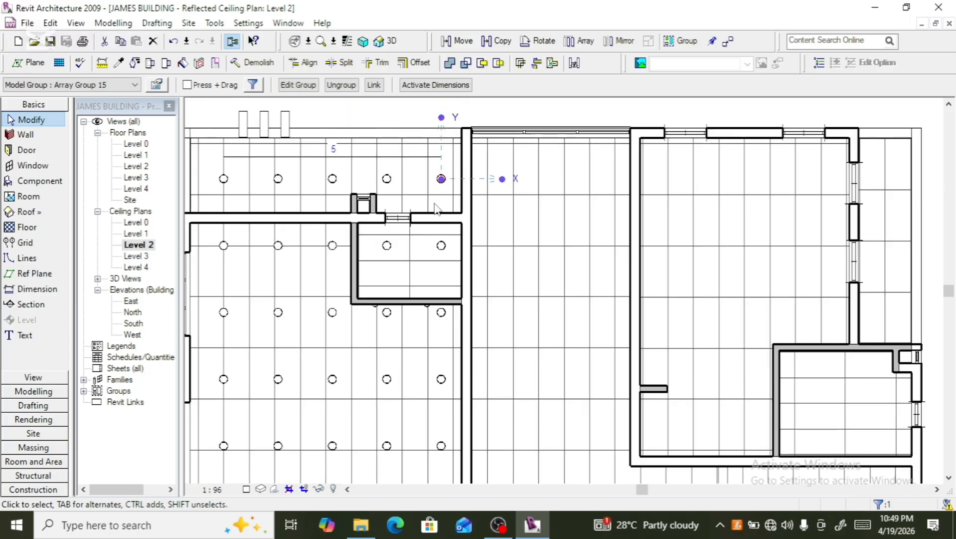
{"action": "left_click", "coordinate": [496, 40]}
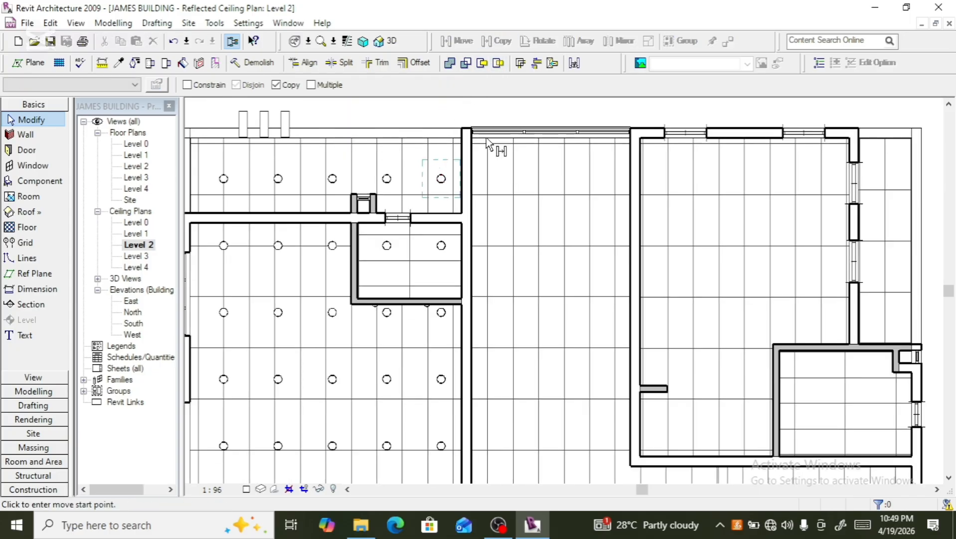
{"action": "left_click", "coordinate": [440, 179]}
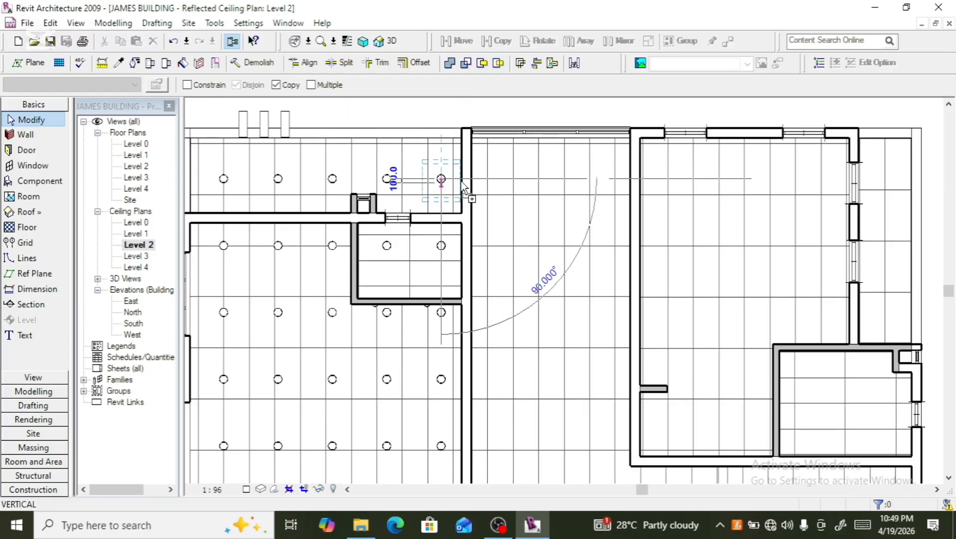
{"action": "left_click", "coordinate": [491, 178]}
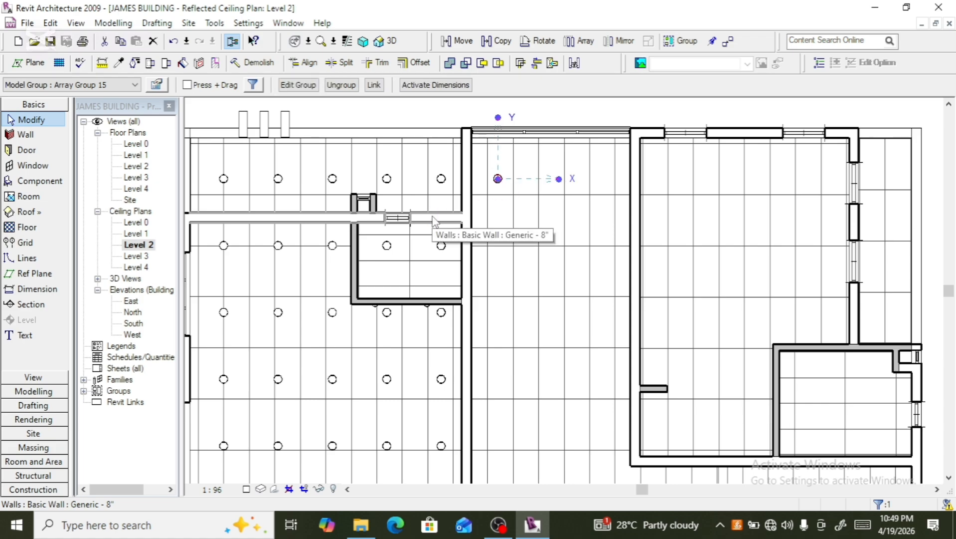
{"action": "key", "text": "Up"}
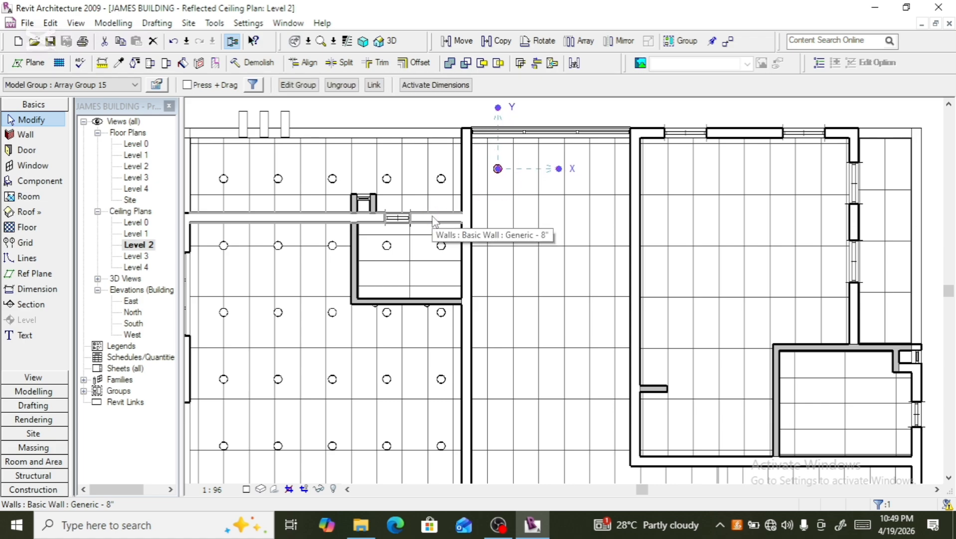
{"action": "key", "text": "Up"}
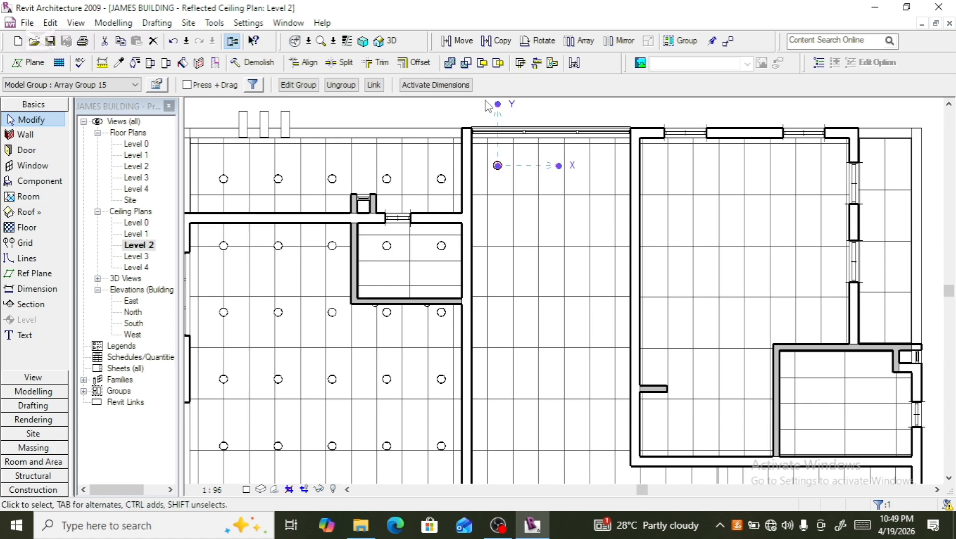
- Array the copied downlight rightward into 3 along the adjacent room's top edge
{"action": "left_click", "coordinate": [578, 40]}
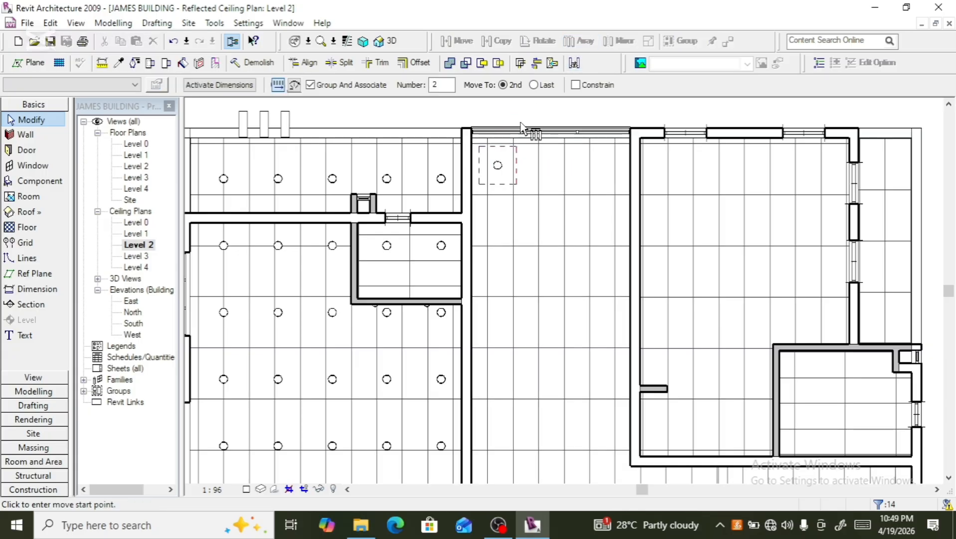
{"action": "left_click", "coordinate": [495, 166]}
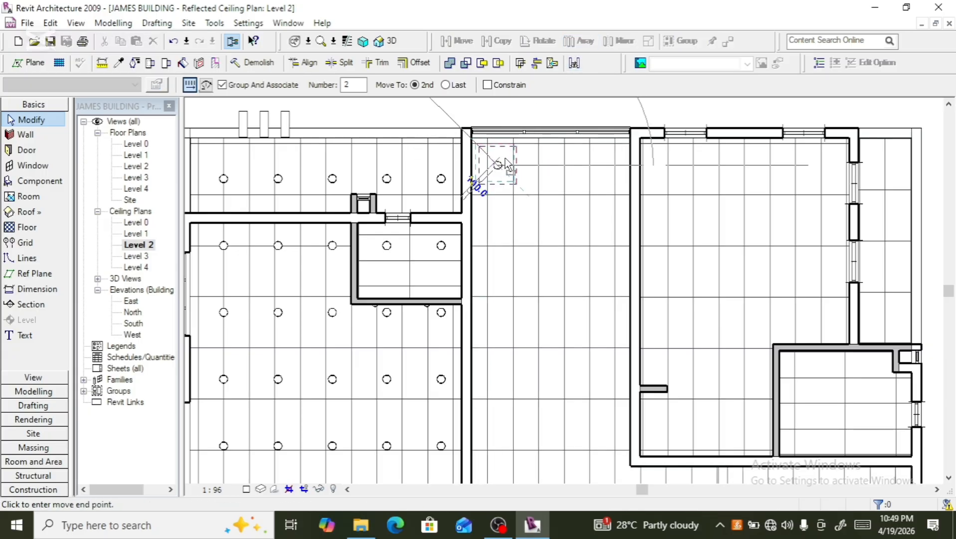
{"action": "left_click", "coordinate": [536, 163]}
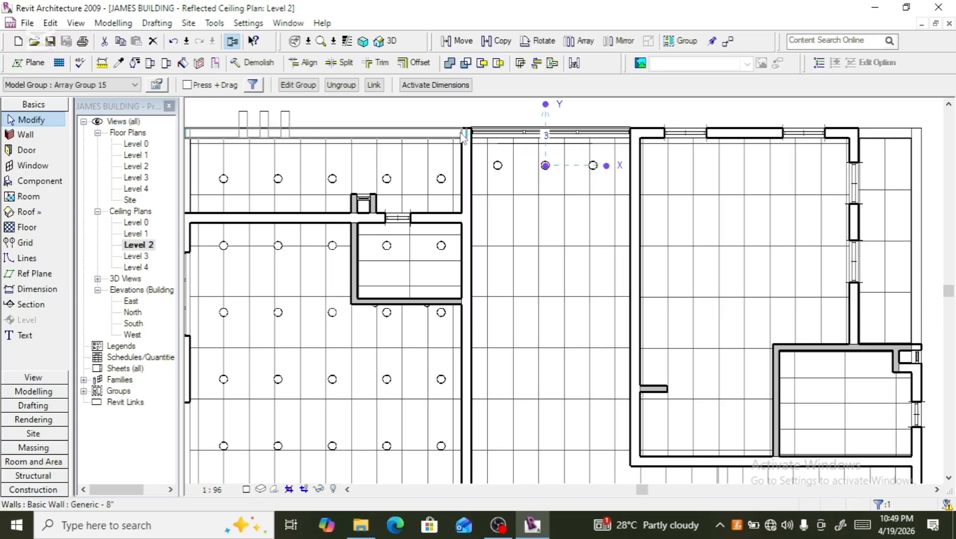
{"action": "left_click", "coordinate": [503, 172], "text": "ctrl"}
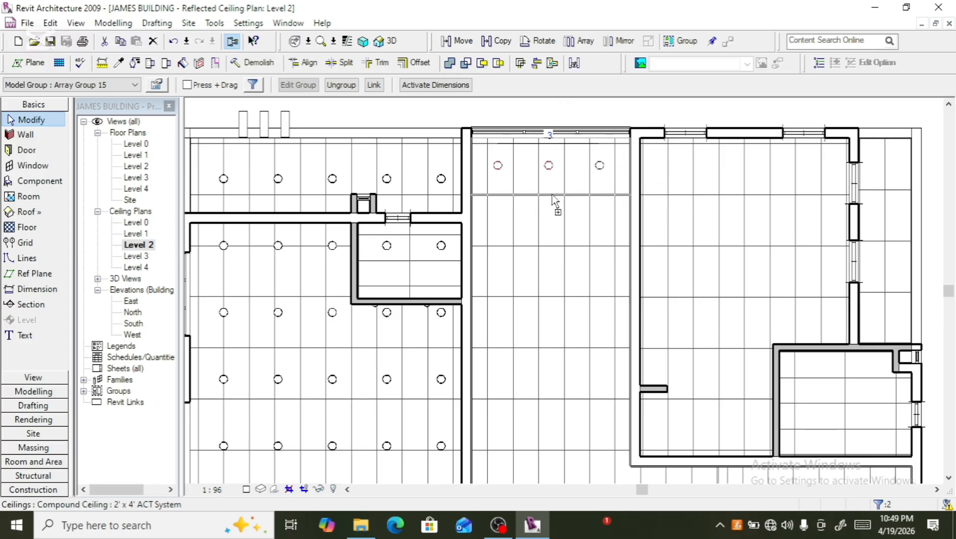
- Select the three-downlight row in the middle room and array it downward into 7 rows
{"action": "left_click", "coordinate": [601, 172], "text": "ctrl"}
{"action": "scroll", "coordinate": [544, 183], "scroll_direction": "down", "scroll_amount": 3}
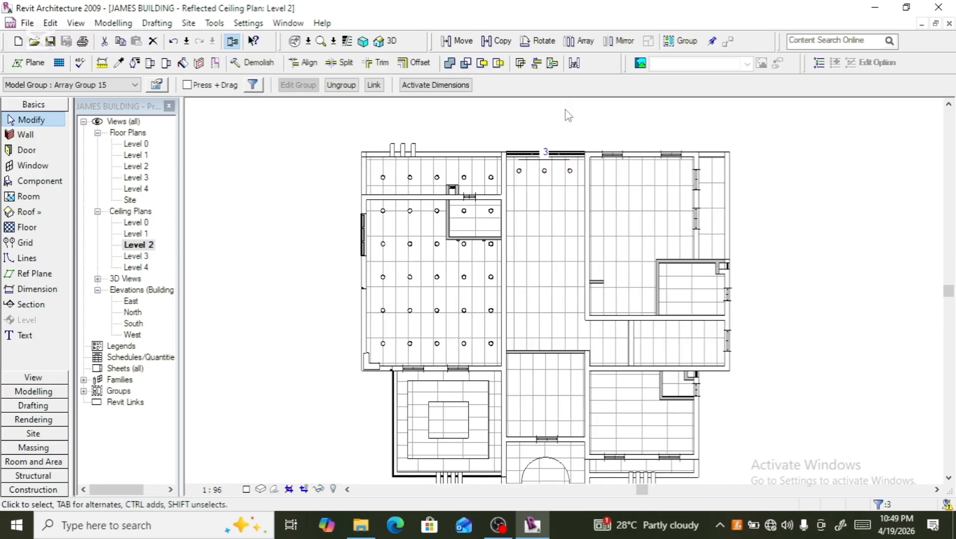
{"action": "left_click", "coordinate": [579, 41]}
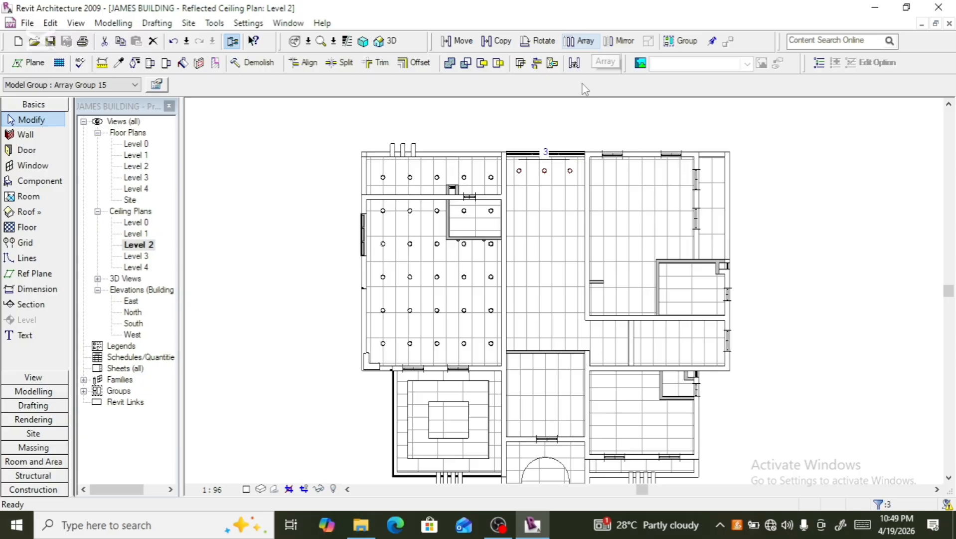
{"action": "left_click", "coordinate": [543, 173]}
{"action": "left_click", "coordinate": [544, 192]}
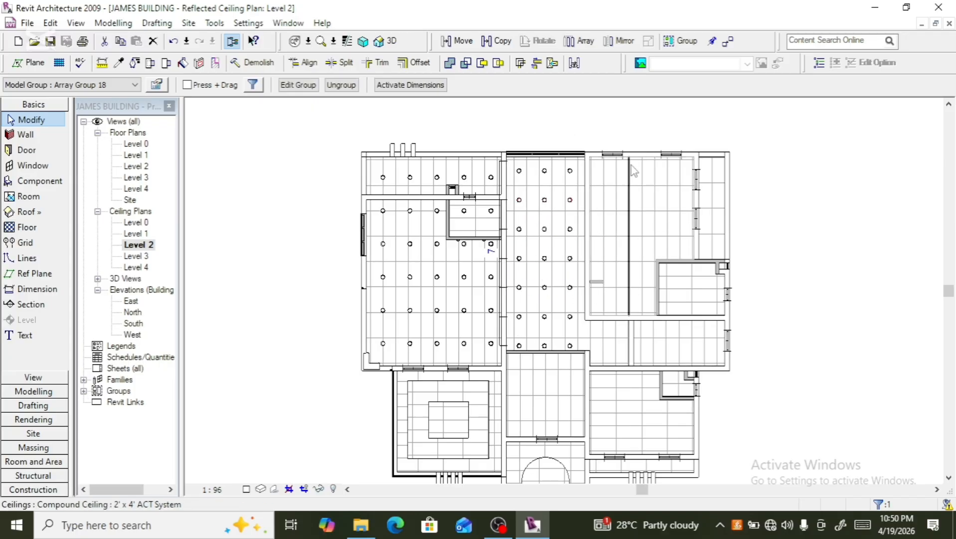
- Select the top row of the middle room's downlight array and ungroup it
{"action": "scroll", "coordinate": [643, 159], "scroll_direction": "up", "scroll_amount": 2}
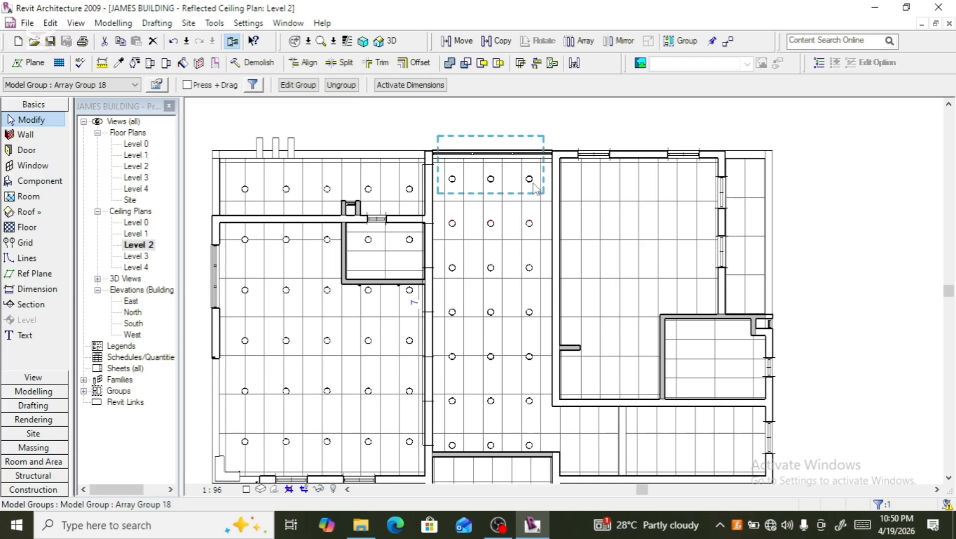
{"action": "left_click", "coordinate": [535, 189]}
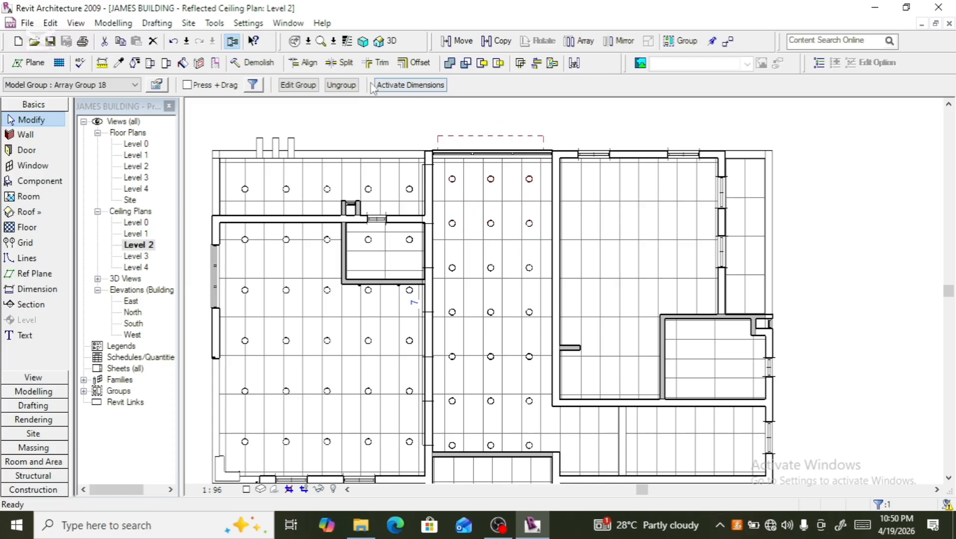
{"action": "left_click", "coordinate": [341, 85]}
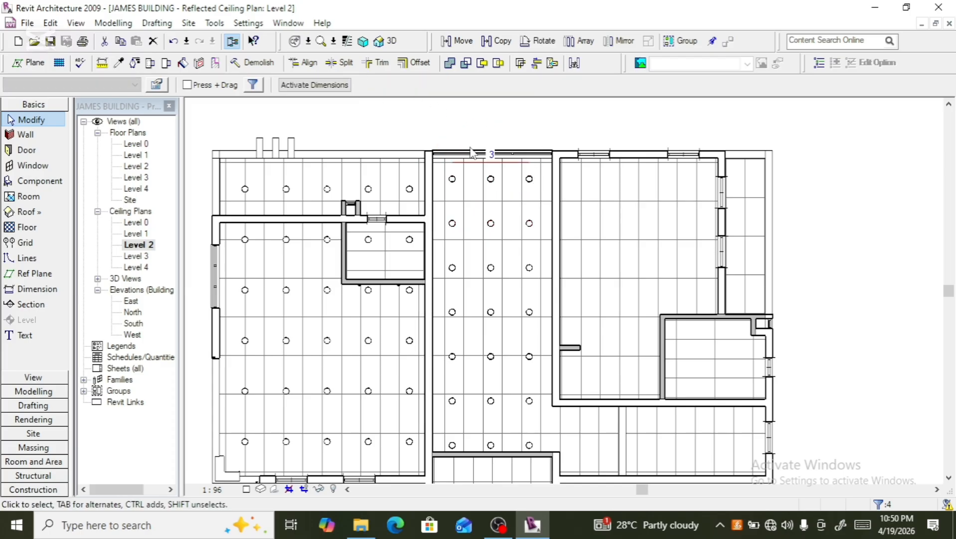
- Copy the top-right downlight about 1300 to the right into the adjacent room
{"action": "left_click", "coordinate": [530, 179]}
{"action": "left_click", "coordinate": [497, 43]}
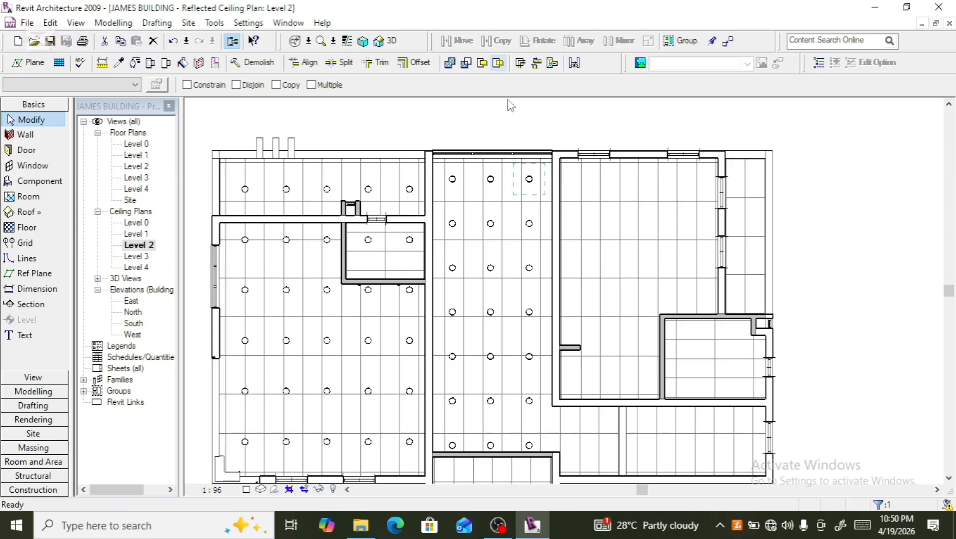
{"action": "left_click", "coordinate": [531, 179]}
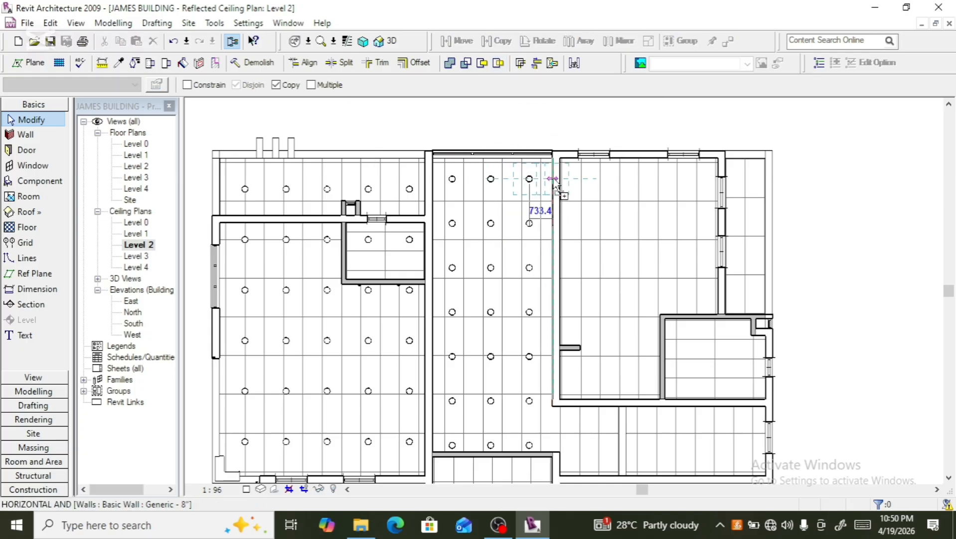
{"action": "left_click", "coordinate": [581, 178]}
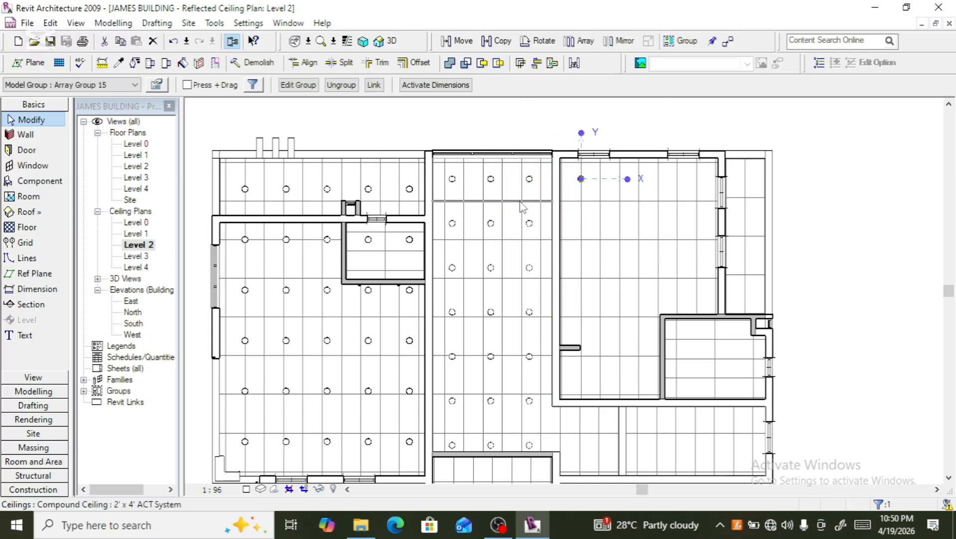
- Array the copied downlight rightward into 5 at about 1200 spacing across the room's top edge
{"action": "left_click", "coordinate": [583, 42]}
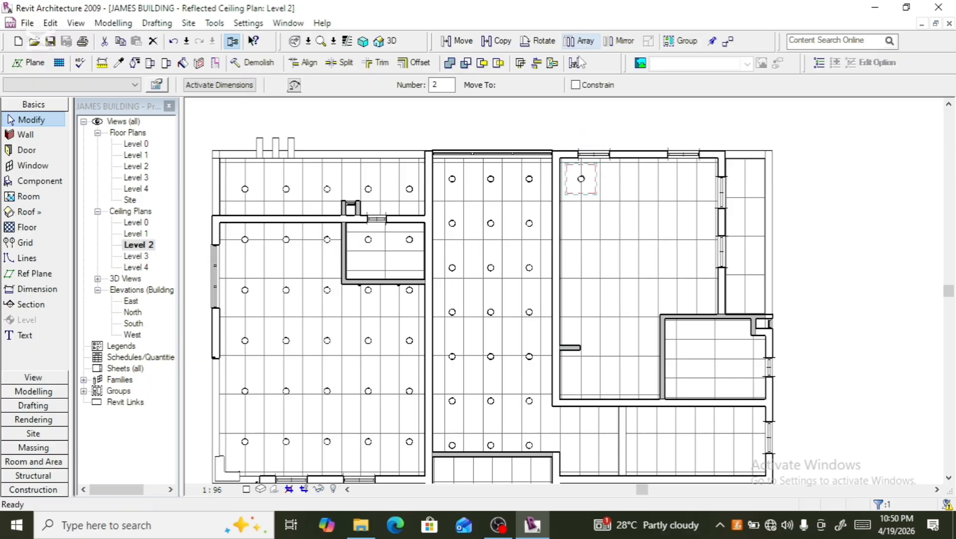
{"action": "left_click", "coordinate": [581, 179]}
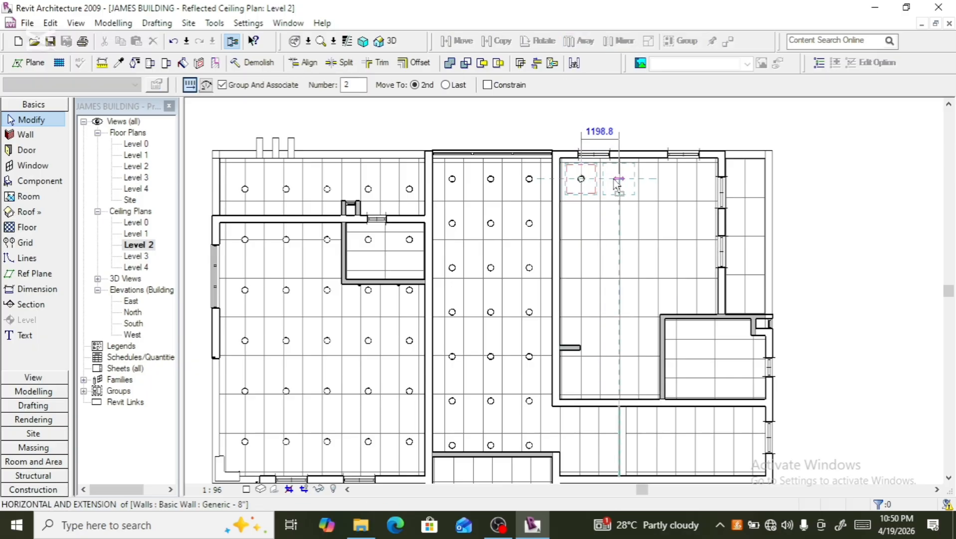
{"action": "left_click", "coordinate": [616, 179]}
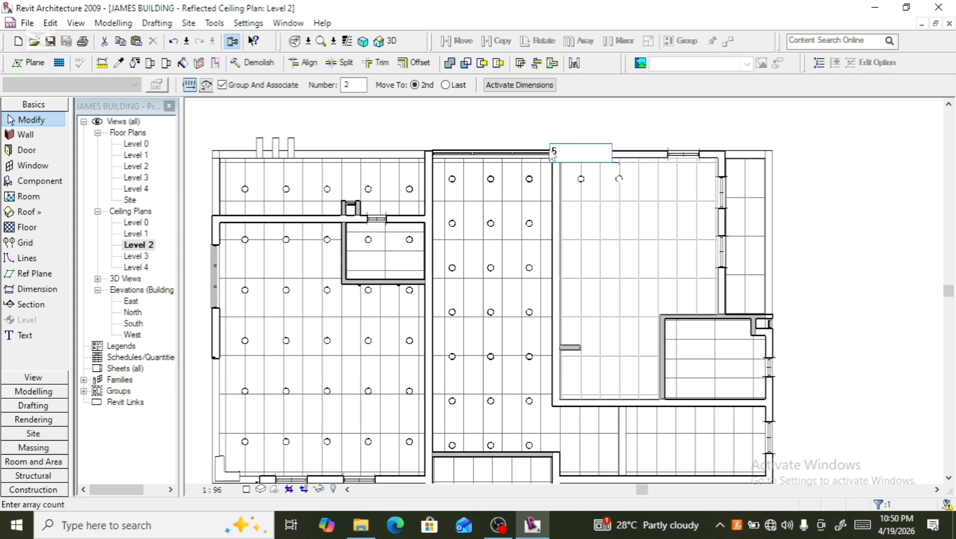
{"action": "type", "text": "5"}
{"action": "key", "text": "Return"}
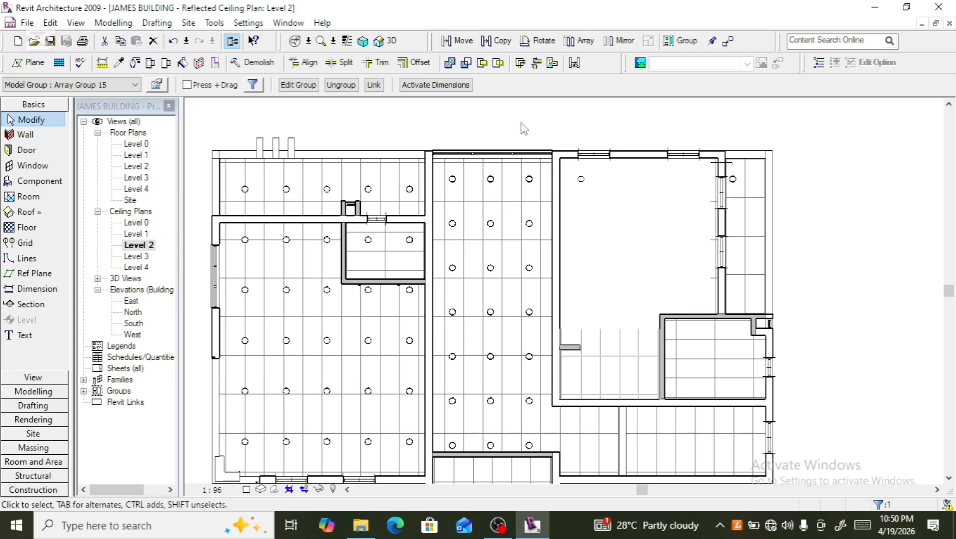
{"action": "left_click", "coordinate": [521, 128]}
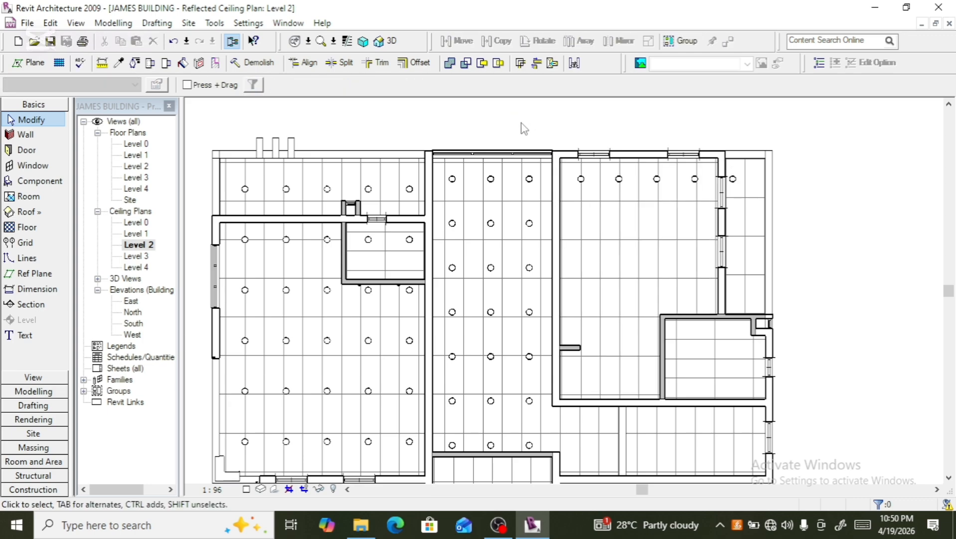
- Select the five downlights of the new row and array them downward into 2 rows
{"action": "left_click", "coordinate": [618, 187]}
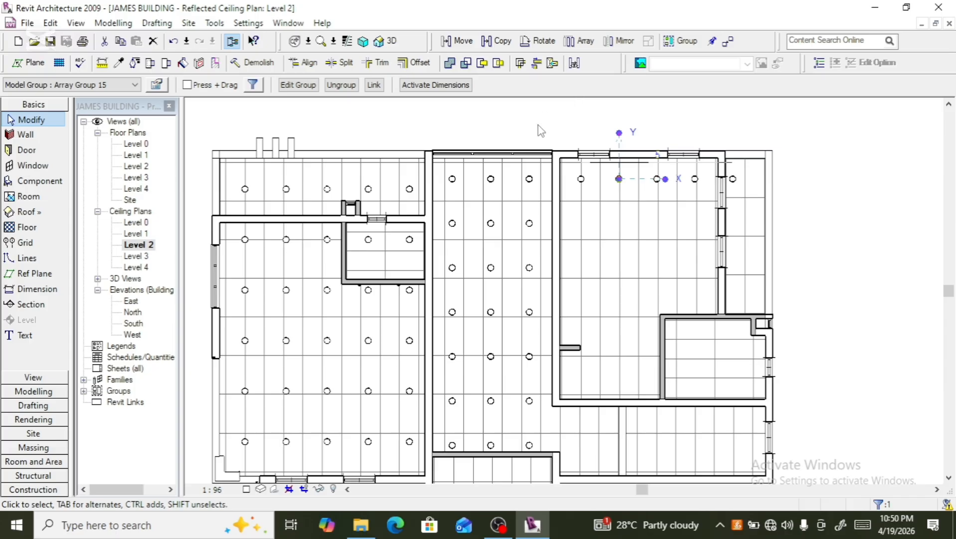
{"action": "key", "text": "Right"}
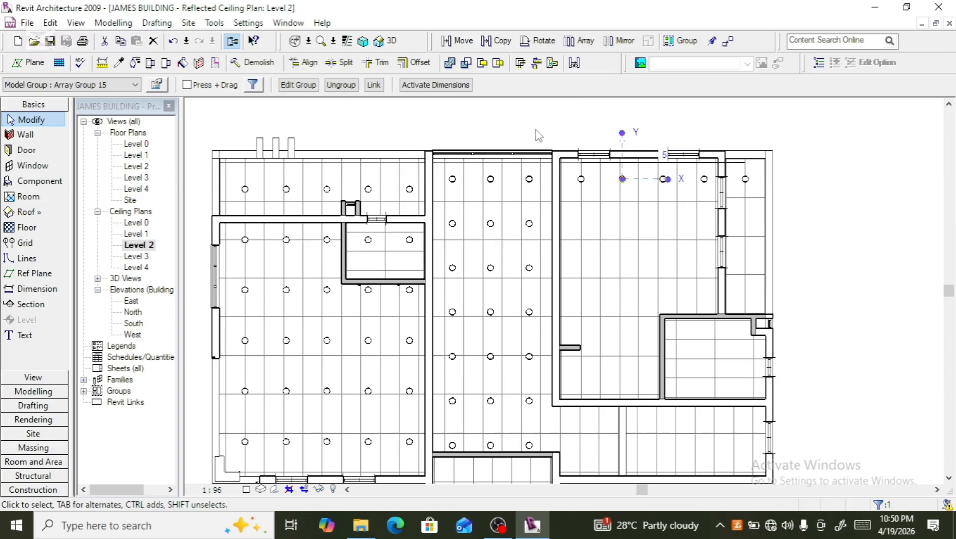
{"action": "left_click", "coordinate": [585, 190], "text": "ctrl"}
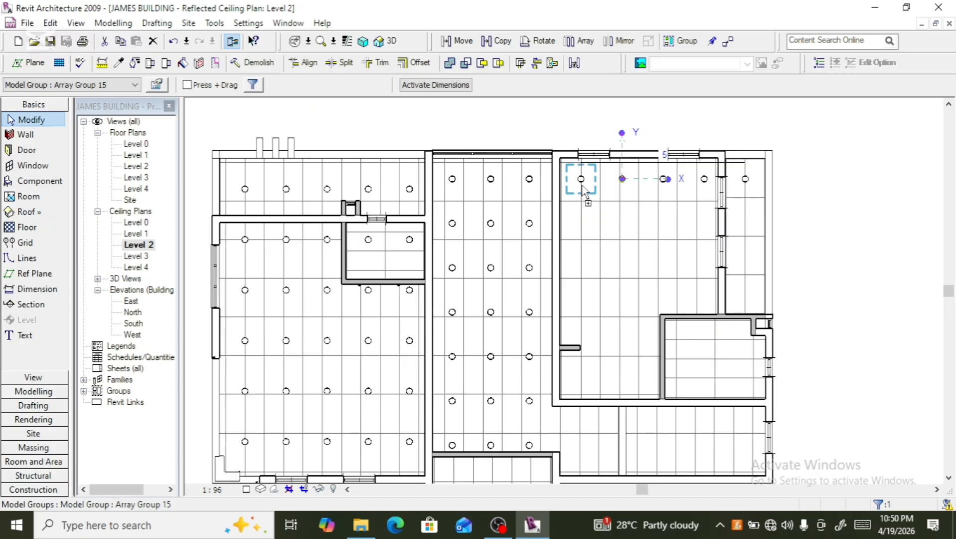
{"action": "left_click", "coordinate": [670, 180], "text": "ctrl"}
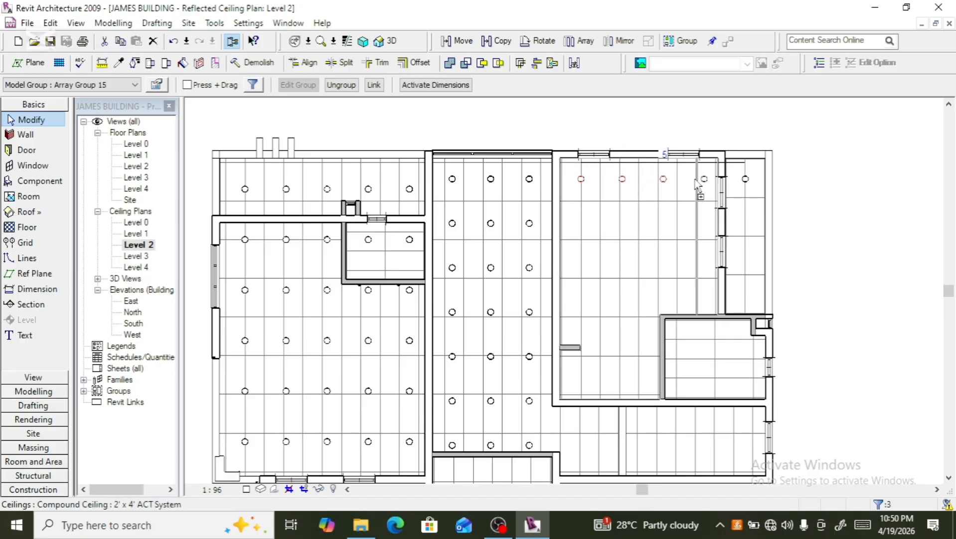
{"action": "left_click", "coordinate": [705, 180], "text": "ctrl"}
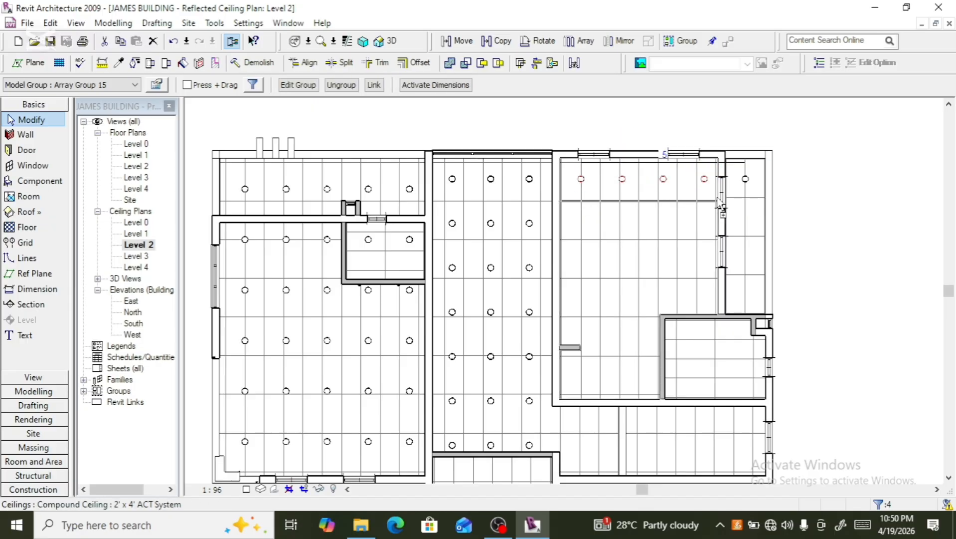
{"action": "left_click", "coordinate": [747, 179], "text": "ctrl"}
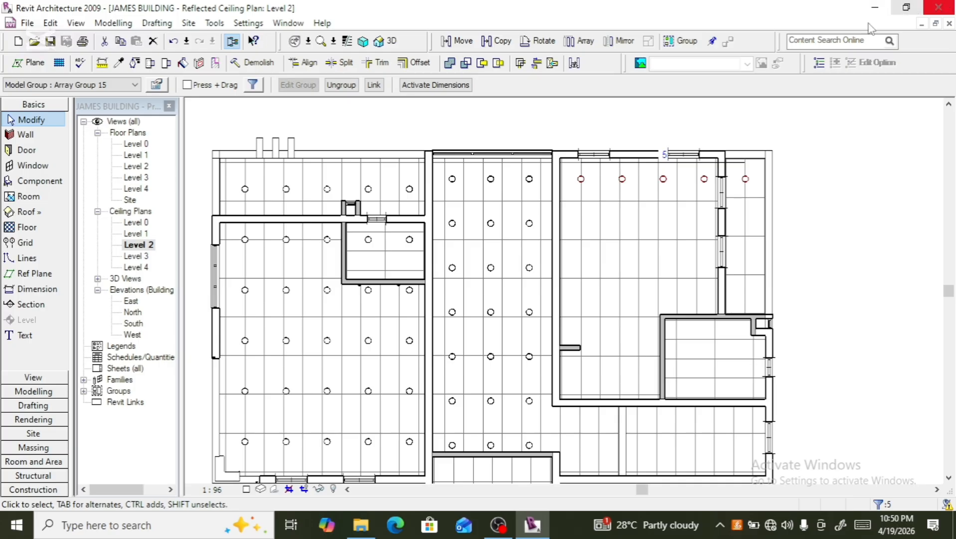
{"action": "left_click", "coordinate": [579, 40]}
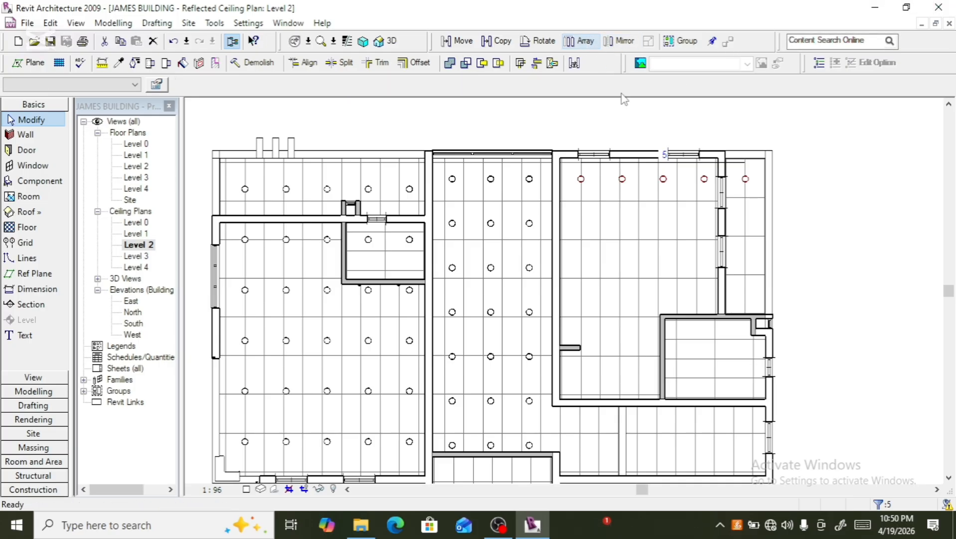
{"action": "left_click", "coordinate": [639, 193]}
{"action": "left_click", "coordinate": [645, 218]}
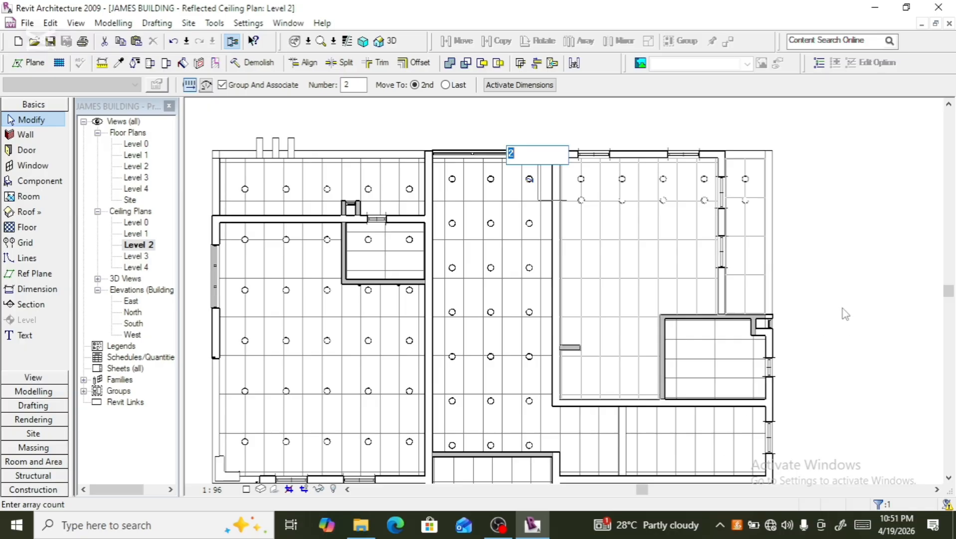
{"action": "key", "text": "Return"}
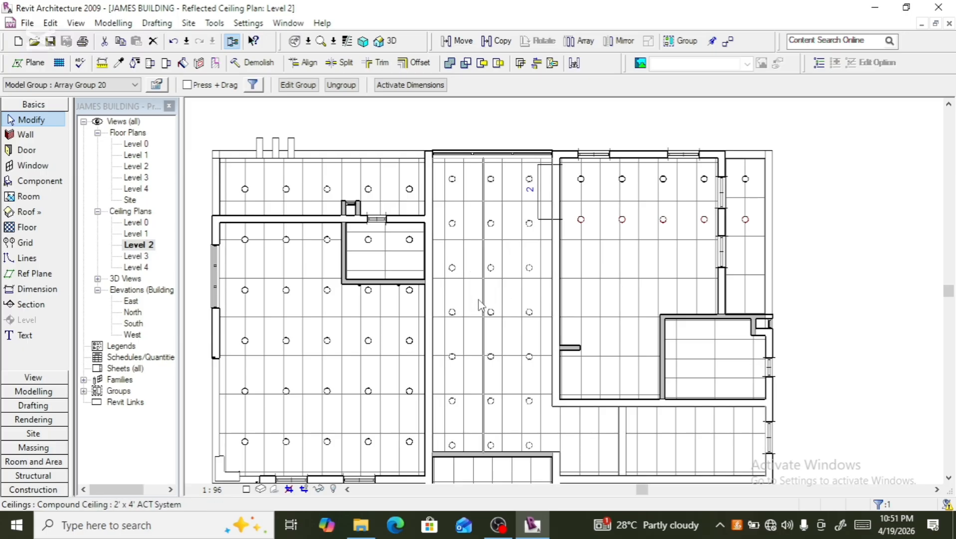
- Try to change the downlight array's count to 7, cancelling the resulting error
{"action": "left_click", "coordinate": [530, 192]}
{"action": "type", "text": "7"}
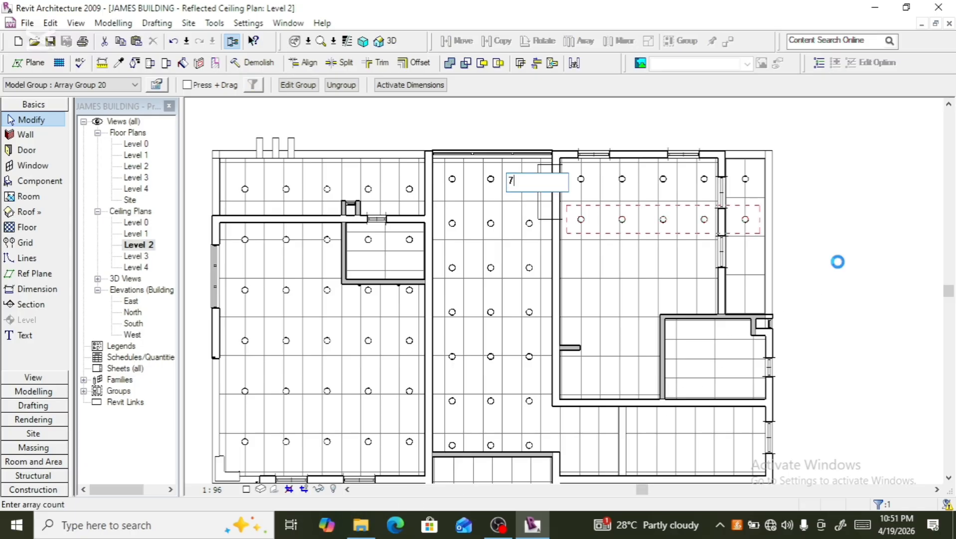
{"action": "key", "text": "Return"}
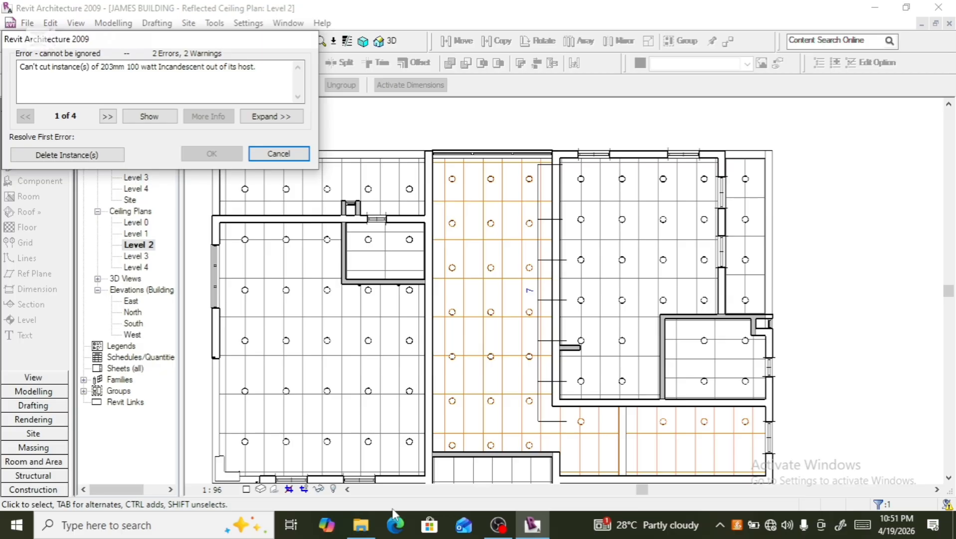
{"action": "scroll", "coordinate": [414, 294], "scroll_direction": "down", "scroll_amount": 2}
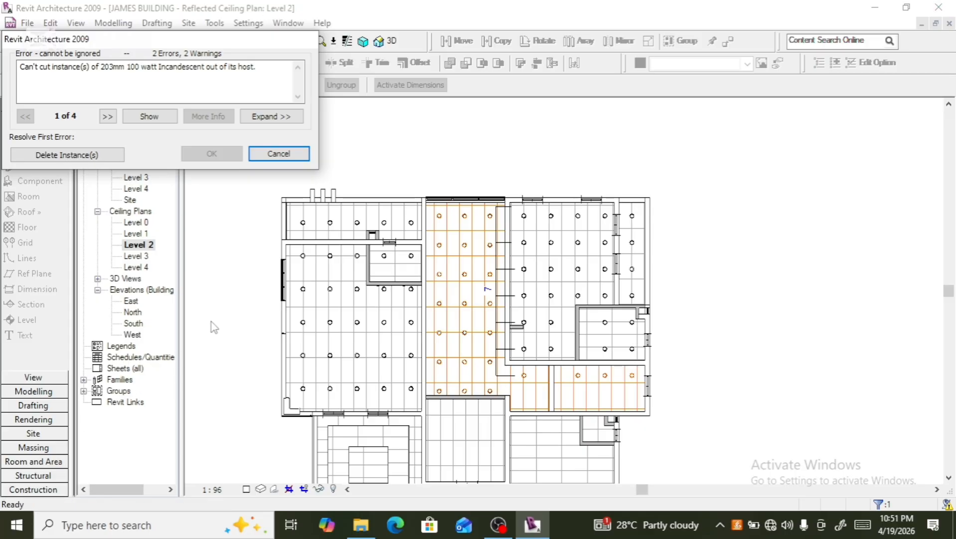
{"action": "left_click", "coordinate": [280, 152]}
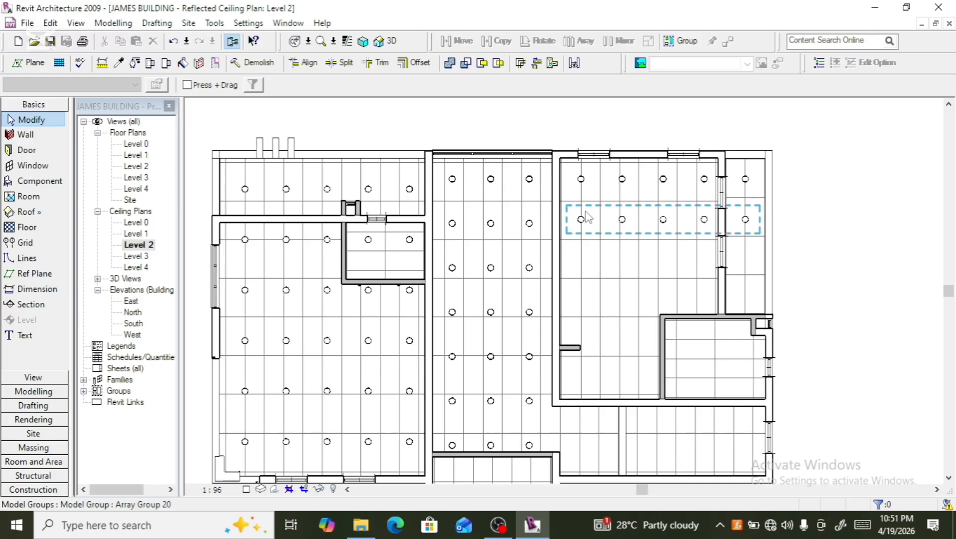
- Set the downlight array's count to 8, deleting the instances that cannot be cut from their host and ungrouping inconsistent groups
{"action": "left_click", "coordinate": [587, 218]}
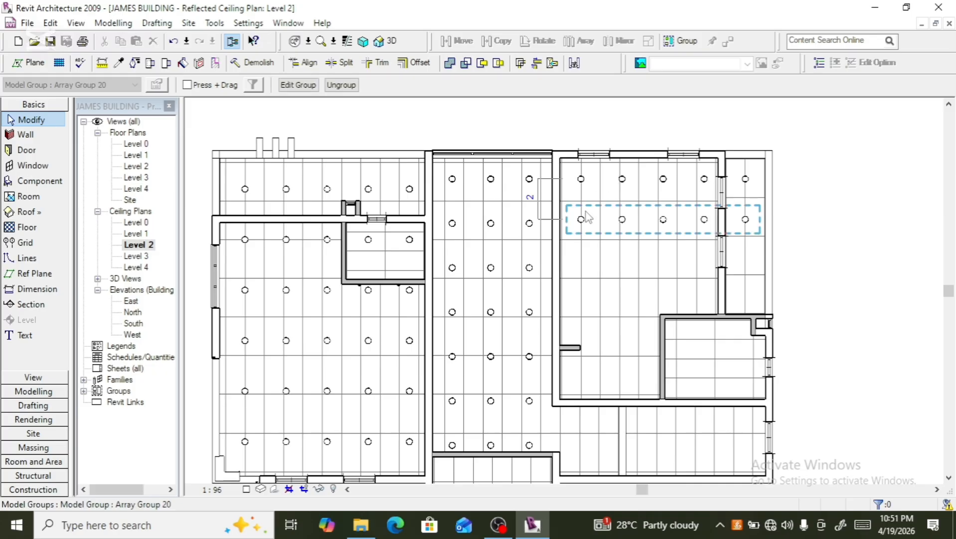
{"action": "left_click", "coordinate": [530, 199]}
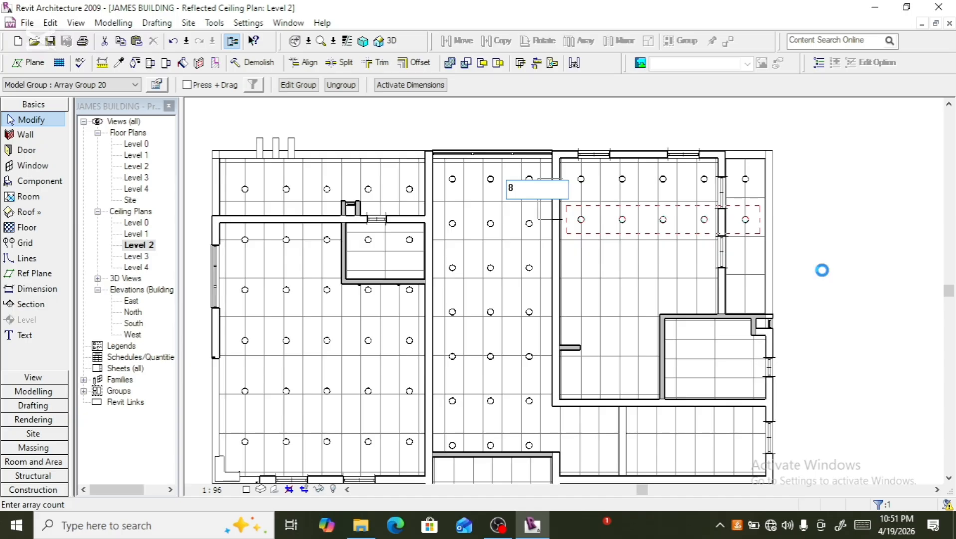
{"action": "key", "text": "Return"}
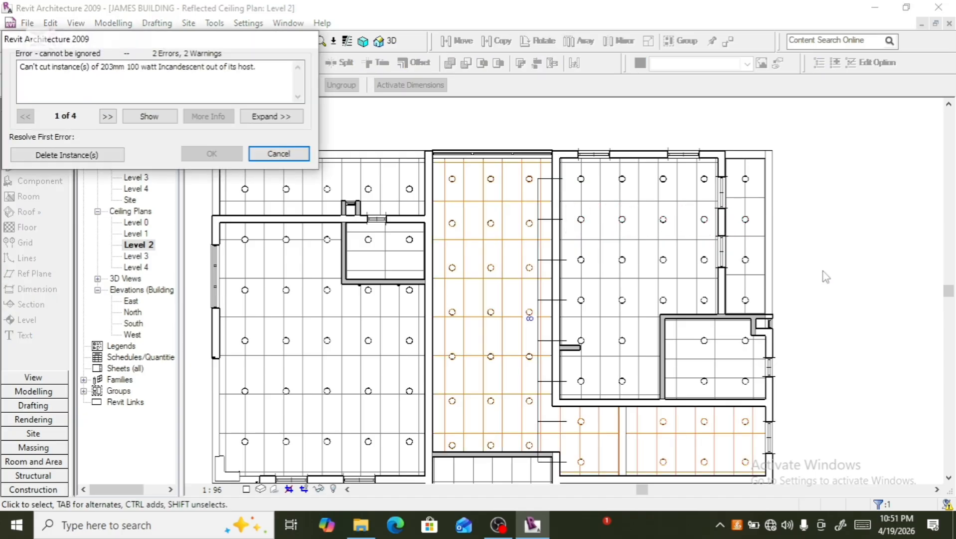
{"action": "scroll", "coordinate": [684, 287], "scroll_direction": "down", "scroll_amount": 1}
{"action": "scroll", "coordinate": [684, 286], "scroll_direction": "down", "scroll_amount": 1}
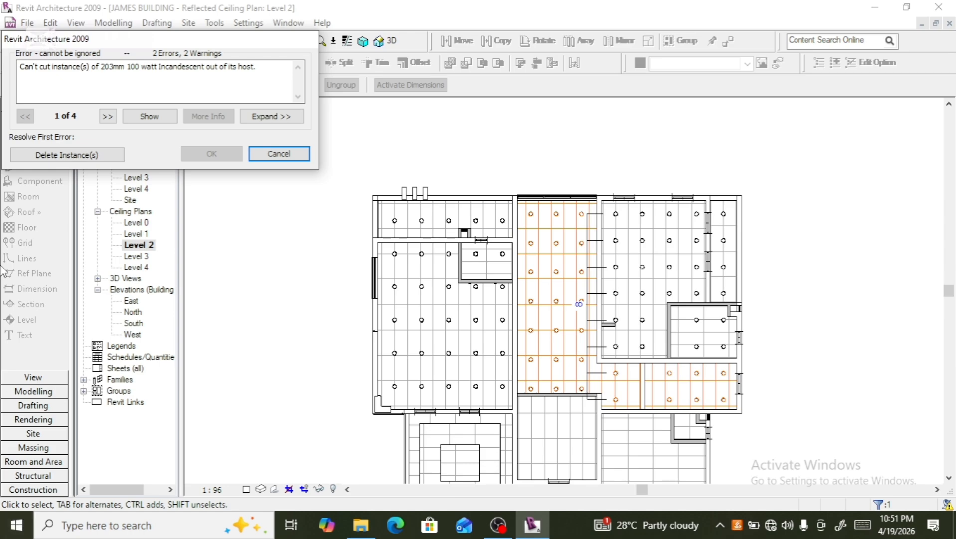
{"action": "left_click", "coordinate": [91, 155]}
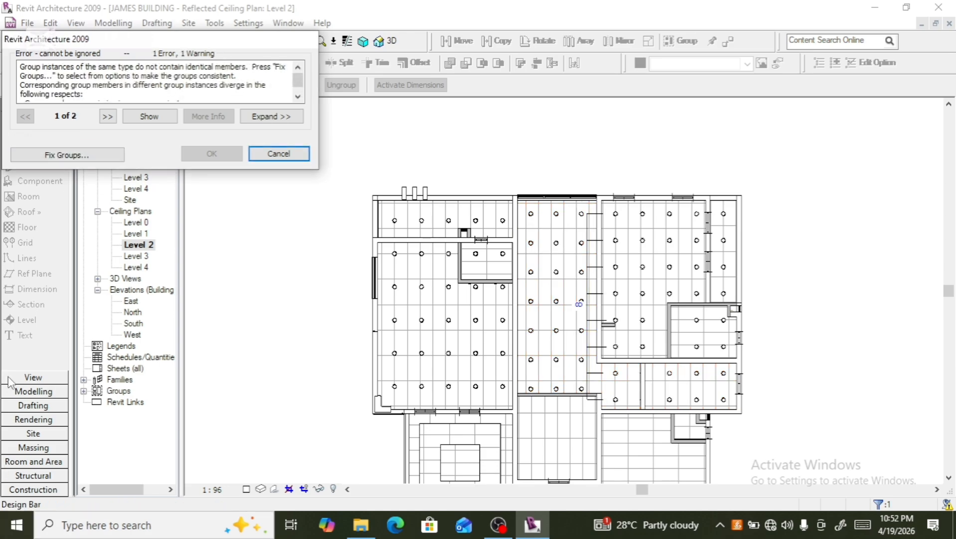
{"action": "left_click", "coordinate": [84, 157]}
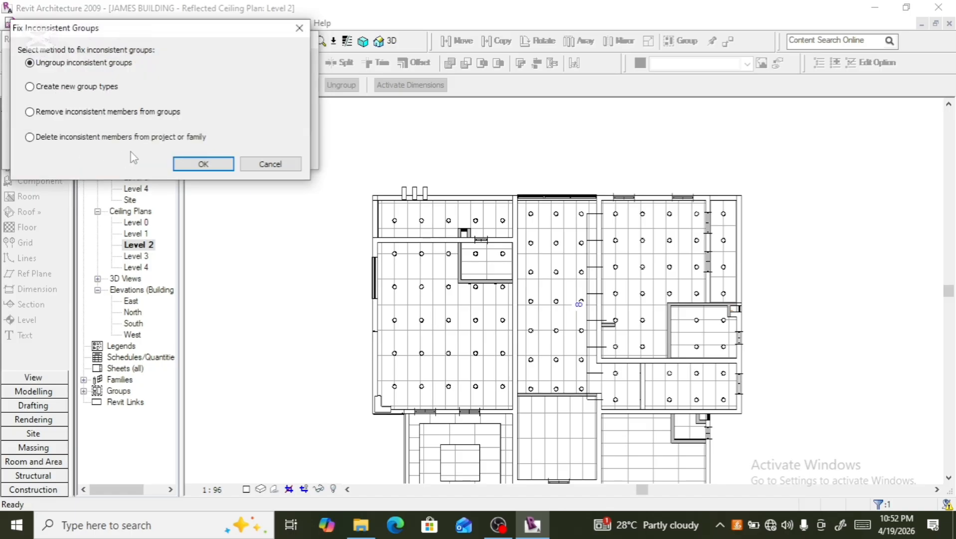
{"action": "left_click", "coordinate": [223, 165]}
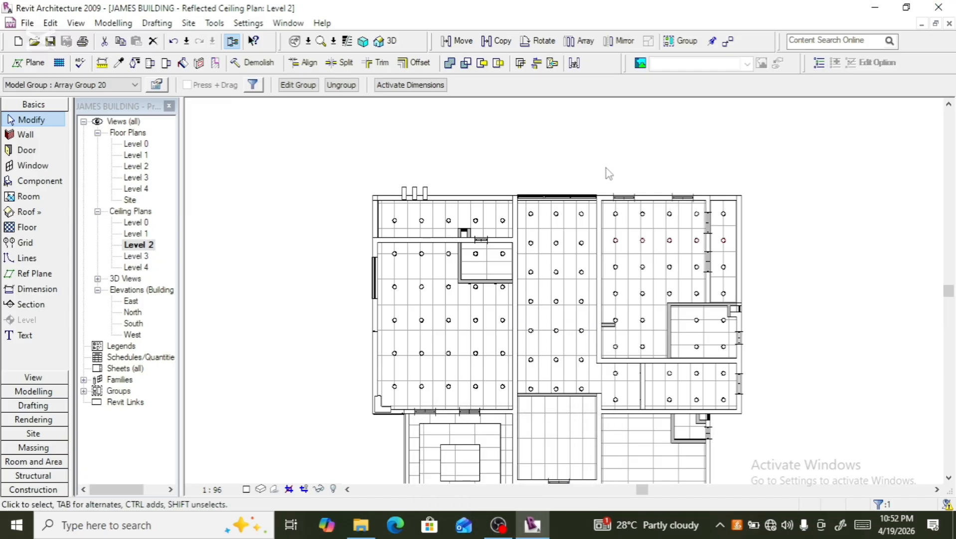
{"action": "scroll", "coordinate": [607, 172], "scroll_direction": "down", "scroll_amount": 3}
{"action": "scroll", "coordinate": [641, 327], "scroll_direction": "up", "scroll_amount": 4}
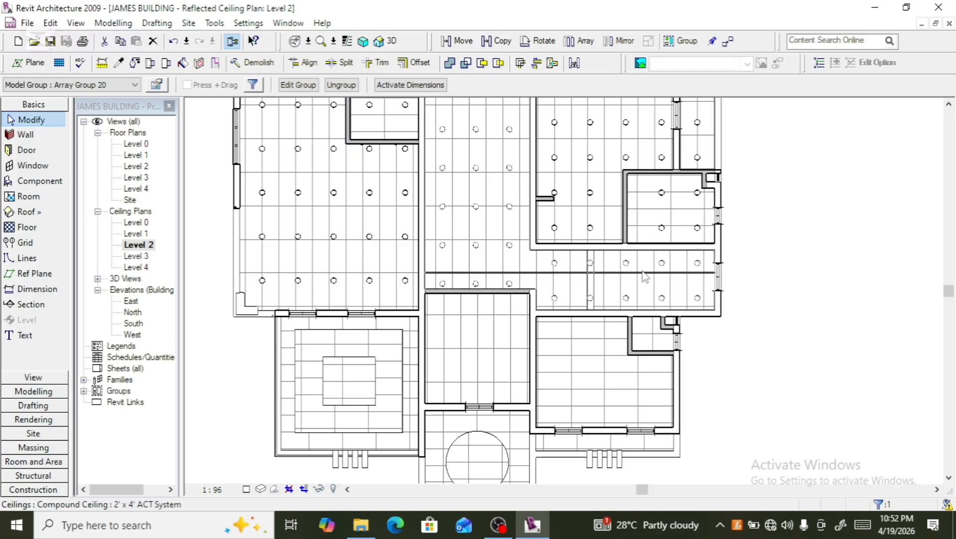
- Array the bottom row of downlights in the central corridor room downward into the room below as 4 rows
{"action": "scroll", "coordinate": [641, 289], "scroll_direction": "down", "scroll_amount": 2}
{"action": "scroll", "coordinate": [640, 289], "scroll_direction": "down", "scroll_amount": 1}
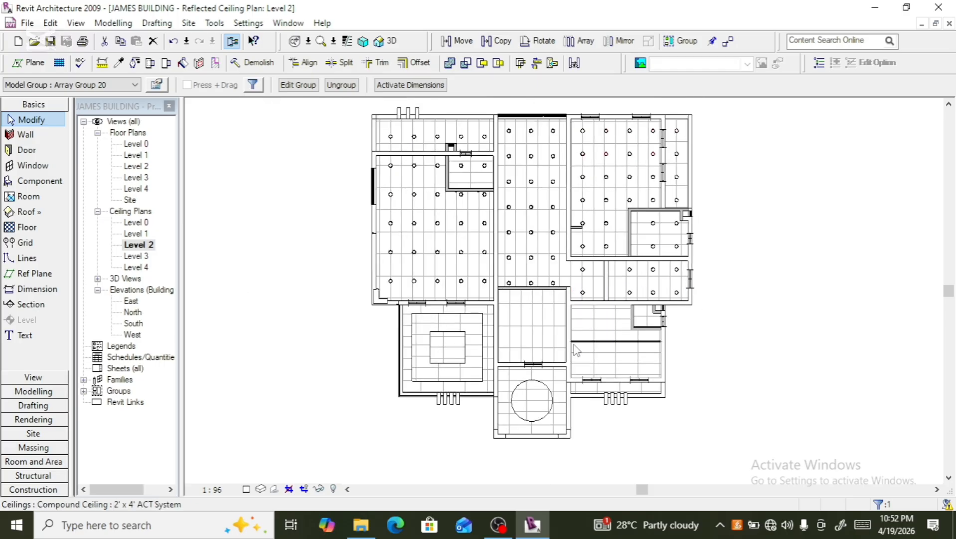
{"action": "scroll", "coordinate": [577, 369], "scroll_direction": "up", "scroll_amount": 2}
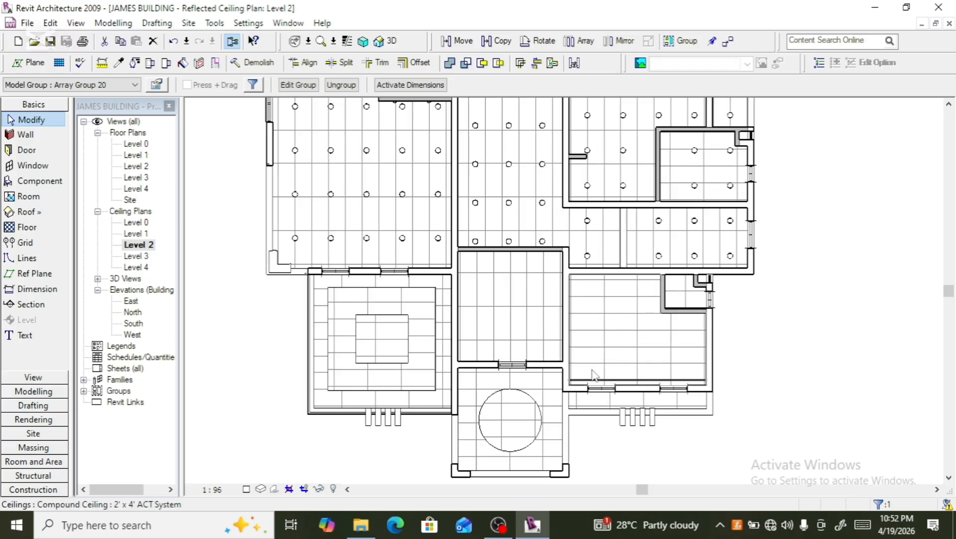
{"action": "scroll", "coordinate": [680, 287], "scroll_direction": "up", "scroll_amount": 1}
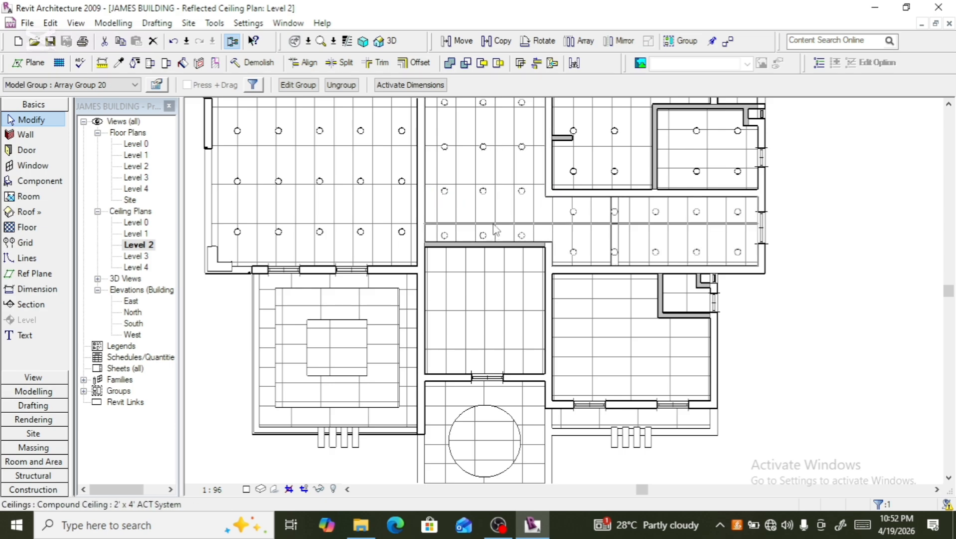
{"action": "scroll", "coordinate": [512, 234], "scroll_direction": "down", "scroll_amount": 2}
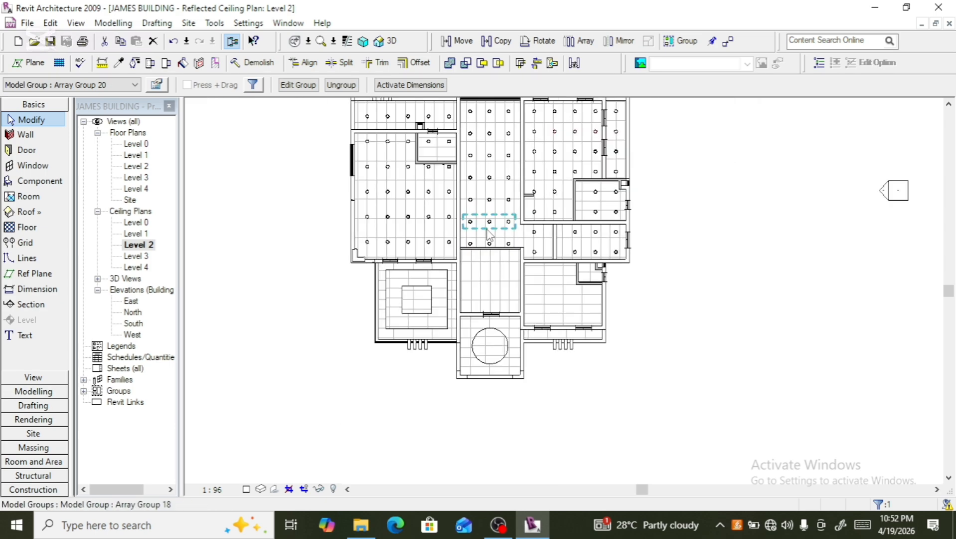
{"action": "left_click", "coordinate": [477, 143]}
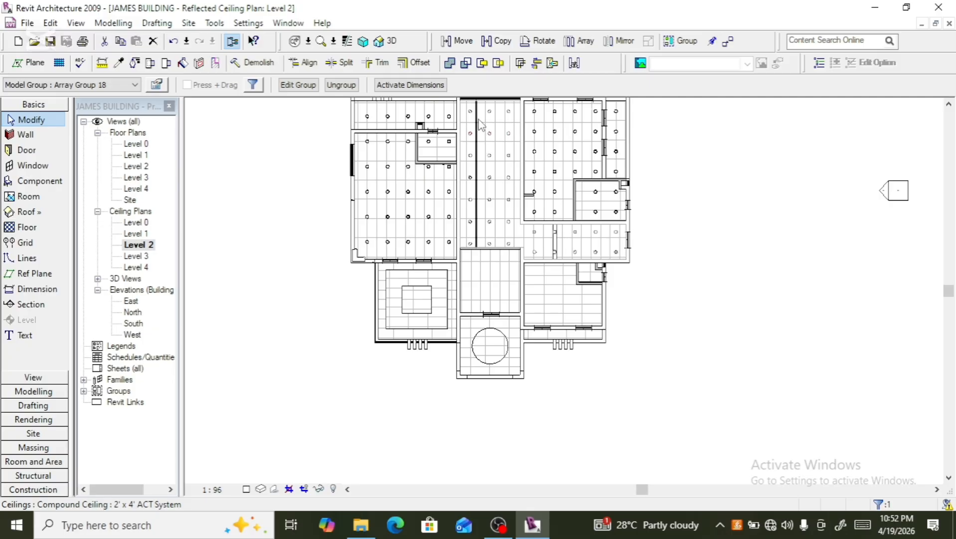
{"action": "left_click", "coordinate": [476, 118]}
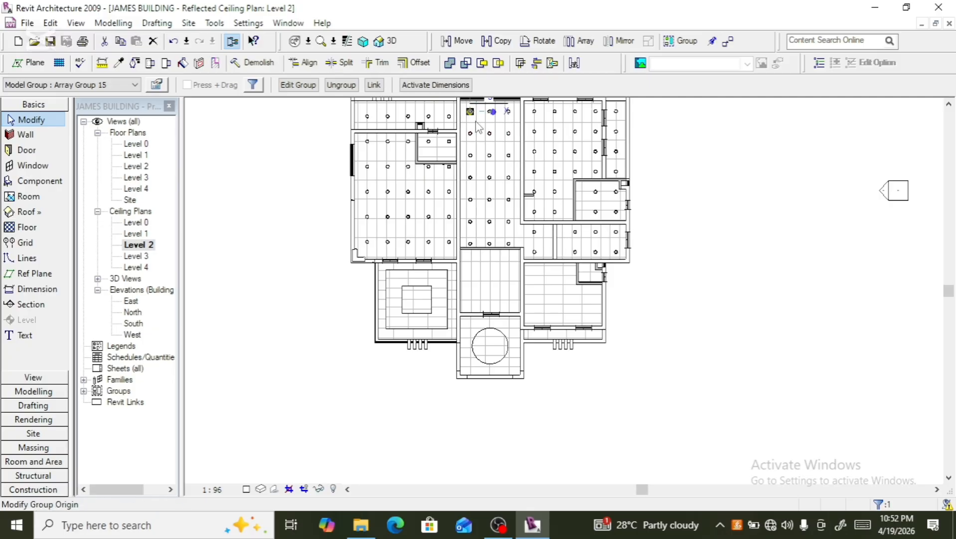
{"action": "scroll", "coordinate": [493, 247], "scroll_direction": "up", "scroll_amount": 2}
{"action": "left_click", "coordinate": [490, 243]}
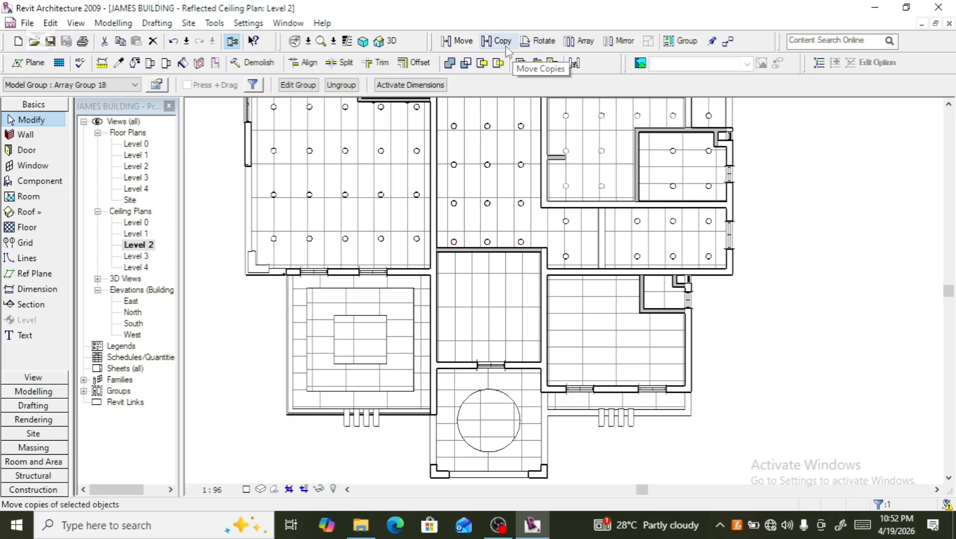
{"action": "left_click", "coordinate": [592, 45]}
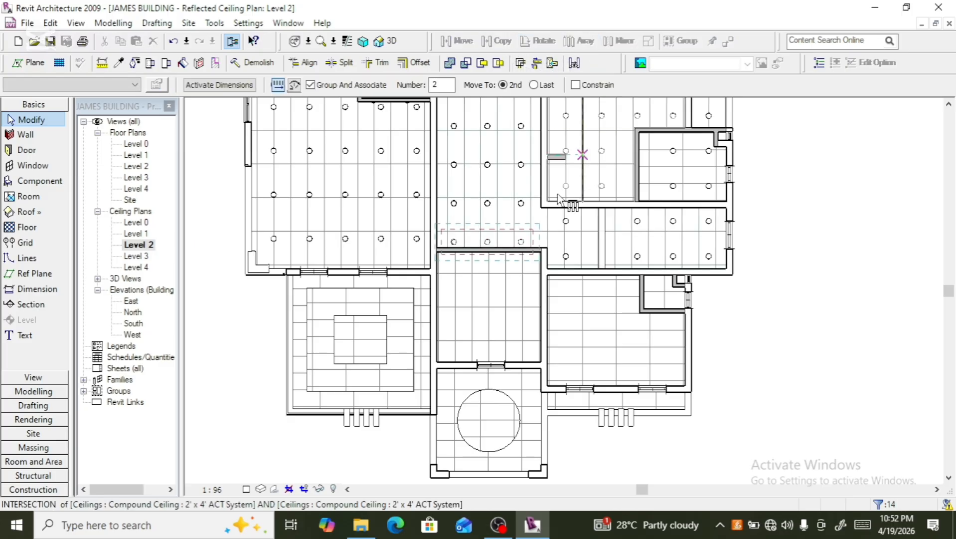
{"action": "left_click", "coordinate": [486, 244]}
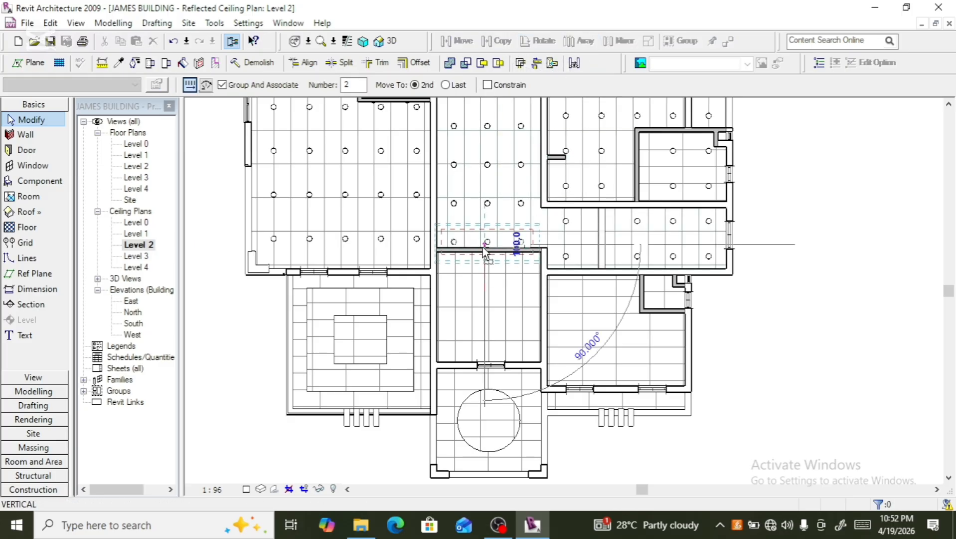
{"action": "left_click", "coordinate": [486, 283]}
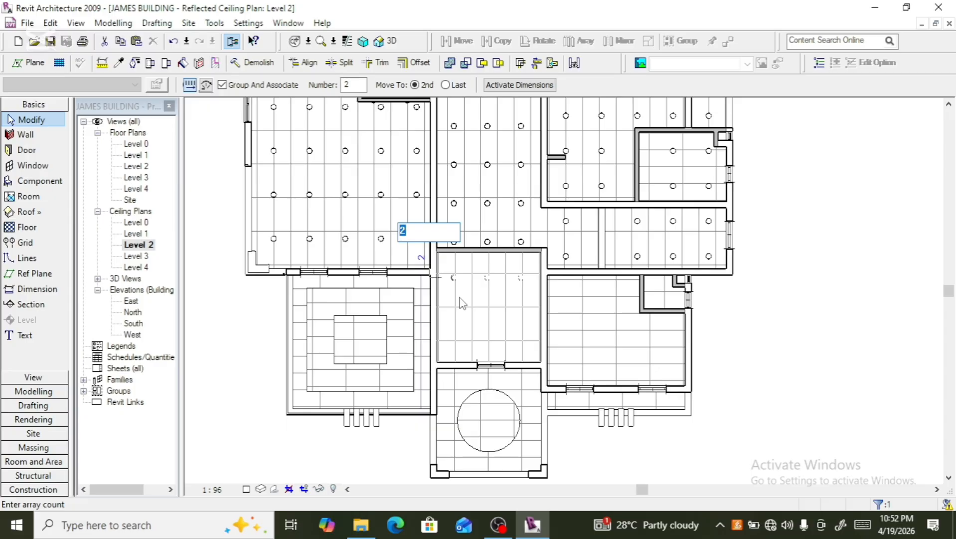
{"action": "type", "text": "4"}
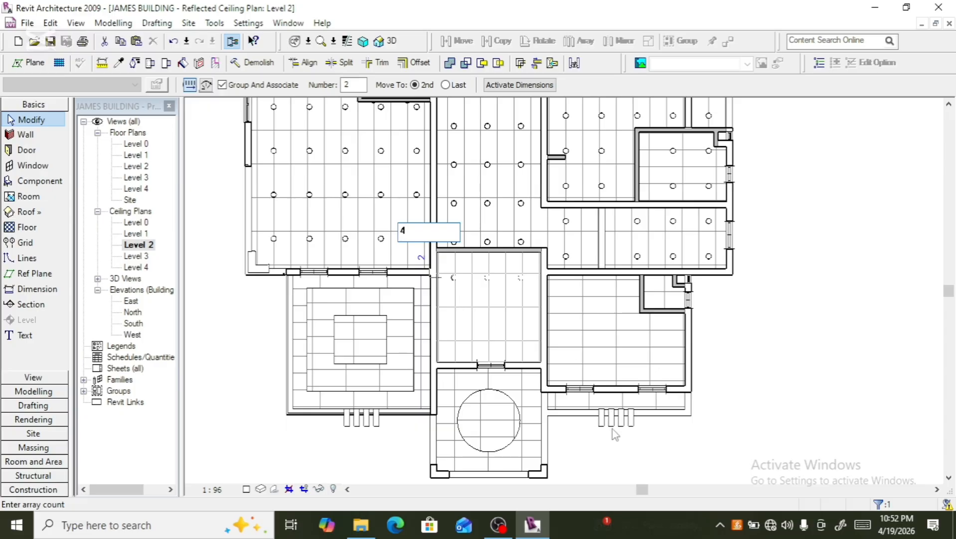
{"action": "key", "text": "Return"}
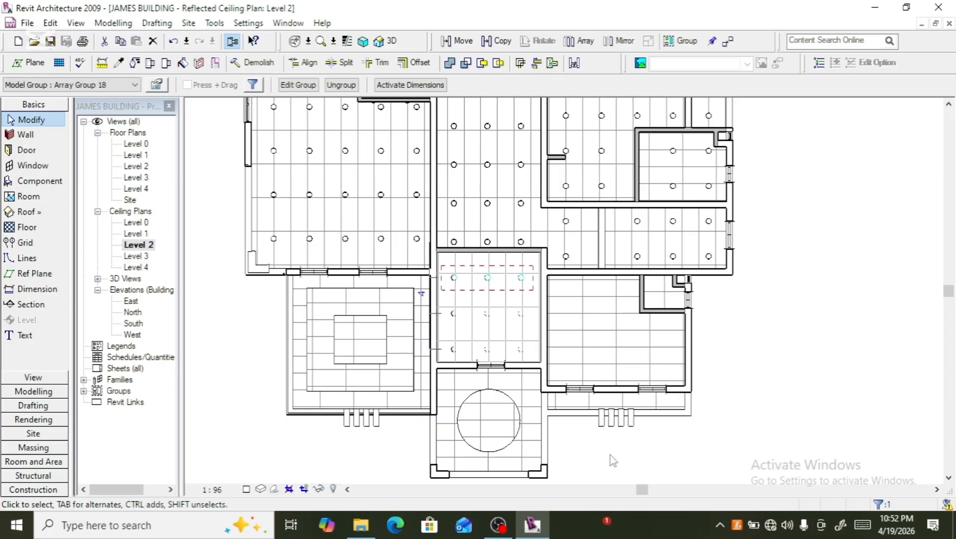
- Ungroup the bottom row of downlights in the upper-right room
{"action": "left_click", "coordinate": [652, 454]}
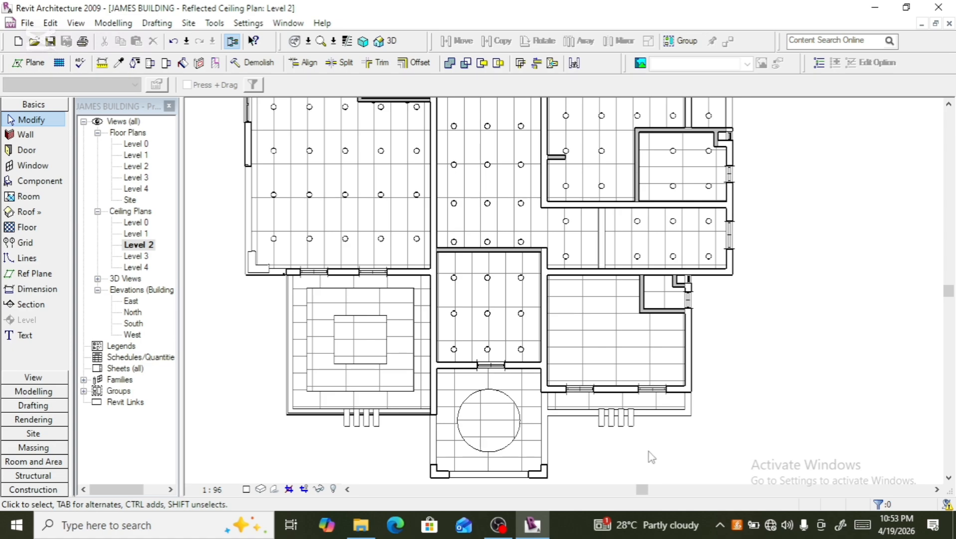
{"action": "left_click", "coordinate": [566, 263]}
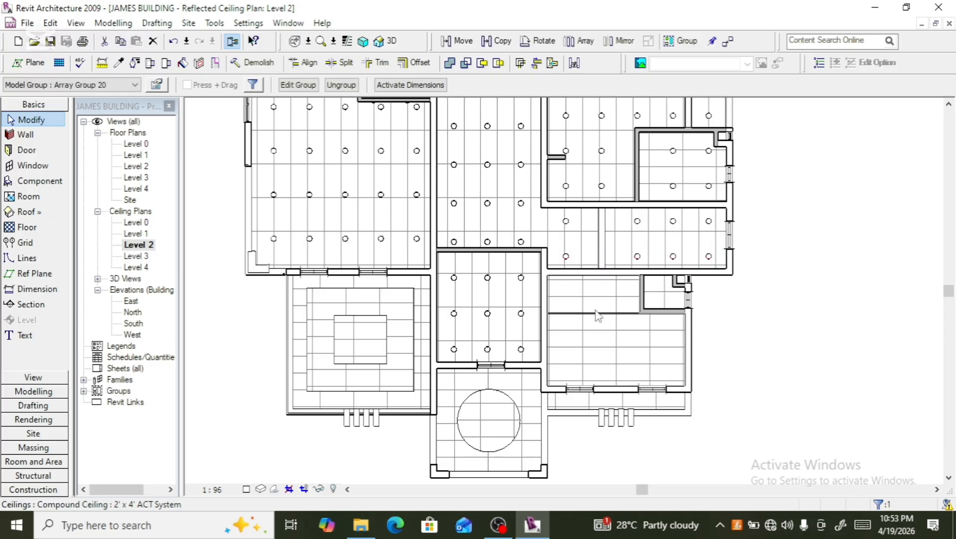
{"action": "left_click", "coordinate": [345, 87]}
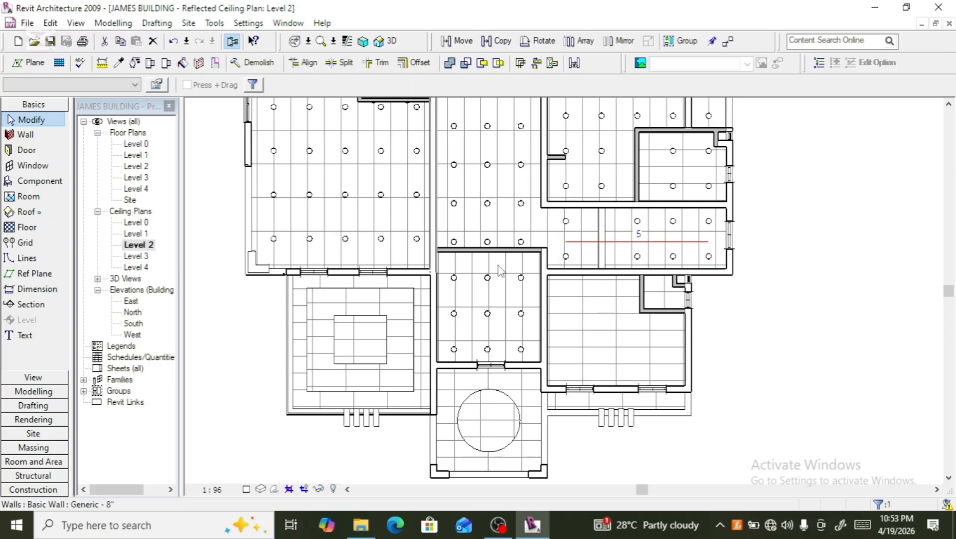
- Copy one downlight from that row straight down into the room below
{"action": "left_click", "coordinate": [566, 263]}
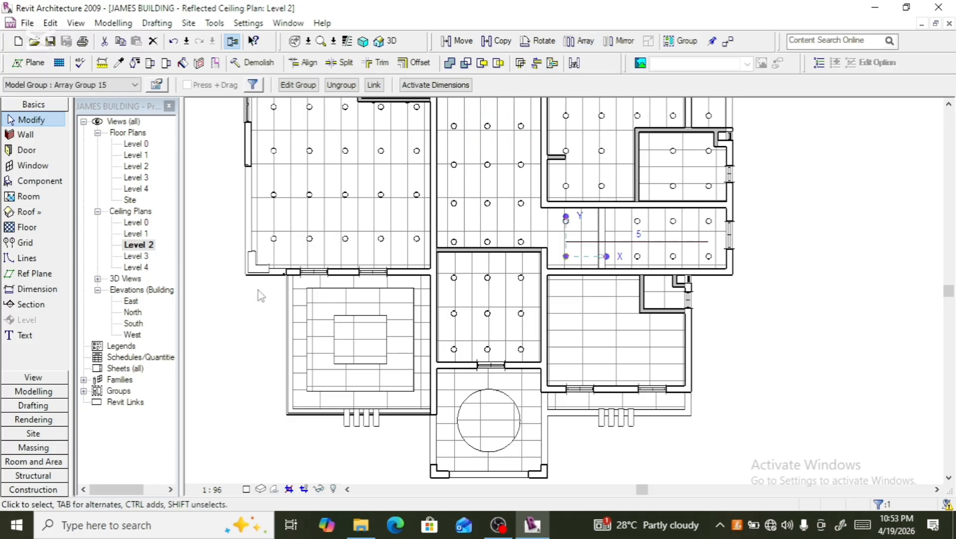
{"action": "left_click", "coordinate": [501, 41]}
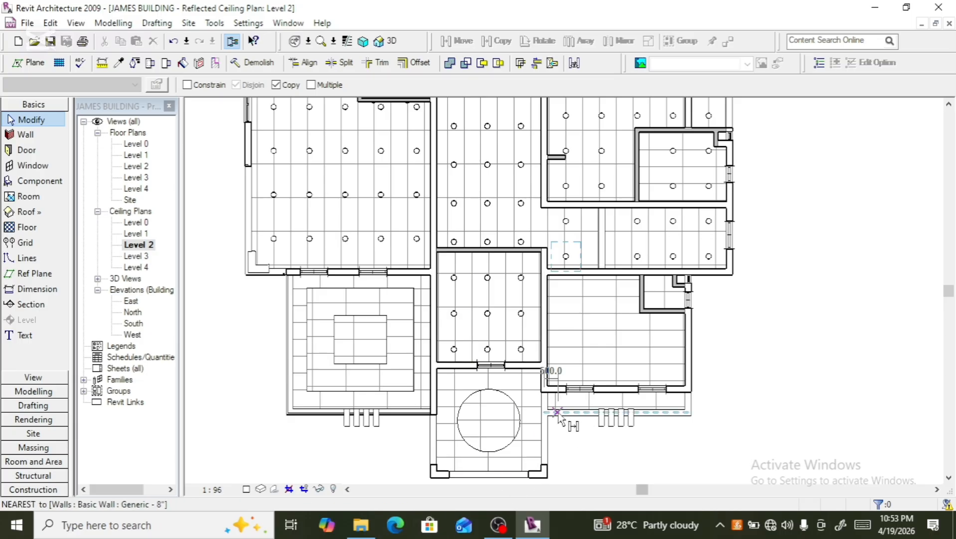
{"action": "left_click", "coordinate": [566, 257]}
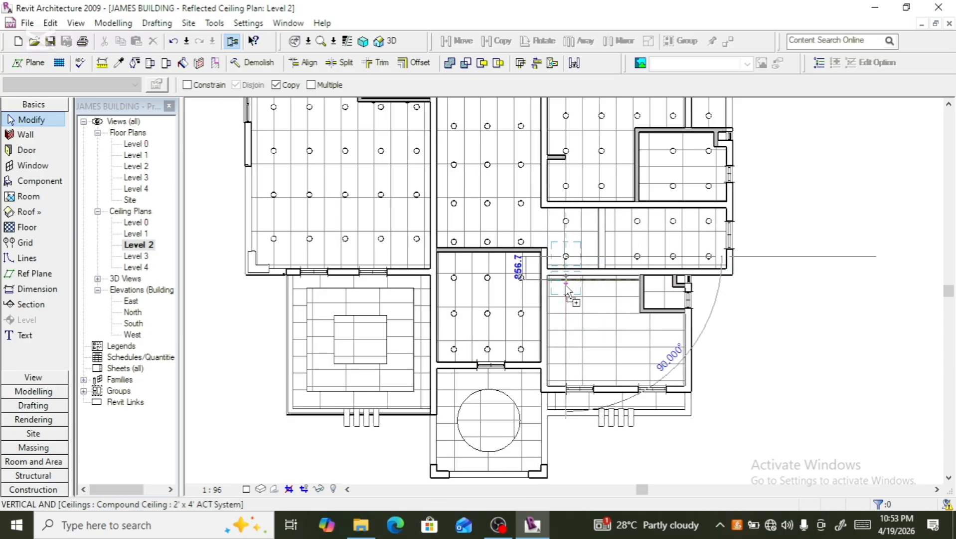
{"action": "left_click", "coordinate": [567, 297]}
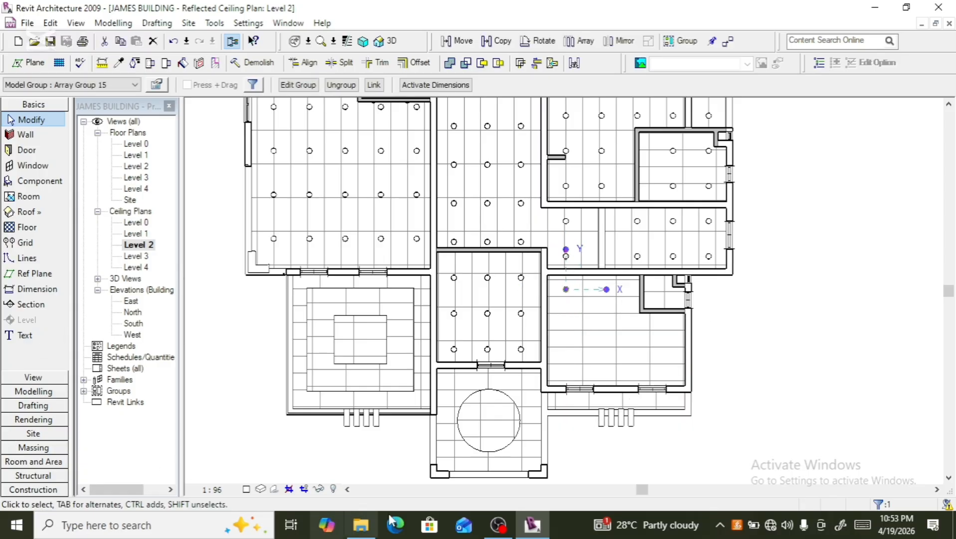
- Array the copied downlight rightward into 4 at about 1100 spacing across the lower-right room
{"action": "left_click", "coordinate": [585, 41]}
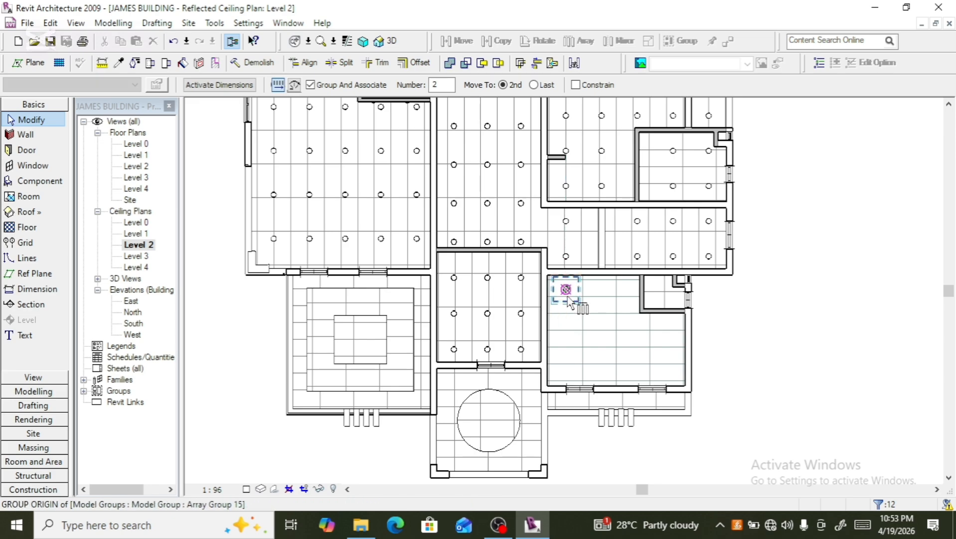
{"action": "left_click", "coordinate": [566, 289]}
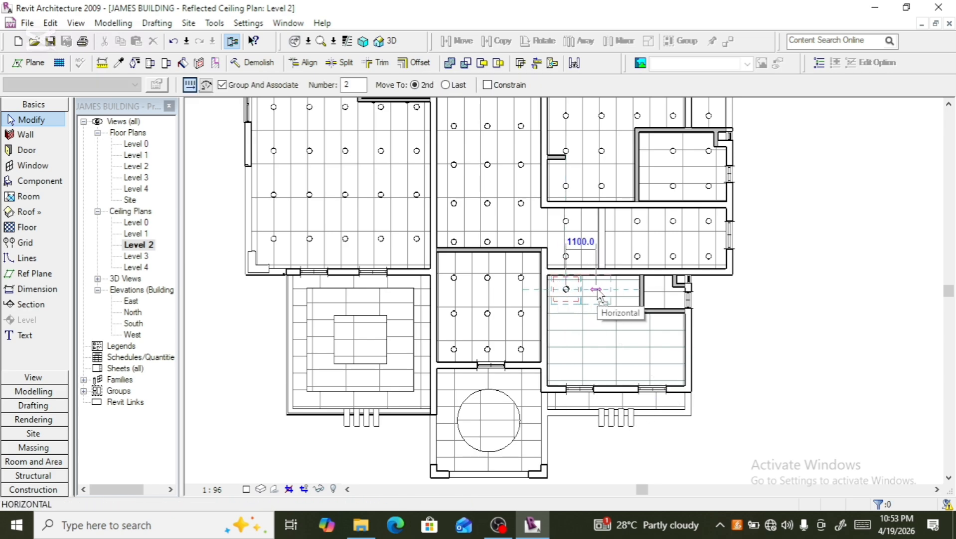
{"action": "left_click", "coordinate": [599, 291]}
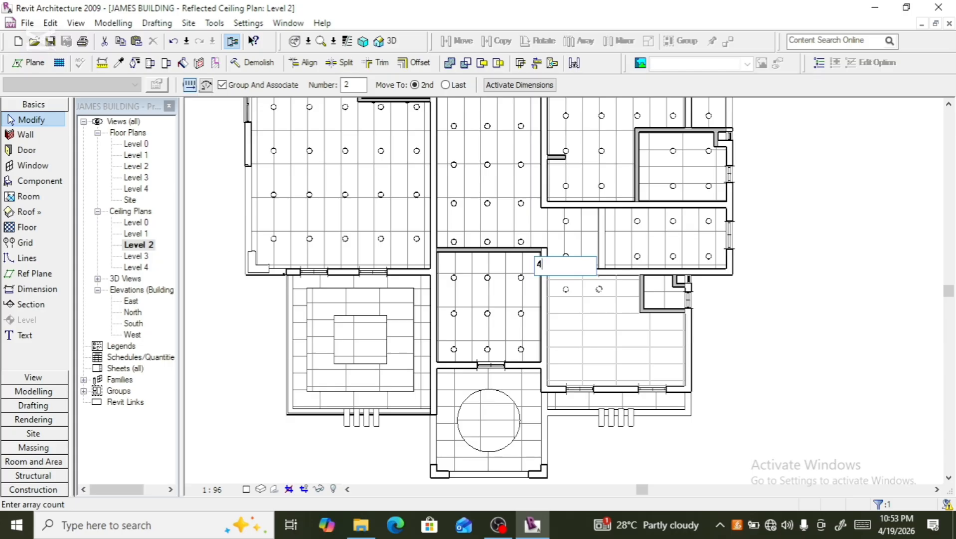
{"action": "type", "text": "4"}
{"action": "key", "text": "Return"}
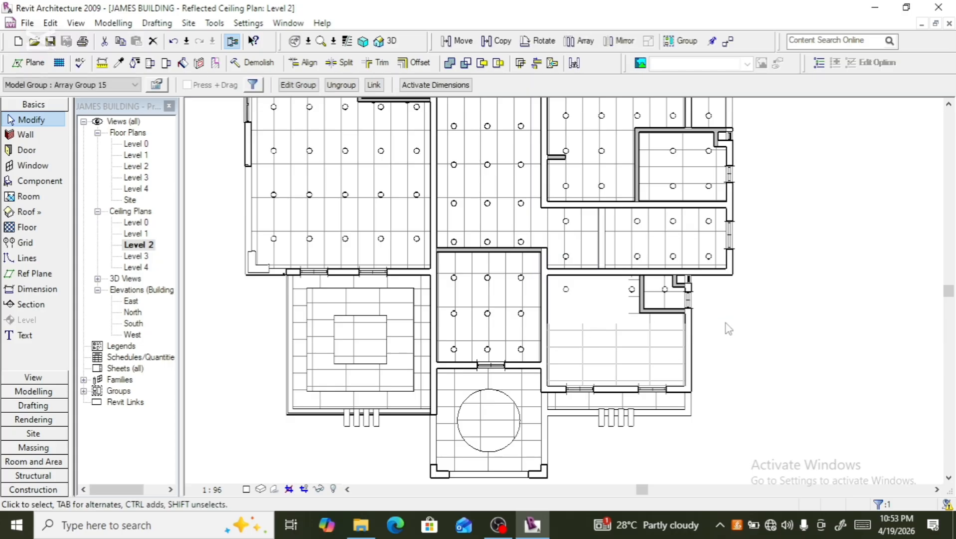
{"action": "key", "text": "Escape"}
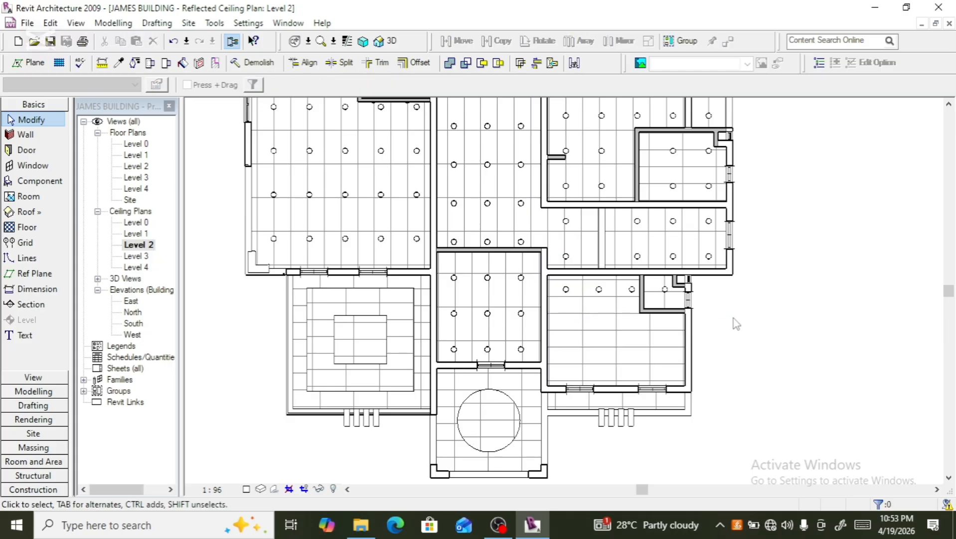
- Select the four downlights in the lower-right room and array them downward into 4 rows at about 770 spacing
{"action": "scroll", "coordinate": [578, 315], "scroll_direction": "up", "scroll_amount": 2}
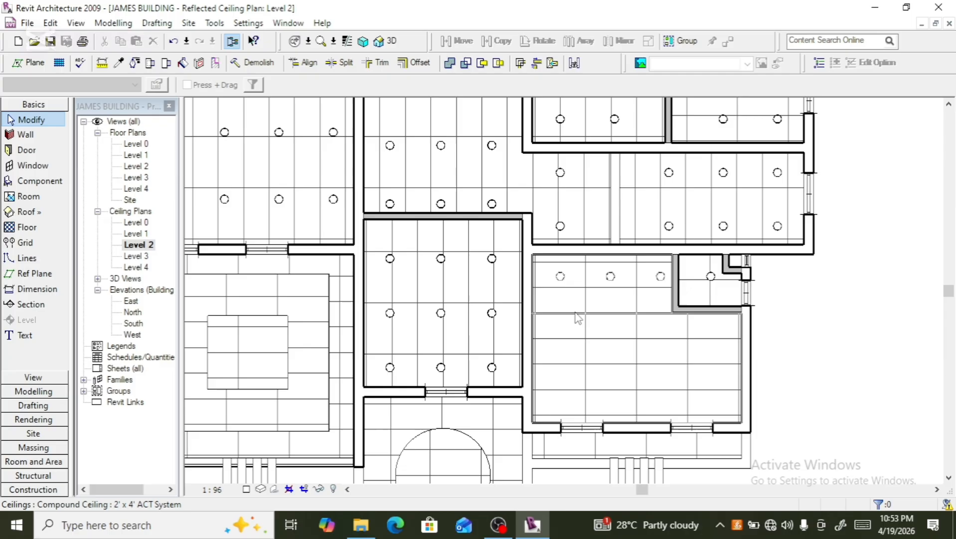
{"action": "left_click", "coordinate": [566, 286]}
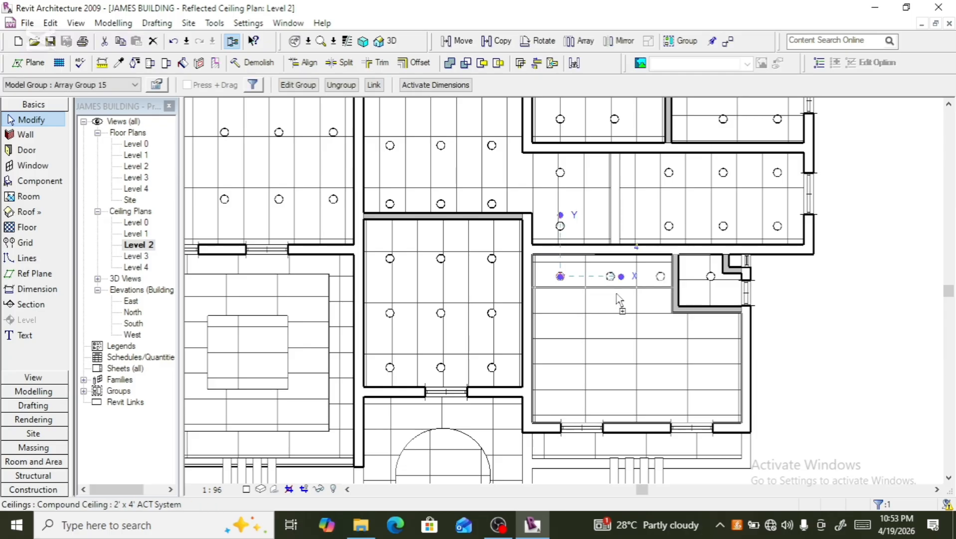
{"action": "left_click", "coordinate": [631, 283], "text": "ctrl"}
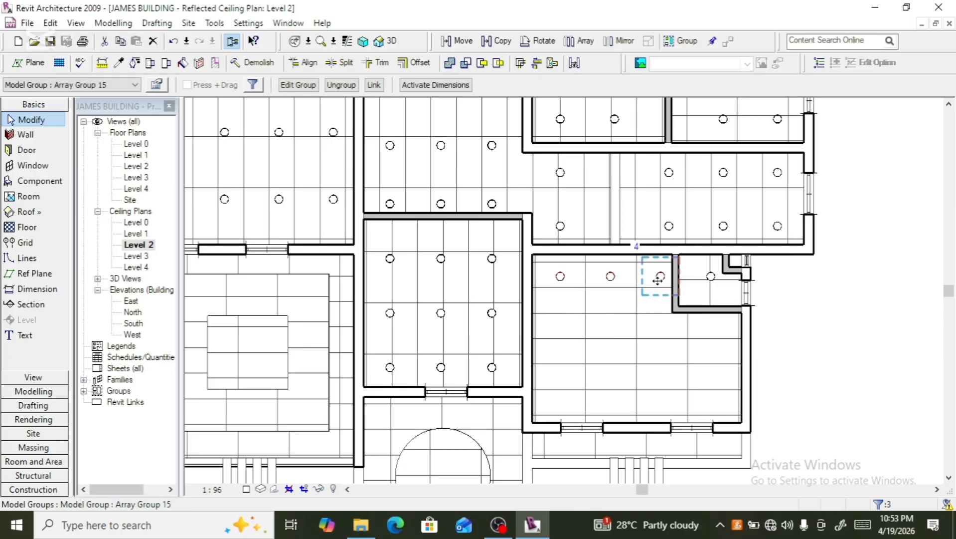
{"action": "left_click", "coordinate": [713, 280], "text": "ctrl"}
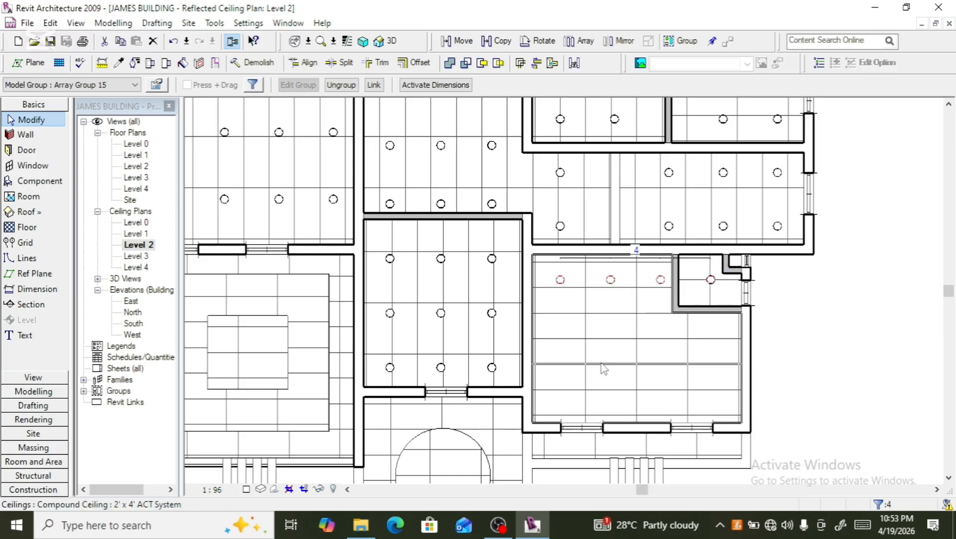
{"action": "left_click", "coordinate": [581, 41]}
{"action": "left_click", "coordinate": [560, 303]}
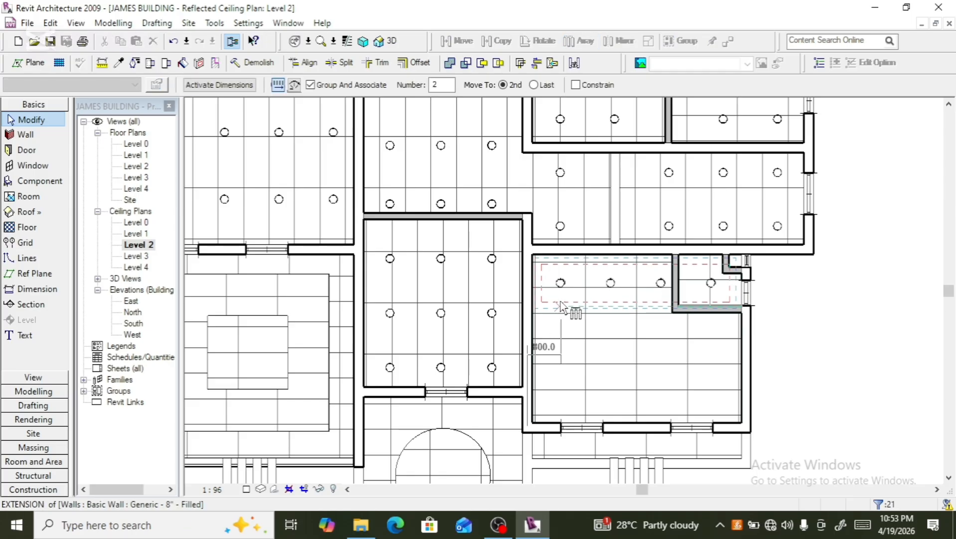
{"action": "left_click", "coordinate": [560, 344]}
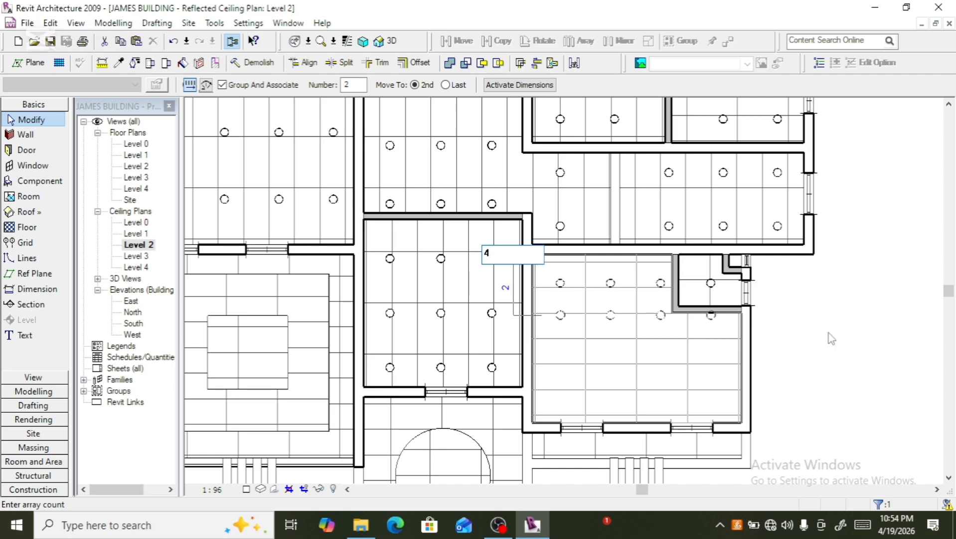
{"action": "key", "text": "Return"}
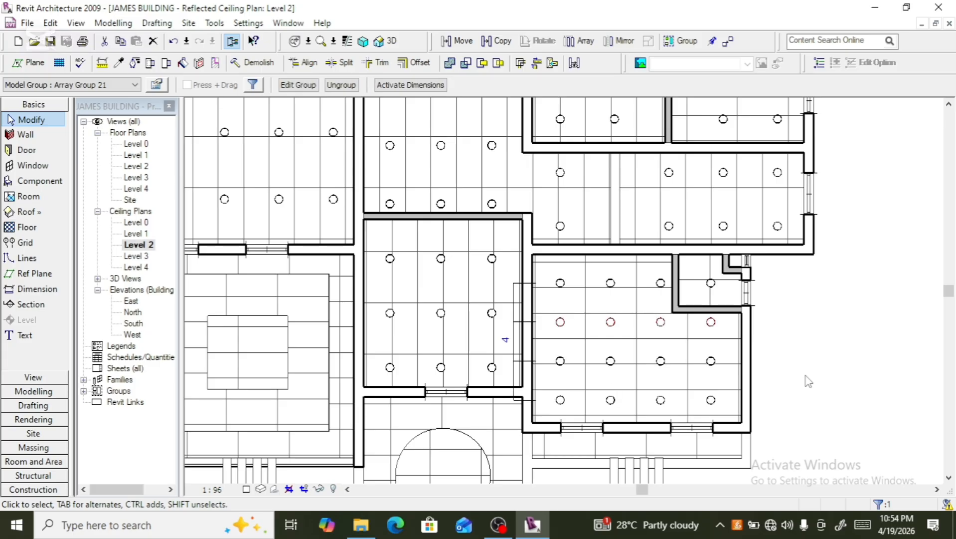
{"action": "left_click", "coordinate": [814, 395]}
{"action": "scroll", "coordinate": [813, 379], "scroll_direction": "down", "scroll_amount": 6}
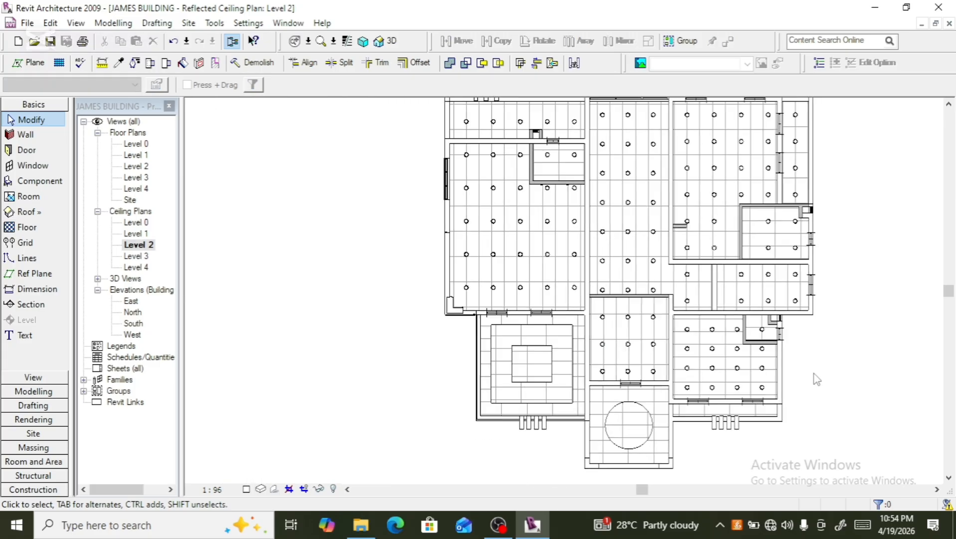
{"action": "scroll", "coordinate": [715, 437], "scroll_direction": "up", "scroll_amount": 3}
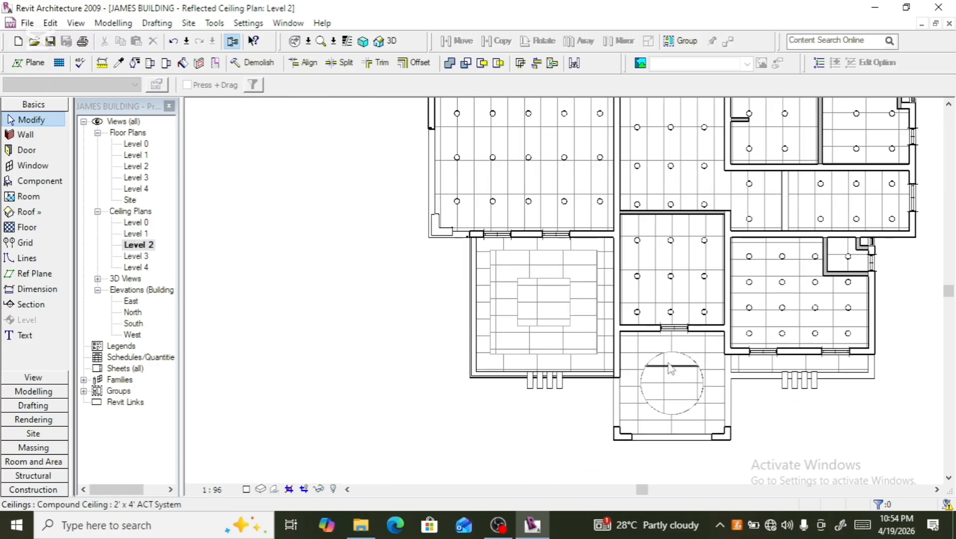
{"action": "scroll", "coordinate": [602, 329], "scroll_direction": "down", "scroll_amount": 3}
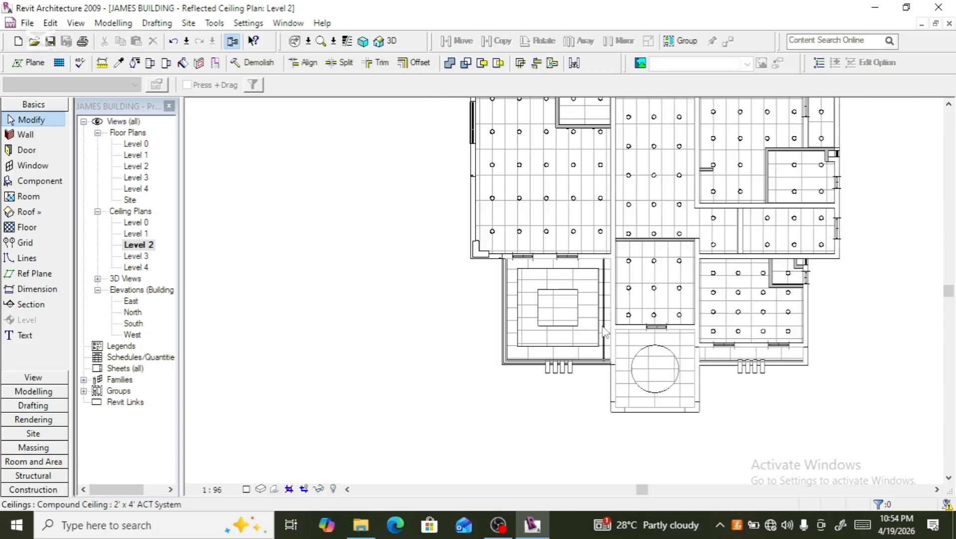
{"action": "scroll", "coordinate": [668, 396], "scroll_direction": "up", "scroll_amount": 4}
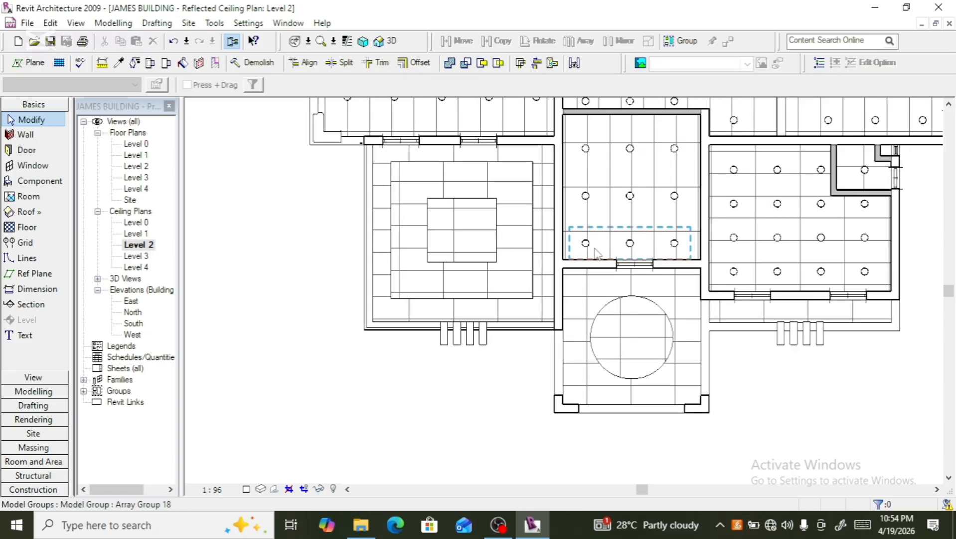
- Copy the bottom row group of three downlights about 1100 straight down into the room with the circular ceiling
{"action": "left_click", "coordinate": [615, 281]}
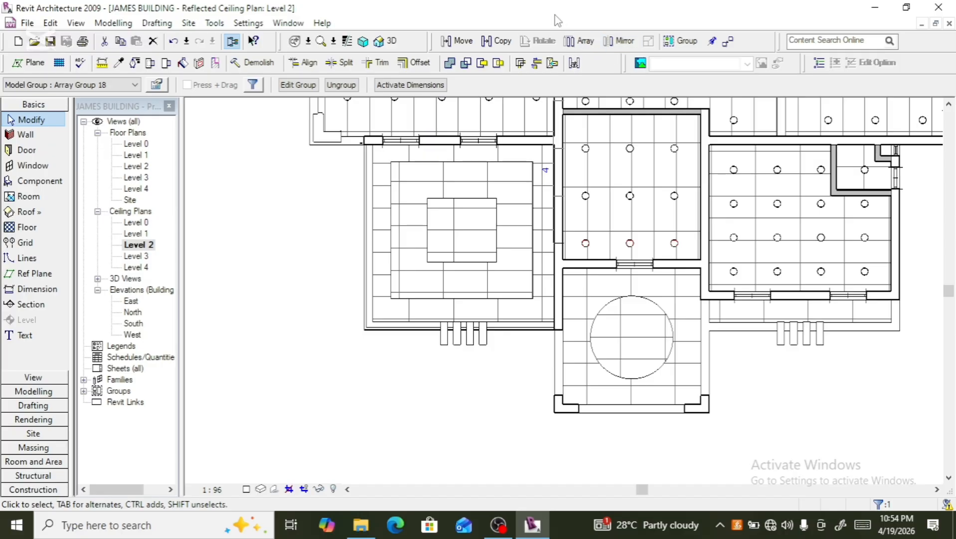
{"action": "left_click", "coordinate": [502, 41]}
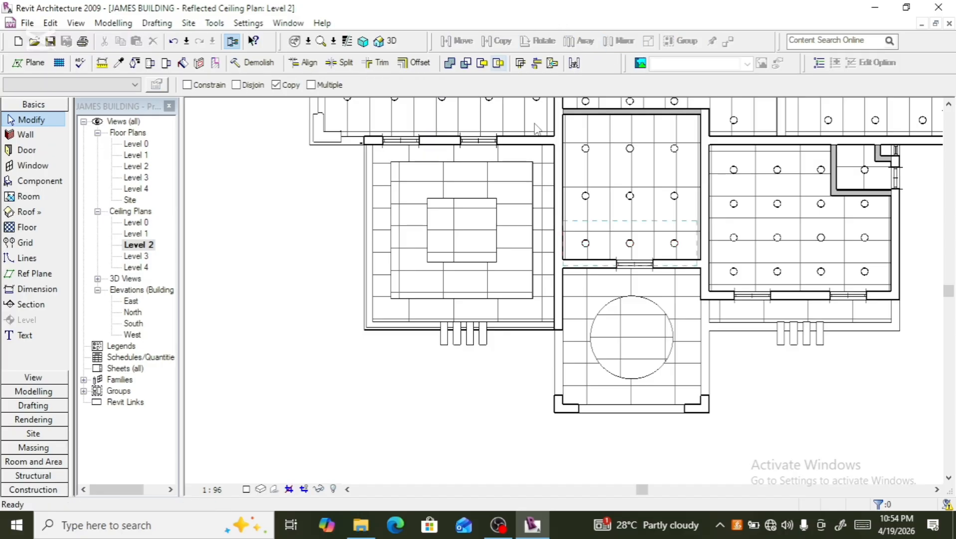
{"action": "left_click", "coordinate": [591, 248]}
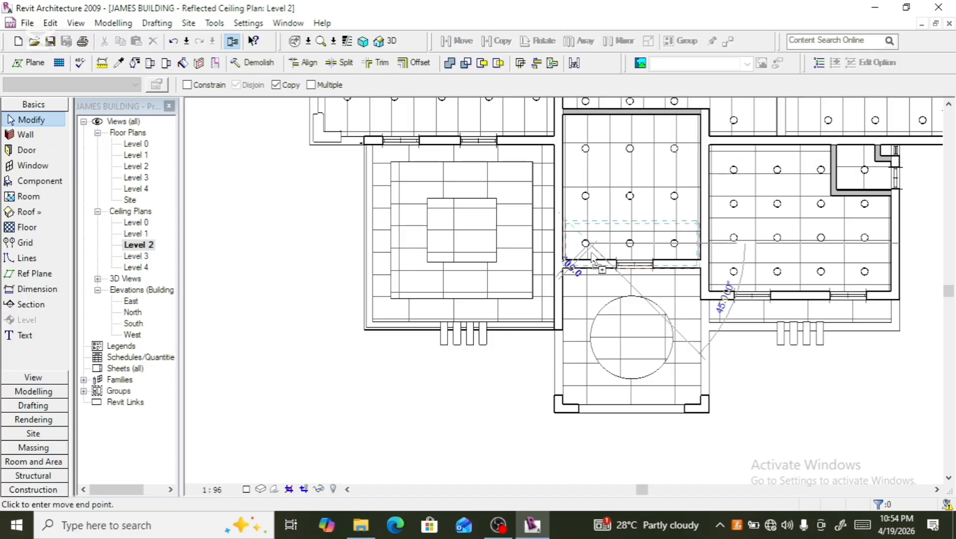
{"action": "left_click", "coordinate": [589, 288]}
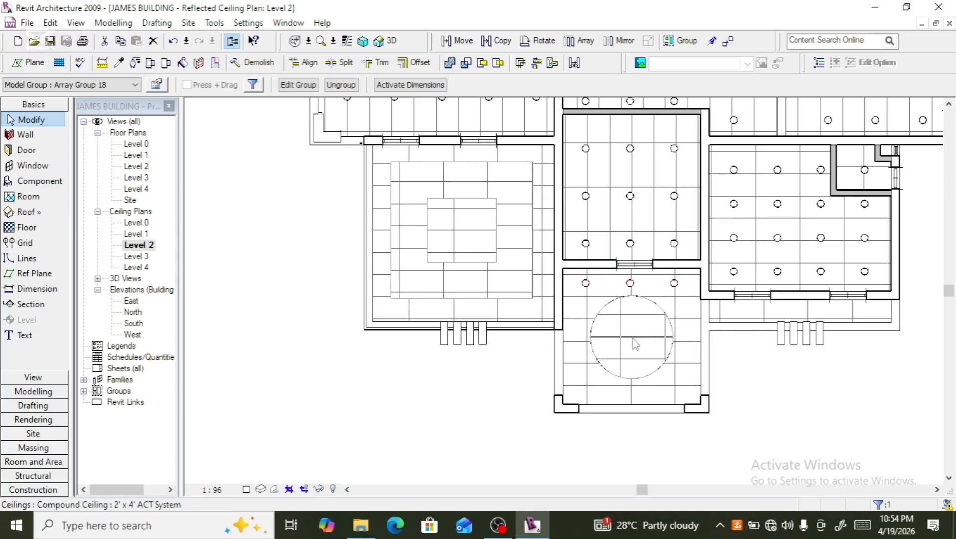
- Nudge the copied row of downlights slightly downward in that room
{"action": "scroll", "coordinate": [677, 335], "scroll_direction": "up", "scroll_amount": 2}
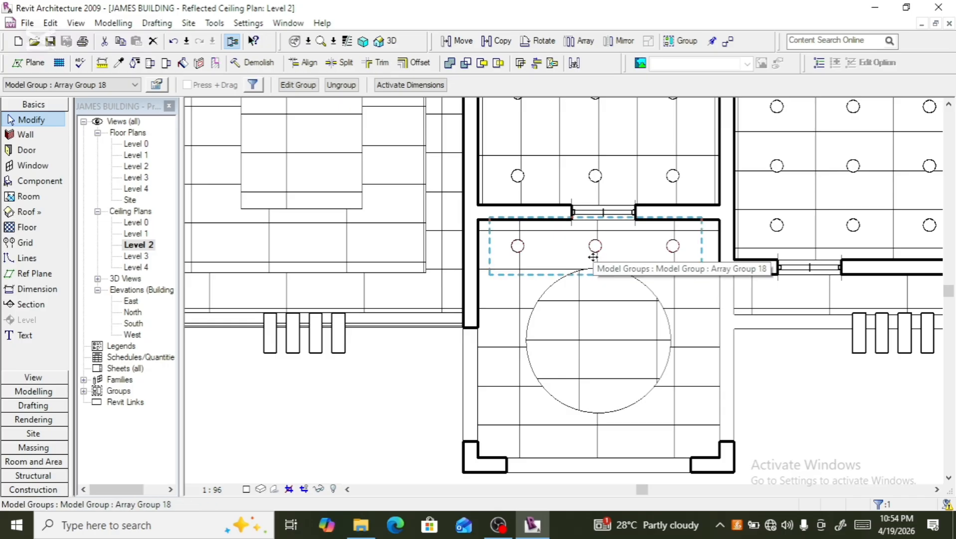
{"action": "key", "text": "Down"}
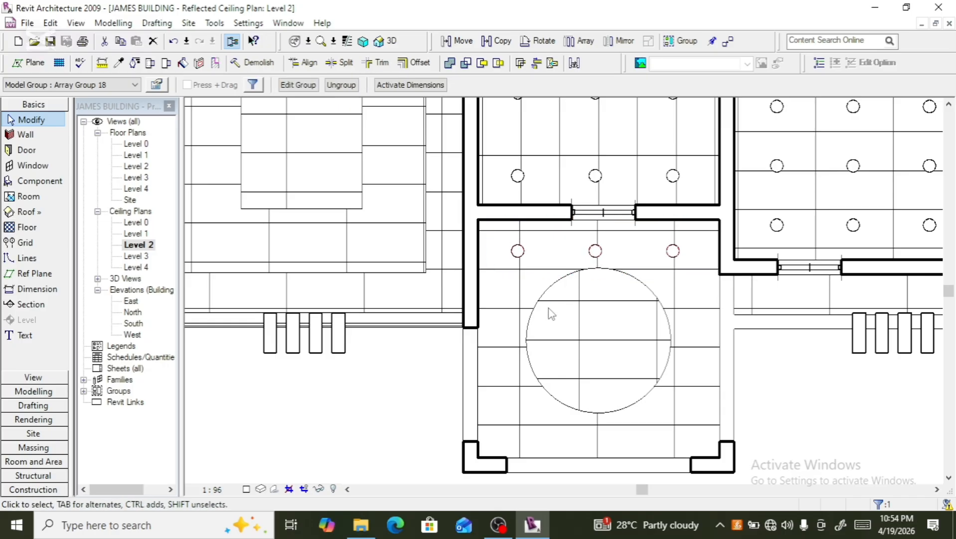
{"action": "key", "text": "Down"}
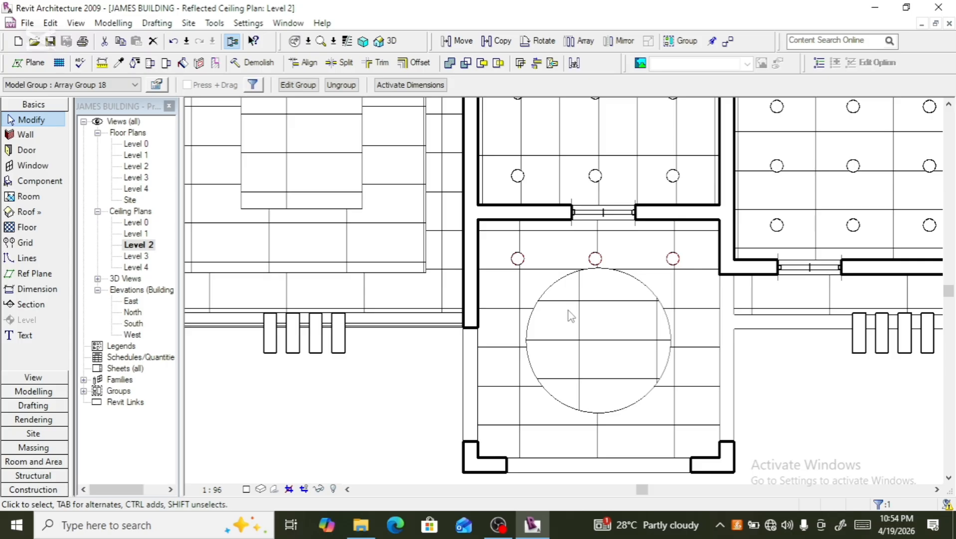
{"action": "key", "text": "Down"}
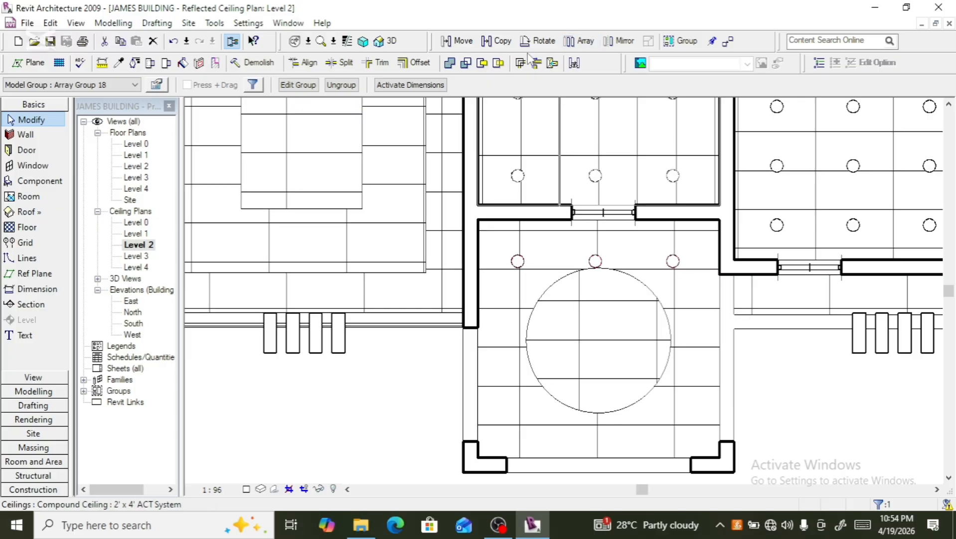
- Copy that row of downlights about 2468 straight down to near the room's lower wall
{"action": "left_click", "coordinate": [498, 43]}
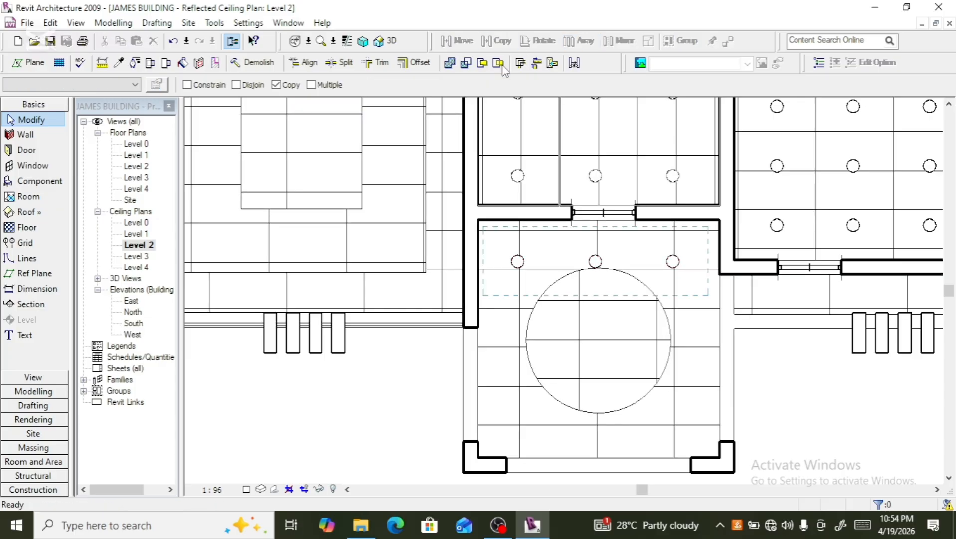
{"action": "left_click", "coordinate": [597, 269]}
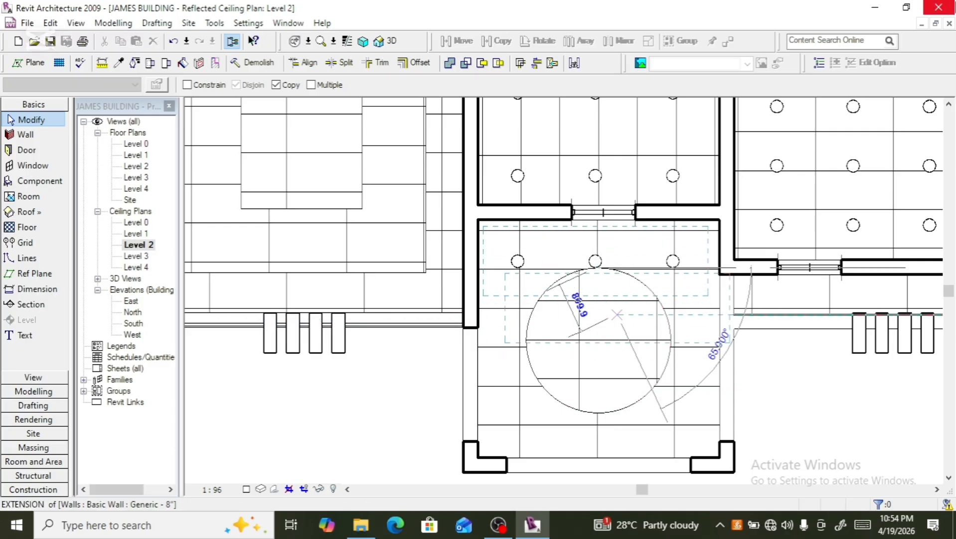
{"action": "left_click", "coordinate": [605, 427]}
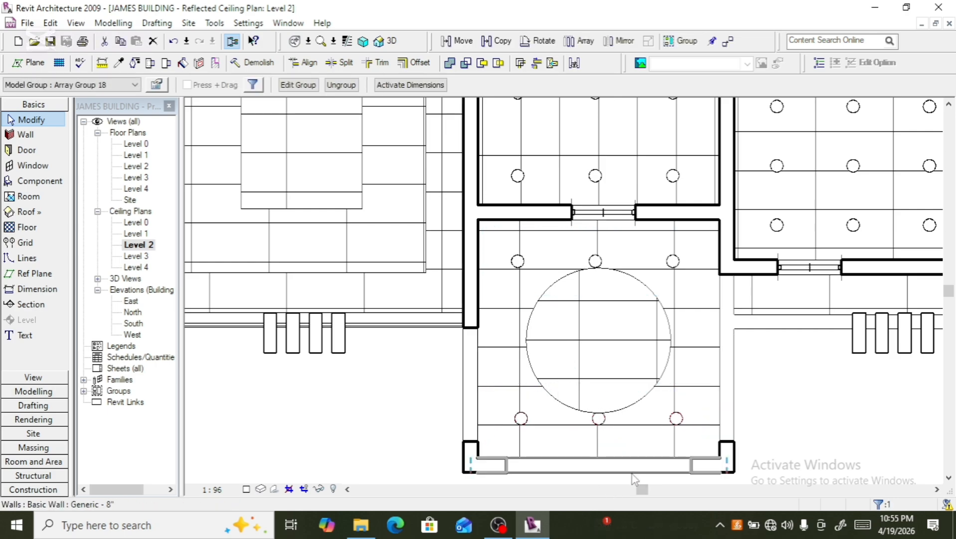
{"action": "scroll", "coordinate": [629, 470], "scroll_direction": "up", "scroll_amount": 3}
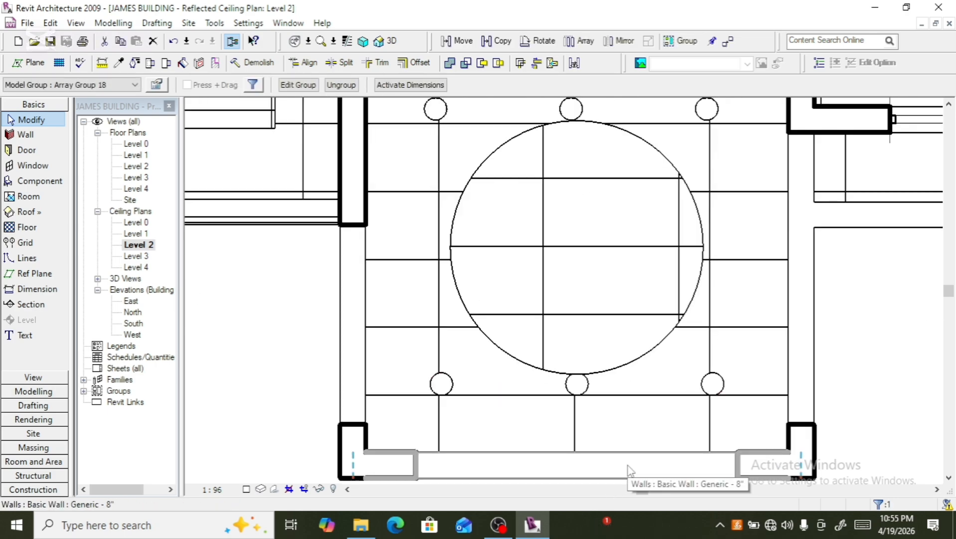
{"action": "scroll", "coordinate": [619, 468], "scroll_direction": "down", "scroll_amount": 2}
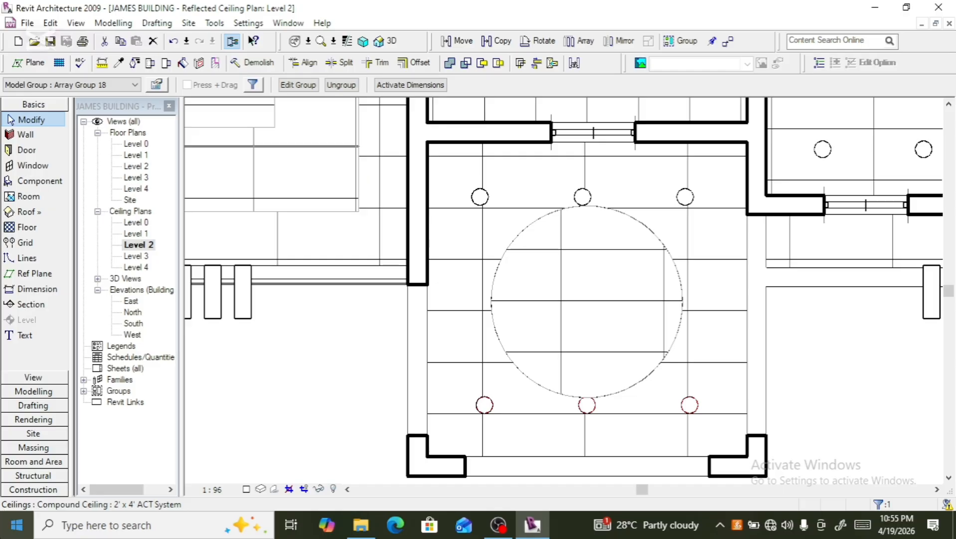
- Place recessed downlights on the left and right sides of the circular ceiling, plus one below the upper-right downlight
{"action": "left_click", "coordinate": [40, 181]}
{"action": "left_click", "coordinate": [486, 297]}
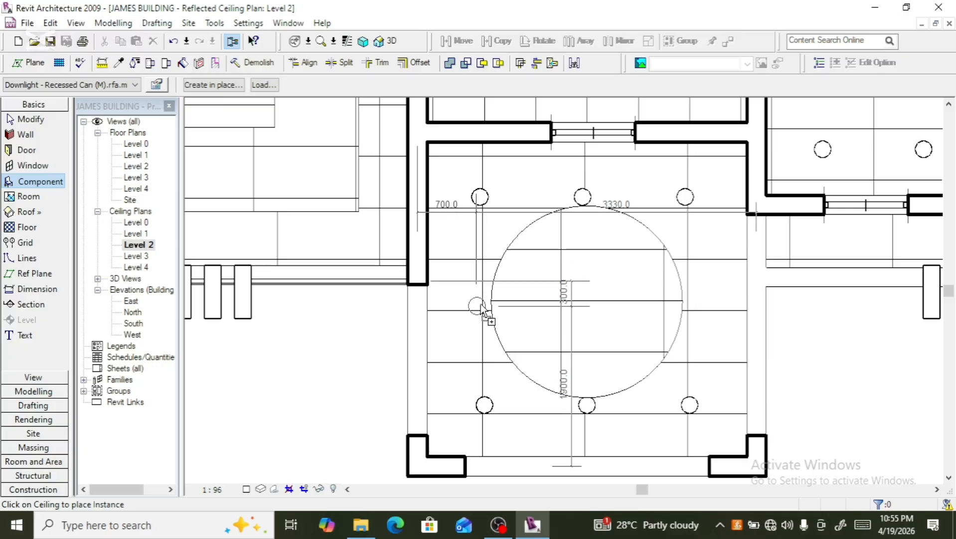
{"action": "left_click", "coordinate": [482, 307]}
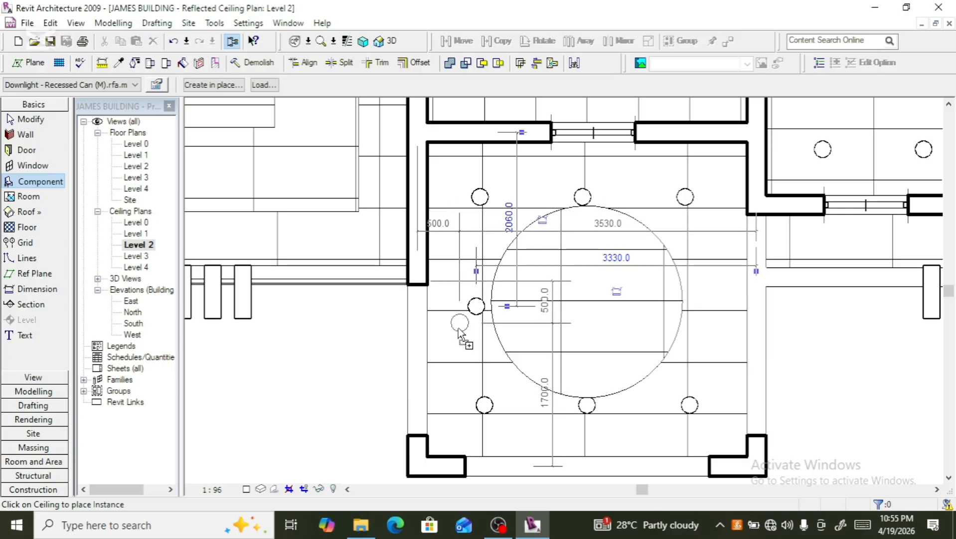
{"action": "left_click", "coordinate": [692, 306]}
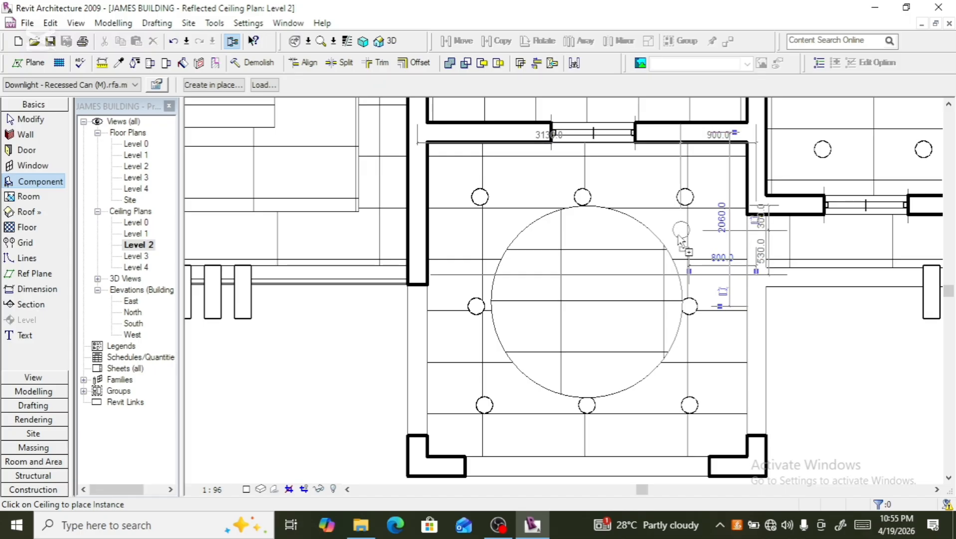
{"action": "left_click", "coordinate": [682, 240]}
{"action": "key", "text": "Escape"}
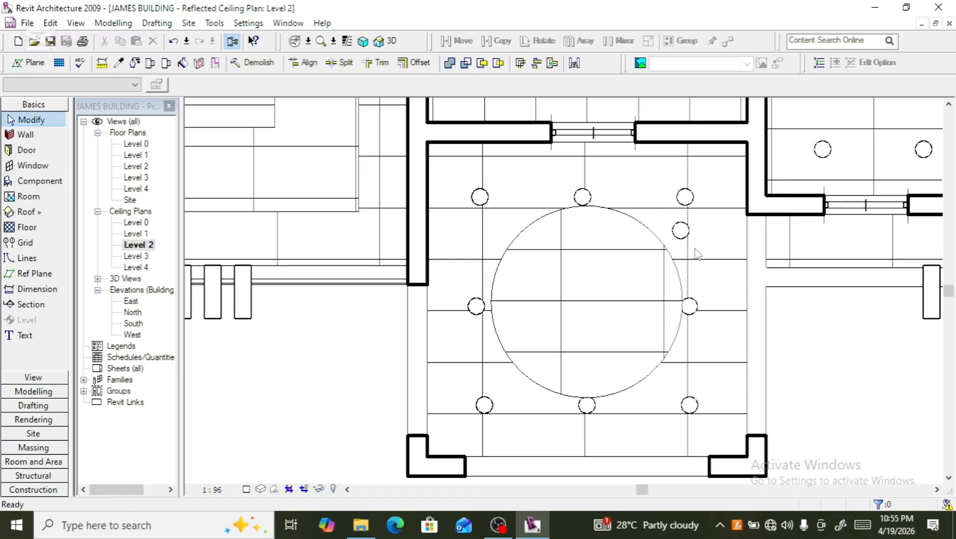
- Nudge the extra upper downlight leftward toward the middle of the room
{"action": "left_click", "coordinate": [683, 233]}
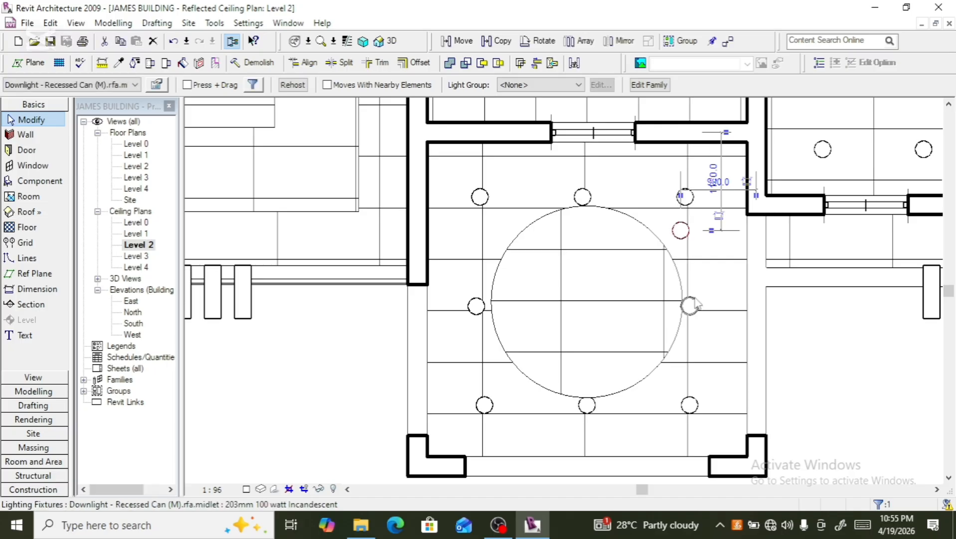
{"action": "key", "text": "Left"}
{"action": "key", "text": "Left"}
{"action": "key", "text": "Left"}
{"action": "key", "text": "Left"}
{"action": "key", "text": "Left"}
{"action": "key", "text": "Left"}
{"action": "key", "text": "Left"}
{"action": "key", "text": "Left"}
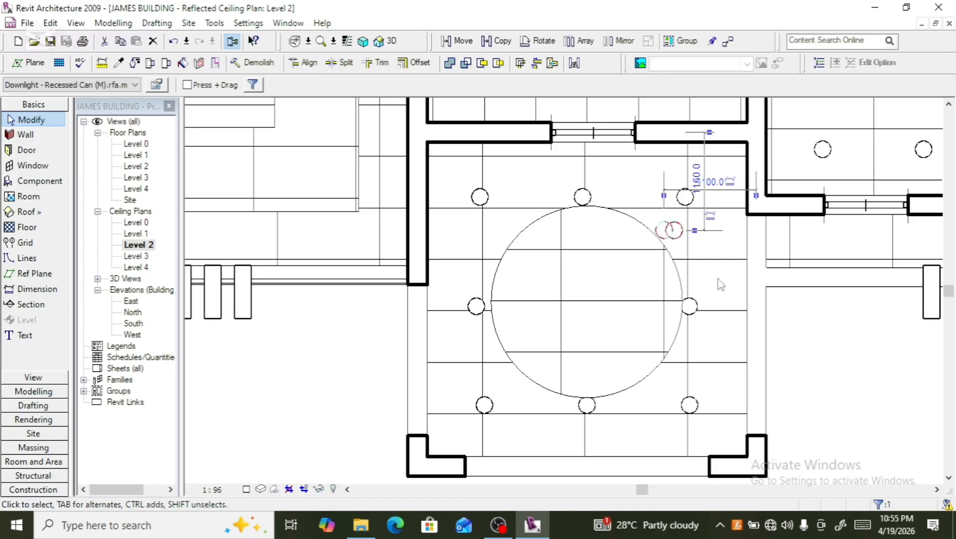
{"action": "key", "text": "Left"}
{"action": "key", "text": "Left"}
{"action": "key", "text": "Left"}
{"action": "key", "text": "Left"}
{"action": "key", "text": "Left"}
{"action": "key", "text": "Left"}
{"action": "key", "text": "Left"}
{"action": "key", "text": "Left"}
{"action": "key", "text": "Left"}
{"action": "key", "text": "Left"}
{"action": "key", "text": "Left"}
{"action": "key", "text": "Left"}
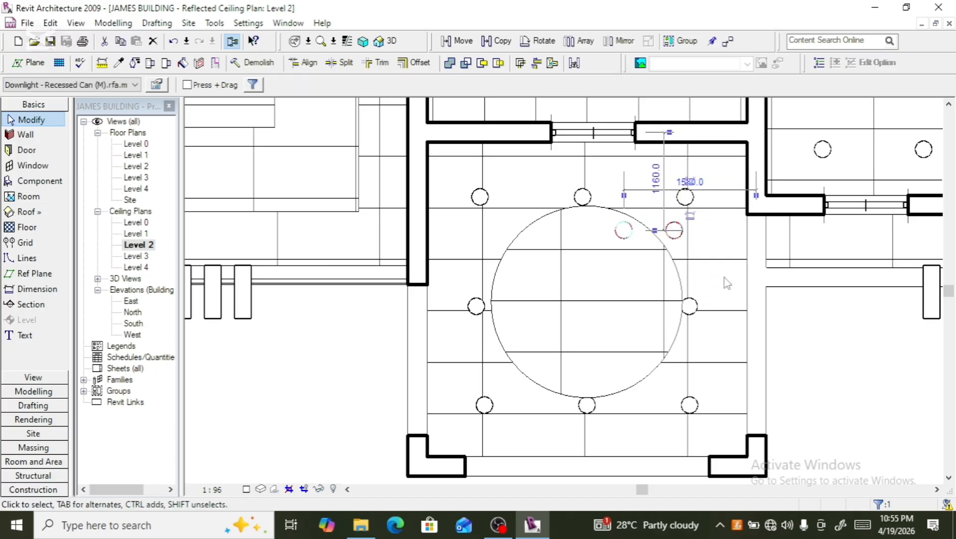
{"action": "key", "text": "Left"}
{"action": "key", "text": "Left"}
{"action": "key", "text": "Left"}
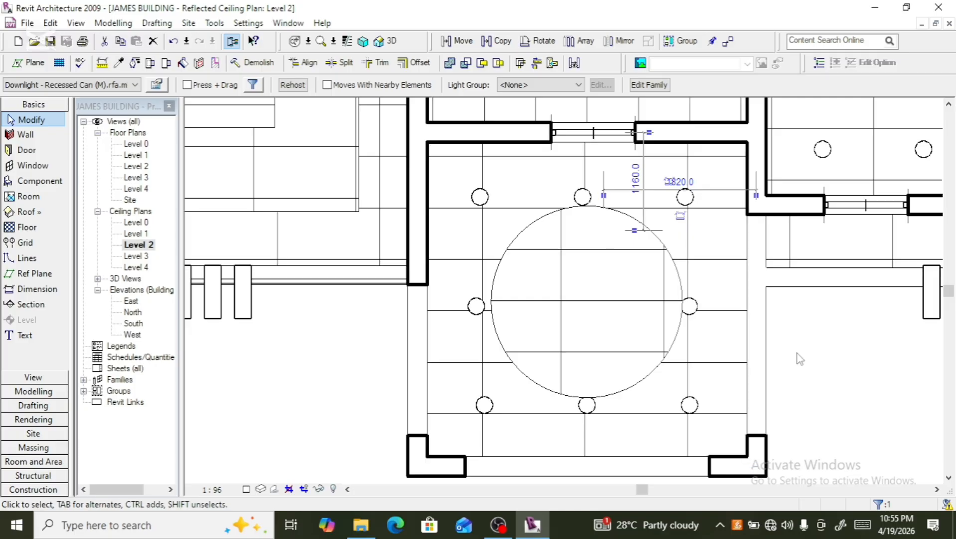
- Nudge the downlight on the left side of the circle slightly rightward
{"action": "left_click", "coordinate": [476, 318]}
{"action": "key", "text": "Right"}
{"action": "key", "text": "Right"}
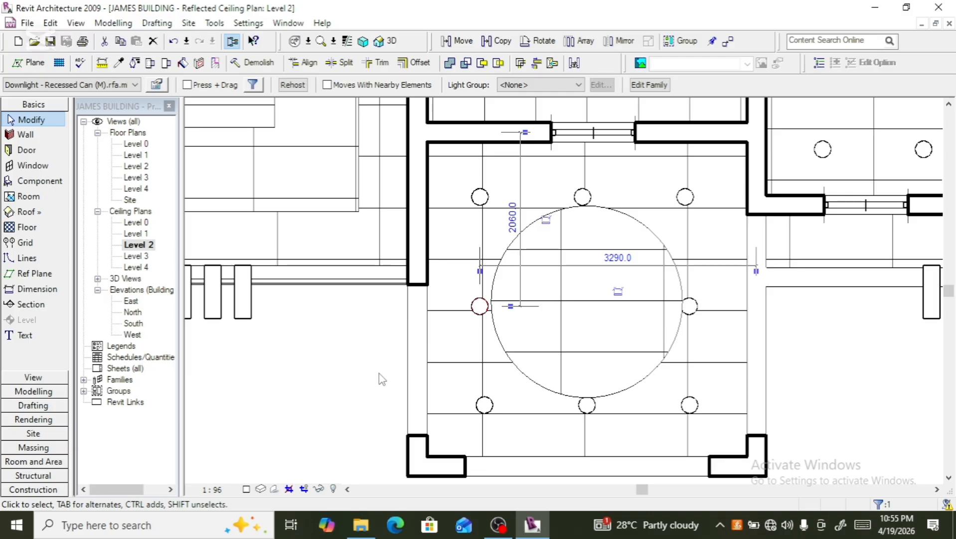
{"action": "key", "text": "Right"}
{"action": "key", "text": "Right"}
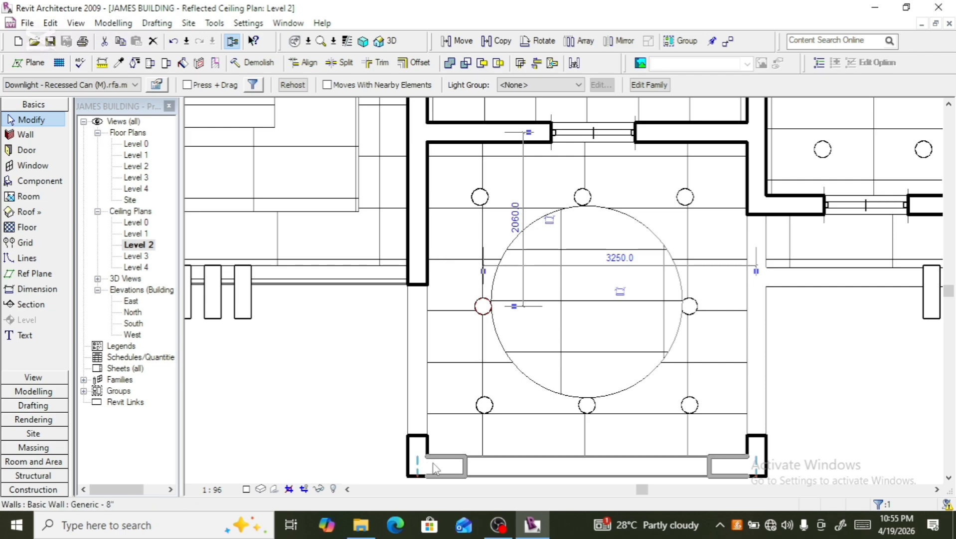
- Select the compound ceiling and nudge it downward so the circular feature shifts toward the room's bottom
{"action": "scroll", "coordinate": [658, 314], "scroll_direction": "down", "scroll_amount": 3}
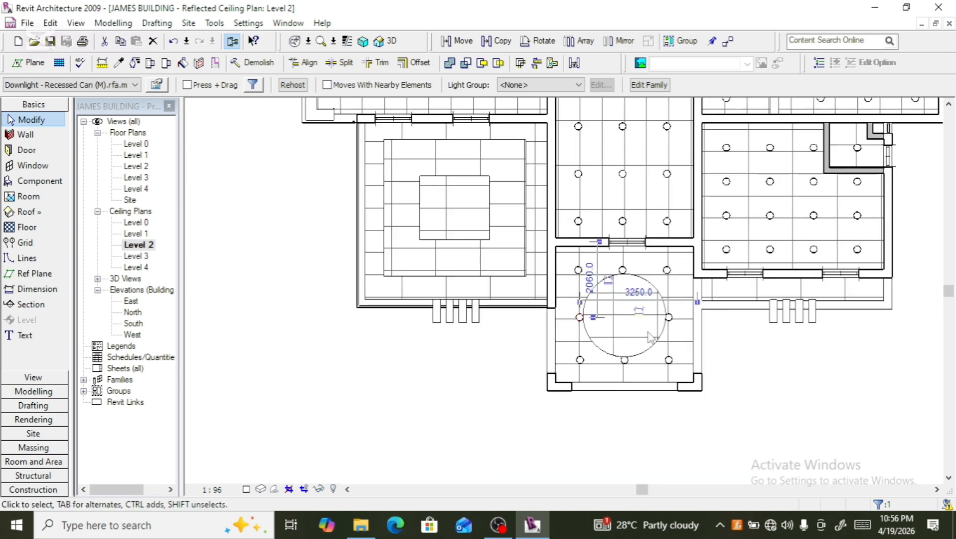
{"action": "scroll", "coordinate": [626, 375], "scroll_direction": "up", "scroll_amount": 2}
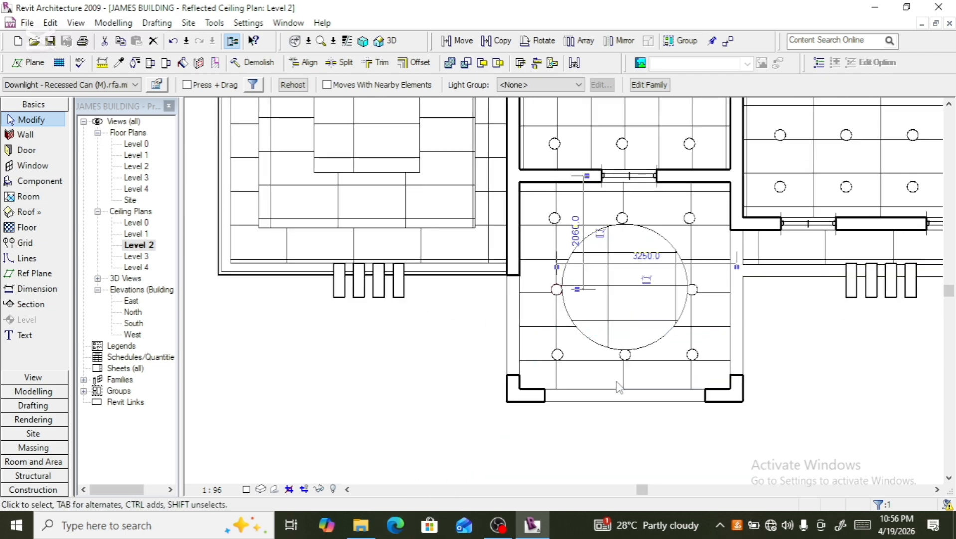
{"action": "left_click", "coordinate": [598, 359]}
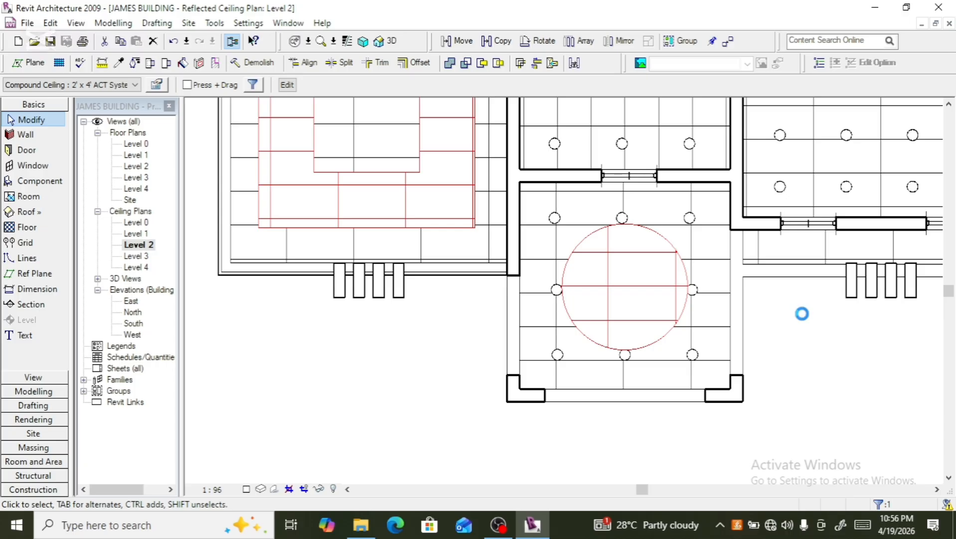
{"action": "key", "text": "Down"}
{"action": "key", "text": "Down"}
{"action": "key", "text": "Down"}
{"action": "key", "text": "Down"}
{"action": "key", "text": "Down"}
{"action": "key", "text": "Down"}
{"action": "key", "text": "Down"}
{"action": "key", "text": "Down"}
{"action": "key", "text": "Down"}
{"action": "key", "text": "Down"}
{"action": "key", "text": "Down"}
{"action": "key", "text": "Down"}
{"action": "key", "text": "Down"}
{"action": "key", "text": "Down"}
{"action": "key", "text": "Down"}
{"action": "key", "text": "Down"}
{"action": "key", "text": "Down"}
{"action": "key", "text": "Down"}
{"action": "key", "text": "Down"}
{"action": "key", "text": "Down"}
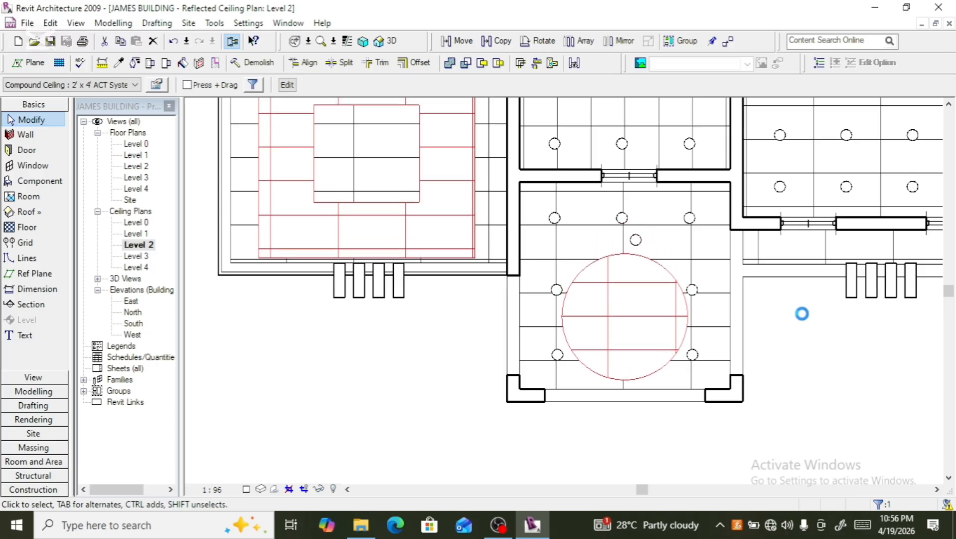
{"action": "key", "text": "Down"}
{"action": "key", "text": "Down"}
{"action": "key", "text": "Down"}
{"action": "key", "text": "Down"}
{"action": "key", "text": "Down"}
{"action": "key", "text": "Down"}
{"action": "key", "text": "Down"}
{"action": "key", "text": "Down"}
{"action": "key", "text": "Down"}
{"action": "key", "text": "Down"}
{"action": "key", "text": "Down"}
{"action": "key", "text": "Down"}
{"action": "key", "text": "Down"}
{"action": "key", "text": "Down"}
{"action": "key", "text": "Down"}
{"action": "key", "text": "Down"}
{"action": "key", "text": "Down"}
{"action": "key", "text": "Down"}
{"action": "key", "text": "Down"}
{"action": "key", "text": "Down"}
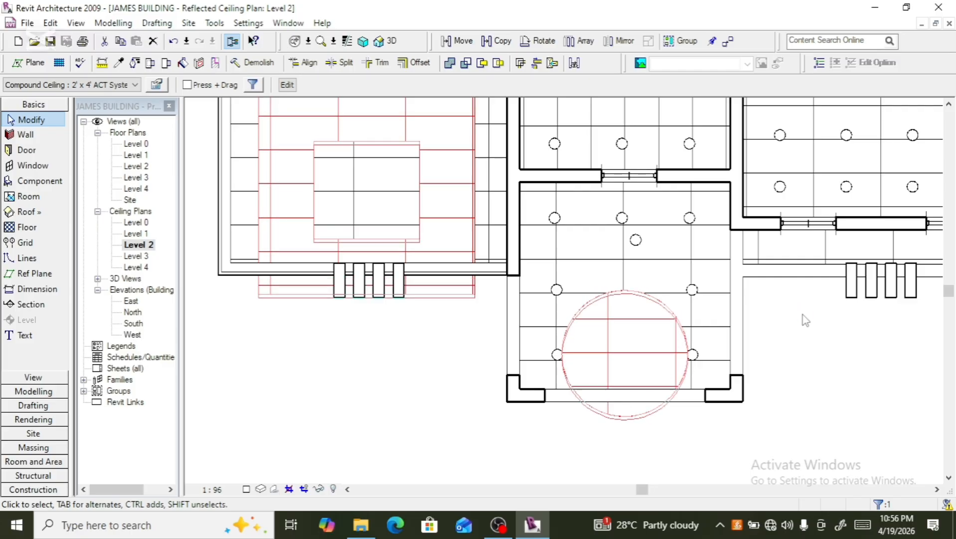
{"action": "key", "text": "Down"}
{"action": "key", "text": "Down"}
{"action": "key", "text": "Down"}
{"action": "key", "text": "Down"}
{"action": "key", "text": "Down"}
{"action": "key", "text": "Down"}
{"action": "key", "text": "Down"}
{"action": "key", "text": "Down"}
{"action": "key", "text": "Down"}
{"action": "key", "text": "Down"}
{"action": "key", "text": "Down"}
{"action": "key", "text": "Down"}
{"action": "key", "text": "Down"}
{"action": "key", "text": "Down"}
{"action": "key", "text": "Down"}
{"action": "key", "text": "Down"}
{"action": "key", "text": "Down"}
{"action": "key", "text": "Down"}
{"action": "key", "text": "Down"}
{"action": "key", "text": "Down"}
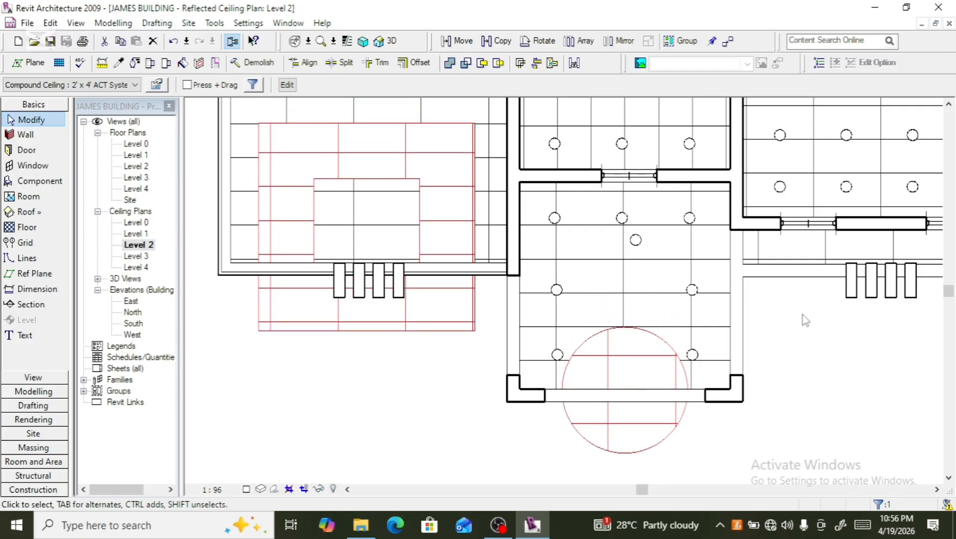
{"action": "key", "text": "Down"}
{"action": "key", "text": "Down"}
{"action": "key", "text": "Down"}
{"action": "key", "text": "Down"}
{"action": "key", "text": "Down"}
{"action": "key", "text": "Down"}
{"action": "key", "text": "Down"}
{"action": "key", "text": "Down"}
{"action": "key", "text": "Down"}
{"action": "key", "text": "Down"}
{"action": "key", "text": "Down"}
{"action": "key", "text": "Down"}
{"action": "key", "text": "Down"}
{"action": "key", "text": "Down"}
{"action": "key", "text": "Down"}
{"action": "key", "text": "Down"}
{"action": "key", "text": "Down"}
{"action": "key", "text": "Down"}
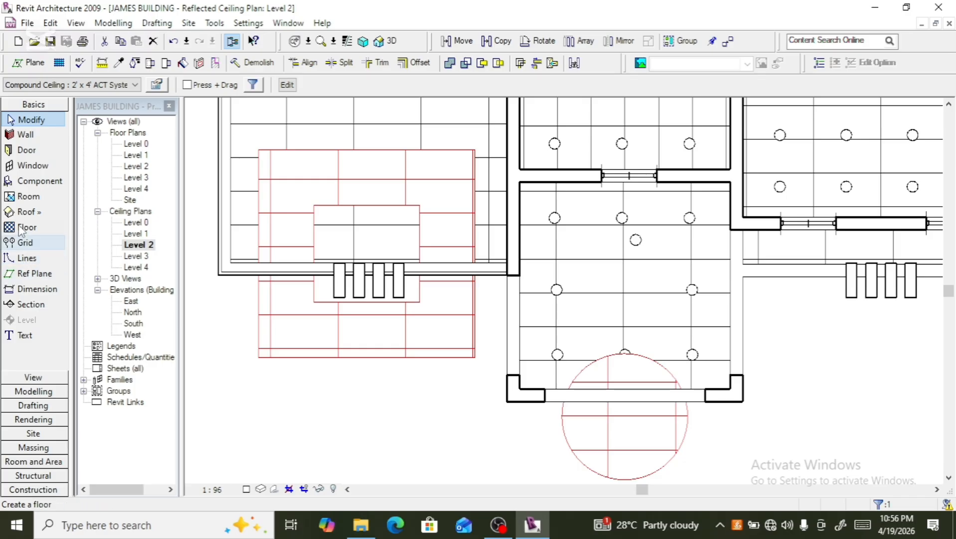
- Place a ring of recessed downlights in the middle of the room, above the circular ceiling feature
{"action": "left_click", "coordinate": [47, 184]}
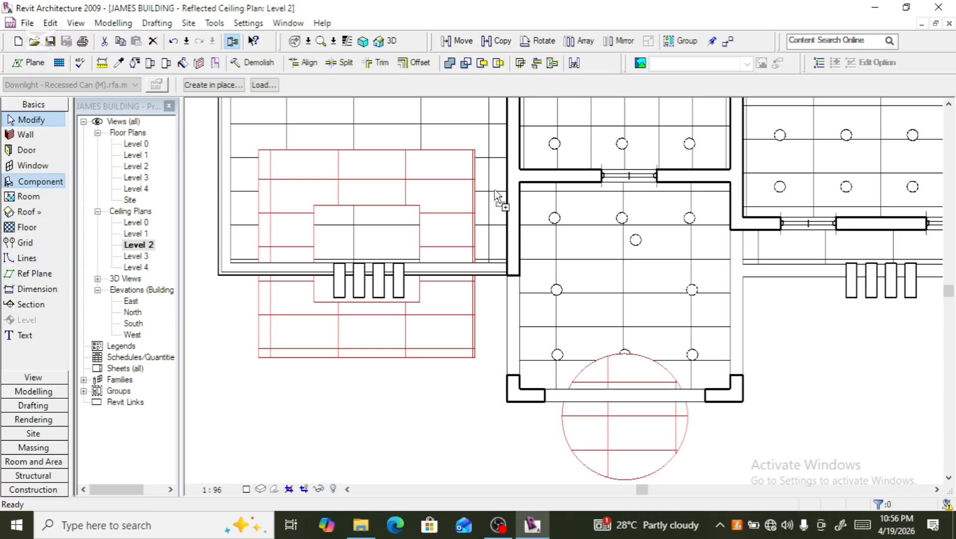
{"action": "left_click", "coordinate": [614, 253]}
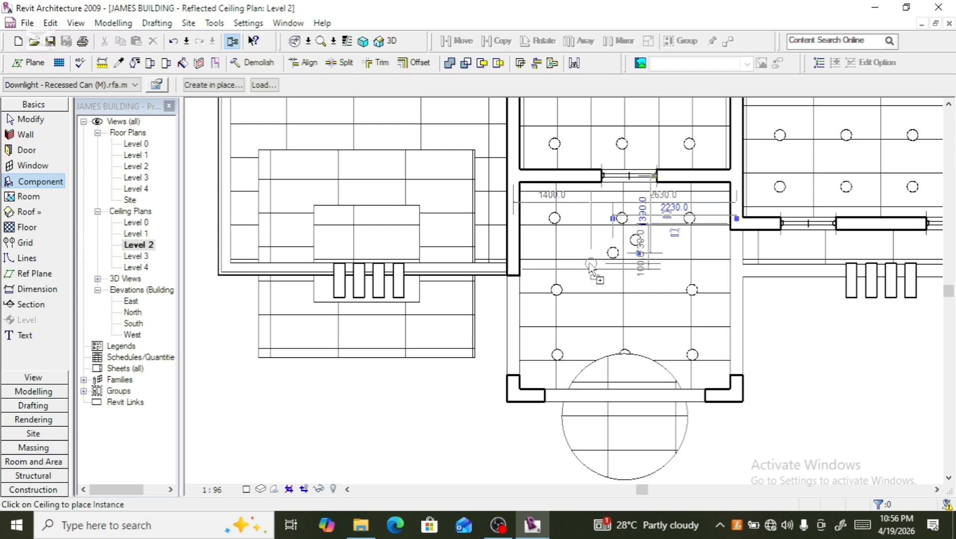
{"action": "left_click", "coordinate": [590, 265]}
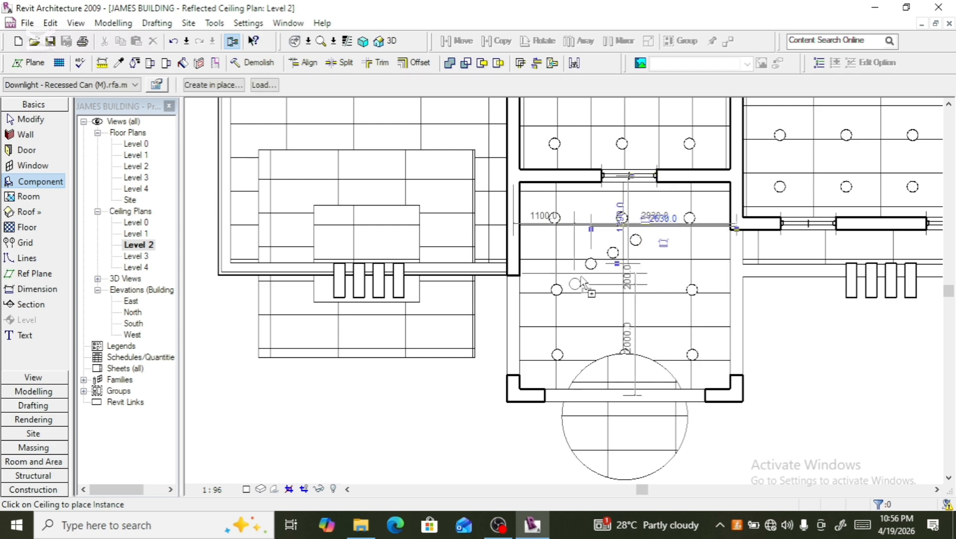
{"action": "left_click", "coordinate": [580, 283]}
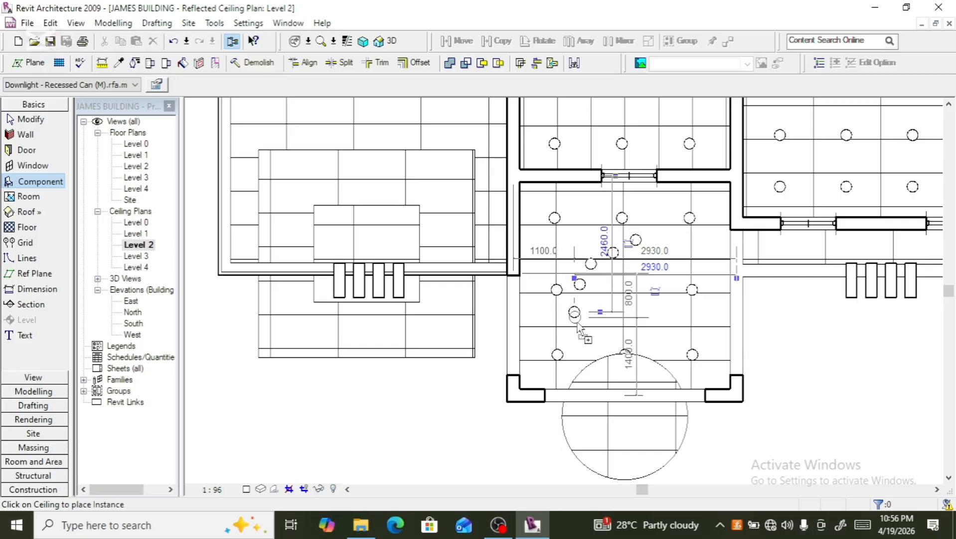
{"action": "left_click", "coordinate": [575, 314]}
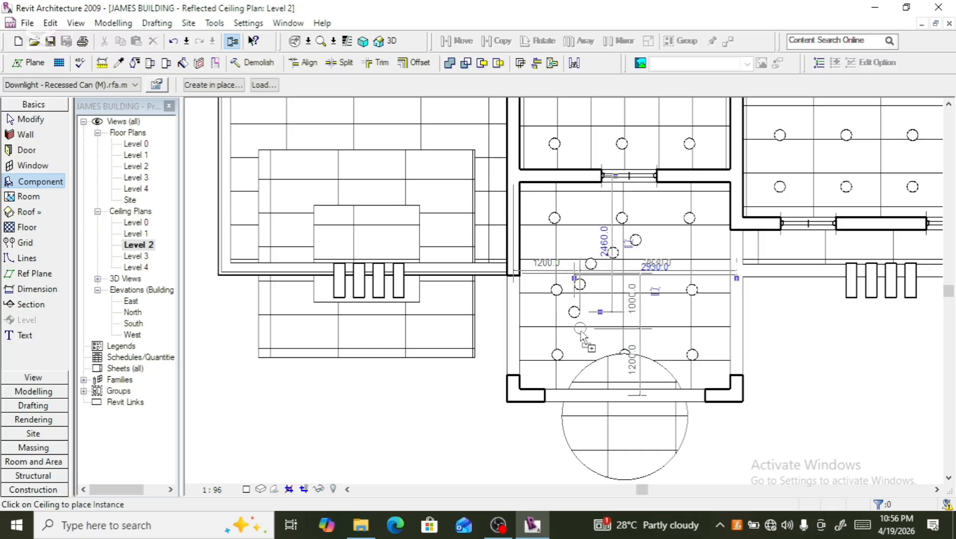
{"action": "left_click", "coordinate": [581, 331]}
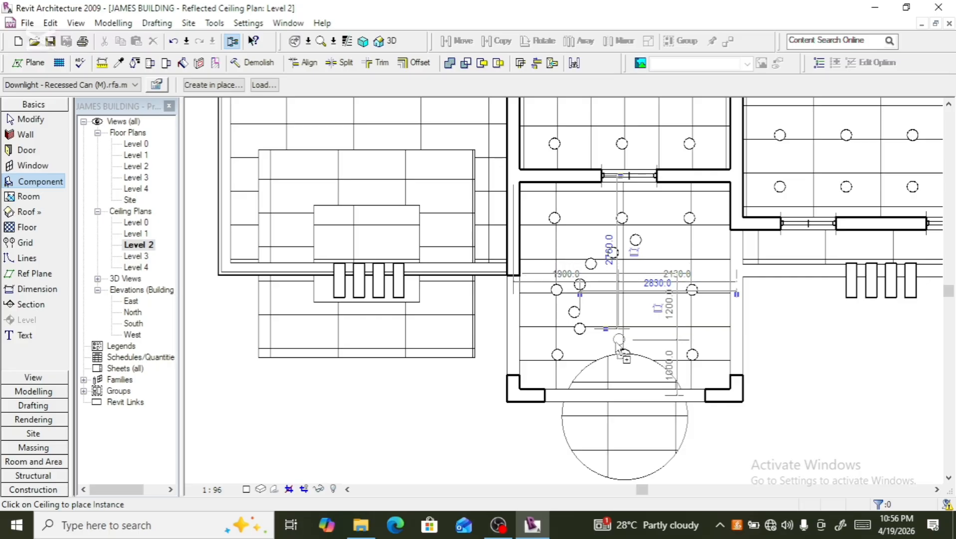
{"action": "left_click", "coordinate": [615, 342]}
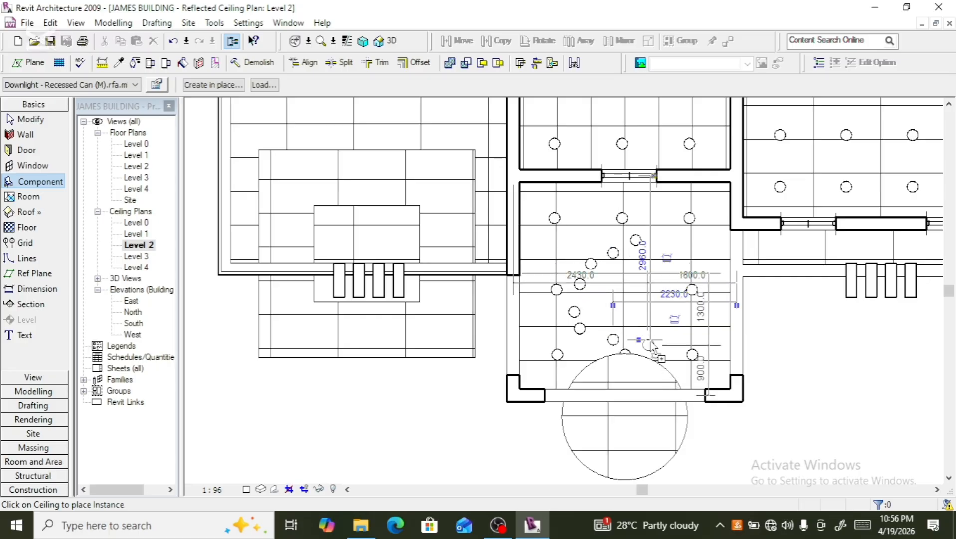
{"action": "left_click", "coordinate": [654, 341]}
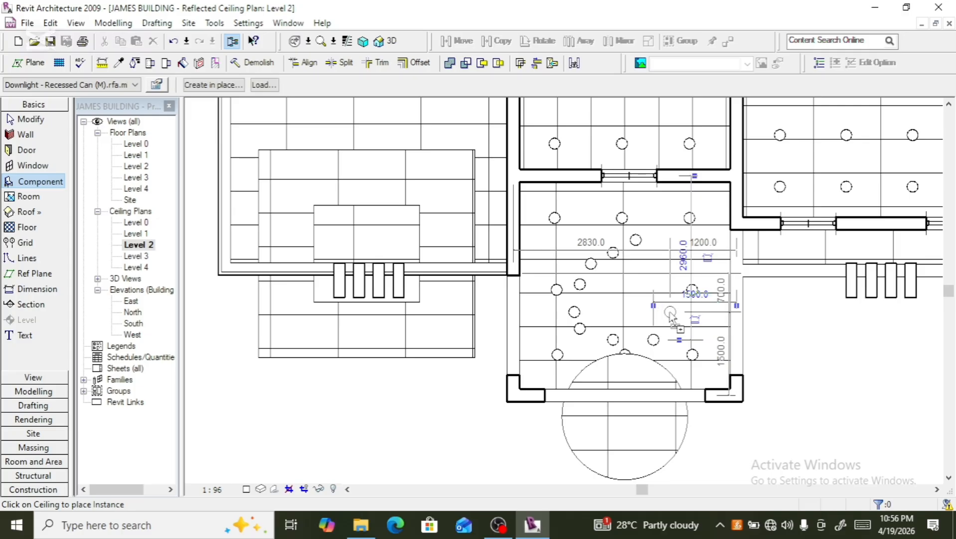
{"action": "left_click", "coordinate": [670, 314]}
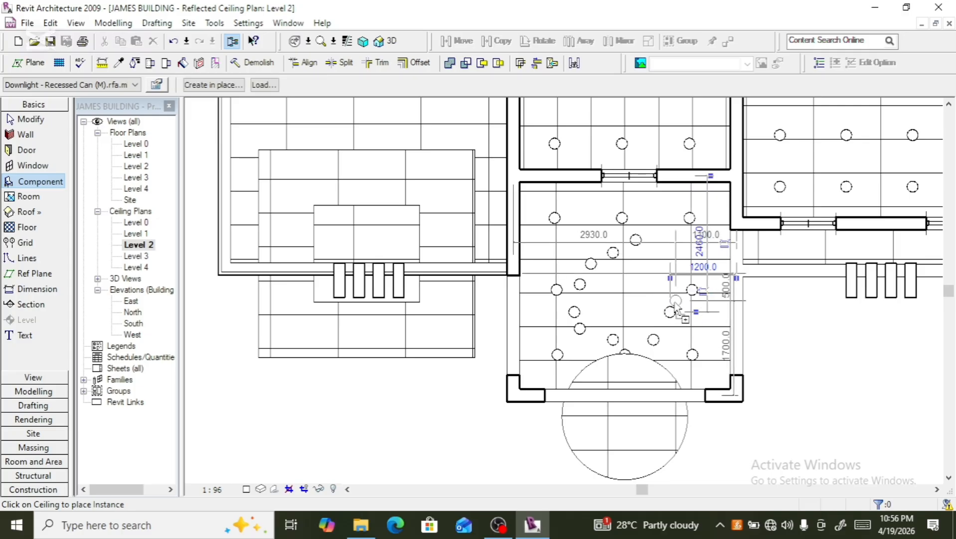
{"action": "left_click", "coordinate": [676, 295]}
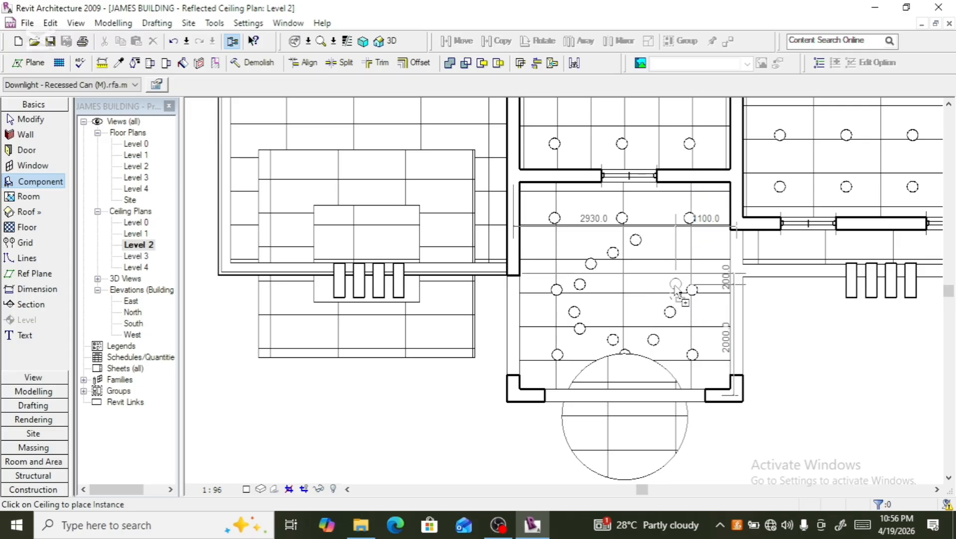
{"action": "left_click", "coordinate": [677, 273]}
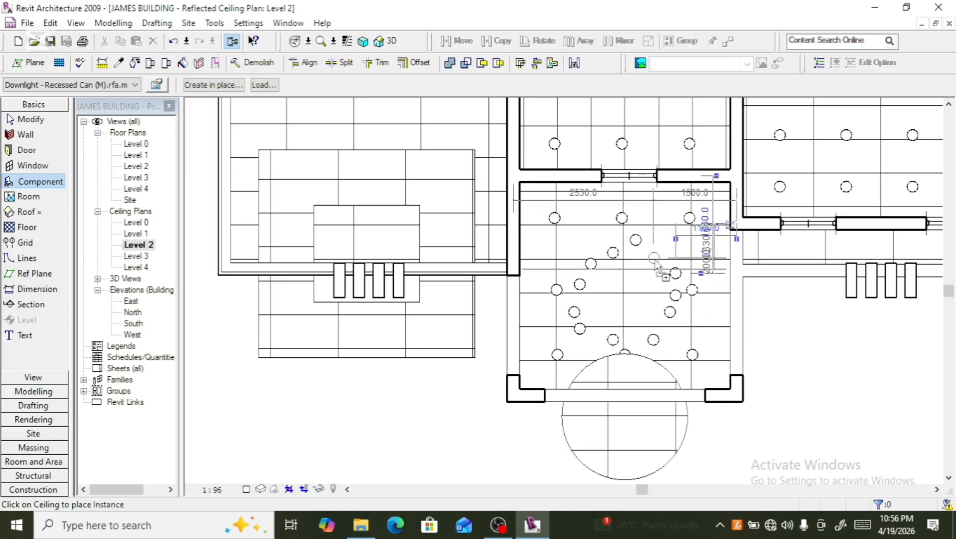
{"action": "left_click", "coordinate": [654, 259]}
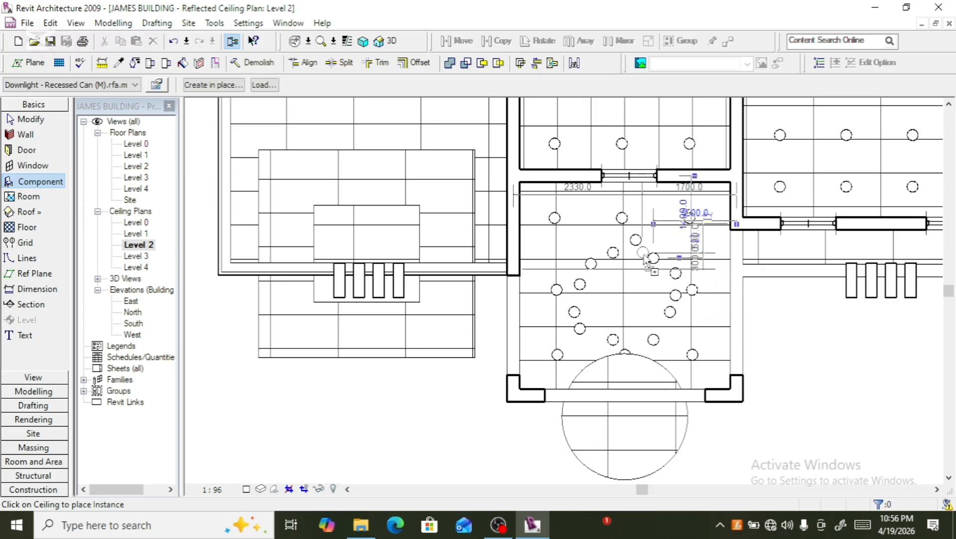
{"action": "left_click", "coordinate": [644, 259]}
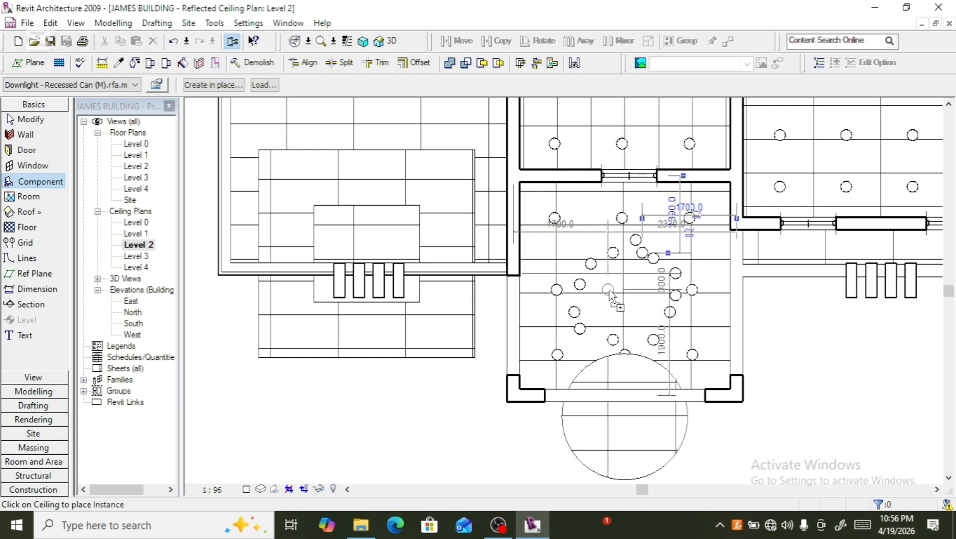
{"action": "left_click", "coordinate": [598, 305]}
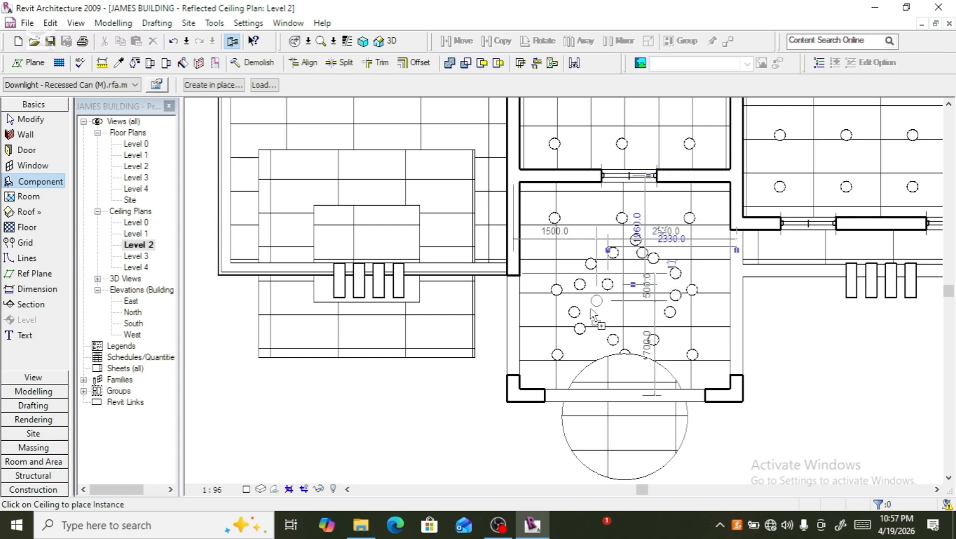
{"action": "left_click", "coordinate": [594, 309]}
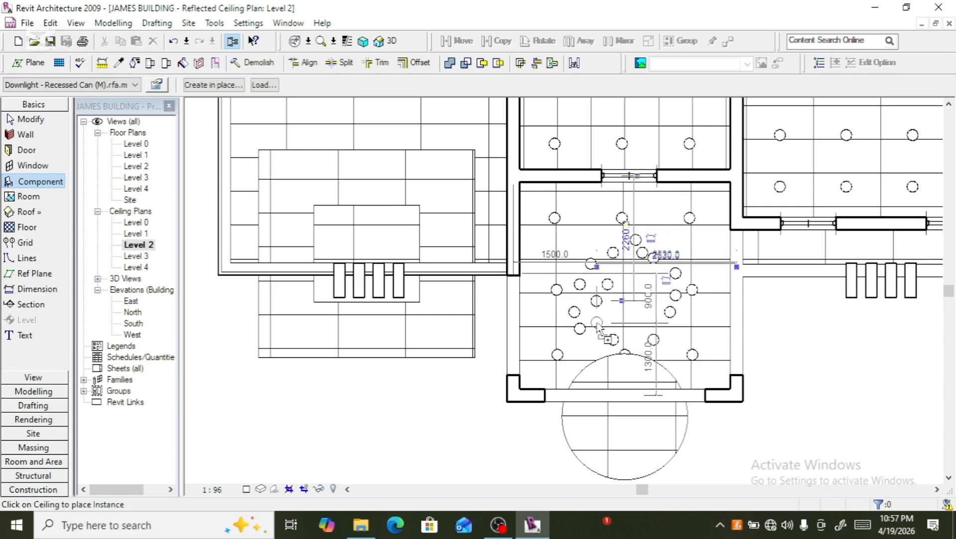
{"action": "left_click", "coordinate": [597, 324]}
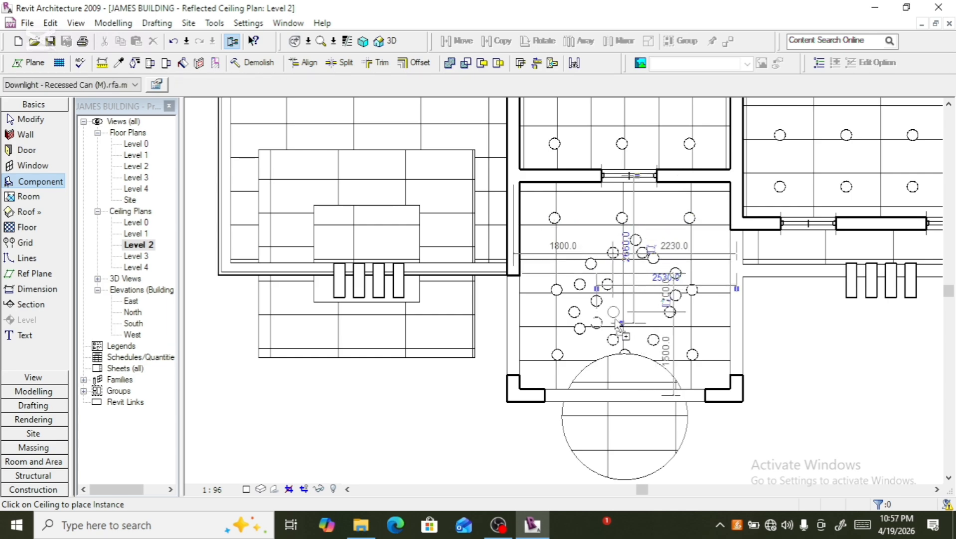
{"action": "left_click", "coordinate": [632, 336]}
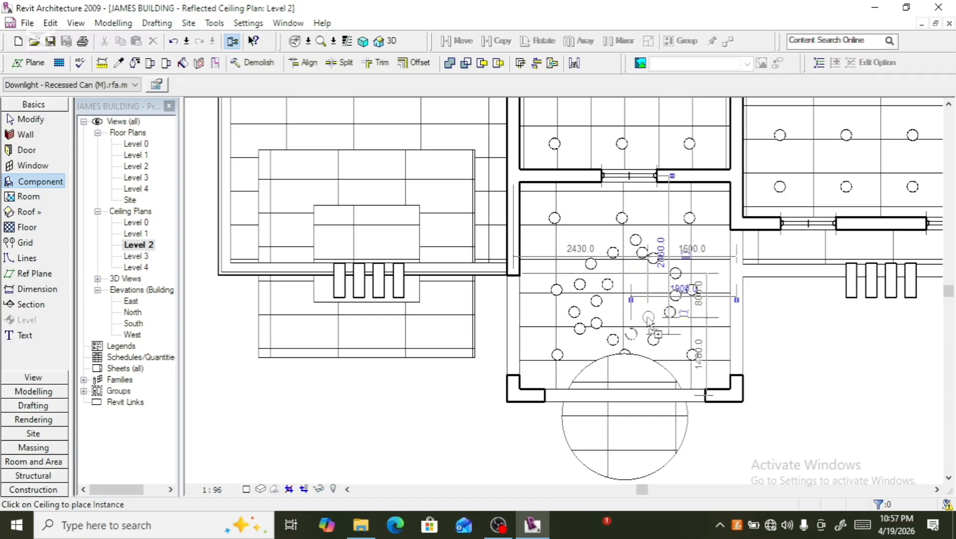
- Fill the inside of the ring with additional recessed downlights, forming a dense circular cluster
{"action": "left_click", "coordinate": [649, 318]}
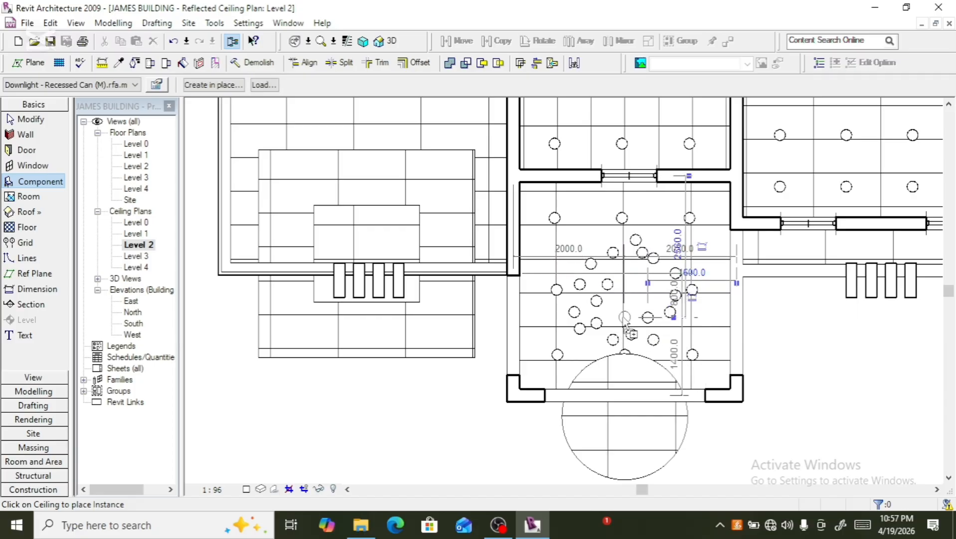
{"action": "left_click", "coordinate": [621, 313]}
{"action": "left_click", "coordinate": [613, 305]}
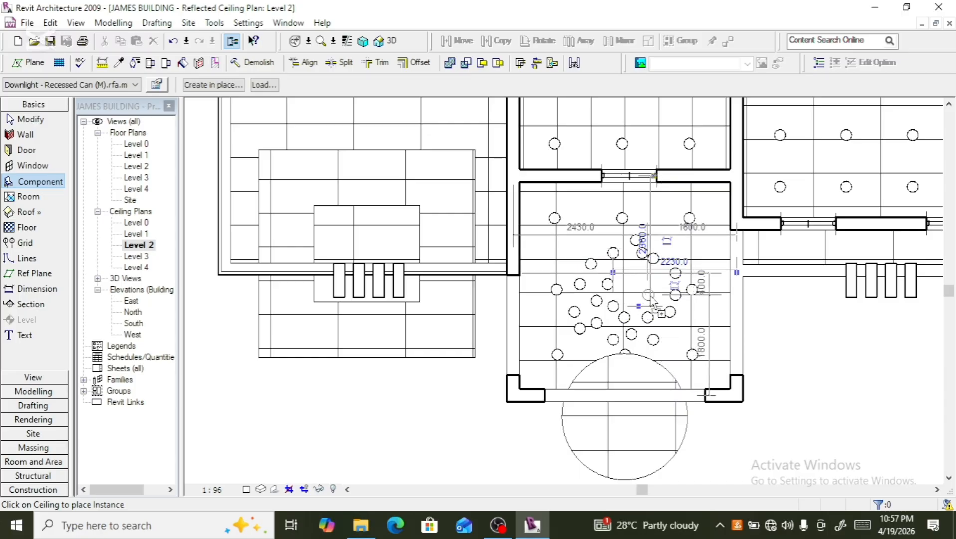
{"action": "left_click", "coordinate": [652, 300]}
{"action": "left_click", "coordinate": [658, 285]}
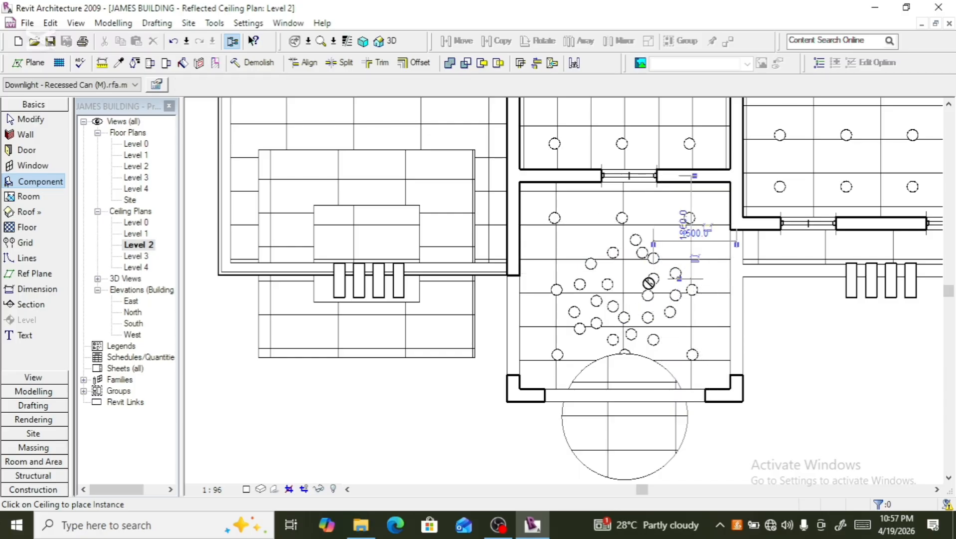
{"action": "left_click", "coordinate": [638, 274]}
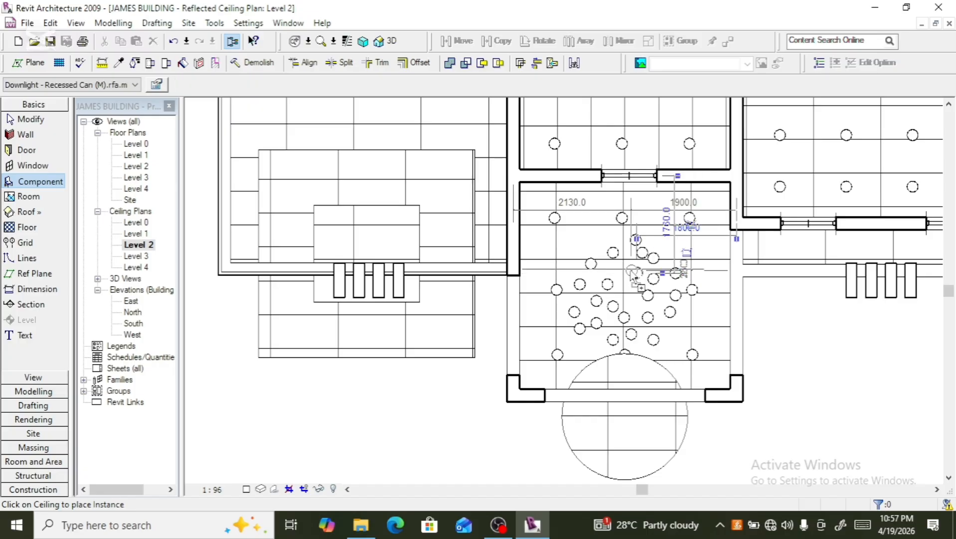
{"action": "left_click", "coordinate": [617, 275]}
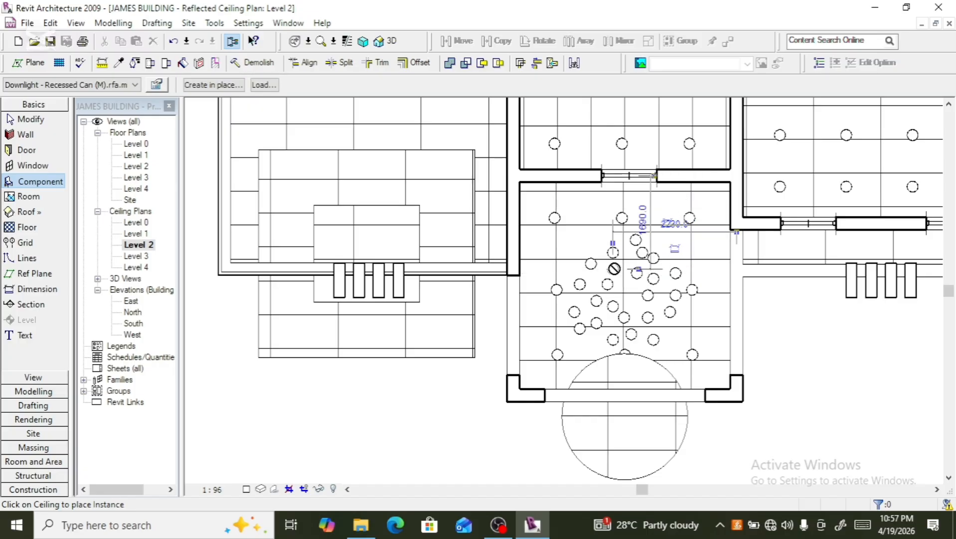
{"action": "left_click", "coordinate": [596, 249]}
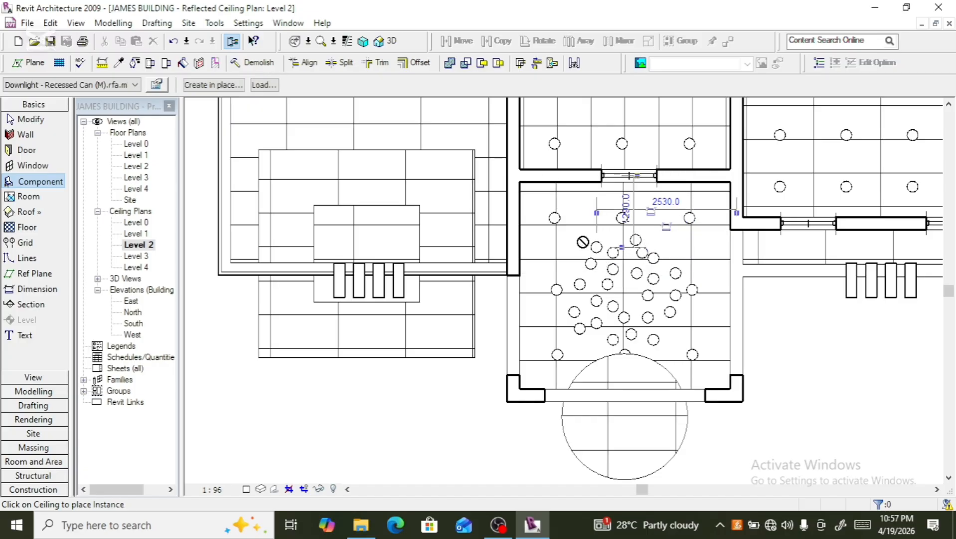
{"action": "left_click", "coordinate": [580, 257]}
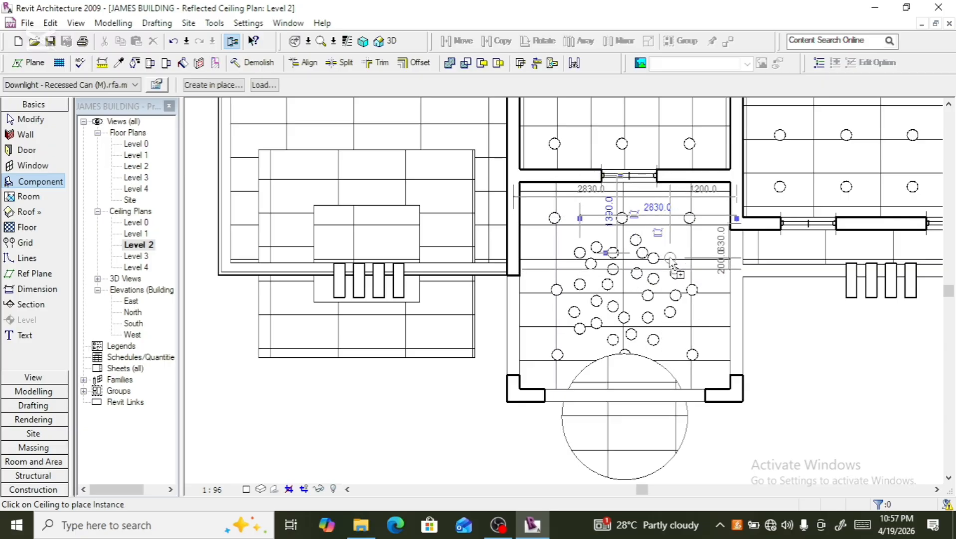
{"action": "left_click", "coordinate": [670, 258]}
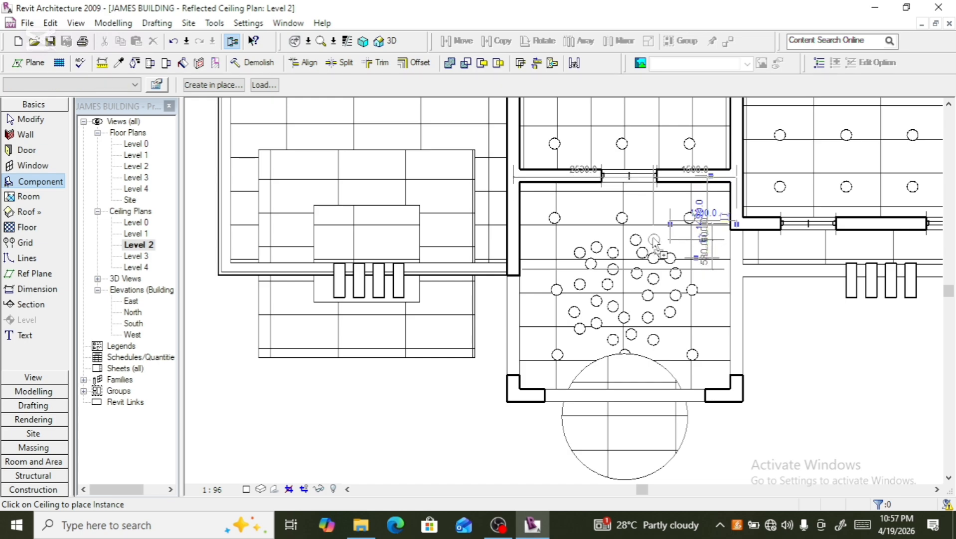
{"action": "left_click", "coordinate": [655, 241]}
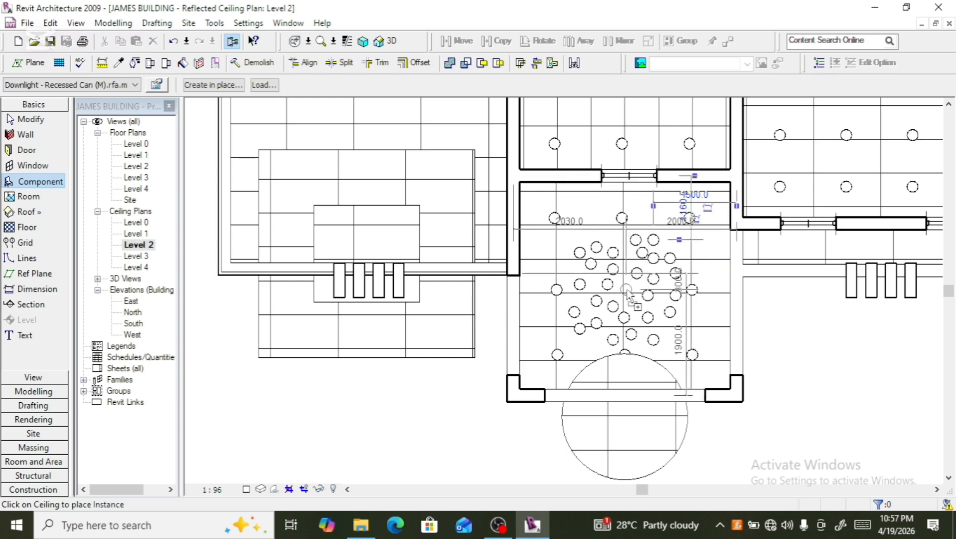
{"action": "left_click", "coordinate": [627, 290]}
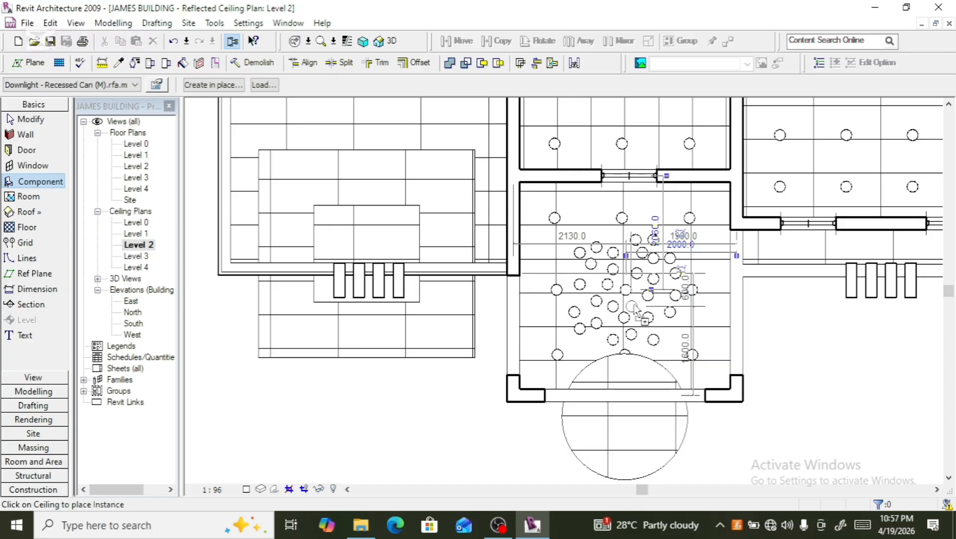
{"action": "left_click", "coordinate": [632, 306]}
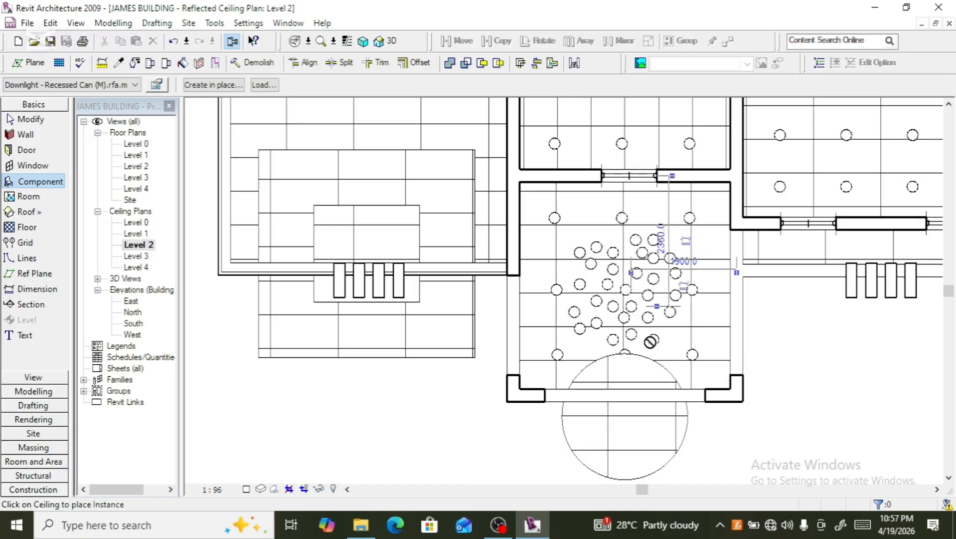
{"action": "key", "text": "Escape"}
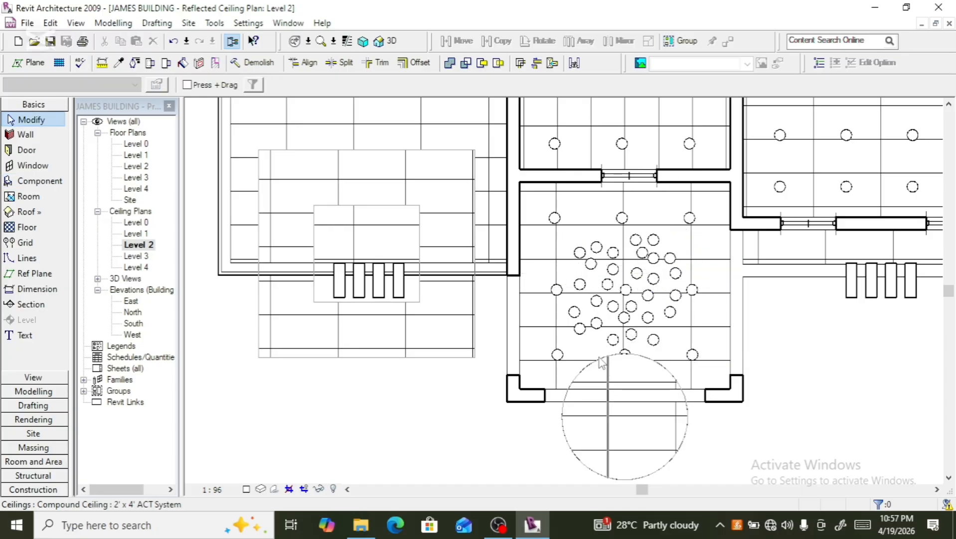
- Select the compound ceiling and nudge it upward so the circular feature covers the downlight cluster
{"action": "left_click", "coordinate": [568, 444]}
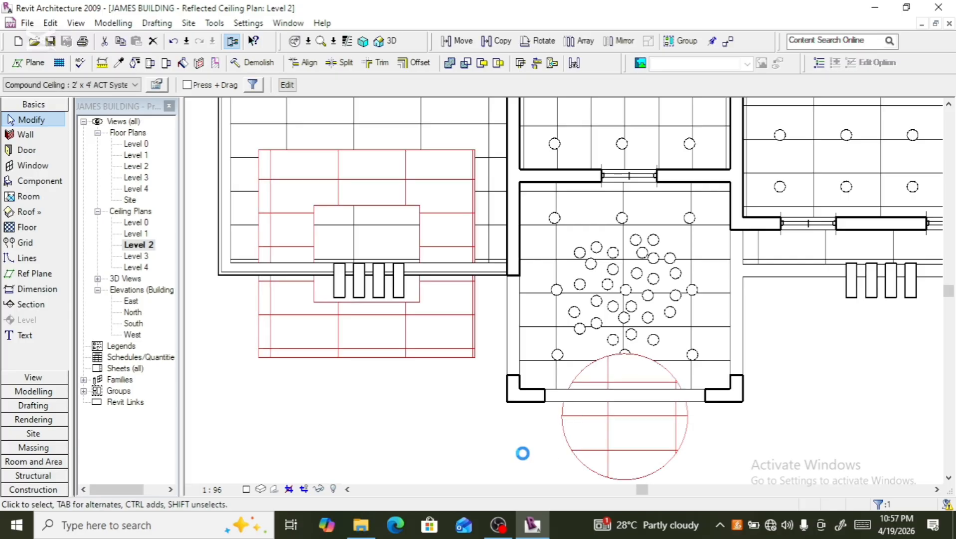
{"action": "key", "text": "Up"}
{"action": "key", "text": "Up"}
{"action": "key", "text": "Up"}
{"action": "key", "text": "Up"}
{"action": "key", "text": "Up"}
{"action": "key", "text": "Up"}
{"action": "key", "text": "Up"}
{"action": "key", "text": "Up"}
{"action": "key", "text": "Up"}
{"action": "key", "text": "Up"}
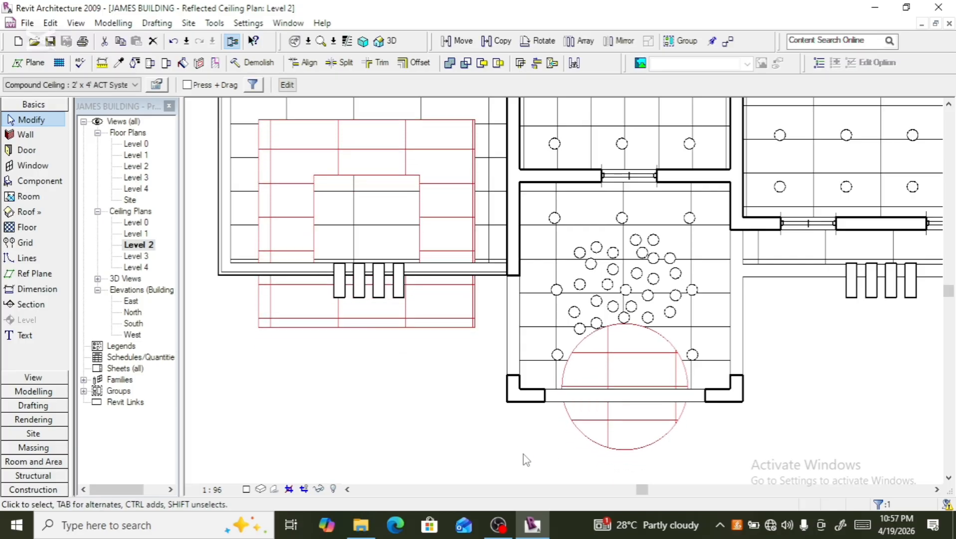
{"action": "key", "text": "Up"}
{"action": "key", "text": "Up"}
{"action": "key", "text": "Up"}
{"action": "key", "text": "Up"}
{"action": "key", "text": "Up"}
{"action": "key", "text": "Up"}
{"action": "key", "text": "Up"}
{"action": "key", "text": "Up"}
{"action": "key", "text": "Up"}
{"action": "key", "text": "Up"}
{"action": "key", "text": "Up"}
{"action": "key", "text": "Up"}
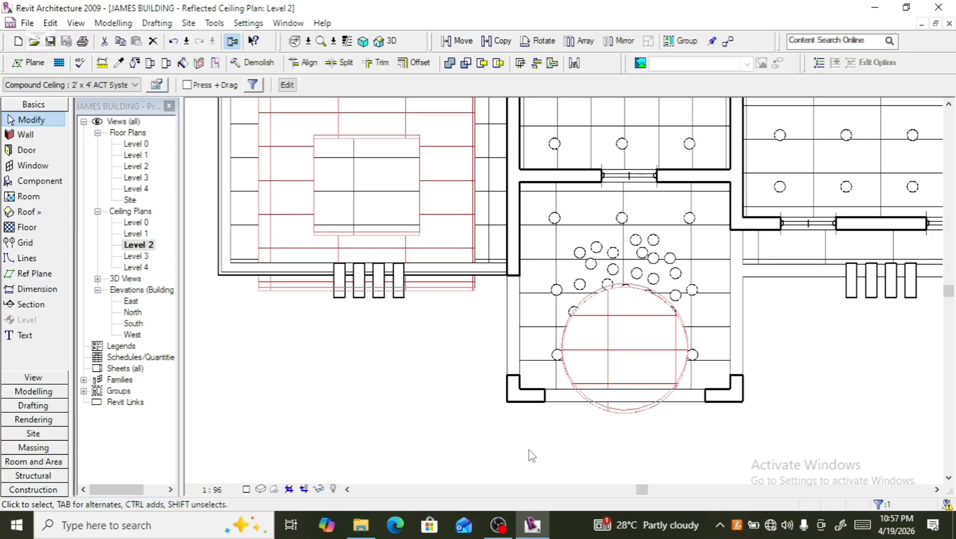
{"action": "key", "text": "Up"}
{"action": "key", "text": "Up"}
{"action": "key", "text": "Up"}
{"action": "key", "text": "Up"}
{"action": "key", "text": "Up"}
{"action": "key", "text": "Up"}
{"action": "key", "text": "Up"}
{"action": "key", "text": "Up"}
{"action": "key", "text": "Up"}
{"action": "key", "text": "Up"}
{"action": "key", "text": "Up"}
{"action": "key", "text": "Up"}
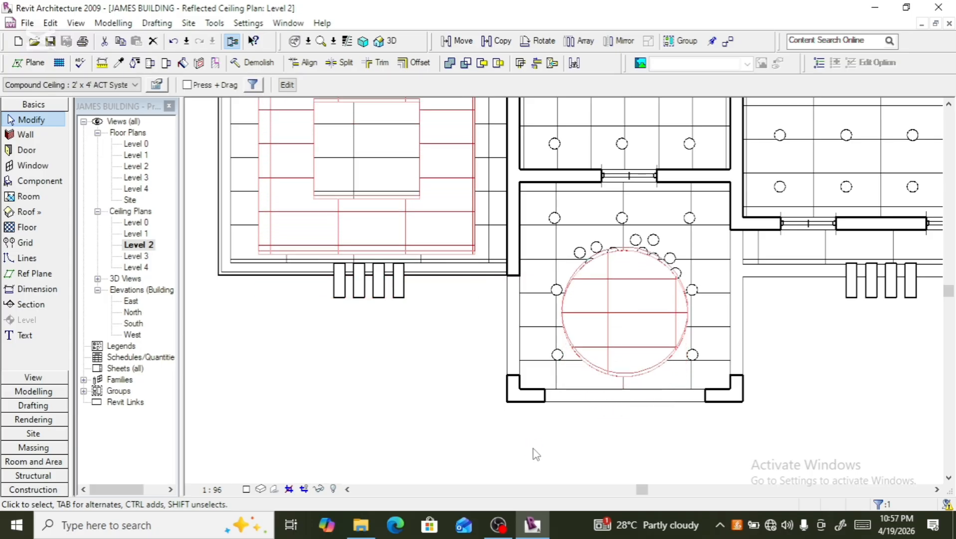
{"action": "key", "text": "Up"}
{"action": "key", "text": "Up"}
{"action": "key", "text": "Up"}
{"action": "key", "text": "Up"}
{"action": "key", "text": "Up"}
{"action": "key", "text": "Up"}
{"action": "key", "text": "Up"}
{"action": "key", "text": "Up"}
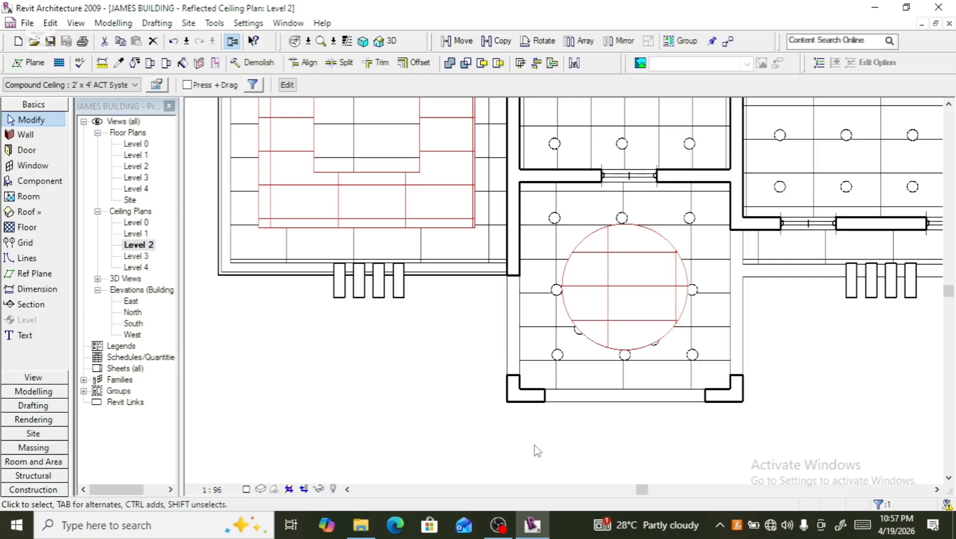
{"action": "scroll", "coordinate": [651, 350], "scroll_direction": "up", "scroll_amount": 3}
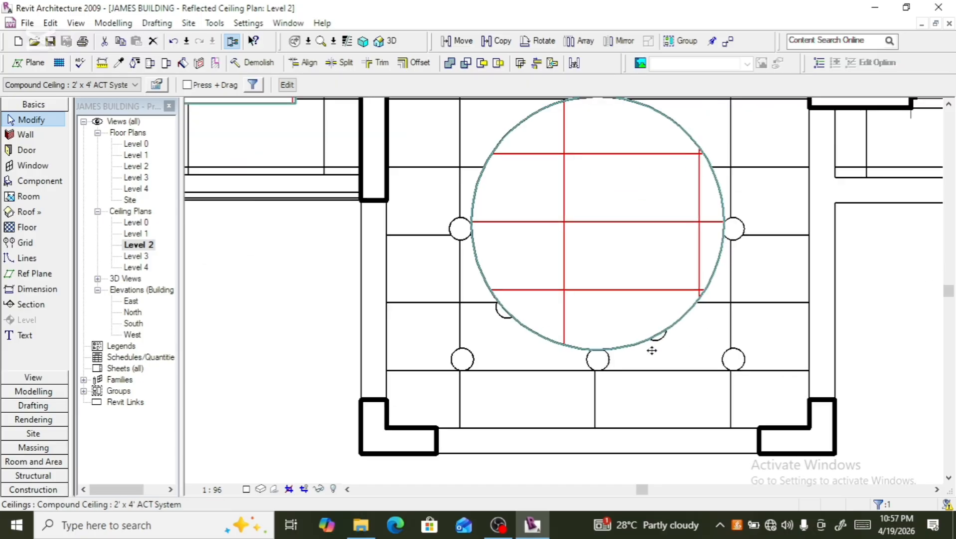
- Move the bottom row of recessed downlights slightly downward toward the room's lower wall
{"action": "left_click", "coordinate": [665, 342]}
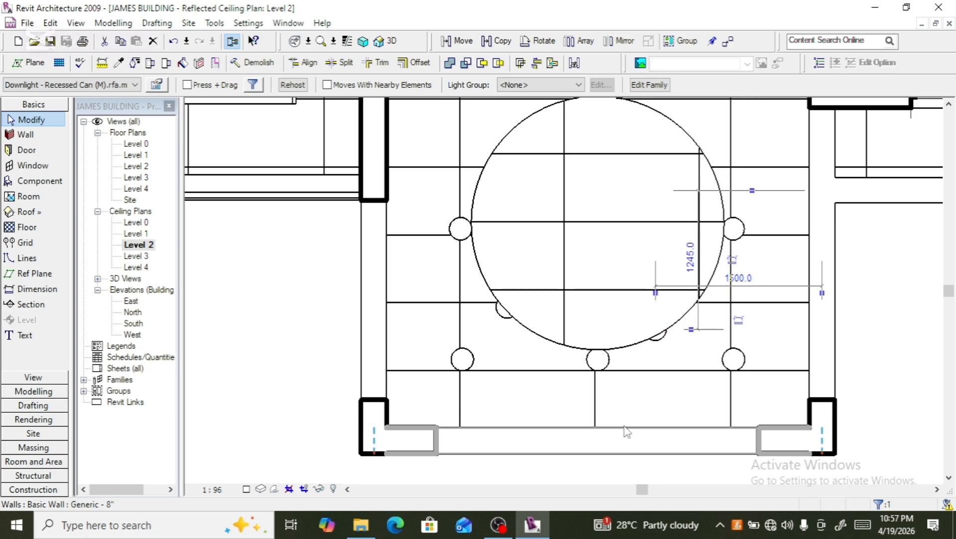
{"action": "key", "text": "Escape"}
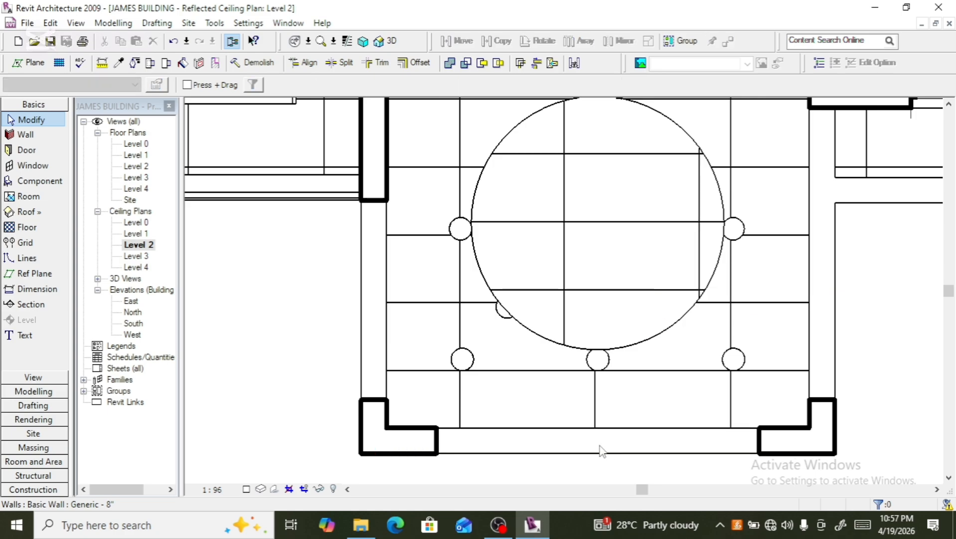
{"action": "left_click", "coordinate": [502, 320]}
{"action": "key", "text": "Escape"}
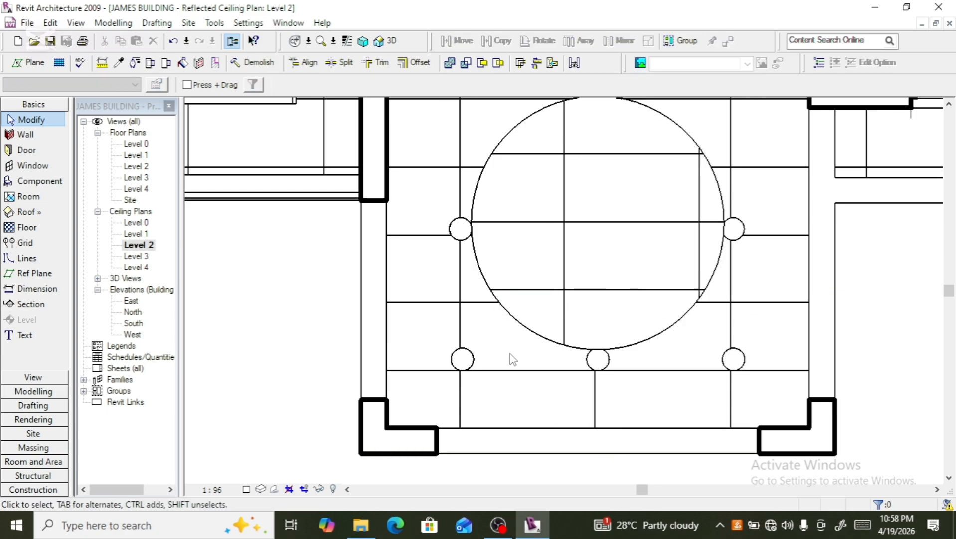
{"action": "scroll", "coordinate": [509, 358], "scroll_direction": "down", "scroll_amount": 3}
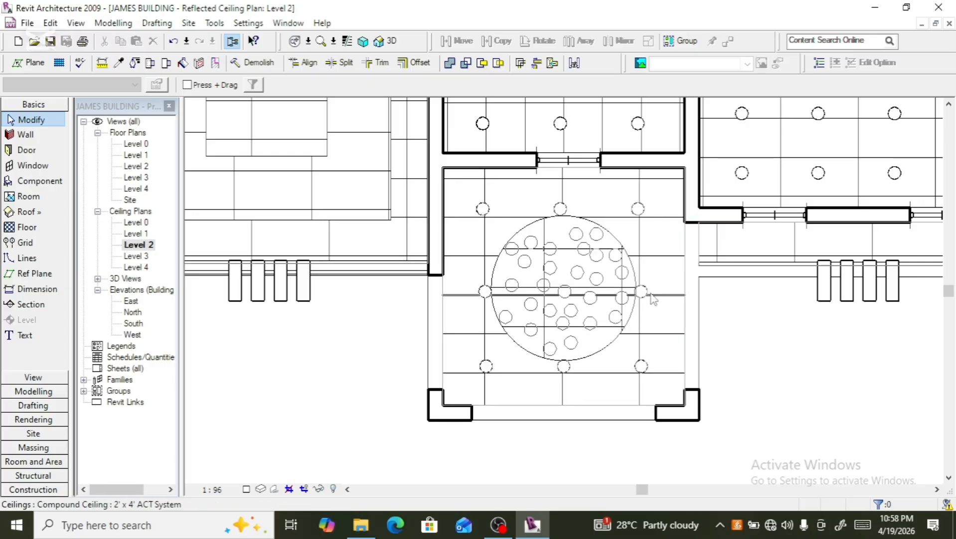
{"action": "left_click", "coordinate": [643, 364]}
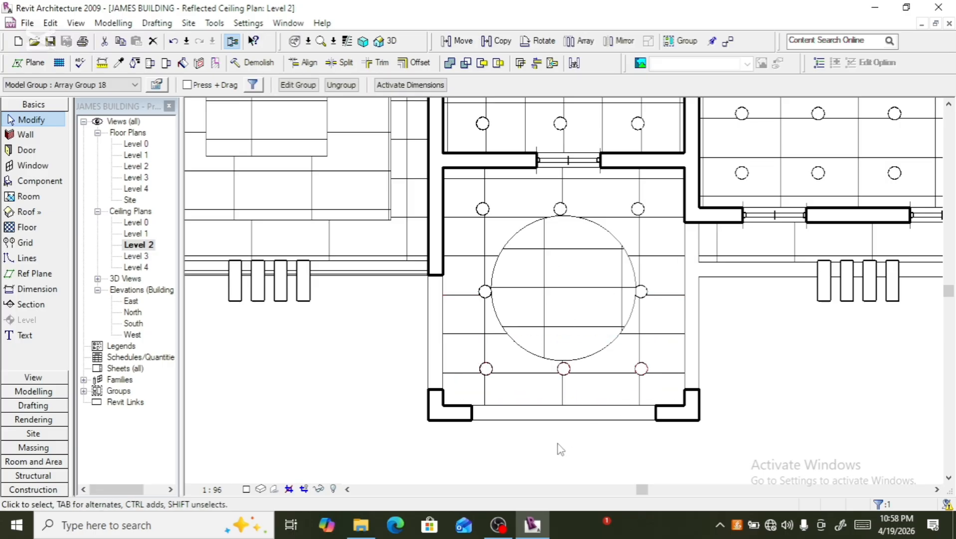
{"action": "key", "text": "Down"}
{"action": "key", "text": "Down"}
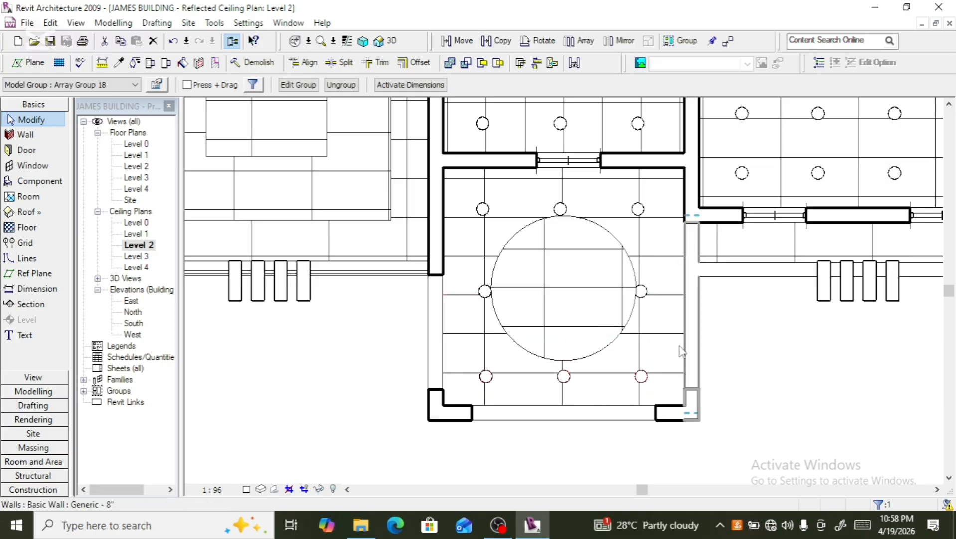
- Move the top row of recessed downlights upward, away from the circular ceiling feature
{"action": "left_click", "coordinate": [645, 205]}
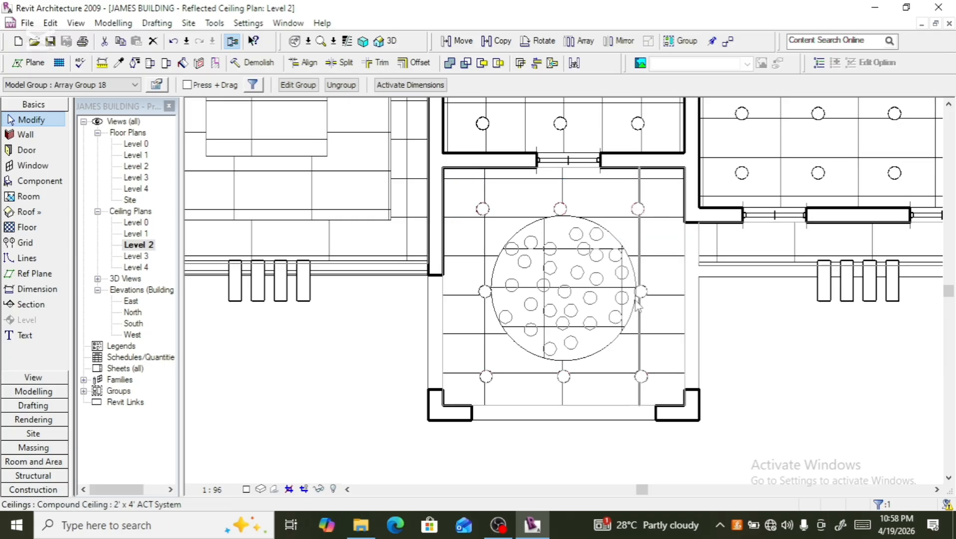
{"action": "key", "text": "Up"}
{"action": "key", "text": "Up"}
{"action": "key", "text": "Up"}
{"action": "key", "text": "Up"}
{"action": "key", "text": "Up"}
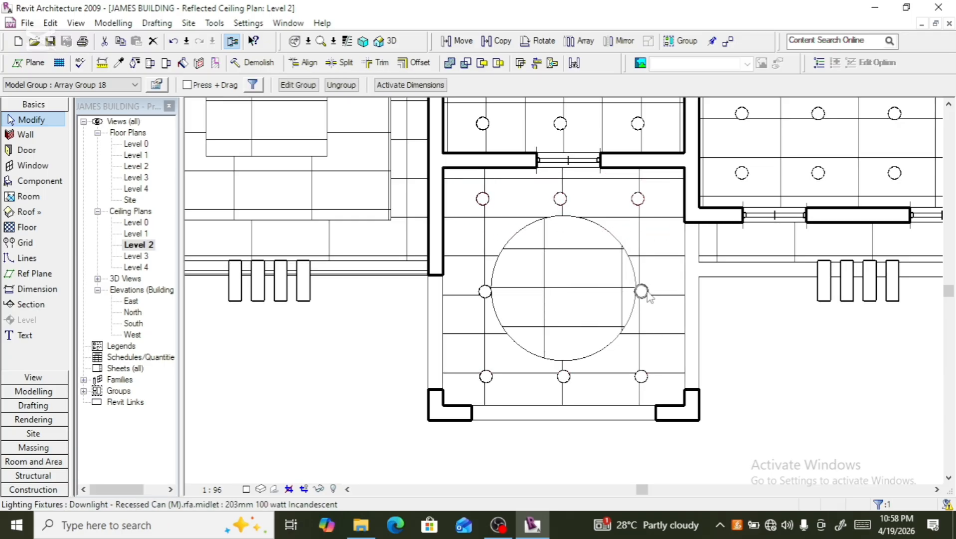
- Shift the right and left side downlights outward, away from the circular ceiling feature
{"action": "left_click", "coordinate": [642, 291]}
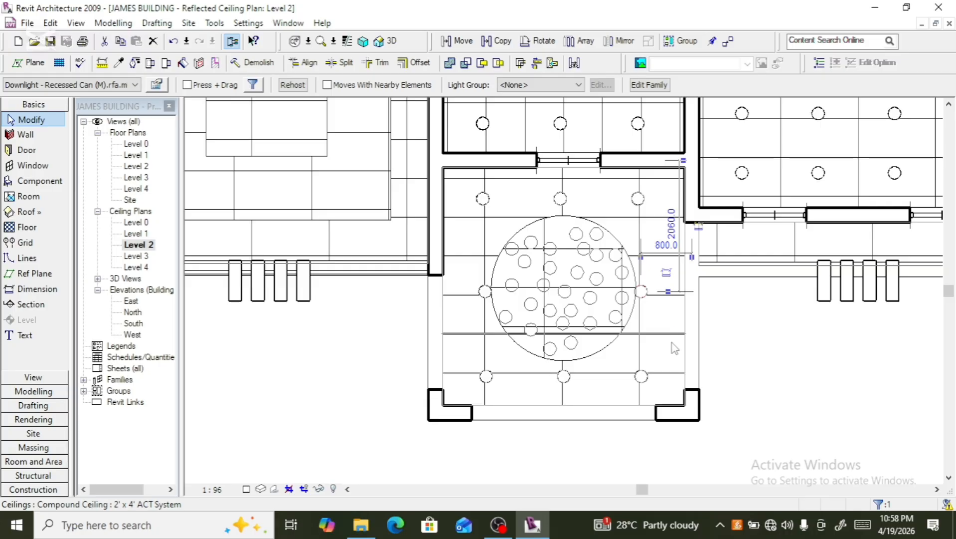
{"action": "key", "text": "Right"}
{"action": "key", "text": "Right"}
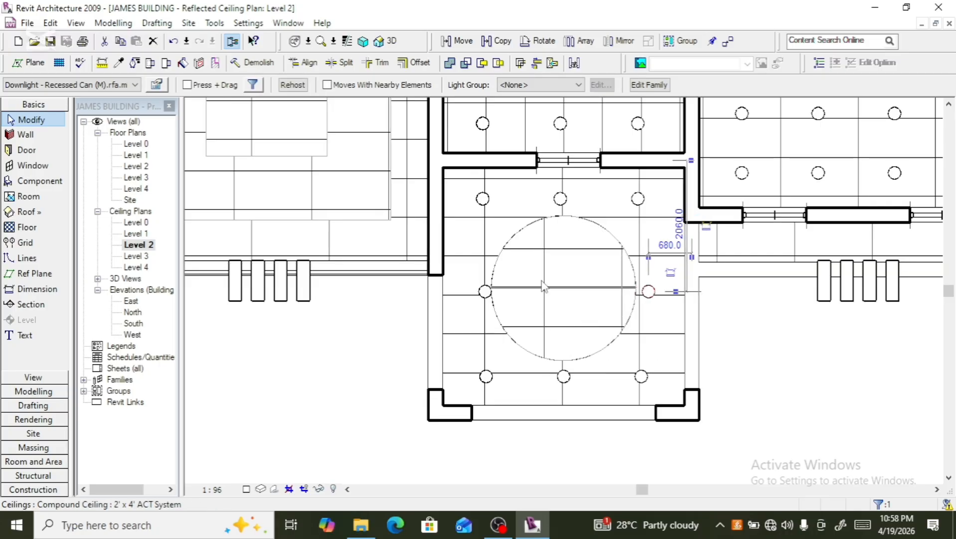
{"action": "left_click", "coordinate": [485, 292]}
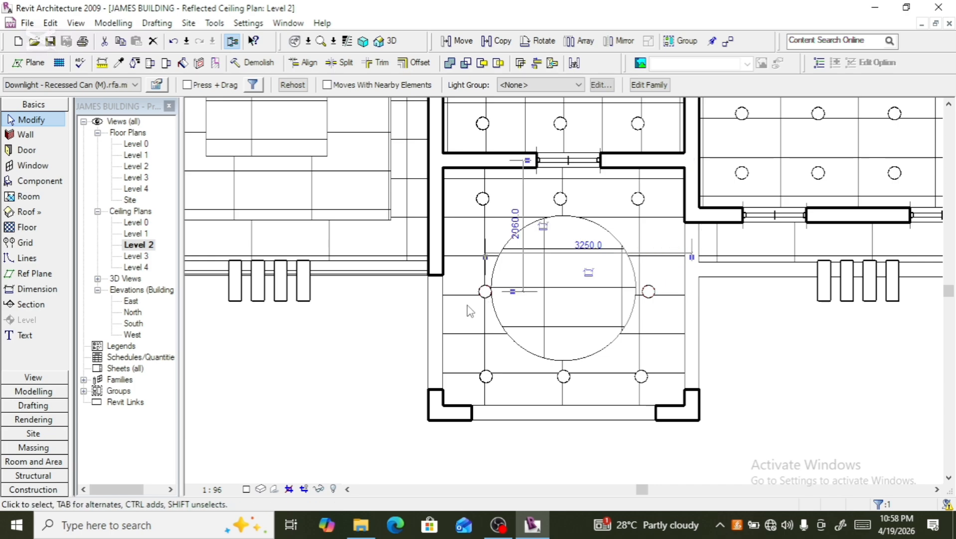
{"action": "left_click_drag", "start_coordinate": [479, 294], "coordinate": [468, 294]}
{"action": "key", "text": "Left"}
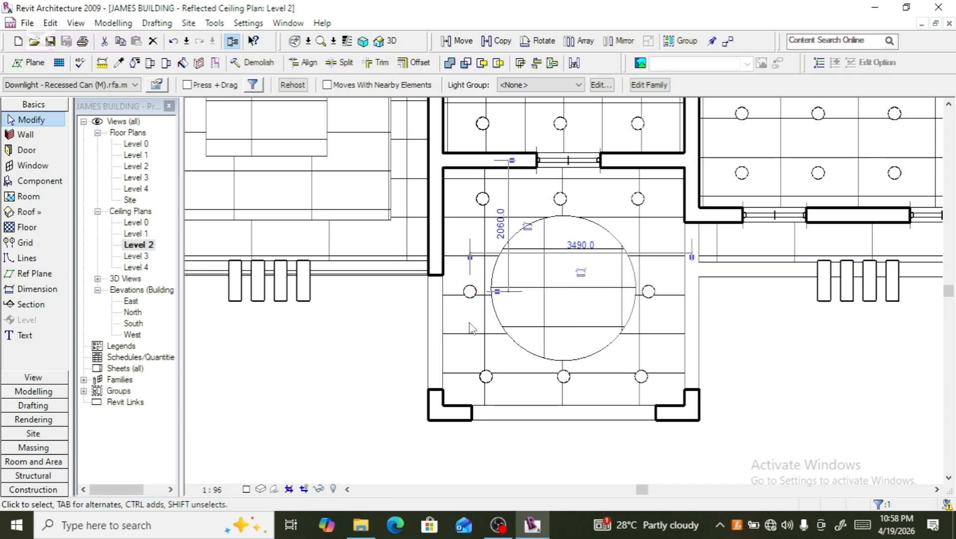
- Select the top row of downlights and ungroup its array group
{"action": "left_click", "coordinate": [484, 199]}
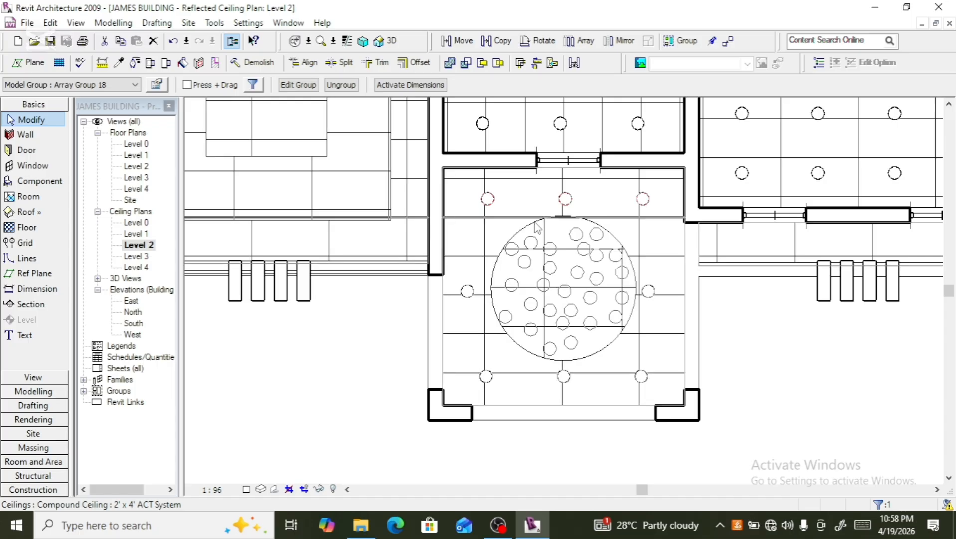
{"action": "key", "text": "Left"}
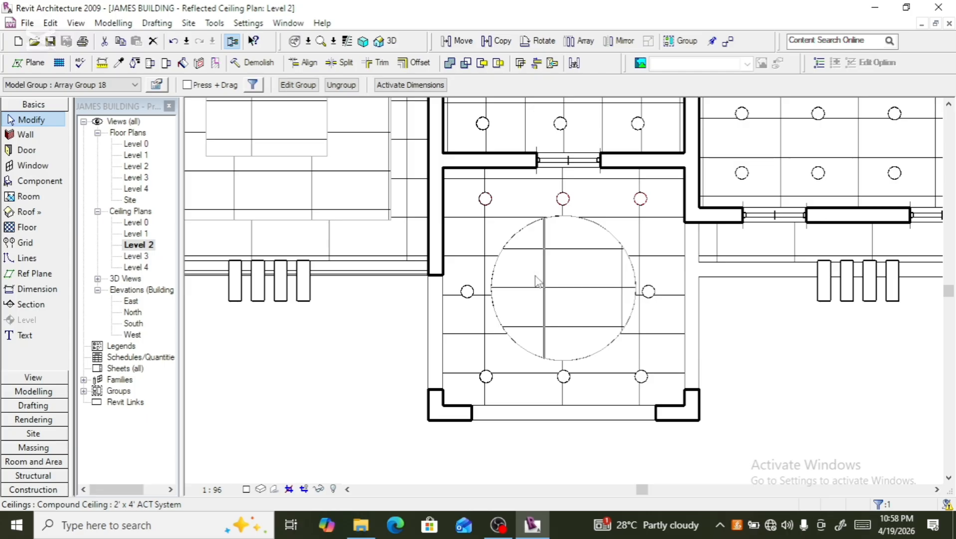
{"action": "left_click", "coordinate": [341, 85]}
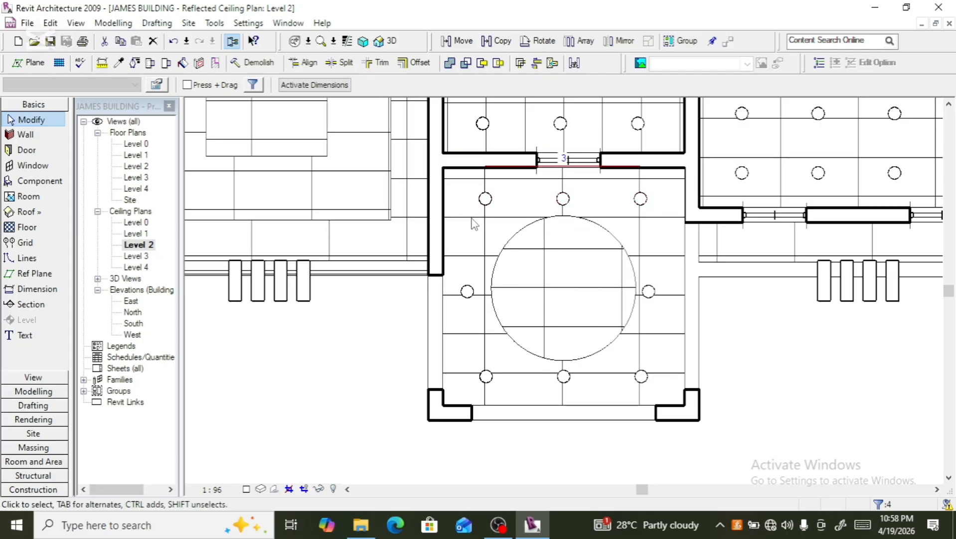
- Nudge the top-left downlight leftward and ungroup it from its array group
{"action": "left_click", "coordinate": [486, 200]}
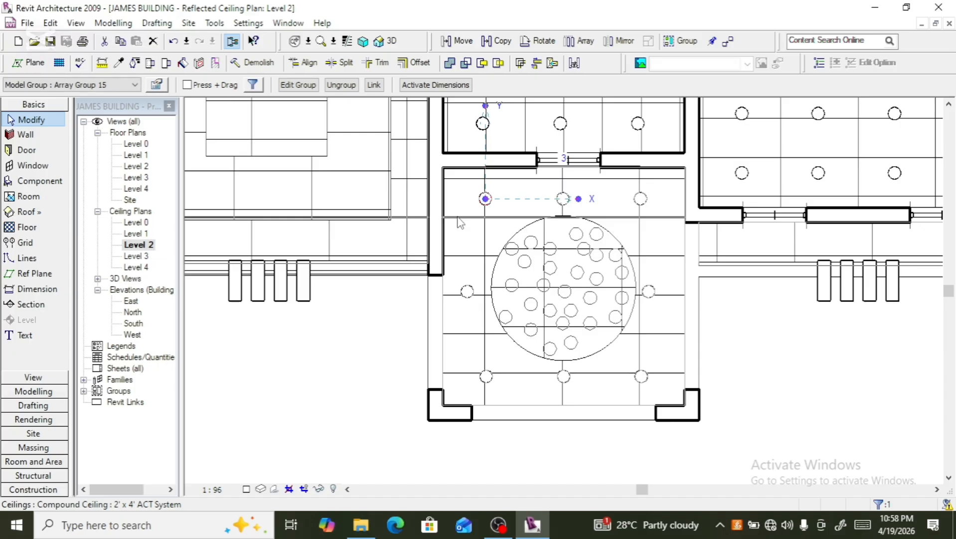
{"action": "key", "text": "Left"}
{"action": "key", "text": "Left"}
{"action": "key", "text": "Left"}
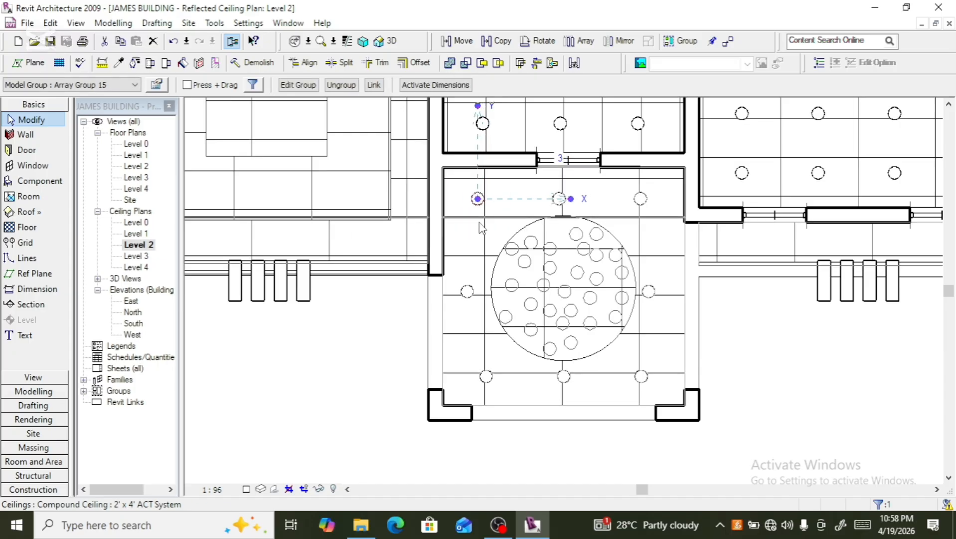
{"action": "key", "text": "Left"}
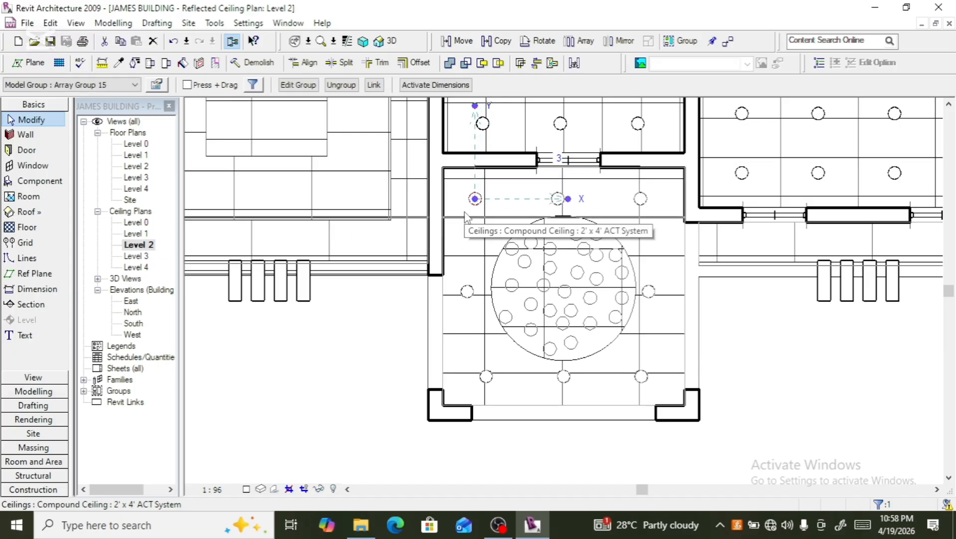
{"action": "key", "text": "Left"}
{"action": "key", "text": "Left"}
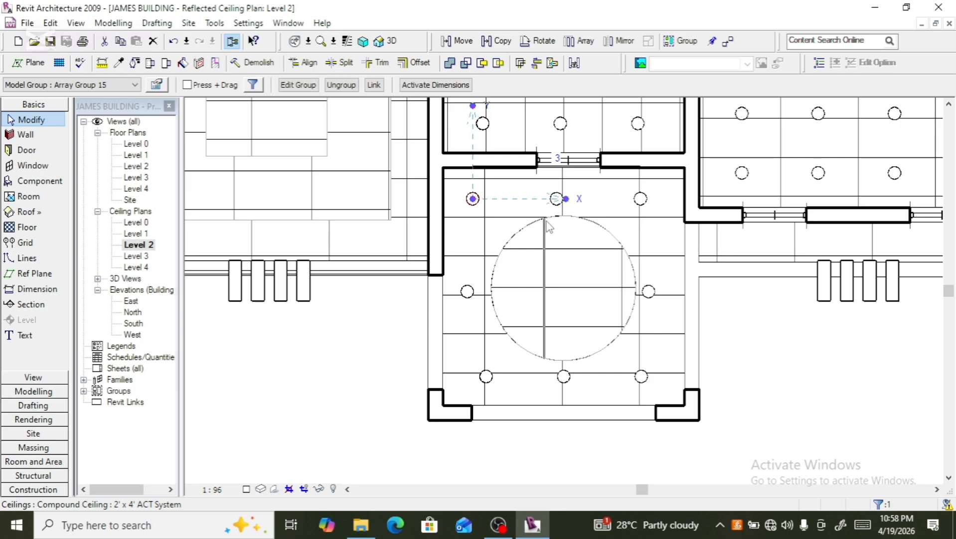
{"action": "left_click", "coordinate": [356, 86]}
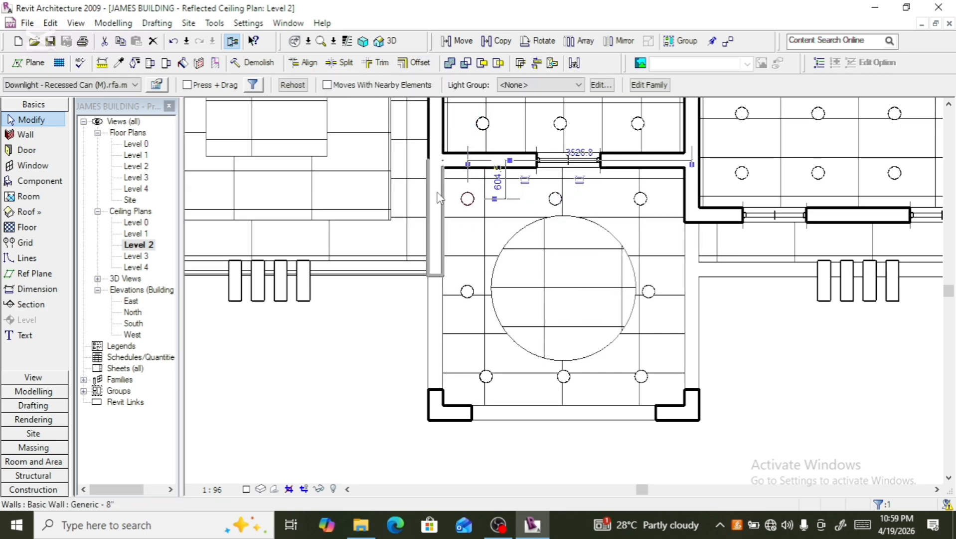
{"action": "key", "text": "Left"}
- Nudge the top-right downlight rightward toward the room's right wall
{"action": "left_click", "coordinate": [638, 205]}
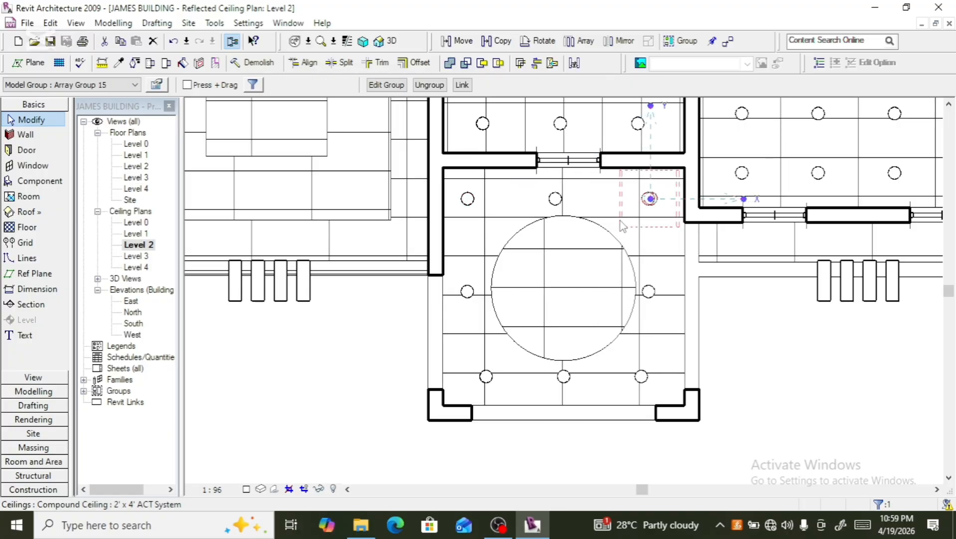
{"action": "key", "text": "Right"}
{"action": "key", "text": "Right"}
{"action": "key", "text": "Right"}
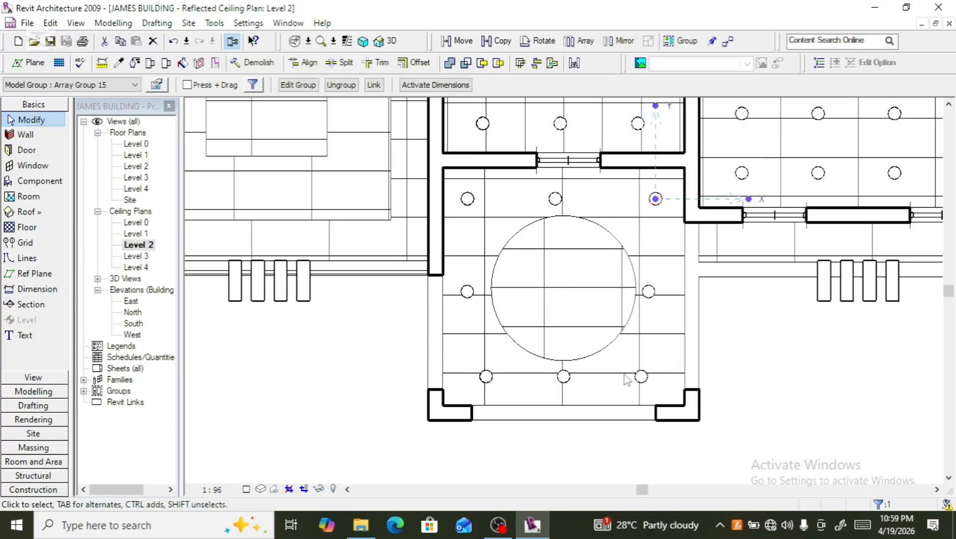
{"action": "key", "text": "Escape"}
- Nudge the right-side downlight further rightward beside the circular feature
{"action": "left_click", "coordinate": [649, 291]}
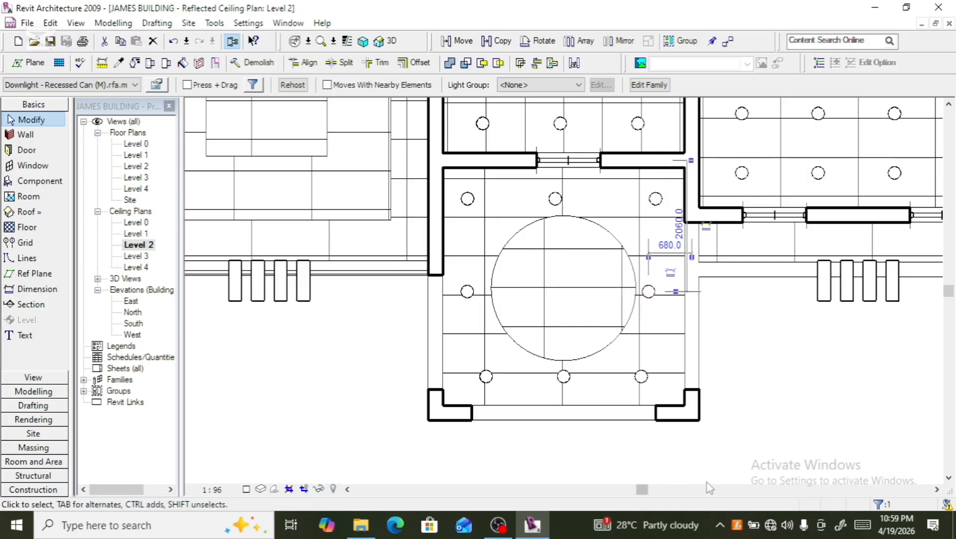
{"action": "key", "text": "Right"}
{"action": "key", "text": "Right"}
{"action": "key", "text": "Right"}
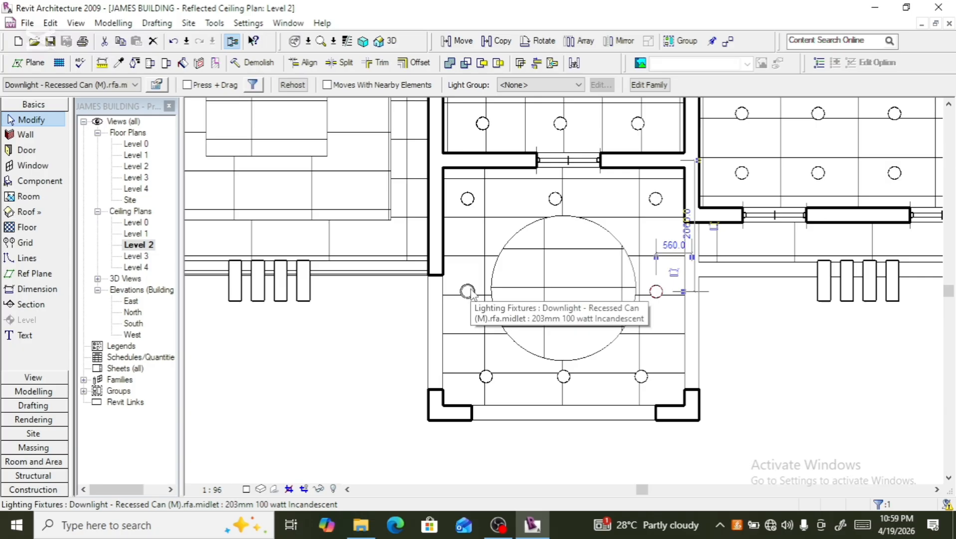
- Ungroup the bottom row of downlights and nudge the bottom-right downlight rightward
{"action": "left_click", "coordinate": [639, 393]}
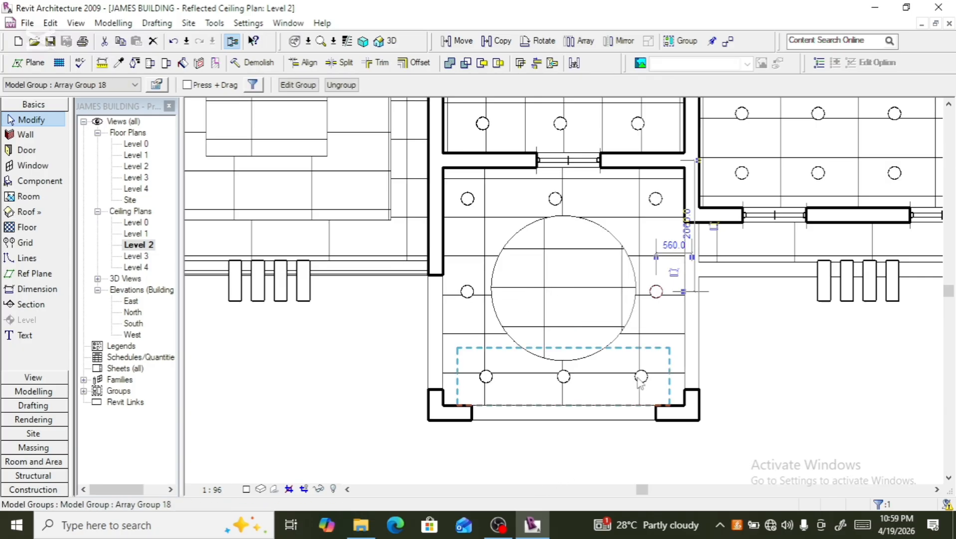
{"action": "left_click", "coordinate": [341, 85]}
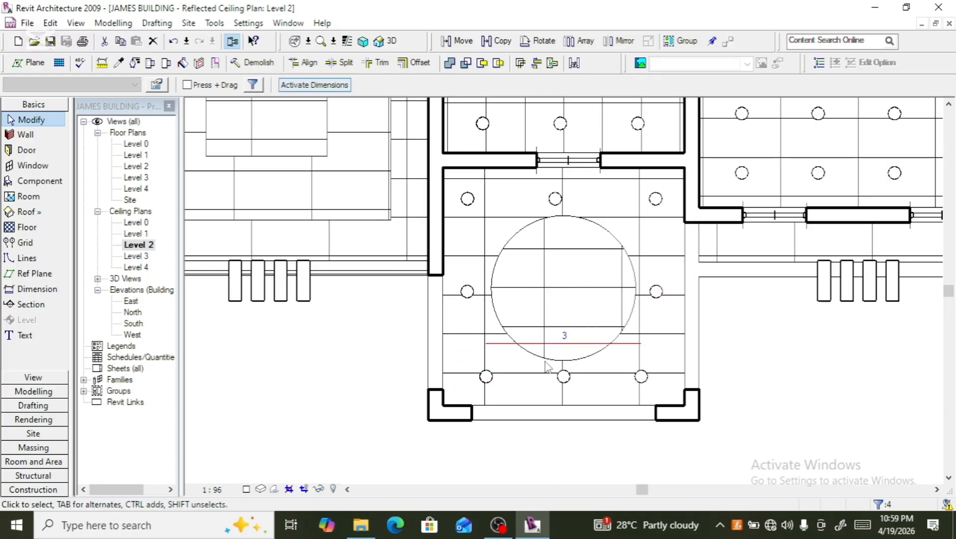
{"action": "left_click", "coordinate": [637, 392]}
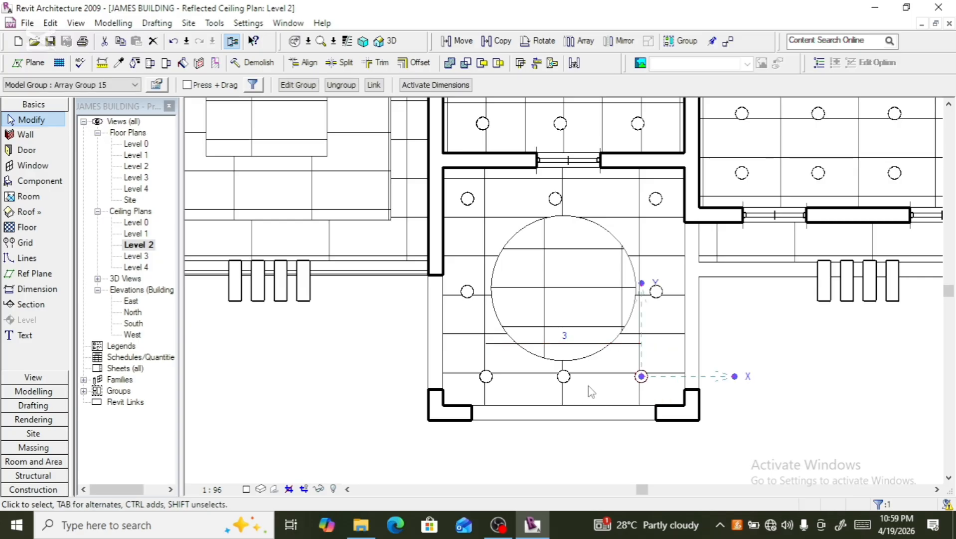
{"action": "left_click", "coordinate": [334, 88]}
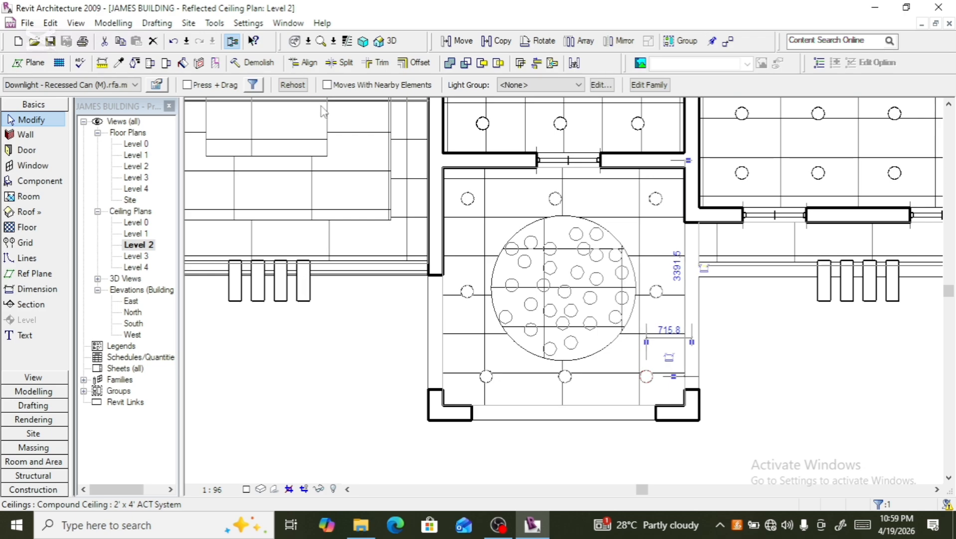
{"action": "key", "text": "Right"}
{"action": "key", "text": "Right"}
{"action": "key", "text": "Right"}
{"action": "key", "text": "Right"}
{"action": "key", "text": "Right"}
{"action": "key", "text": "Right"}
{"action": "key", "text": "Right"}
{"action": "key", "text": "Right"}
{"action": "key", "text": "Right"}
{"action": "key", "text": "Right"}
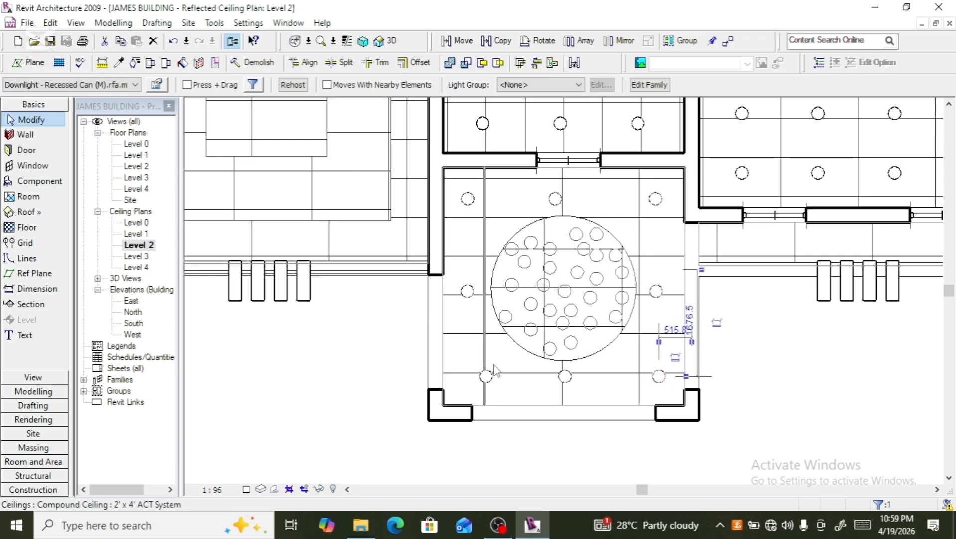
- Nudge the bottom-left downlight leftward to align with the left-side downlight
{"action": "left_click", "coordinate": [495, 373]}
{"action": "key", "text": "Left"}
{"action": "key", "text": "Left"}
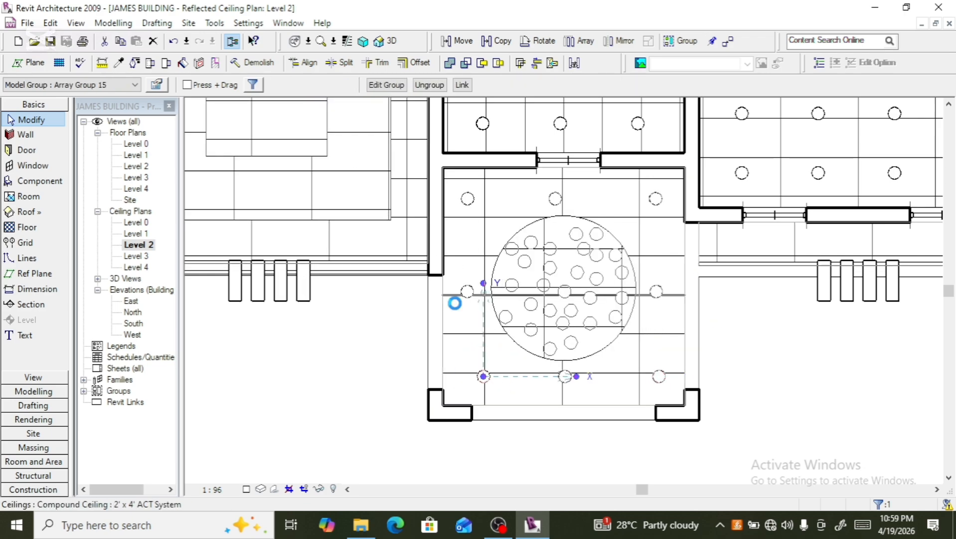
{"action": "key", "text": "Left"}
{"action": "key", "text": "Left"}
{"action": "key", "text": "Left"}
{"action": "key", "text": "Left"}
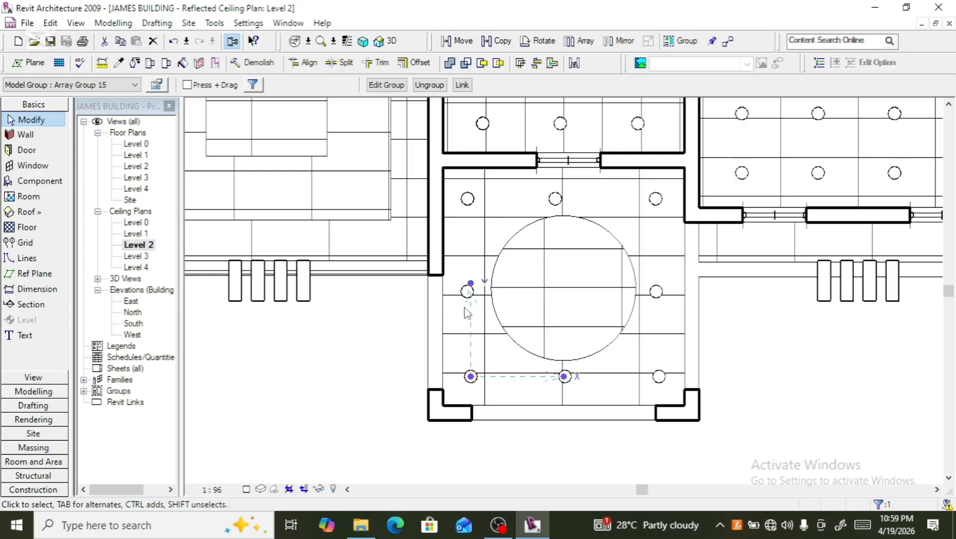
- Place recessed downlights inside the circular ceiling feature of the Level 2 room
{"action": "scroll", "coordinate": [466, 309], "scroll_direction": "down", "scroll_amount": 2}
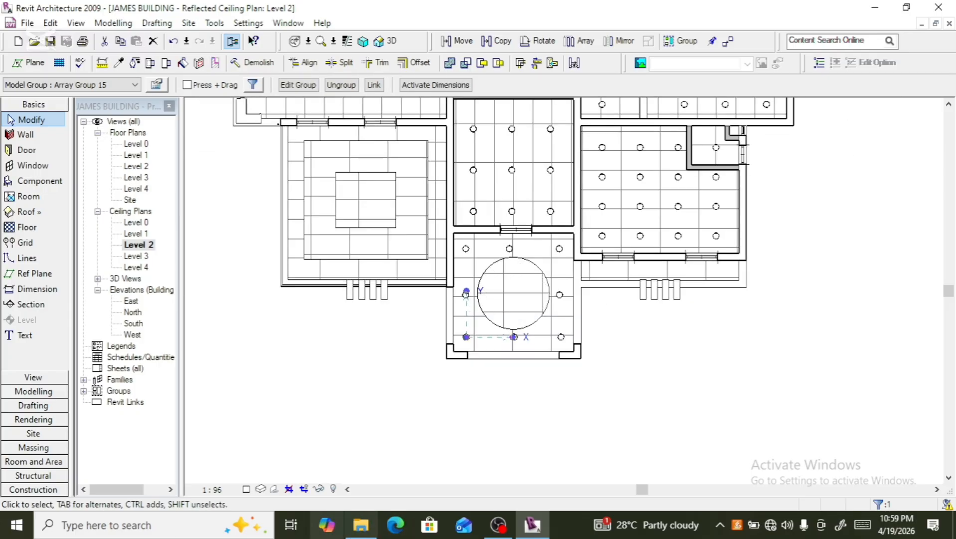
{"action": "left_click", "coordinate": [666, 350]}
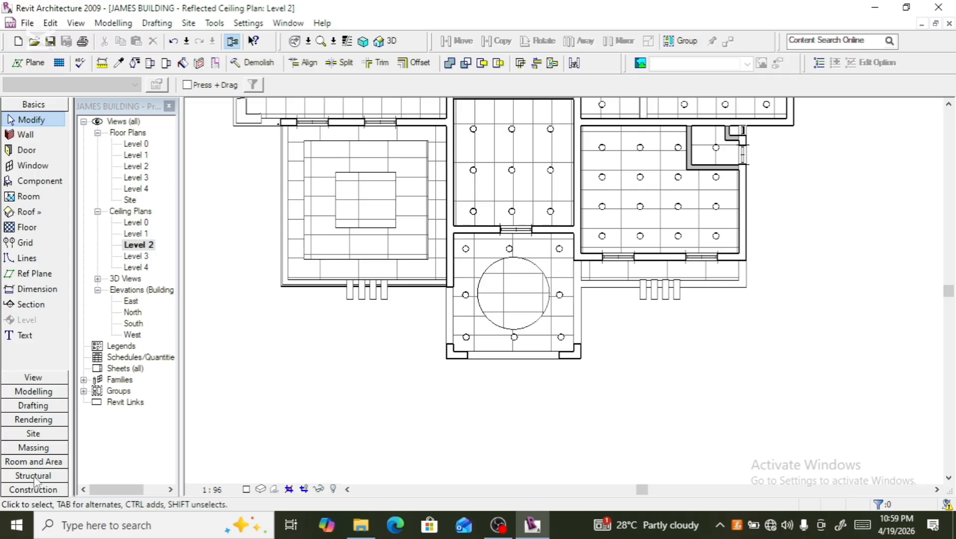
{"action": "scroll", "coordinate": [529, 359], "scroll_direction": "up", "scroll_amount": 3}
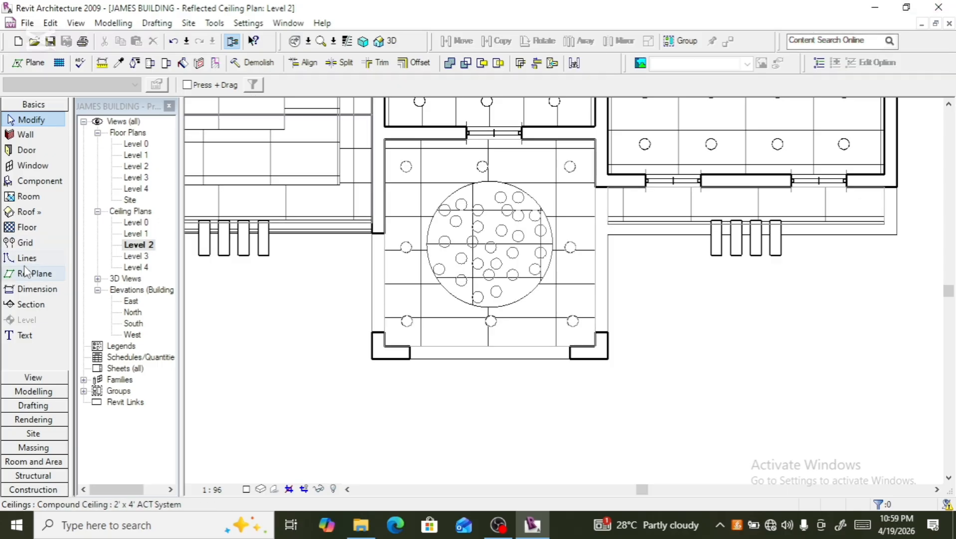
{"action": "left_click", "coordinate": [42, 182]}
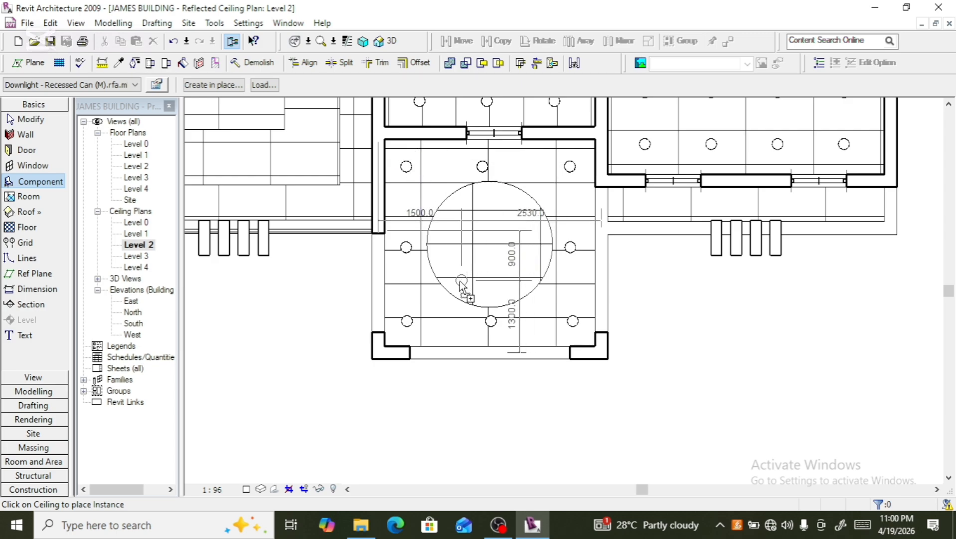
{"action": "left_click", "coordinate": [462, 281]}
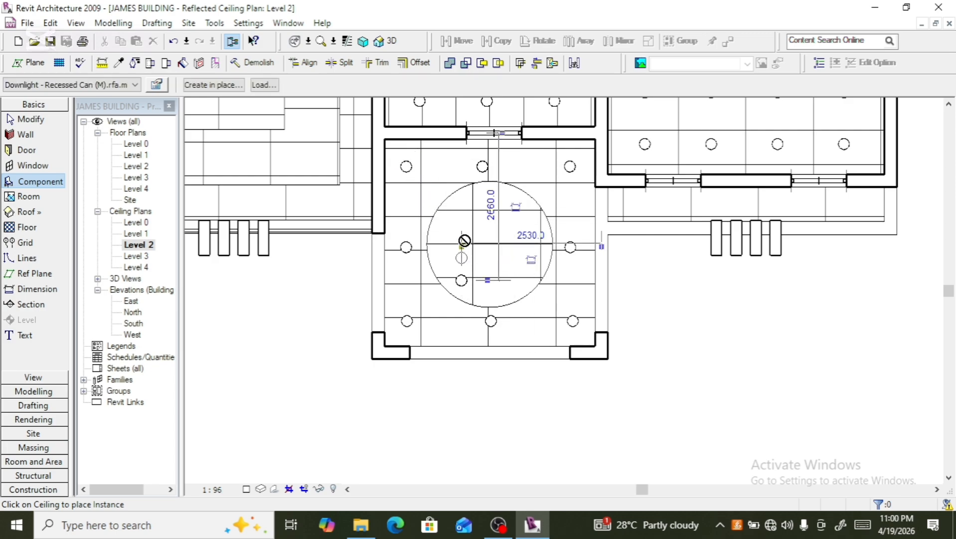
{"action": "left_click", "coordinate": [470, 204]}
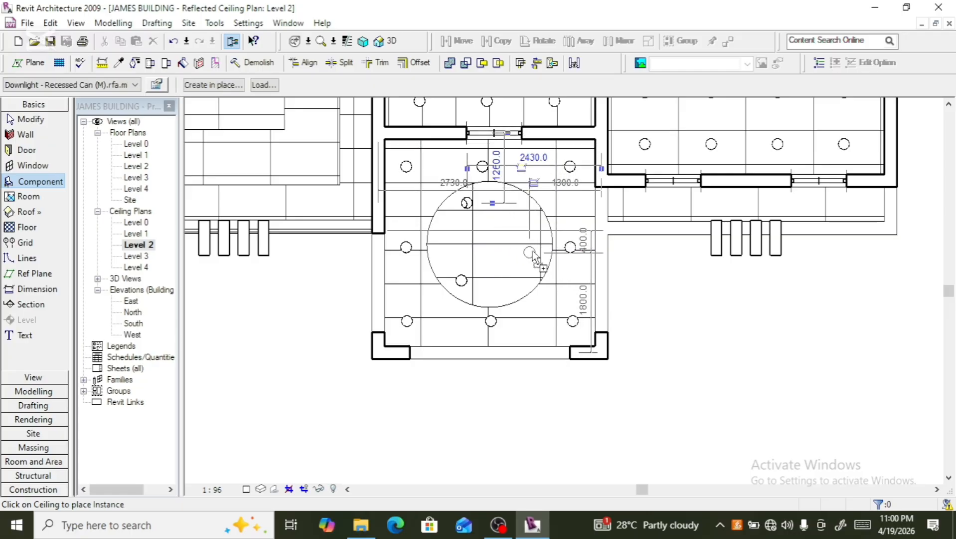
{"action": "left_click", "coordinate": [535, 252]}
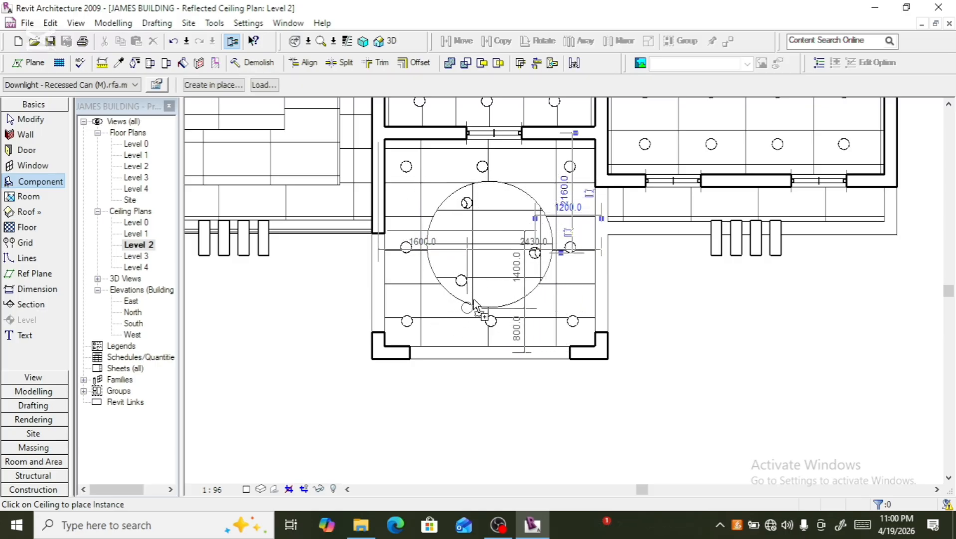
{"action": "scroll", "coordinate": [476, 299], "scroll_direction": "down", "scroll_amount": 3}
{"action": "left_click", "coordinate": [484, 311]}
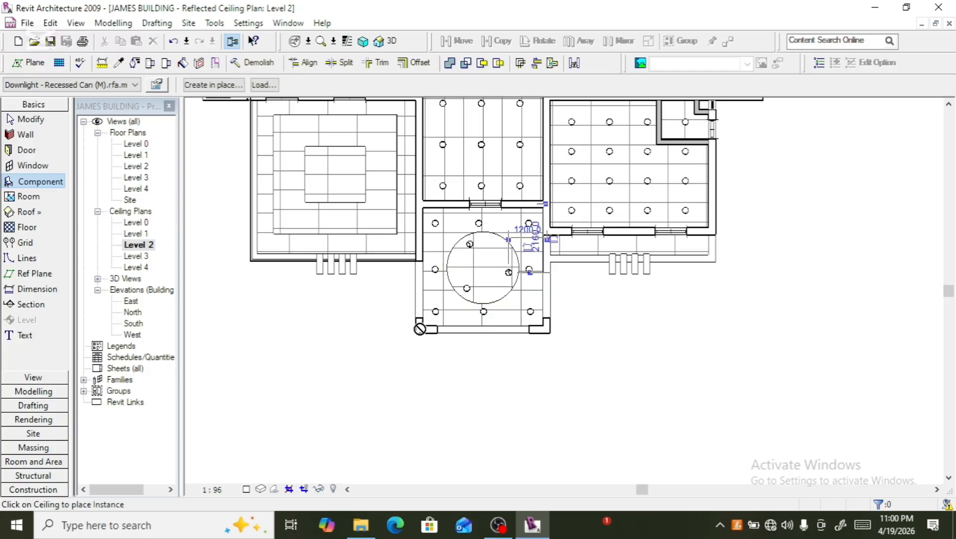
{"action": "scroll", "coordinate": [435, 337], "scroll_direction": "up", "scroll_amount": 3}
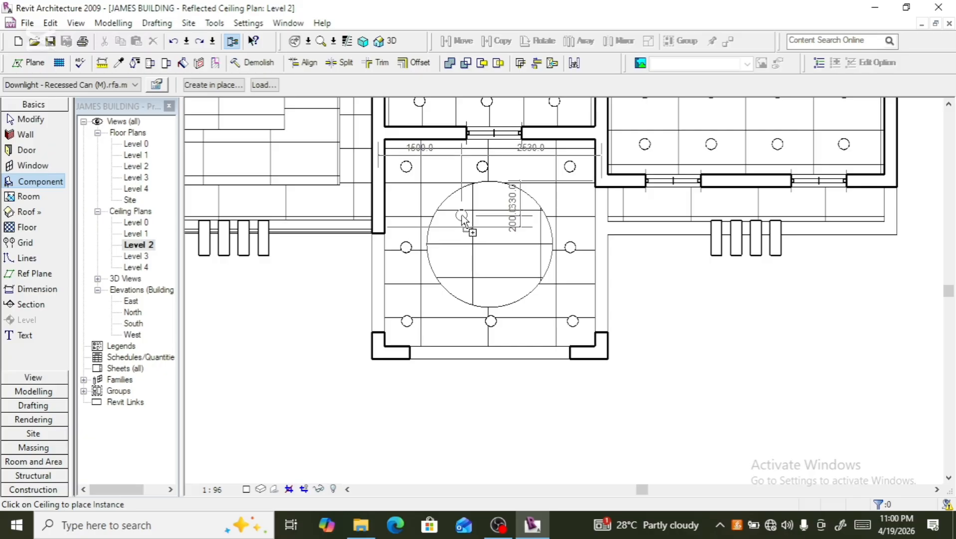
{"action": "left_click", "coordinate": [462, 220]}
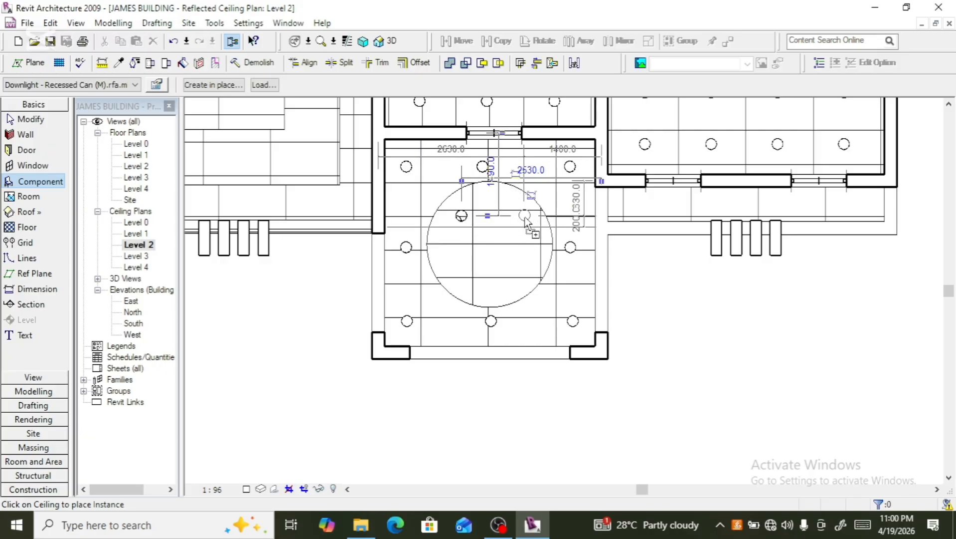
{"action": "left_click", "coordinate": [525, 219]}
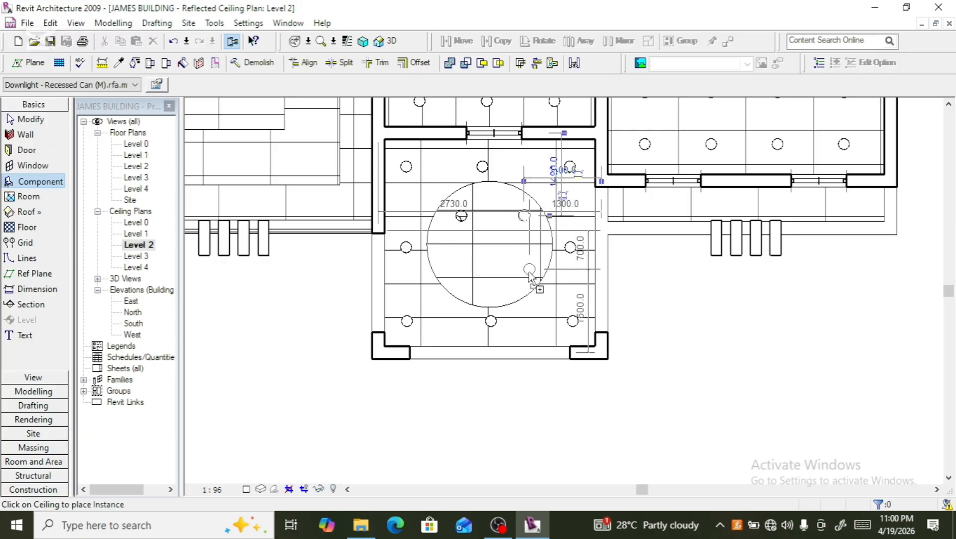
{"action": "left_click", "coordinate": [525, 275]}
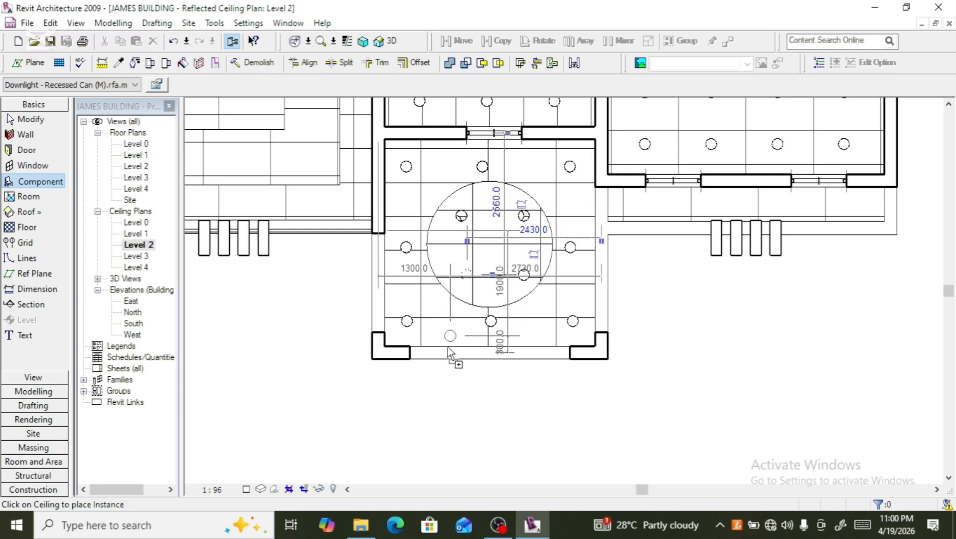
- Place a recessed downlight near the bottom-left corner of the room to the left
{"action": "scroll", "coordinate": [718, 344], "scroll_direction": "down", "scroll_amount": 3}
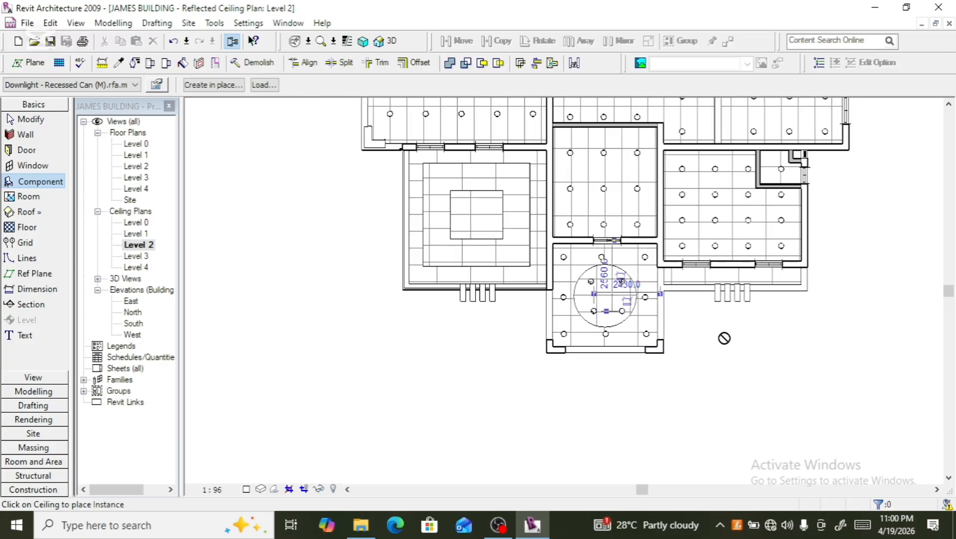
{"action": "scroll", "coordinate": [425, 260], "scroll_direction": "up", "scroll_amount": 3}
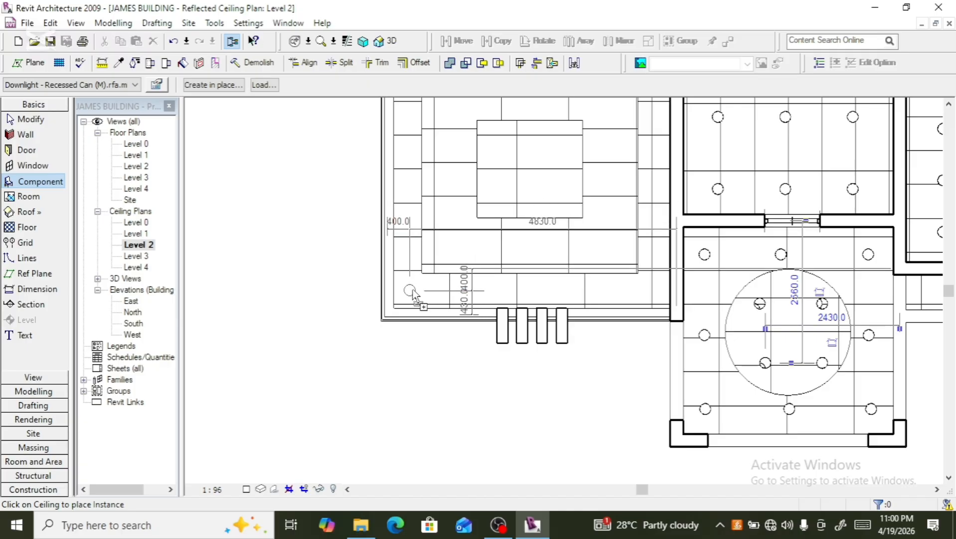
{"action": "left_click", "coordinate": [414, 292]}
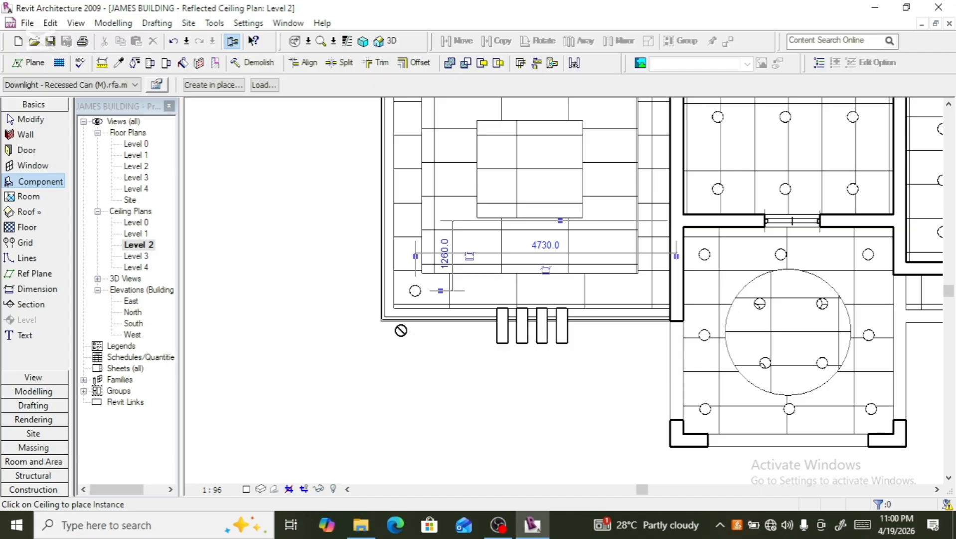
{"action": "key", "text": "Escape"}
{"action": "key", "text": "Escape"}
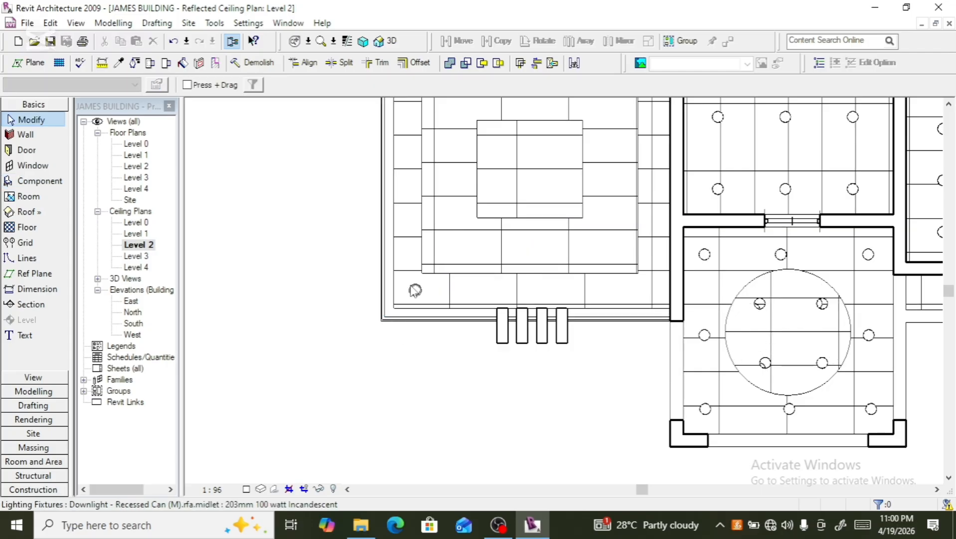
- Array that downlight into 4 instances spaced along the room's lower edge
{"action": "left_click", "coordinate": [415, 290]}
{"action": "scroll", "coordinate": [413, 297], "scroll_direction": "down", "scroll_amount": 3}
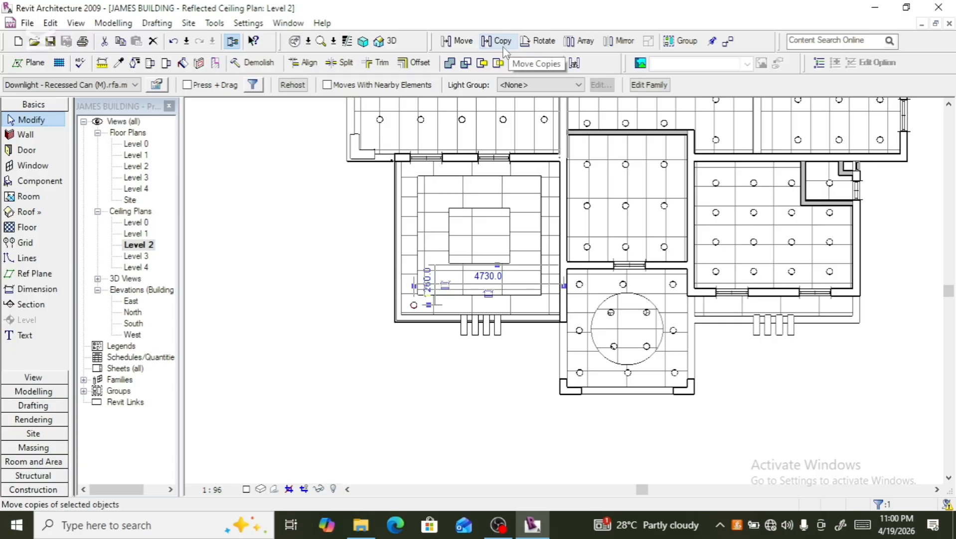
{"action": "left_click", "coordinate": [580, 41]}
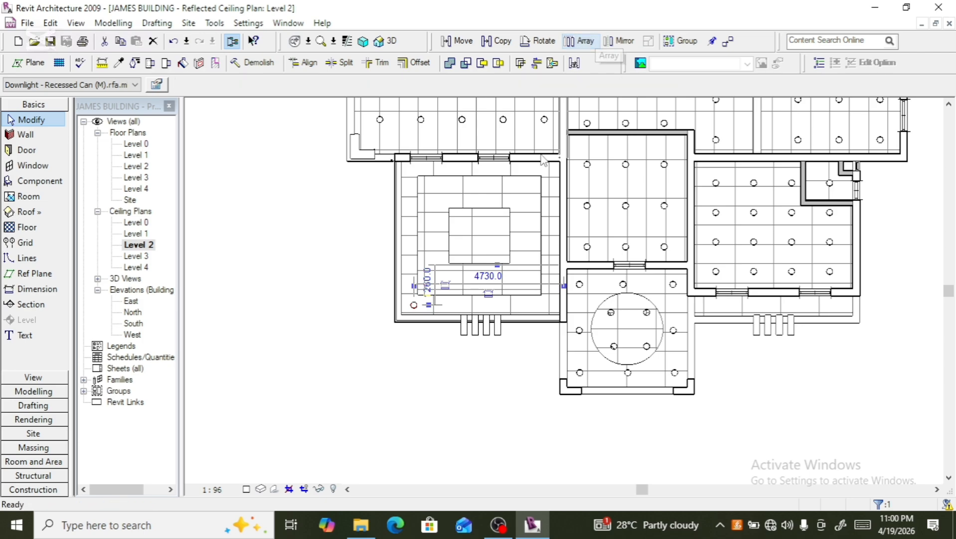
{"action": "left_click", "coordinate": [412, 305]}
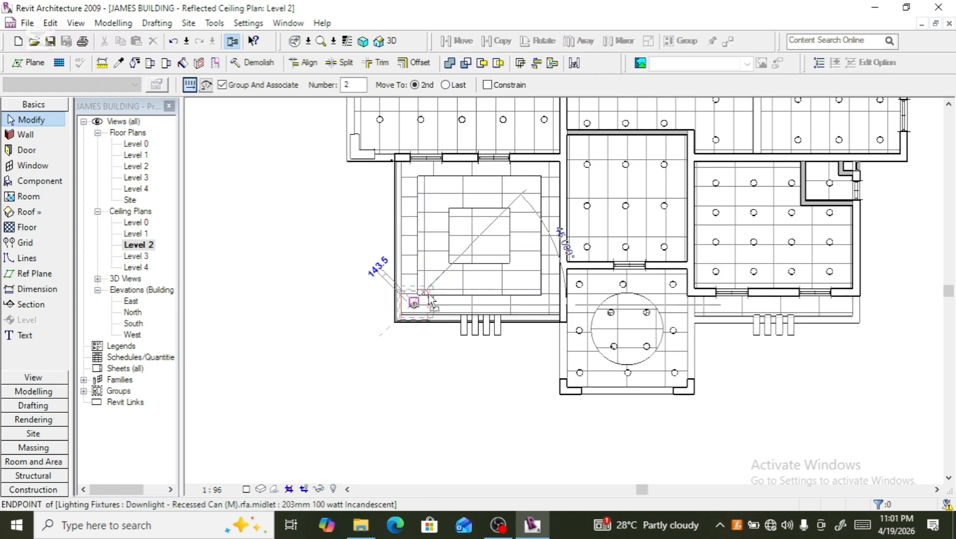
{"action": "left_click", "coordinate": [446, 303]}
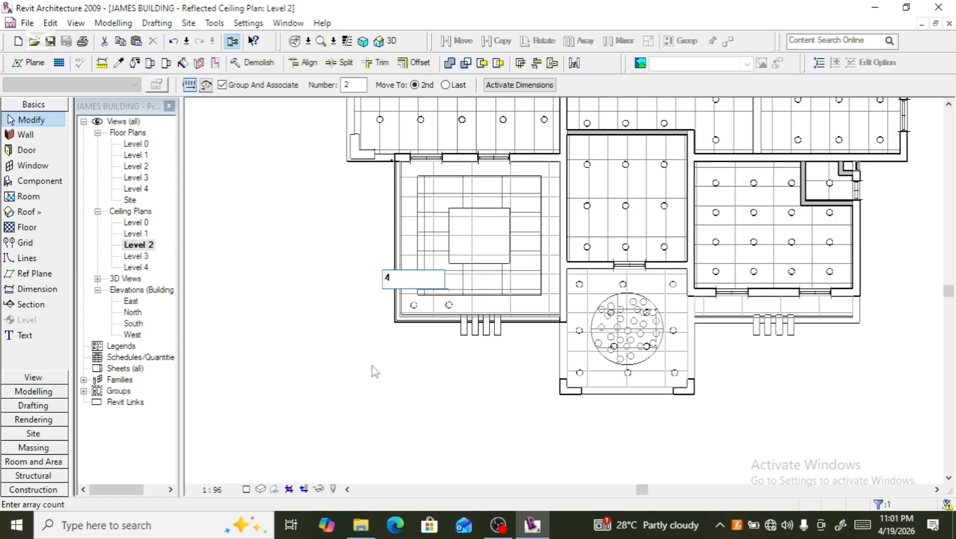
{"action": "type", "text": "4"}
{"action": "key", "text": "Return"}
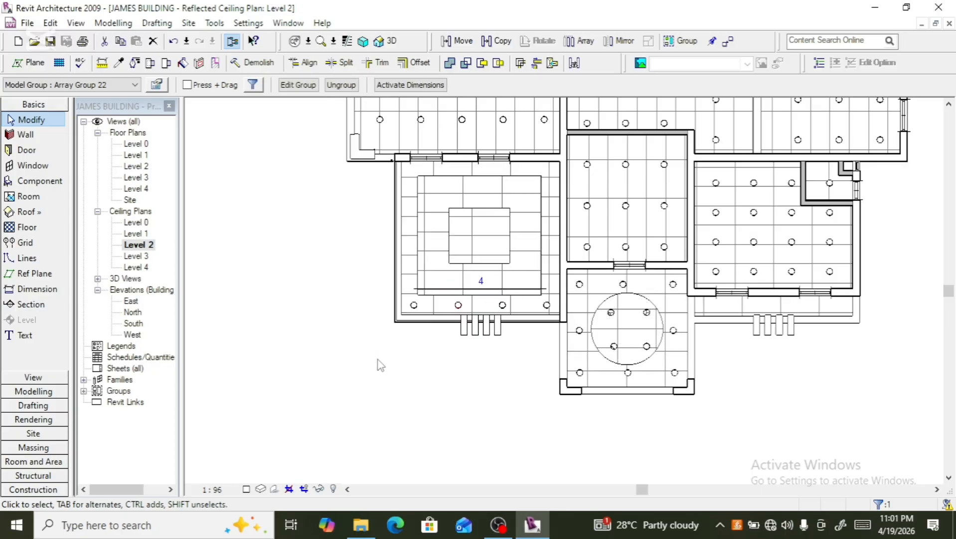
- Open the 3D view and orient it to inspect the ceiling downlights from below
{"action": "scroll", "coordinate": [432, 340], "scroll_direction": "up", "scroll_amount": 2}
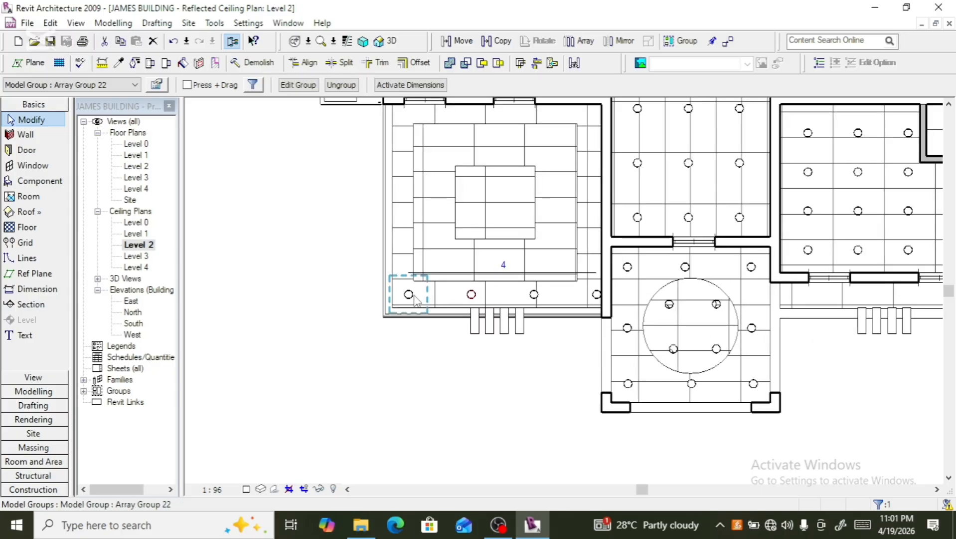
{"action": "scroll", "coordinate": [450, 303], "scroll_direction": "up", "scroll_amount": 3}
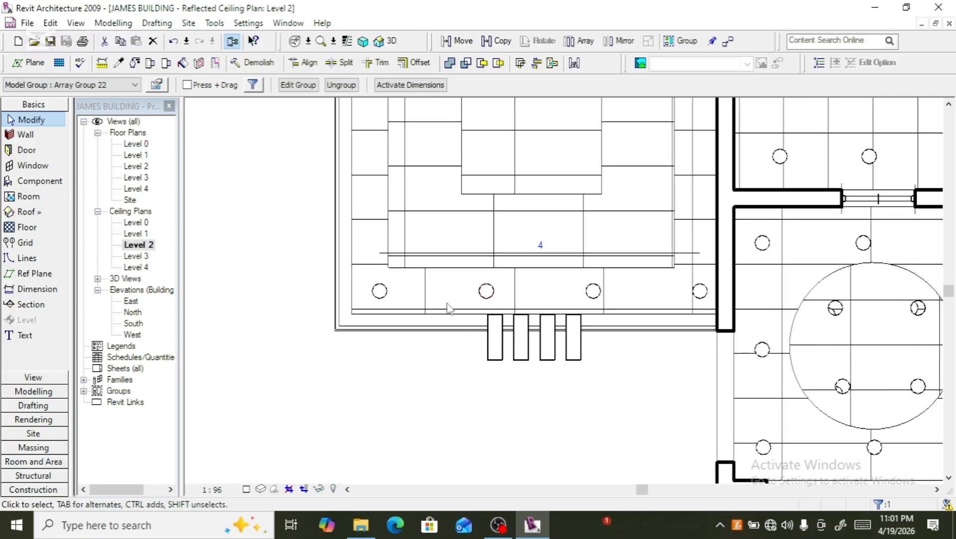
{"action": "scroll", "coordinate": [447, 308], "scroll_direction": "down", "scroll_amount": 2}
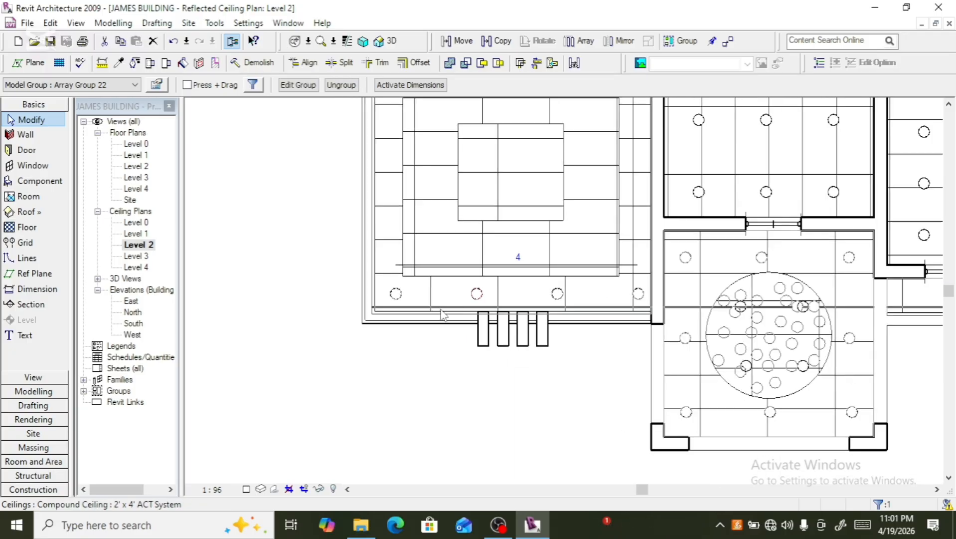
{"action": "left_click", "coordinate": [390, 44]}
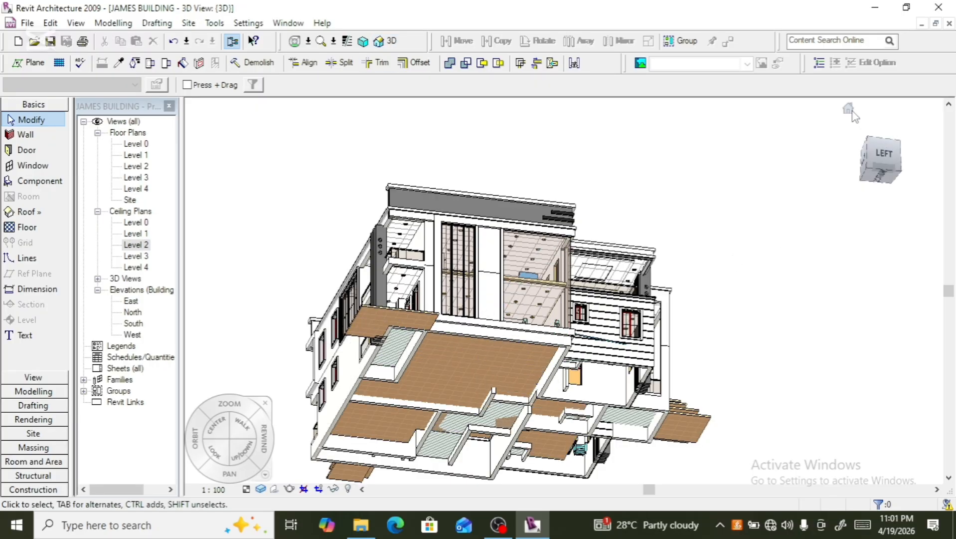
{"action": "left_click", "coordinate": [851, 111]}
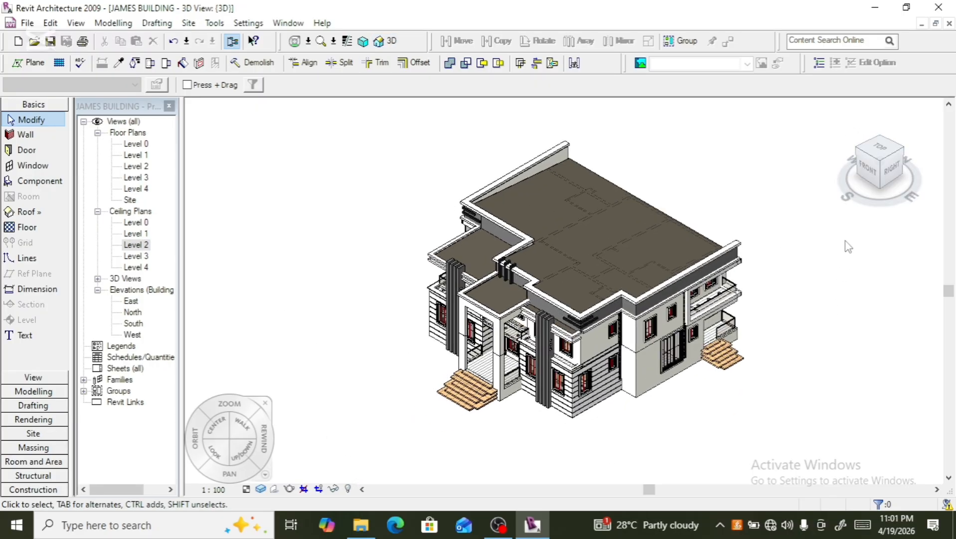
{"action": "left_click", "coordinate": [879, 176]}
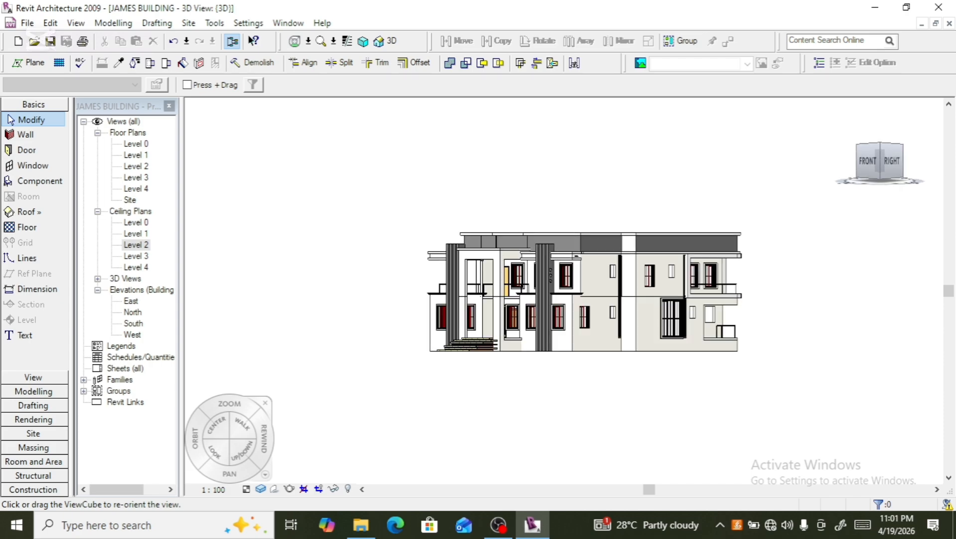
{"action": "left_click_drag", "start_coordinate": [880, 161], "coordinate": [880, 110]}
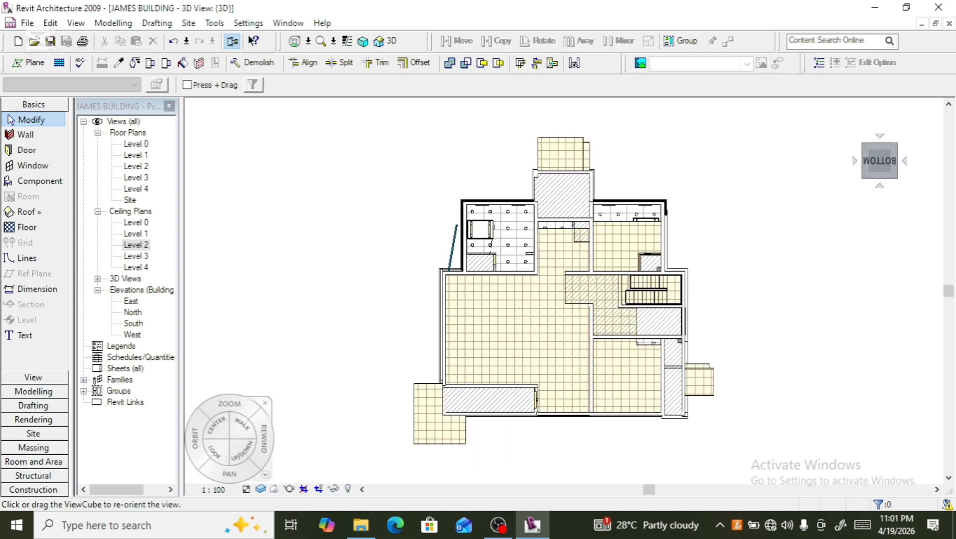
{"action": "left_click", "coordinate": [879, 145]}
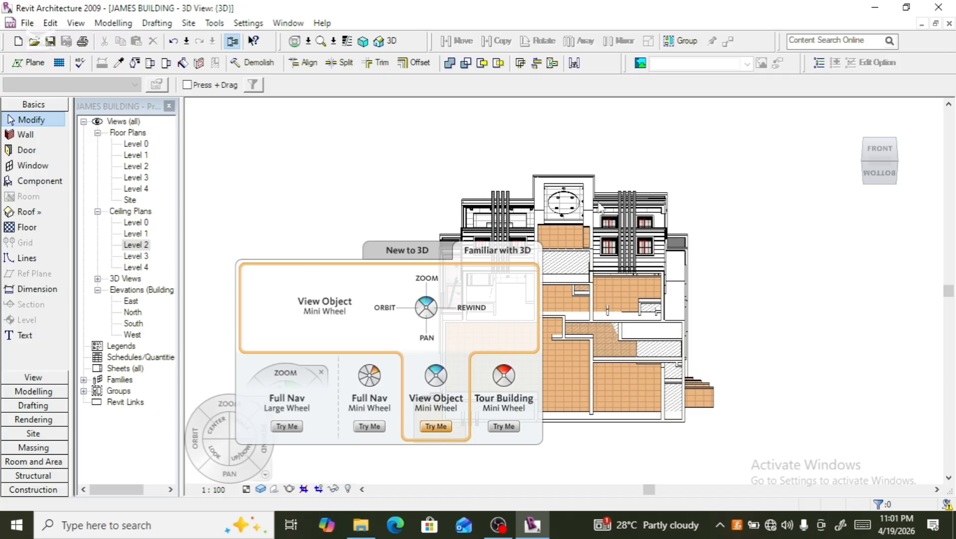
{"action": "scroll", "coordinate": [571, 204], "scroll_direction": "up", "scroll_amount": 5}
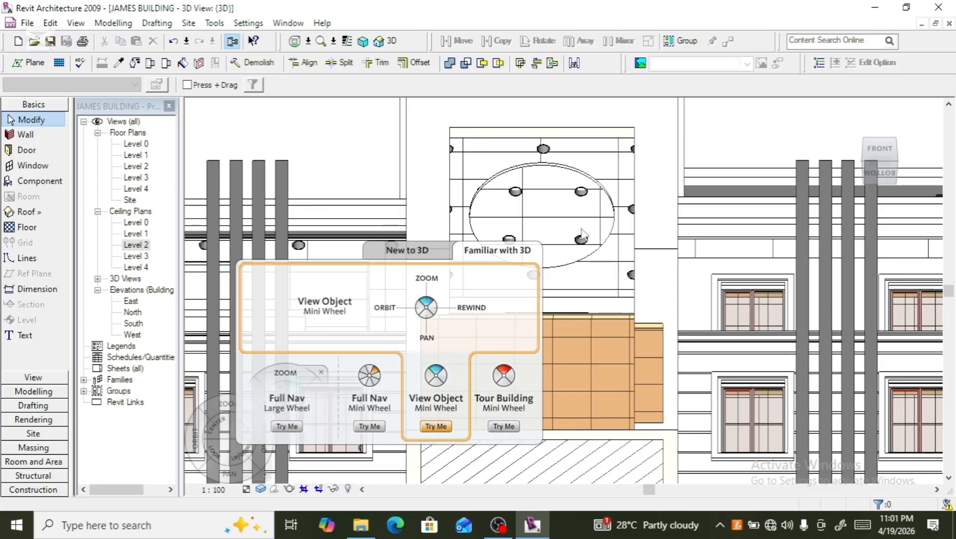
{"action": "key", "text": "F8"}
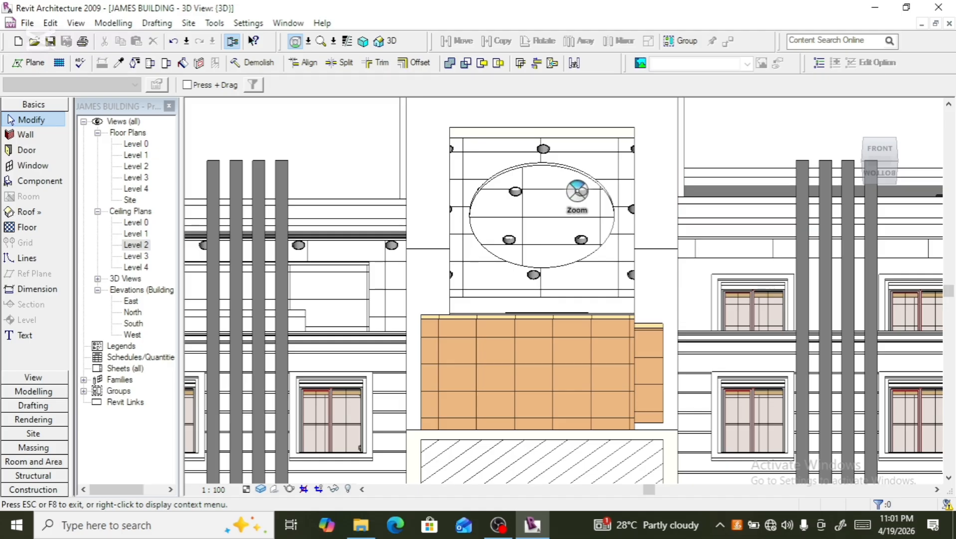
{"action": "key", "text": "Escape"}
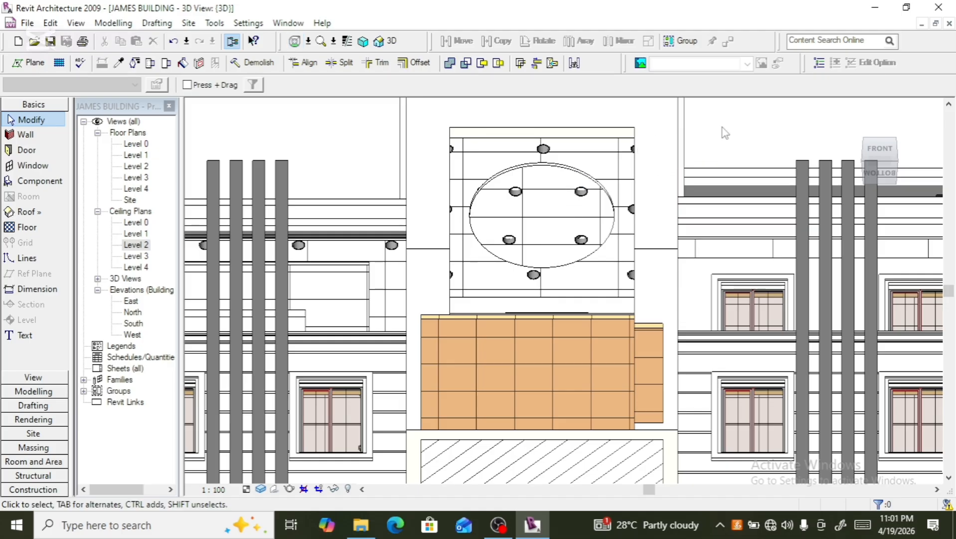
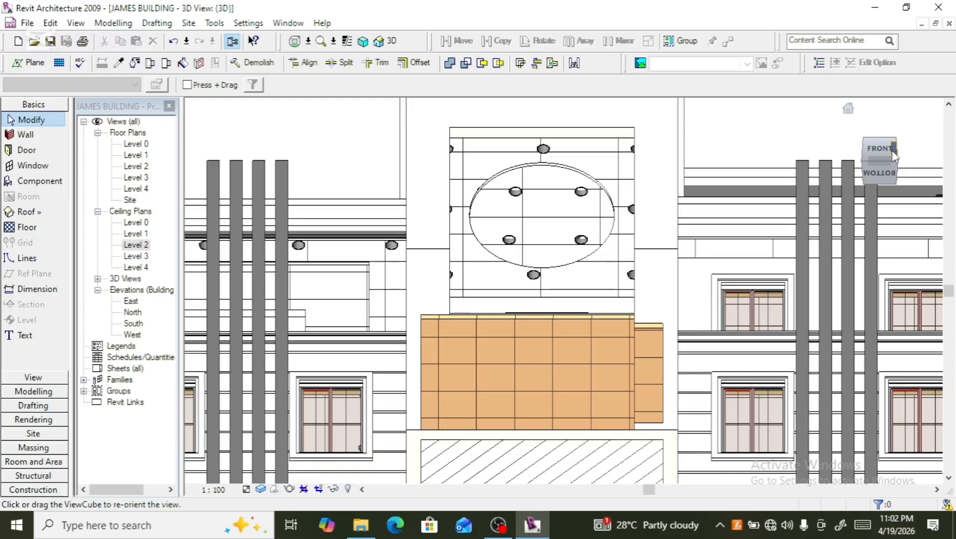
- Open the Level 2 reflected ceiling plan, select the four arrayed downlights along the left room's lower edge and nudge them upward
{"action": "double_click", "coordinate": [131, 245]}
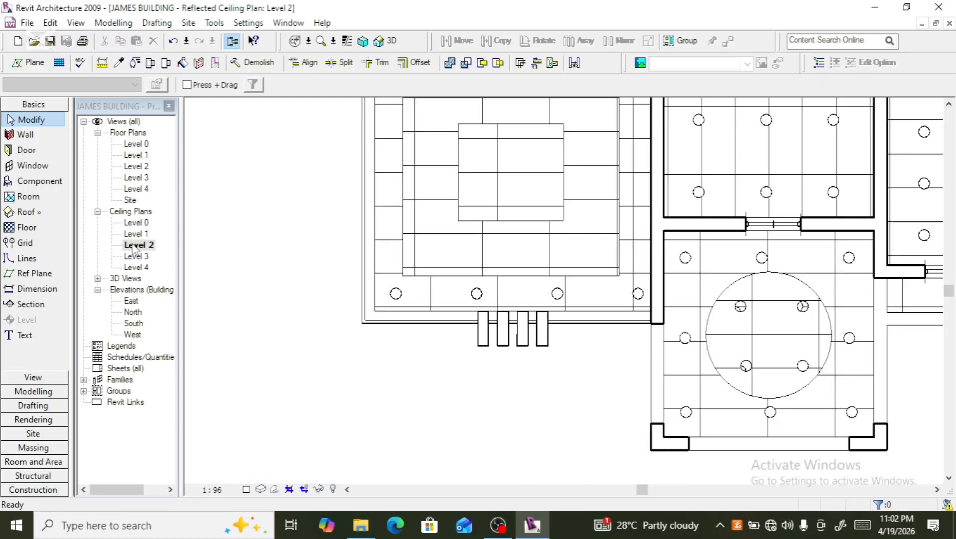
{"action": "scroll", "coordinate": [451, 334], "scroll_direction": "down", "scroll_amount": 2}
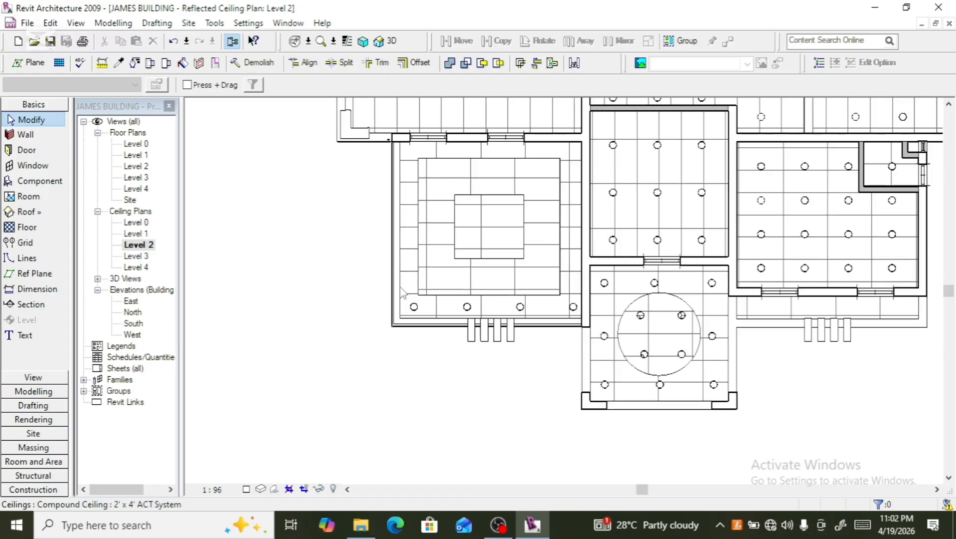
{"action": "left_click", "coordinate": [409, 314]}
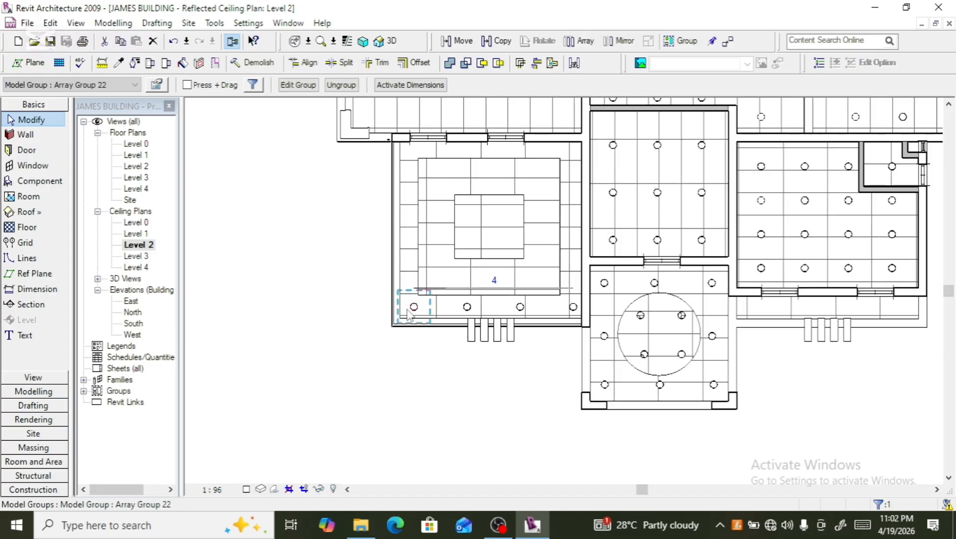
{"action": "left_click", "coordinate": [461, 310], "text": "ctrl"}
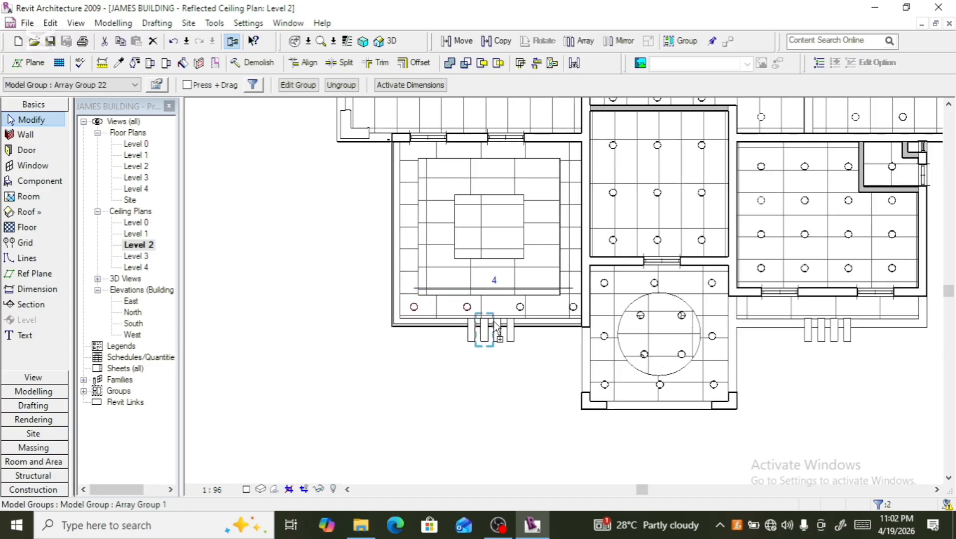
{"action": "left_click", "coordinate": [521, 309], "text": "ctrl"}
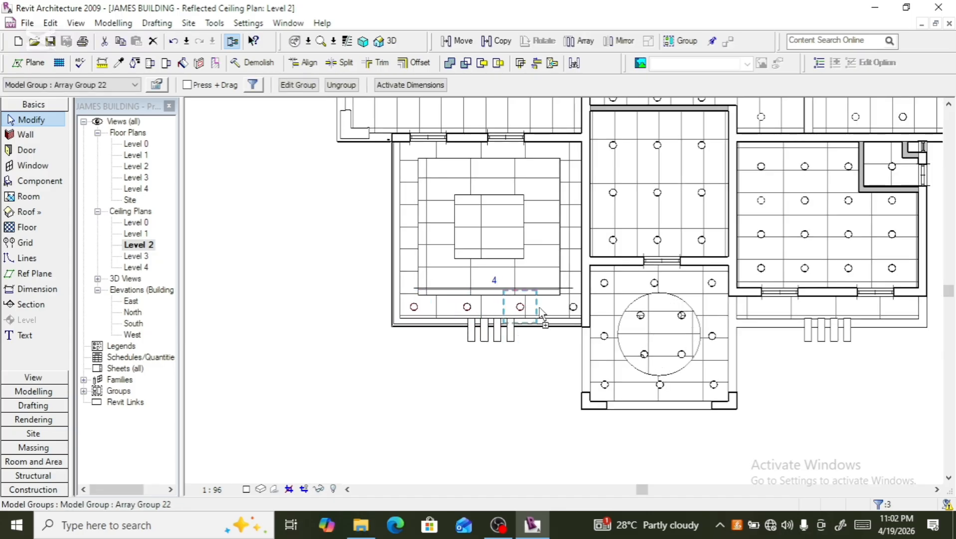
{"action": "left_click", "coordinate": [569, 313], "text": "ctrl"}
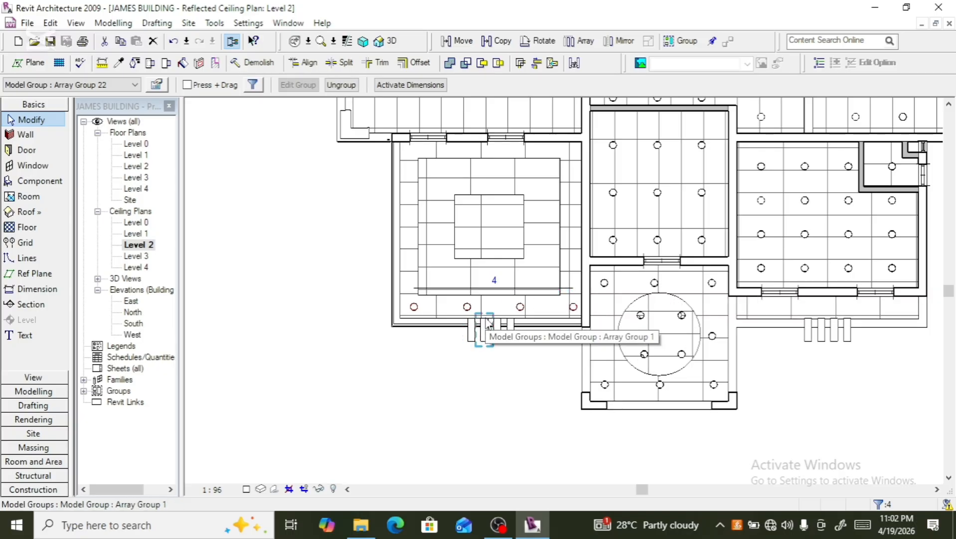
{"action": "scroll", "coordinate": [486, 319], "scroll_direction": "up", "scroll_amount": 2}
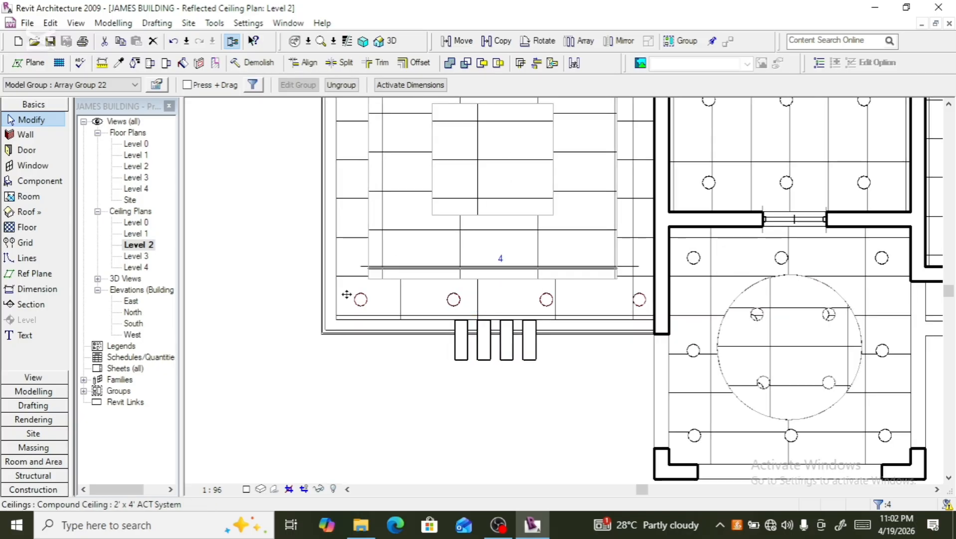
{"action": "key", "text": "Up"}
{"action": "key", "text": "Up"}
{"action": "key", "text": "Up"}
{"action": "key", "text": "Up"}
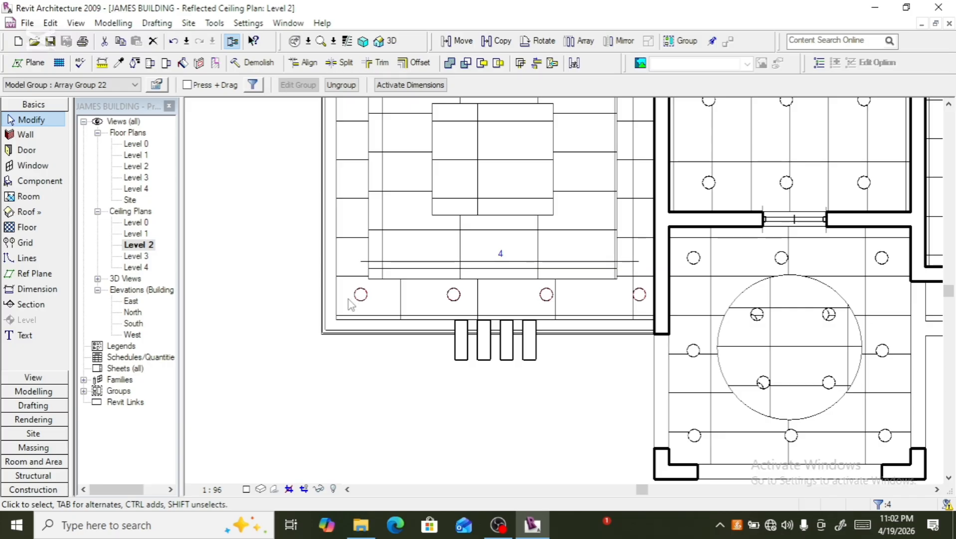
{"action": "key", "text": "Up"}
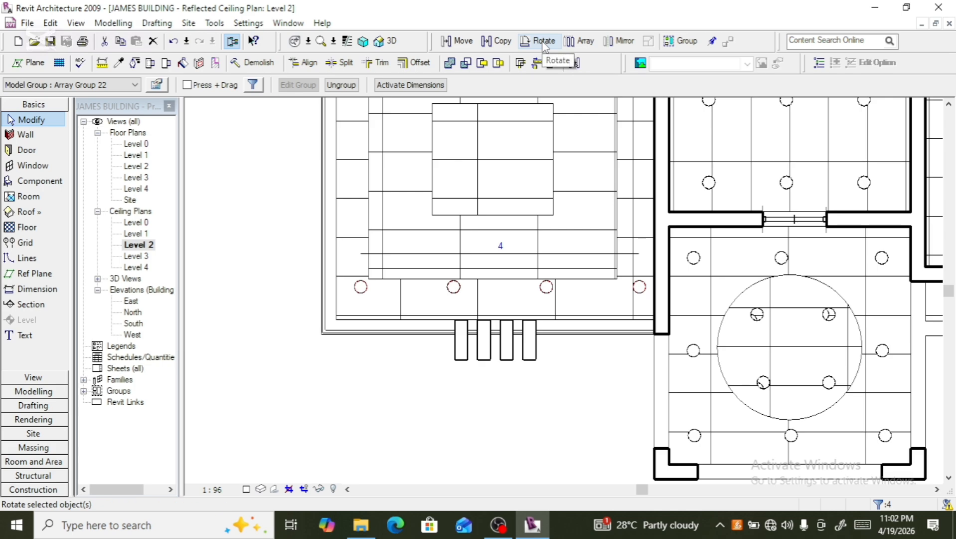
- Copy the row of downlights up to the room's upper edge, about 4233.5 above the original row
{"action": "left_click", "coordinate": [501, 44]}
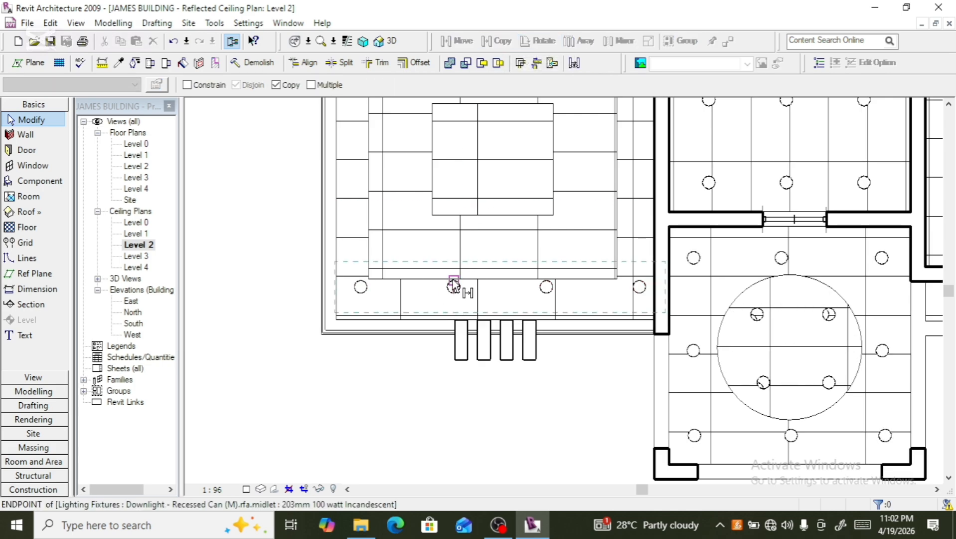
{"action": "left_click", "coordinate": [453, 281]}
{"action": "scroll", "coordinate": [429, 349], "scroll_direction": "down", "scroll_amount": 1}
{"action": "scroll", "coordinate": [429, 349], "scroll_direction": "down", "scroll_amount": 2}
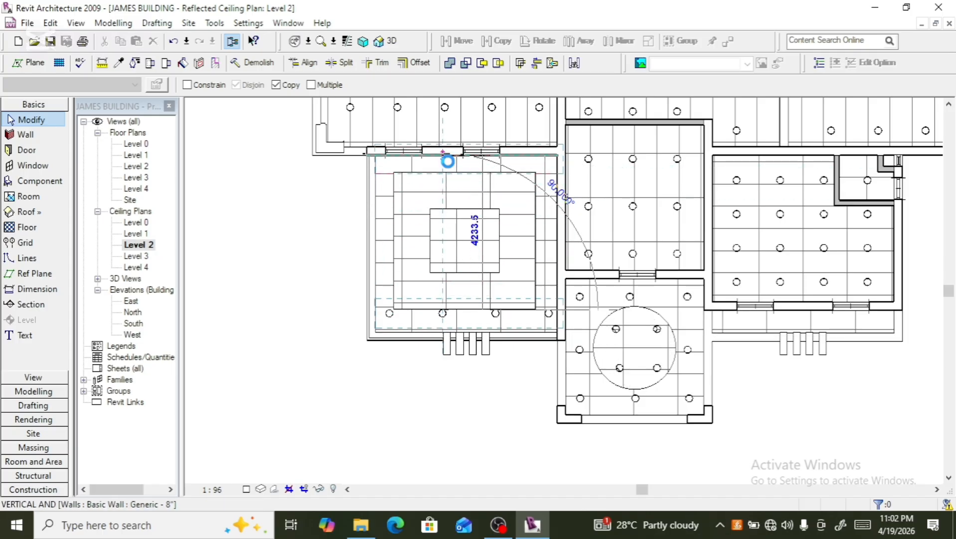
{"action": "left_click", "coordinate": [448, 161]}
- Place four more recessed downlights of the same type at the corners of the central ceiling square
{"action": "scroll", "coordinate": [447, 165], "scroll_direction": "up", "scroll_amount": 2}
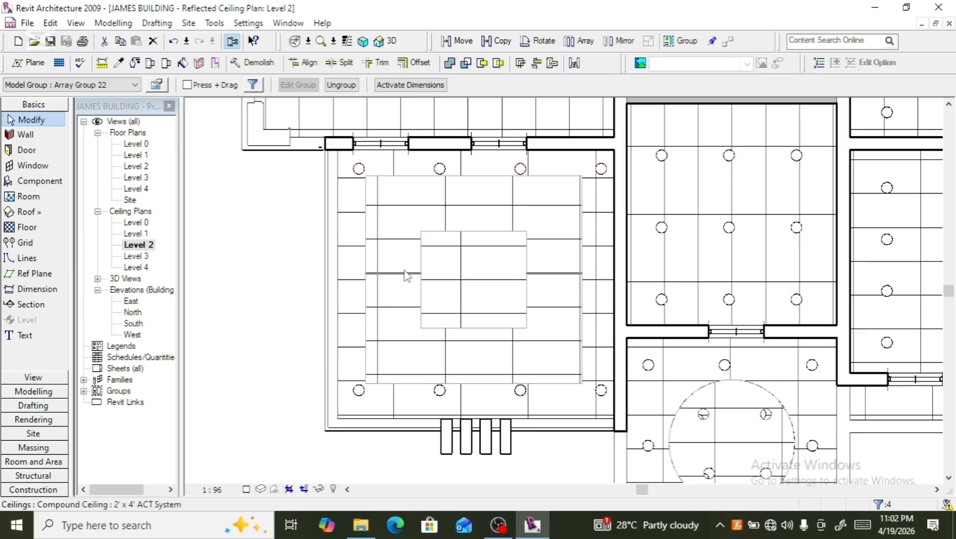
{"action": "scroll", "coordinate": [428, 221], "scroll_direction": "up", "scroll_amount": 2}
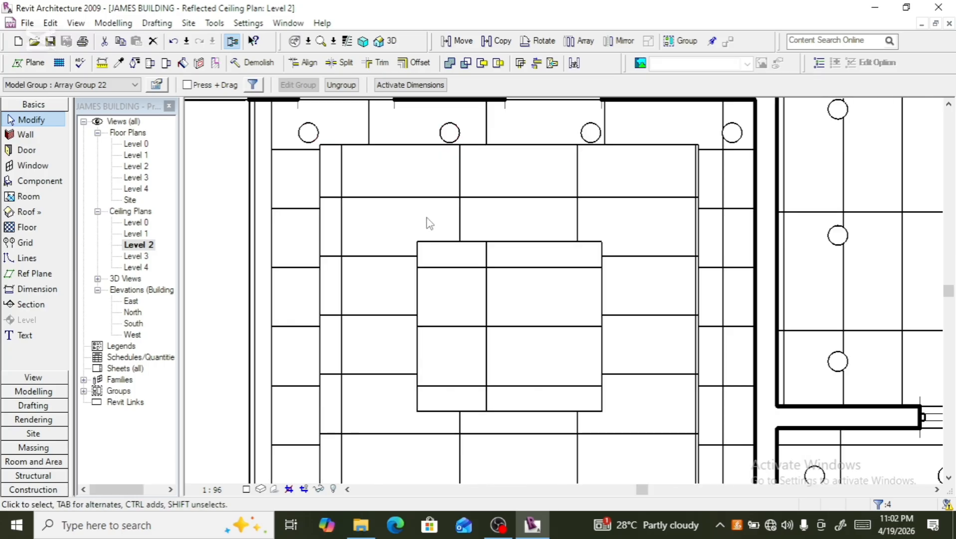
{"action": "scroll", "coordinate": [428, 221], "scroll_direction": "down", "scroll_amount": 2}
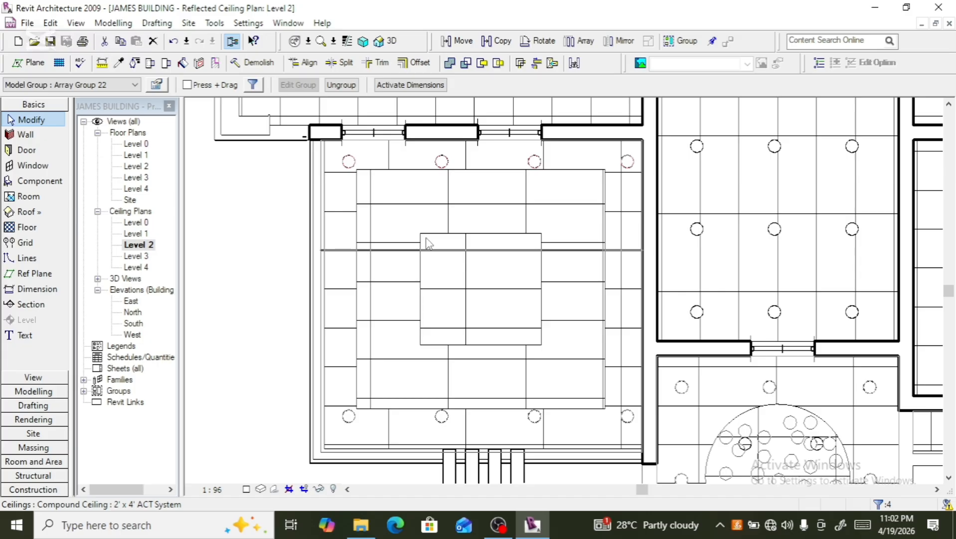
{"action": "left_click", "coordinate": [683, 387]}
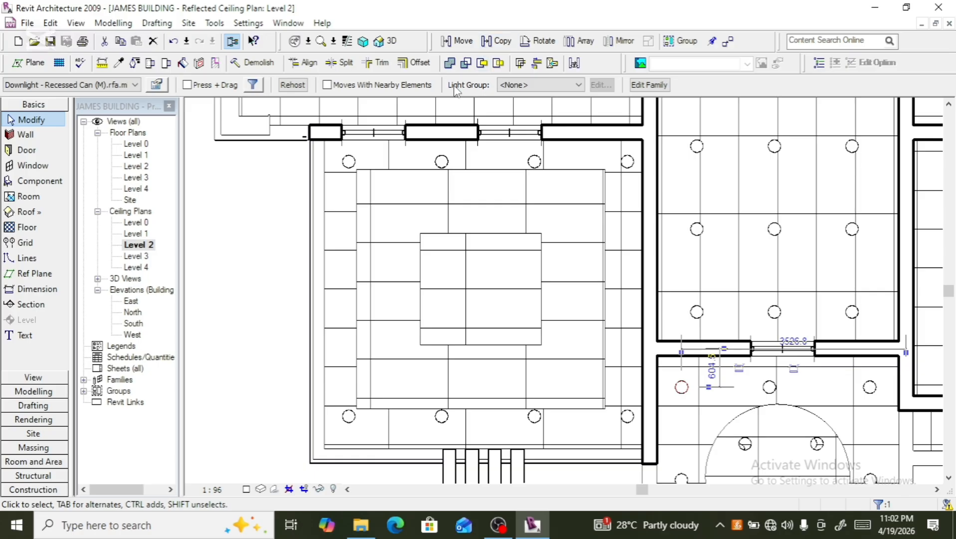
{"action": "left_click", "coordinate": [38, 182]}
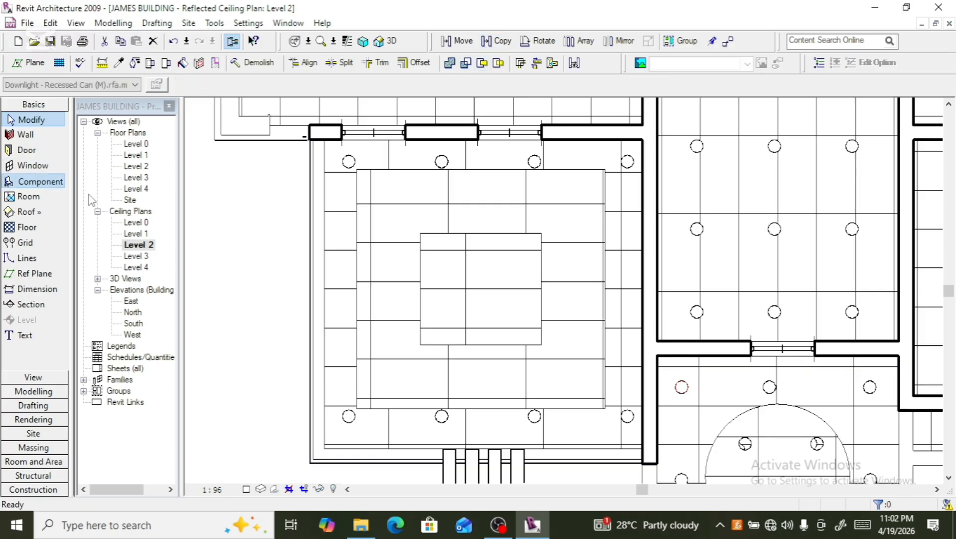
{"action": "left_click", "coordinate": [427, 241]}
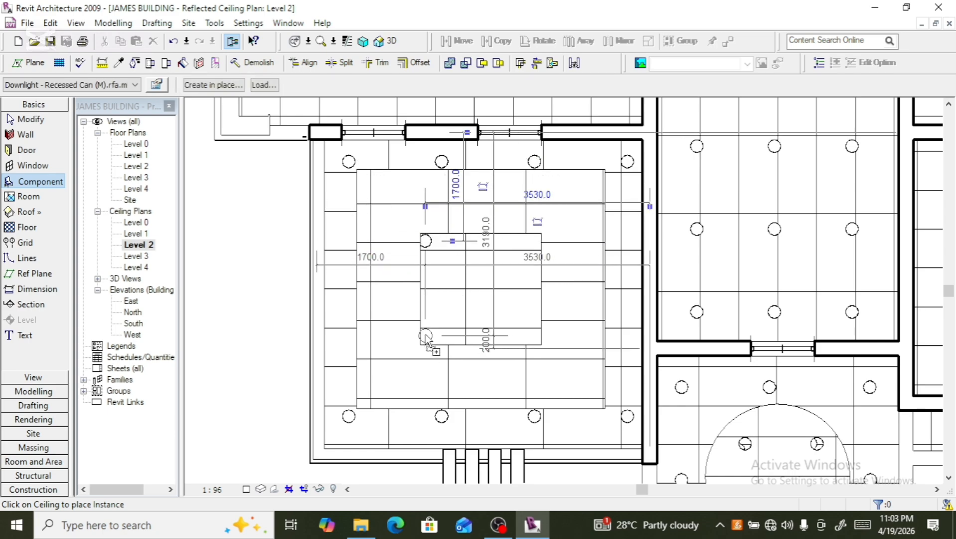
{"action": "left_click", "coordinate": [445, 341]}
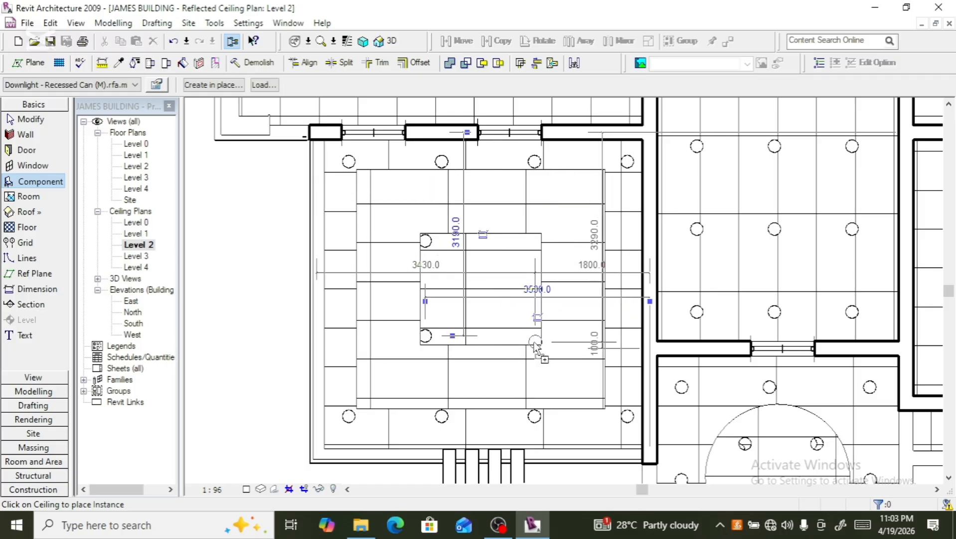
{"action": "left_click", "coordinate": [535, 341]}
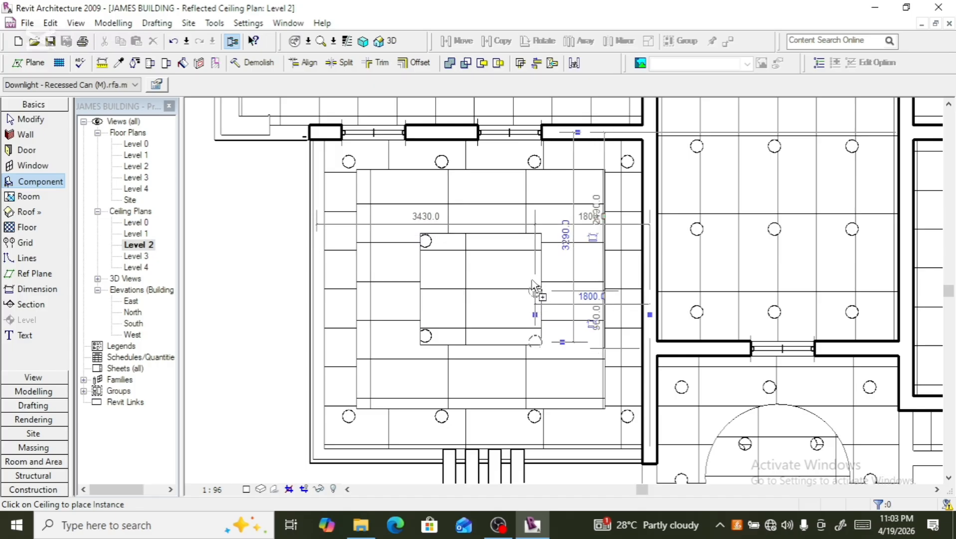
{"action": "left_click", "coordinate": [535, 242]}
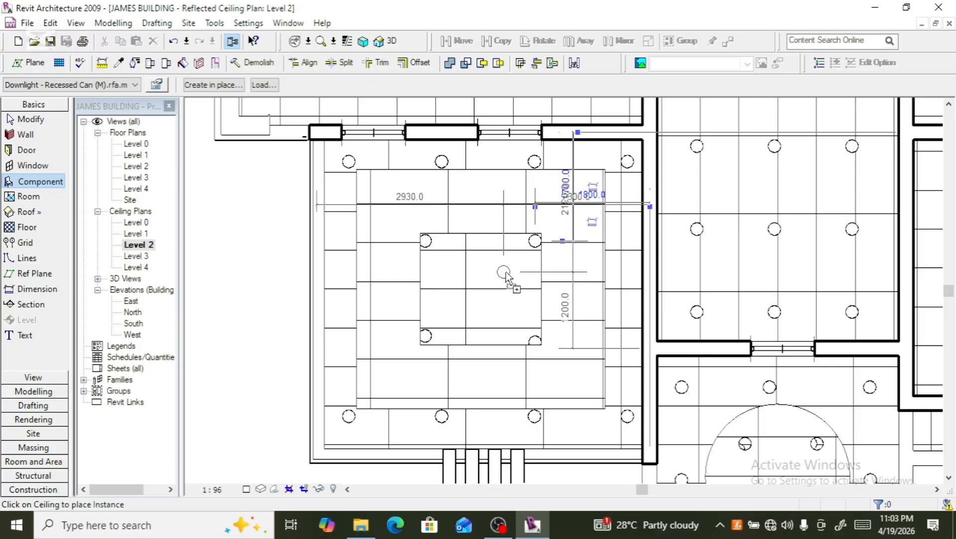
{"action": "key", "text": "Escape"}
- Nudge the bottom-right corner downlight of the central square upward into its corner
{"action": "scroll", "coordinate": [537, 335], "scroll_direction": "up", "scroll_amount": 4}
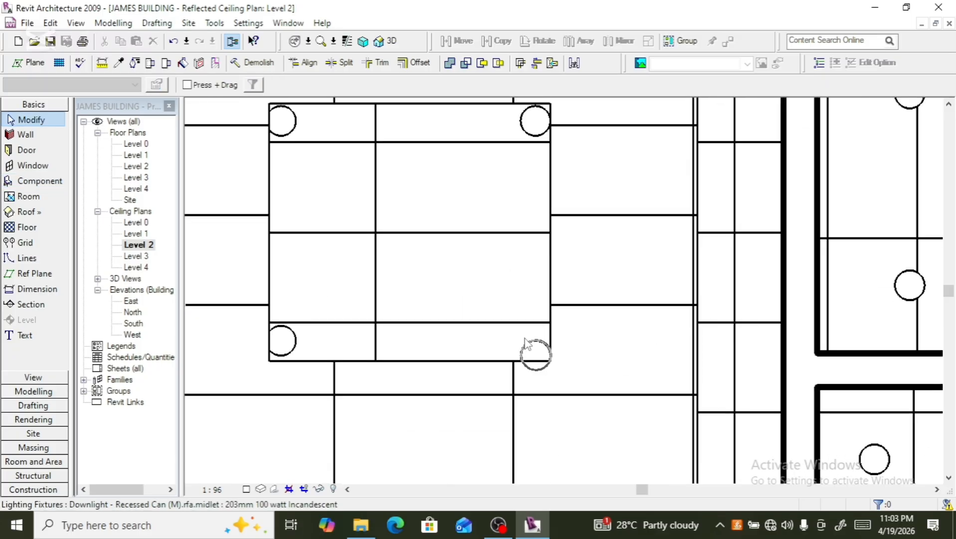
{"action": "left_click", "coordinate": [531, 350]}
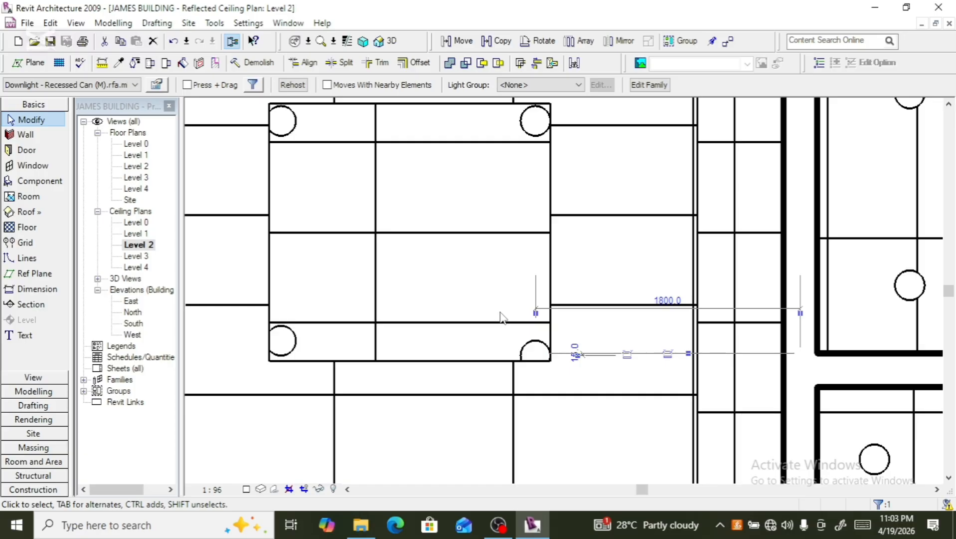
{"action": "key", "text": "Up"}
{"action": "key", "text": "Up"}
{"action": "key", "text": "Up"}
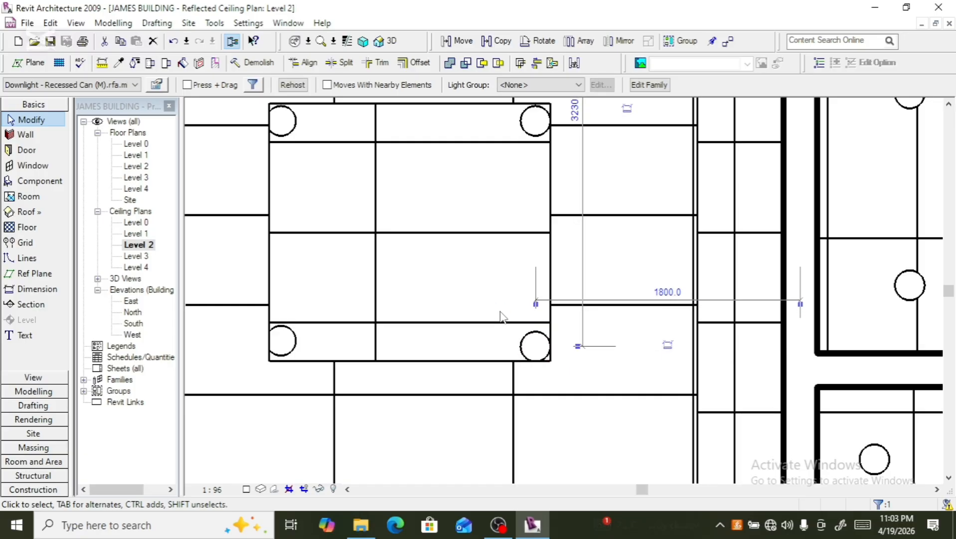
- Nudge the bottom-left and top-left corner downlights of the central square into position inside its corners
{"action": "left_click", "coordinate": [322, 343]}
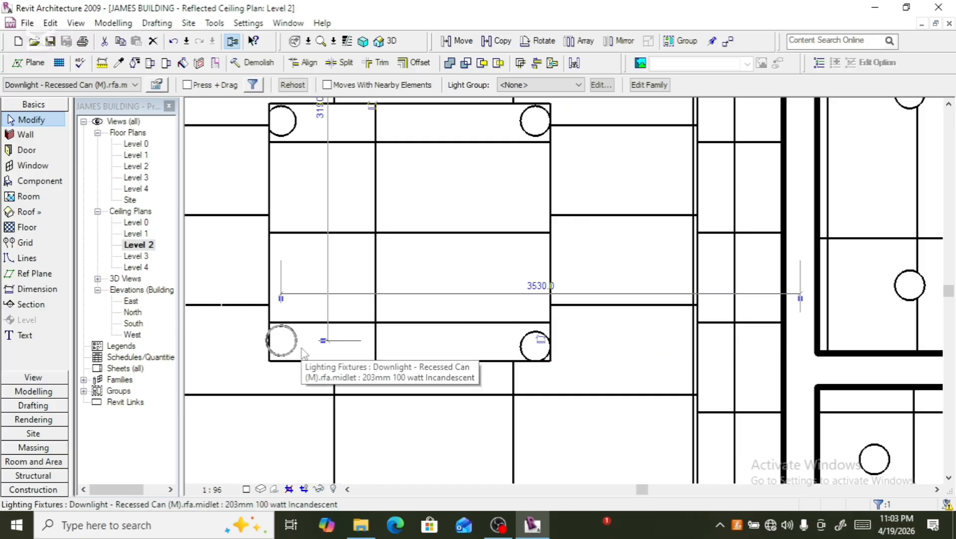
{"action": "key", "text": "Down"}
{"action": "key", "text": "Right"}
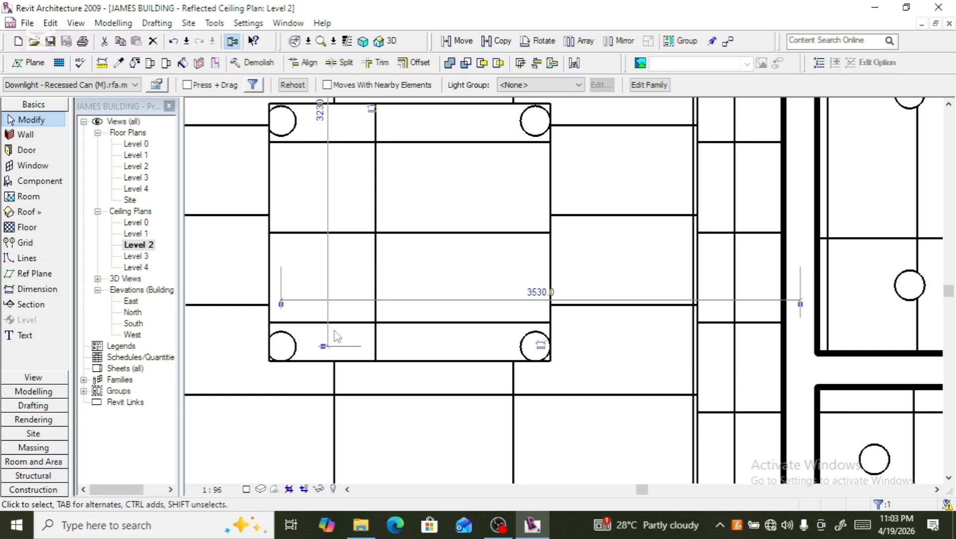
{"action": "scroll", "coordinate": [337, 335], "scroll_direction": "down", "scroll_amount": 1}
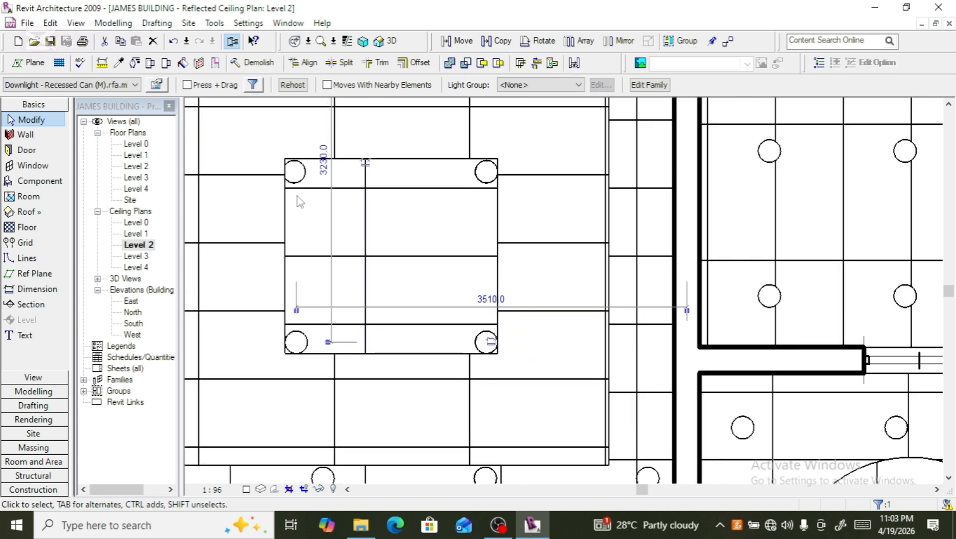
{"action": "left_click", "coordinate": [294, 181]}
{"action": "key", "text": "Down"}
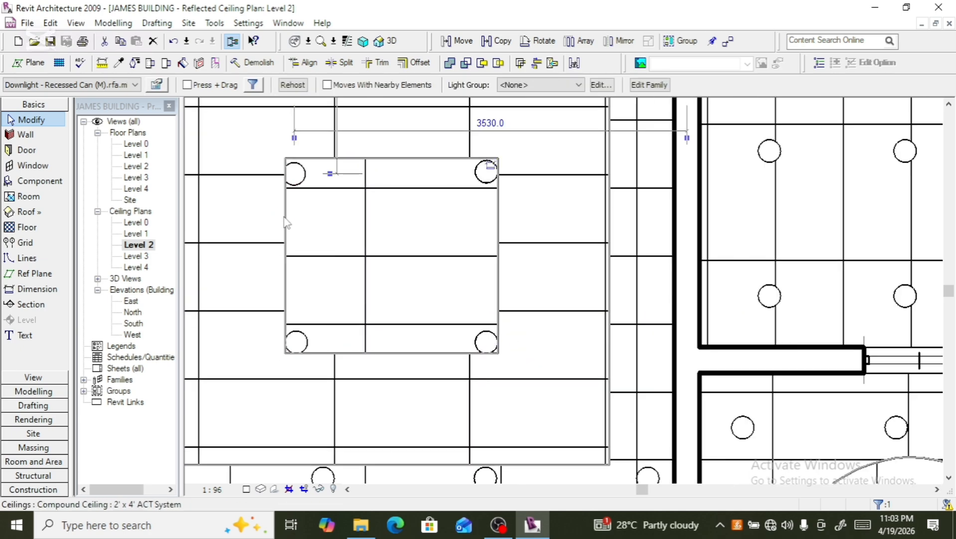
{"action": "key", "text": "Right"}
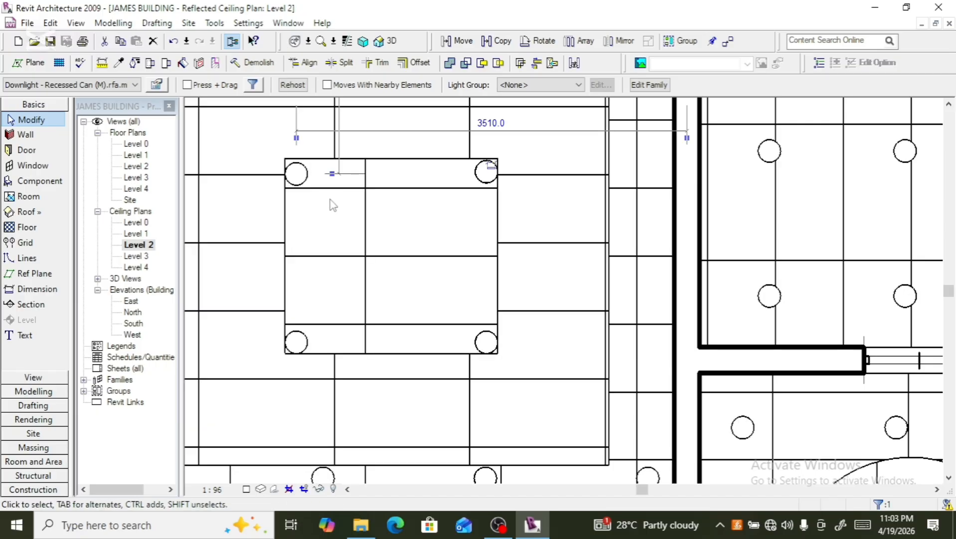
{"action": "key", "text": "Up"}
- Select the left room's compound ceiling and nudge it downward
{"action": "scroll", "coordinate": [333, 211], "scroll_direction": "down", "scroll_amount": 5}
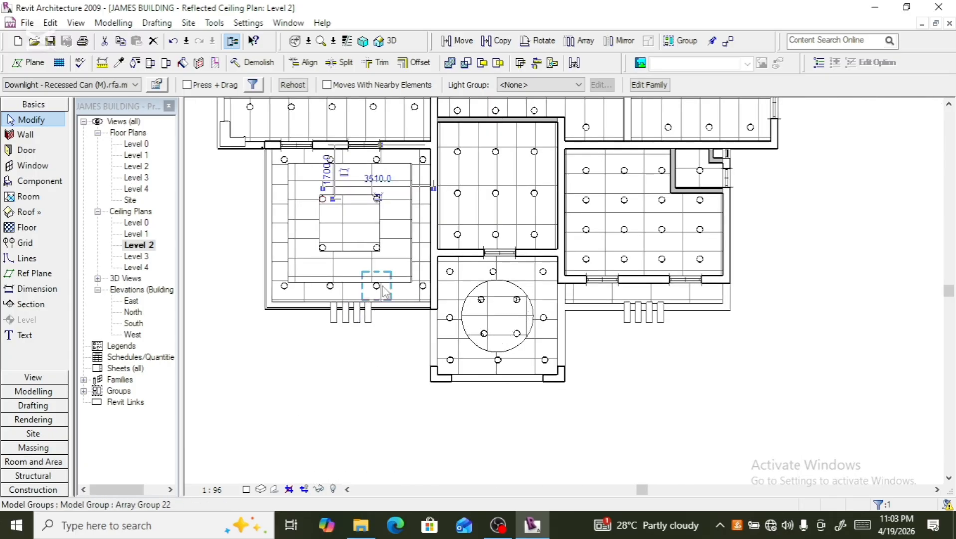
{"action": "scroll", "coordinate": [377, 286], "scroll_direction": "up", "scroll_amount": 3}
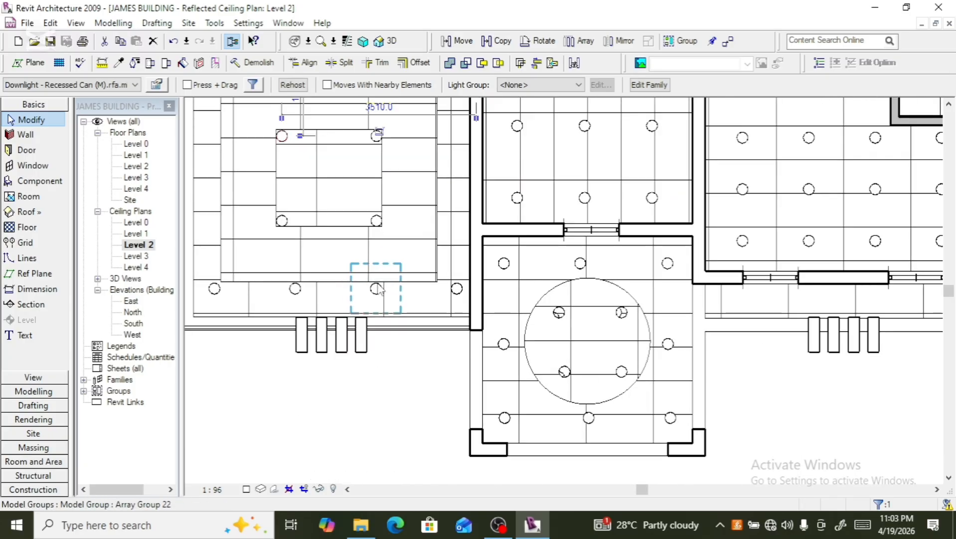
{"action": "left_click", "coordinate": [226, 268]}
{"action": "scroll", "coordinate": [384, 373], "scroll_direction": "down", "scroll_amount": 3}
{"action": "scroll", "coordinate": [581, 389], "scroll_direction": "down", "scroll_amount": 2}
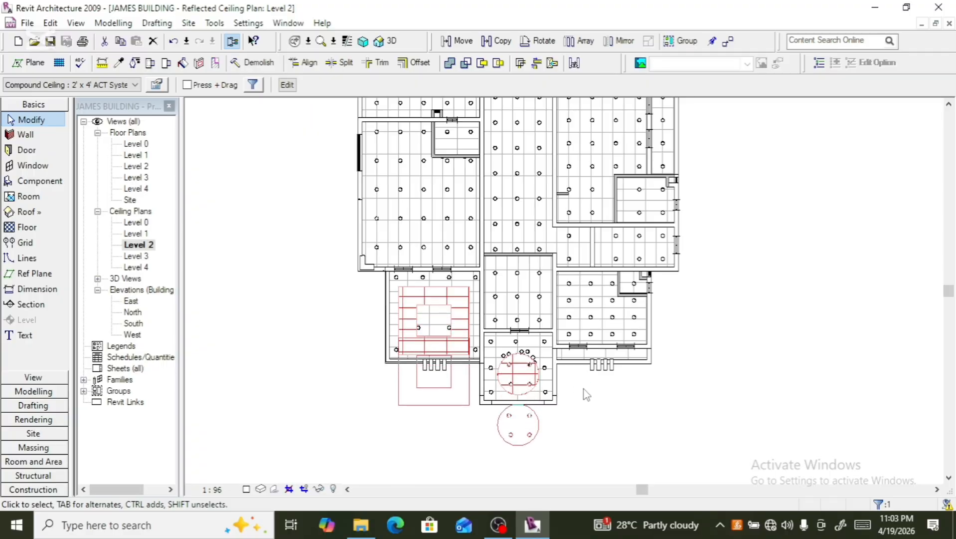
{"action": "key", "text": "Down"}
{"action": "key", "text": "Down"}
{"action": "key", "text": "Down"}
{"action": "key", "text": "Down"}
{"action": "key", "text": "Down"}
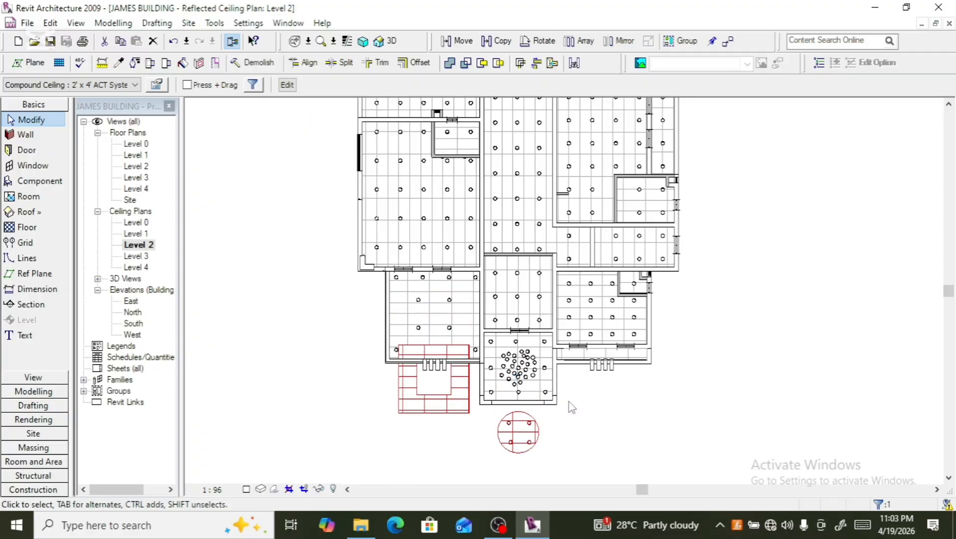
- Place a recessed downlight near the top-left corner of the left room's ceiling
{"action": "scroll", "coordinate": [438, 323], "scroll_direction": "up", "scroll_amount": 3}
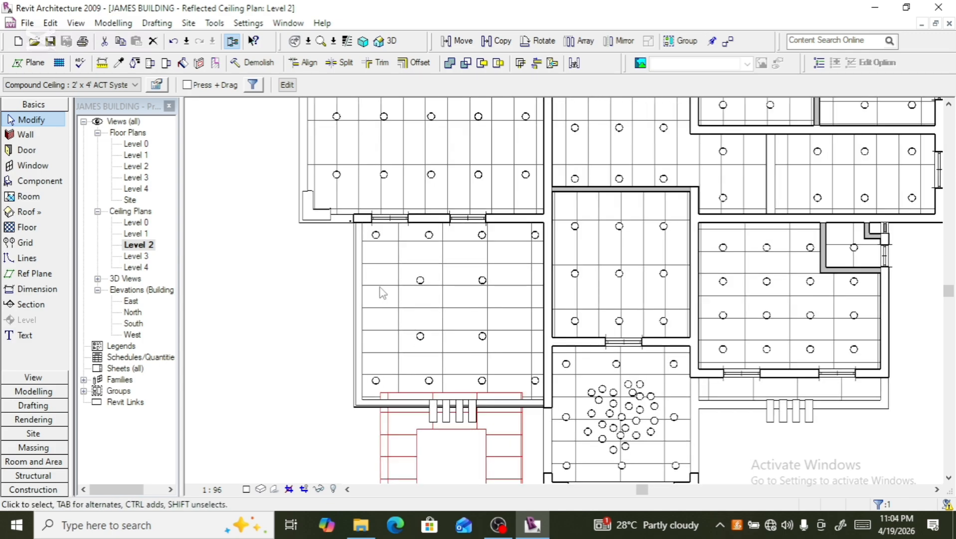
{"action": "left_click", "coordinate": [374, 244]}
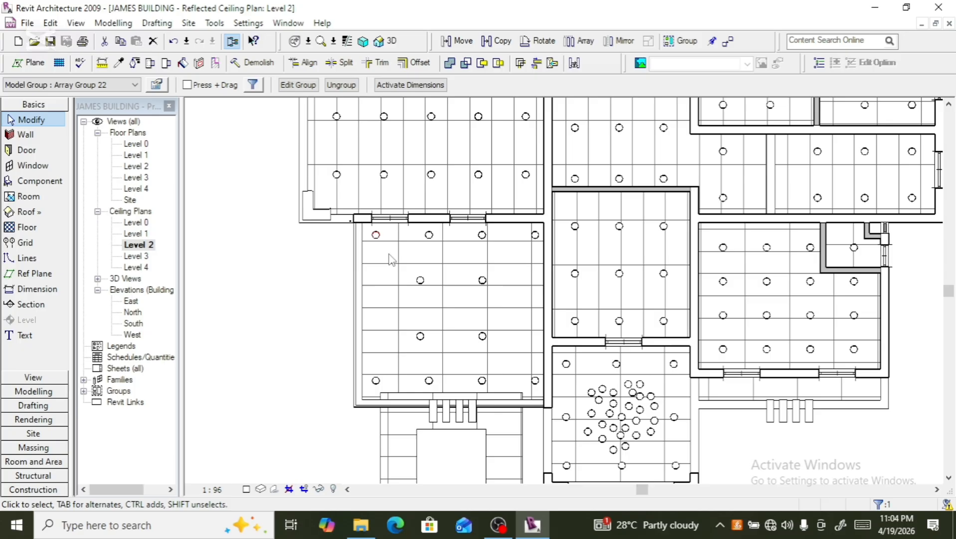
{"action": "left_click", "coordinate": [428, 243], "text": "ctrl"}
{"action": "left_click", "coordinate": [477, 242], "text": "ctrl"}
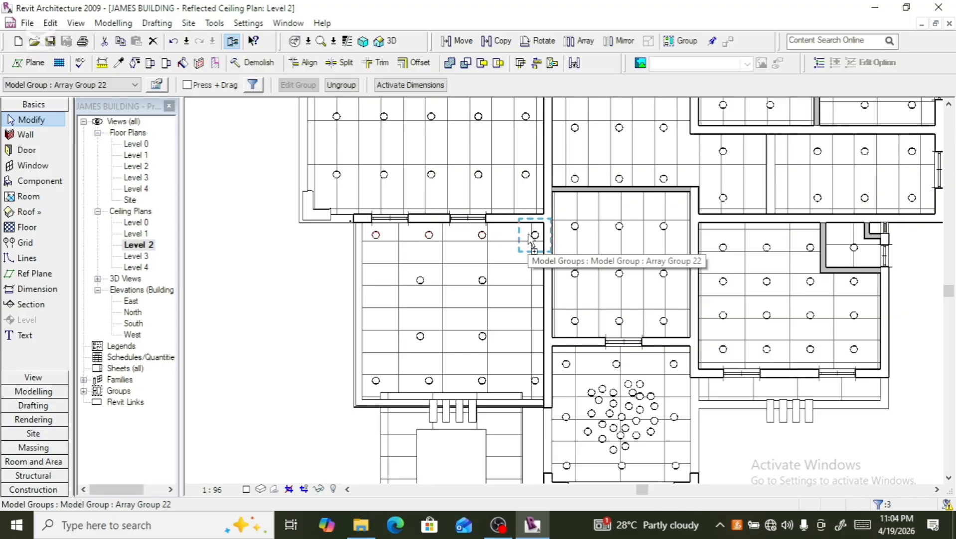
{"action": "left_click", "coordinate": [234, 274]}
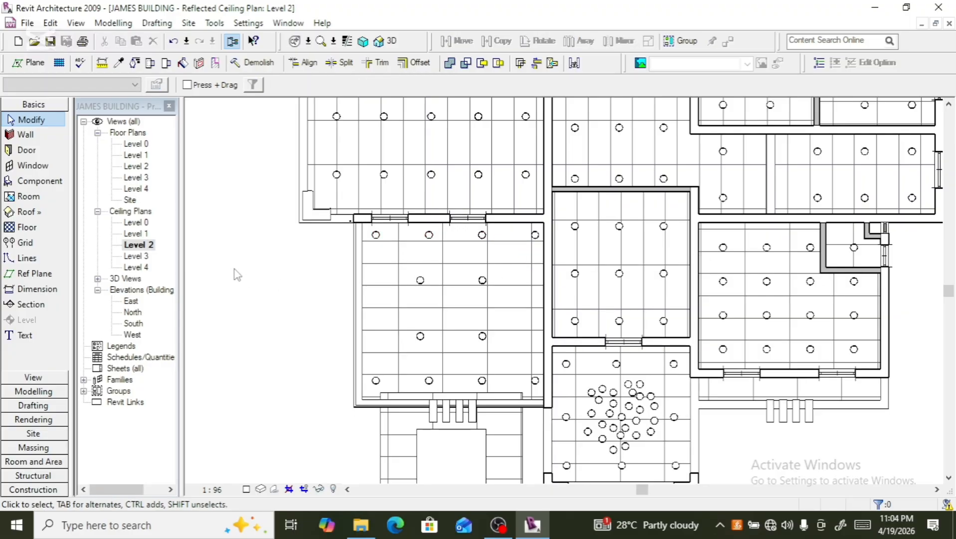
{"action": "left_click", "coordinate": [35, 181]}
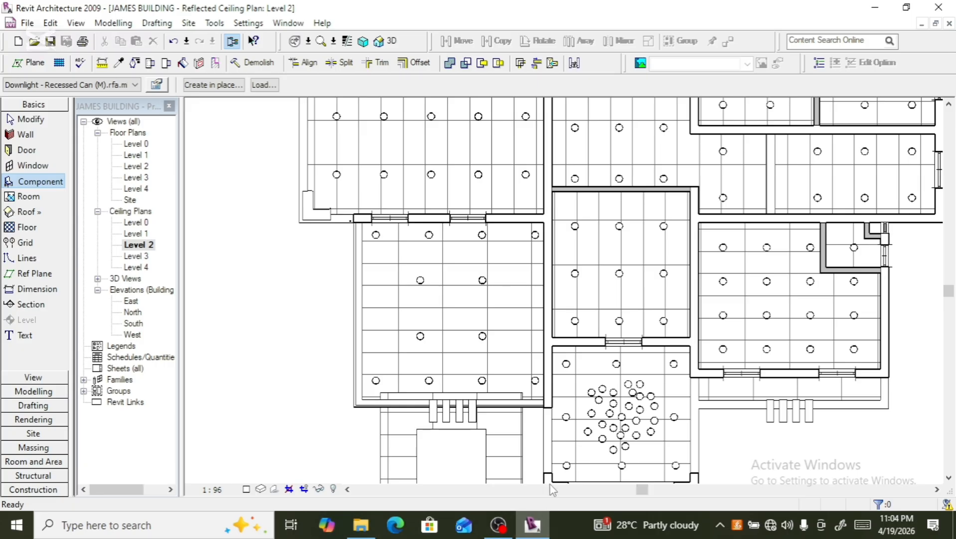
{"action": "left_click", "coordinate": [394, 252]}
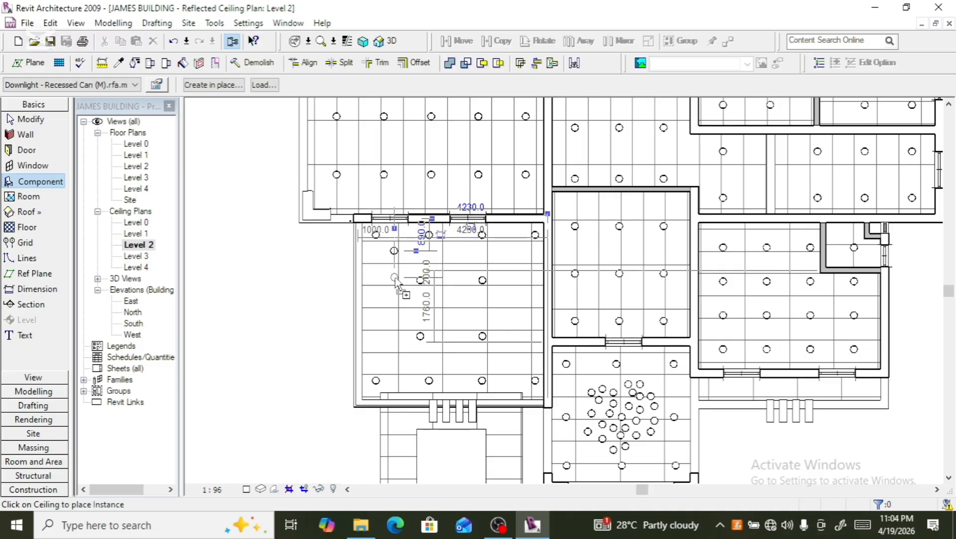
{"action": "key", "text": "Escape"}
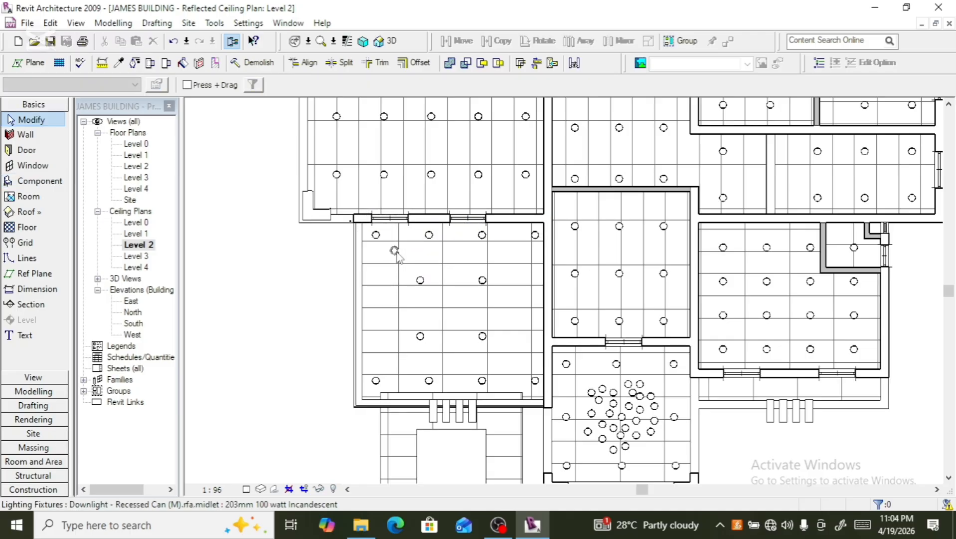
{"action": "key", "text": "a"}
{"action": "key", "text": "r"}
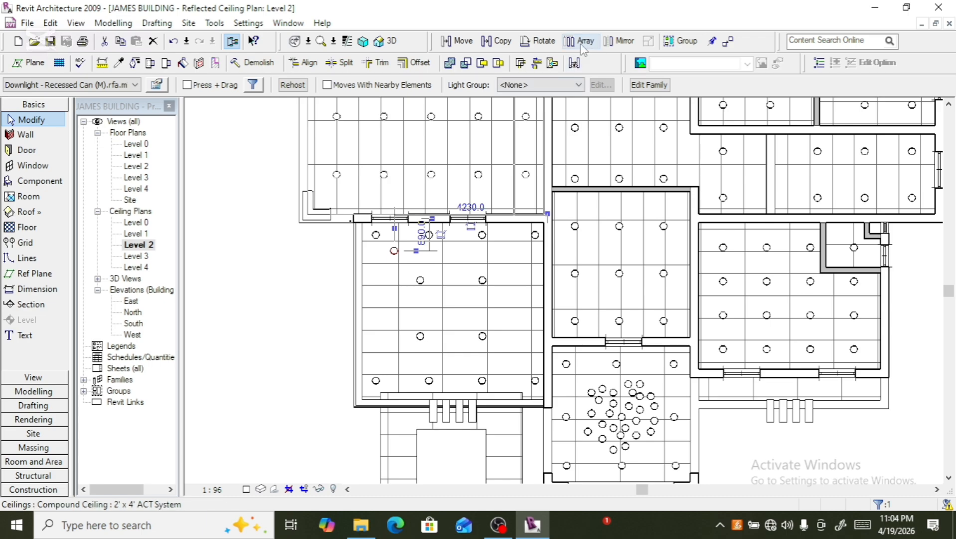
{"action": "left_click", "coordinate": [397, 251]}
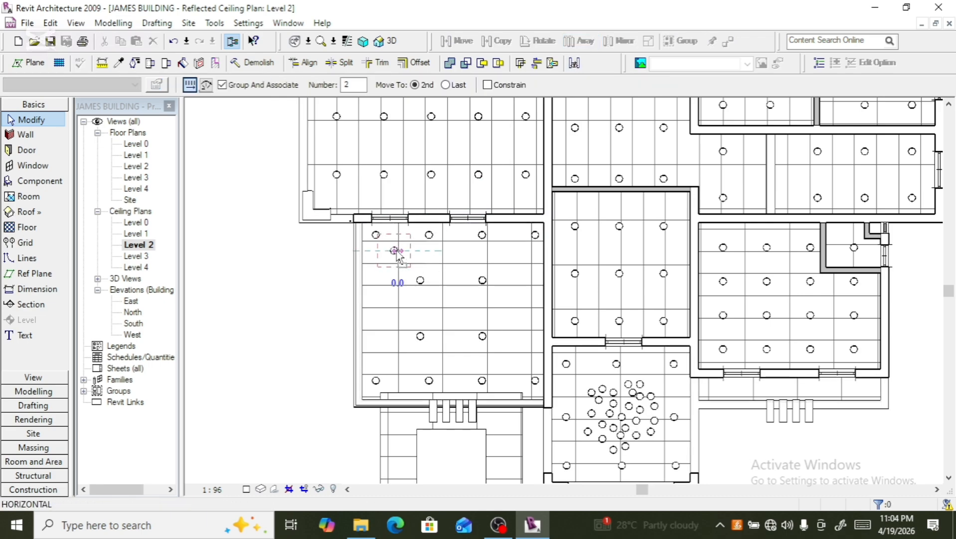
{"action": "left_click", "coordinate": [422, 248]}
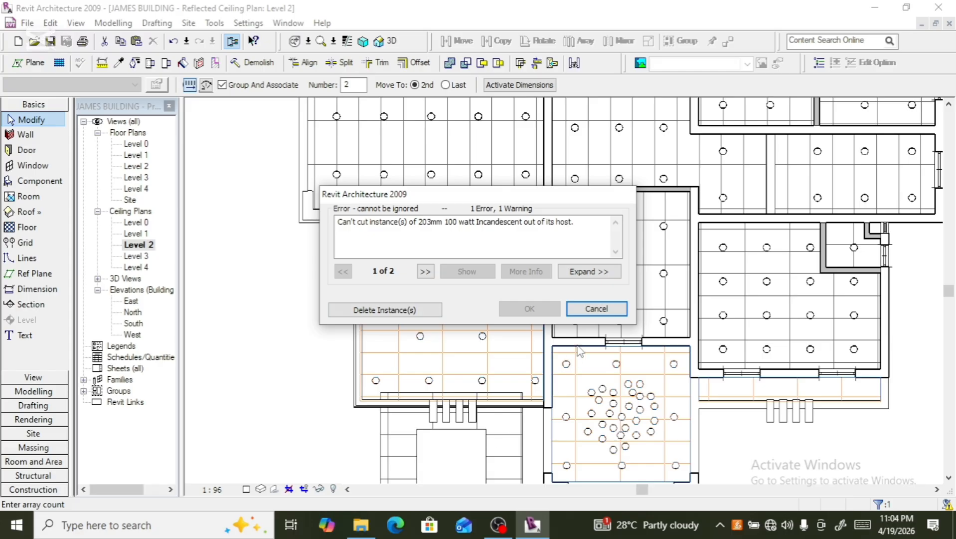
{"action": "left_click", "coordinate": [597, 308]}
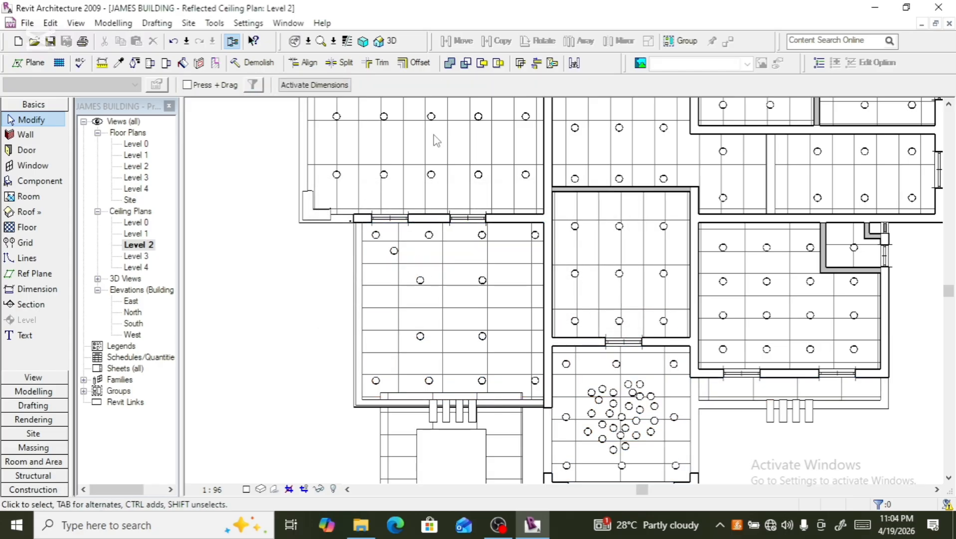
{"action": "left_click", "coordinate": [394, 251]}
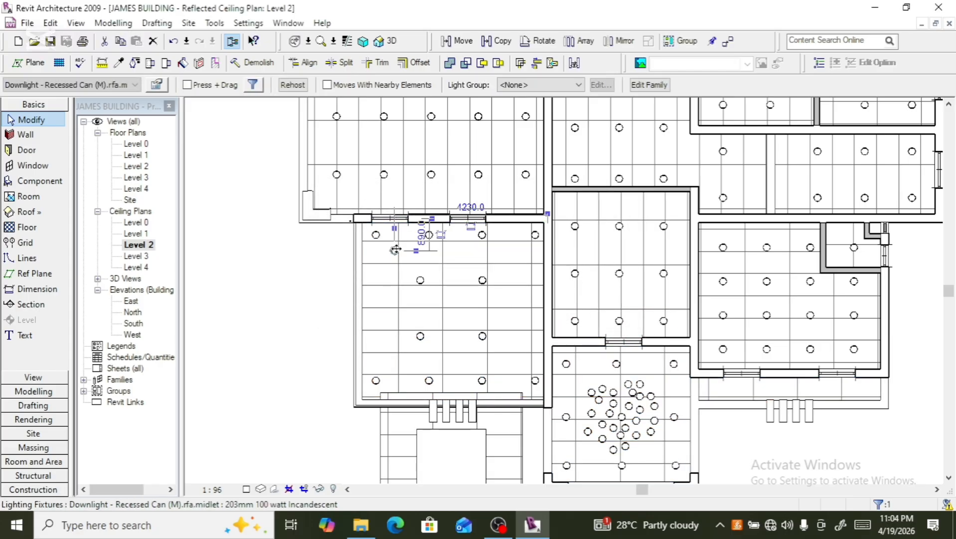
{"action": "left_click", "coordinate": [572, 40]}
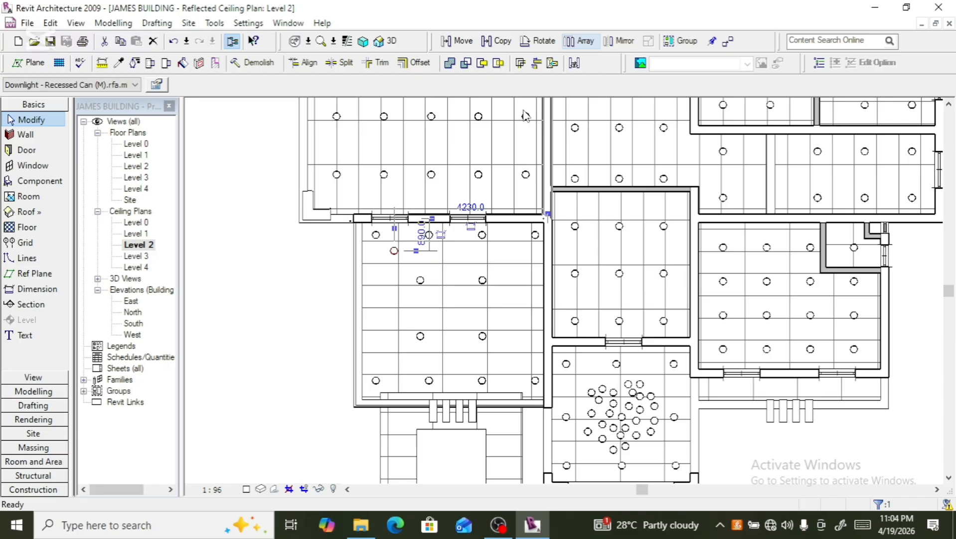
{"action": "left_click", "coordinate": [397, 250]}
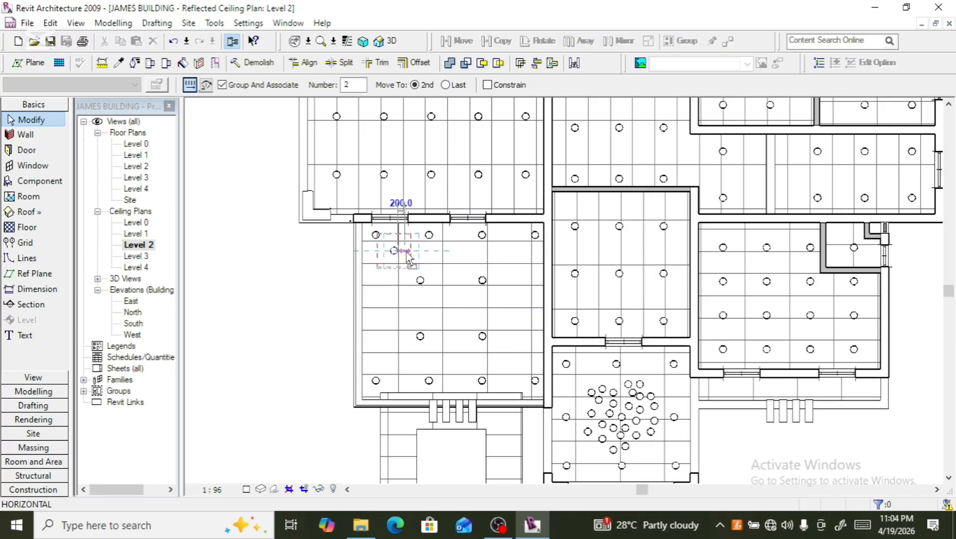
{"action": "left_click", "coordinate": [406, 250]}
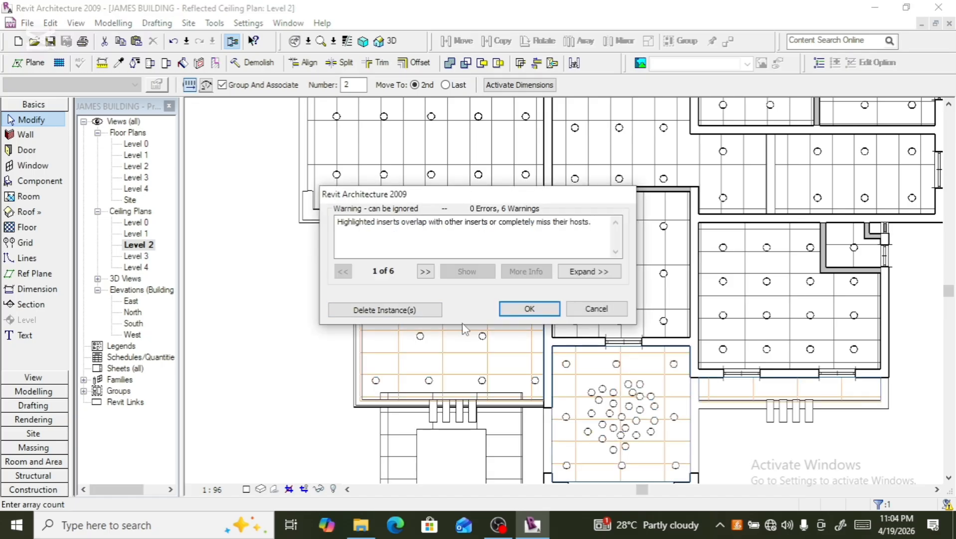
{"action": "left_click", "coordinate": [581, 311]}
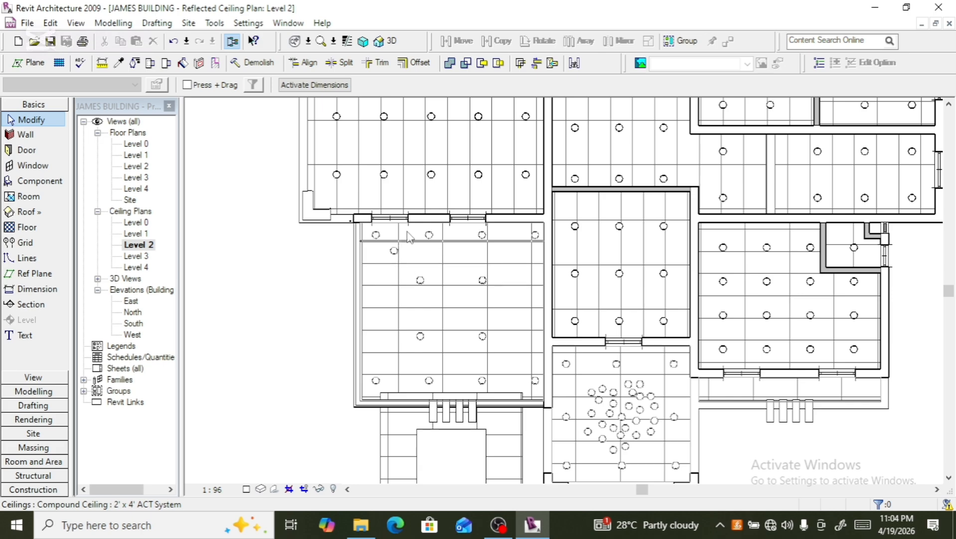
- Array the new downlight into a horizontal row of 8 fixtures spaced 500 mm apart
{"action": "left_click", "coordinate": [394, 251]}
{"action": "scroll", "coordinate": [394, 250], "scroll_direction": "up", "scroll_amount": 2}
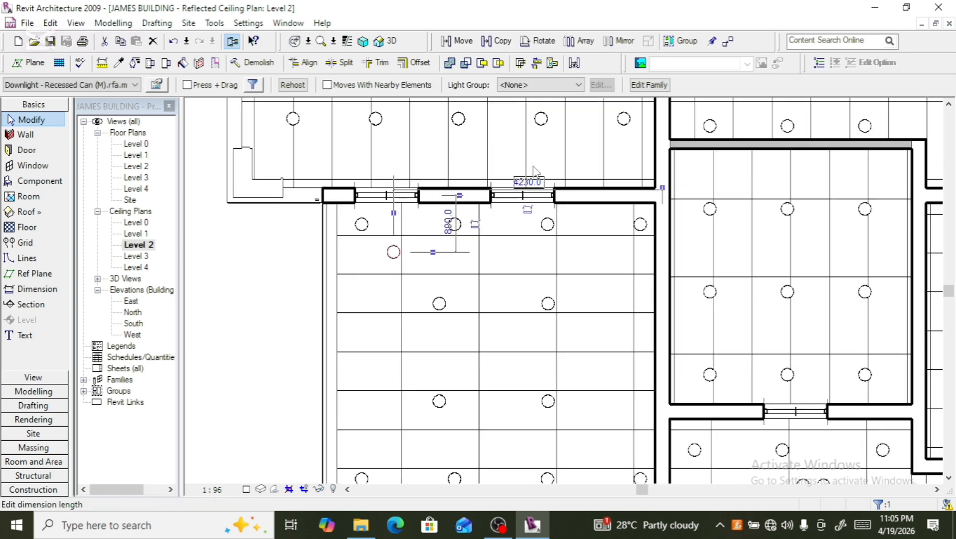
{"action": "left_click", "coordinate": [579, 45]}
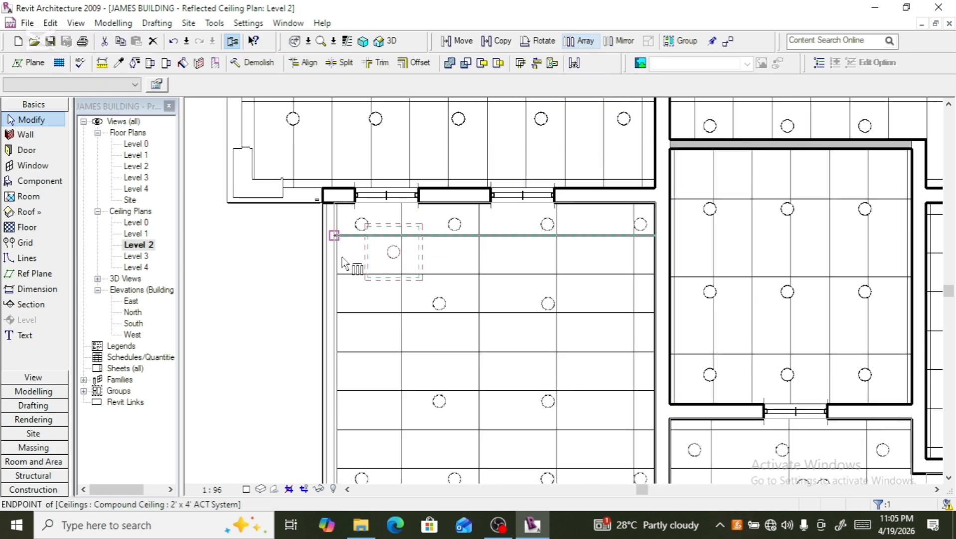
{"action": "left_click", "coordinate": [400, 248]}
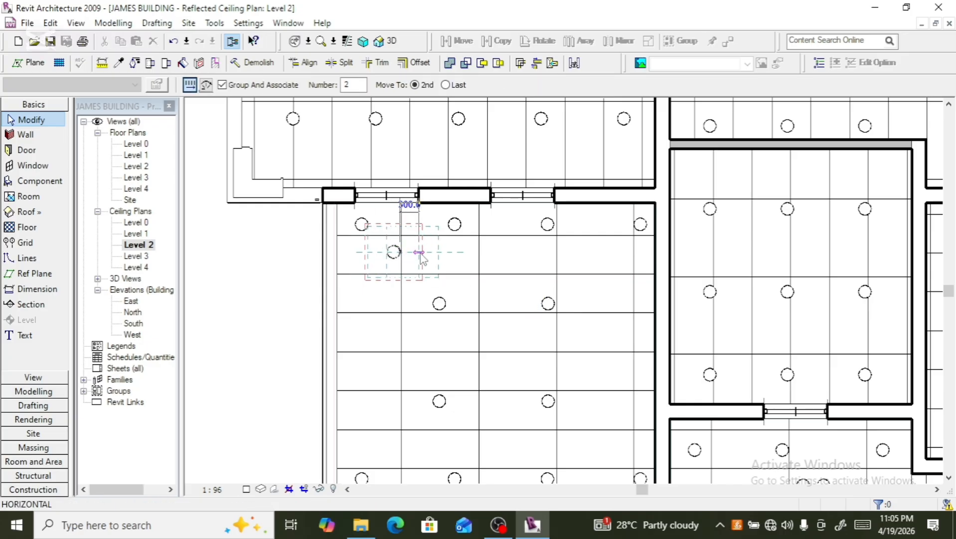
{"action": "left_click", "coordinate": [421, 254]}
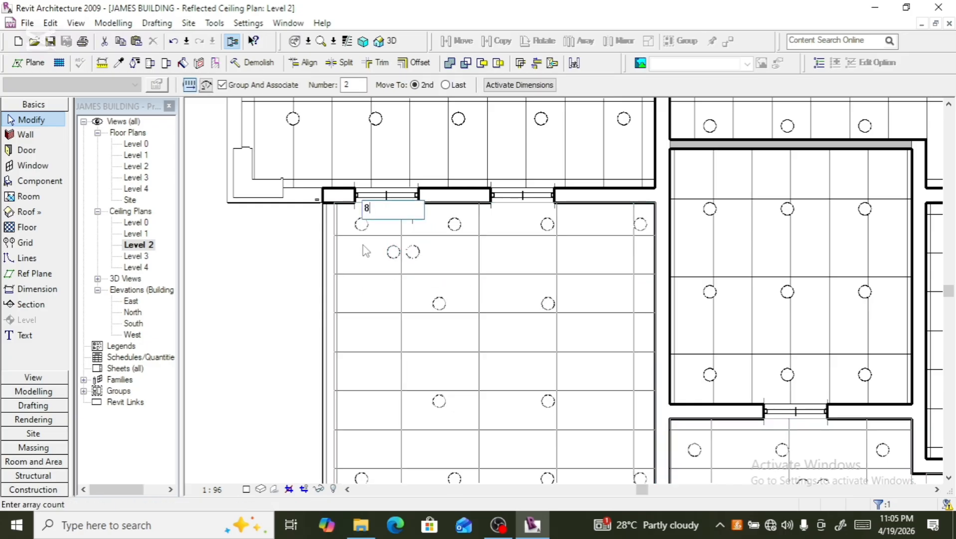
{"action": "type", "text": "8"}
{"action": "key", "text": "Return"}
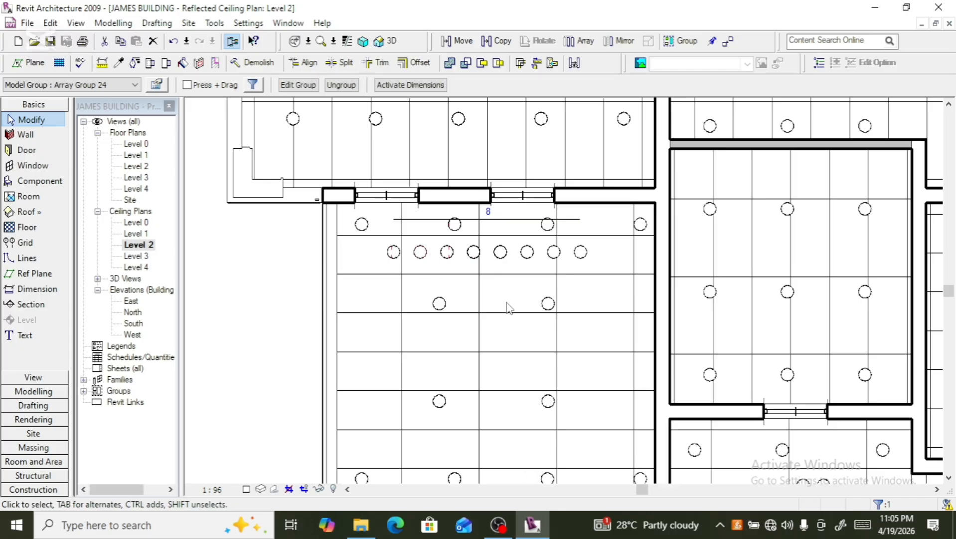
- Select the row of eight downlights and nudge it upward
{"action": "left_click", "coordinate": [395, 255], "text": "ctrl"}
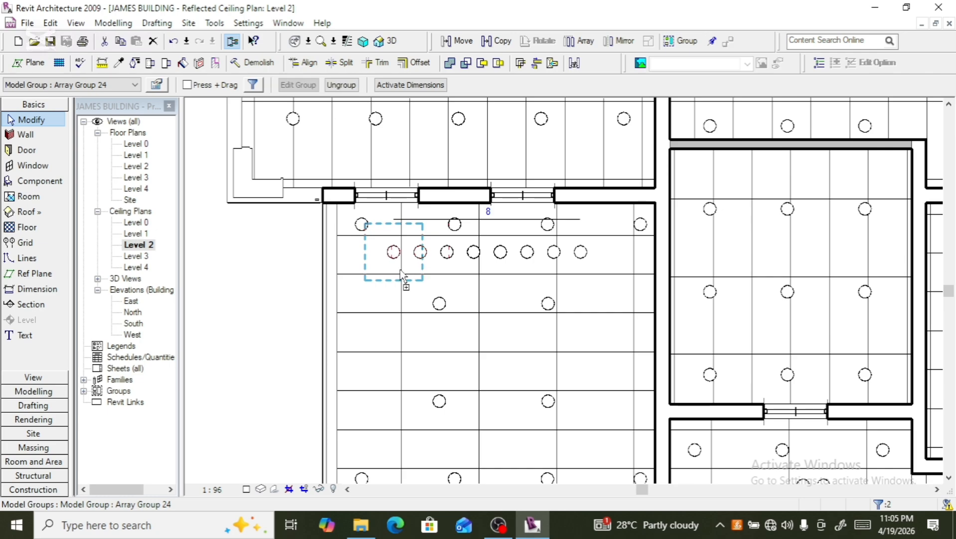
{"action": "left_click", "coordinate": [451, 254], "text": "ctrl"}
{"action": "left_click", "coordinate": [476, 255], "text": "ctrl"}
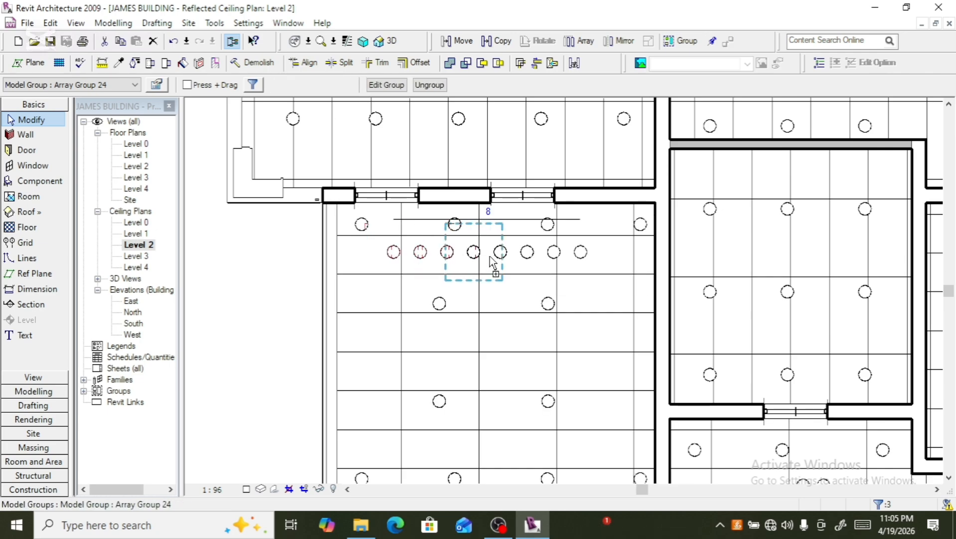
{"action": "left_click", "coordinate": [503, 255], "text": "ctrl"}
{"action": "left_click", "coordinate": [519, 258], "text": "ctrl"}
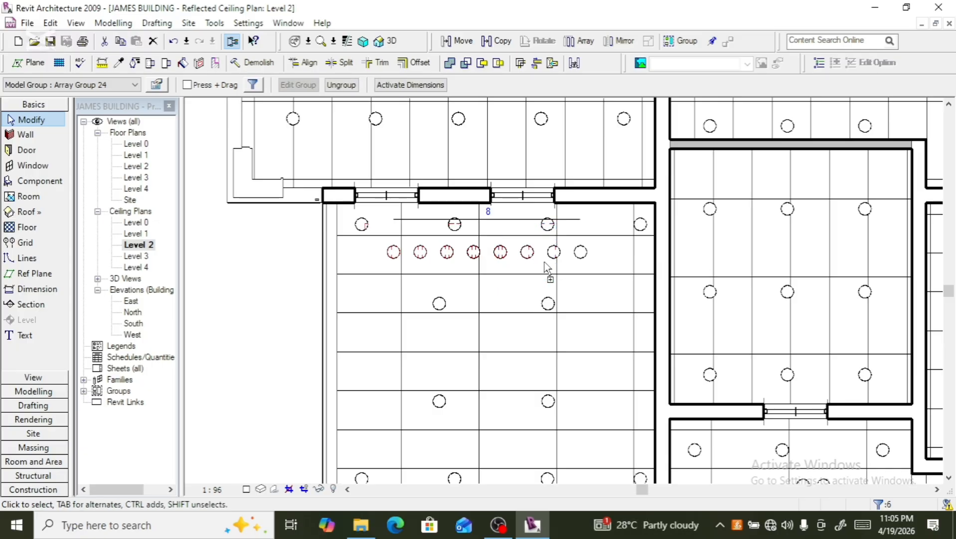
{"action": "left_click", "coordinate": [571, 263], "text": "ctrl"}
{"action": "key", "text": "Up"}
{"action": "key", "text": "Up"}
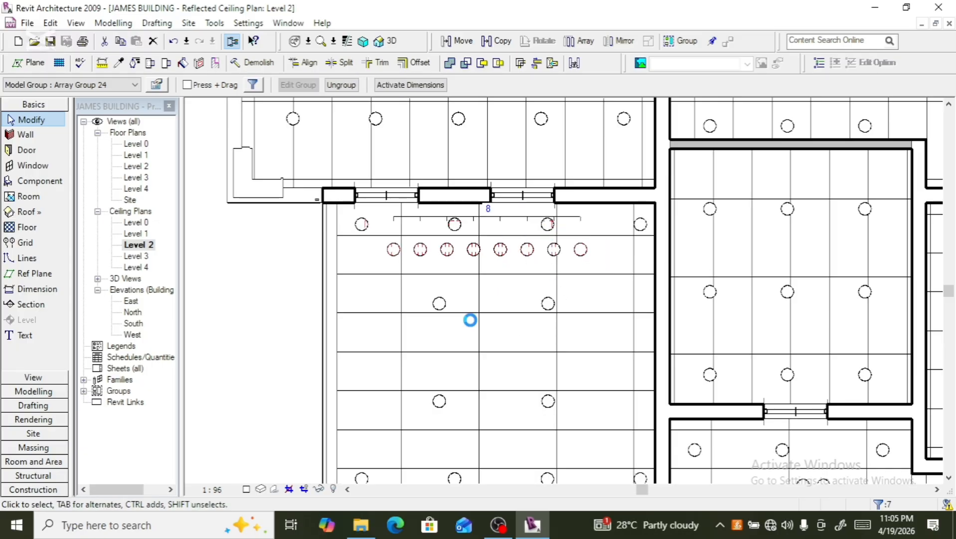
{"action": "key", "text": "Up"}
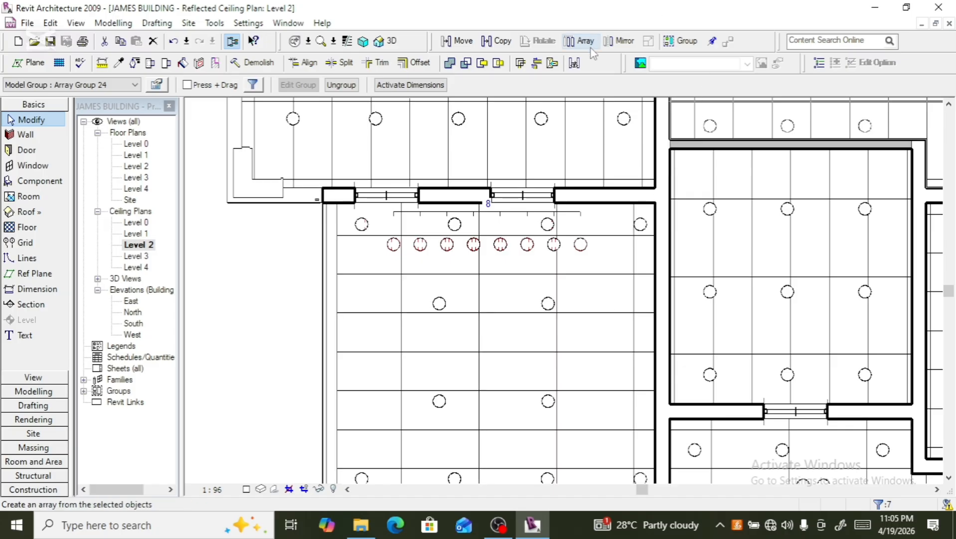
{"action": "left_click", "coordinate": [579, 41]}
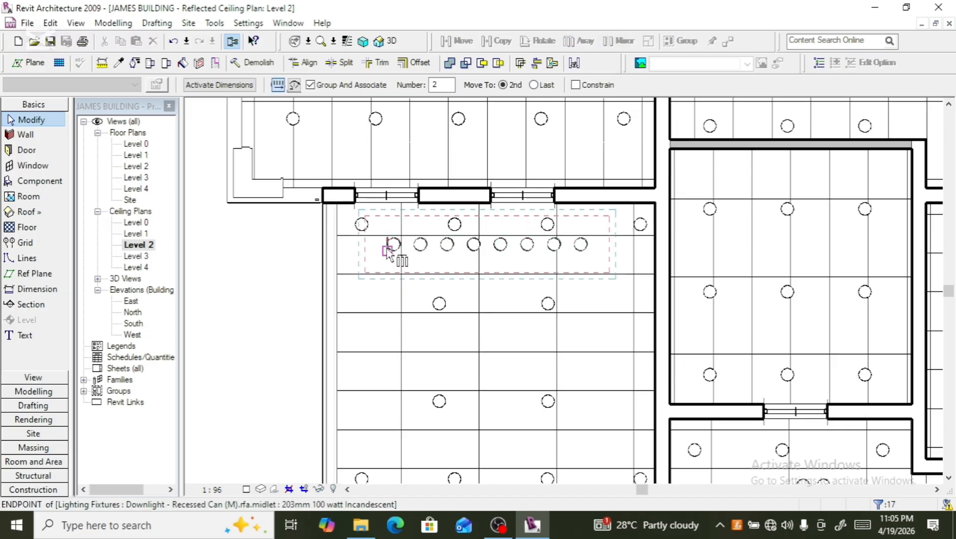
{"action": "left_click", "coordinate": [389, 252]}
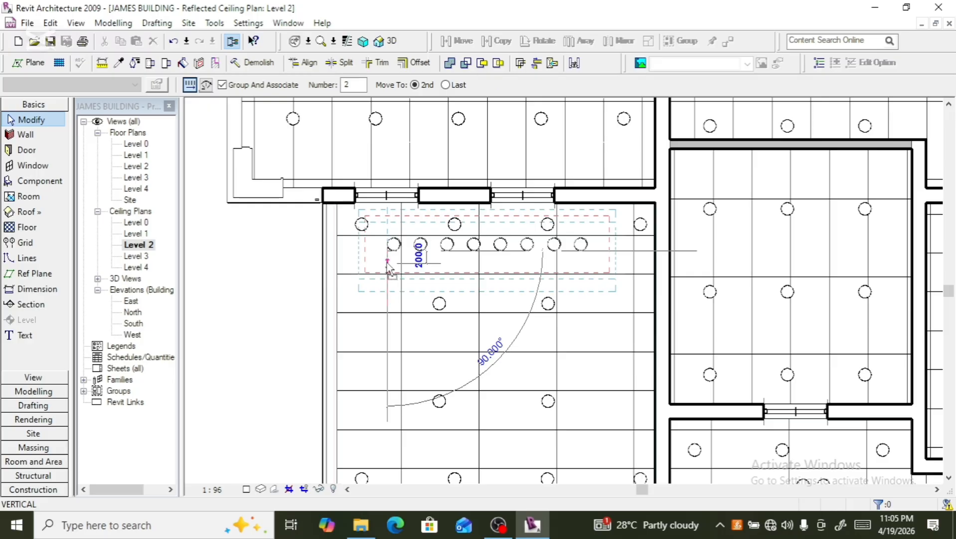
{"action": "left_click", "coordinate": [388, 263]}
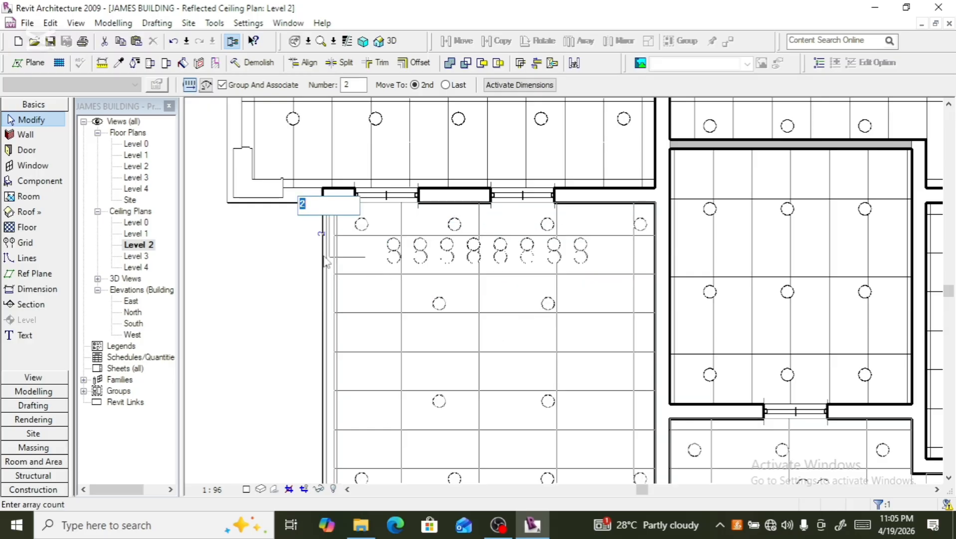
{"action": "type", "text": "3"}
{"action": "key", "text": "Return"}
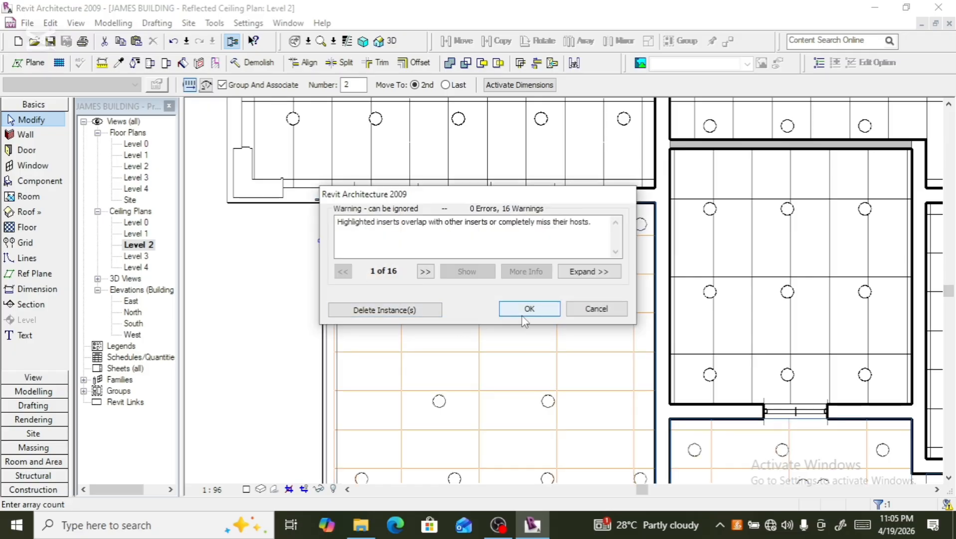
{"action": "left_click", "coordinate": [596, 308]}
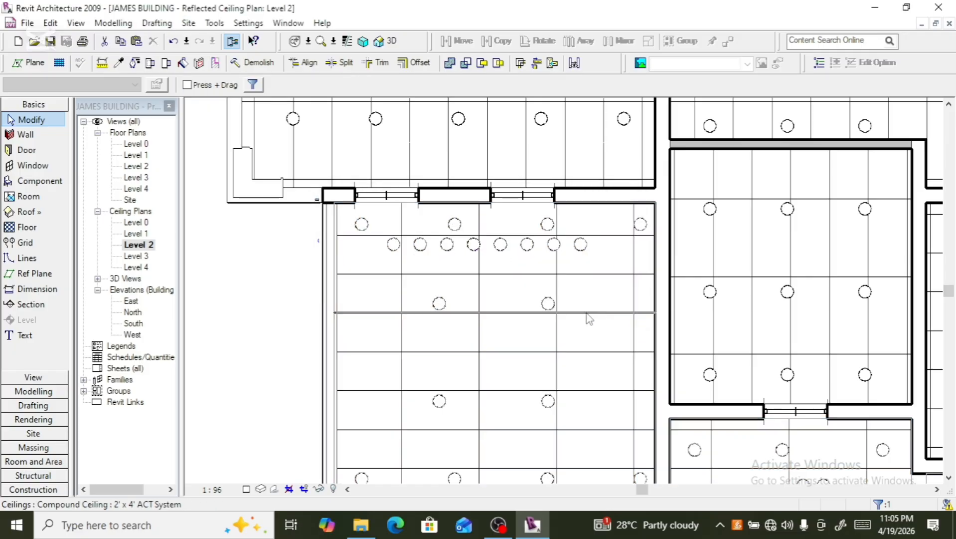
- Array the row of eight downlights vertically into 3 rows in the left room's ceiling
{"action": "left_click", "coordinate": [421, 257]}
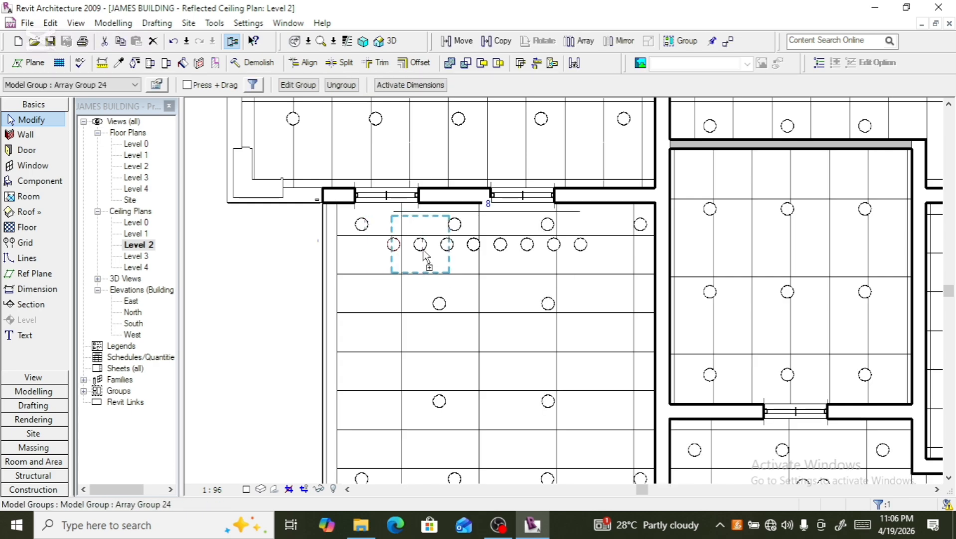
{"action": "left_click", "coordinate": [471, 258], "text": "ctrl"}
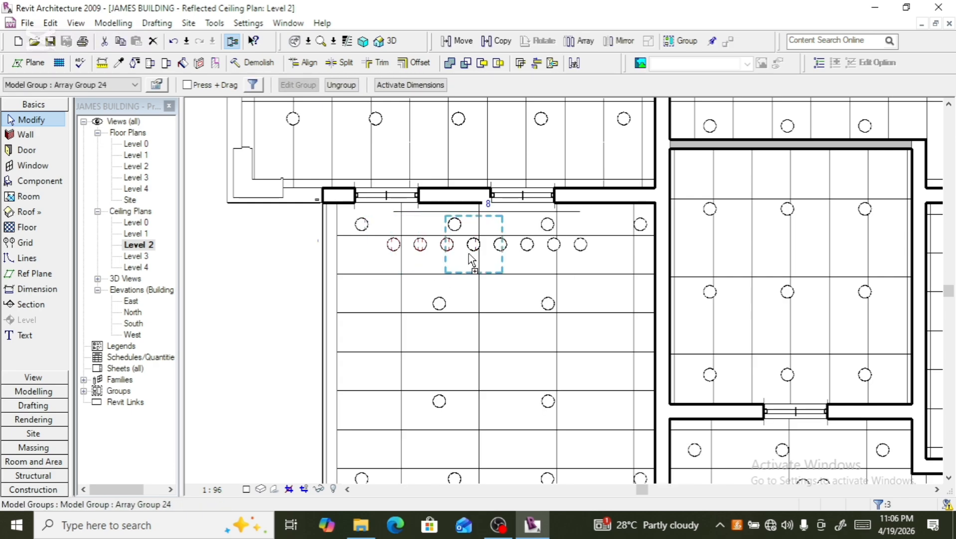
{"action": "left_click", "coordinate": [524, 256], "text": "ctrl"}
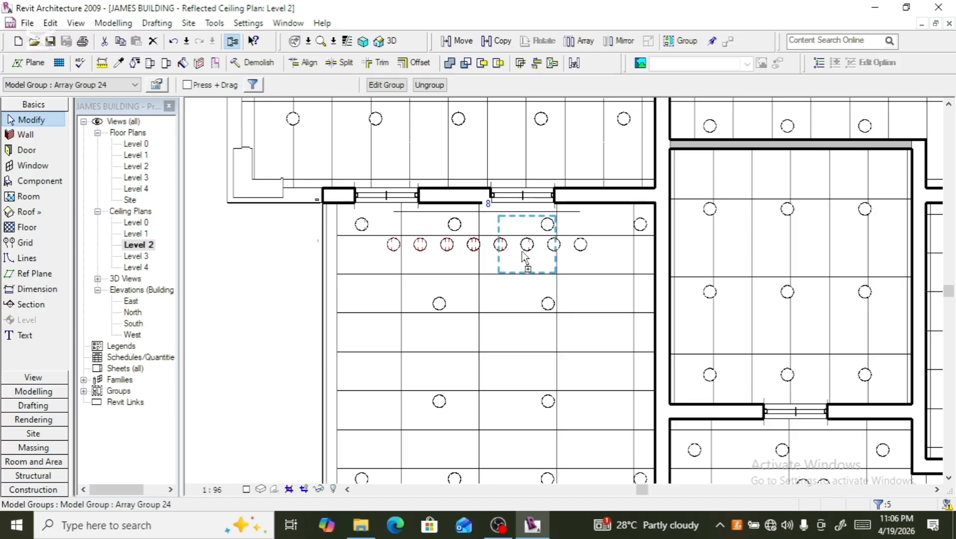
{"action": "left_click", "coordinate": [552, 258], "text": "ctrl"}
{"action": "left_click", "coordinate": [574, 254], "text": "ctrl"}
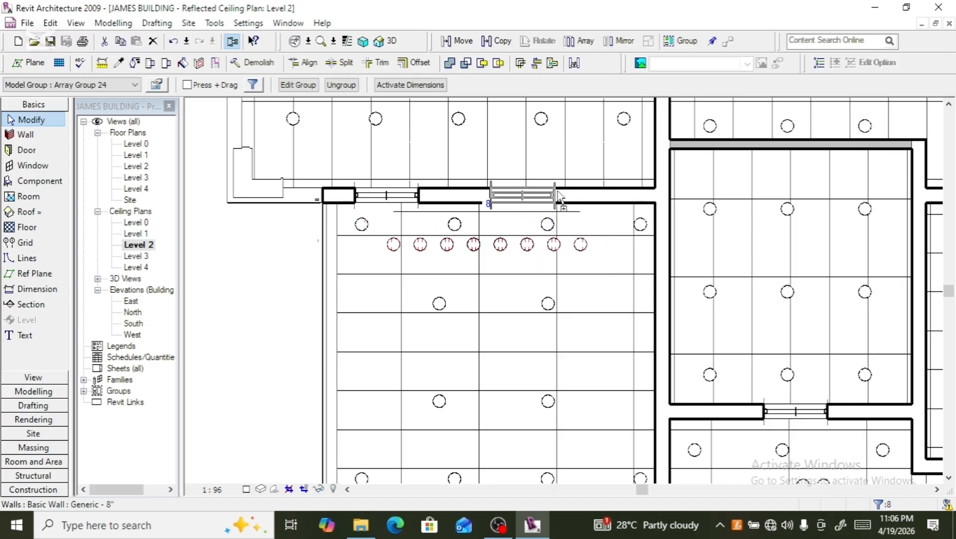
{"action": "left_click", "coordinate": [579, 41]}
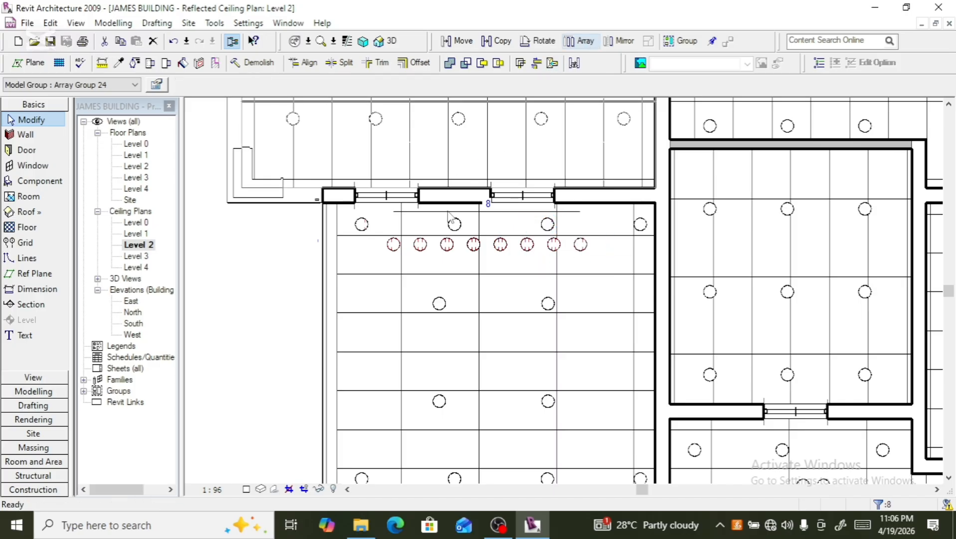
{"action": "left_click", "coordinate": [436, 256]}
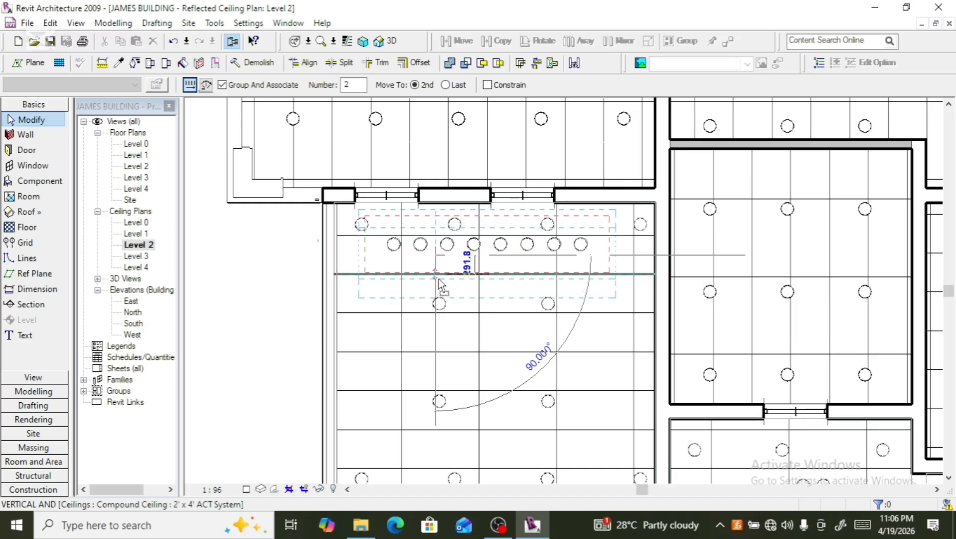
{"action": "left_click", "coordinate": [441, 286]}
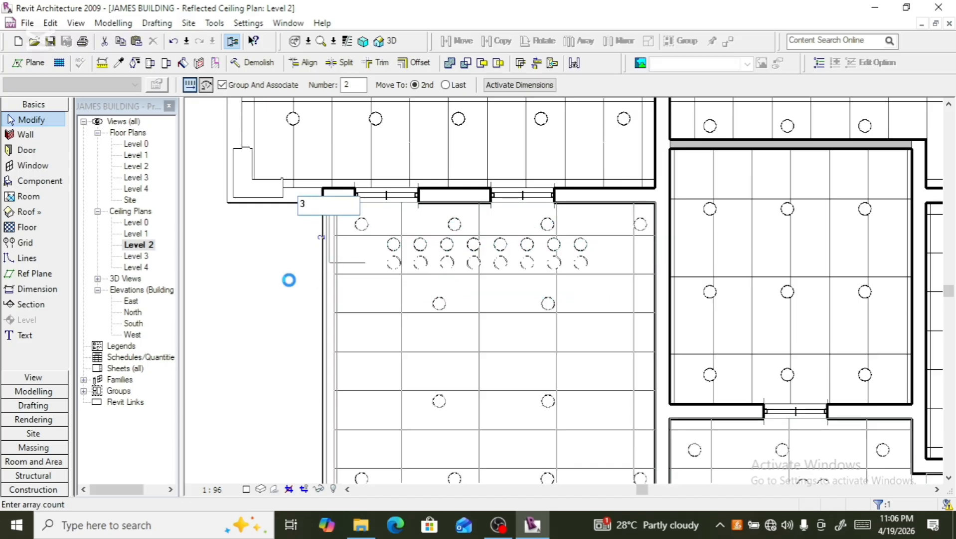
{"action": "type", "text": "3"}
{"action": "key", "text": "Return"}
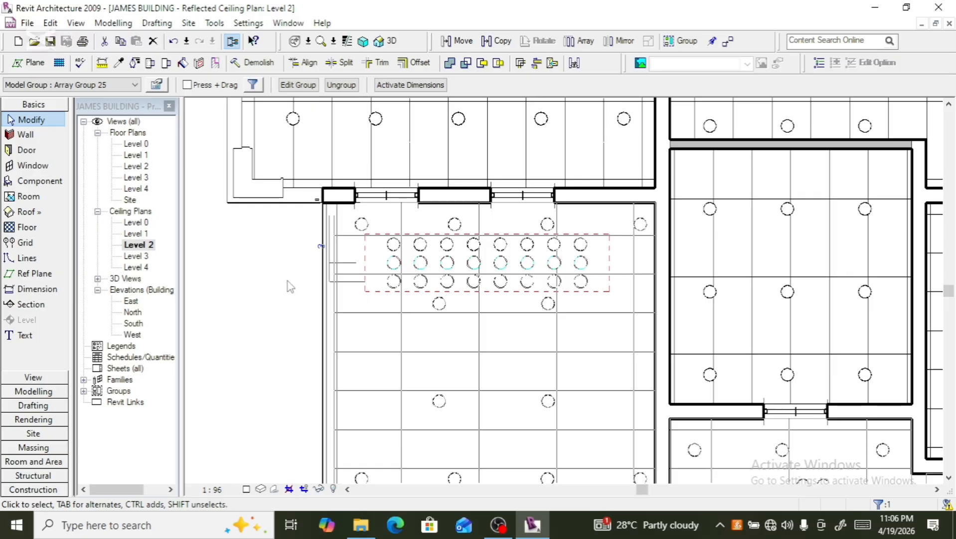
- Try to copy the three rows of downlights 2500 mm down the room
{"action": "scroll", "coordinate": [299, 280], "scroll_direction": "down", "scroll_amount": 1}
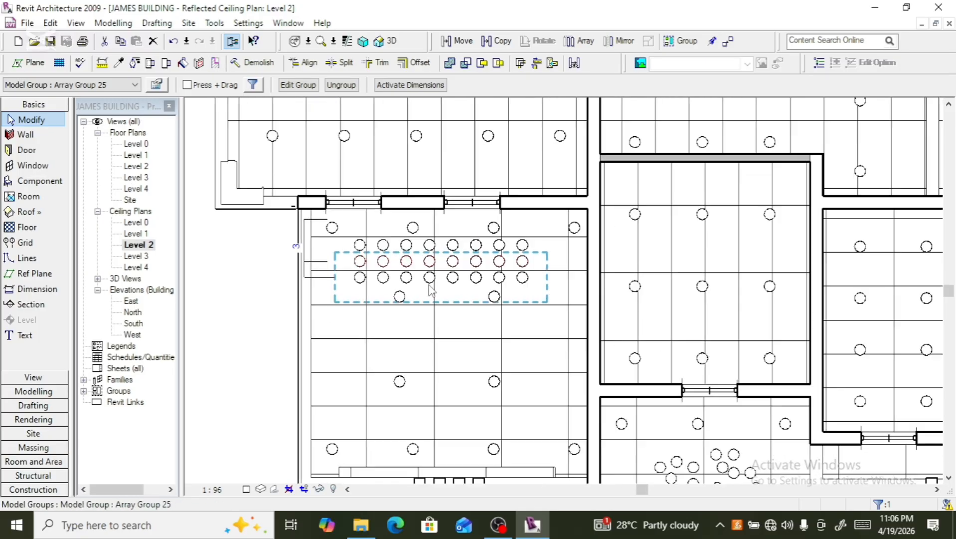
{"action": "scroll", "coordinate": [349, 284], "scroll_direction": "down", "scroll_amount": 1}
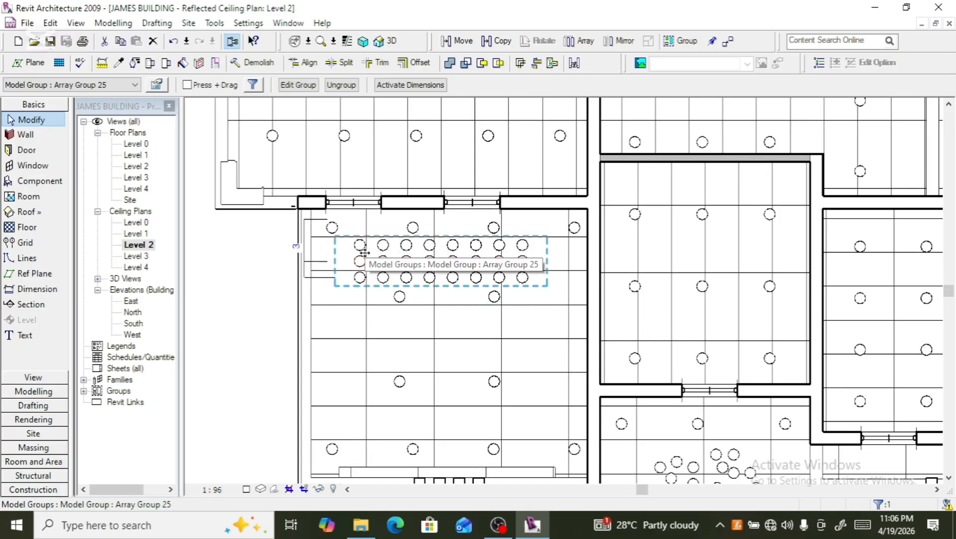
{"action": "scroll", "coordinate": [359, 292], "scroll_direction": "up", "scroll_amount": 1}
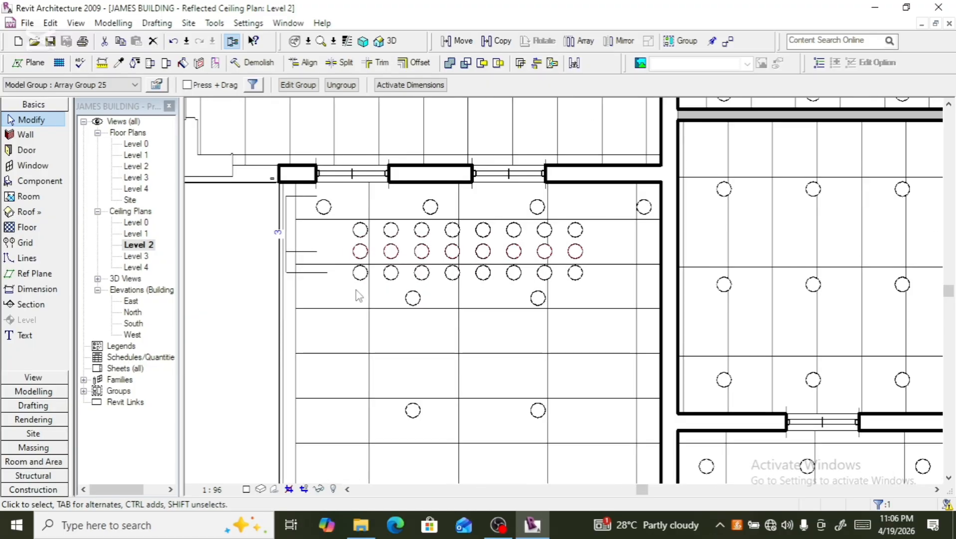
{"action": "left_click", "coordinate": [389, 280], "text": "ctrl"}
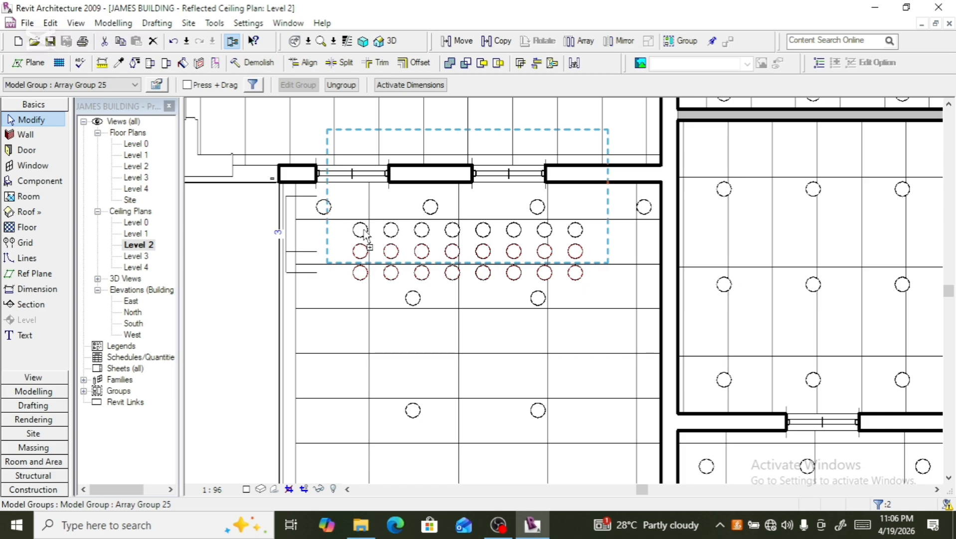
{"action": "left_click", "coordinate": [366, 247], "text": "ctrl"}
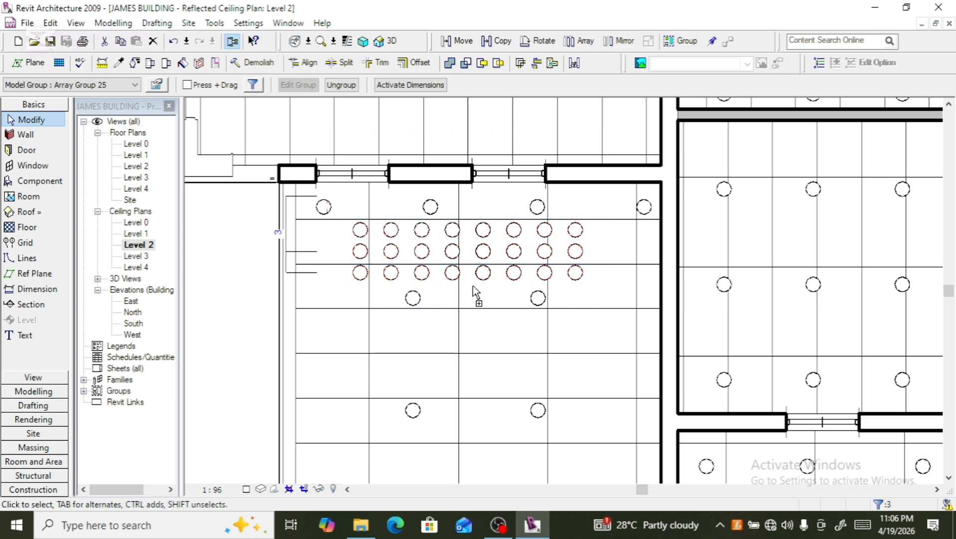
{"action": "scroll", "coordinate": [474, 287], "scroll_direction": "down", "scroll_amount": 3}
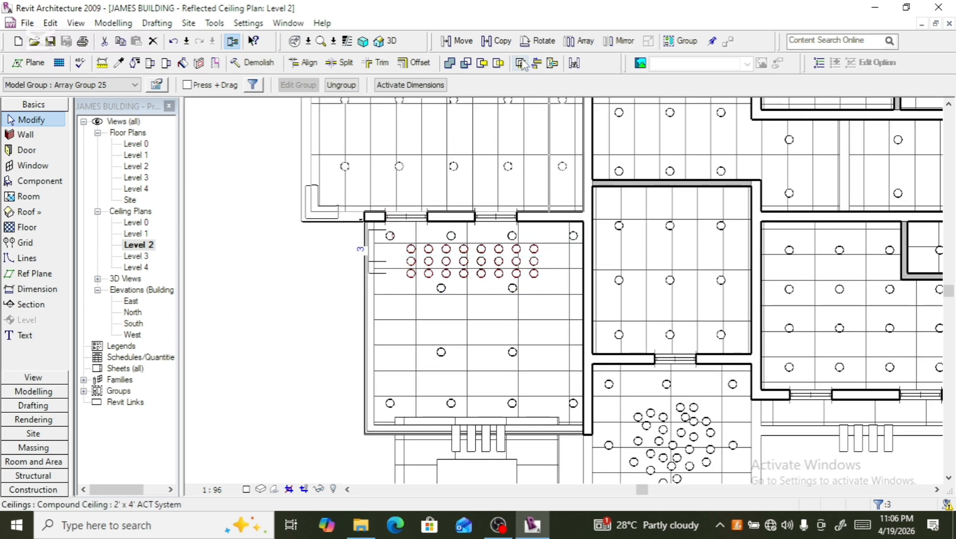
{"action": "left_click", "coordinate": [495, 41]}
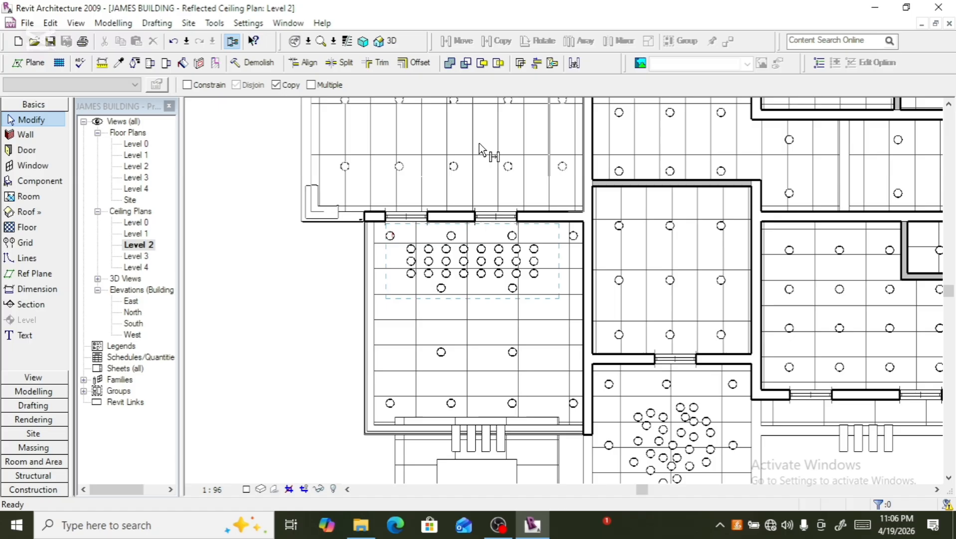
{"action": "left_click", "coordinate": [464, 260]}
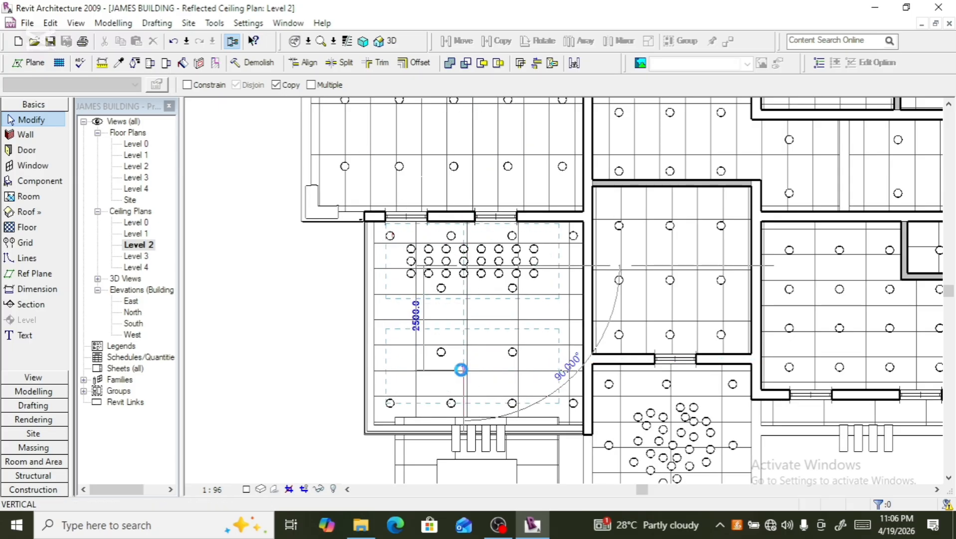
{"action": "left_click", "coordinate": [461, 369]}
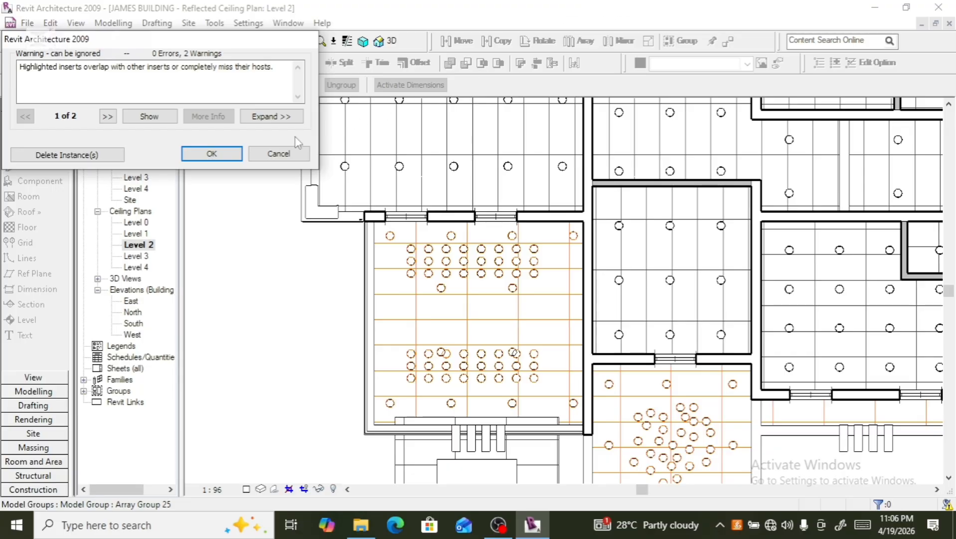
{"action": "left_click", "coordinate": [279, 153]}
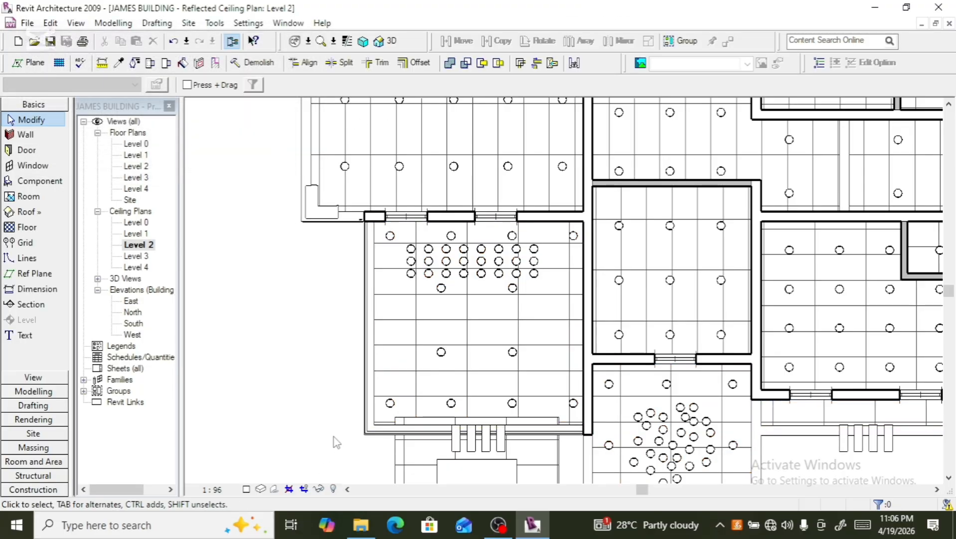
- Copy one row of eight downlights about 2600 mm down toward the room's lower end
{"action": "left_click", "coordinate": [412, 286]}
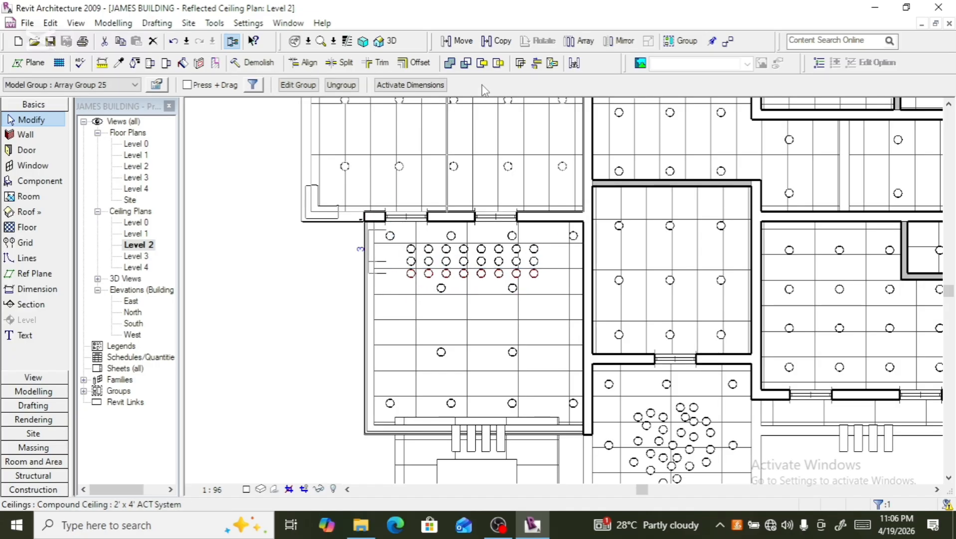
{"action": "left_click", "coordinate": [497, 40]}
{"action": "left_click", "coordinate": [464, 272]}
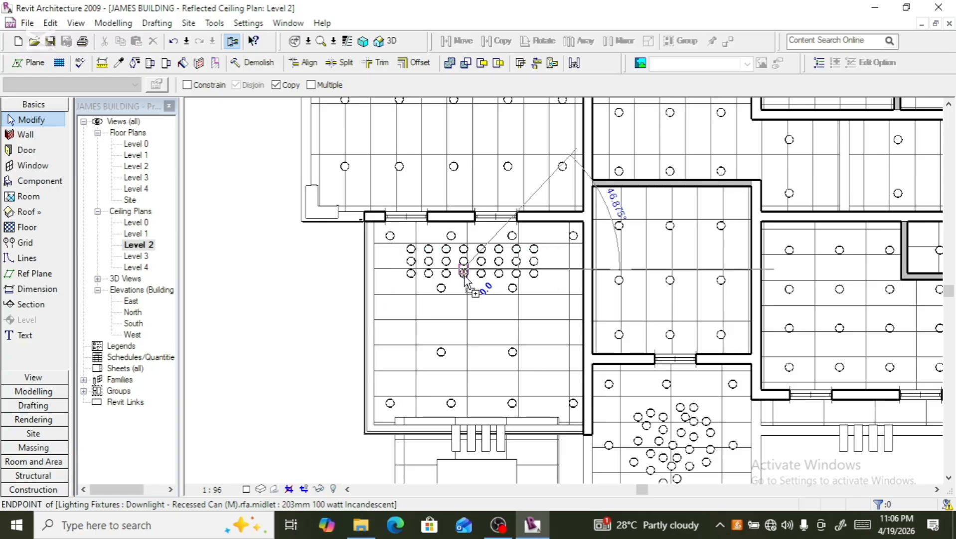
{"action": "left_click", "coordinate": [463, 375]}
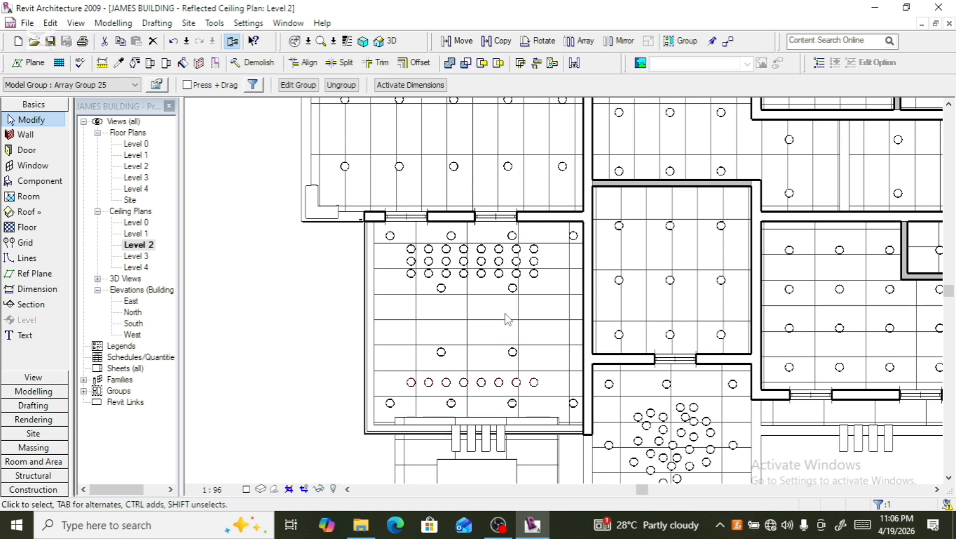
- Nudge the copied row of downlights upward
{"action": "scroll", "coordinate": [507, 320], "scroll_direction": "up", "scroll_amount": 2}
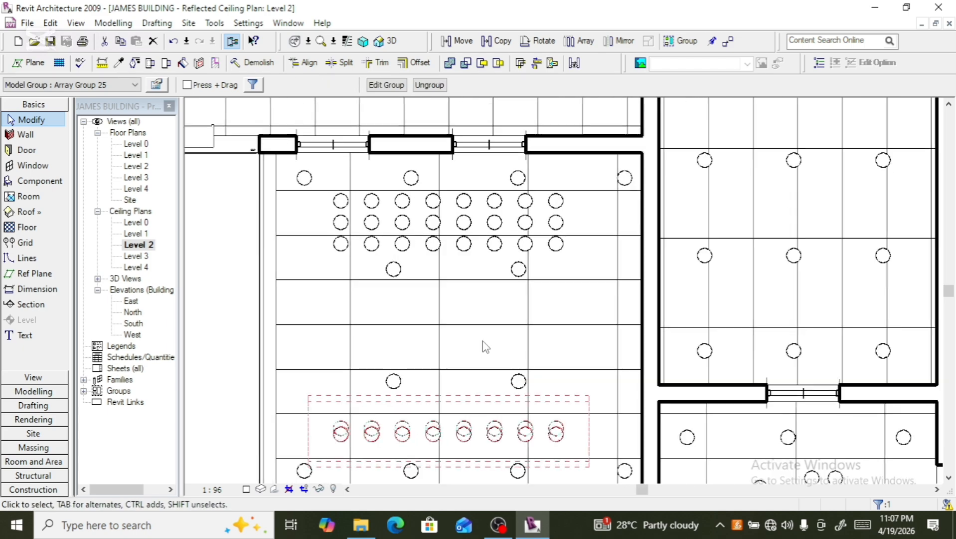
{"action": "key", "text": "Up"}
{"action": "key", "text": "Up"}
{"action": "key", "text": "Up"}
{"action": "key", "text": "Up"}
{"action": "key", "text": "Up"}
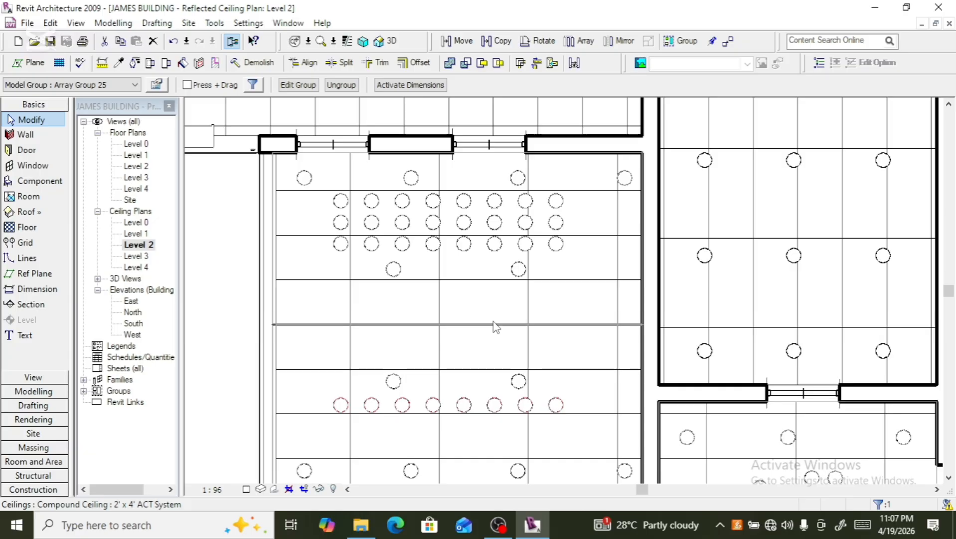
- Try to array the lower row of downlights vertically at 200 mm spacing
{"action": "scroll", "coordinate": [436, 263], "scroll_direction": "down", "scroll_amount": 3}
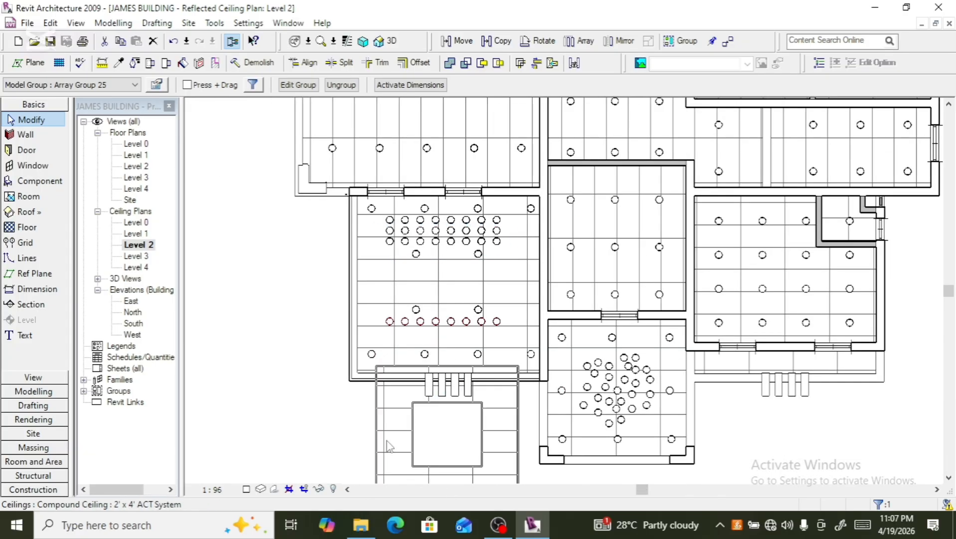
{"action": "scroll", "coordinate": [429, 374], "scroll_direction": "up", "scroll_amount": 3}
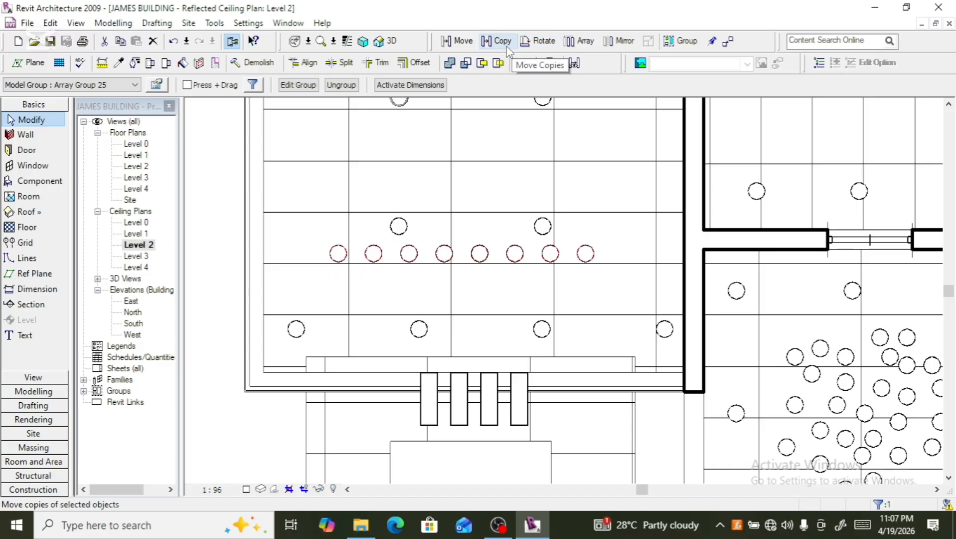
{"action": "left_click", "coordinate": [578, 44]}
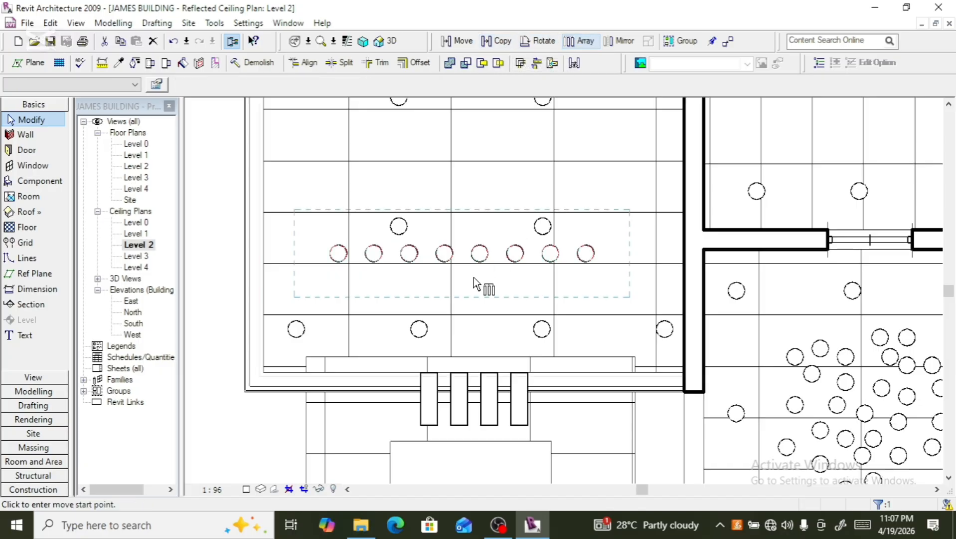
{"action": "left_click", "coordinate": [471, 261]}
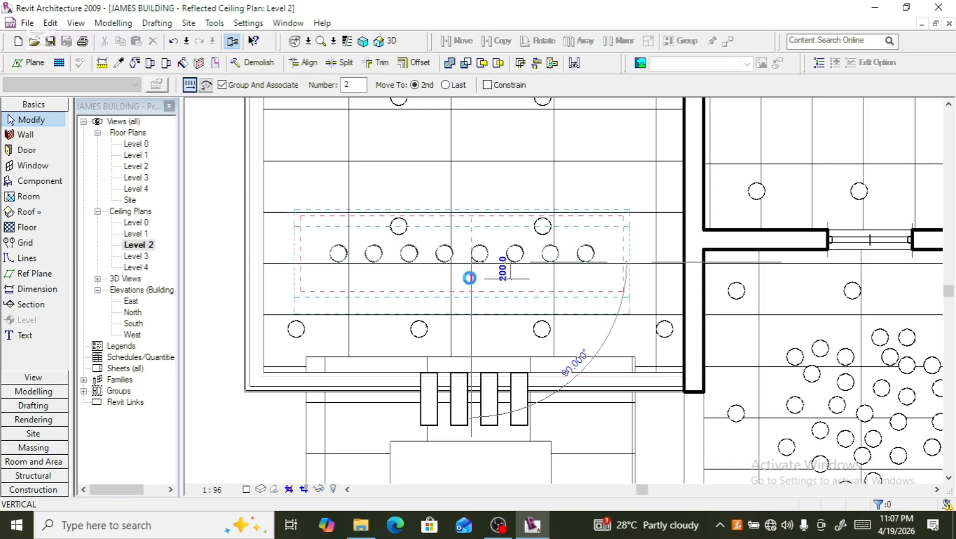
{"action": "left_click", "coordinate": [469, 277]}
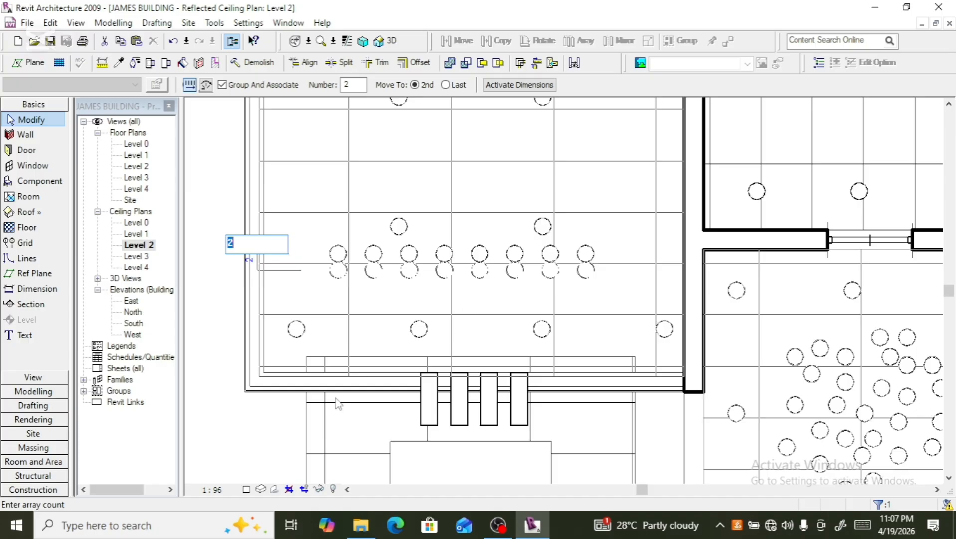
{"action": "key", "text": "Return"}
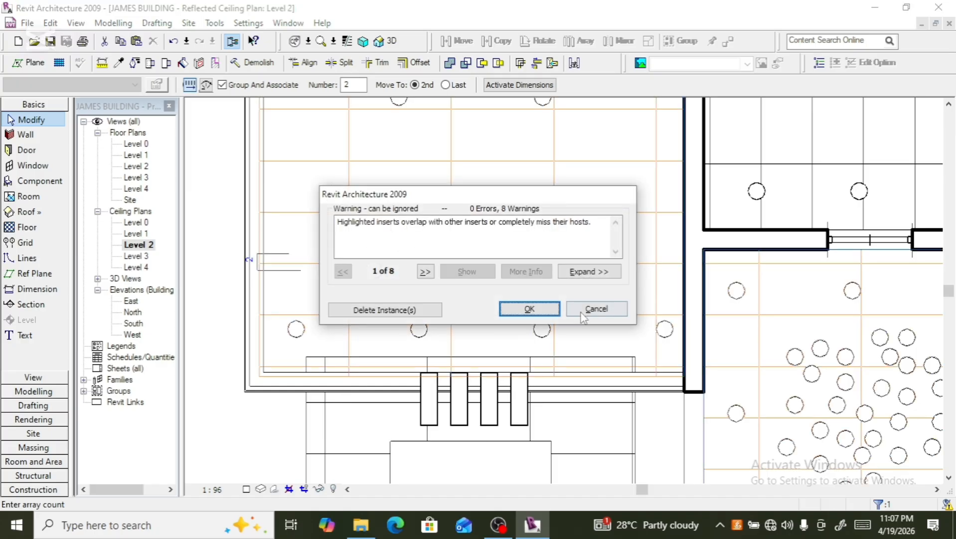
{"action": "left_click", "coordinate": [582, 313]}
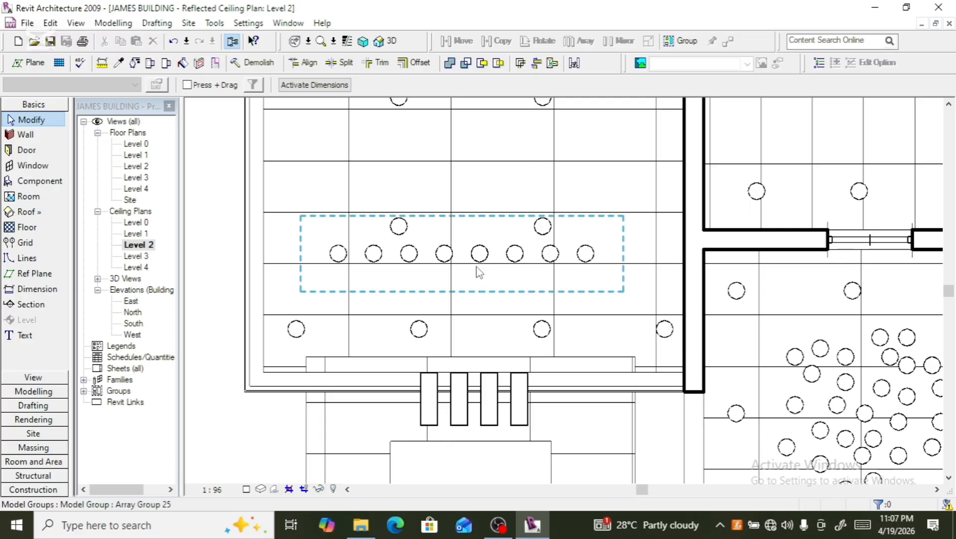
- Try to array the row of eight downlights vertically at 500 mm spacing with a count of 3
{"action": "left_click", "coordinate": [479, 272]}
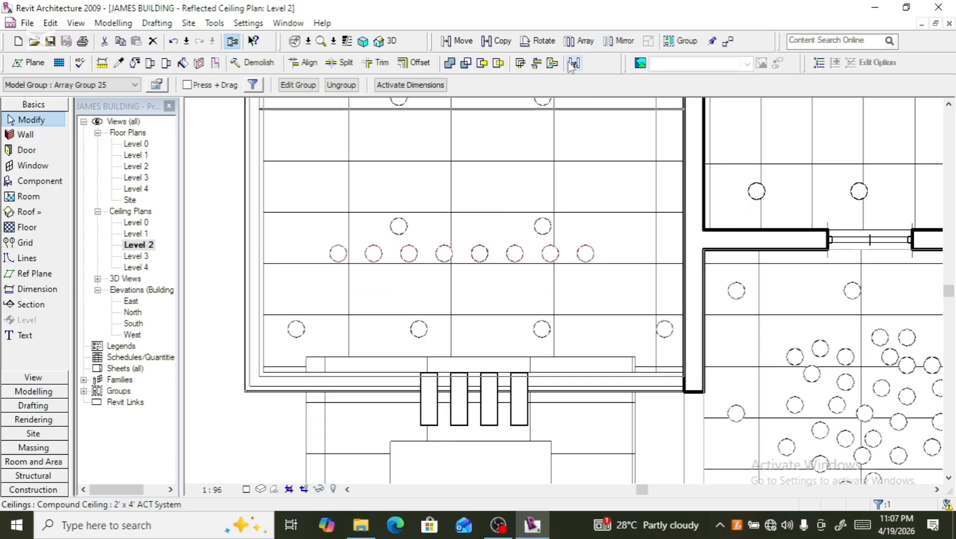
{"action": "left_click", "coordinate": [579, 40]}
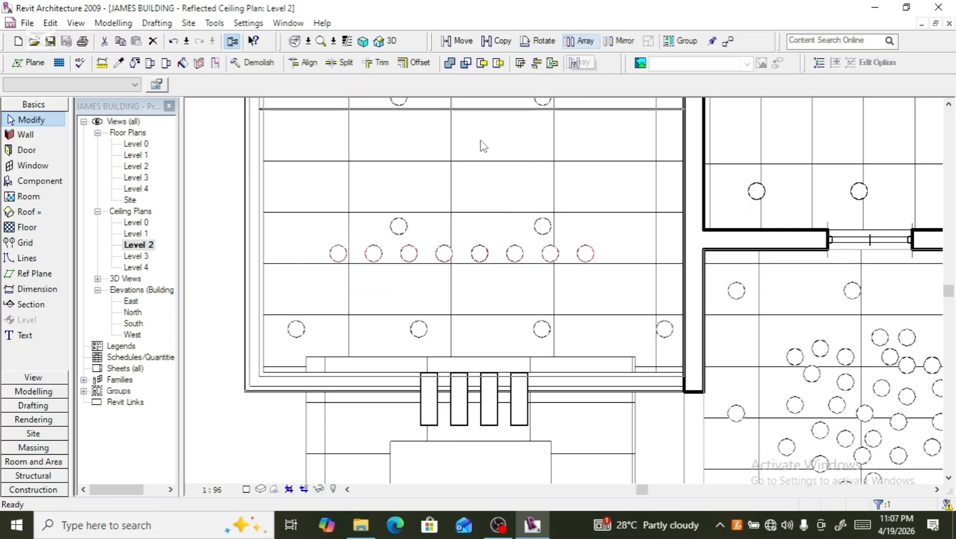
{"action": "left_click", "coordinate": [445, 262]}
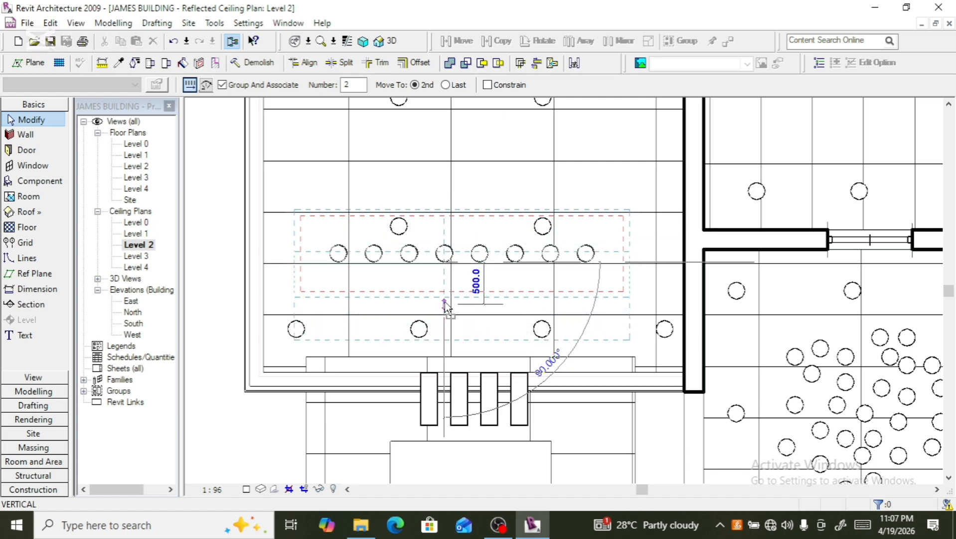
{"action": "left_click", "coordinate": [444, 303]}
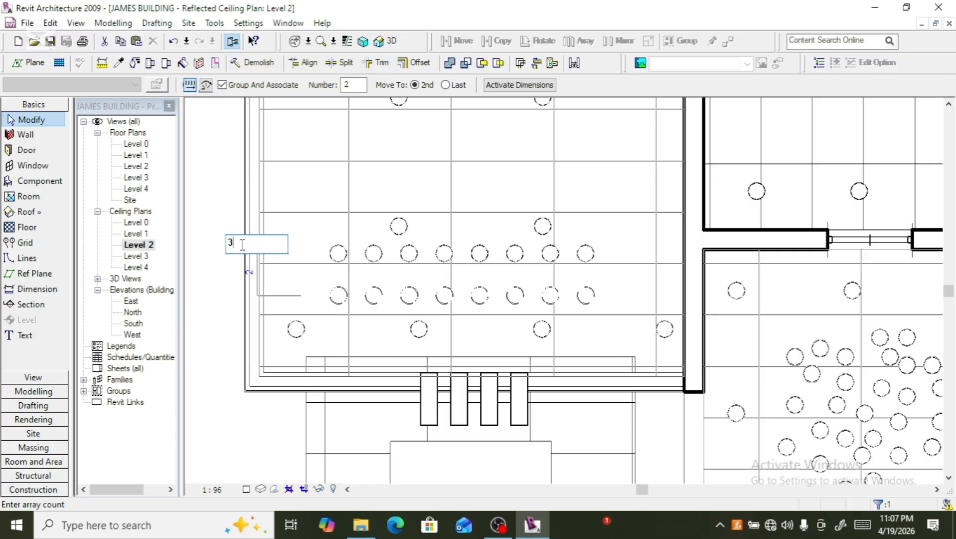
{"action": "key", "text": "Return"}
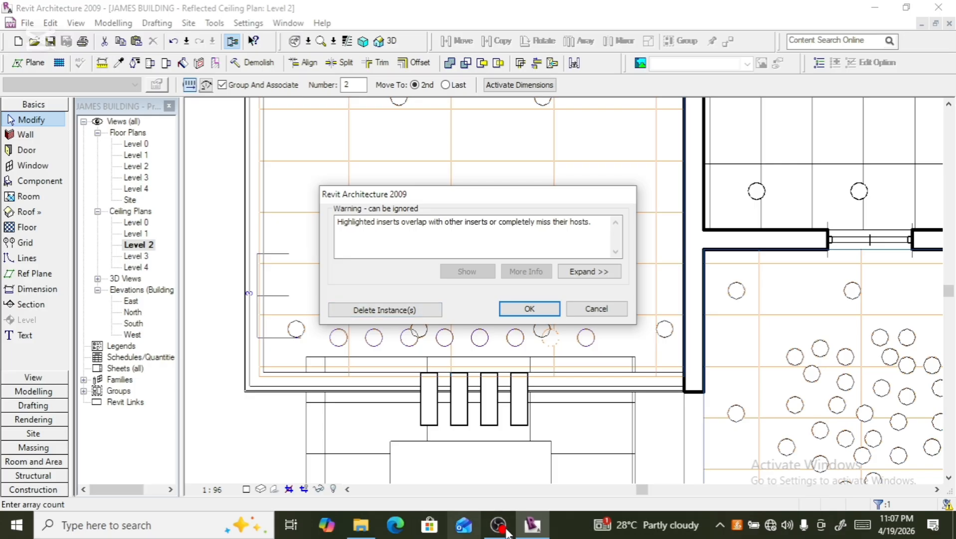
{"action": "left_click", "coordinate": [614, 312]}
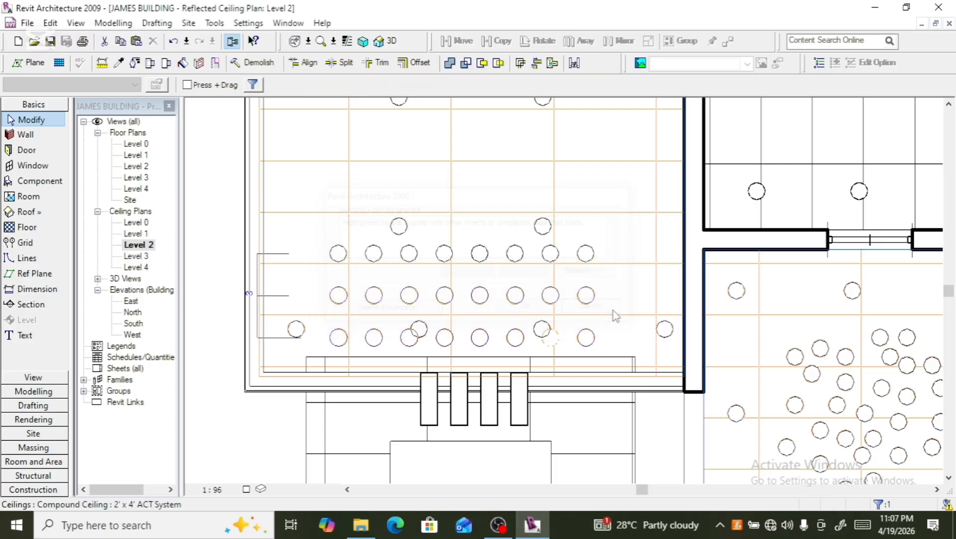
- Array the row of eight downlights vertically at 300 mm spacing, making three rows in total
{"action": "left_click", "coordinate": [518, 253]}
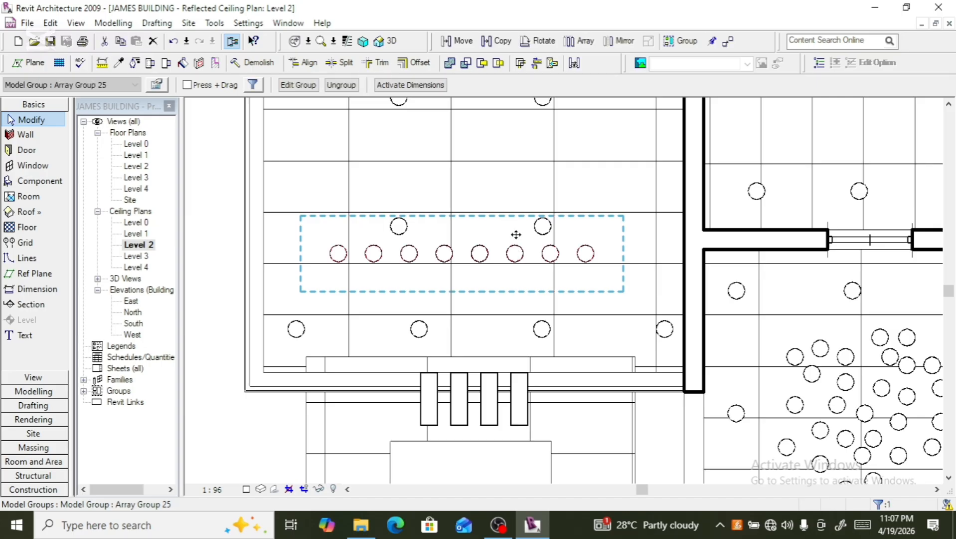
{"action": "left_click", "coordinate": [580, 41]}
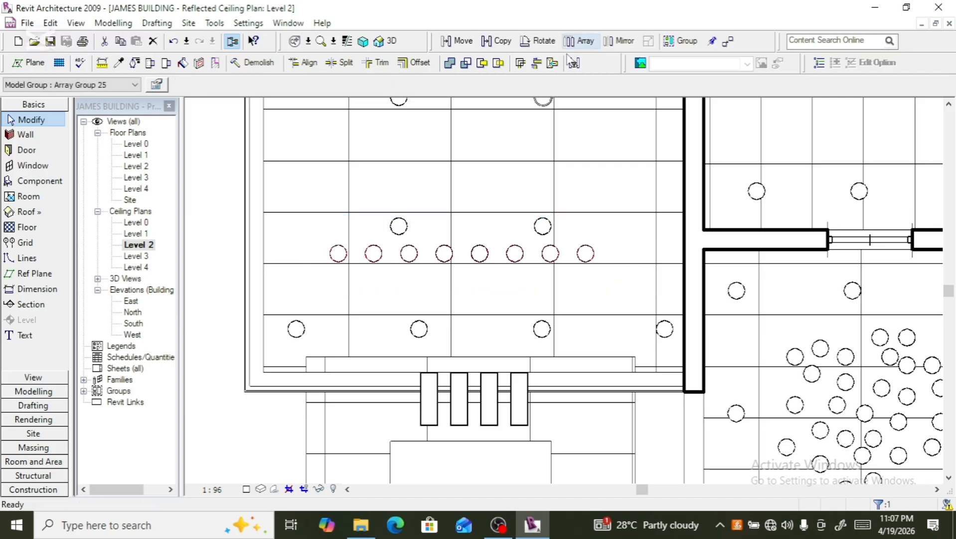
{"action": "left_click", "coordinate": [458, 254]}
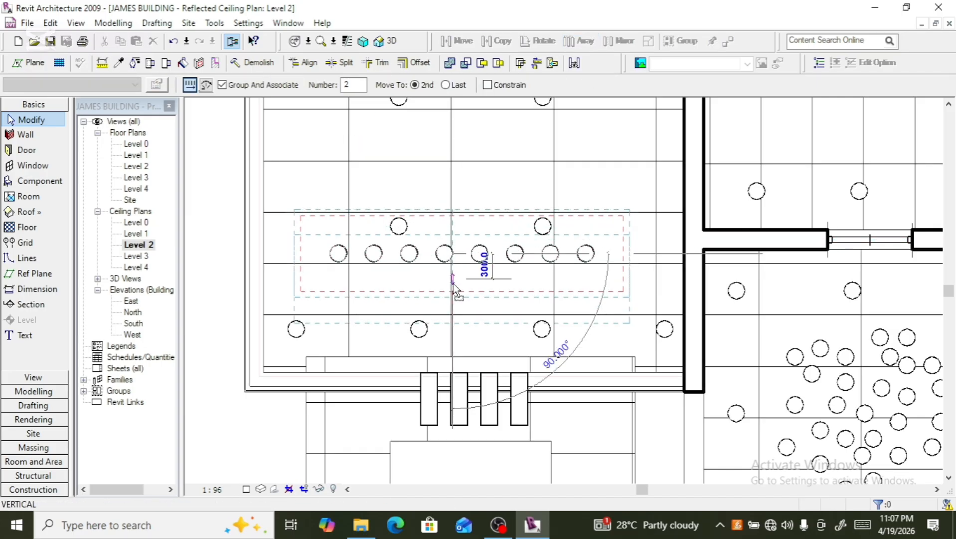
{"action": "left_click", "coordinate": [454, 288]}
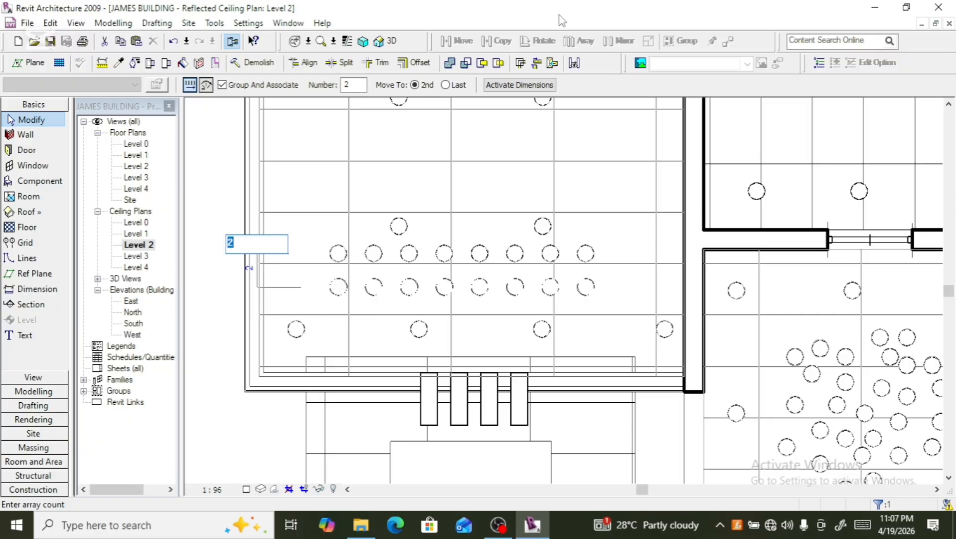
{"action": "key", "text": "Return"}
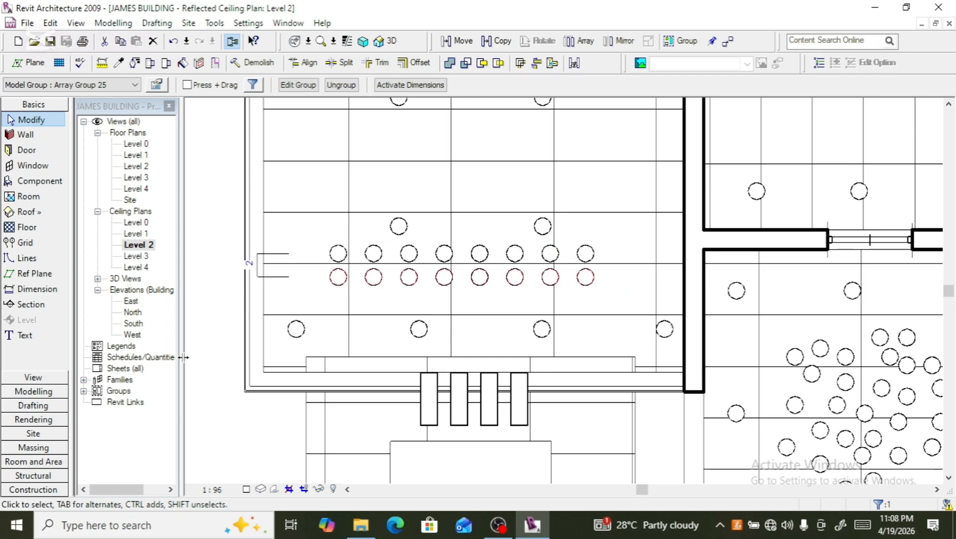
{"action": "left_click", "coordinate": [248, 274]}
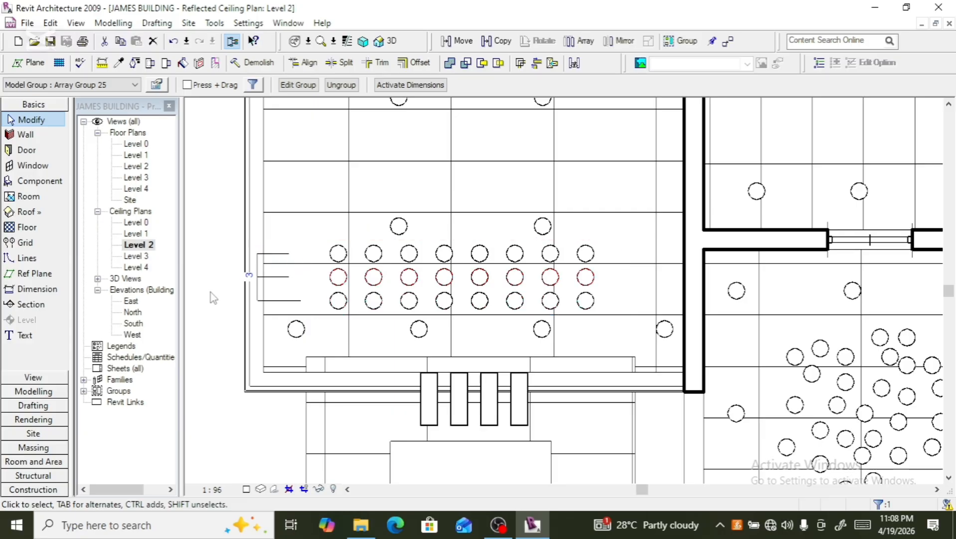
- Ungroup the nested downlight array groups in the upper room's block of three rows
{"action": "scroll", "coordinate": [406, 311], "scroll_direction": "down", "scroll_amount": 2}
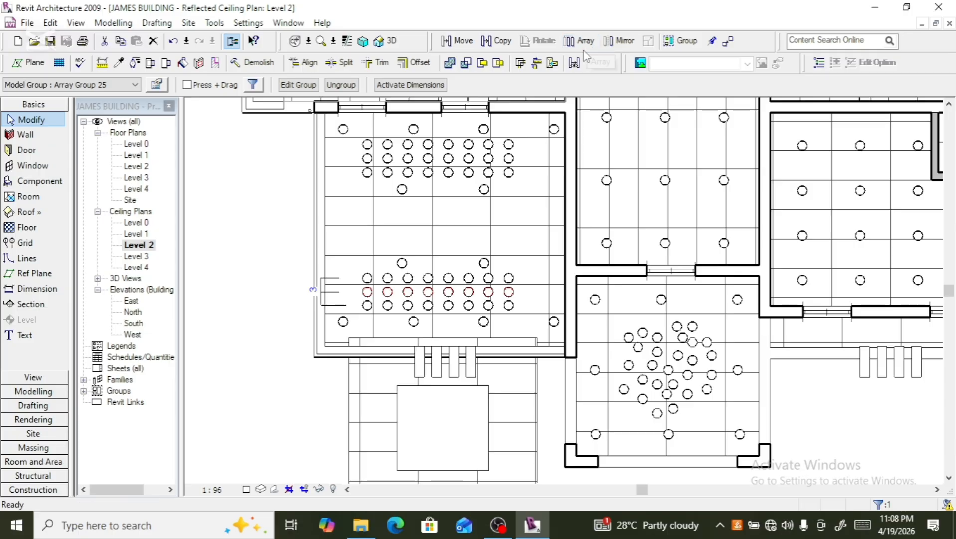
{"action": "left_click", "coordinate": [370, 158]}
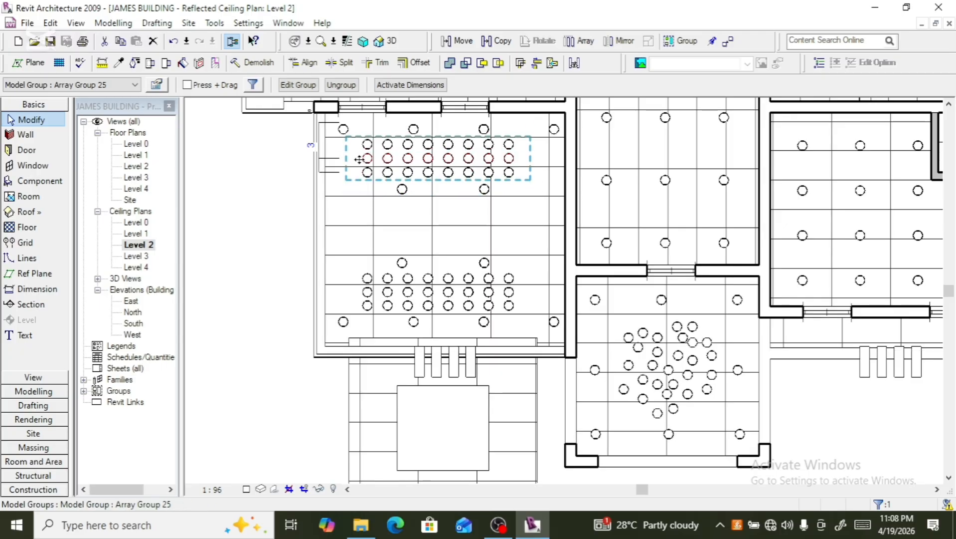
{"action": "scroll", "coordinate": [359, 158], "scroll_direction": "up", "scroll_amount": 2}
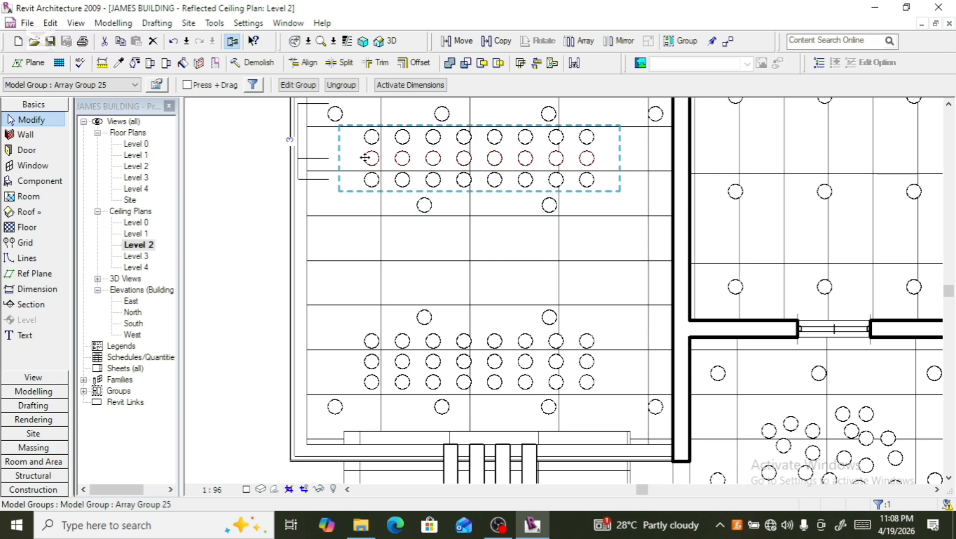
{"action": "left_click", "coordinate": [369, 136]}
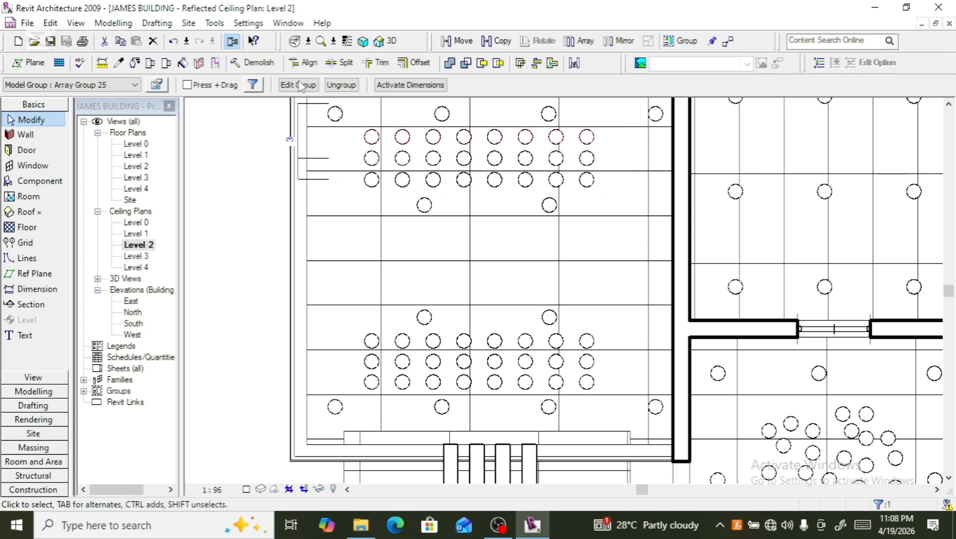
{"action": "left_click", "coordinate": [338, 86]}
{"action": "left_click", "coordinate": [371, 156]}
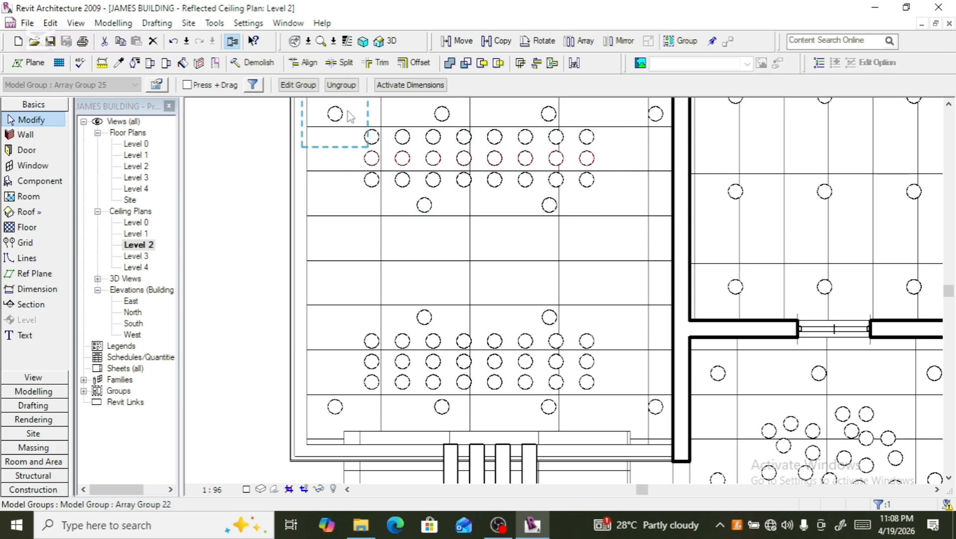
{"action": "left_click", "coordinate": [344, 88]}
{"action": "left_click", "coordinate": [369, 177]}
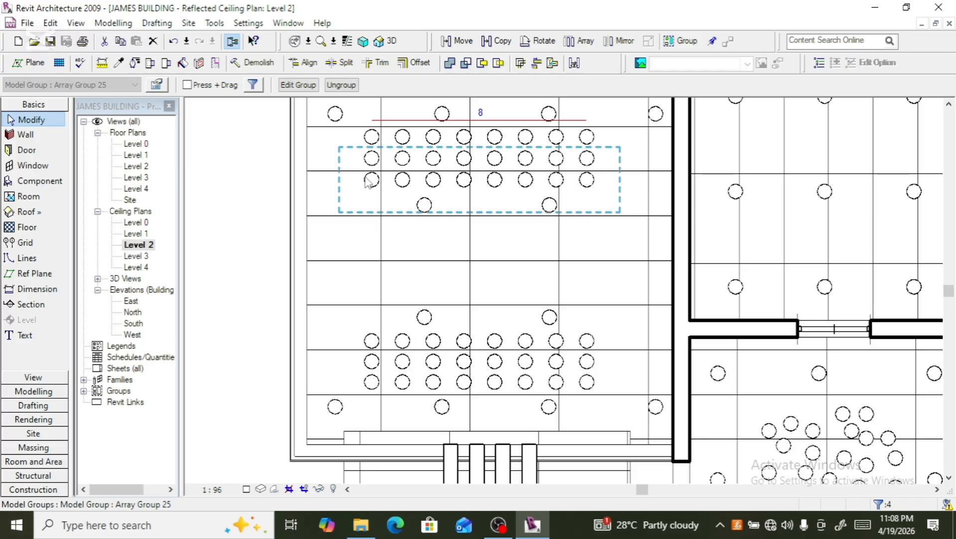
{"action": "left_click", "coordinate": [373, 149]}
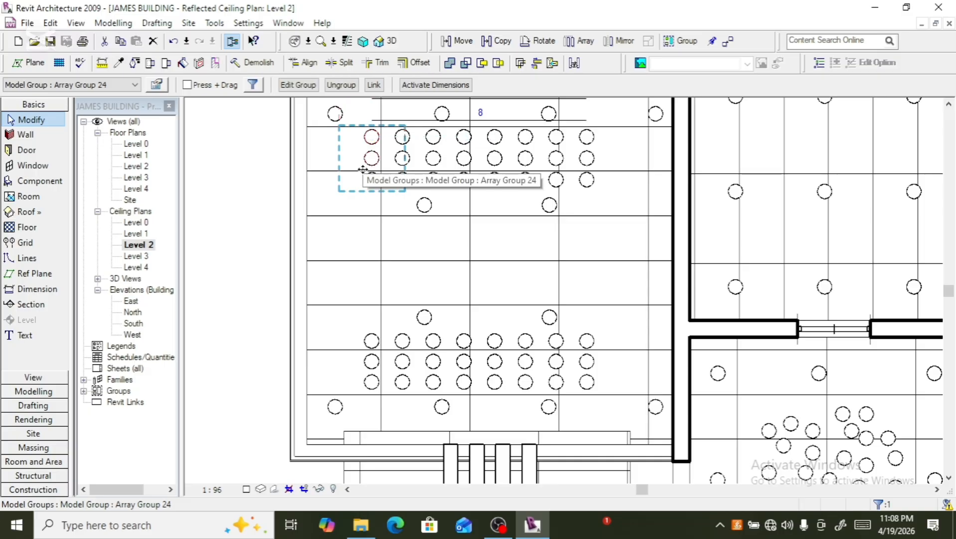
{"action": "left_click", "coordinate": [373, 188], "text": "ctrl"}
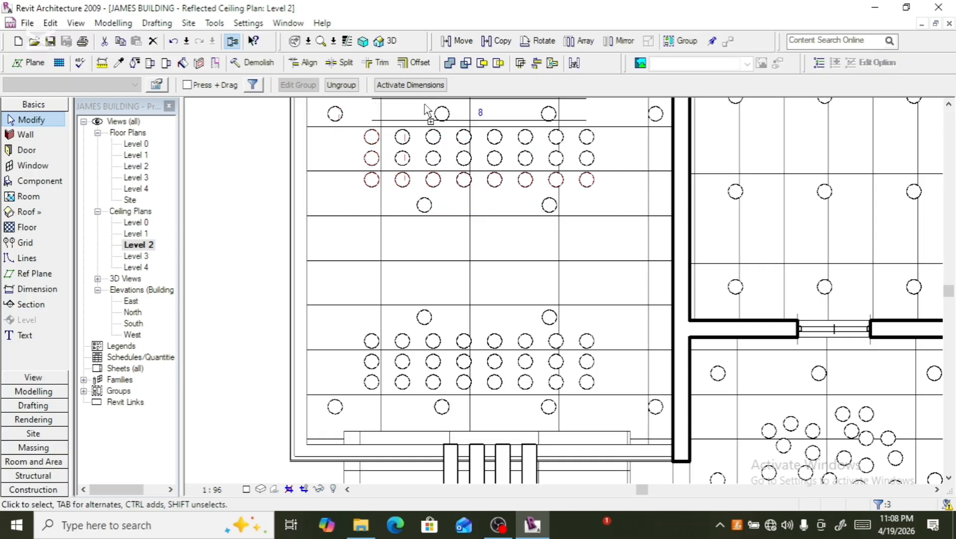
{"action": "left_click", "coordinate": [408, 181]}
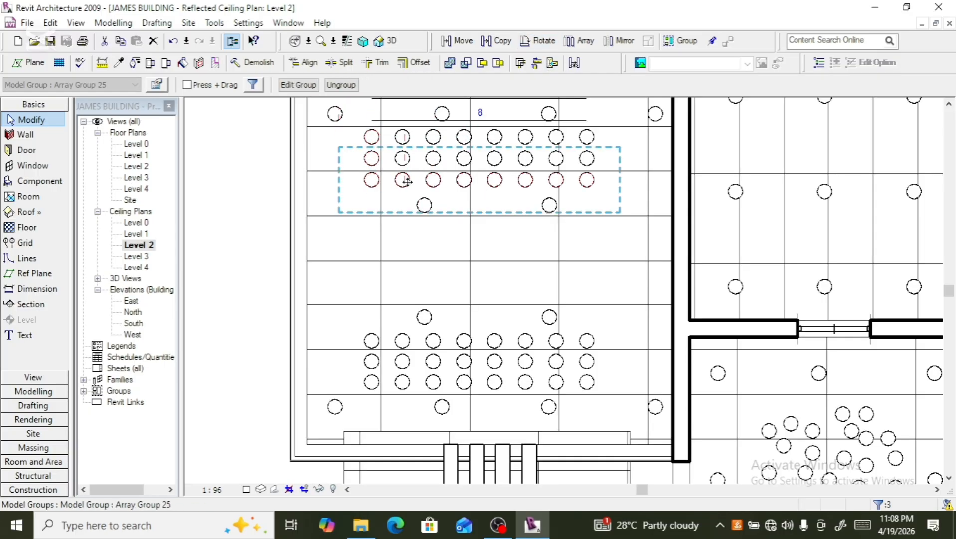
{"action": "left_click", "coordinate": [341, 85]}
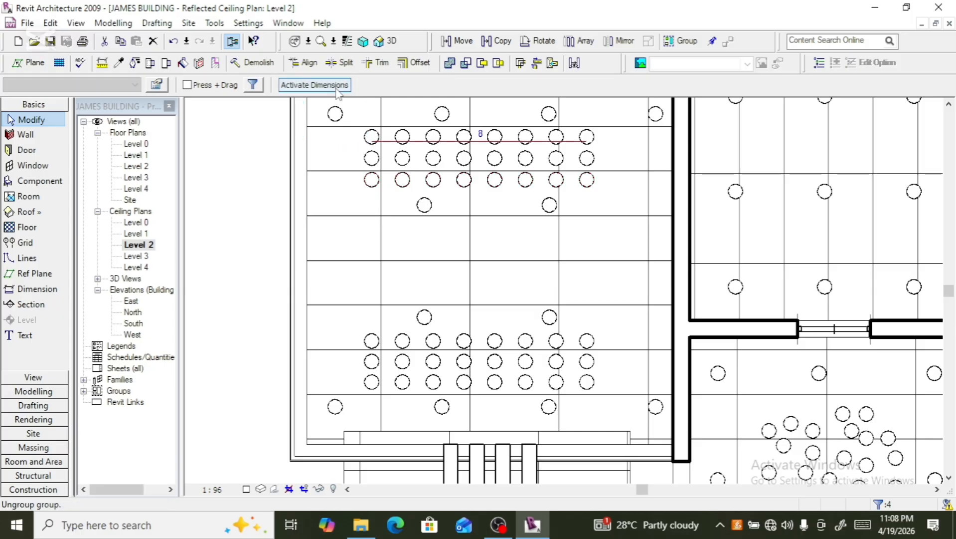
- Copy the leftmost column of three downlights 200 mm to the left
{"action": "left_click", "coordinate": [369, 137]}
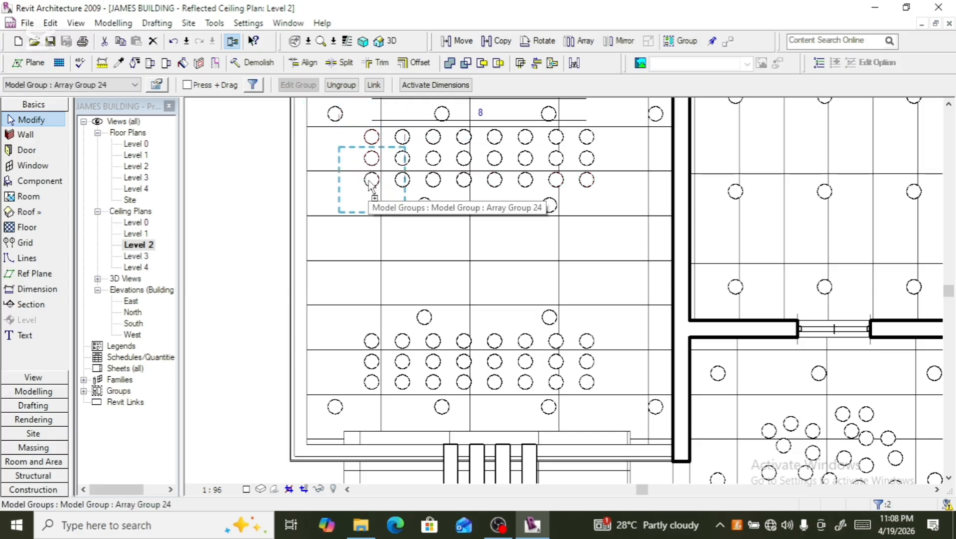
{"action": "left_click", "coordinate": [366, 178], "text": "ctrl"}
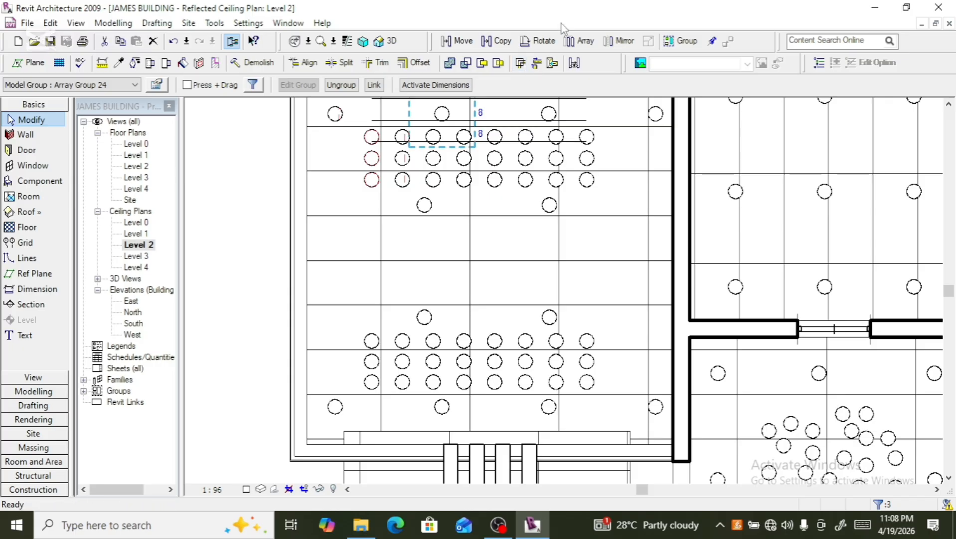
{"action": "left_click", "coordinate": [511, 41]}
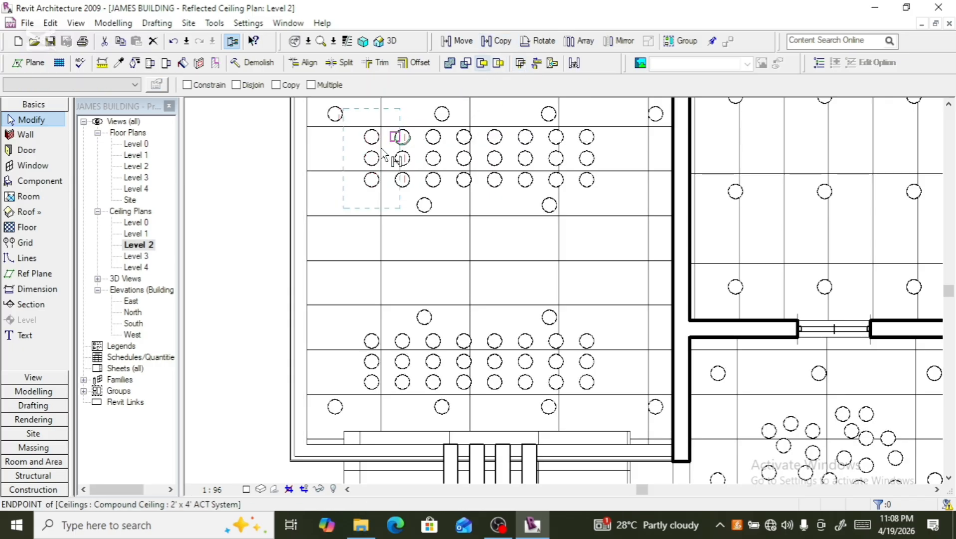
{"action": "left_click", "coordinate": [367, 159]}
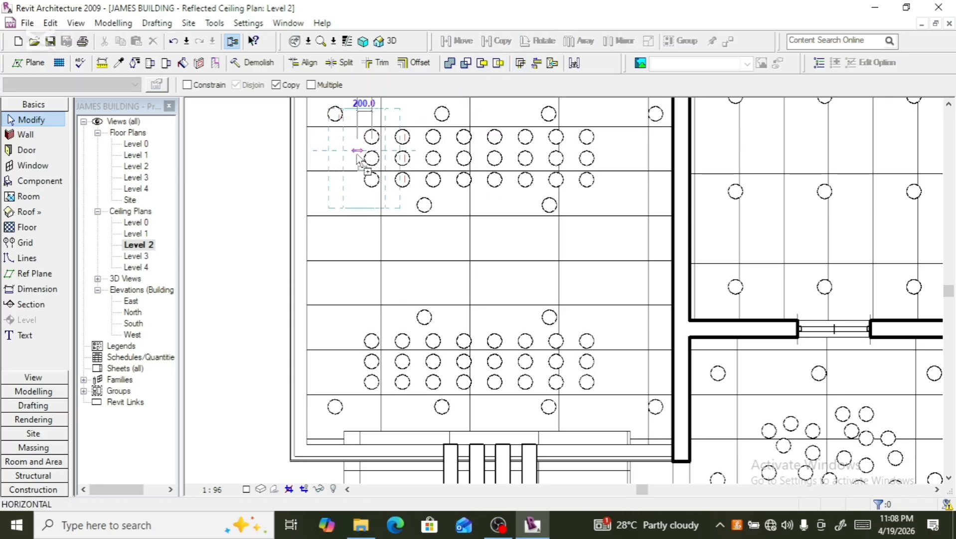
{"action": "left_click", "coordinate": [345, 158]}
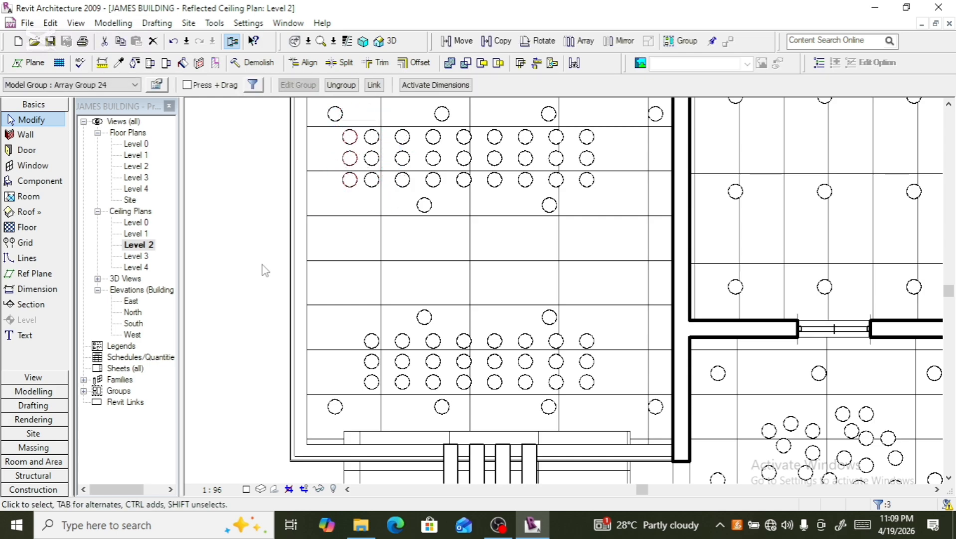
- Copy a column of three downlights about 3600 mm to the right end of the rows
{"action": "scroll", "coordinate": [305, 206], "scroll_direction": "up", "scroll_amount": 2}
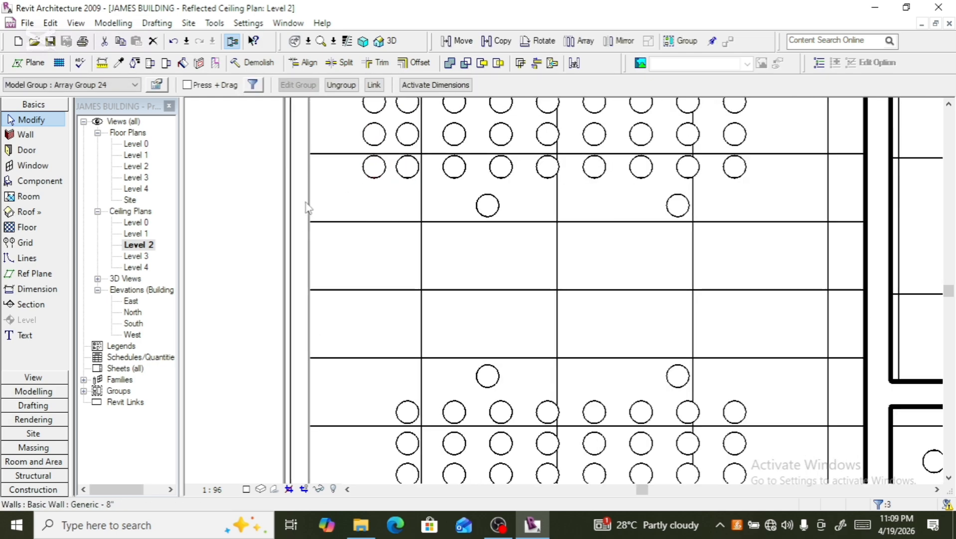
{"action": "scroll", "coordinate": [306, 206], "scroll_direction": "down", "scroll_amount": 2}
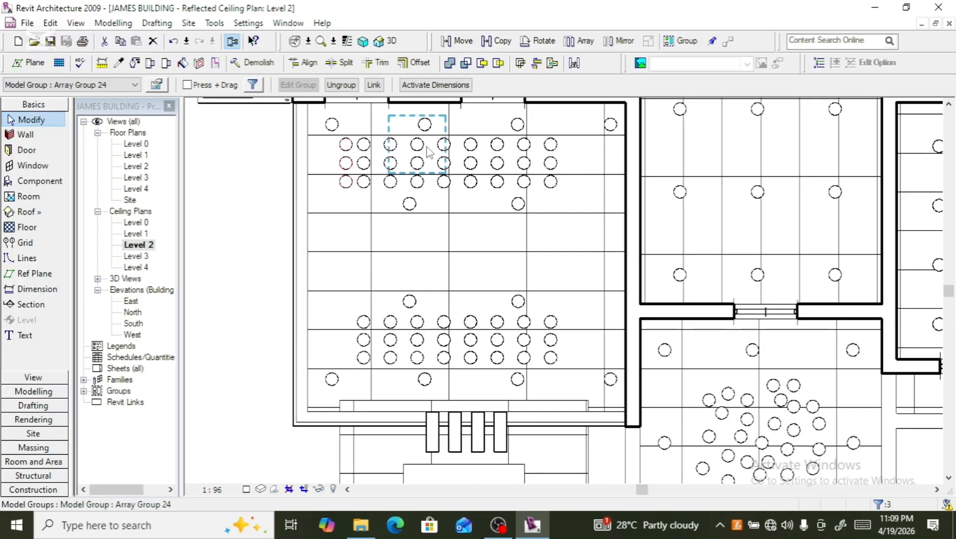
{"action": "left_click", "coordinate": [496, 41]}
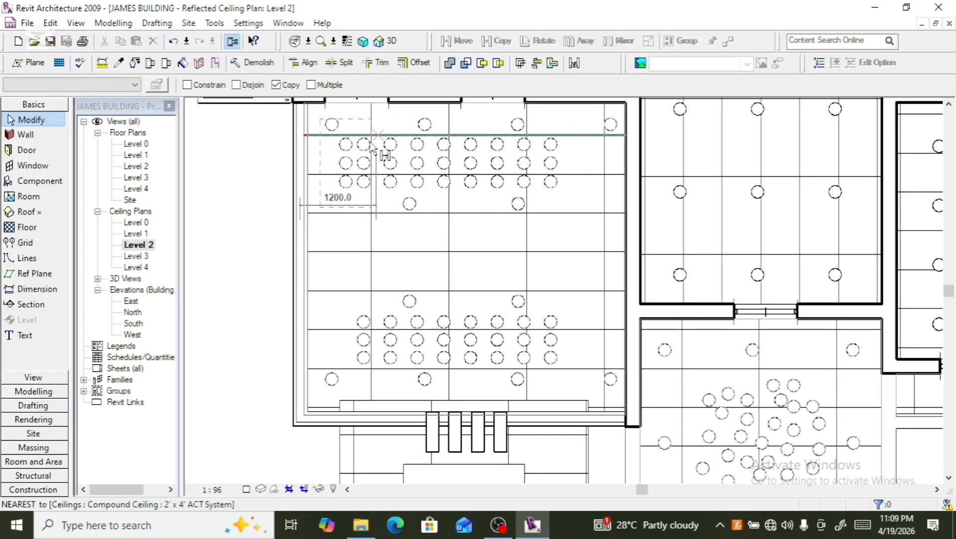
{"action": "left_click", "coordinate": [346, 159]}
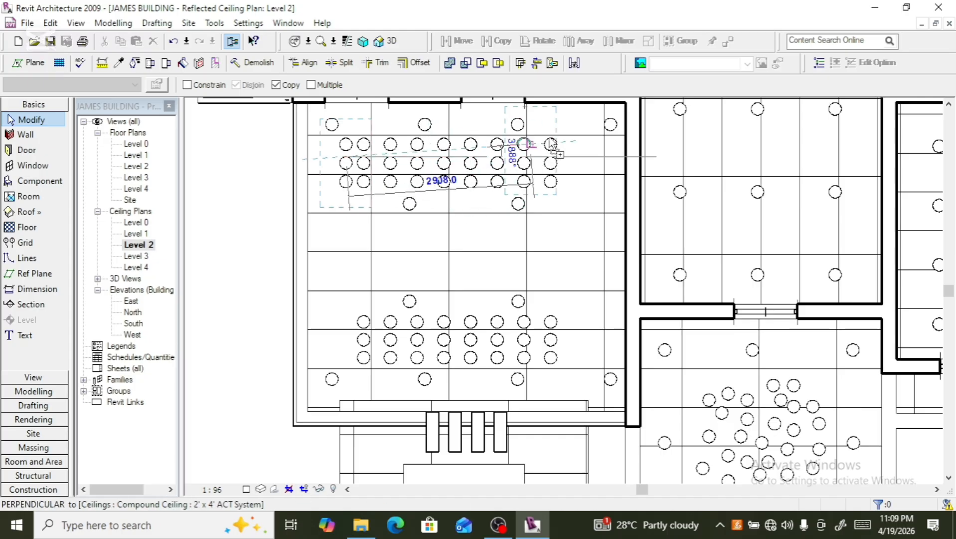
{"action": "left_click", "coordinate": [577, 159]}
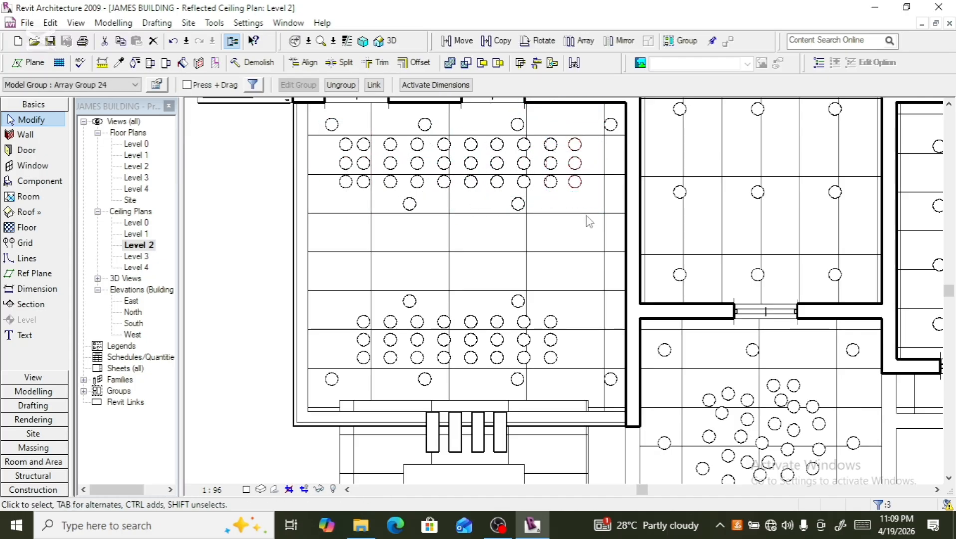
- Nudge the copied right-hand column of downlights slightly leftward
{"action": "scroll", "coordinate": [589, 230], "scroll_direction": "up", "scroll_amount": 2}
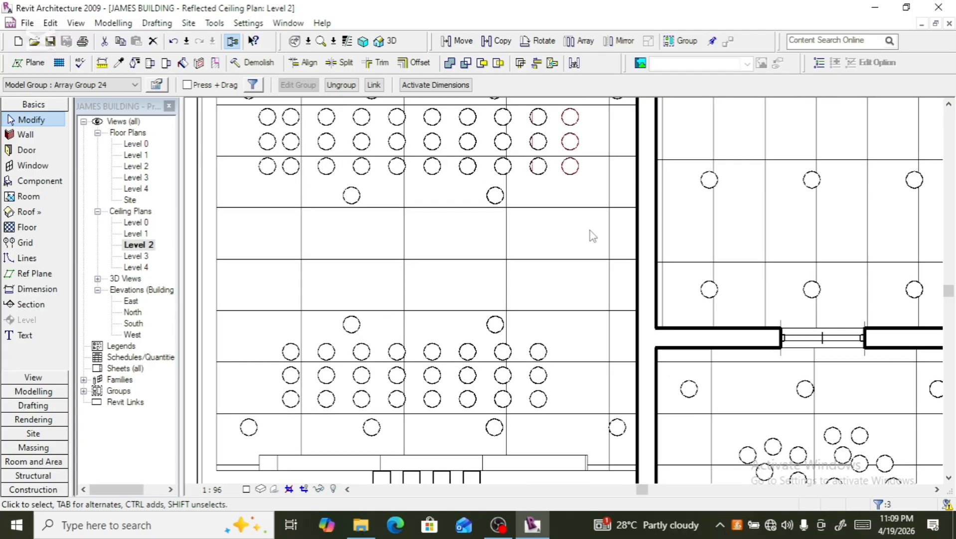
{"action": "key", "text": "Left"}
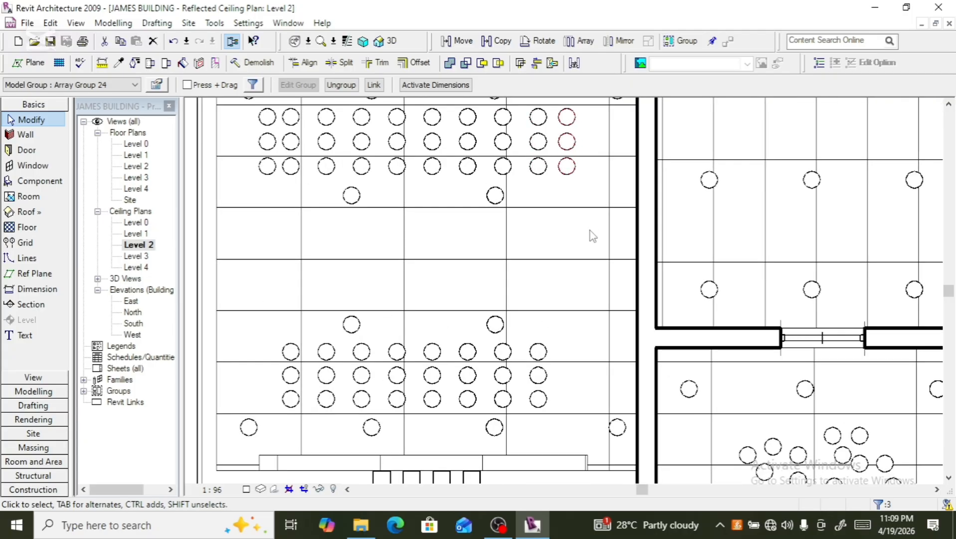
{"action": "key", "text": "Left"}
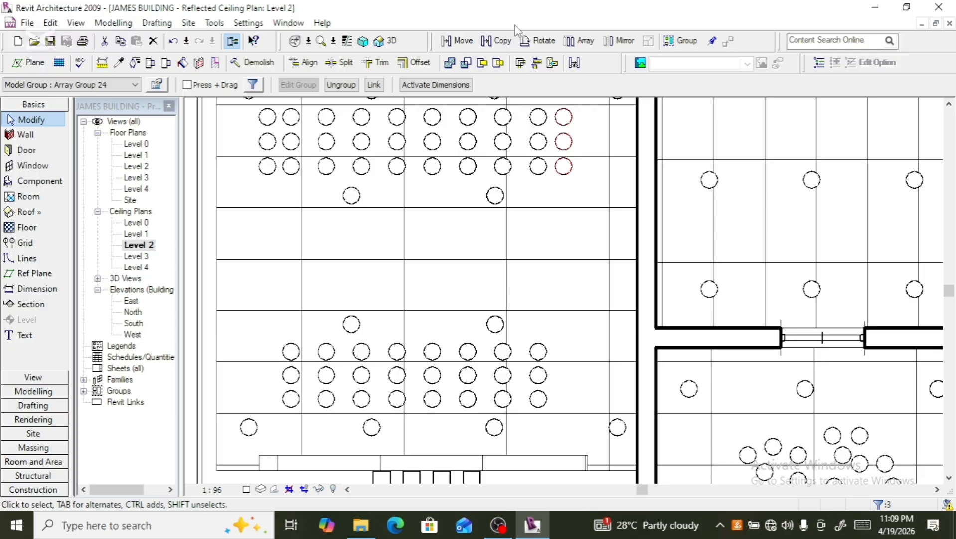
- Copy the upper block's right-hand column of three downlights 2500 mm down to the lower rows and nudge it slightly upward
{"action": "left_click", "coordinate": [496, 41]}
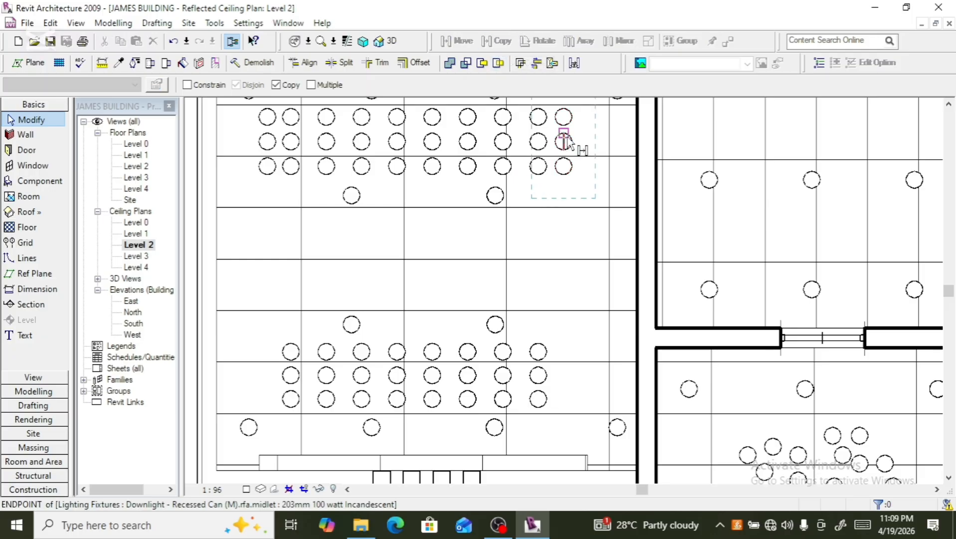
{"action": "left_click", "coordinate": [564, 150]}
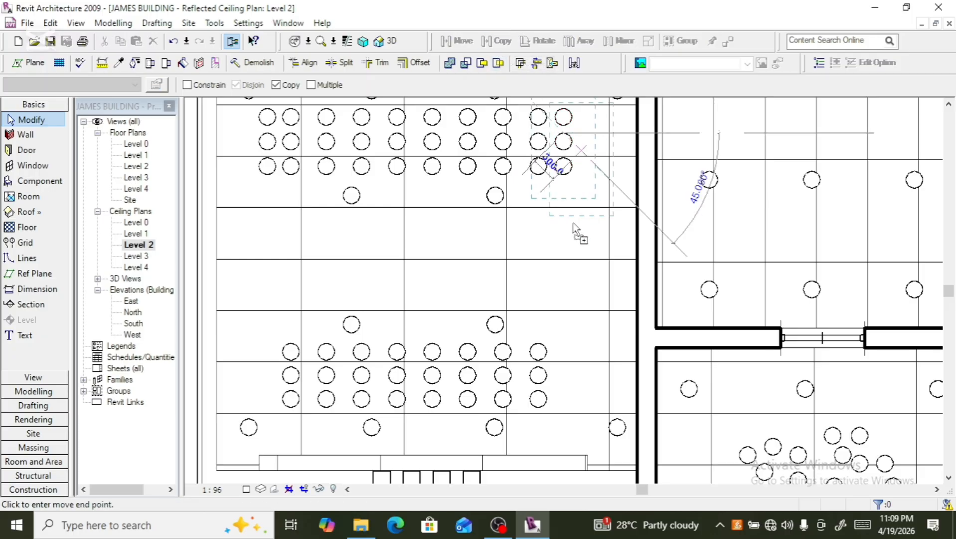
{"action": "left_click", "coordinate": [562, 374]}
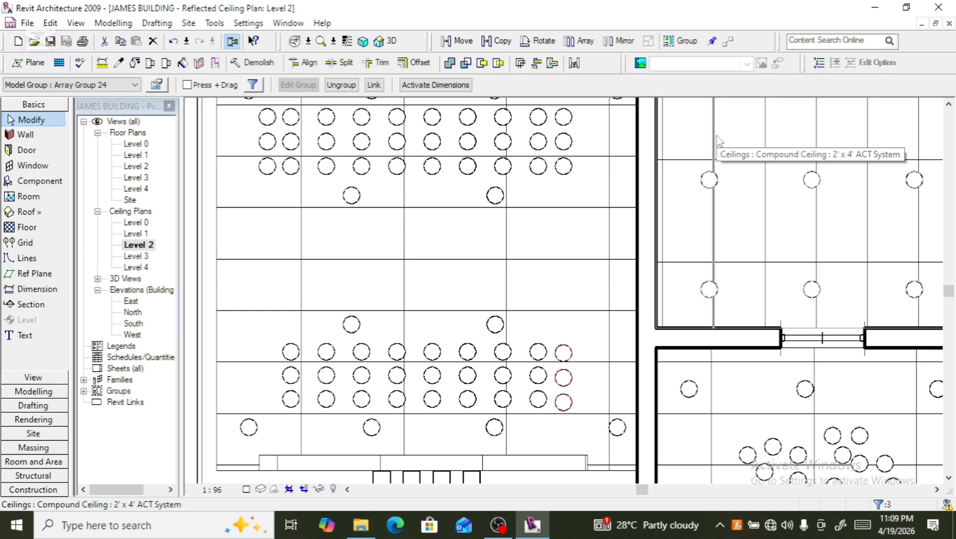
{"action": "key", "text": "Up"}
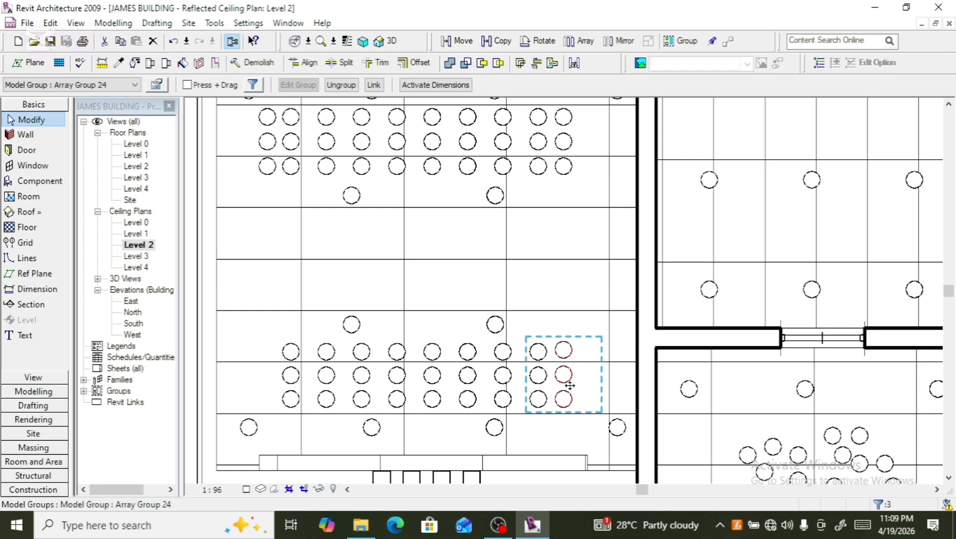
- Copy that column of three downlights 3600 mm left to the start of the lower rows and nudge it slightly rightward
{"action": "left_click", "coordinate": [499, 41]}
{"action": "left_click", "coordinate": [577, 383]}
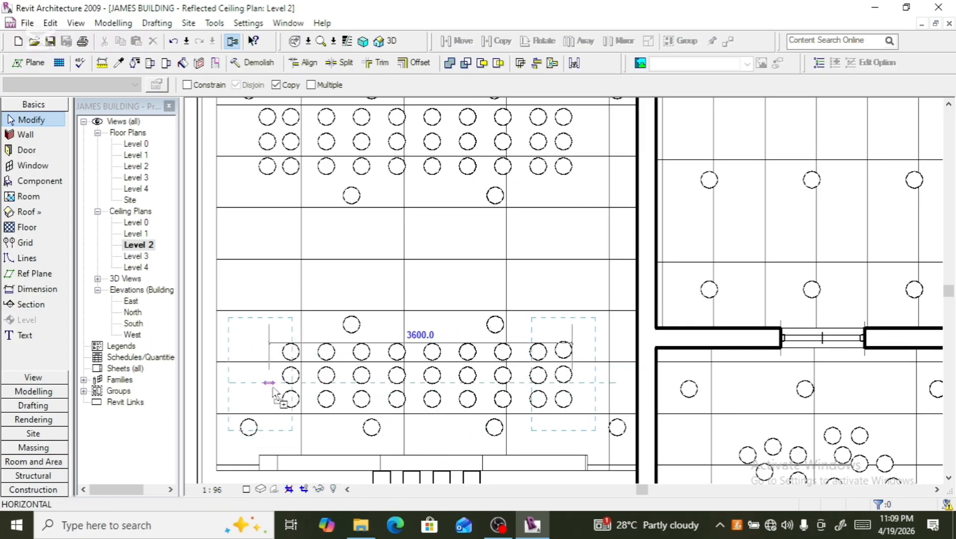
{"action": "left_click", "coordinate": [272, 386]}
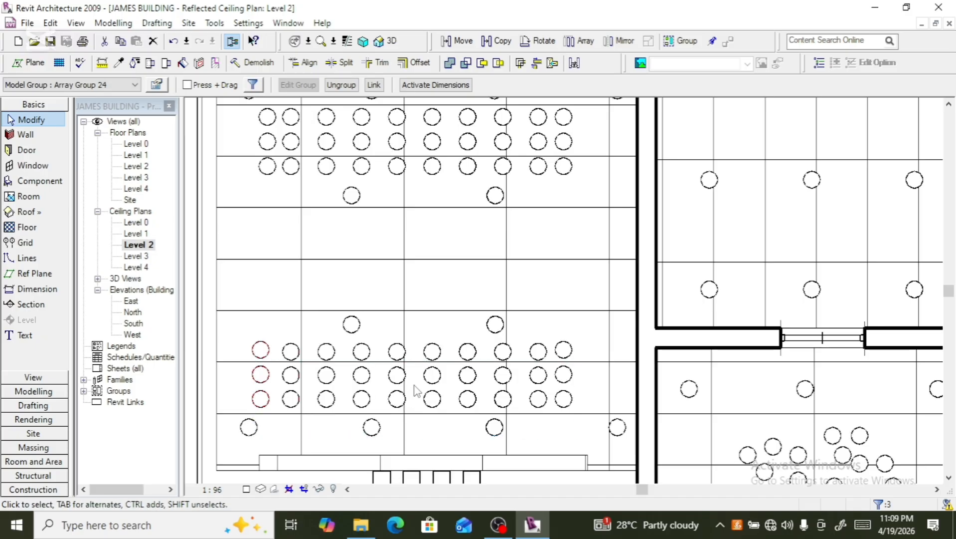
{"action": "key", "text": "Right"}
{"action": "key", "text": "Right"}
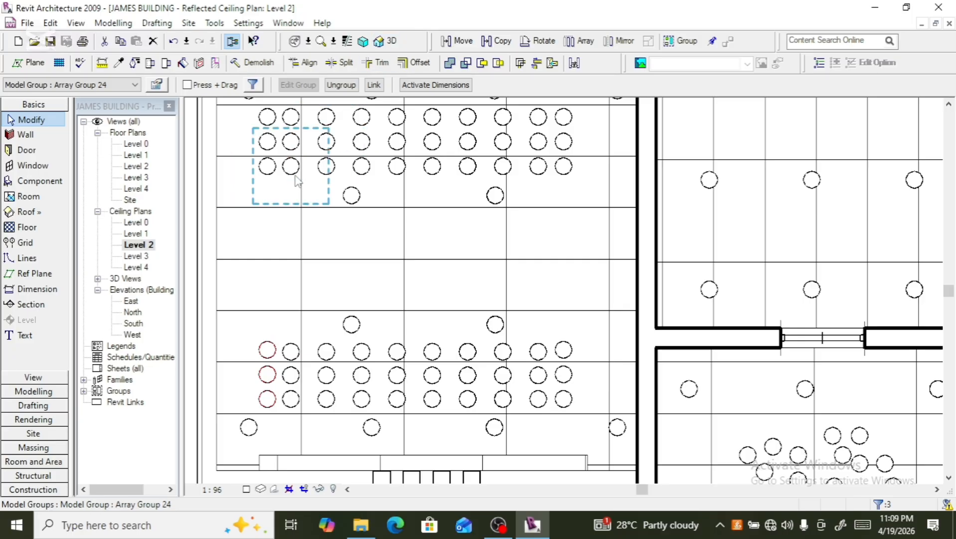
- Copy the leftmost downlight of the upper block's bottom row 300 mm straight down
{"action": "left_click", "coordinate": [271, 166]}
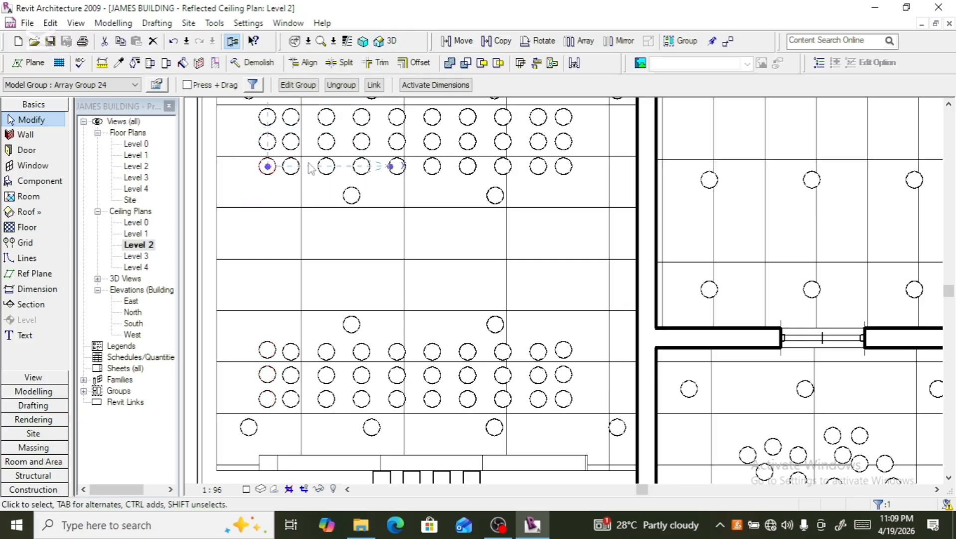
{"action": "left_click", "coordinate": [492, 40]}
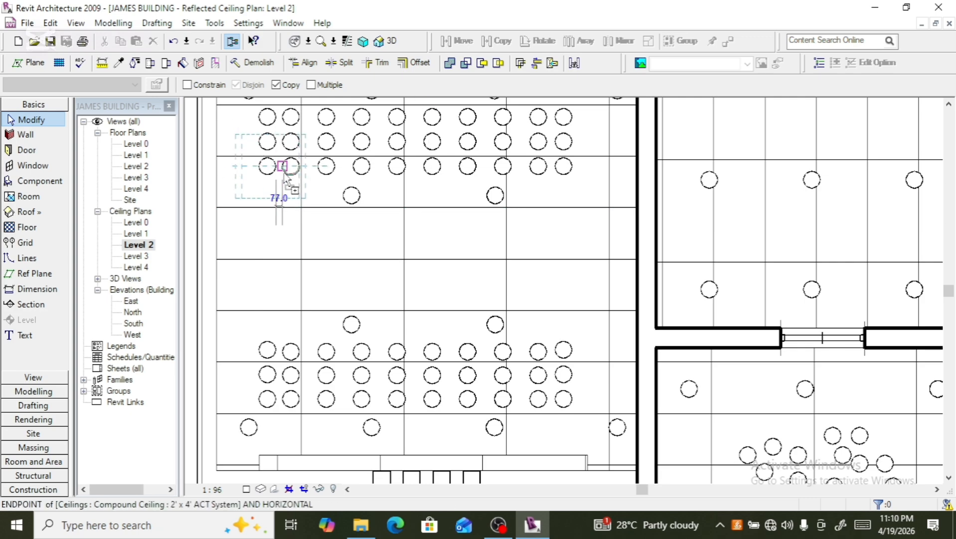
{"action": "left_click", "coordinate": [274, 196]}
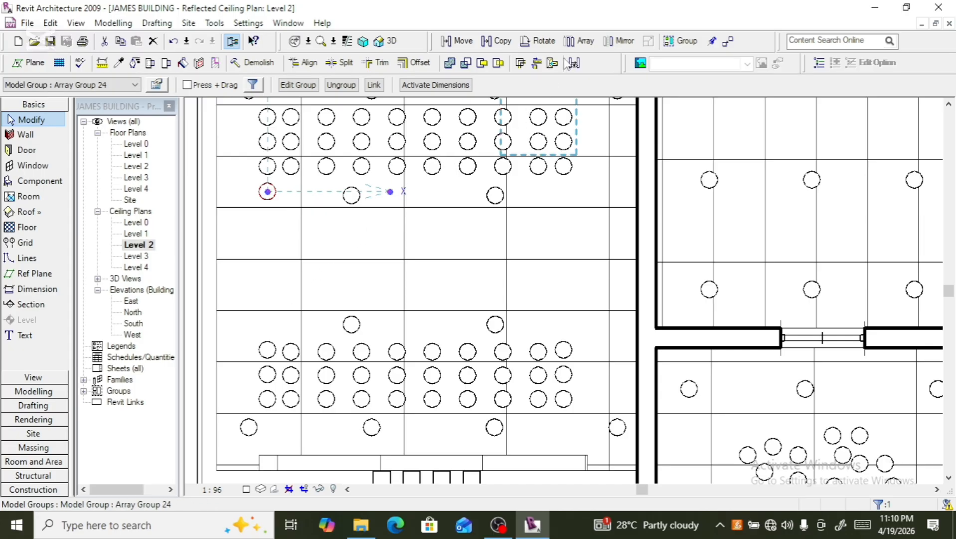
- Array the copied downlight vertically down the room's left side with an array count of 6
{"action": "left_click", "coordinate": [580, 41]}
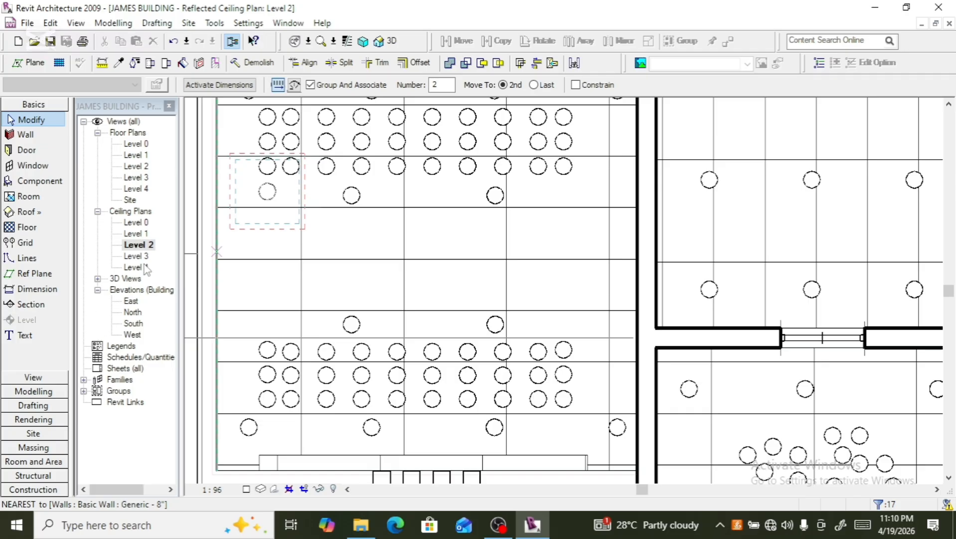
{"action": "left_click", "coordinate": [266, 200]}
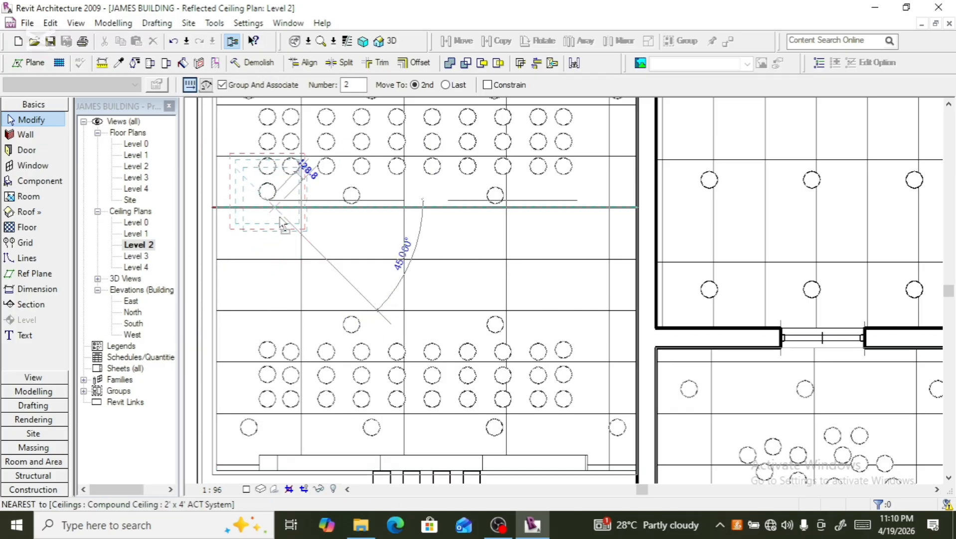
{"action": "left_click", "coordinate": [268, 250]}
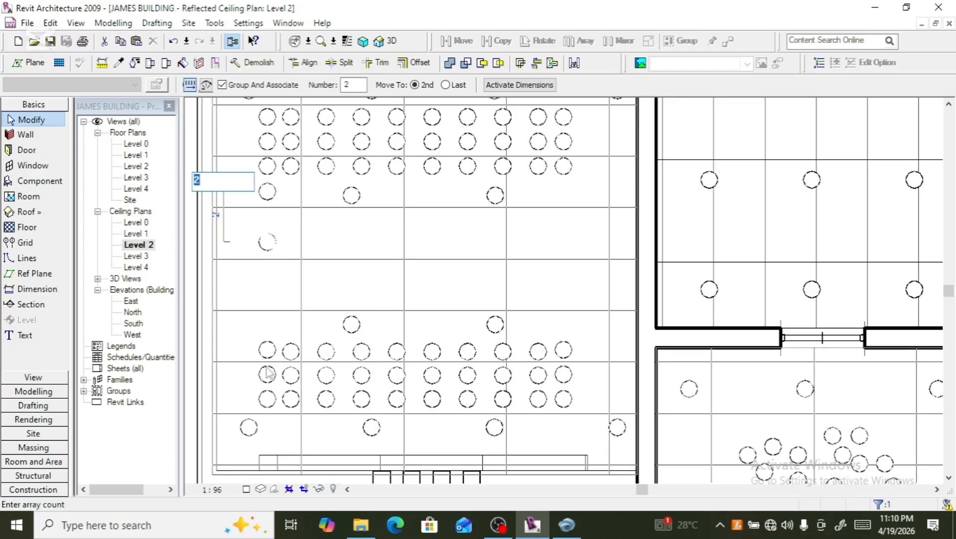
{"action": "key", "text": "Return"}
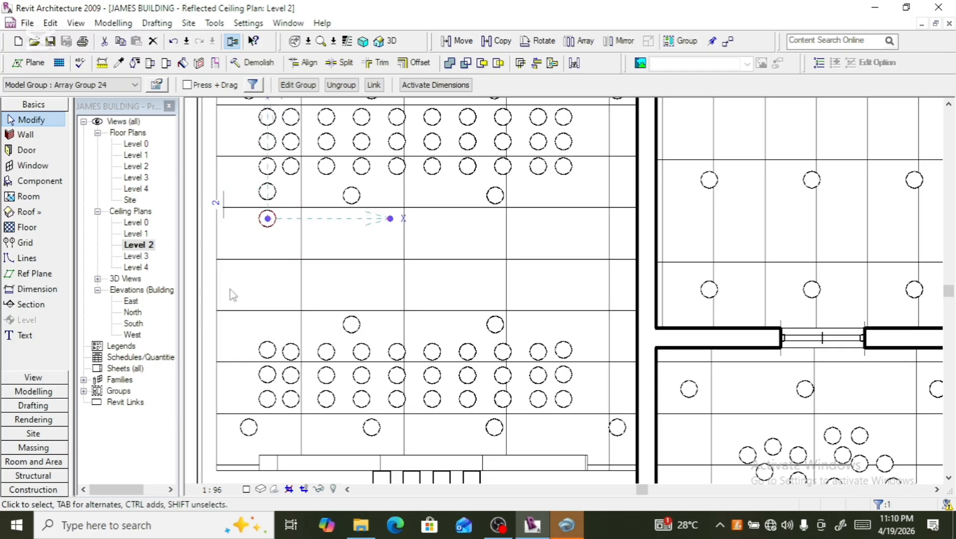
{"action": "left_click", "coordinate": [216, 204]}
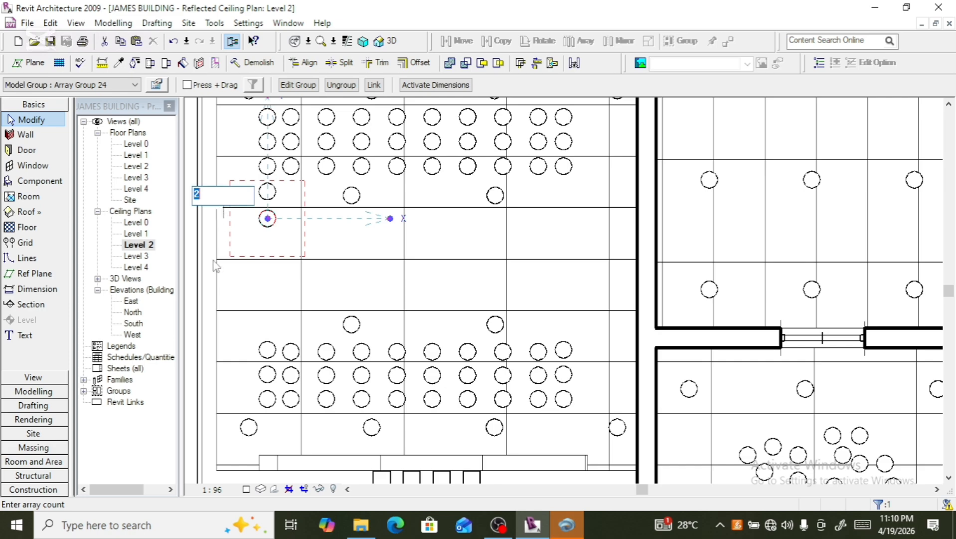
{"action": "type", "text": "6"}
{"action": "left_click", "coordinate": [372, 285]}
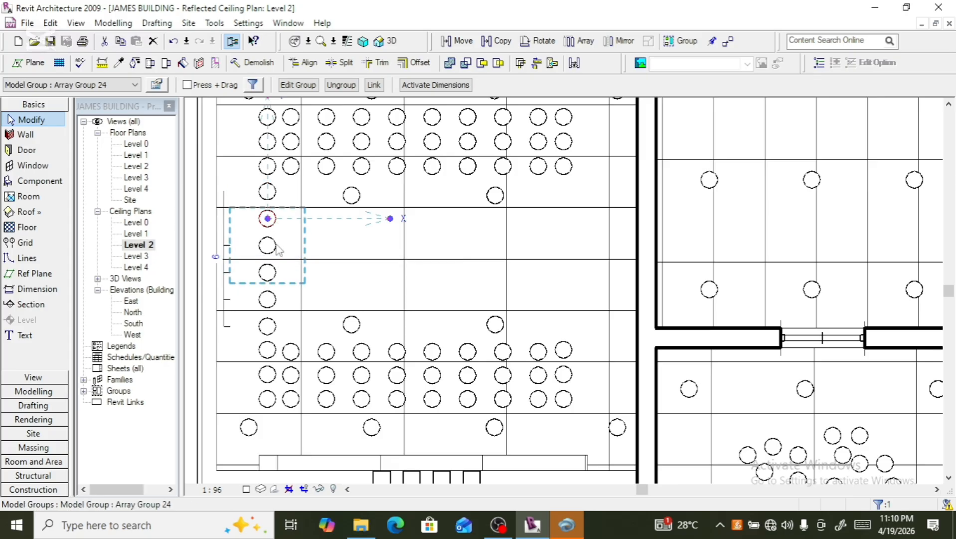
- Select the column of six downlights and array it horizontally to the right as three columns
{"action": "left_click", "coordinate": [287, 196], "text": "ctrl"}
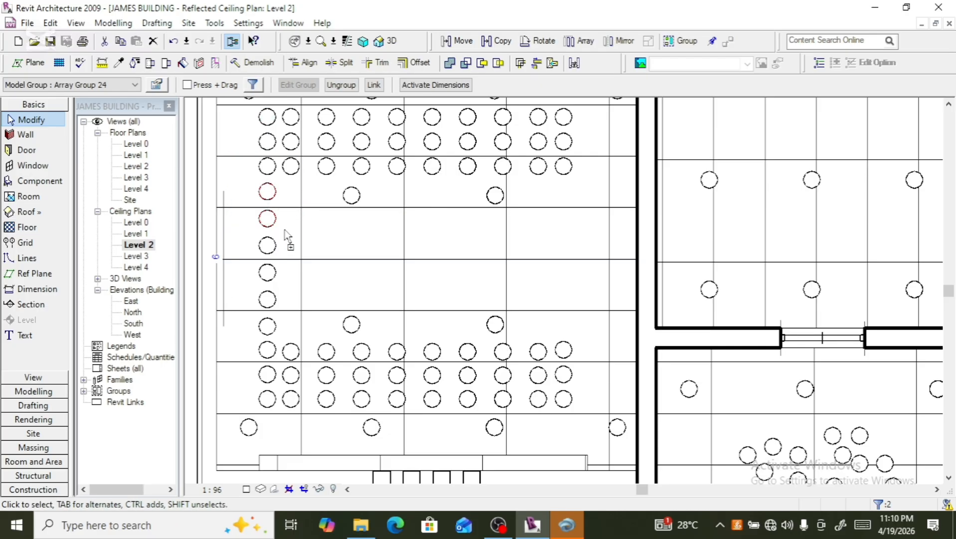
{"action": "left_click", "coordinate": [279, 277], "text": "ctrl"}
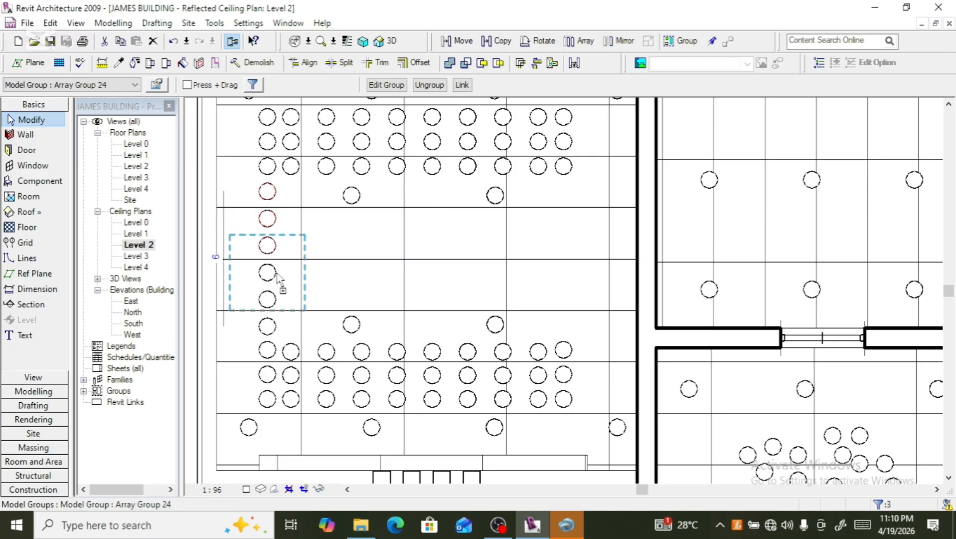
{"action": "left_click", "coordinate": [279, 309], "text": "ctrl"}
{"action": "left_click", "coordinate": [276, 309], "text": "ctrl"}
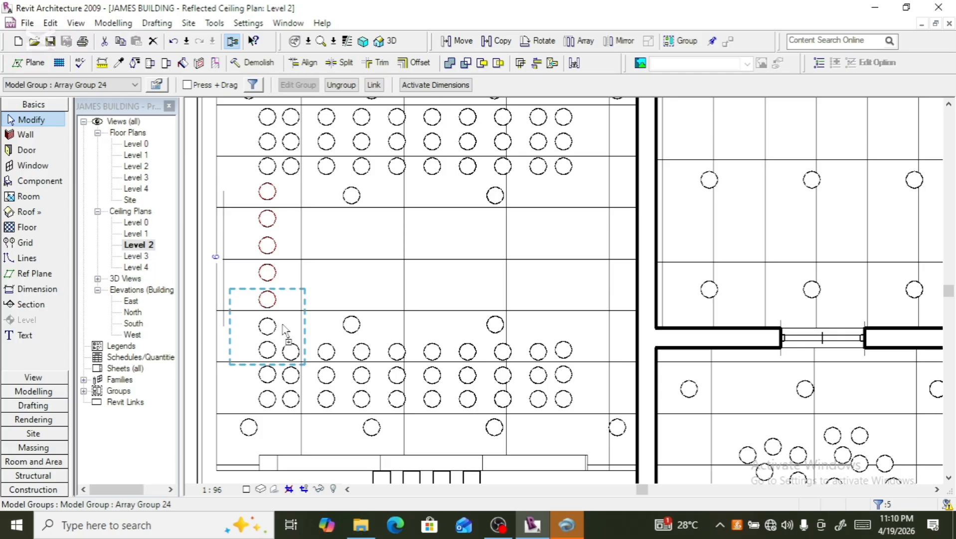
{"action": "left_click", "coordinate": [282, 329], "text": "ctrl"}
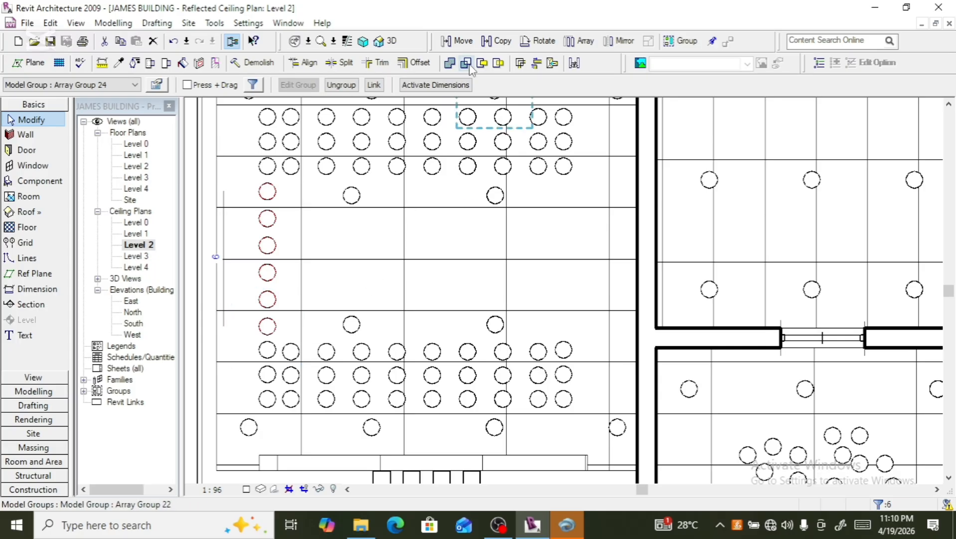
{"action": "left_click", "coordinate": [569, 42]}
{"action": "left_click", "coordinate": [309, 220]}
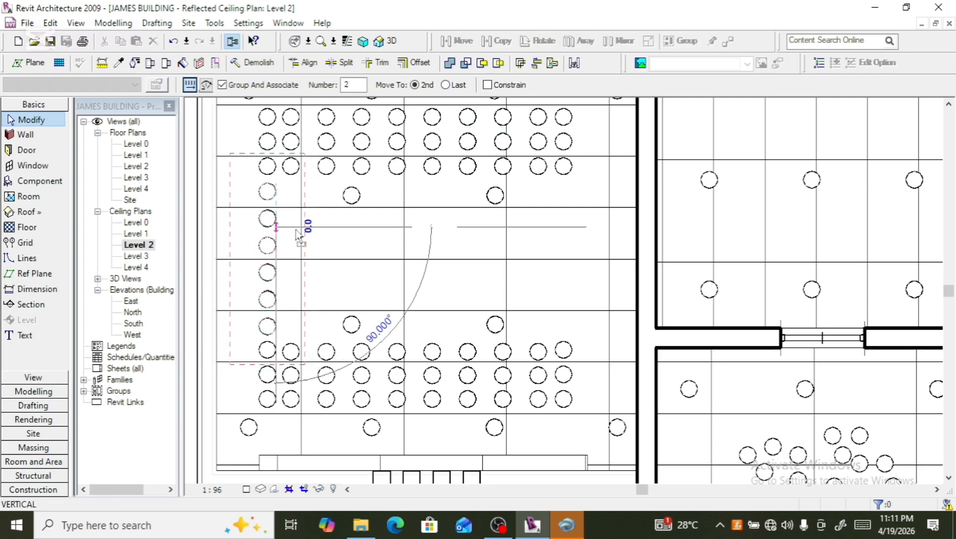
{"action": "left_click", "coordinate": [305, 229]}
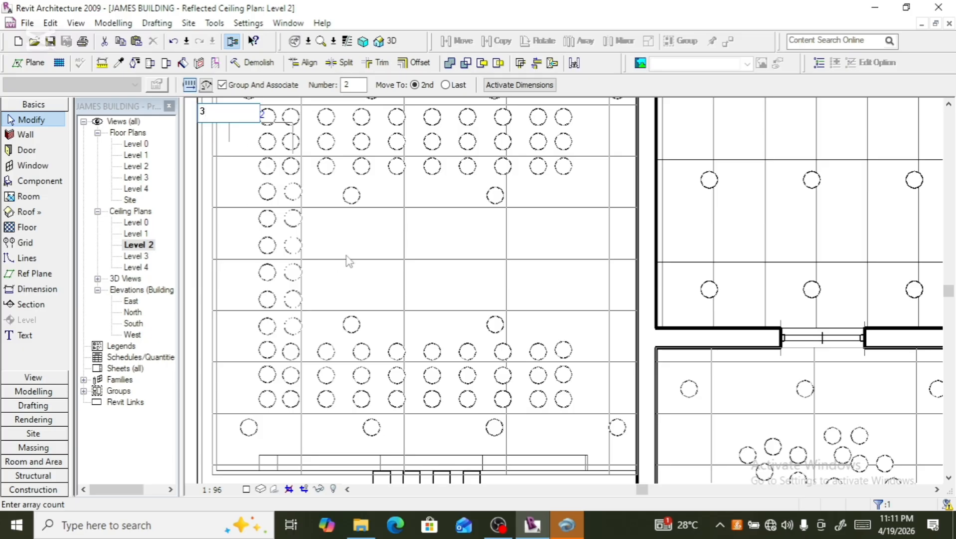
{"action": "type", "text": "3"}
{"action": "key", "text": "Return"}
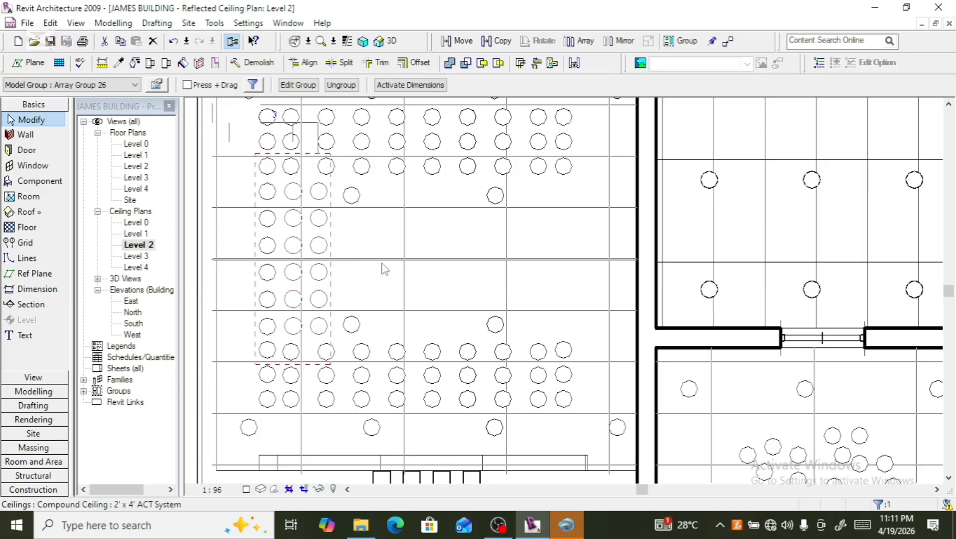
{"action": "scroll", "coordinate": [389, 282], "scroll_direction": "down", "scroll_amount": 2}
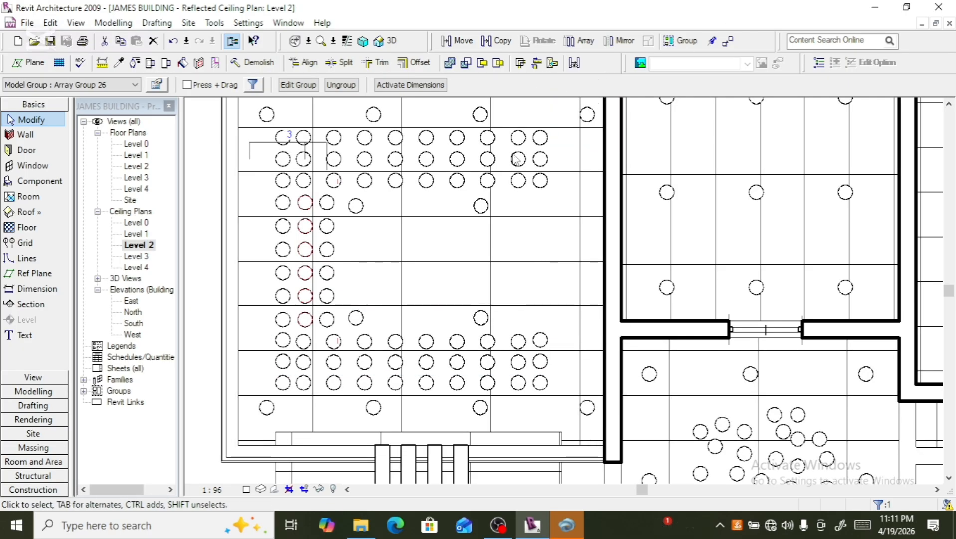
{"action": "left_click", "coordinate": [329, 262]}
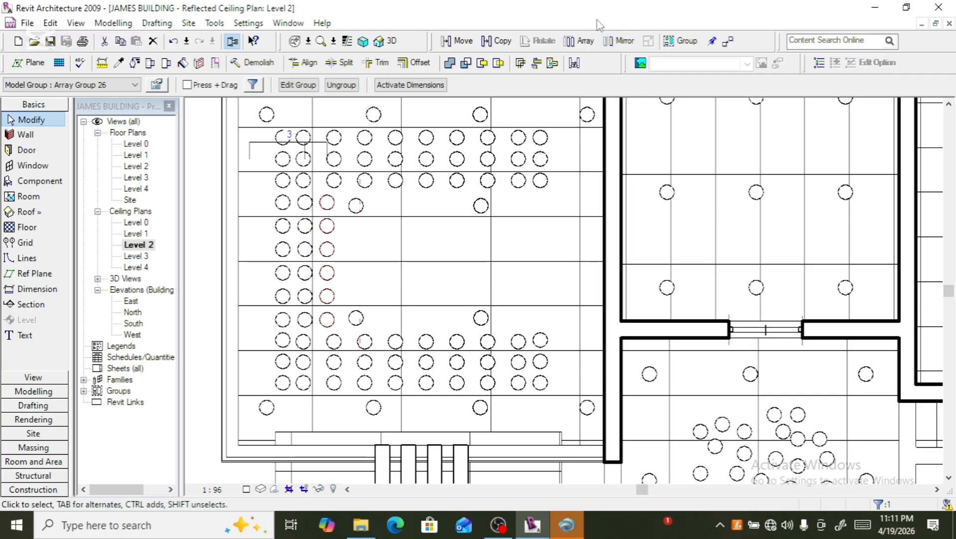
{"action": "left_click", "coordinate": [497, 40]}
{"action": "left_click", "coordinate": [328, 247]}
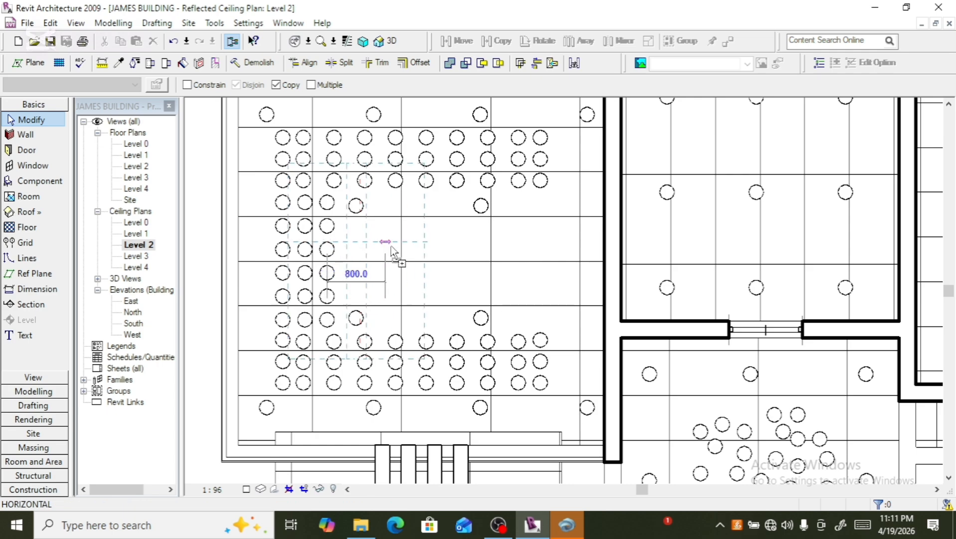
{"action": "left_click", "coordinate": [497, 247]}
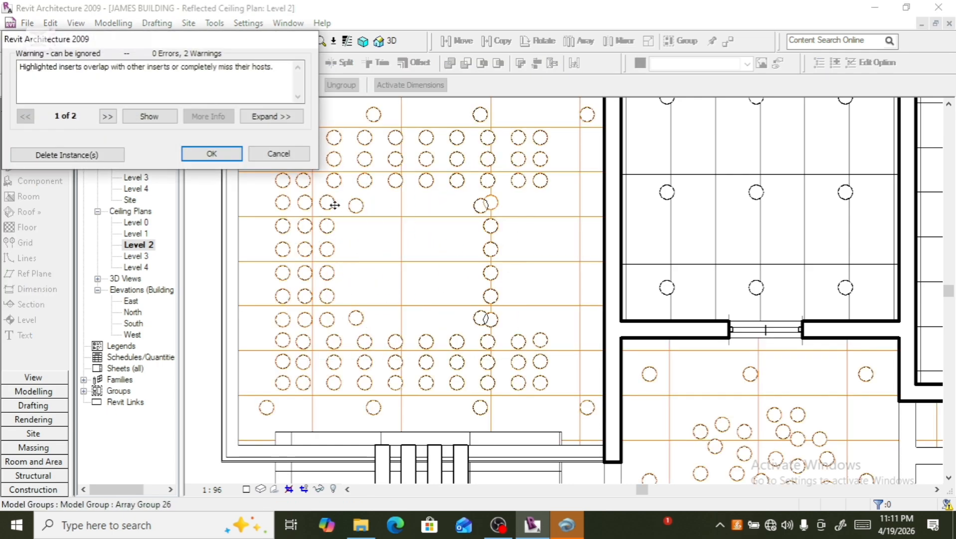
{"action": "left_click", "coordinate": [278, 153]}
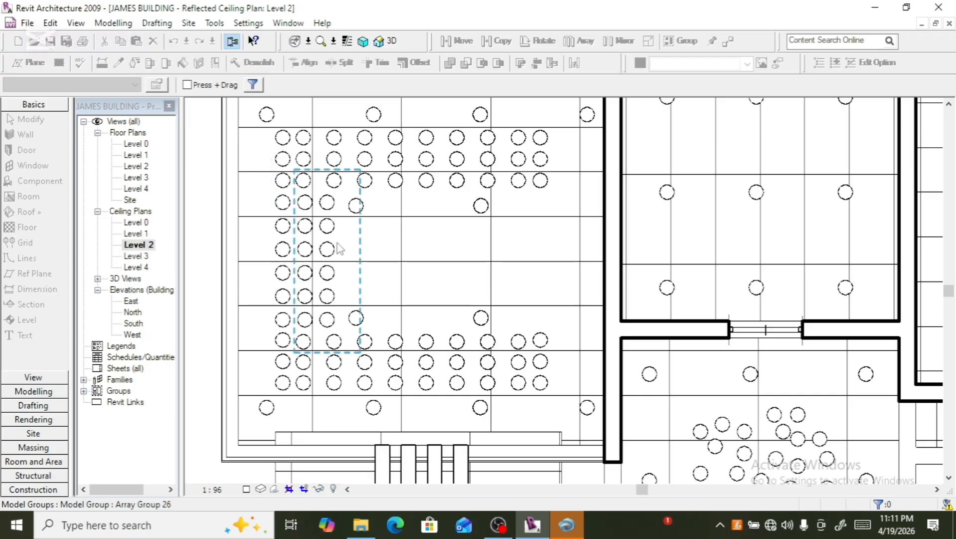
- Copy the rightmost of the three downlight columns 2600 mm to the right and nudge it slightly leftward
{"action": "left_click", "coordinate": [339, 250]}
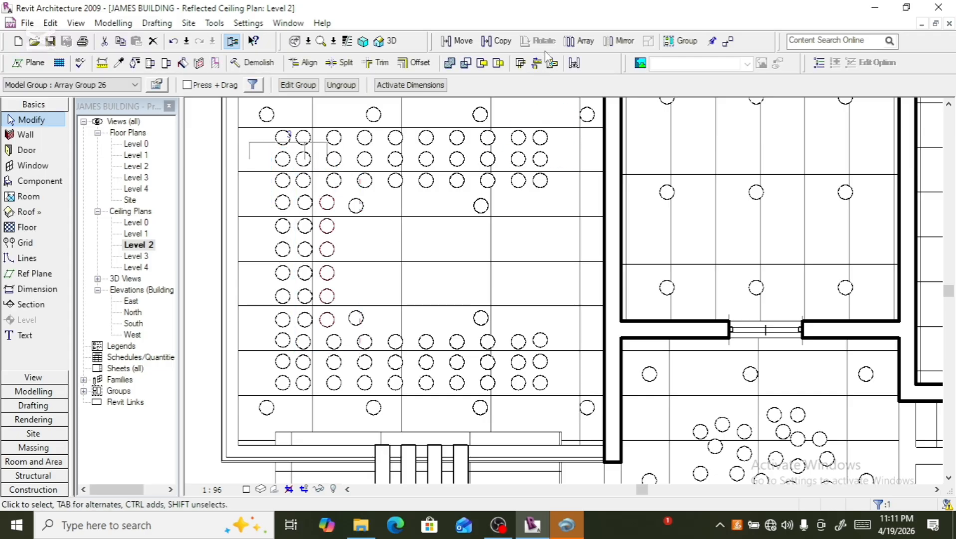
{"action": "left_click", "coordinate": [497, 41]}
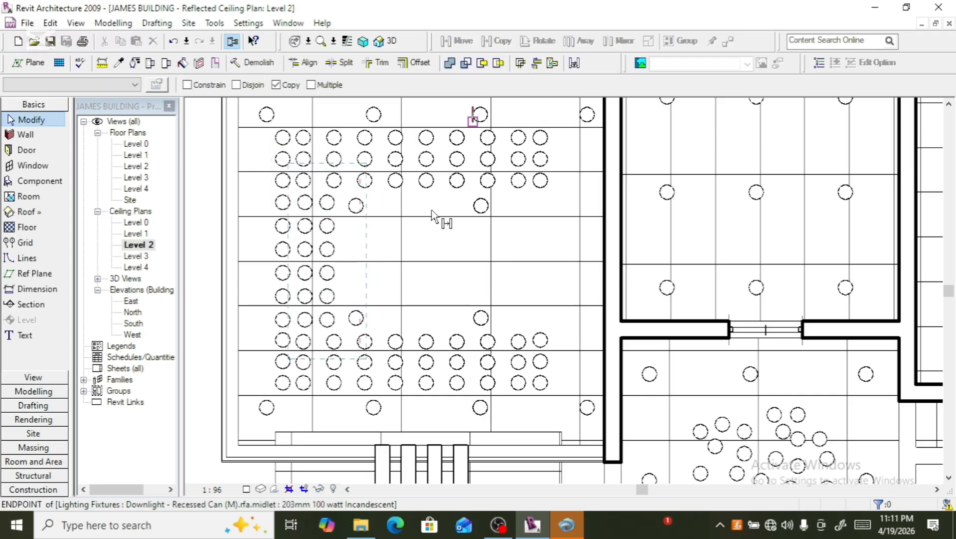
{"action": "left_click", "coordinate": [328, 270]}
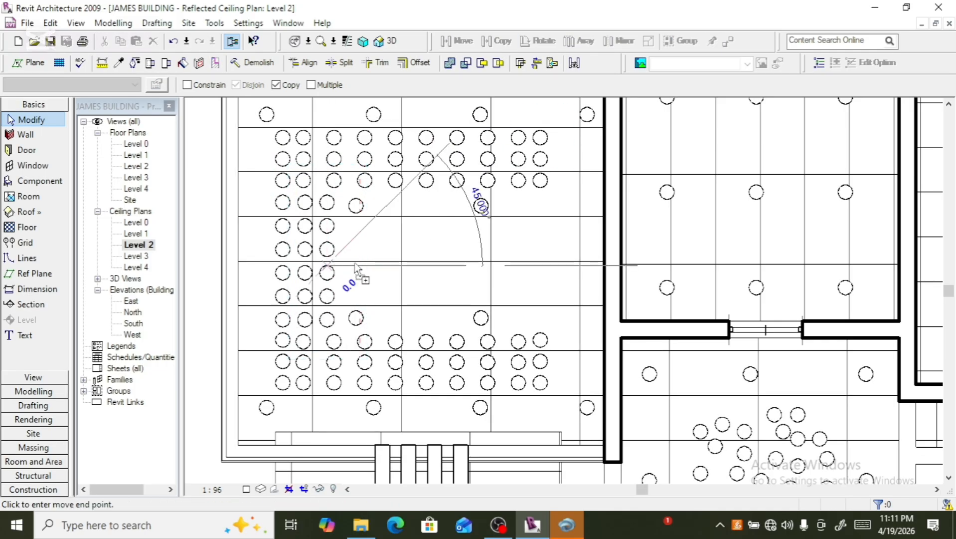
{"action": "left_click", "coordinate": [518, 269]}
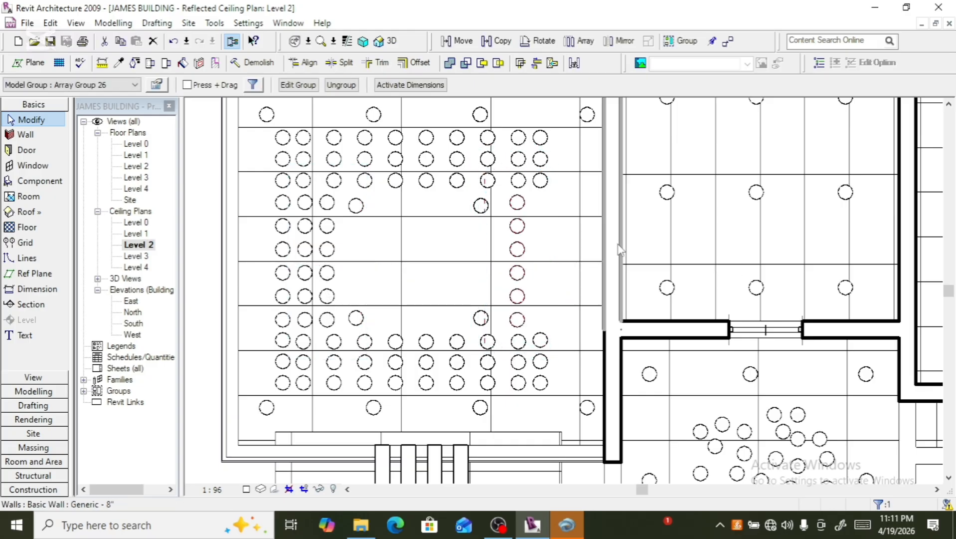
{"action": "key", "text": "Left"}
{"action": "key", "text": "Left"}
{"action": "key", "text": "Left"}
{"action": "key", "text": "Left"}
{"action": "key", "text": "Left"}
{"action": "key", "text": "Left"}
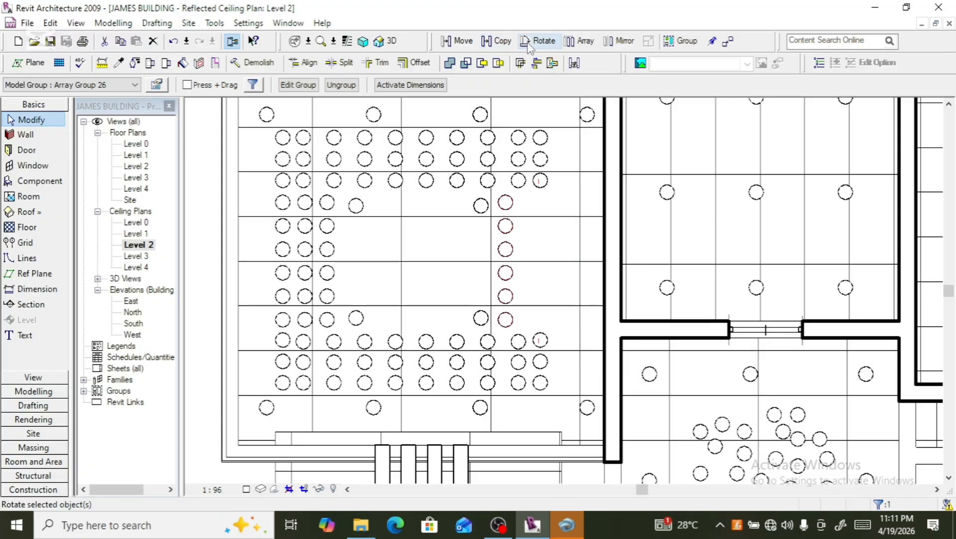
- Array the selected downlight column horizontally to the right as three columns
{"action": "left_click", "coordinate": [580, 41]}
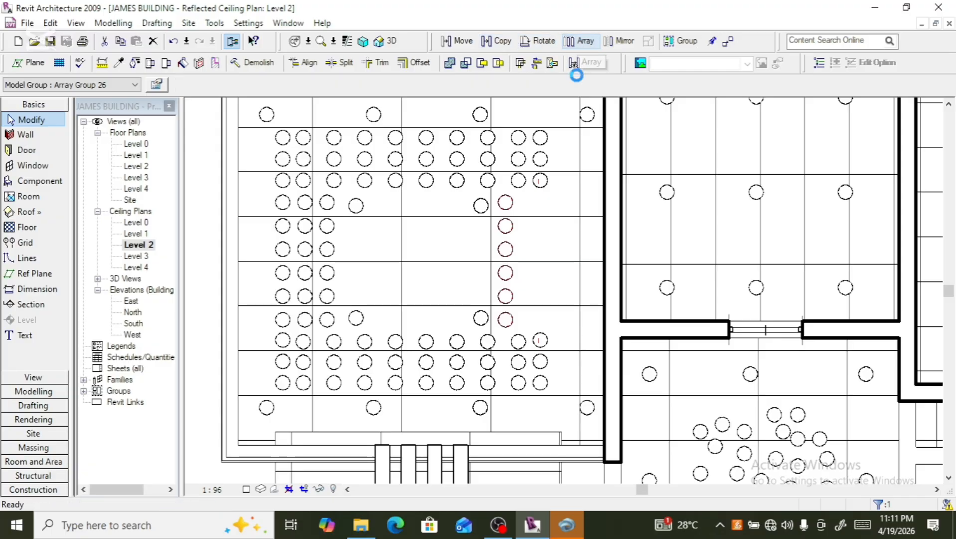
{"action": "left_click", "coordinate": [507, 244]}
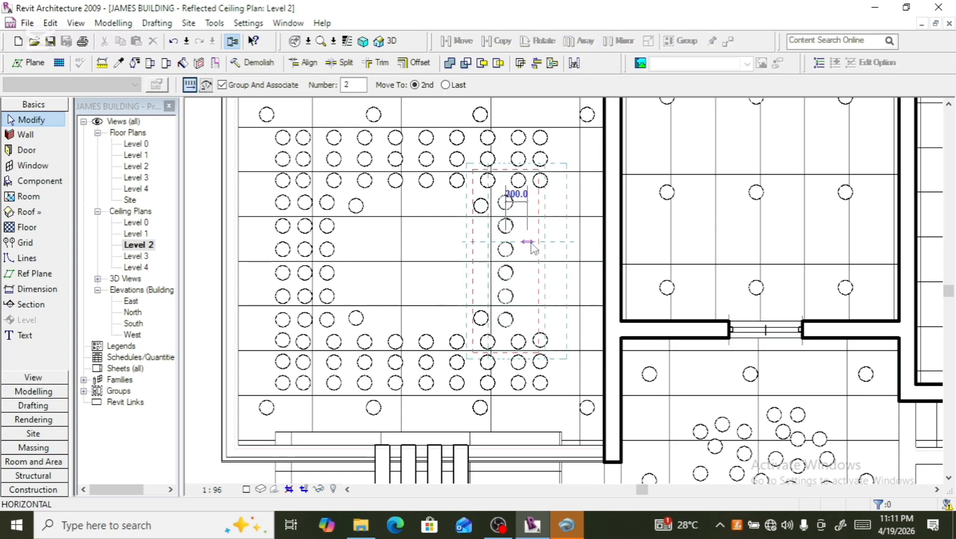
{"action": "left_click", "coordinate": [531, 244]}
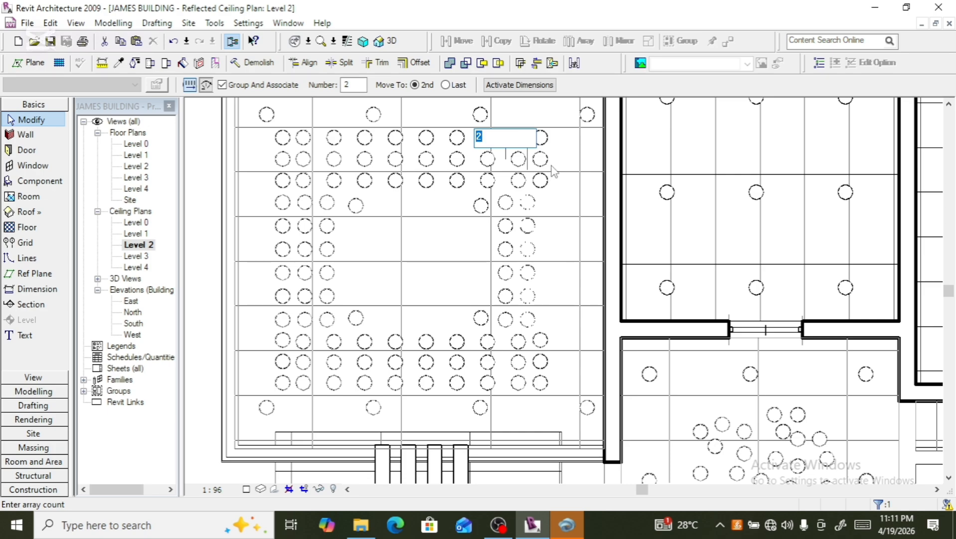
{"action": "type", "text": "3"}
{"action": "key", "text": "Return"}
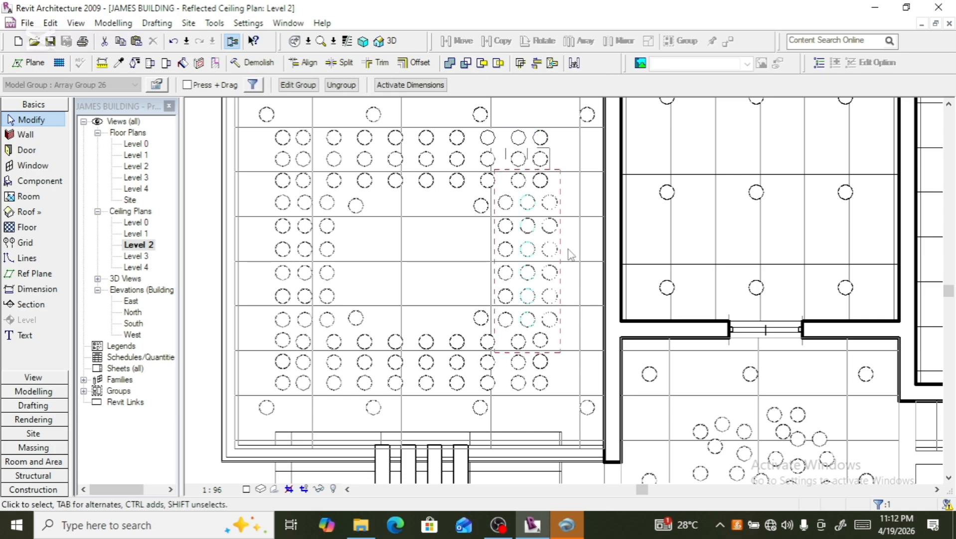
- Nudge the newly arrayed downlight group slightly to the left
{"action": "scroll", "coordinate": [577, 254], "scroll_direction": "up", "scroll_amount": 2}
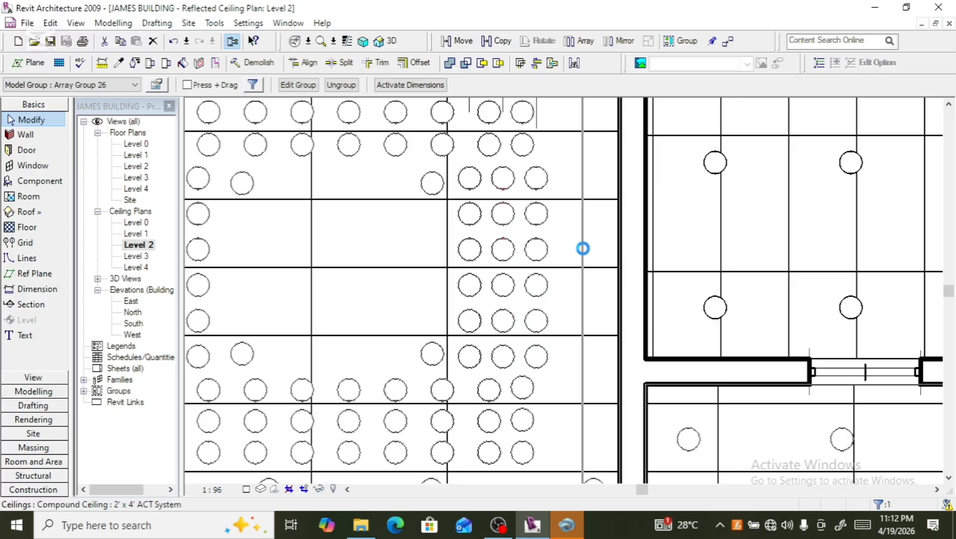
{"action": "key", "text": "Left"}
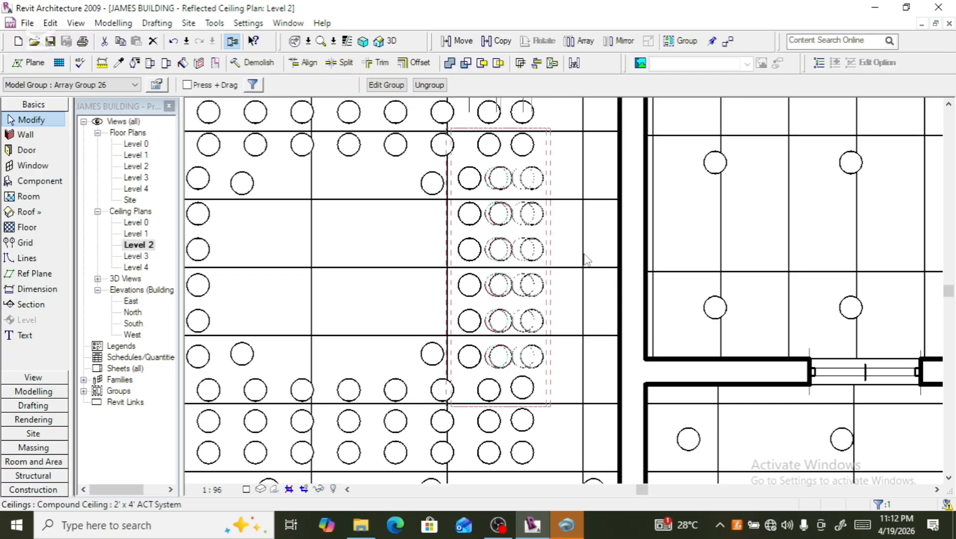
{"action": "scroll", "coordinate": [551, 214], "scroll_direction": "down", "scroll_amount": 2}
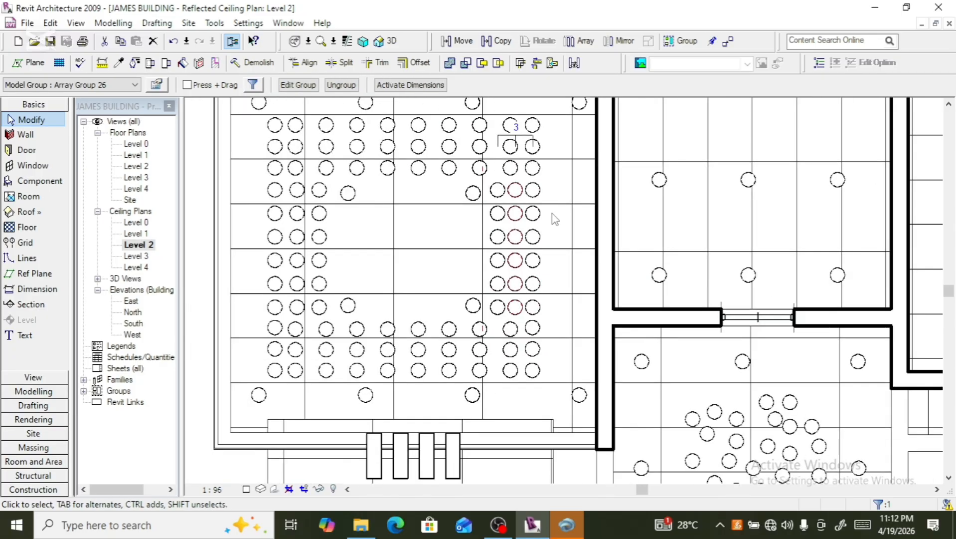
{"action": "scroll", "coordinate": [551, 210], "scroll_direction": "up", "scroll_amount": 1}
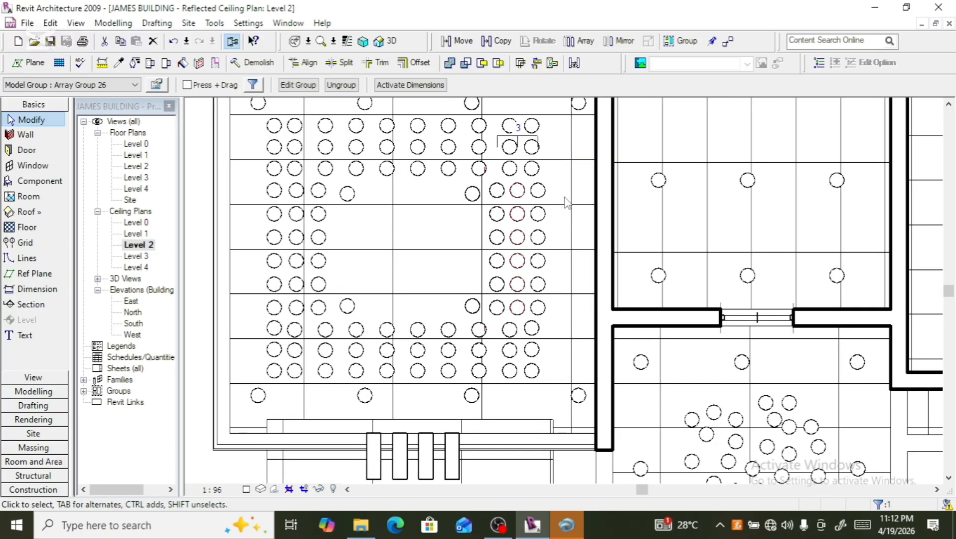
{"action": "scroll", "coordinate": [565, 201], "scroll_direction": "down", "scroll_amount": 3}
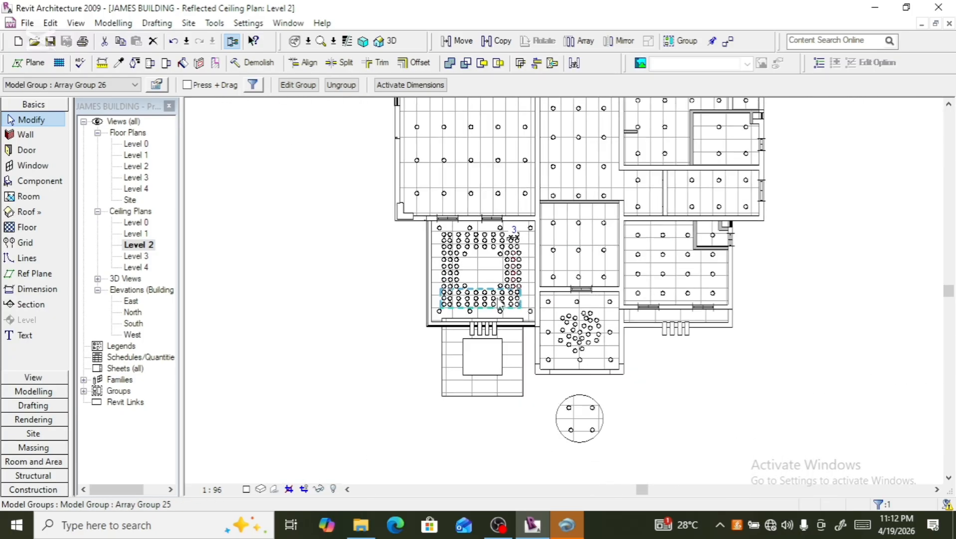
- Select the entrance canopy and circular ceilings and nudge them upward into the rooms above
{"action": "left_click", "coordinate": [372, 373]}
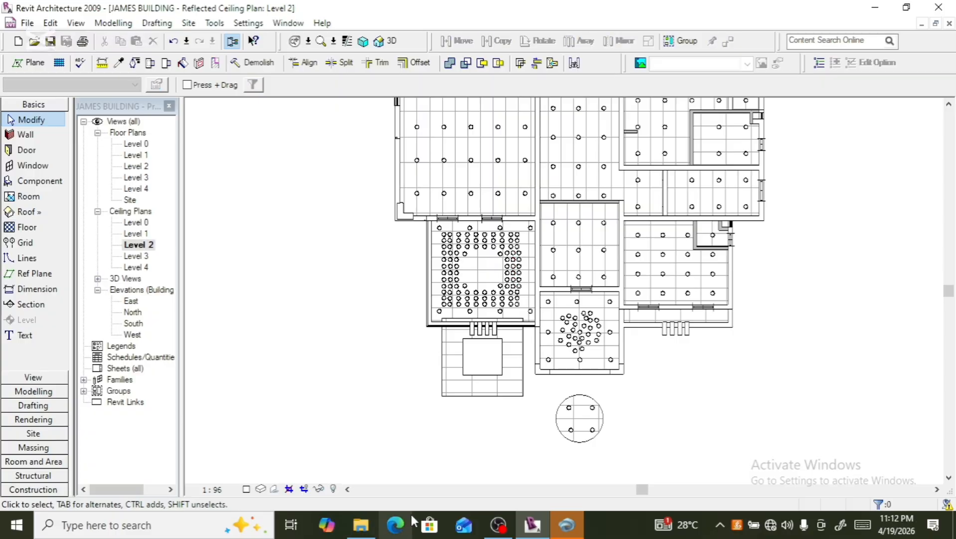
{"action": "left_click", "coordinate": [481, 410]}
{"action": "scroll", "coordinate": [480, 420], "scroll_direction": "up", "scroll_amount": 4}
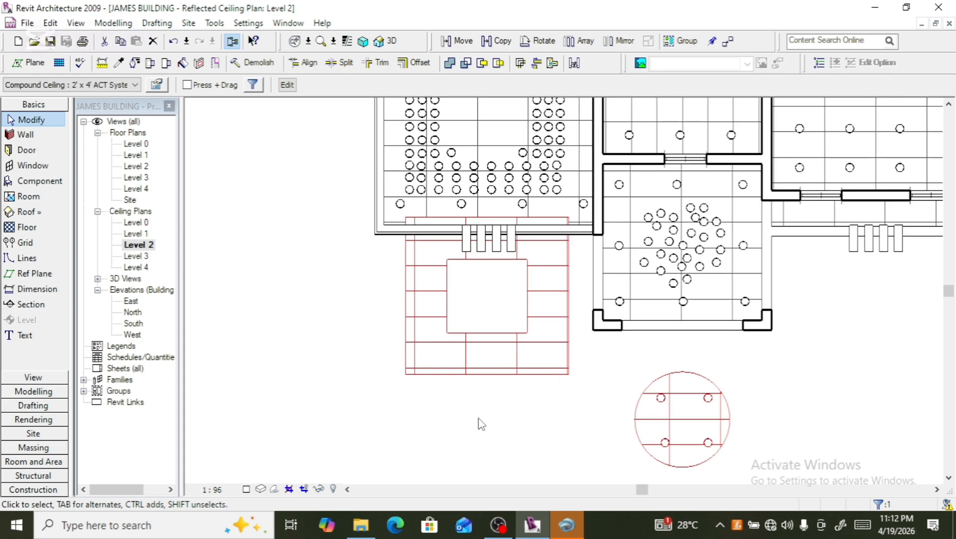
{"action": "scroll", "coordinate": [480, 419], "scroll_direction": "down", "scroll_amount": 1}
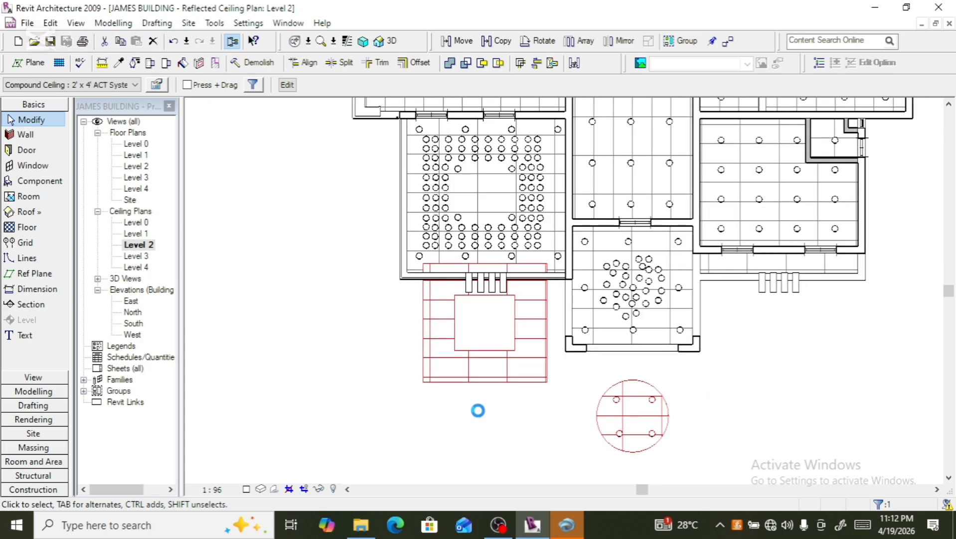
{"action": "key", "text": "Up"}
{"action": "key", "text": "Up"}
{"action": "key", "text": "Up"}
{"action": "key", "text": "Up"}
{"action": "key", "text": "Up"}
{"action": "key", "text": "Up"}
{"action": "key", "text": "Up"}
{"action": "key", "text": "Up"}
{"action": "key", "text": "Up"}
{"action": "key", "text": "Up"}
{"action": "key", "text": "Up"}
{"action": "key", "text": "Up"}
{"action": "key", "text": "Up"}
{"action": "key", "text": "Up"}
{"action": "key", "text": "Up"}
{"action": "key", "text": "Up"}
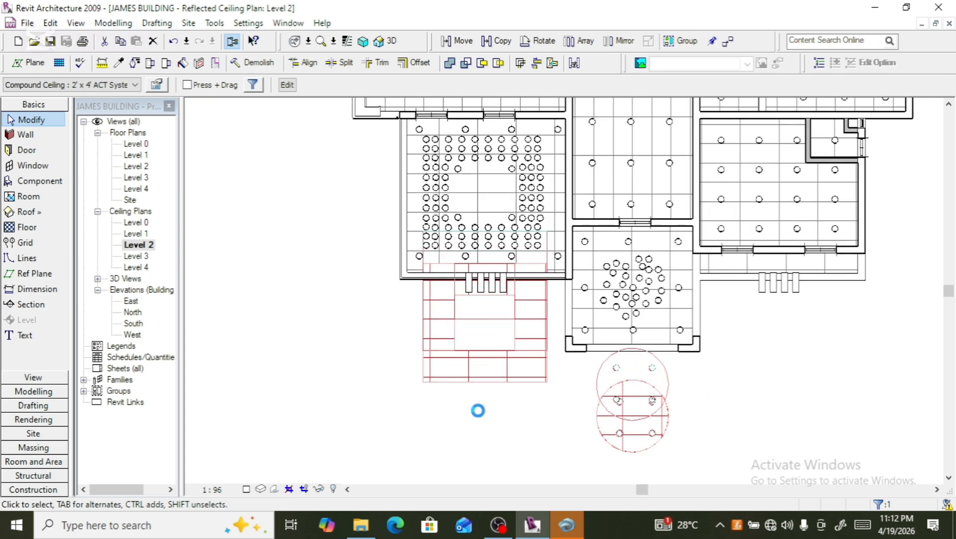
{"action": "key", "text": "Up"}
{"action": "key", "text": "Up"}
{"action": "key", "text": "Up"}
{"action": "key", "text": "Up"}
{"action": "key", "text": "Up"}
{"action": "key", "text": "Up"}
{"action": "key", "text": "Up"}
{"action": "key", "text": "Up"}
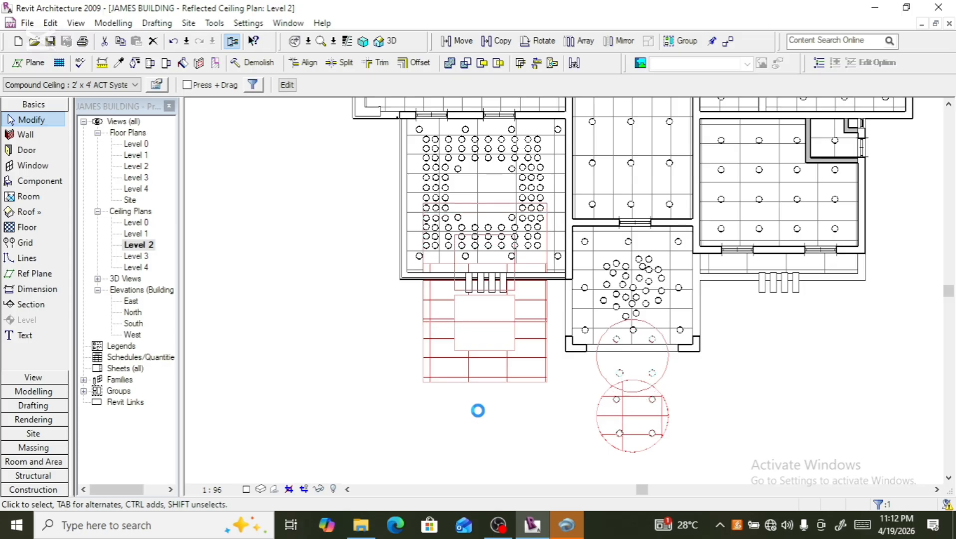
{"action": "key", "text": "Up"}
{"action": "key", "text": "Up"}
{"action": "key", "text": "Up"}
{"action": "key", "text": "Up"}
{"action": "key", "text": "Up"}
{"action": "key", "text": "Up"}
{"action": "key", "text": "Up"}
{"action": "key", "text": "Up"}
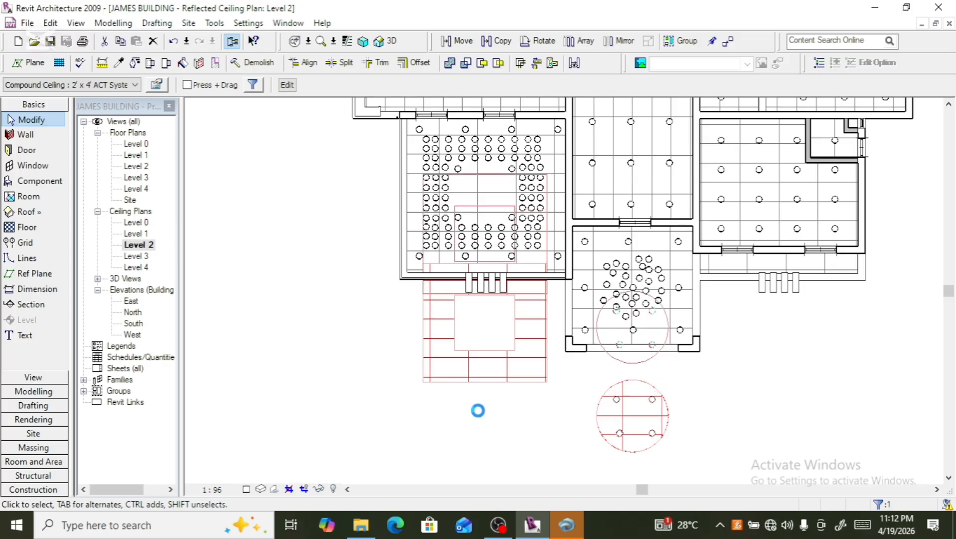
{"action": "key", "text": "Up"}
{"action": "key", "text": "Up"}
{"action": "key", "text": "Up"}
{"action": "key", "text": "Up"}
{"action": "key", "text": "Up"}
{"action": "key", "text": "Up"}
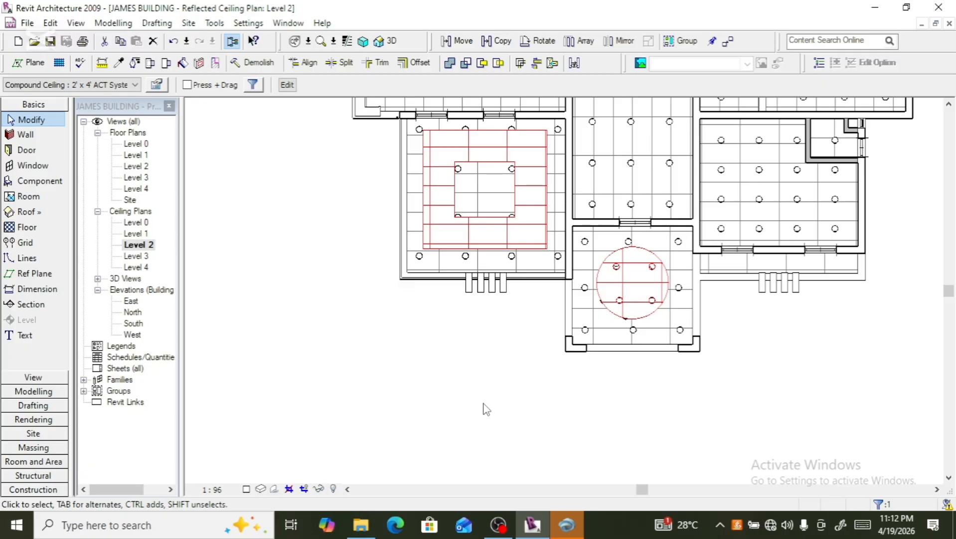
- Nudge the selected ceilings slightly back down
{"action": "scroll", "coordinate": [517, 240], "scroll_direction": "up", "scroll_amount": 3}
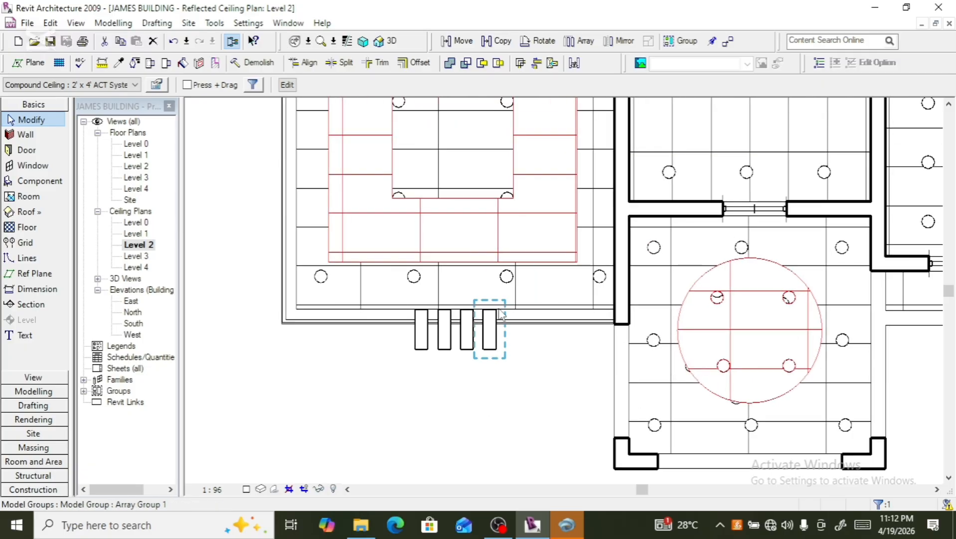
{"action": "key", "text": "Down"}
{"action": "key", "text": "Down"}
{"action": "key", "text": "Down"}
{"action": "key", "text": "Down"}
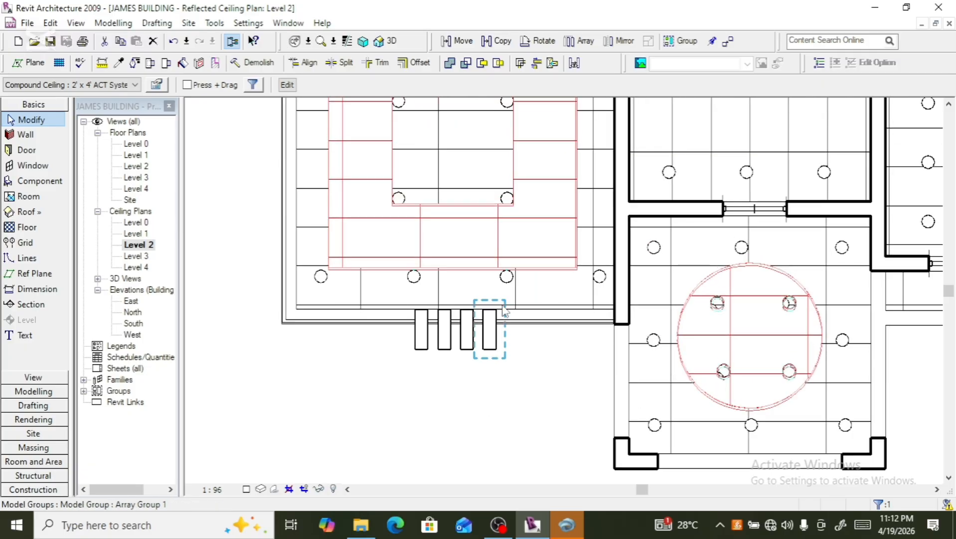
- Select the four downlight groups along the room's bottom edge and nudge them slightly down
{"action": "scroll", "coordinate": [522, 229], "scroll_direction": "up", "scroll_amount": 3}
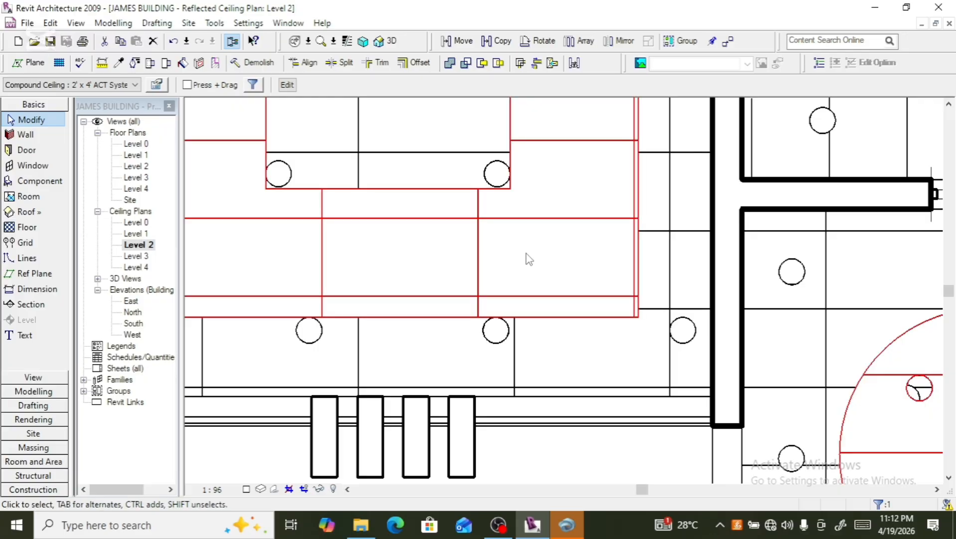
{"action": "scroll", "coordinate": [526, 252], "scroll_direction": "down", "scroll_amount": 4}
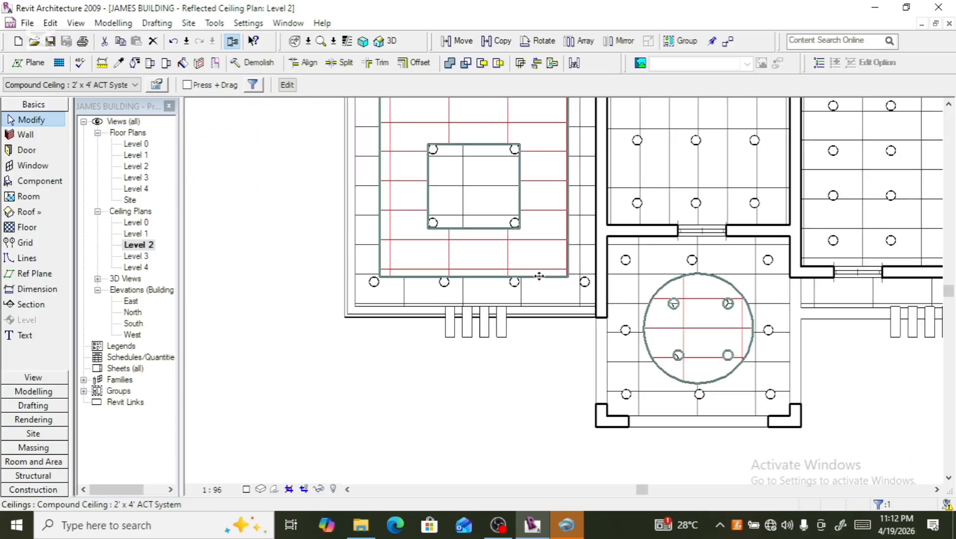
{"action": "scroll", "coordinate": [539, 276], "scroll_direction": "down", "scroll_amount": 1}
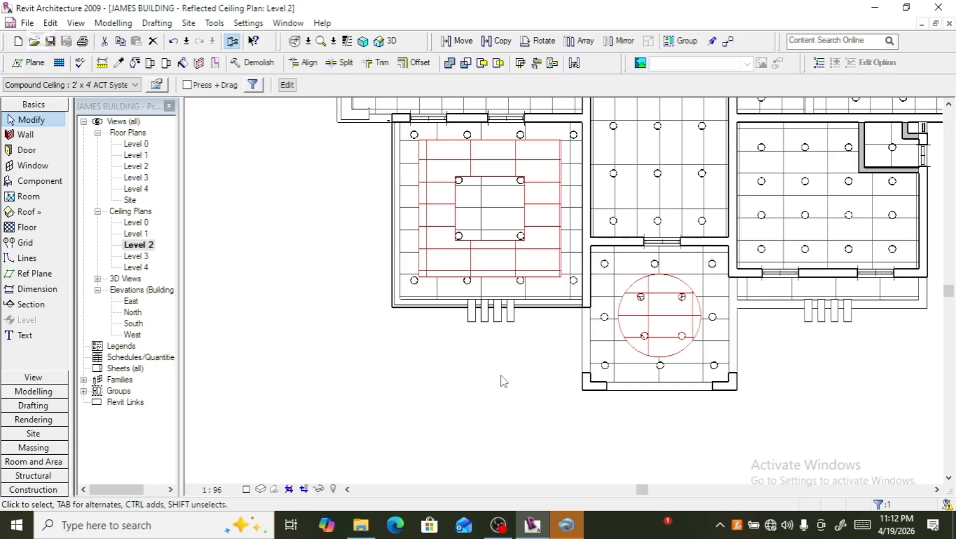
{"action": "scroll", "coordinate": [482, 229], "scroll_direction": "up", "scroll_amount": 2}
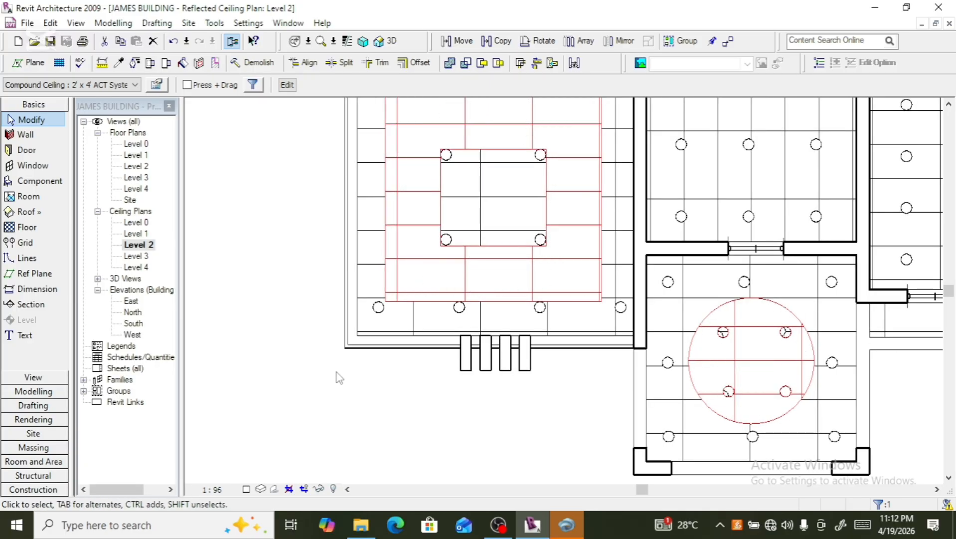
{"action": "scroll", "coordinate": [350, 369], "scroll_direction": "down", "scroll_amount": 2}
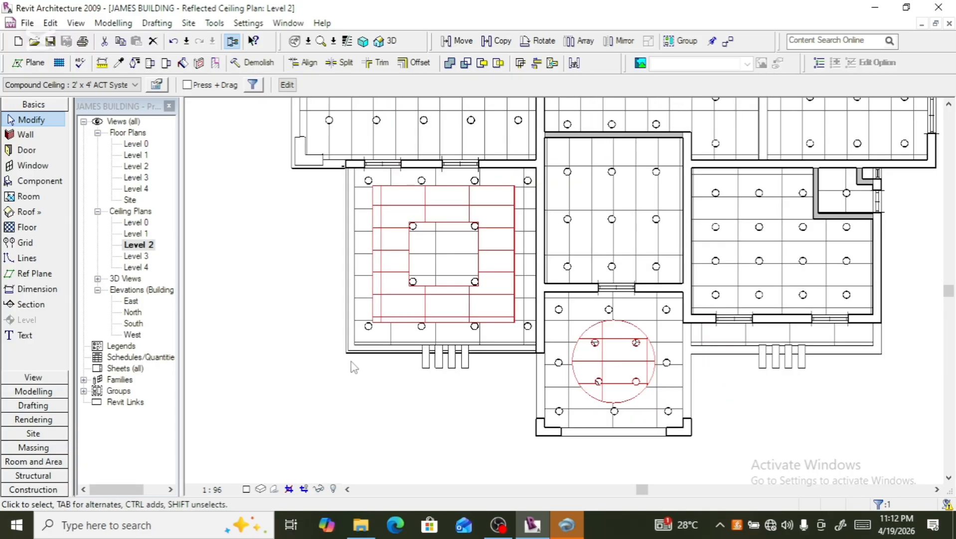
{"action": "left_click", "coordinate": [379, 337]}
{"action": "scroll", "coordinate": [399, 332], "scroll_direction": "up", "scroll_amount": 2}
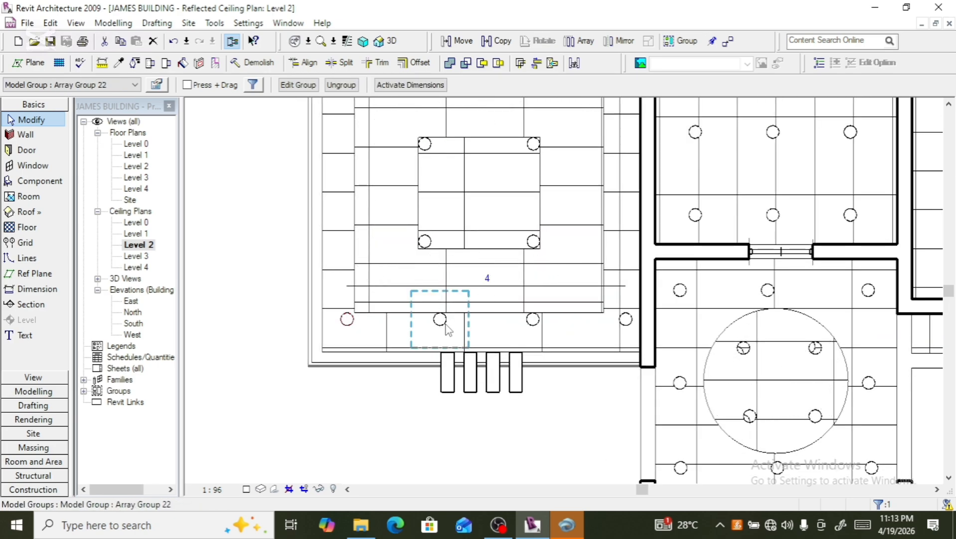
{"action": "left_click", "coordinate": [446, 327], "text": "ctrl"}
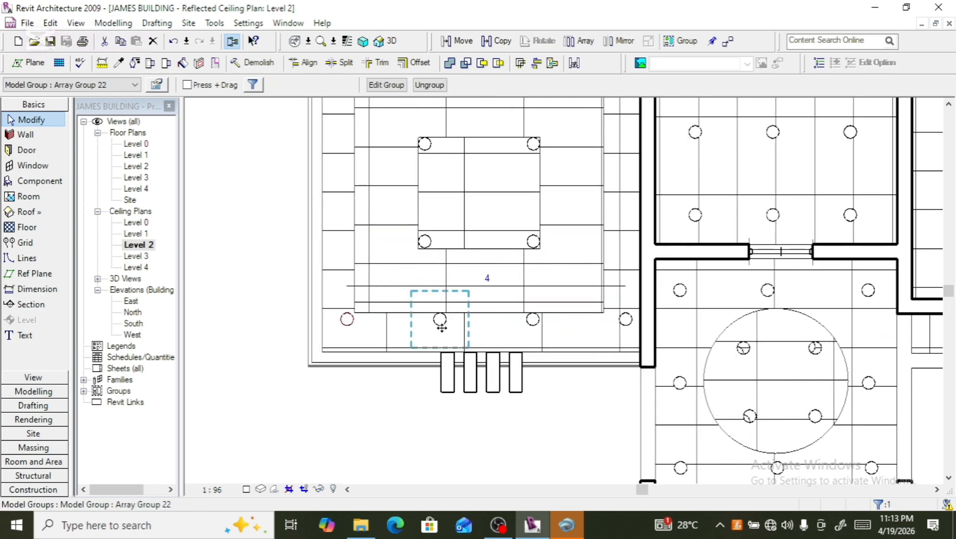
{"action": "left_click", "coordinate": [523, 327], "text": "ctrl"}
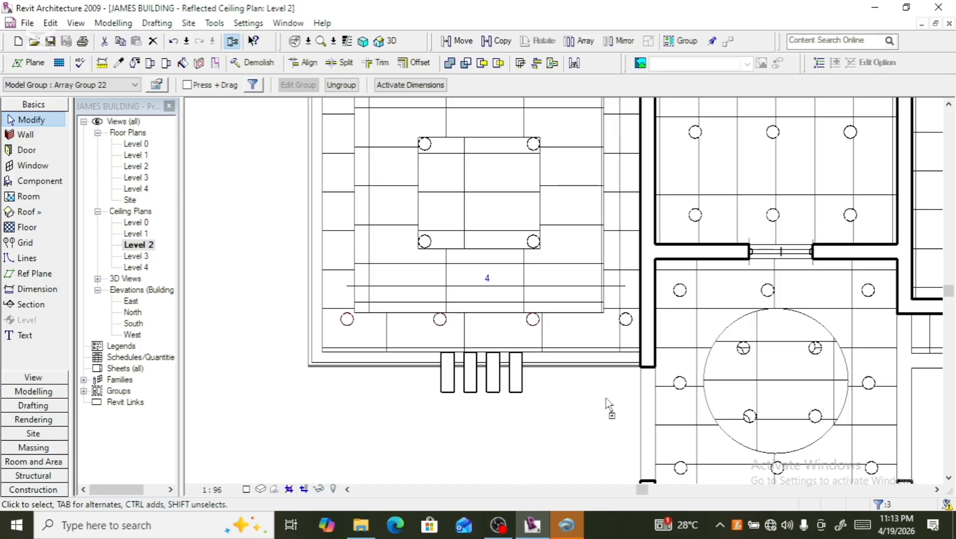
{"action": "left_click", "coordinate": [629, 344], "text": "ctrl"}
{"action": "key", "text": "Down"}
{"action": "key", "text": "Down"}
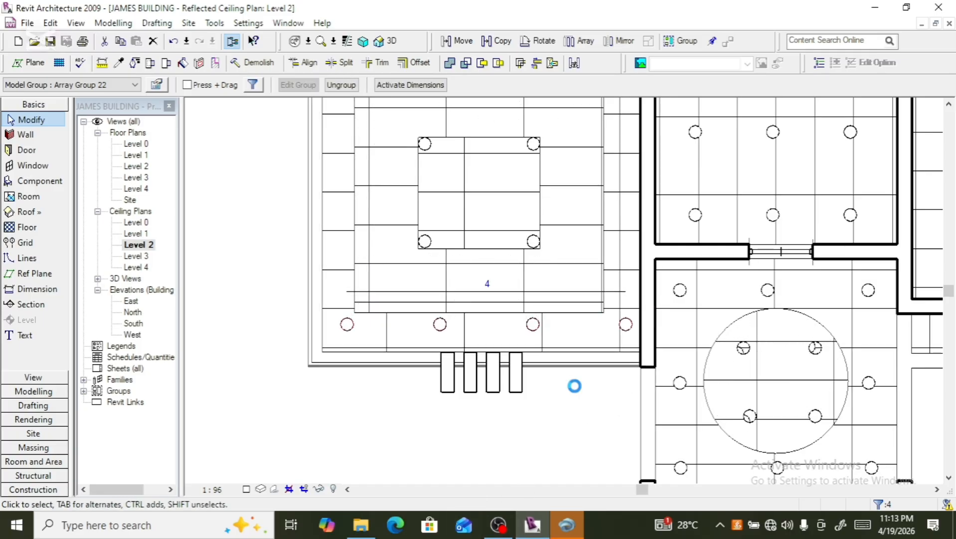
- Add the four downlight groups along the room's top edge to the selection and ungroup all eight
{"action": "scroll", "coordinate": [575, 387], "scroll_direction": "down", "scroll_amount": 2}
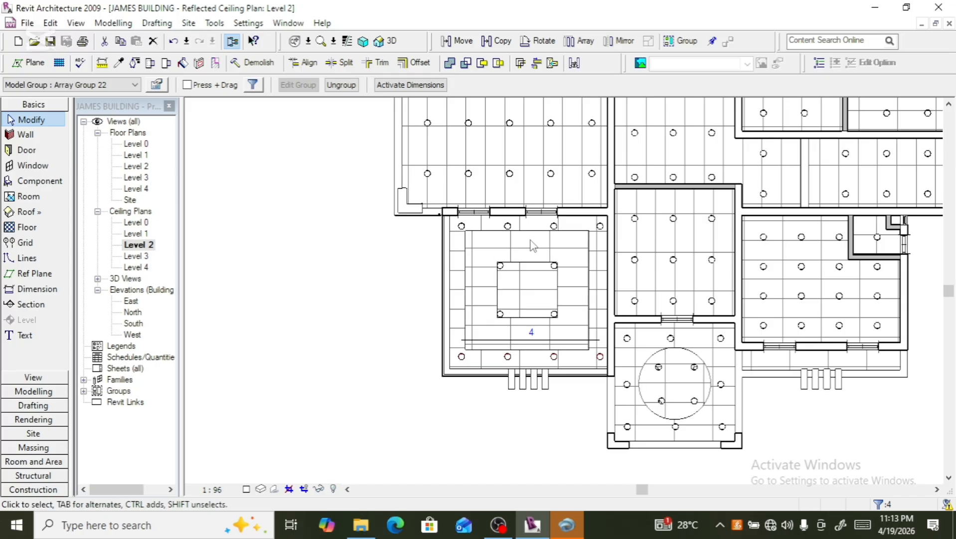
{"action": "scroll", "coordinate": [533, 244], "scroll_direction": "up", "scroll_amount": 1}
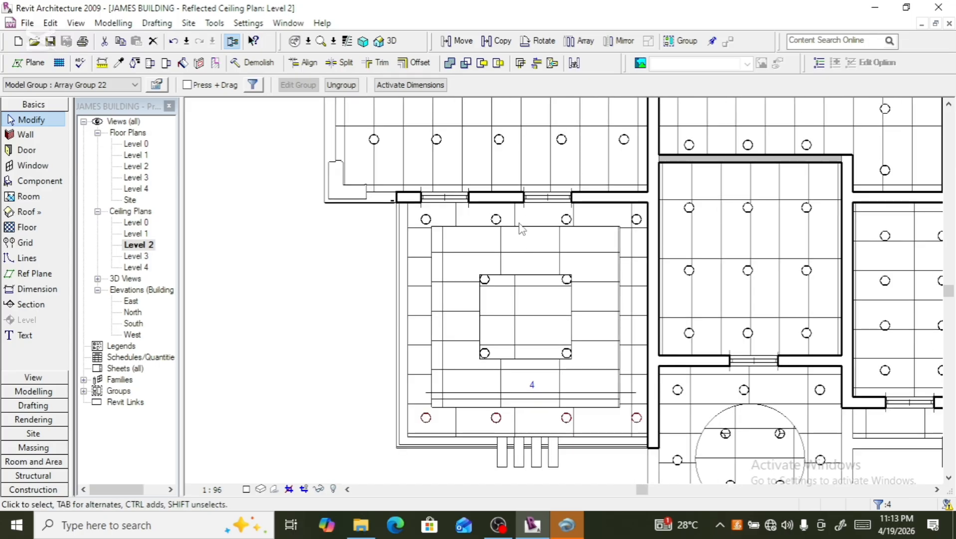
{"action": "left_click", "coordinate": [493, 221], "text": "ctrl"}
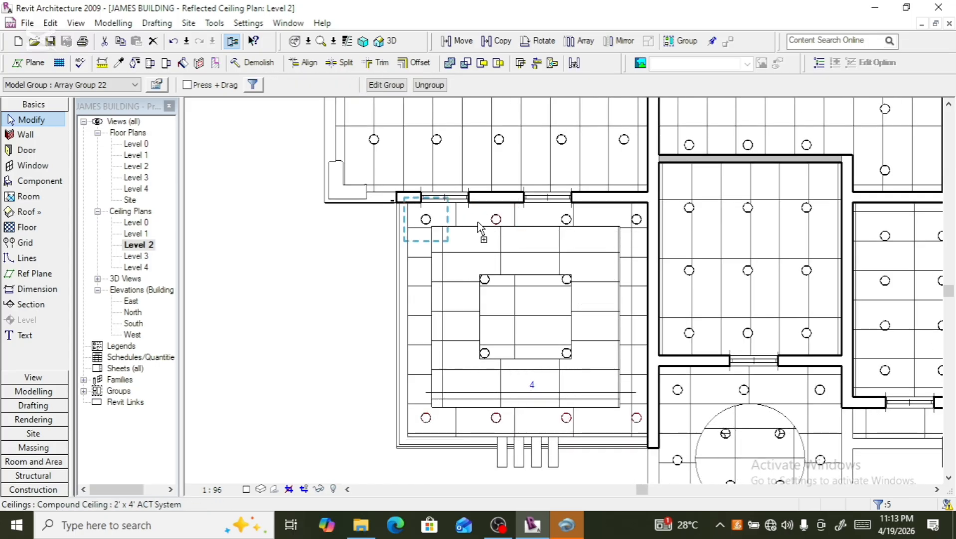
{"action": "left_click", "coordinate": [477, 227], "text": "ctrl"}
{"action": "left_click", "coordinate": [560, 230], "text": "ctrl"}
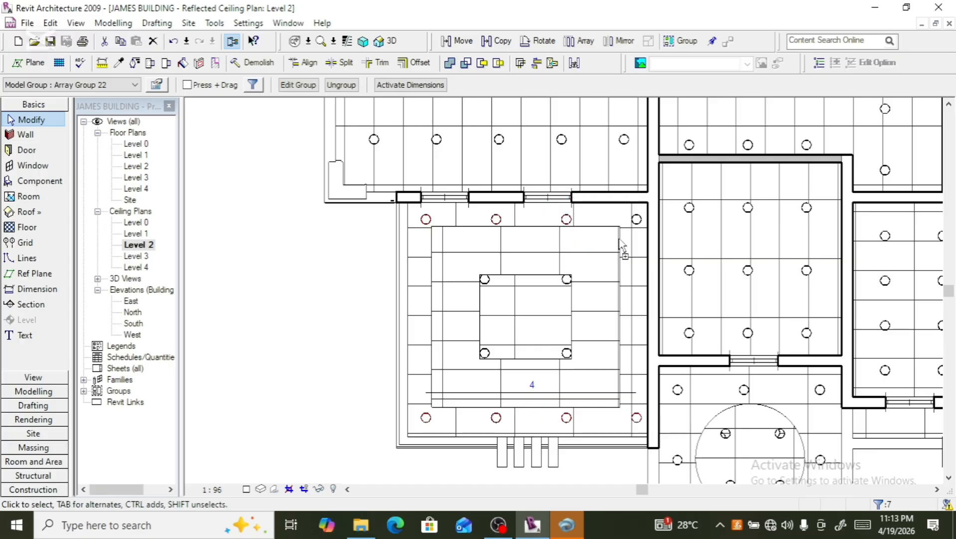
{"action": "left_click", "coordinate": [635, 220], "text": "ctrl"}
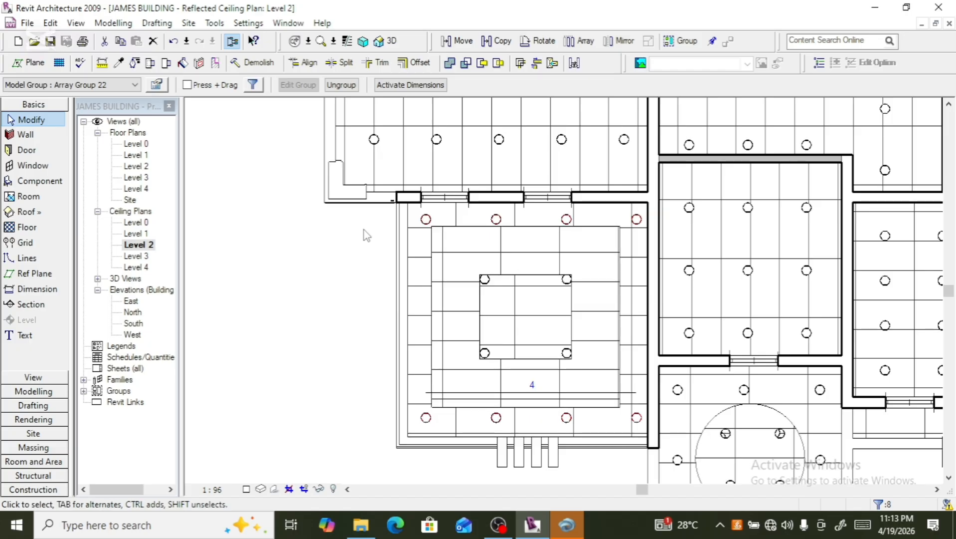
{"action": "left_click", "coordinate": [339, 86]}
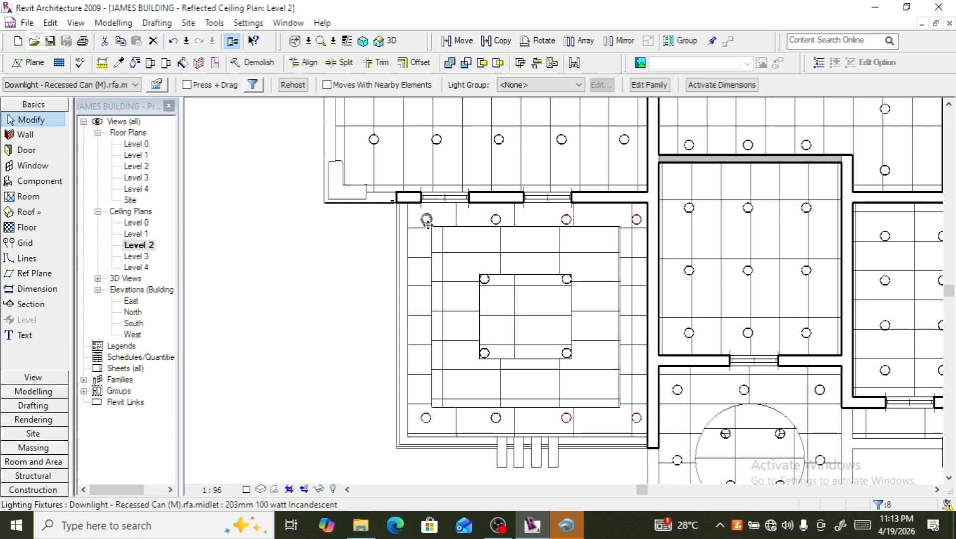
{"action": "left_click", "coordinate": [363, 270]}
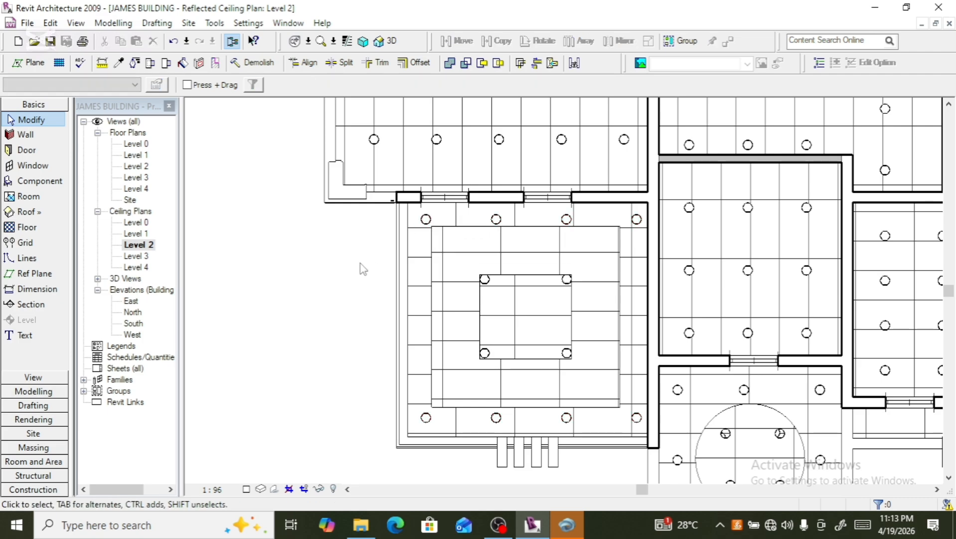
{"action": "left_click", "coordinate": [426, 220]}
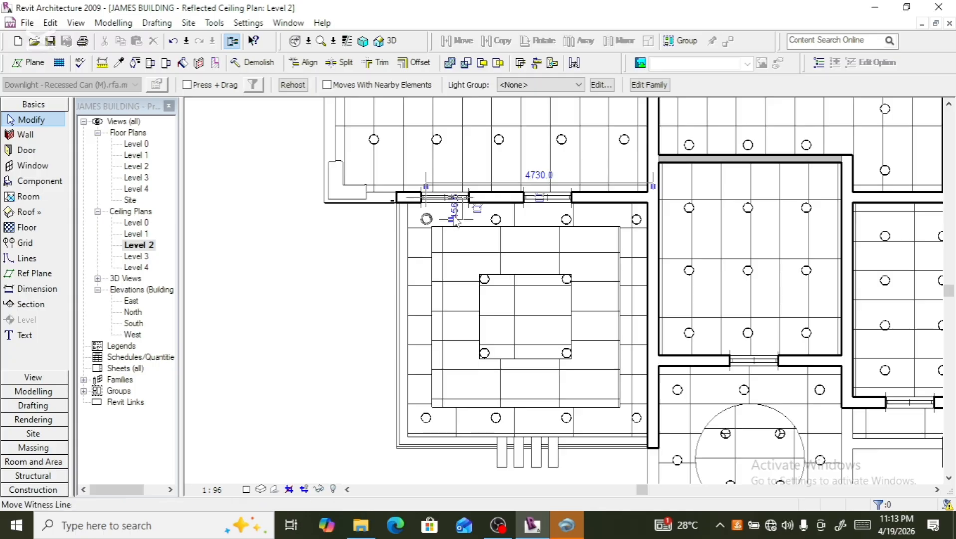
{"action": "left_click", "coordinate": [497, 220], "text": "ctrl"}
{"action": "left_click", "coordinate": [567, 219], "text": "ctrl"}
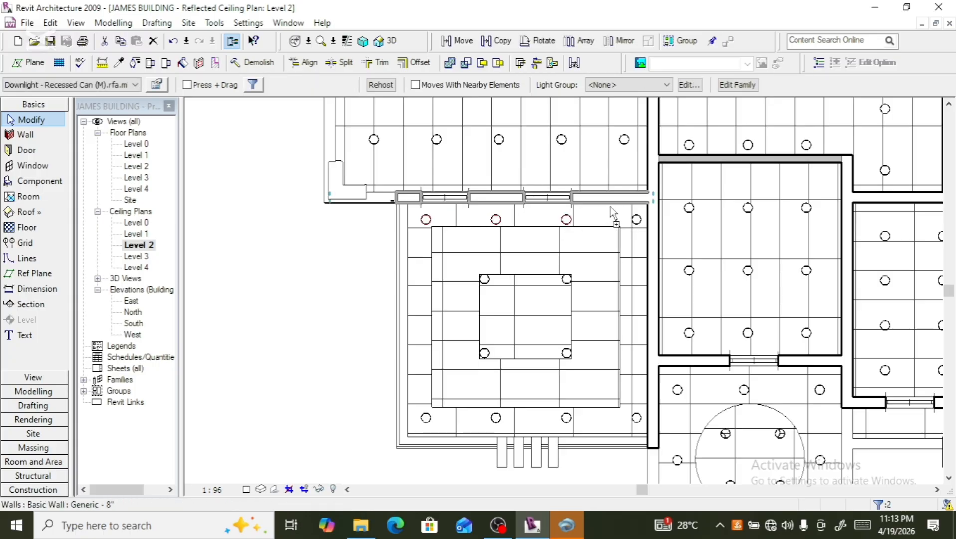
{"action": "left_click", "coordinate": [637, 220], "text": "ctrl"}
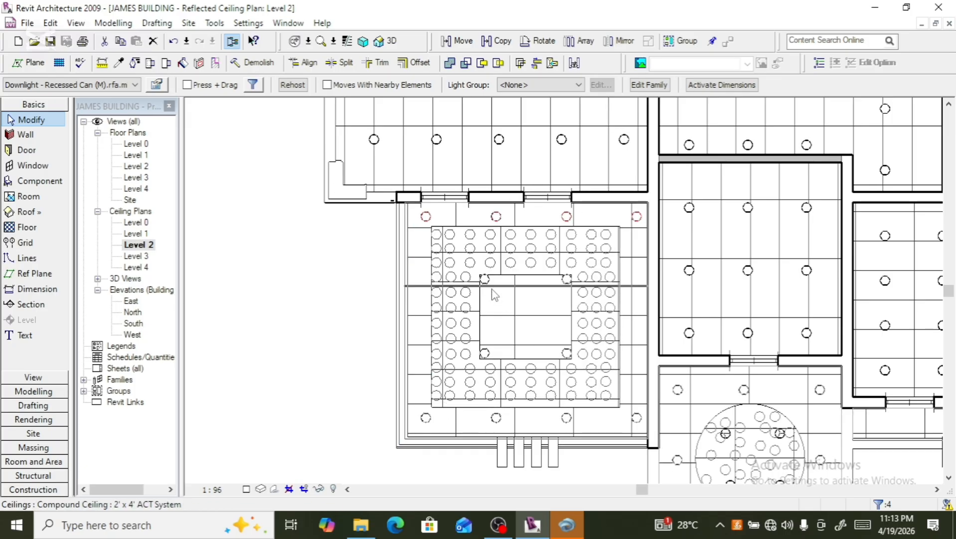
- Select the inner square's top-left corner downlight and nudge it down and right into the square
{"action": "scroll", "coordinate": [491, 291], "scroll_direction": "up", "scroll_amount": 3}
{"action": "left_click", "coordinate": [482, 276]}
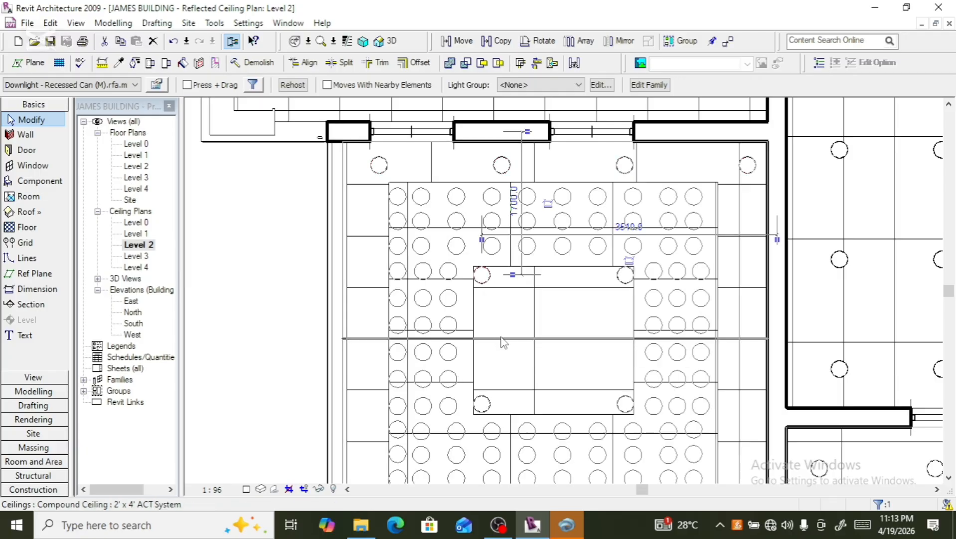
{"action": "key", "text": "Down"}
{"action": "key", "text": "Down"}
{"action": "key", "text": "Down"}
{"action": "key", "text": "Down"}
{"action": "key", "text": "Down"}
{"action": "key", "text": "Down"}
{"action": "key", "text": "Down"}
{"action": "key", "text": "Down"}
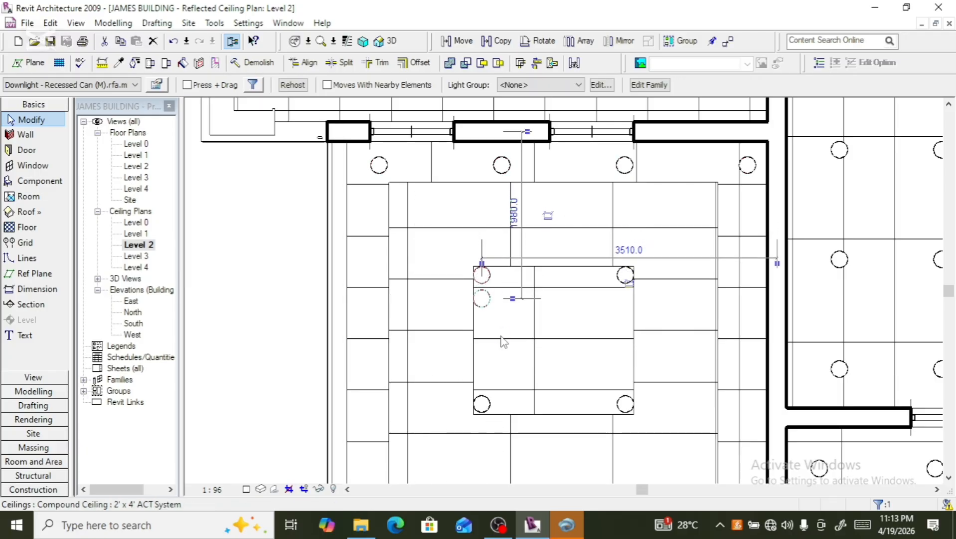
{"action": "key", "text": "Down"}
{"action": "key", "text": "Right"}
{"action": "key", "text": "Right"}
{"action": "key", "text": "Right"}
{"action": "key", "text": "Right"}
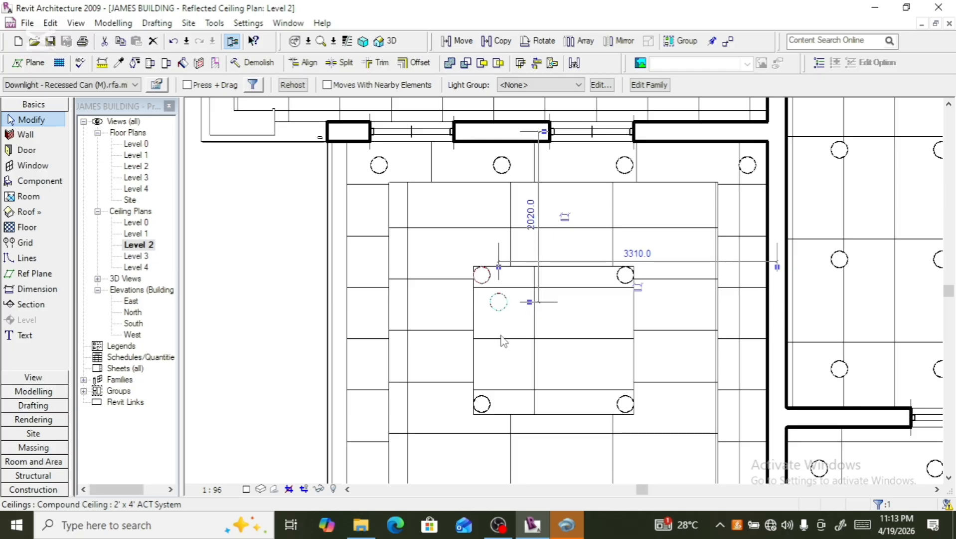
{"action": "key", "text": "Right"}
{"action": "key", "text": "Right"}
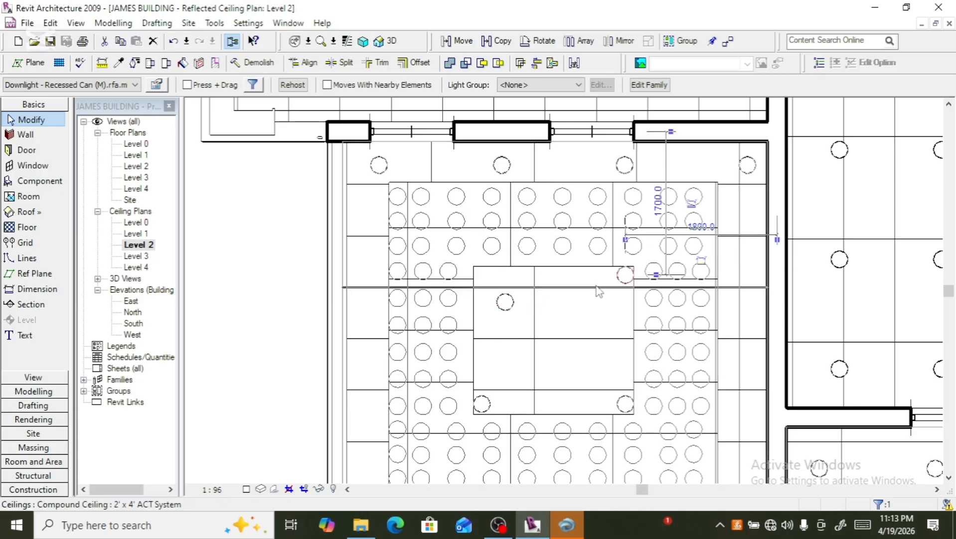
- Undo the last nudge and delete the inner square's bottom-left corner downlight
{"action": "key", "text": "ctrl+z"}
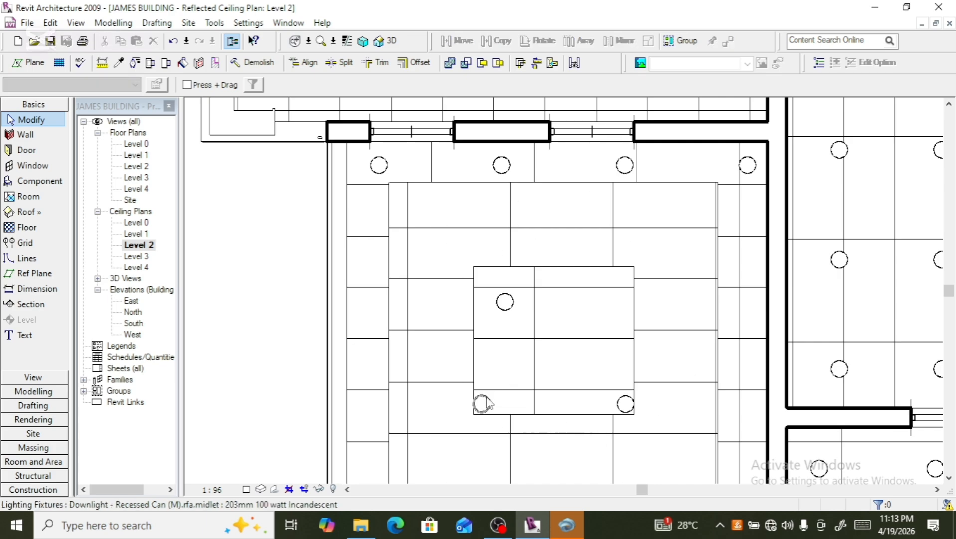
{"action": "left_click", "coordinate": [482, 403]}
{"action": "key", "text": "Delete"}
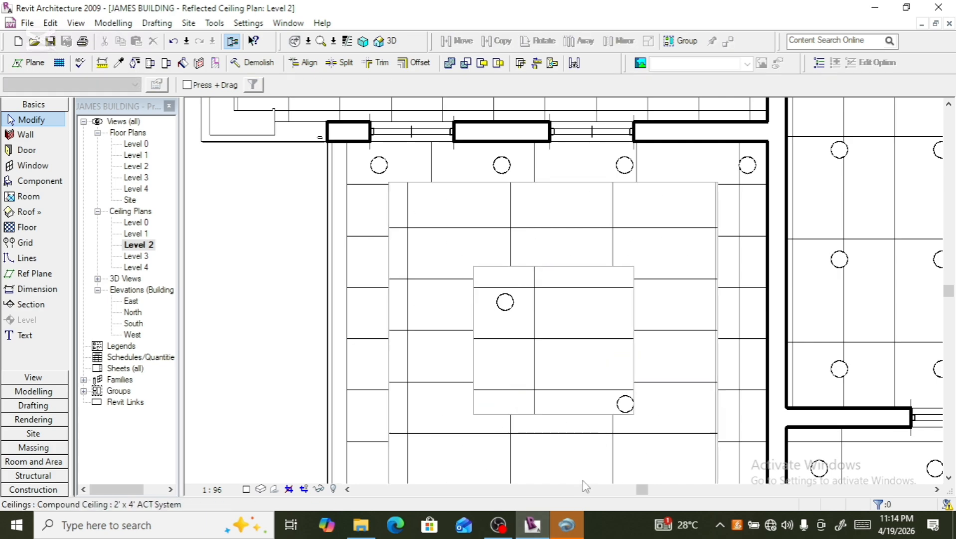
- Select the inner square's bottom-right corner downlight and nudge it up and left into the square
{"action": "left_click", "coordinate": [618, 405]}
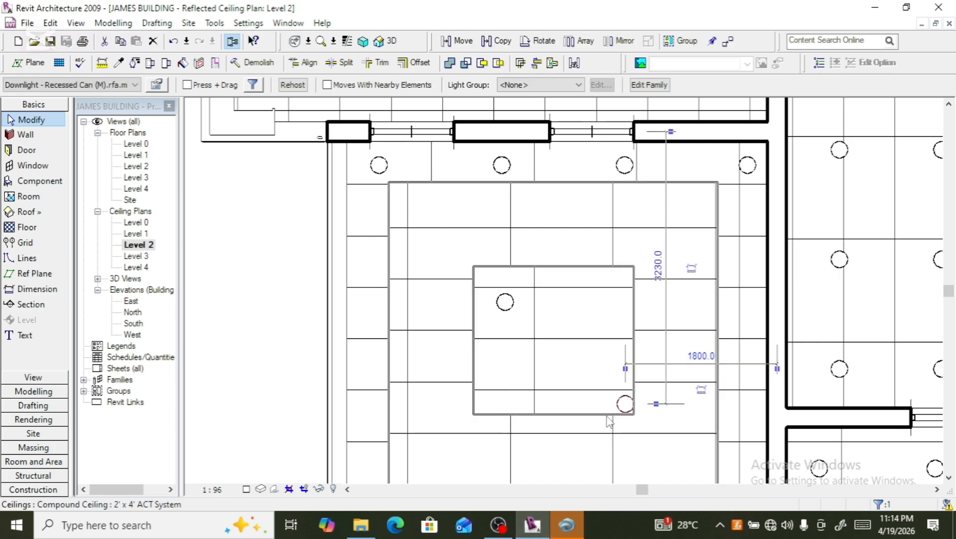
{"action": "key", "text": "Up"}
{"action": "key", "text": "Up"}
{"action": "key", "text": "Up"}
{"action": "key", "text": "Up"}
{"action": "key", "text": "Up"}
{"action": "key", "text": "Up"}
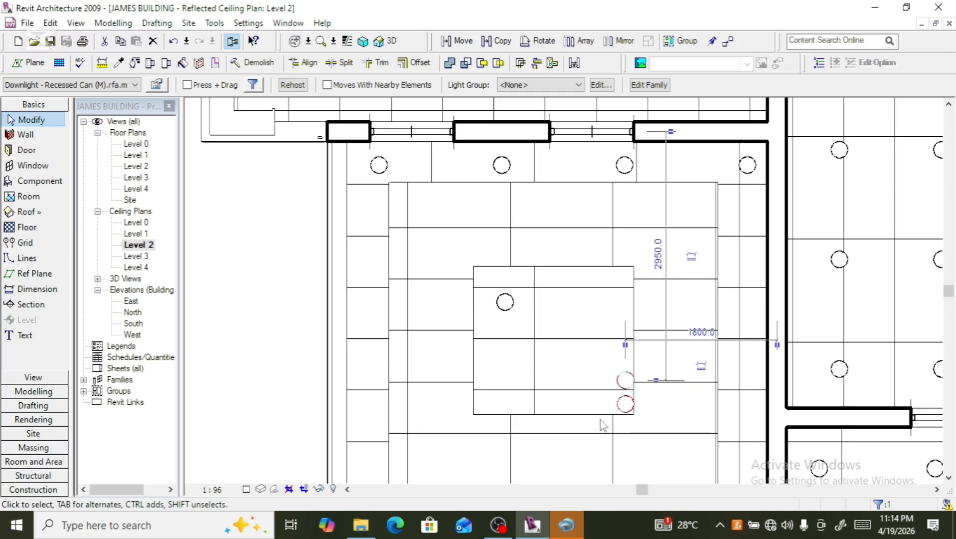
{"action": "key", "text": "Up"}
{"action": "key", "text": "Left"}
{"action": "key", "text": "Left"}
{"action": "key", "text": "Left"}
{"action": "key", "text": "Left"}
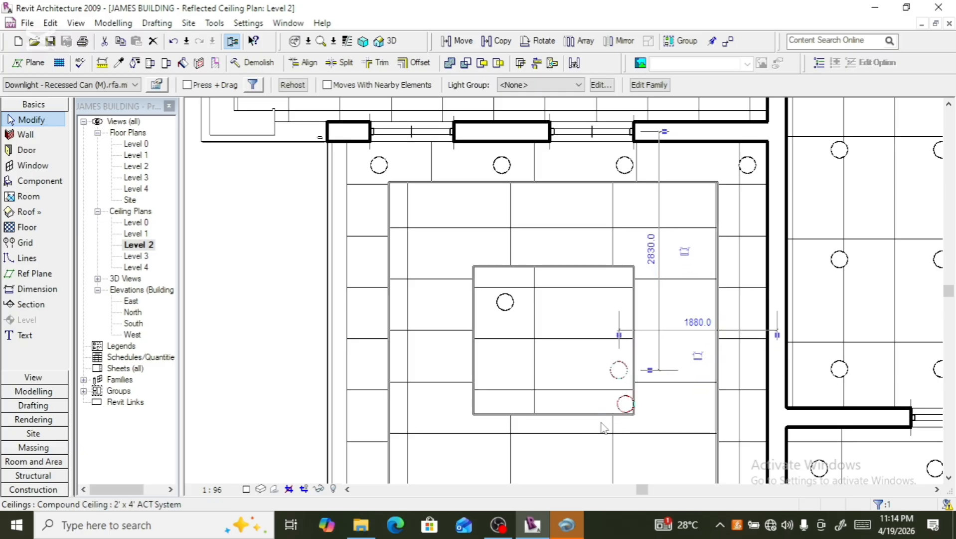
{"action": "key", "text": "Left"}
{"action": "key", "text": "Left"}
{"action": "key", "text": "Left"}
{"action": "key", "text": "Left"}
{"action": "key", "text": "Left"}
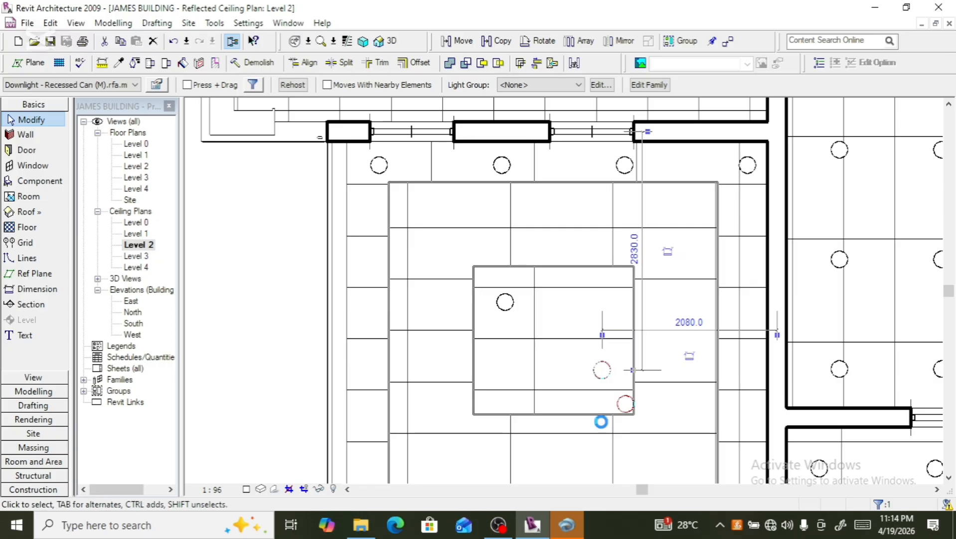
{"action": "key", "text": "Left"}
{"action": "key", "text": "Left"}
{"action": "key", "text": "Left"}
{"action": "key", "text": "Left"}
{"action": "key", "text": "Left"}
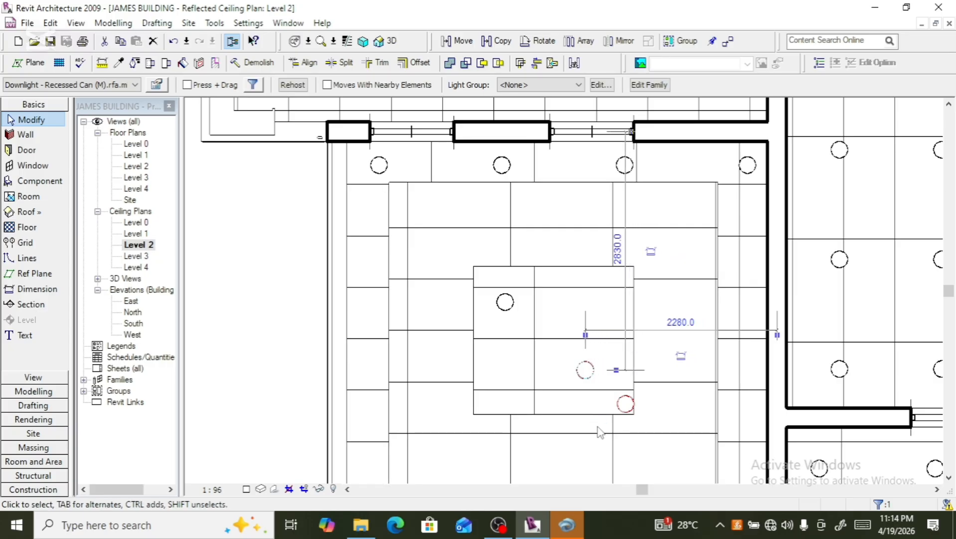
{"action": "key", "text": "Left"}
{"action": "key", "text": "Left"}
{"action": "key", "text": "Left"}
{"action": "key", "text": "Left"}
{"action": "key", "text": "Left"}
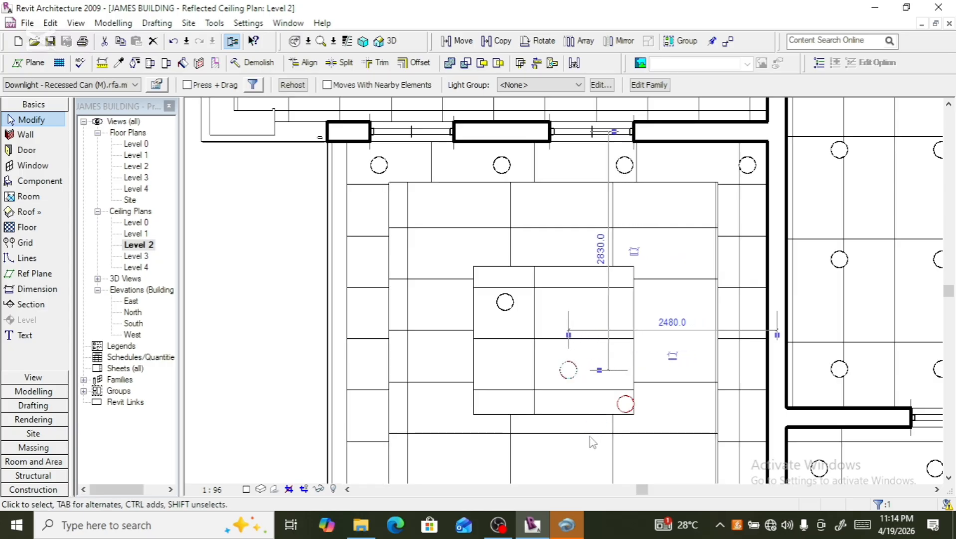
{"action": "key", "text": "Right"}
{"action": "key", "text": "Right"}
{"action": "key", "text": "Right"}
{"action": "key", "text": "Right"}
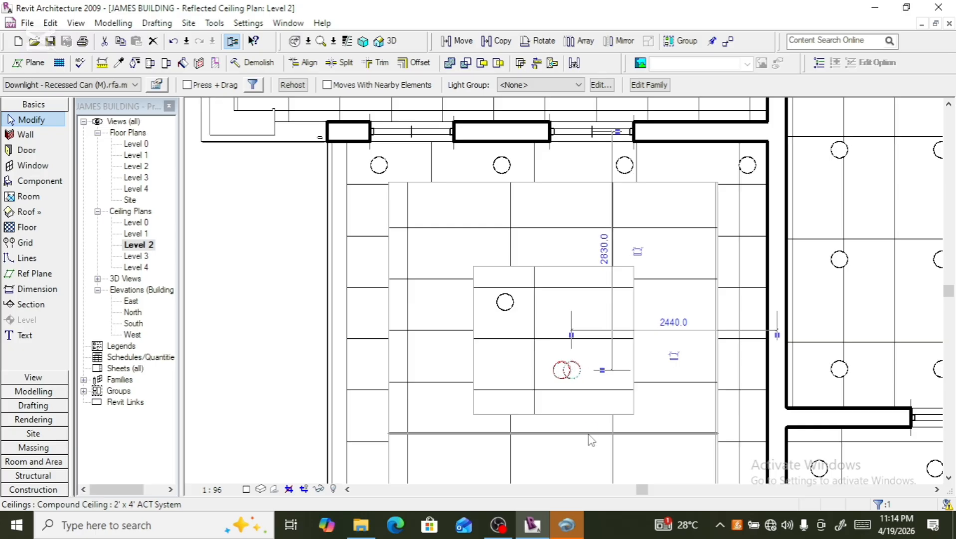
{"action": "key", "text": "Right"}
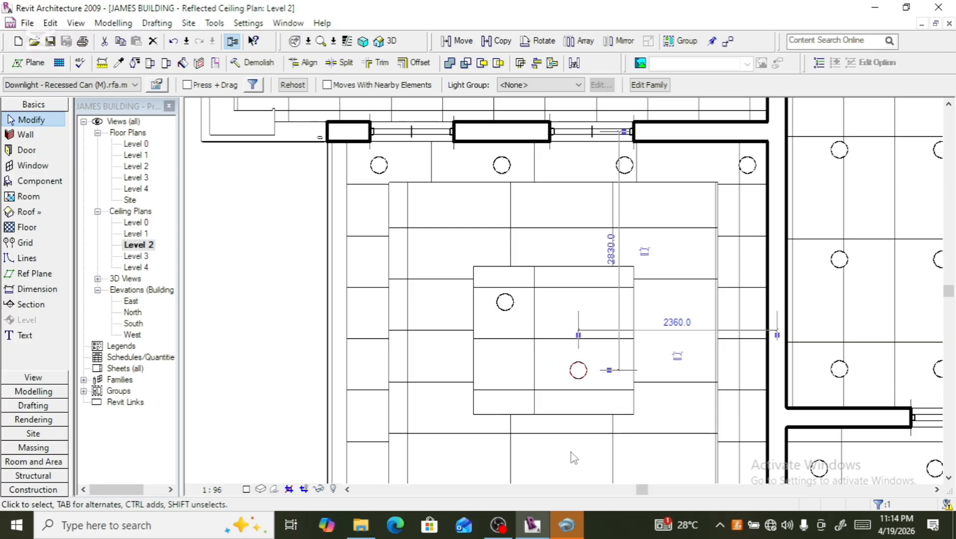
{"action": "key", "text": "Right"}
{"action": "key", "text": "Right"}
{"action": "key", "text": "Down"}
{"action": "key", "text": "Down"}
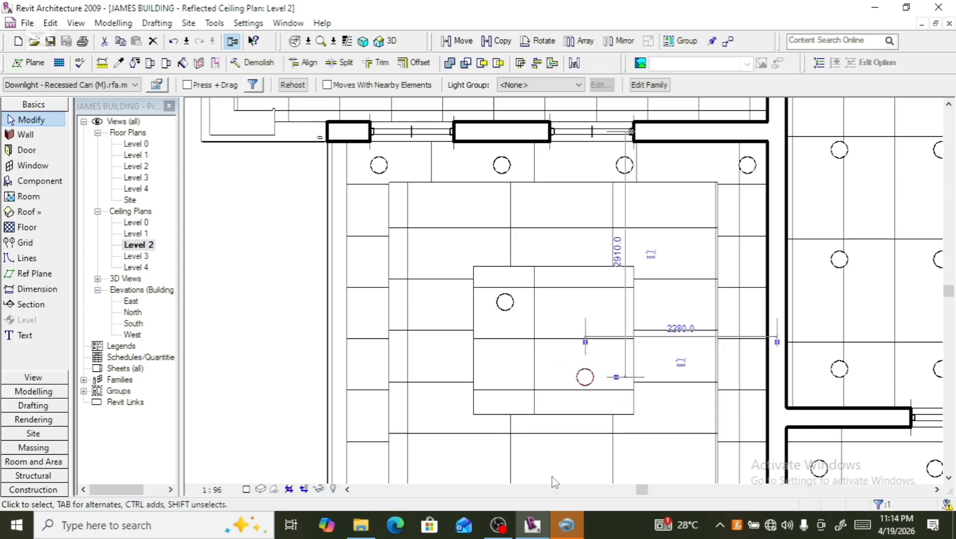
{"action": "key", "text": "Right"}
{"action": "key", "text": "Right"}
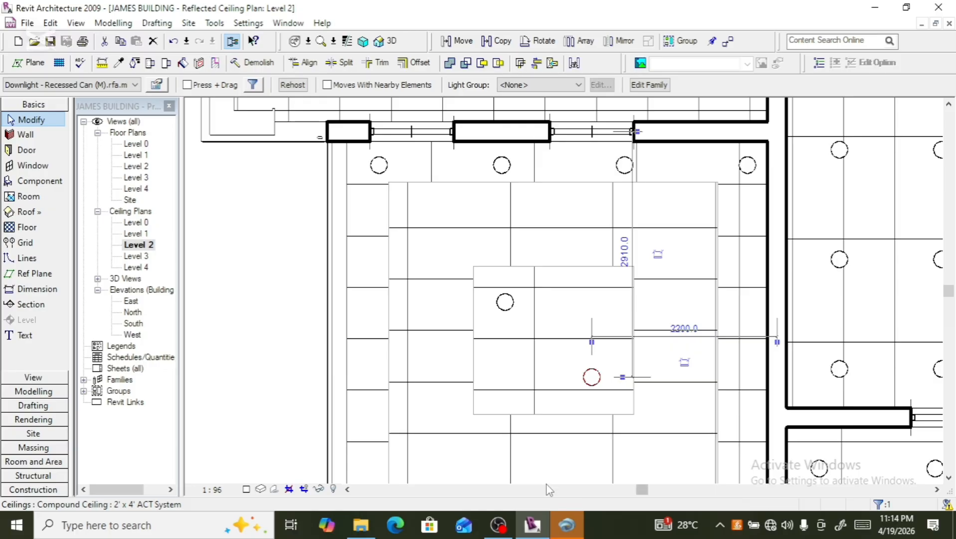
- Start the Component tool with the Recessed Can downlight and place two downlights along each of the room's left and right edges
{"action": "scroll", "coordinate": [500, 465], "scroll_direction": "down", "scroll_amount": 2}
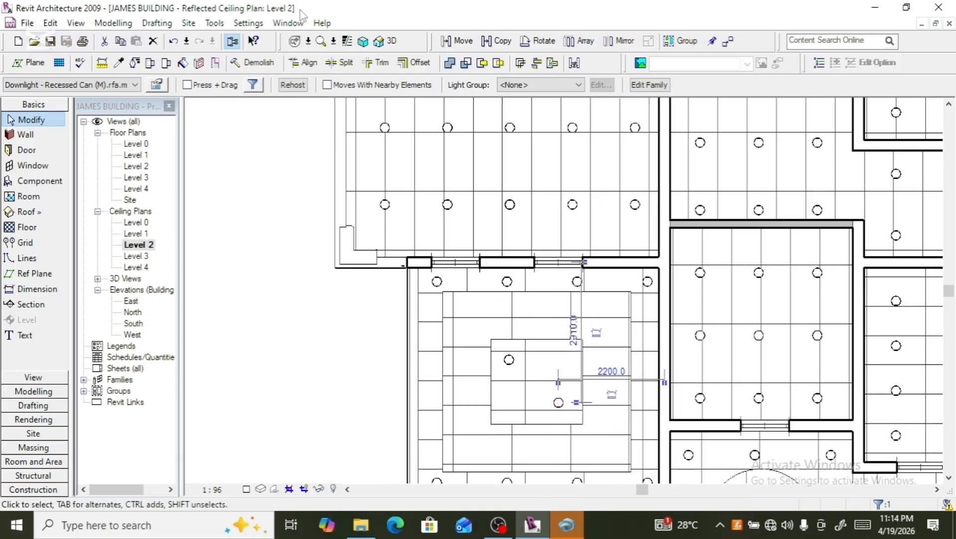
{"action": "left_click", "coordinate": [55, 182]}
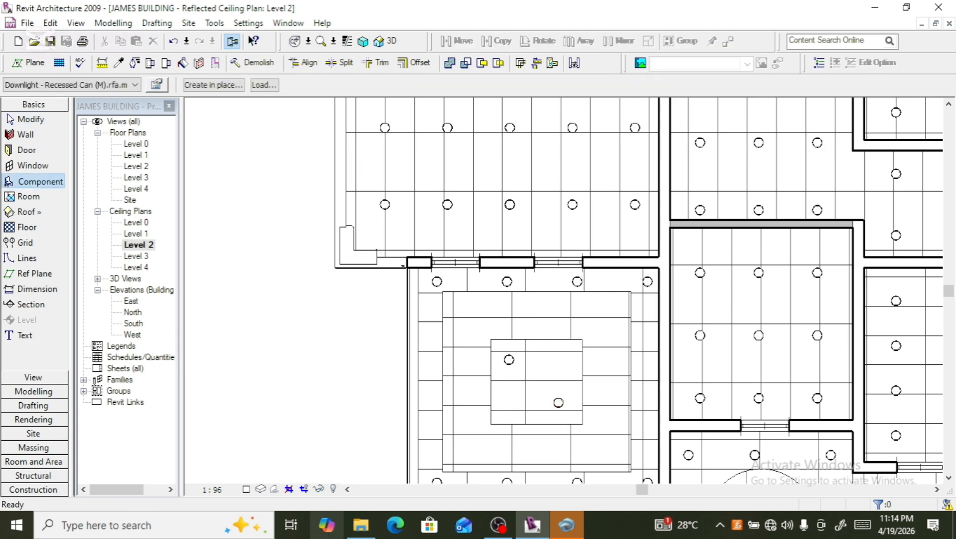
{"action": "scroll", "coordinate": [348, 346], "scroll_direction": "down", "scroll_amount": 4}
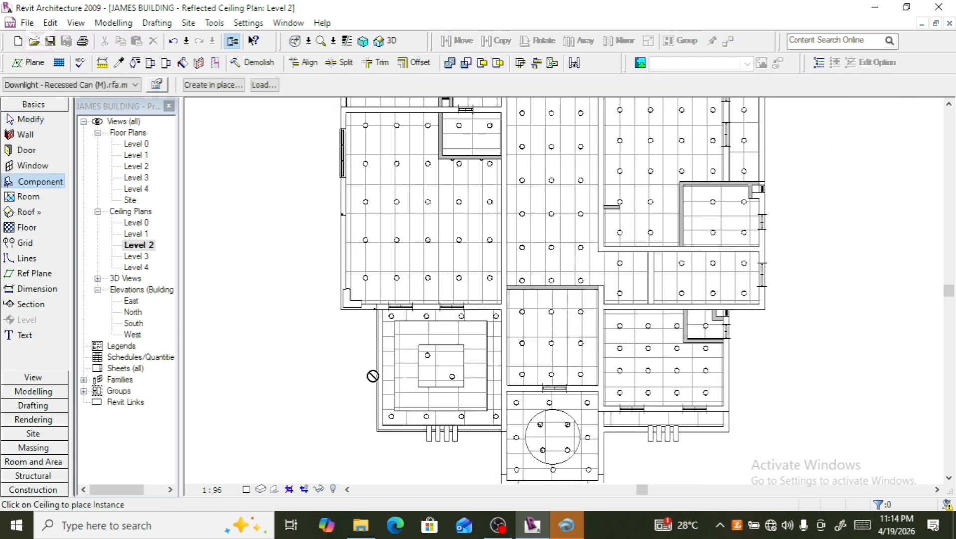
{"action": "scroll", "coordinate": [373, 375], "scroll_direction": "up", "scroll_amount": 5}
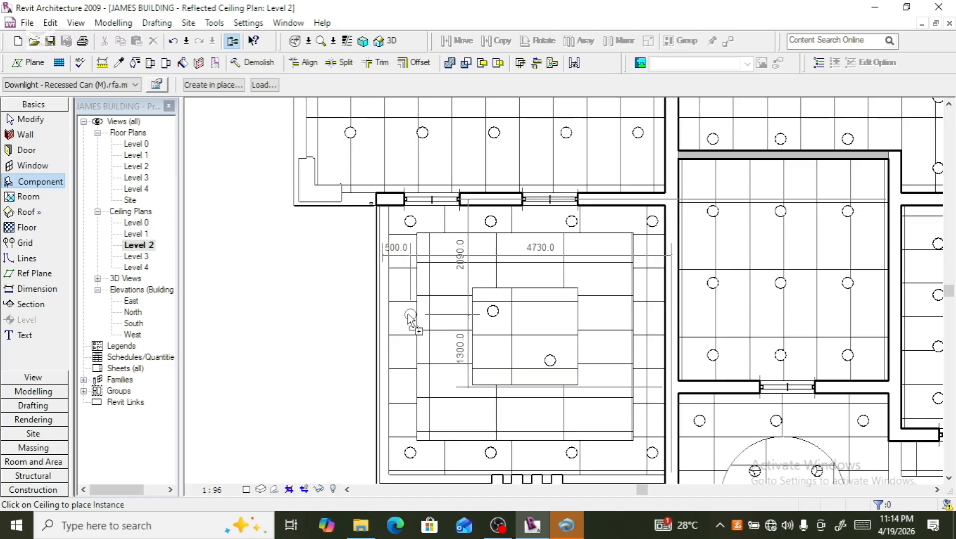
{"action": "left_click", "coordinate": [405, 310]}
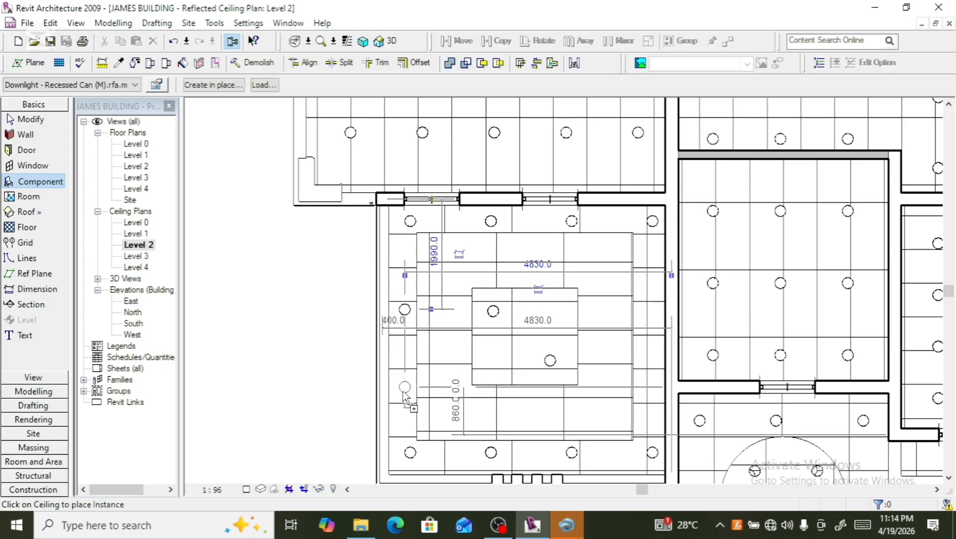
{"action": "left_click", "coordinate": [404, 392]}
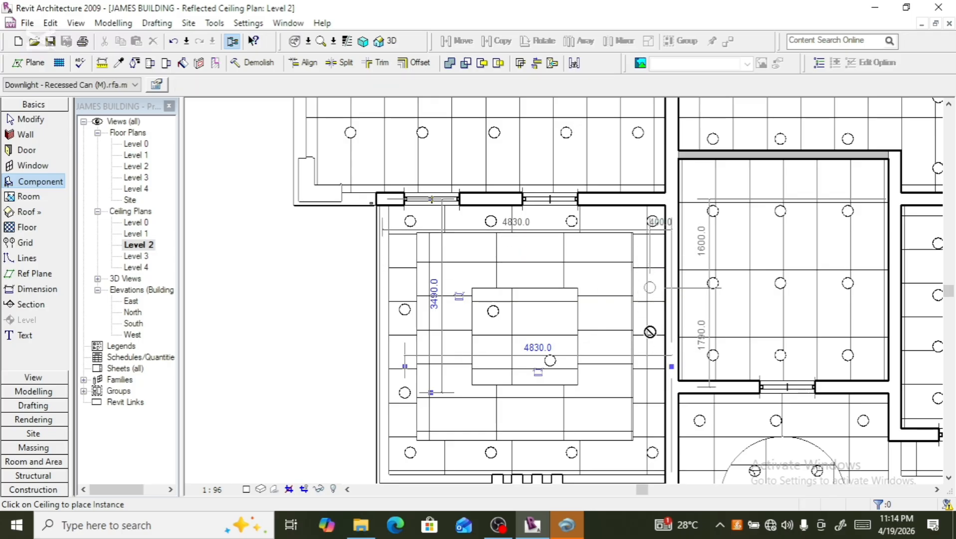
{"action": "left_click", "coordinate": [650, 287]}
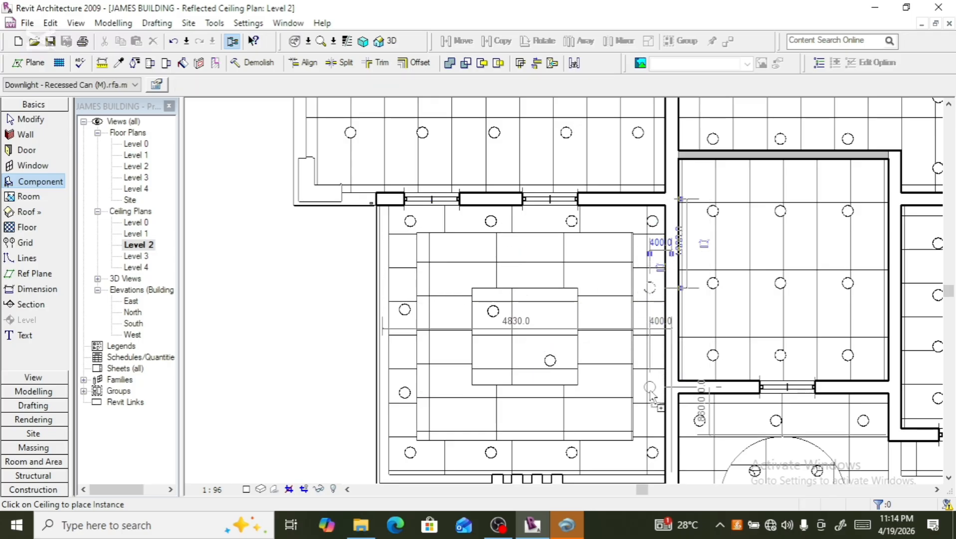
{"action": "left_click", "coordinate": [650, 388]}
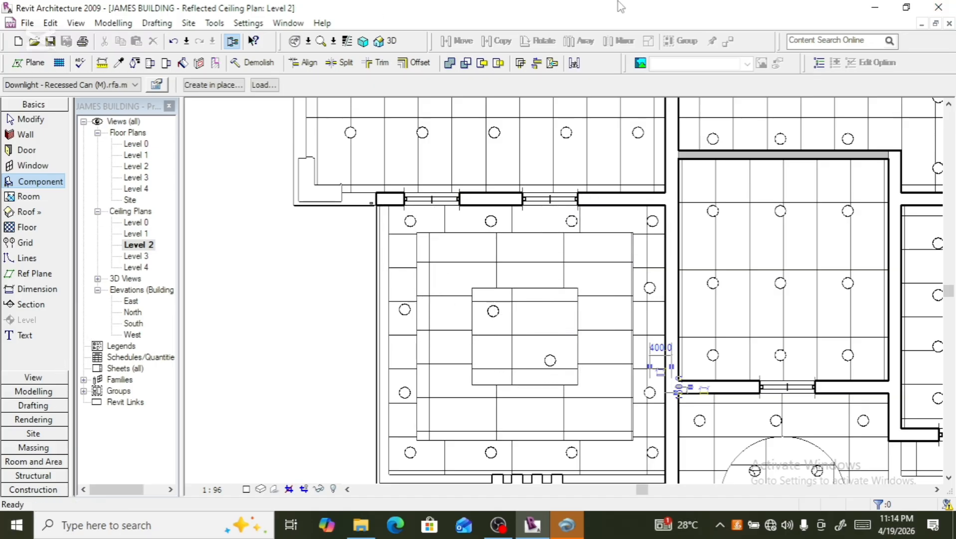
- Place two downlights above and two below the inner square, then leave the Component tool
{"action": "left_click", "coordinate": [449, 272]}
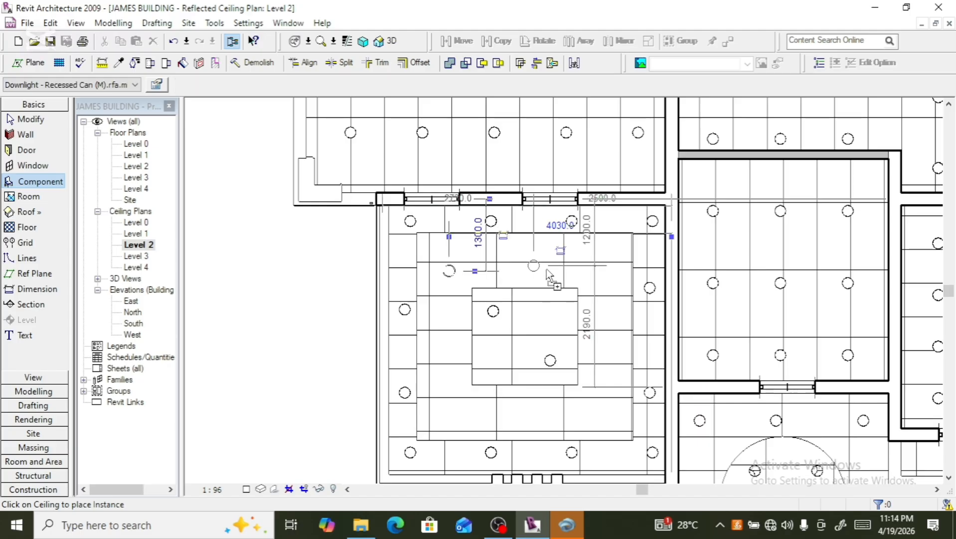
{"action": "left_click", "coordinate": [600, 271]}
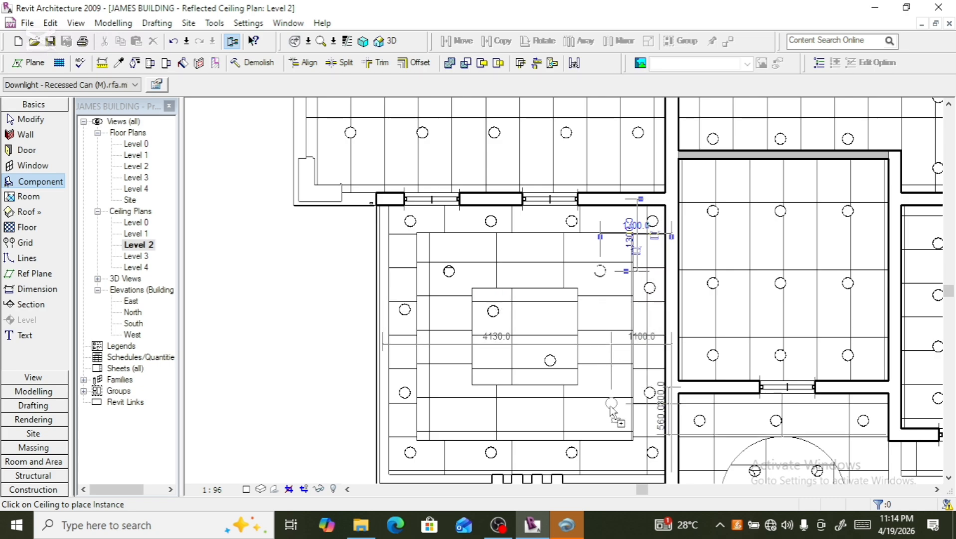
{"action": "left_click", "coordinate": [595, 412]}
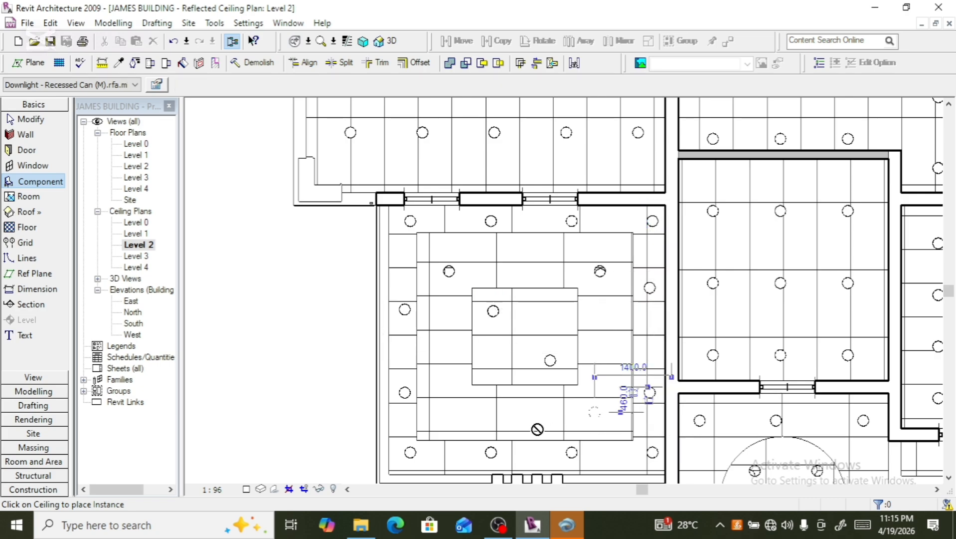
{"action": "left_click", "coordinate": [454, 411]}
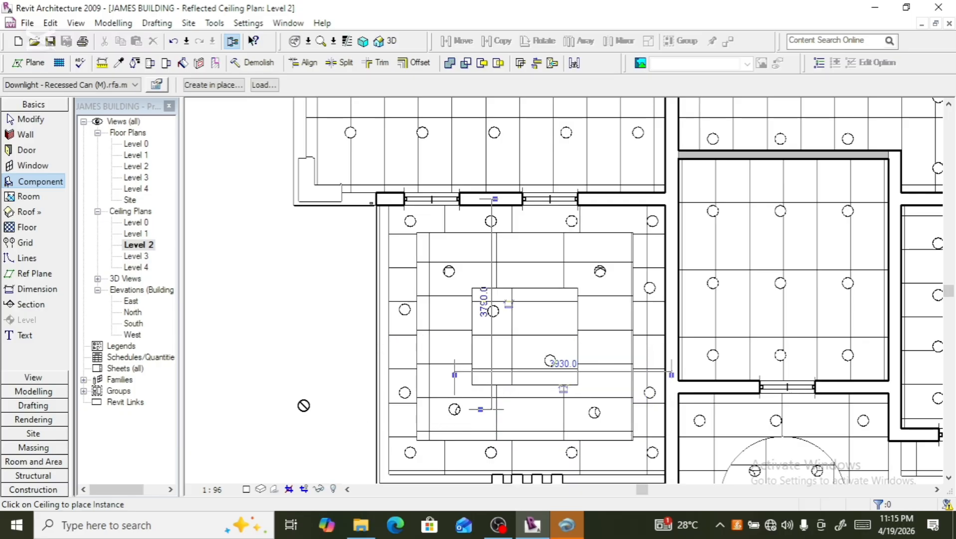
{"action": "key", "text": "Escape"}
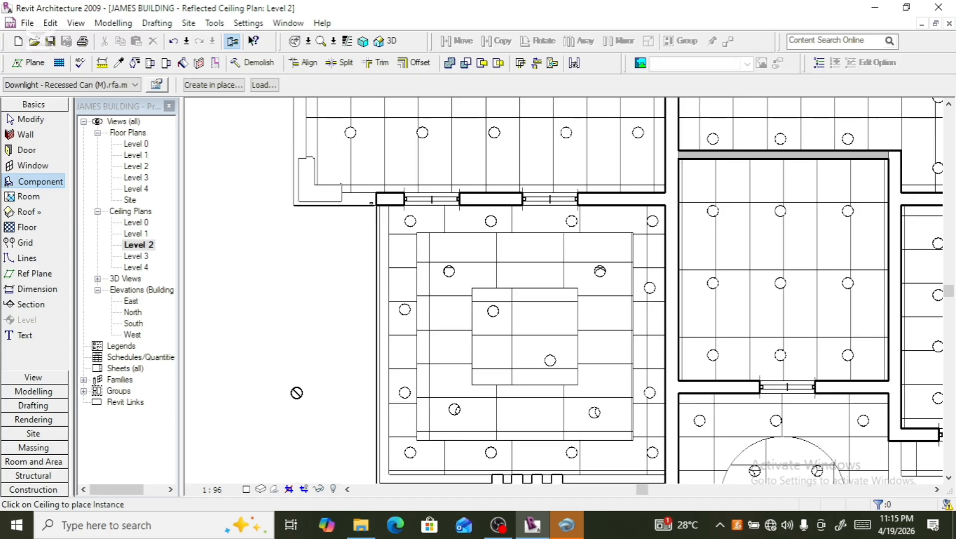
{"action": "key", "text": "Escape"}
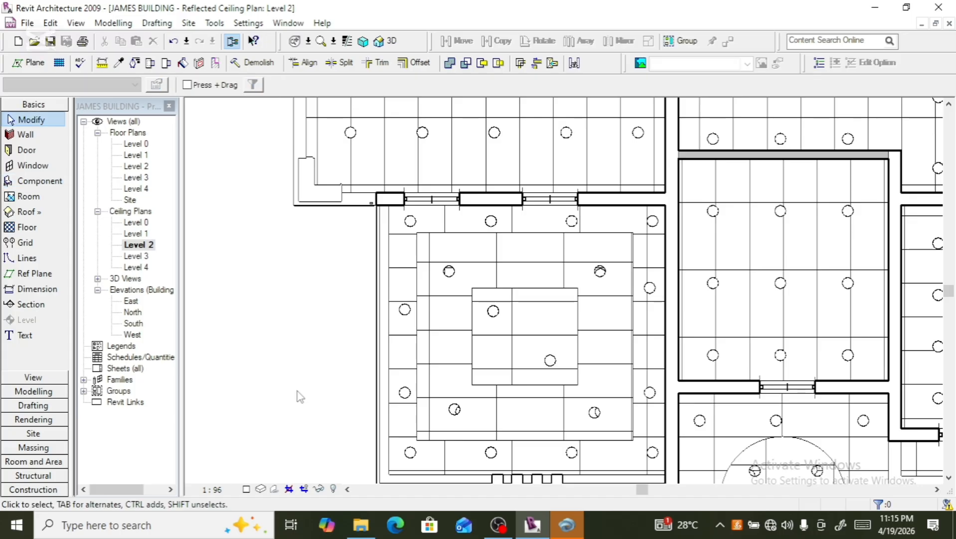
- Open the default 3D view to inspect the ceiling lights
{"action": "left_click", "coordinate": [392, 42]}
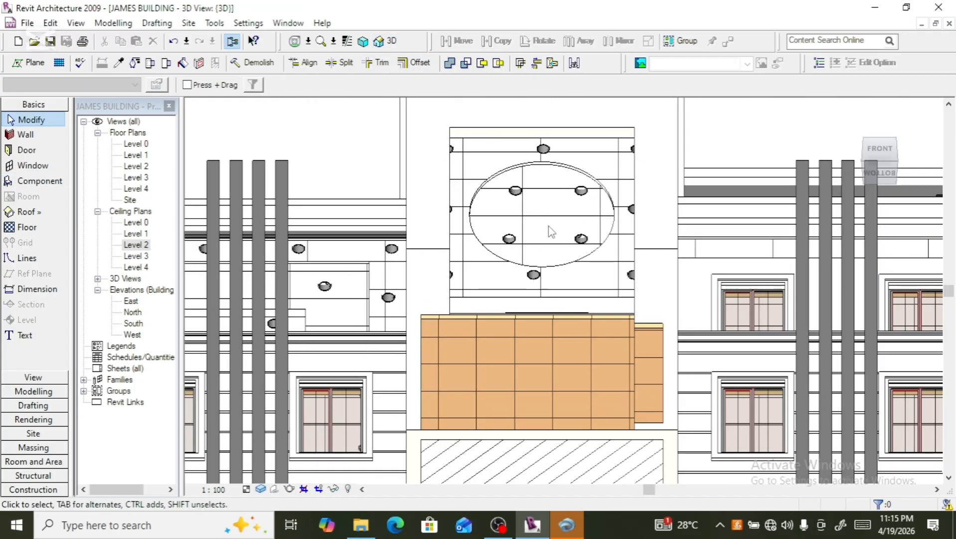
{"action": "scroll", "coordinate": [548, 226], "scroll_direction": "down", "scroll_amount": 4}
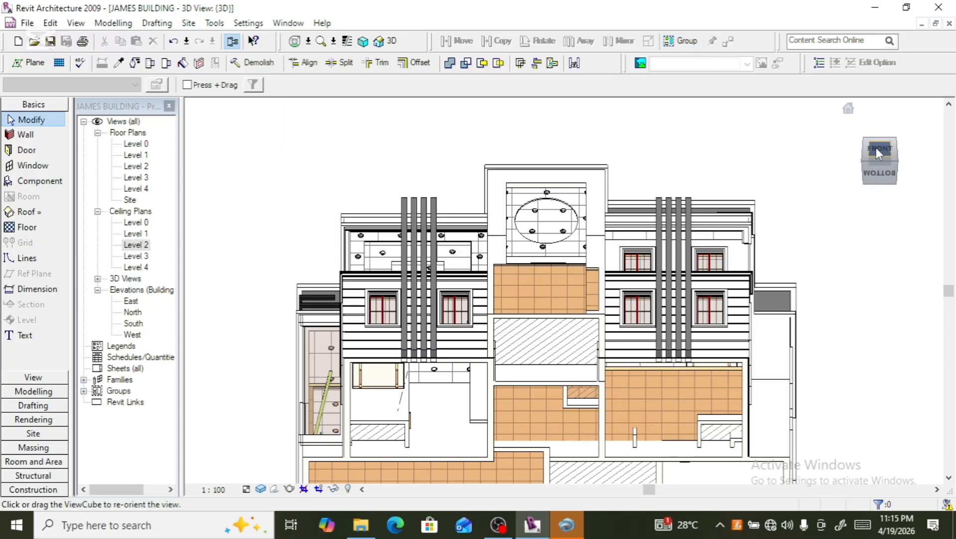
- Orbit and zoom the 3D view to inspect the Level 2 ceiling downlights from below
{"action": "left_click_drag", "start_coordinate": [876, 148], "coordinate": [912, 151]}
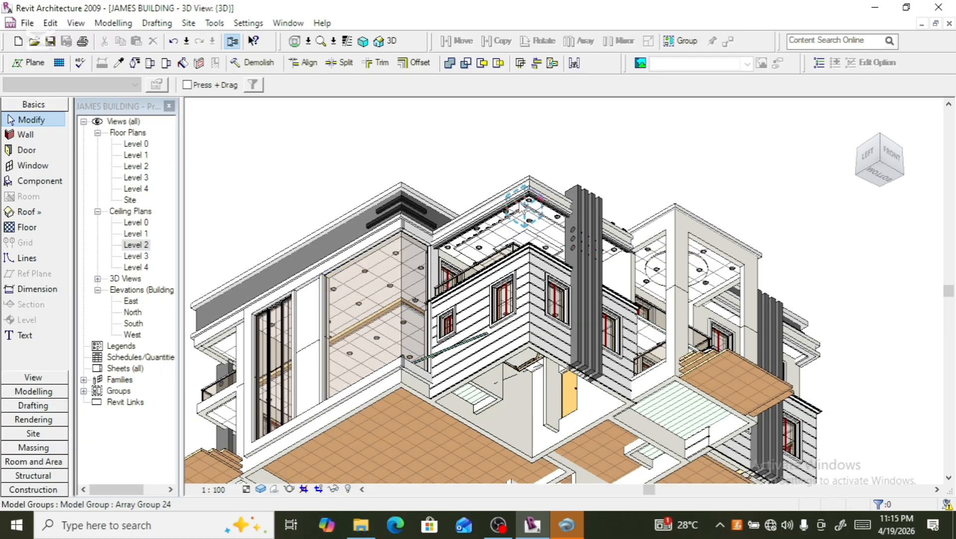
{"action": "scroll", "coordinate": [524, 207], "scroll_direction": "up", "scroll_amount": 4}
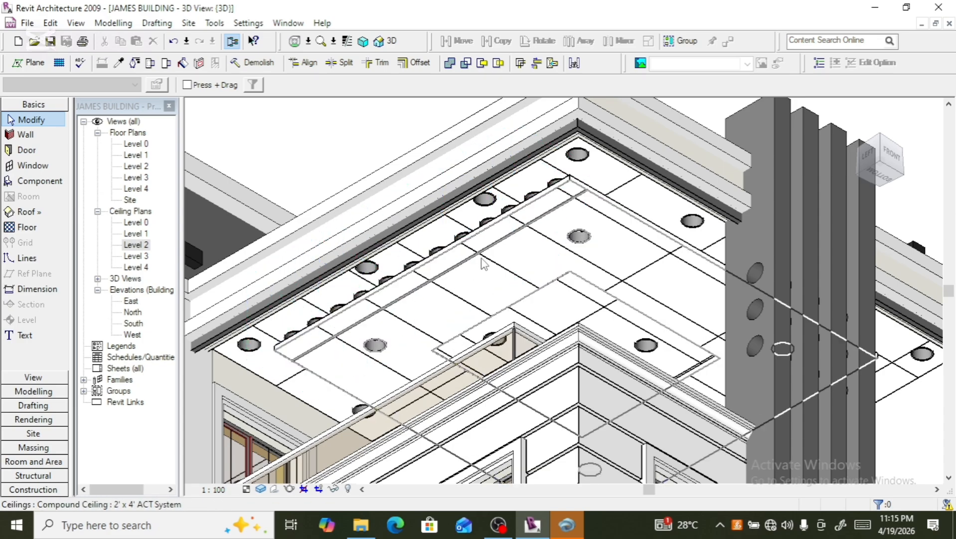
{"action": "scroll", "coordinate": [389, 317], "scroll_direction": "down", "scroll_amount": 1}
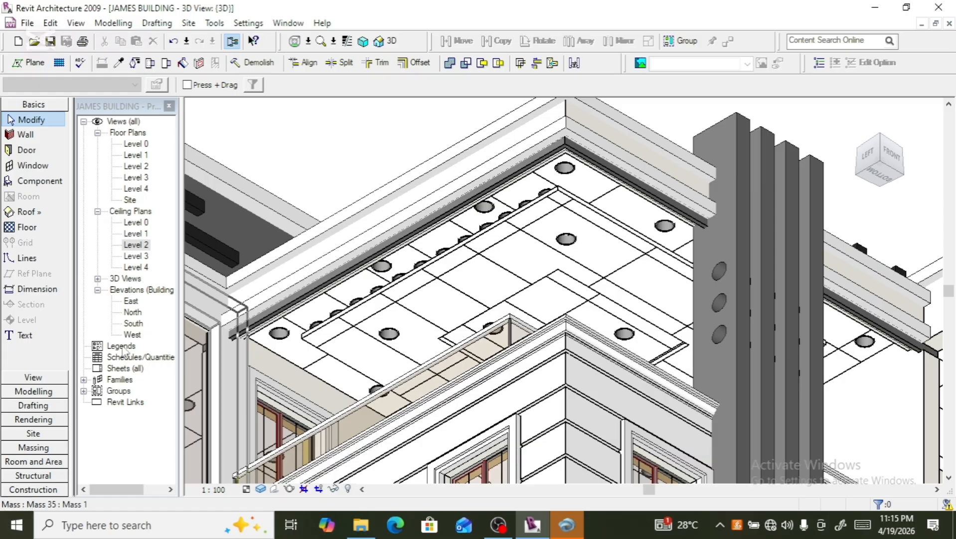
- Open the Level 2 reflected ceiling plan, select the room's compound ceiling and nudge it slightly right
{"action": "double_click", "coordinate": [128, 248]}
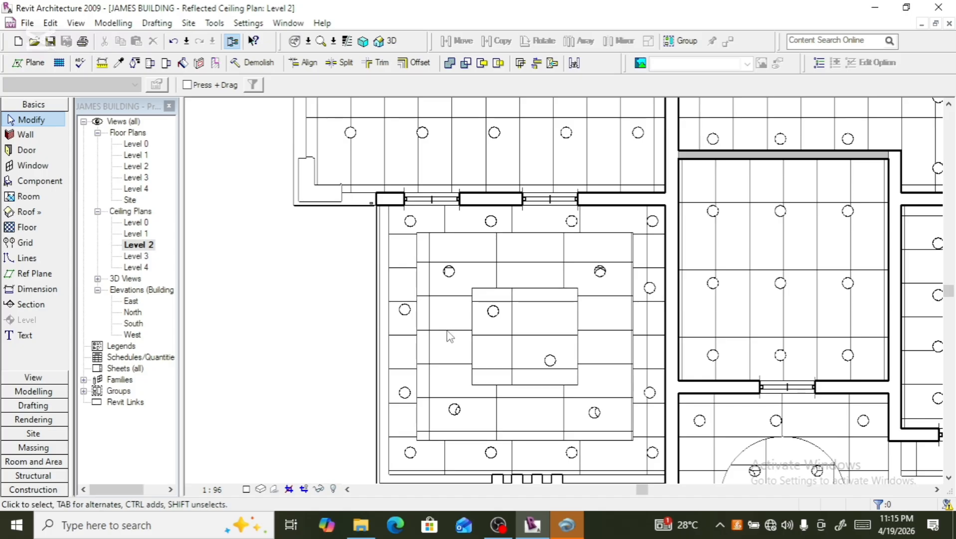
{"action": "left_click", "coordinate": [409, 375]}
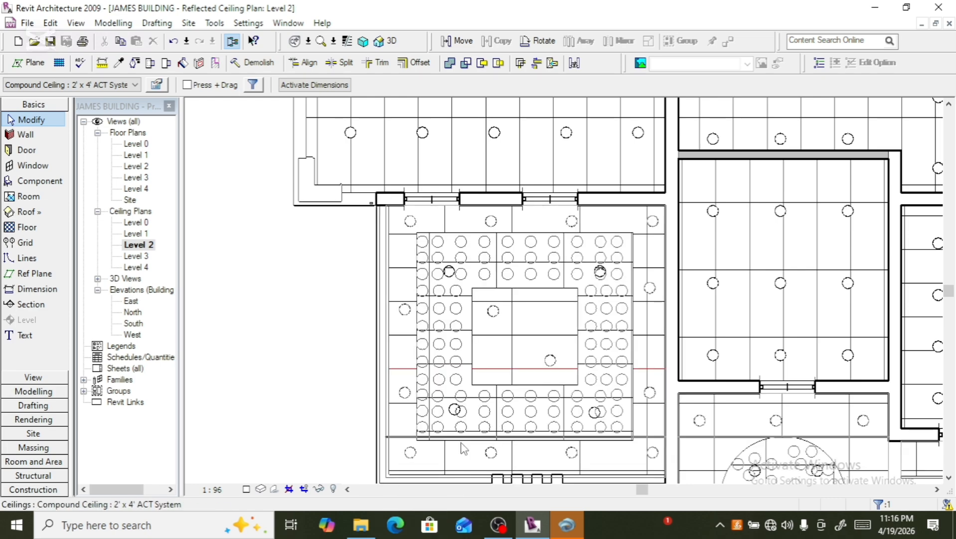
{"action": "scroll", "coordinate": [461, 444], "scroll_direction": "up", "scroll_amount": 3}
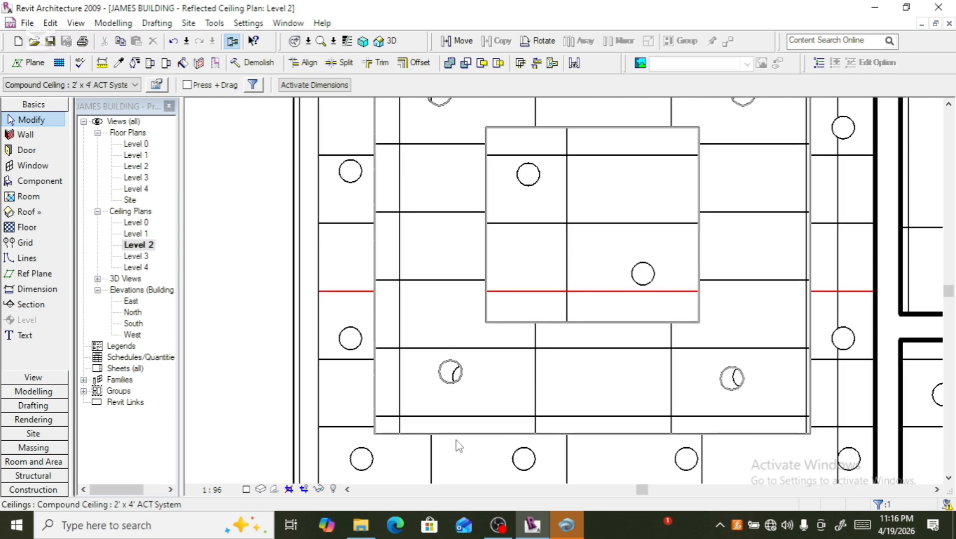
{"action": "scroll", "coordinate": [459, 447], "scroll_direction": "down", "scroll_amount": 4}
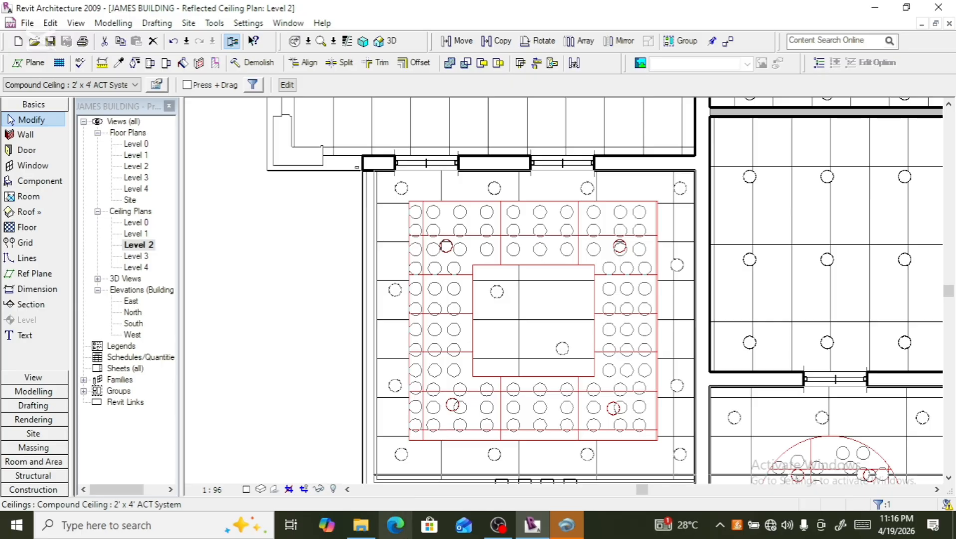
{"action": "mouse_move", "coordinate": [360, 524]}
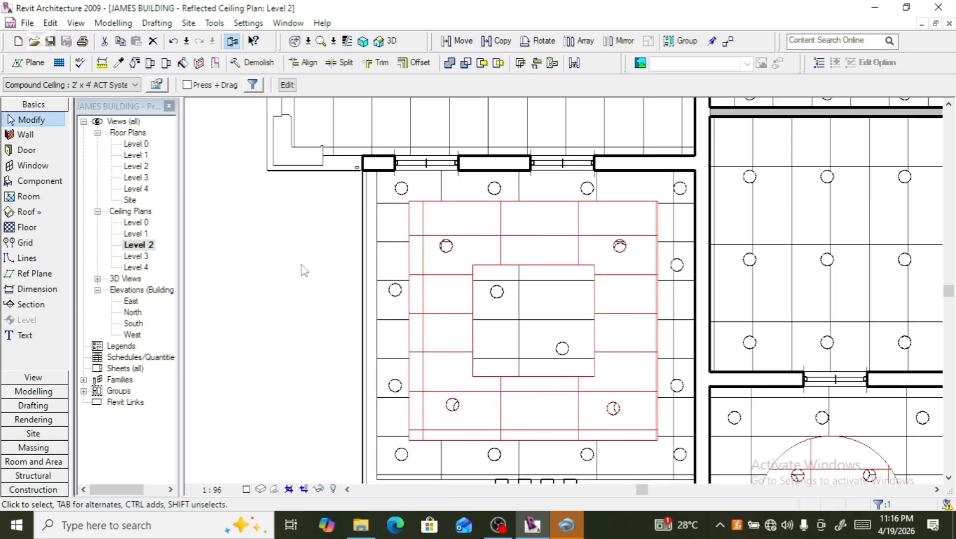
{"action": "key", "text": "Right"}
{"action": "key", "text": "Right"}
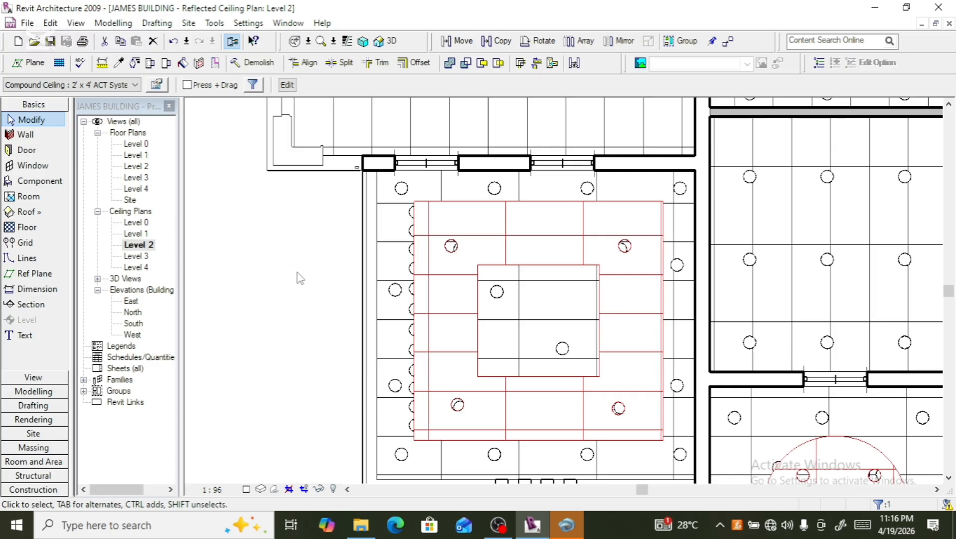
{"action": "key", "text": "Right"}
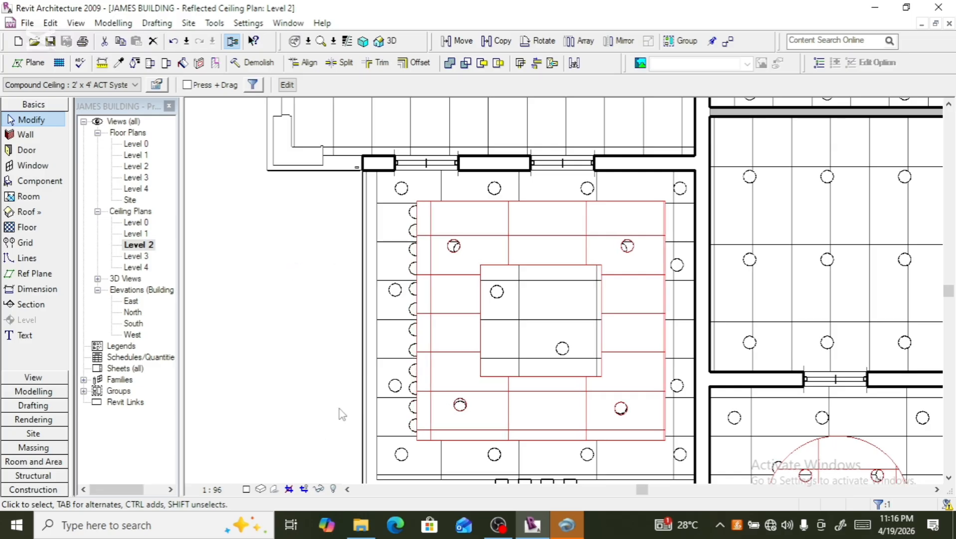
- Select the downlight array groups along the room's left edge and nudge them slightly right
{"action": "scroll", "coordinate": [402, 223], "scroll_direction": "up", "scroll_amount": 3}
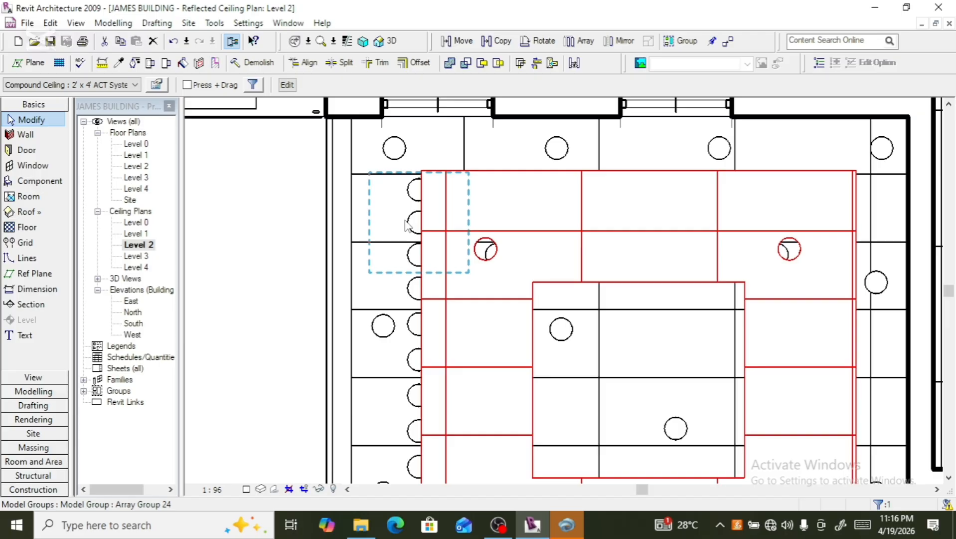
{"action": "left_click", "coordinate": [405, 225]}
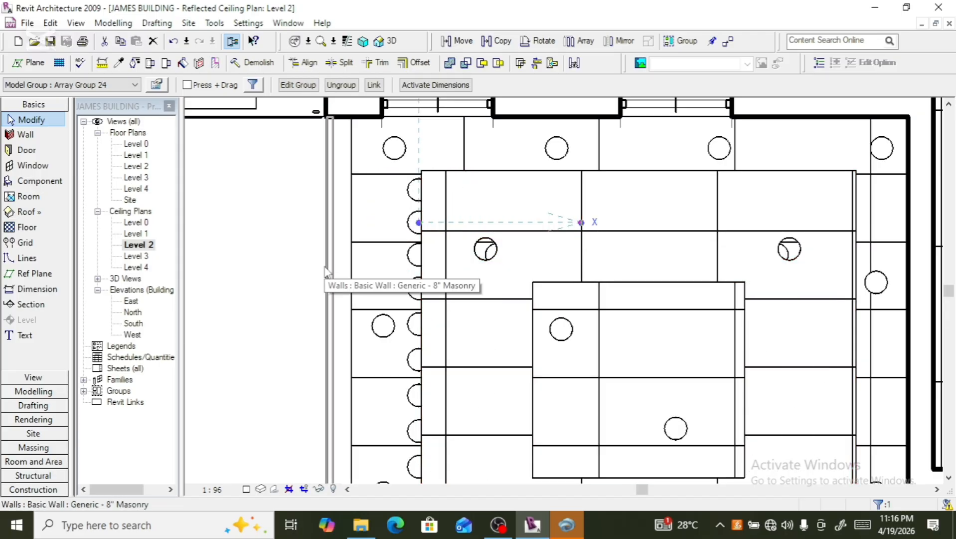
{"action": "key", "text": "Right"}
{"action": "key", "text": "Right"}
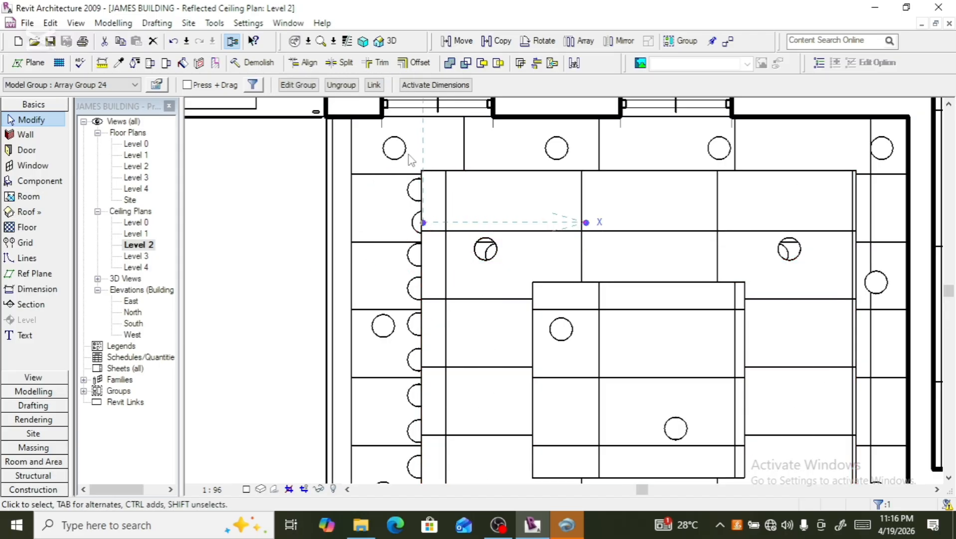
{"action": "left_click", "coordinate": [411, 185]}
{"action": "key", "text": "Right"}
{"action": "key", "text": "Right"}
{"action": "left_click", "coordinate": [394, 297]}
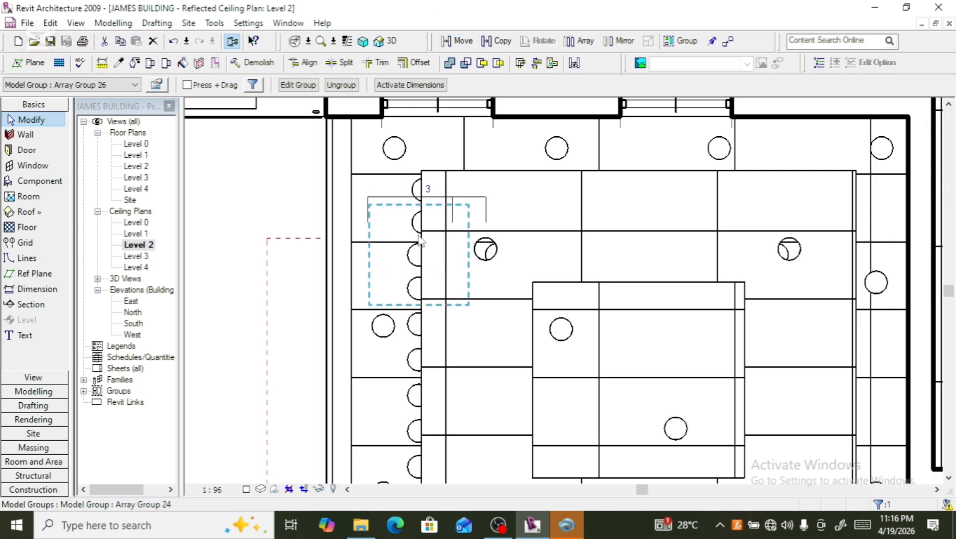
{"action": "left_click", "coordinate": [336, 296]}
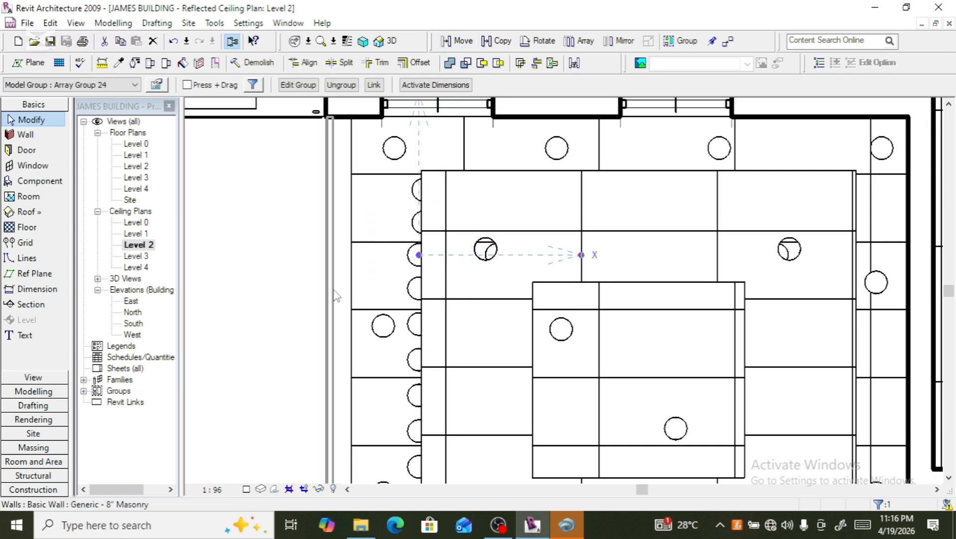
{"action": "key", "text": "Right"}
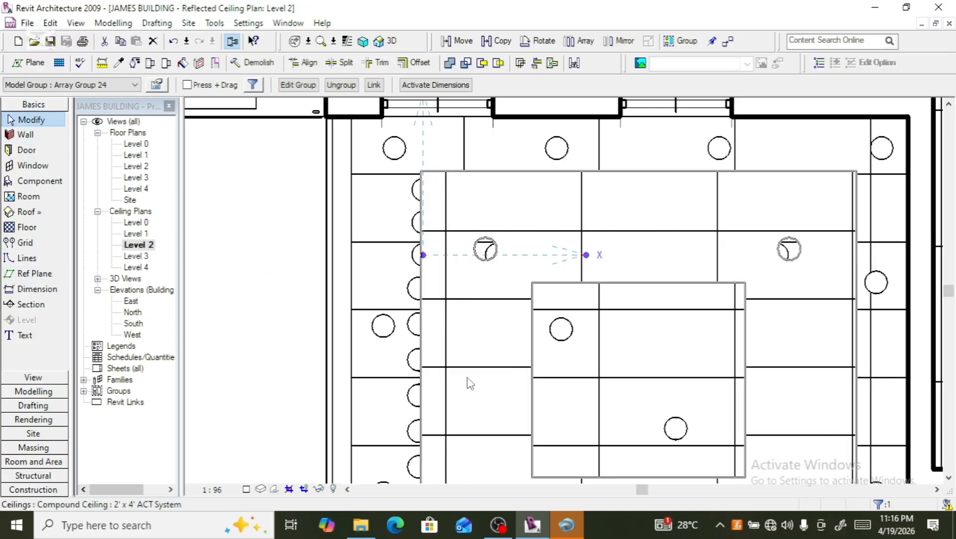
- Reselect the room's compound ceiling and nudge it left to align with the downlights
{"action": "left_click", "coordinate": [410, 291]}
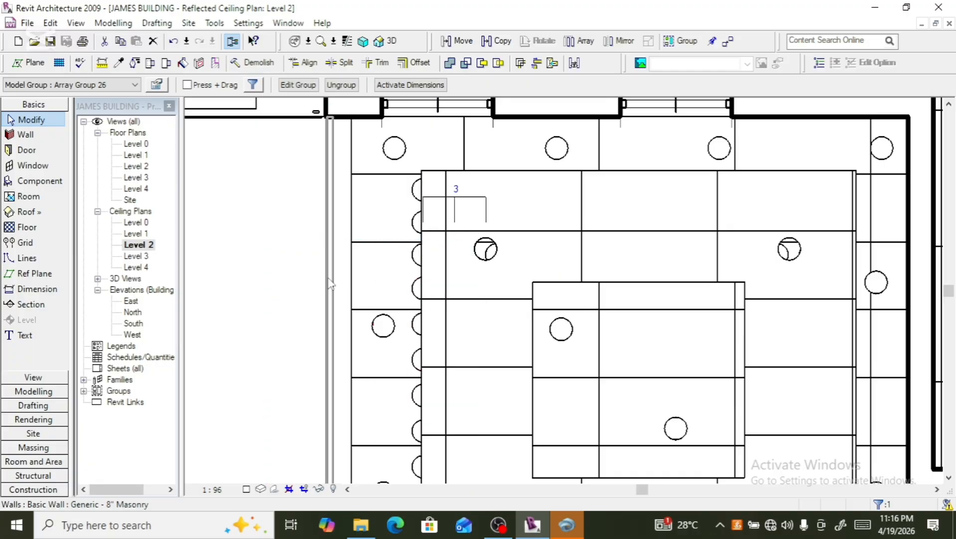
{"action": "scroll", "coordinate": [325, 267], "scroll_direction": "down", "scroll_amount": 2}
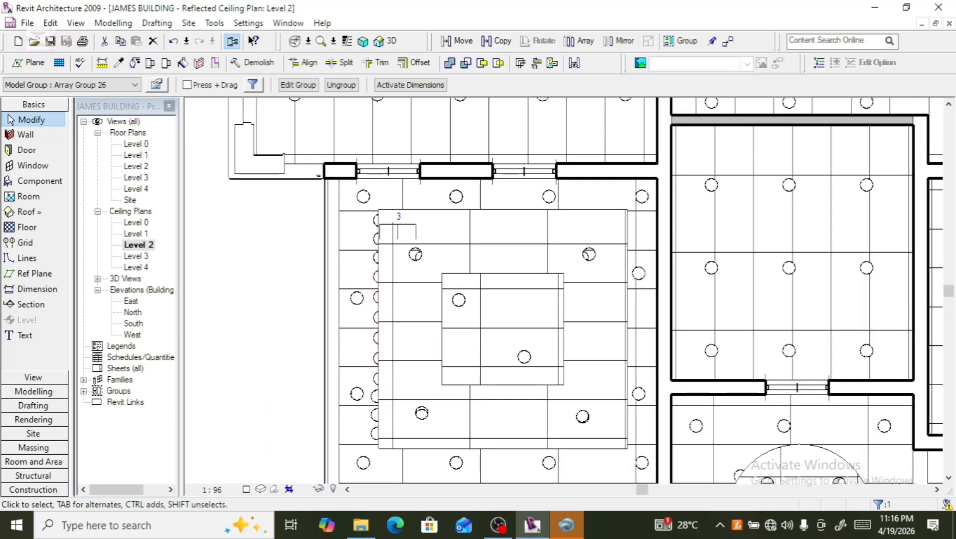
{"action": "scroll", "coordinate": [379, 401], "scroll_direction": "up", "scroll_amount": 2}
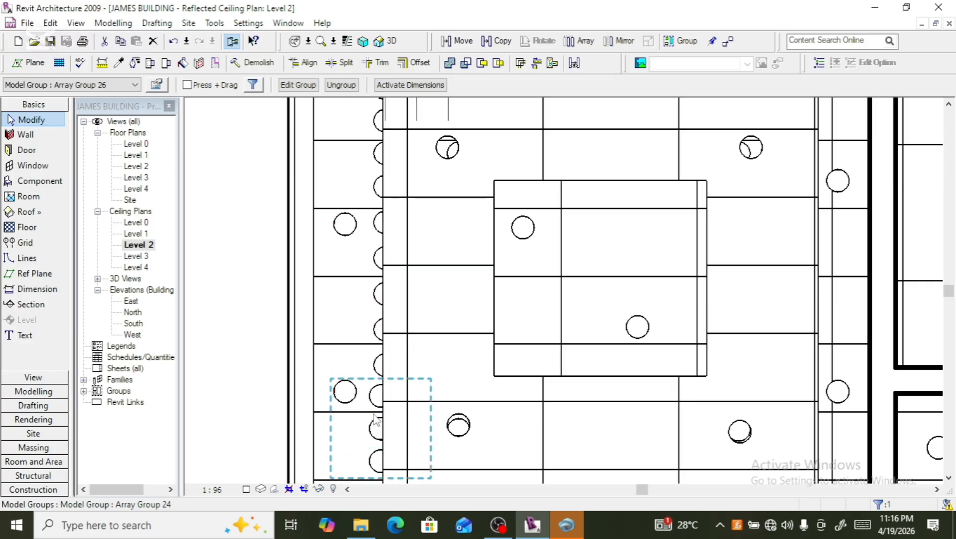
{"action": "left_click", "coordinate": [377, 421]}
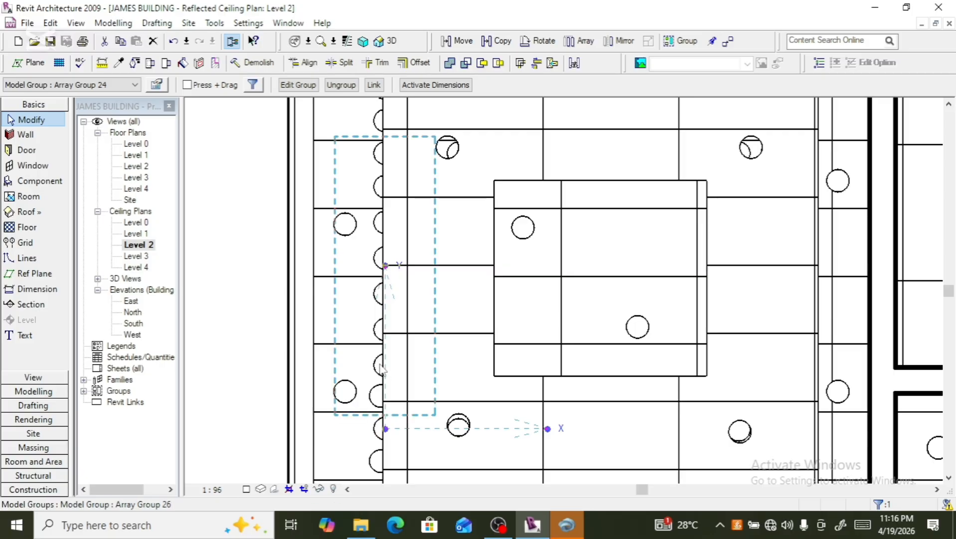
{"action": "left_click", "coordinate": [375, 396]}
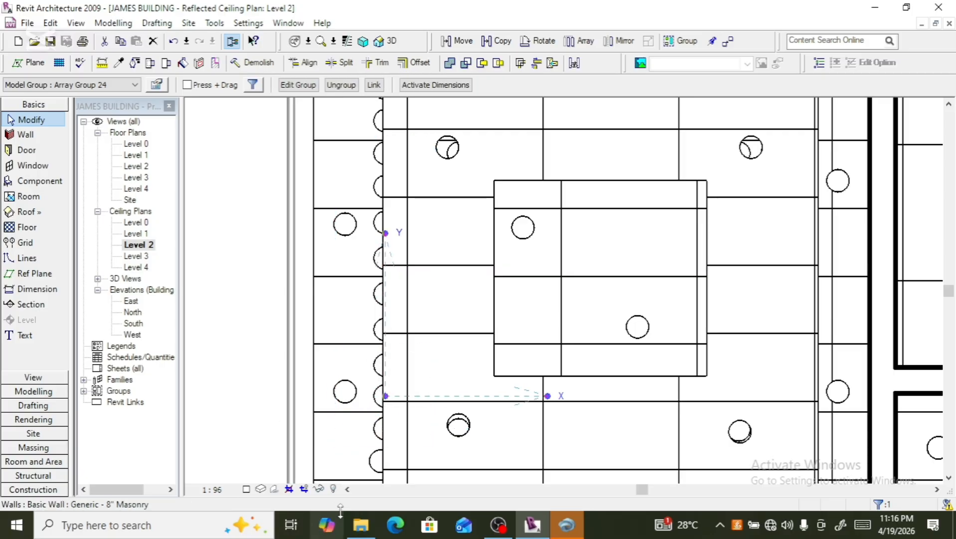
{"action": "left_click", "coordinate": [371, 472]}
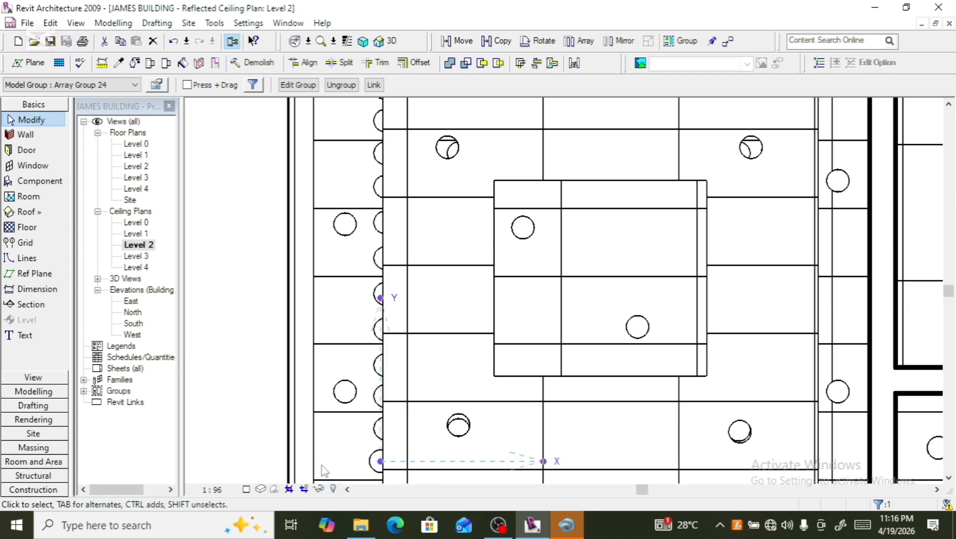
{"action": "left_click", "coordinate": [385, 455]}
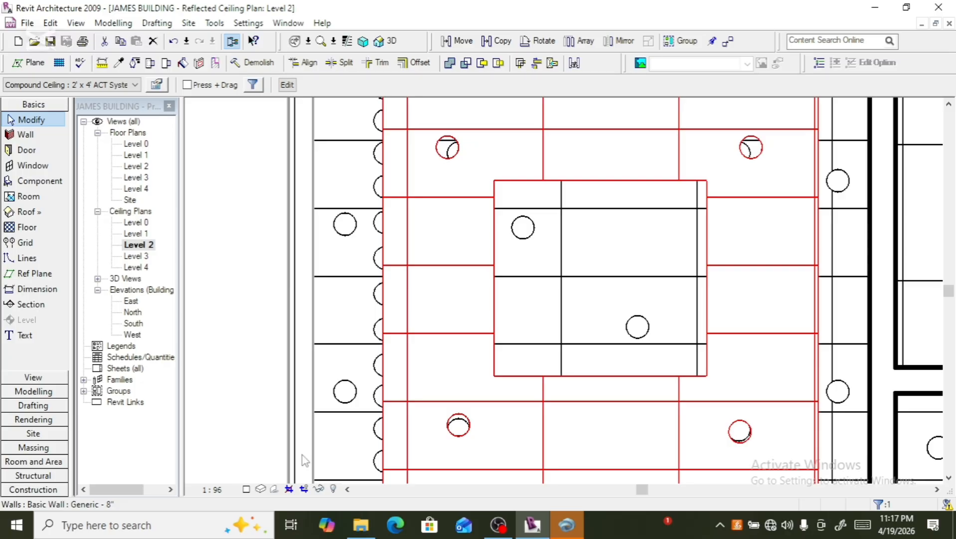
{"action": "key", "text": "Left"}
{"action": "key", "text": "Left"}
{"action": "key", "text": "Left"}
{"action": "key", "text": "Left"}
{"action": "key", "text": "Left"}
{"action": "key", "text": "Left"}
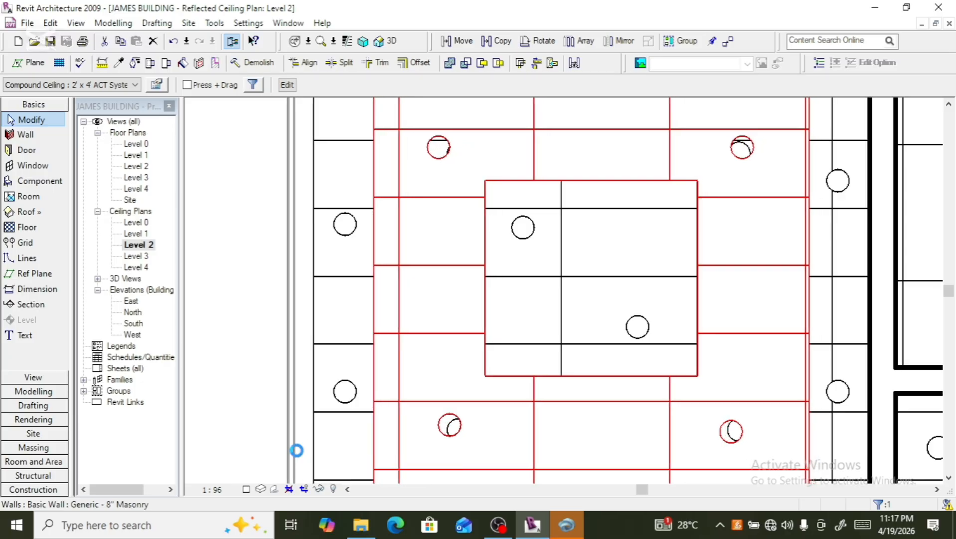
{"action": "key", "text": "Left"}
{"action": "key", "text": "Left"}
- Deselect everything, open the default 3D view and examine the room's ceiling lights
{"action": "scroll", "coordinate": [298, 434], "scroll_direction": "down", "scroll_amount": 2}
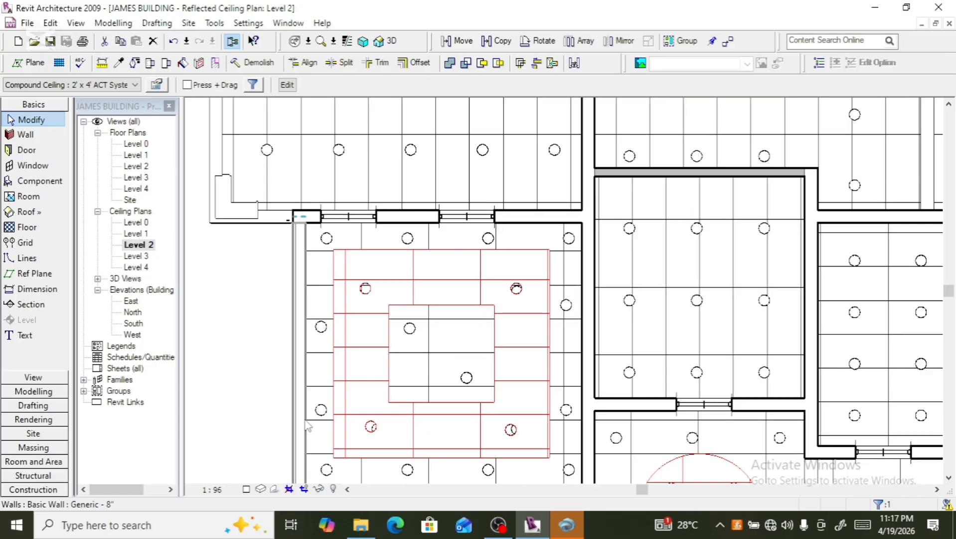
{"action": "scroll", "coordinate": [322, 410], "scroll_direction": "down", "scroll_amount": 2}
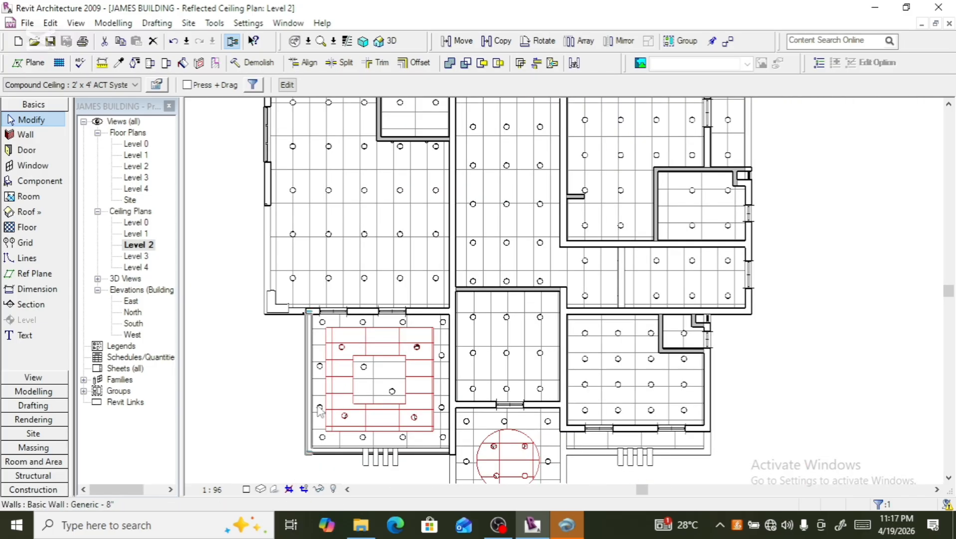
{"action": "scroll", "coordinate": [320, 411], "scroll_direction": "down", "scroll_amount": 1}
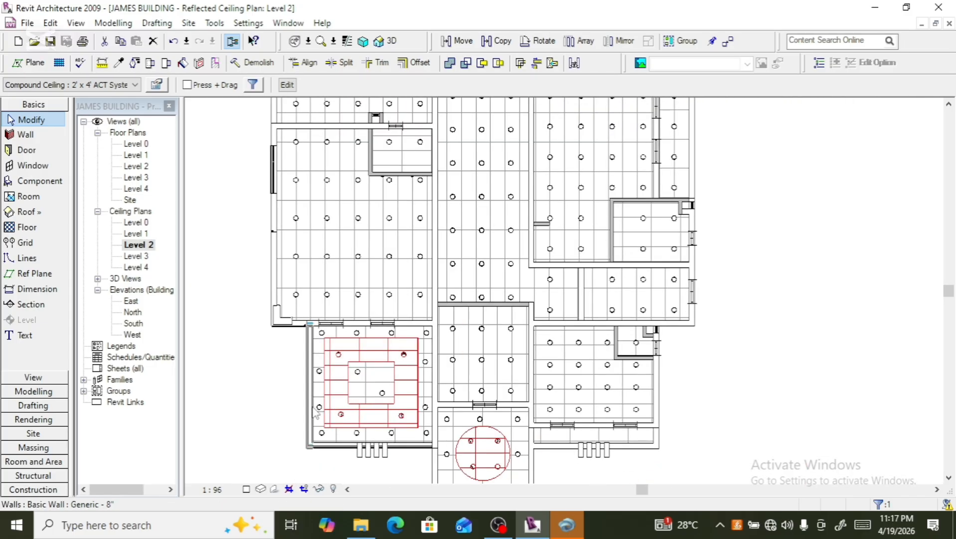
{"action": "left_click", "coordinate": [304, 475]}
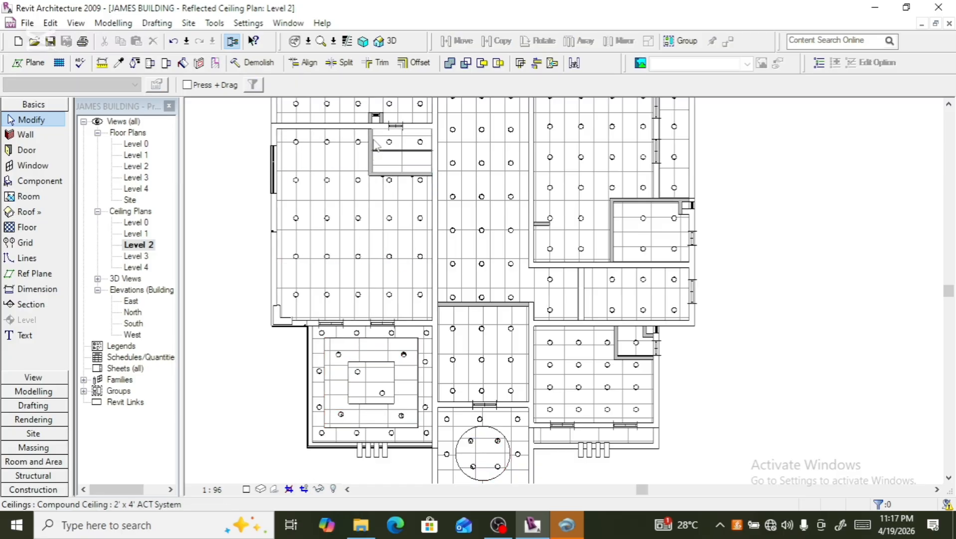
{"action": "left_click", "coordinate": [392, 39]}
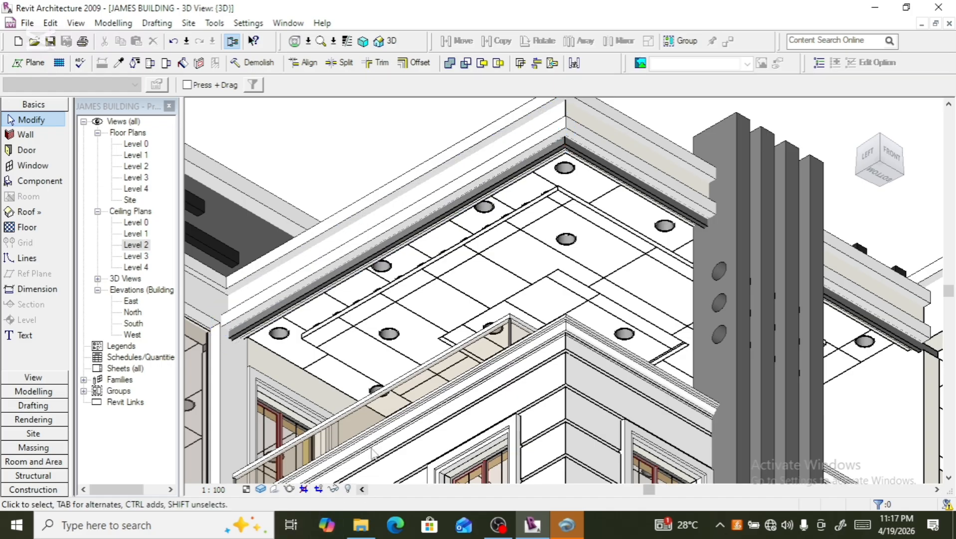
{"action": "scroll", "coordinate": [492, 252], "scroll_direction": "up", "scroll_amount": 2}
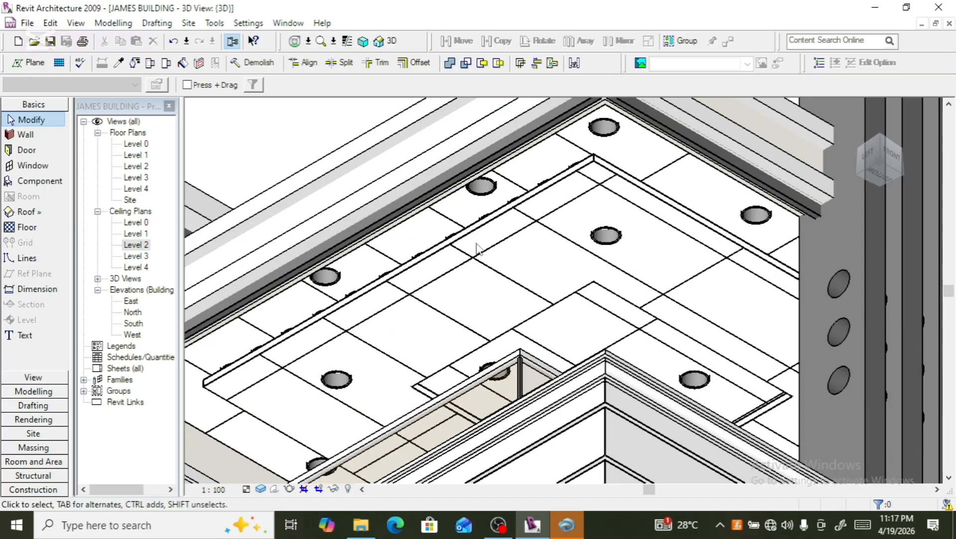
{"action": "scroll", "coordinate": [477, 248], "scroll_direction": "down", "scroll_amount": 4}
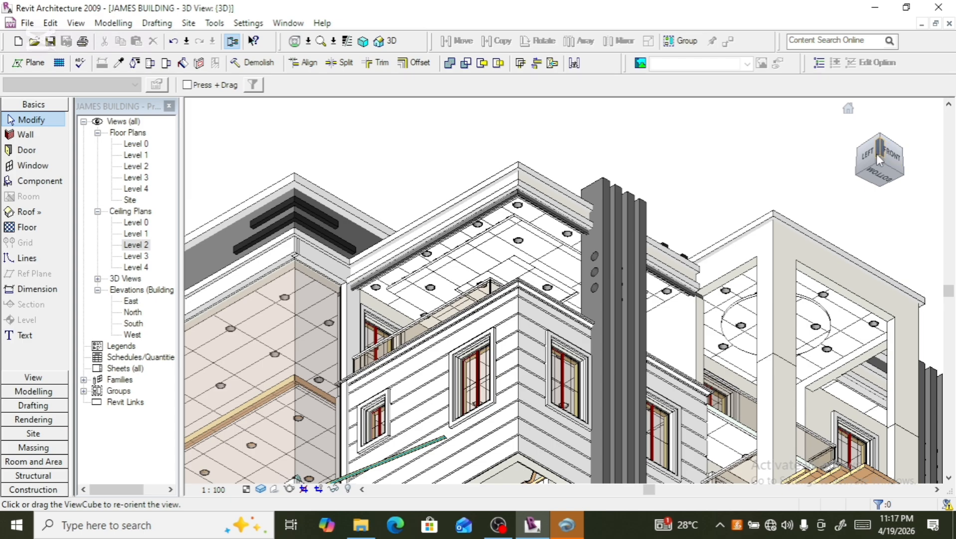
- Orbit the 3D view with the ViewCube to review the whole building from different angles
{"action": "left_click", "coordinate": [876, 154]}
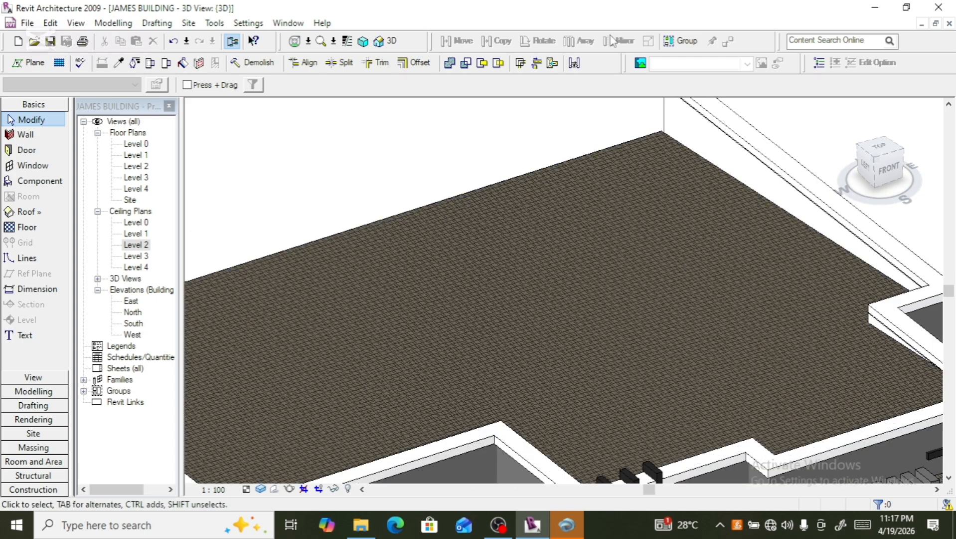
{"action": "scroll", "coordinate": [518, 164], "scroll_direction": "down", "scroll_amount": 5}
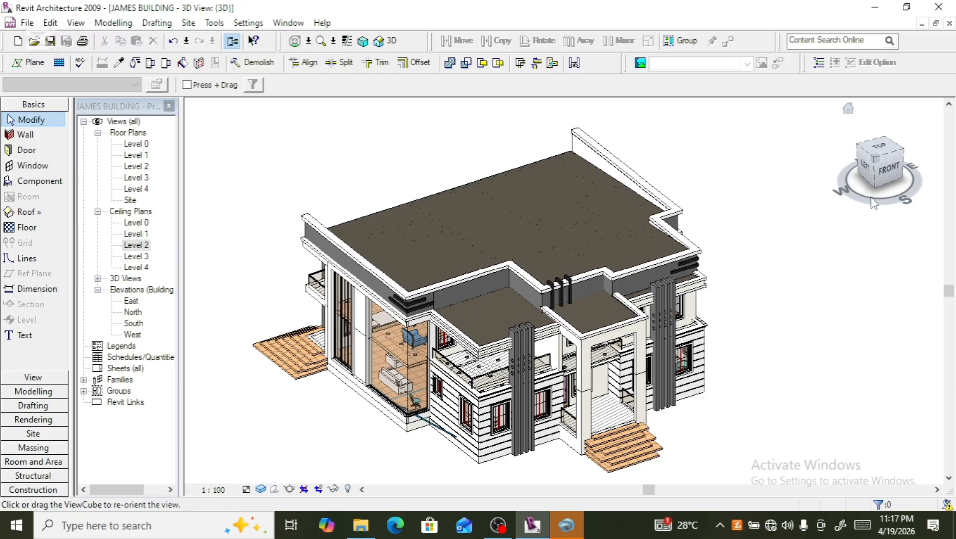
{"action": "left_click", "coordinate": [873, 172]}
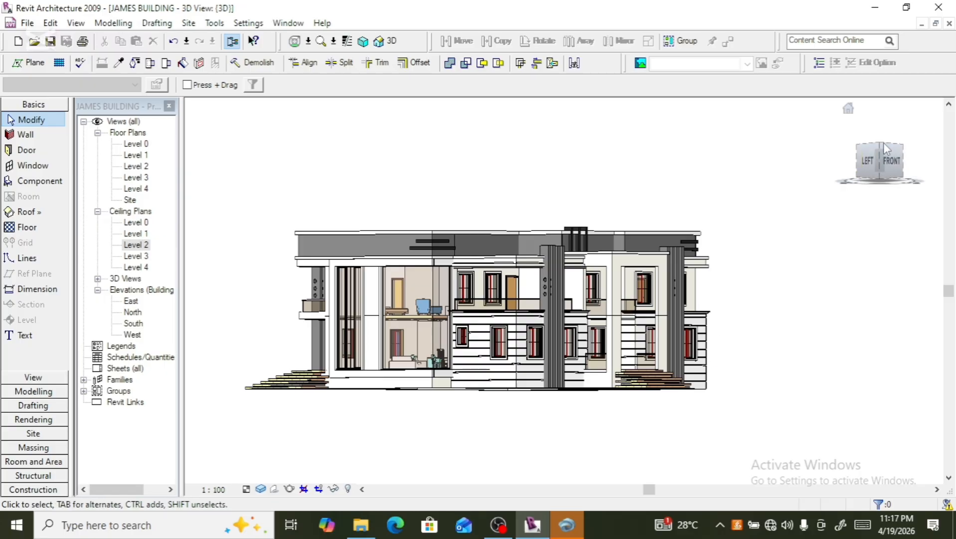
{"action": "left_click", "coordinate": [880, 161]}
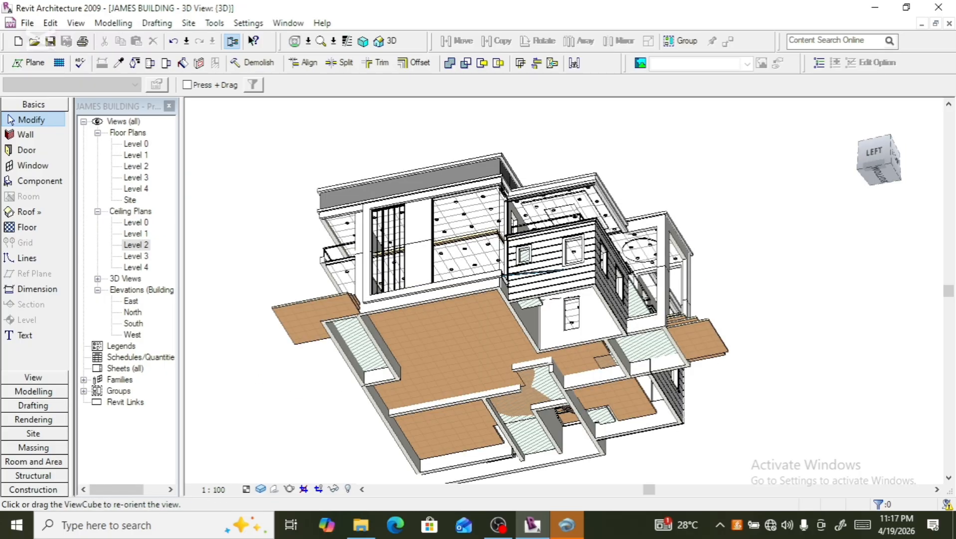
{"action": "scroll", "coordinate": [593, 242], "scroll_direction": "down", "scroll_amount": 2}
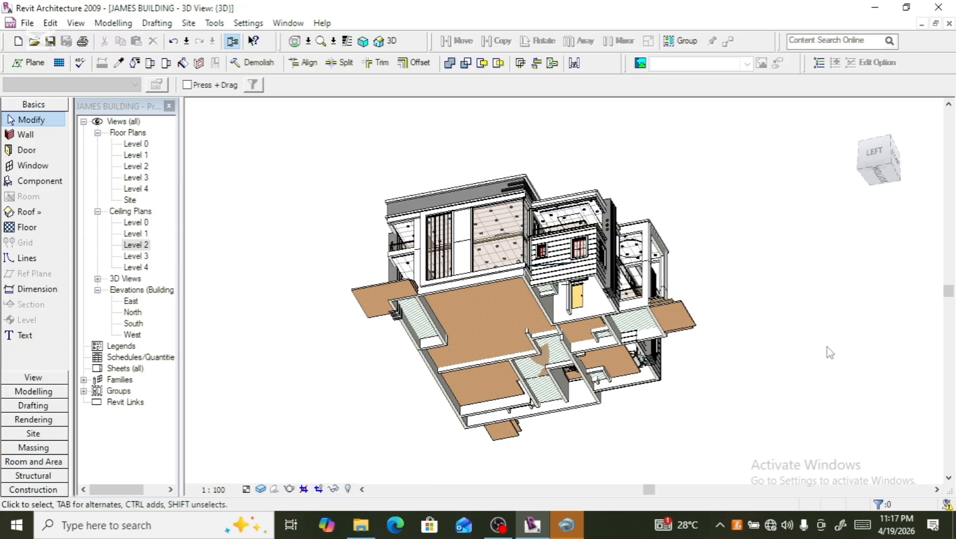
{"action": "left_click", "coordinate": [888, 165]}
{"action": "left_click_drag", "start_coordinate": [886, 164], "coordinate": [886, 153]}
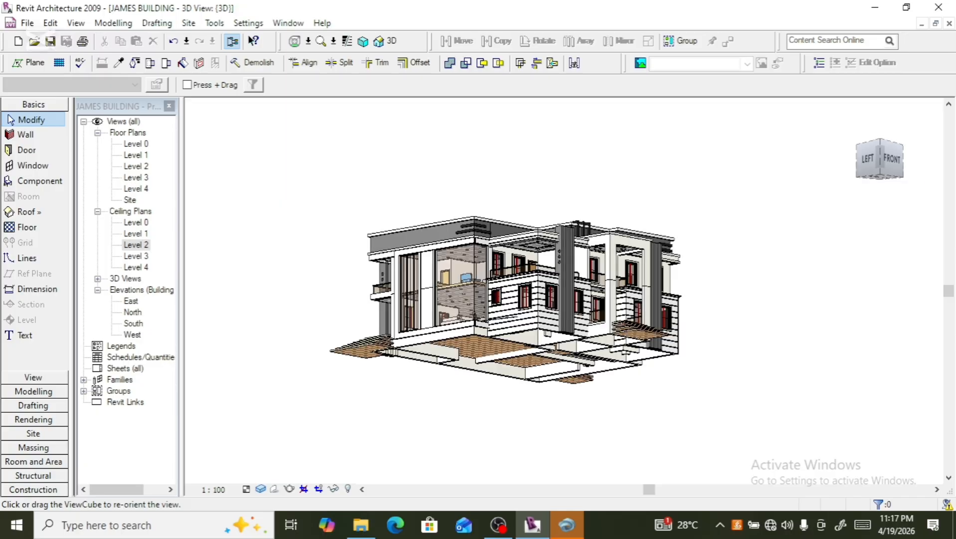